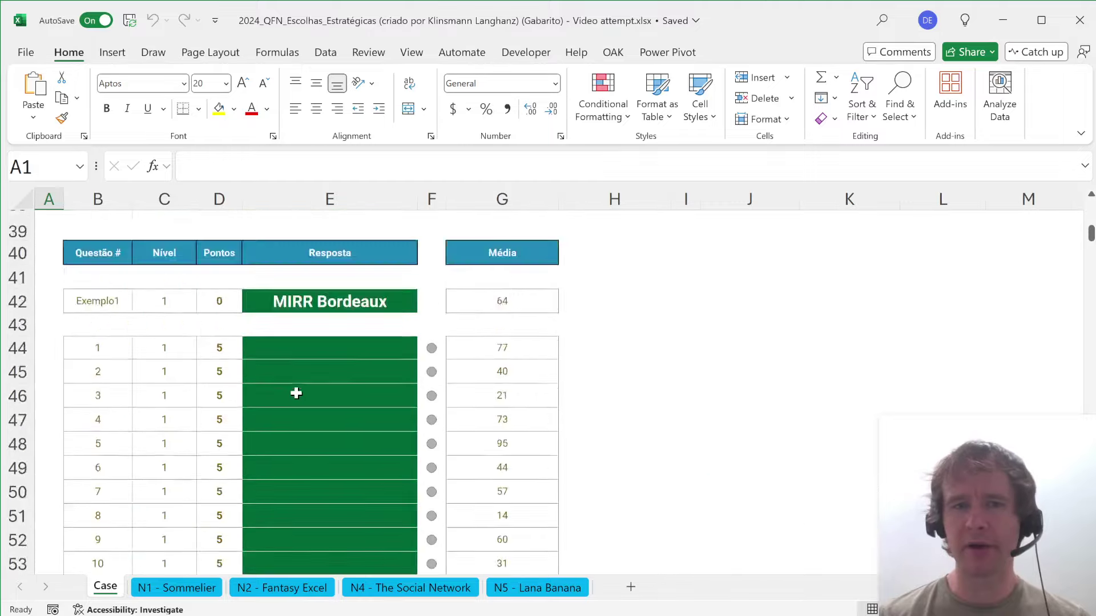
- Read the case introduction's level overview and the Nível 1 Sommelier instructions on the Case sheet
scroll(296, 393, "down", 2)
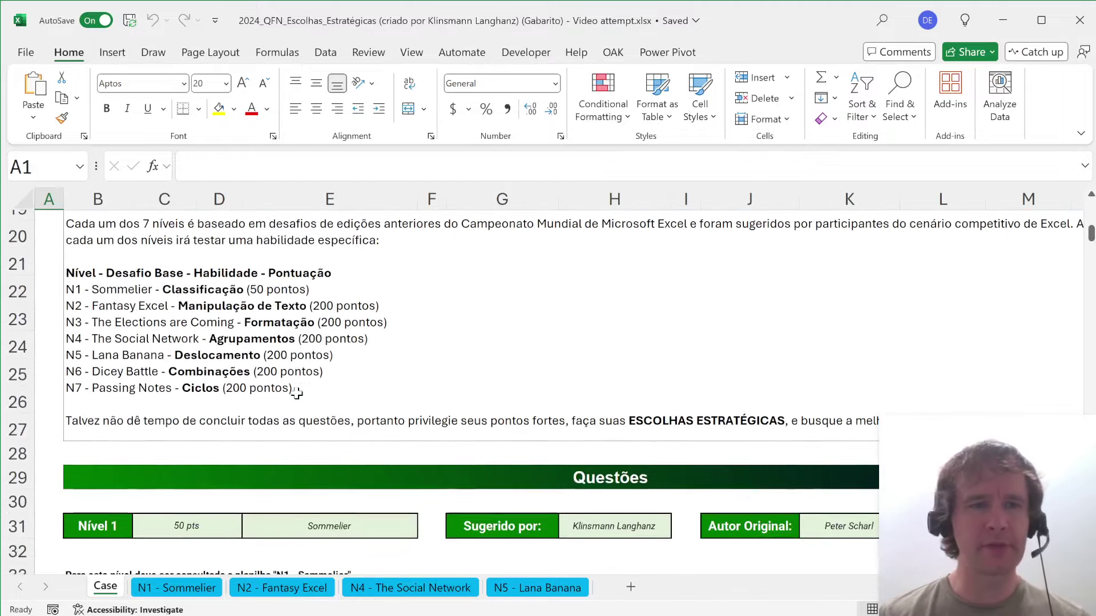
left_click(113, 294)
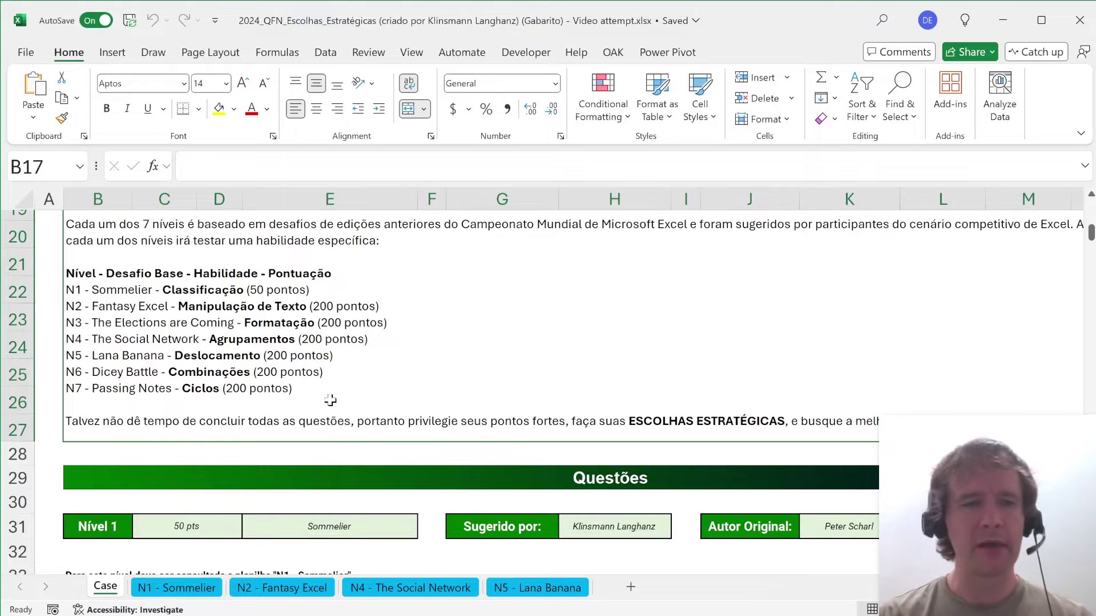
scroll(330, 400, "down", 3)
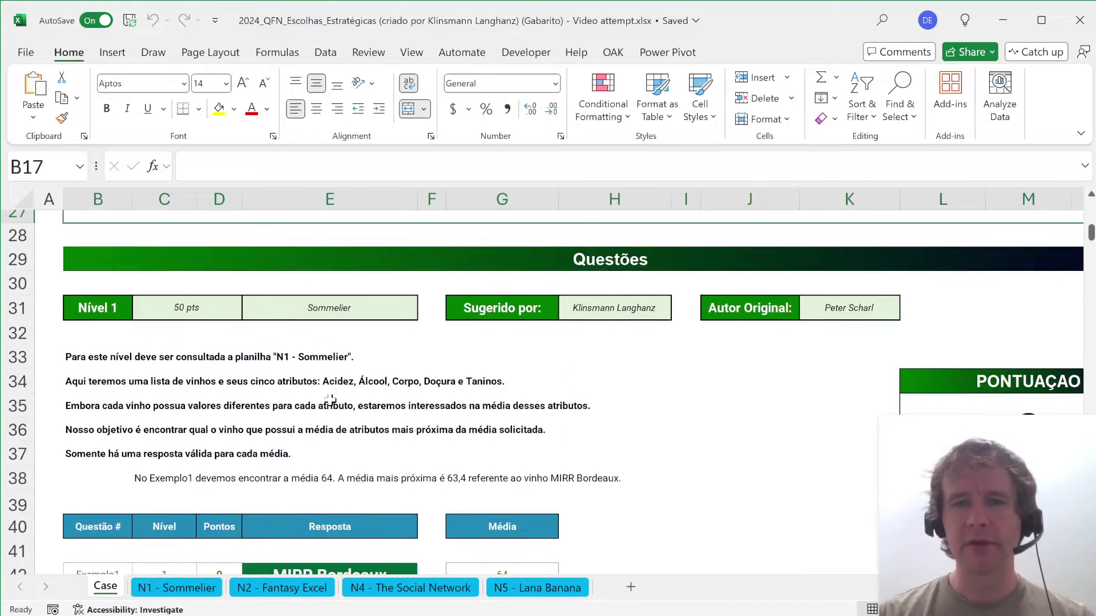
scroll(227, 350, "up", 1)
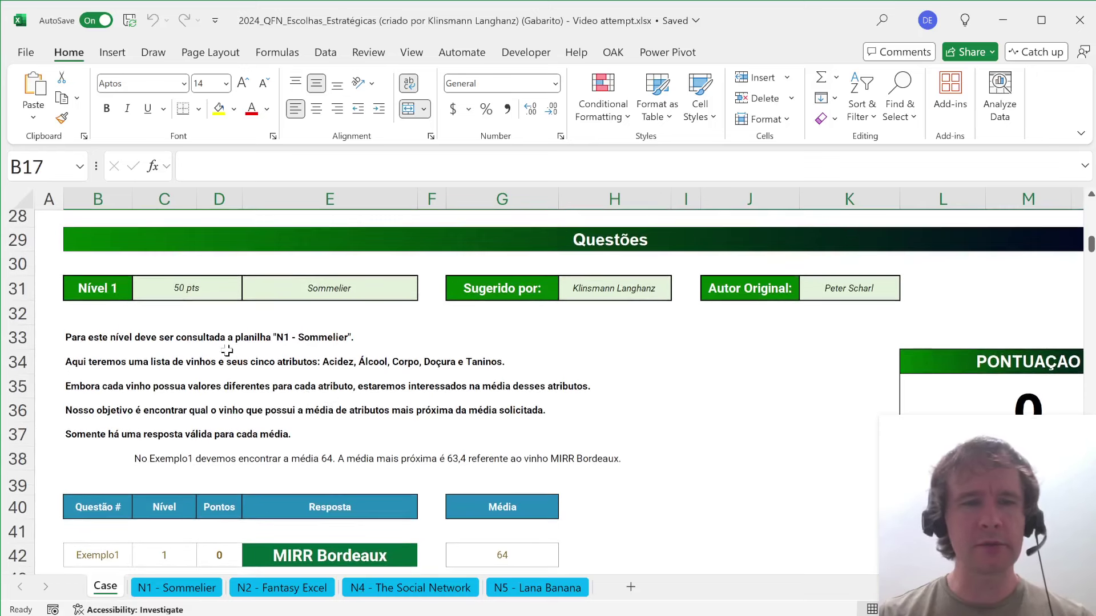
scroll(227, 351, "down", 1)
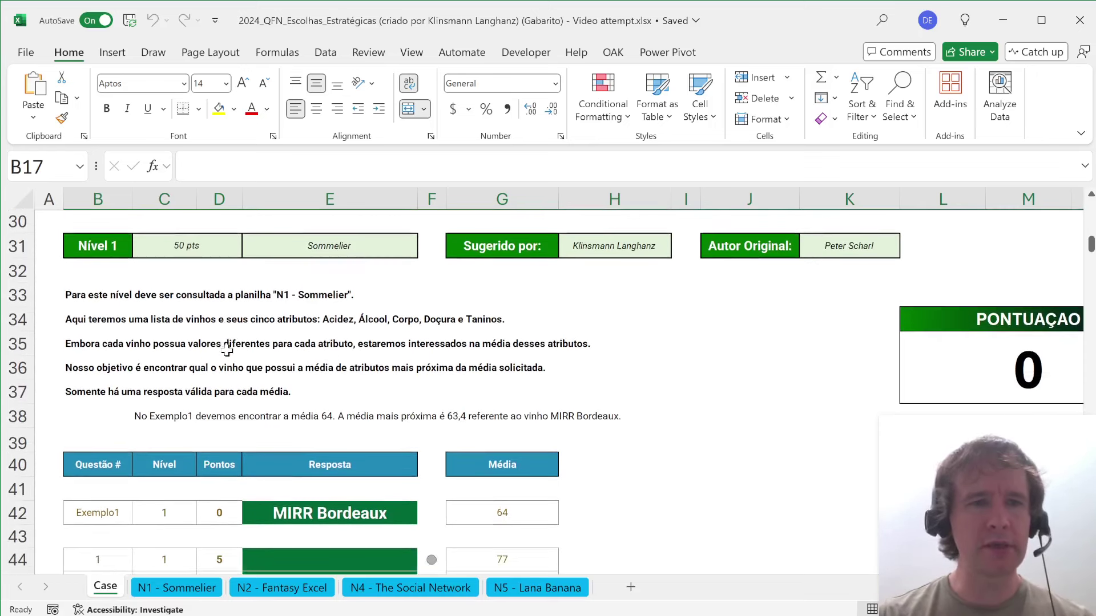
left_click(86, 299)
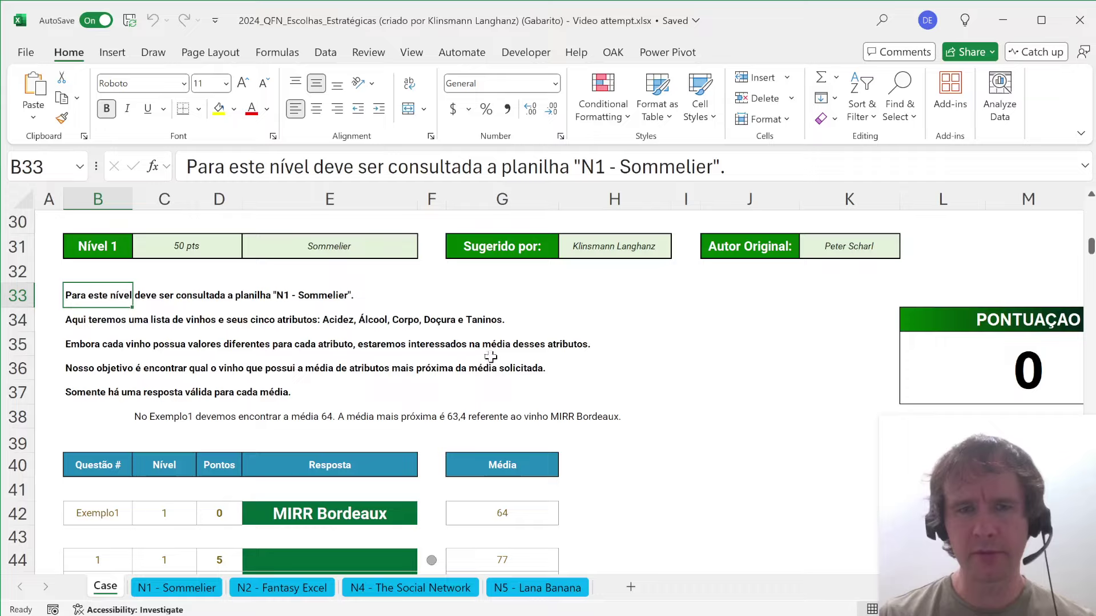
- In cell J35, begin a TRANSLATE formula that takes the instruction text from B35
left_click(648, 347)
key("Right")
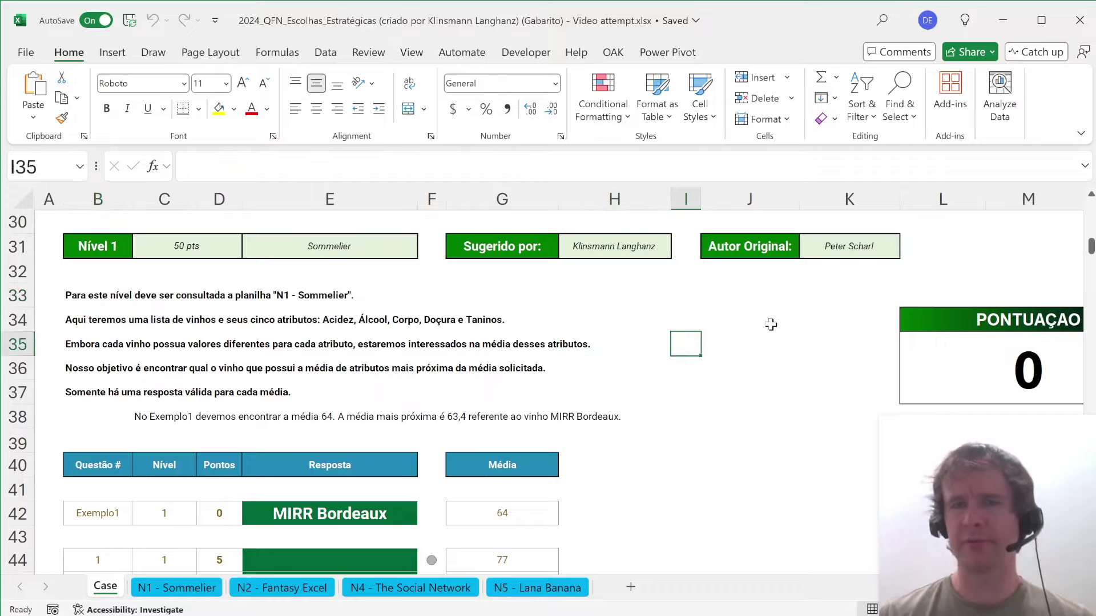
key("Right")
type("=trn")
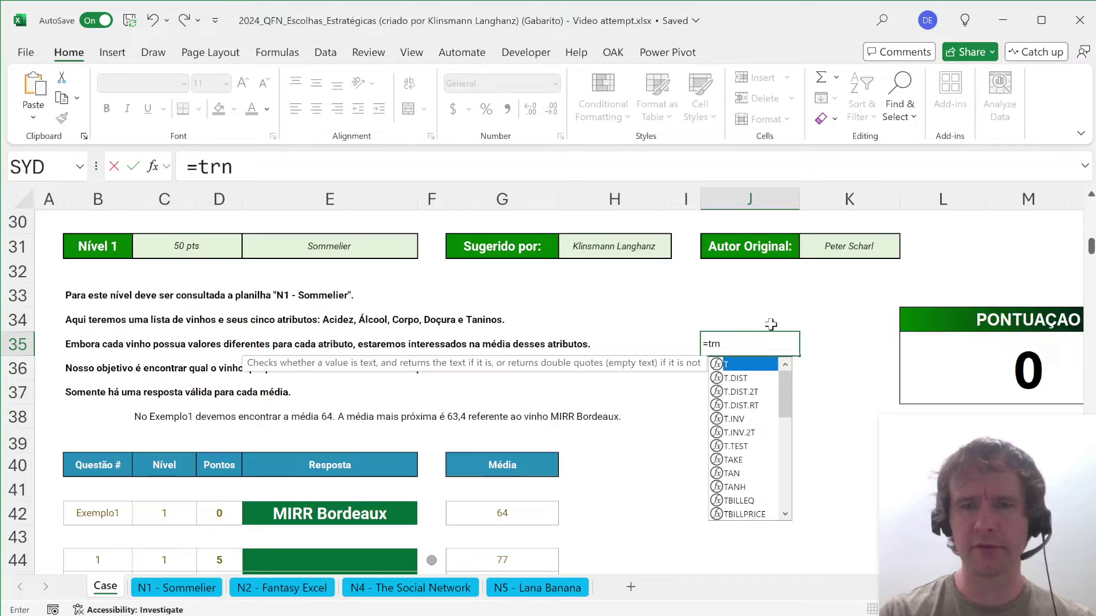
key("BackSpace")
type("an")
key("Tab")
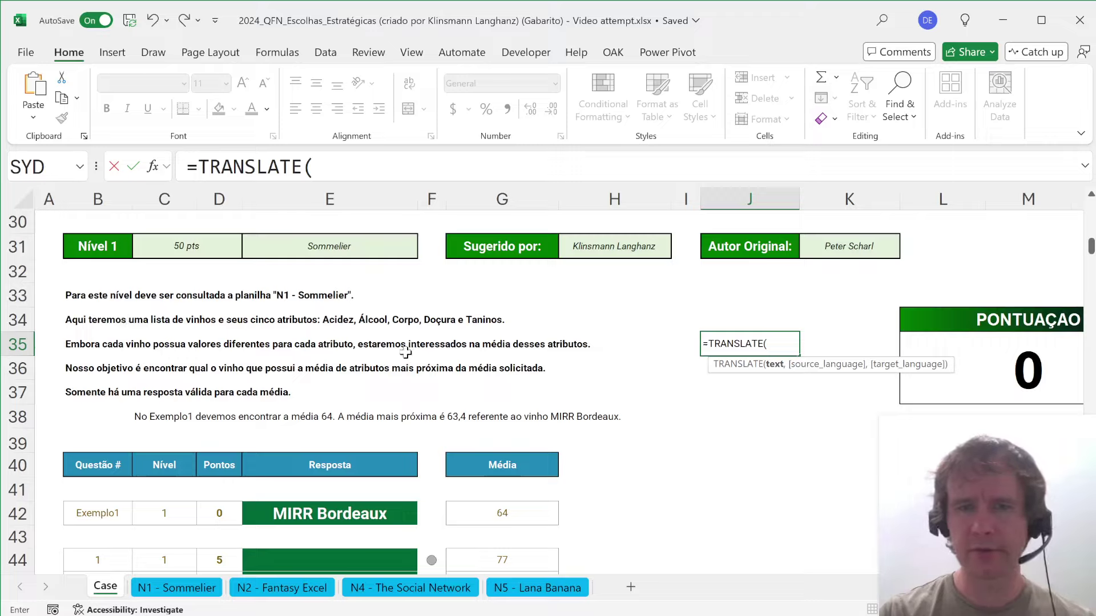
left_click(71, 345)
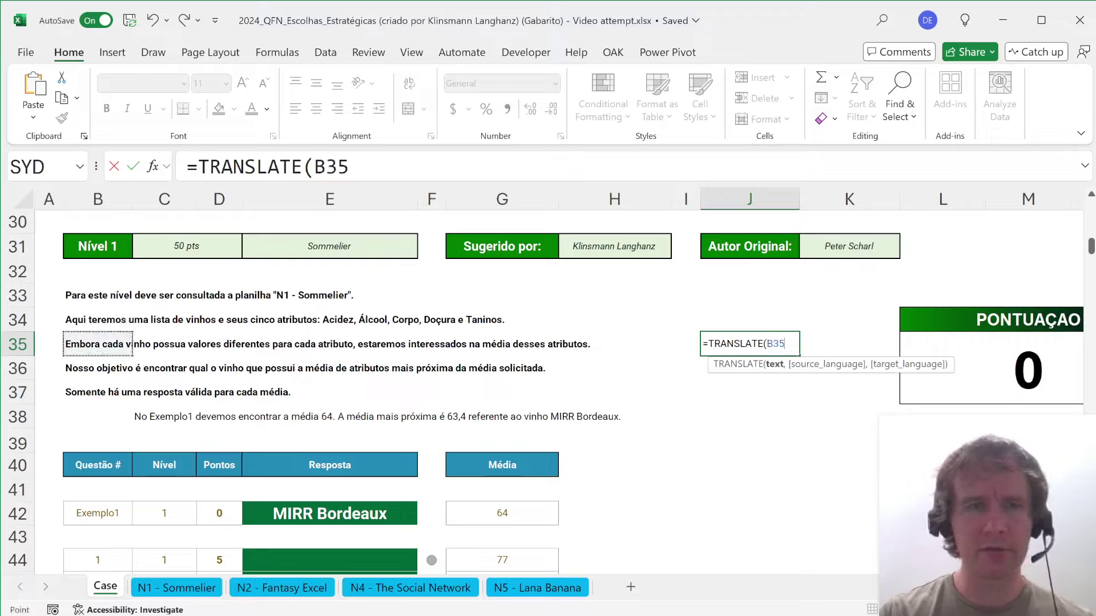
- Replace the B35 reference in the TRANSLATE formula with its evaluated text, set the source language to "pt", and commit the formula
double_click(345, 167)
key("F9")
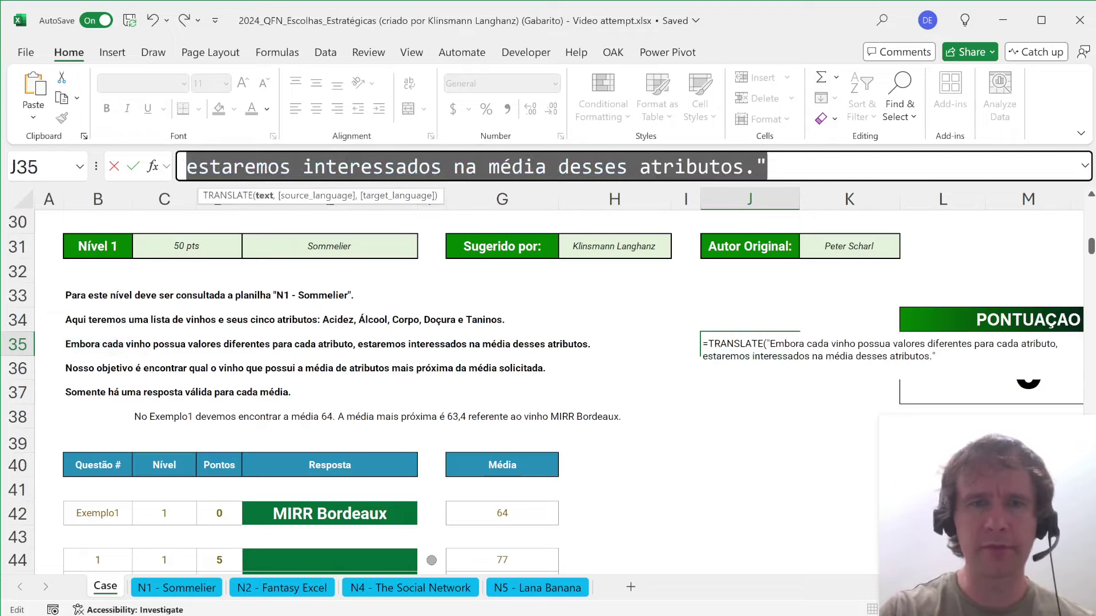
key("End")
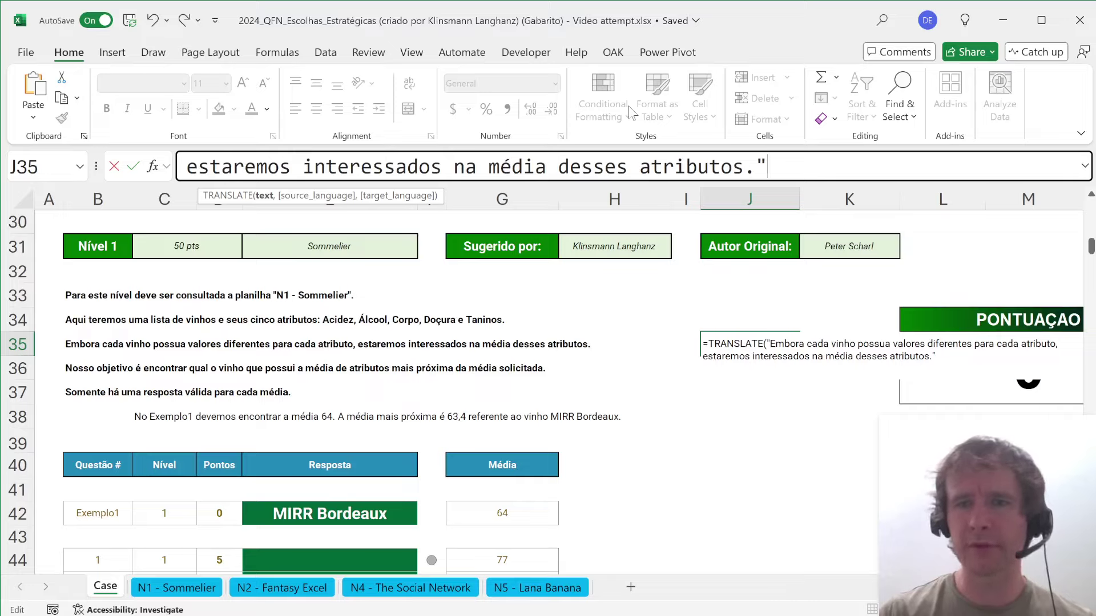
type(",\"pt\"")
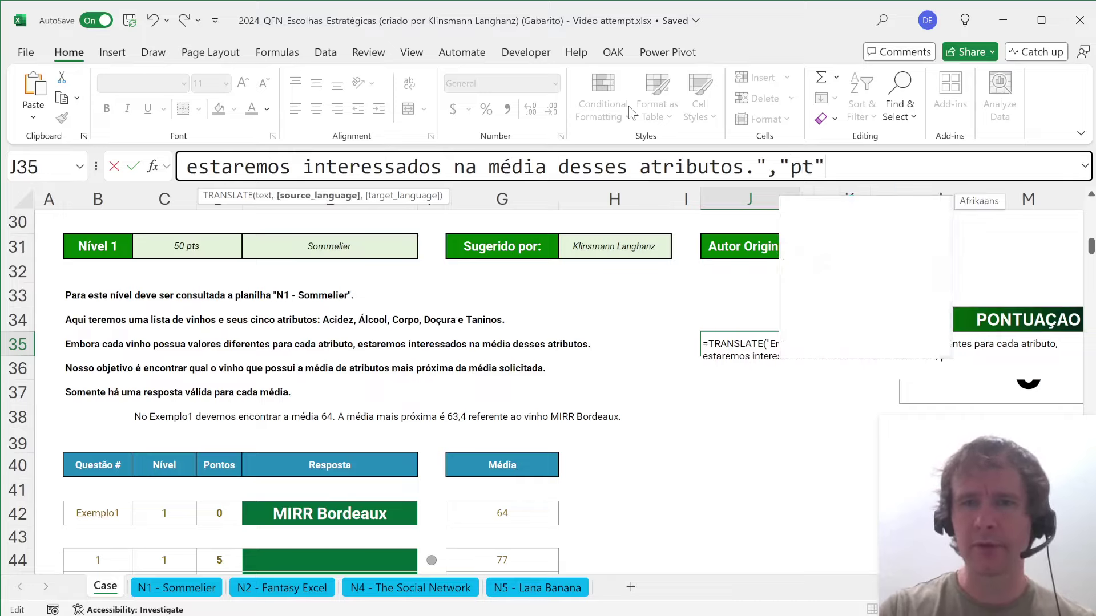
key("Return")
key("Up")
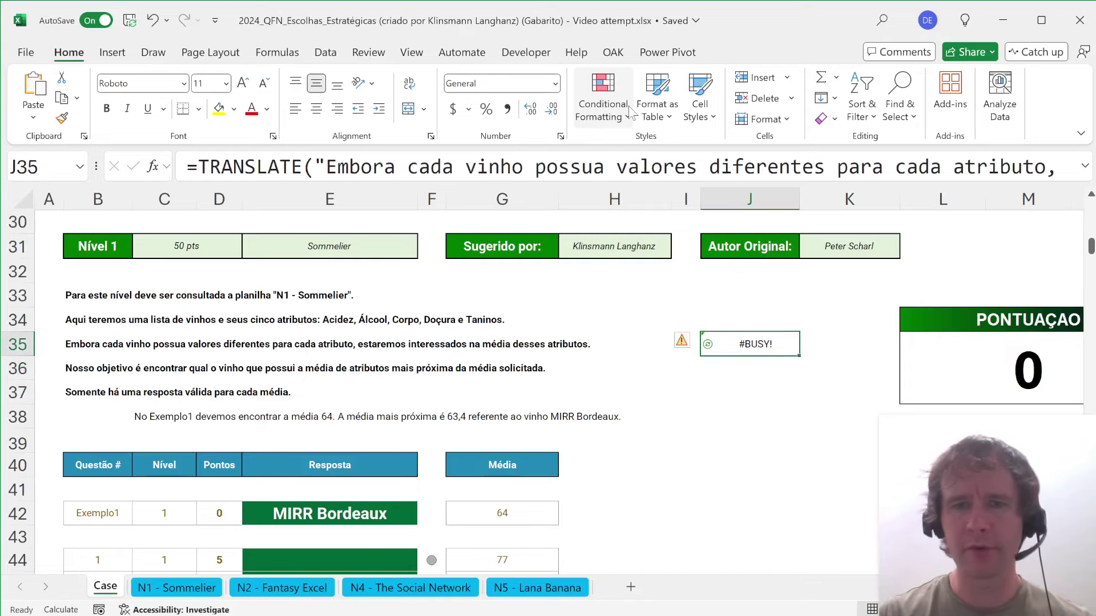
- Convert the translation in J35 to a static value to read it in full, and clear the cell
key("ctrl+c")
key("ctrl+shift+v")
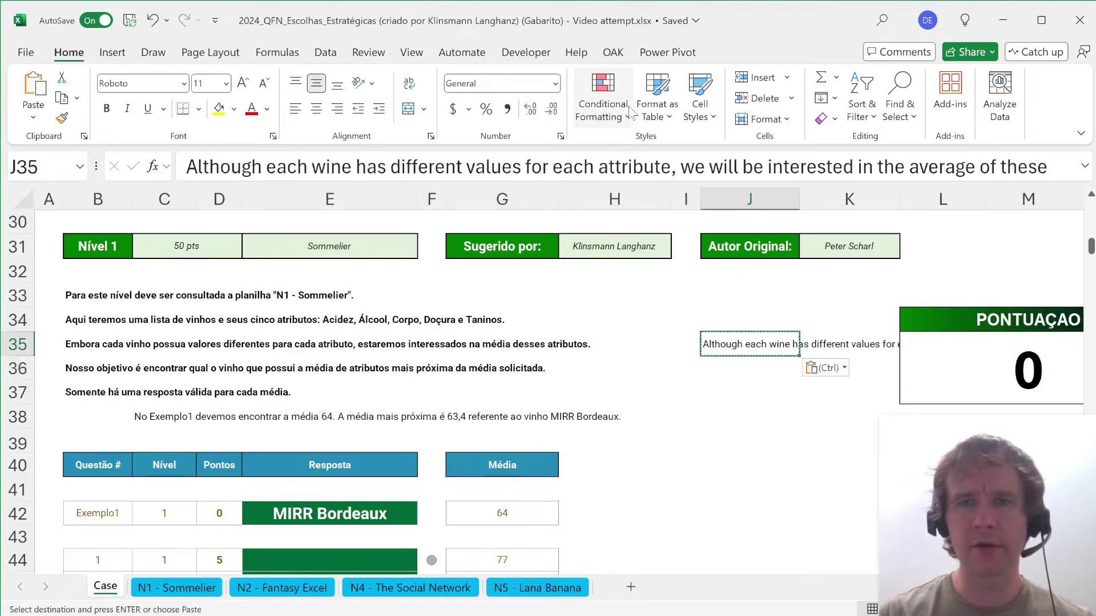
key("Escape")
key("F2")
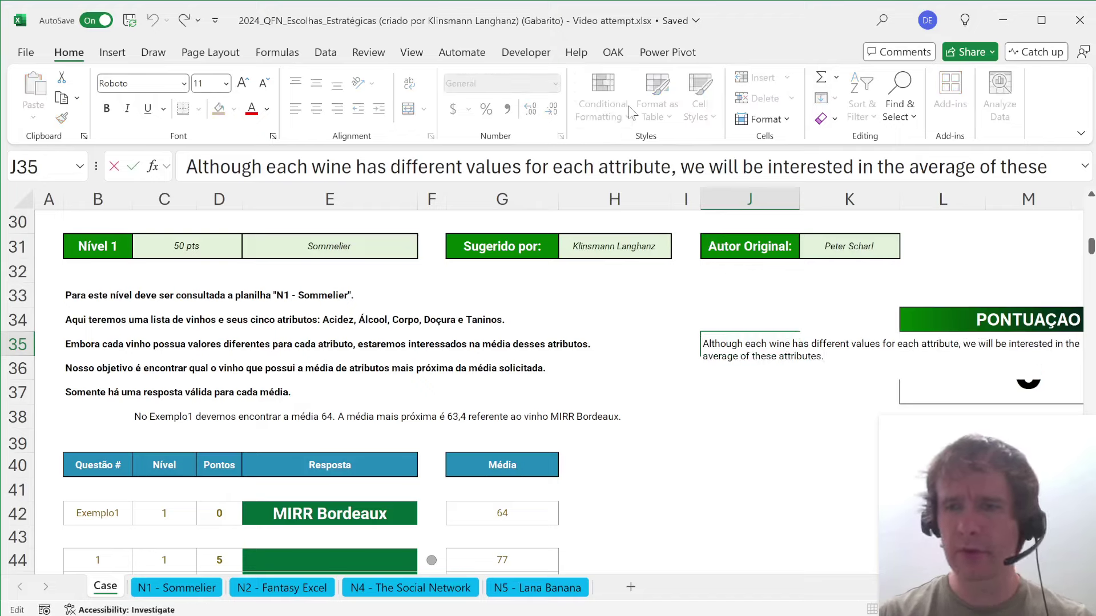
key("Escape")
key("Delete")
- Review the objective in B36, the example's target average in G42, and the wine attribute table on the N1 - Sommelier sheet
key("Home")
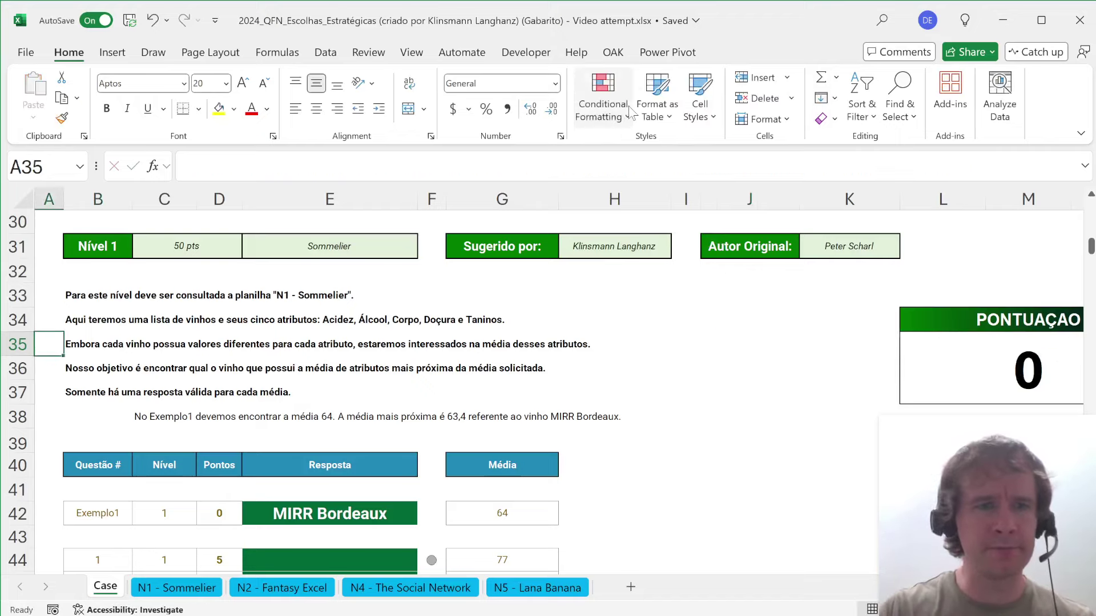
key("Down")
key("Right")
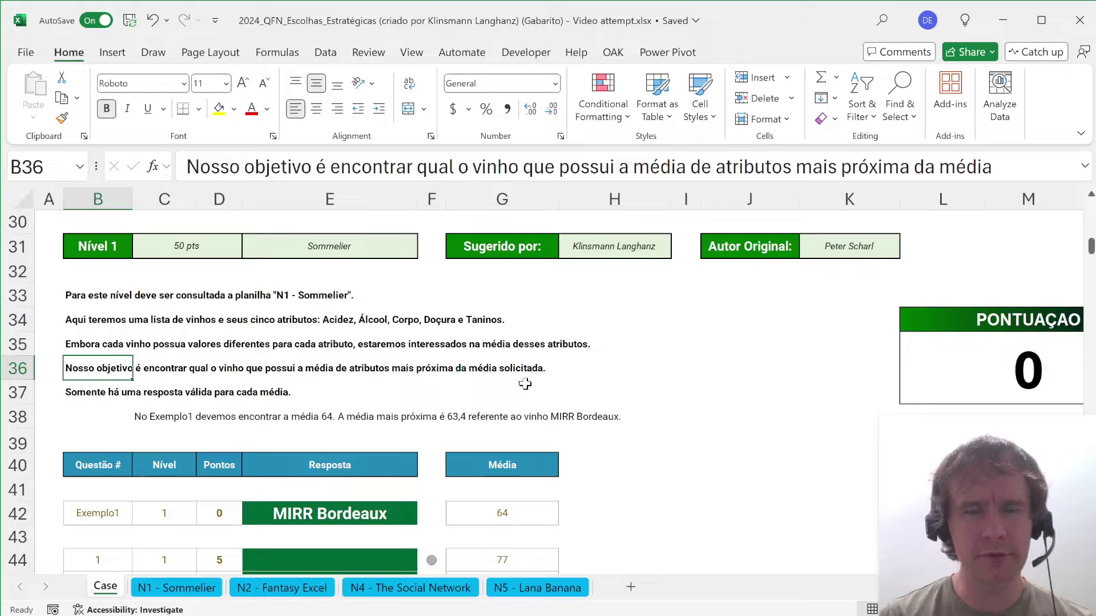
left_click(489, 516)
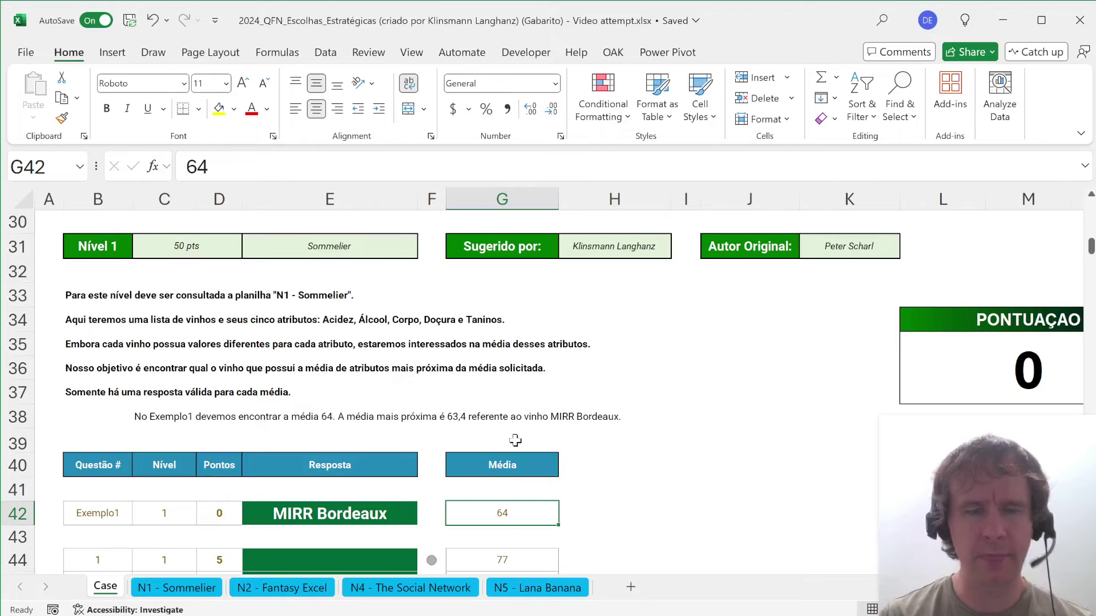
scroll(516, 440, "down", 2)
key("ctrl+Page_Down")
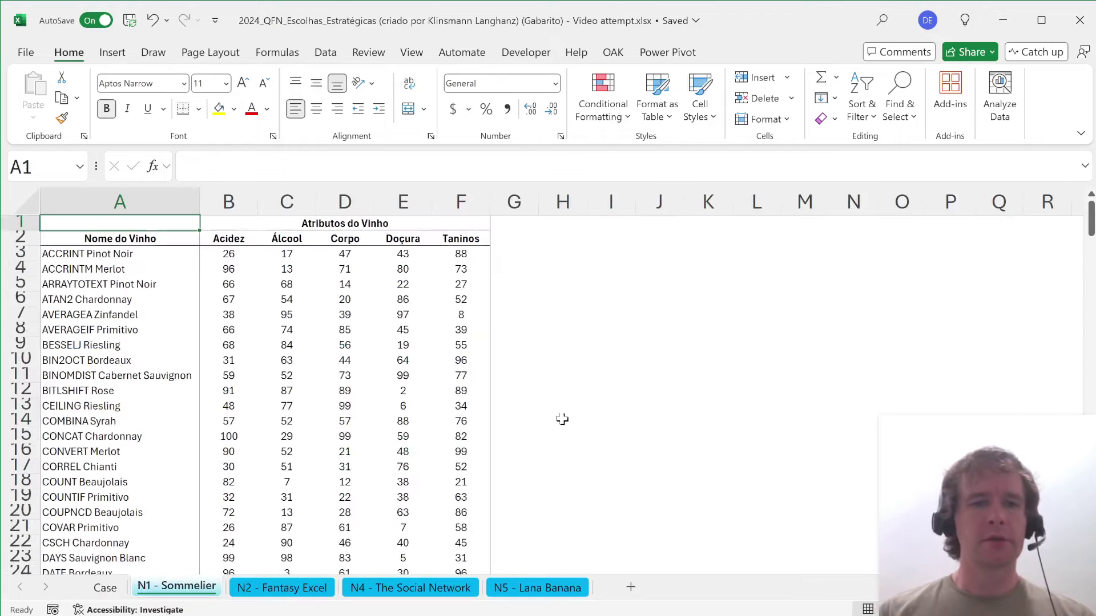
key("ctrl+Page_Up")
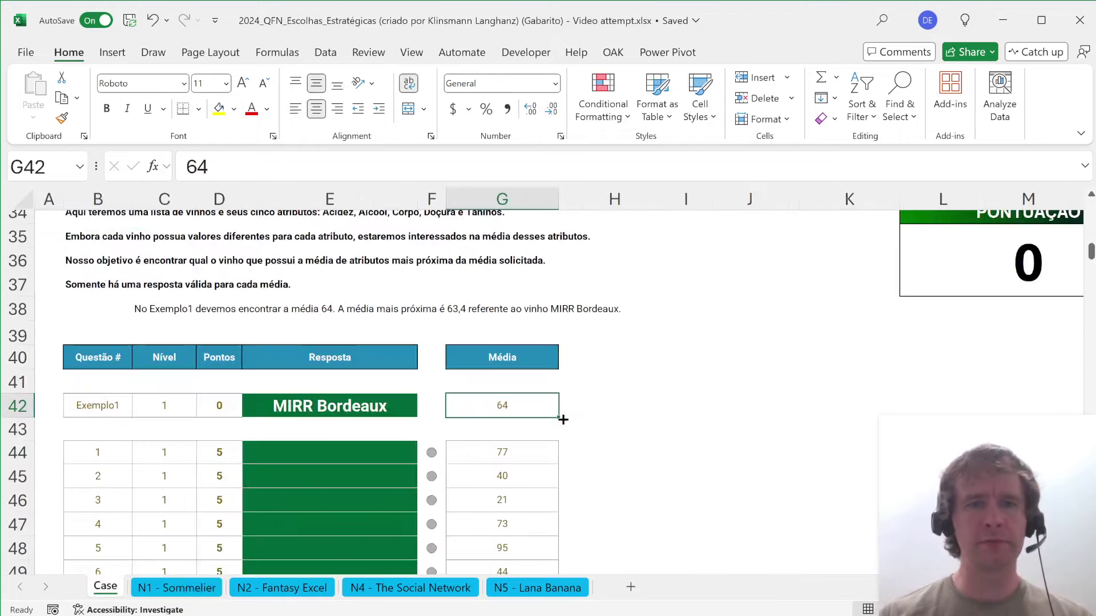
left_click(618, 397)
key("ctrl+Page_Down")
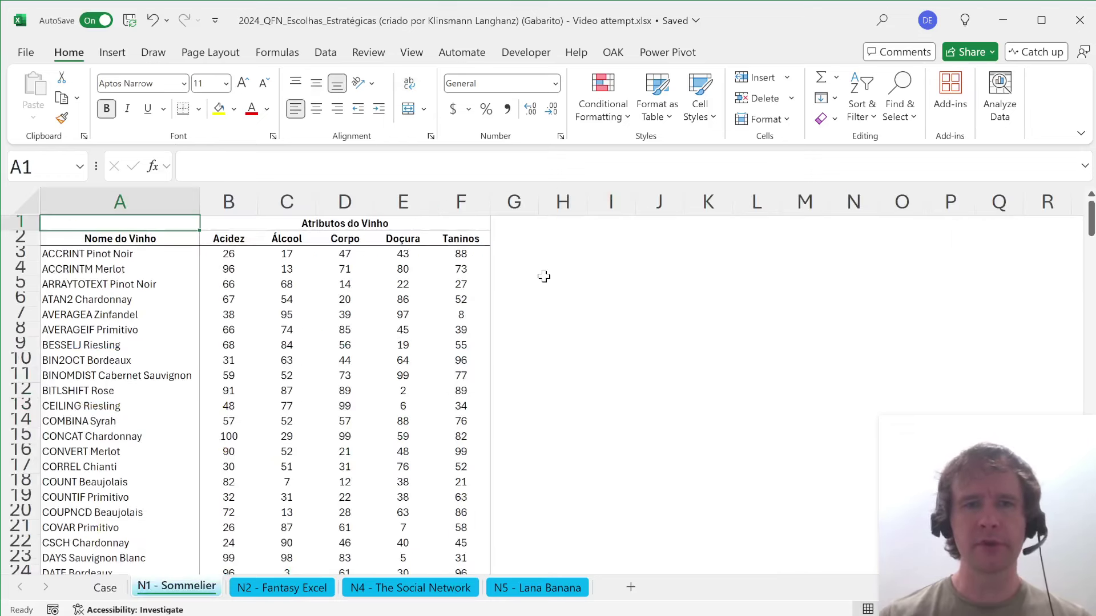
left_click(511, 258)
key("Up")
type("Average")
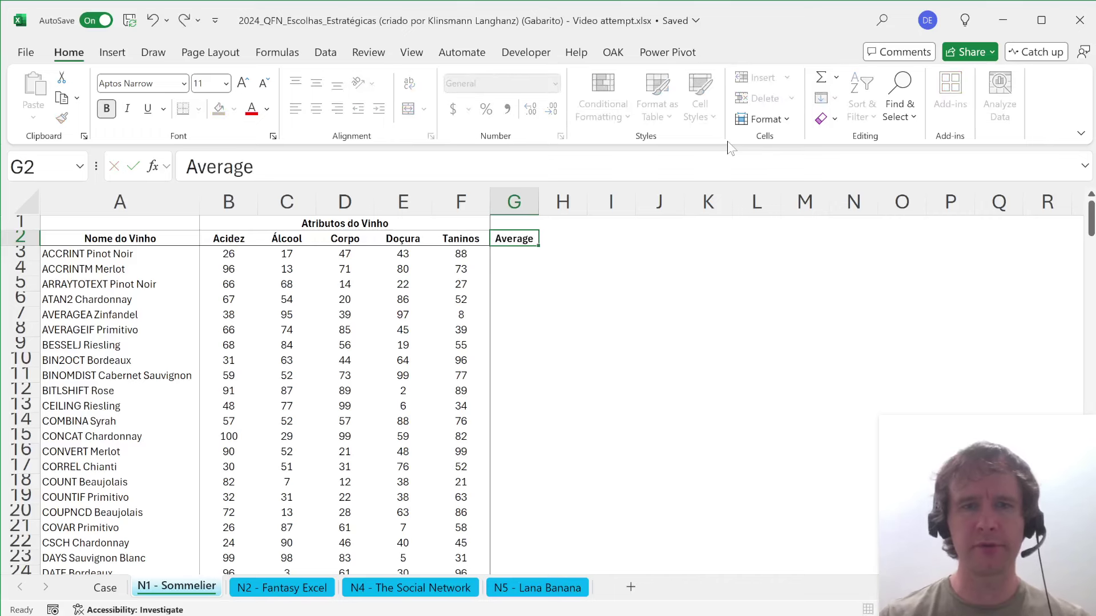
key("Return")
key("Up")
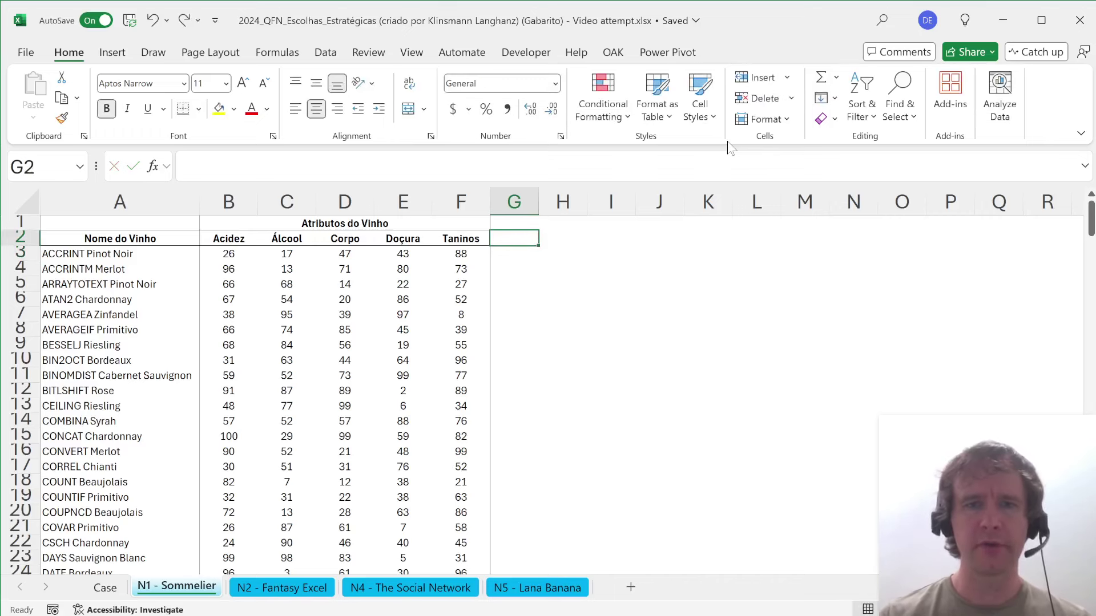
key("ctrl+Page_Up")
type("=")
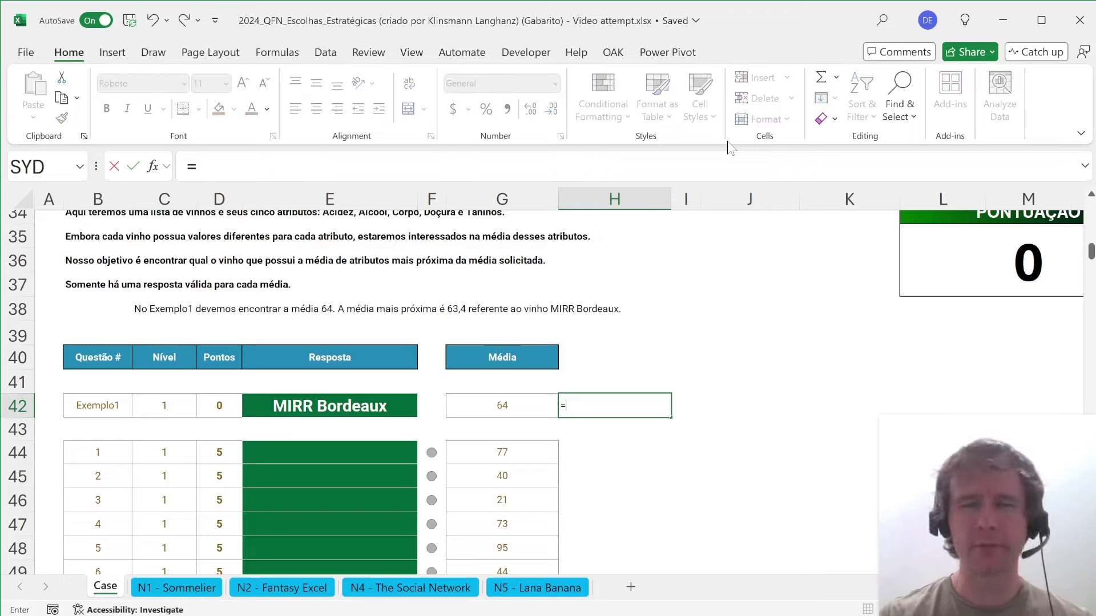
type("by")
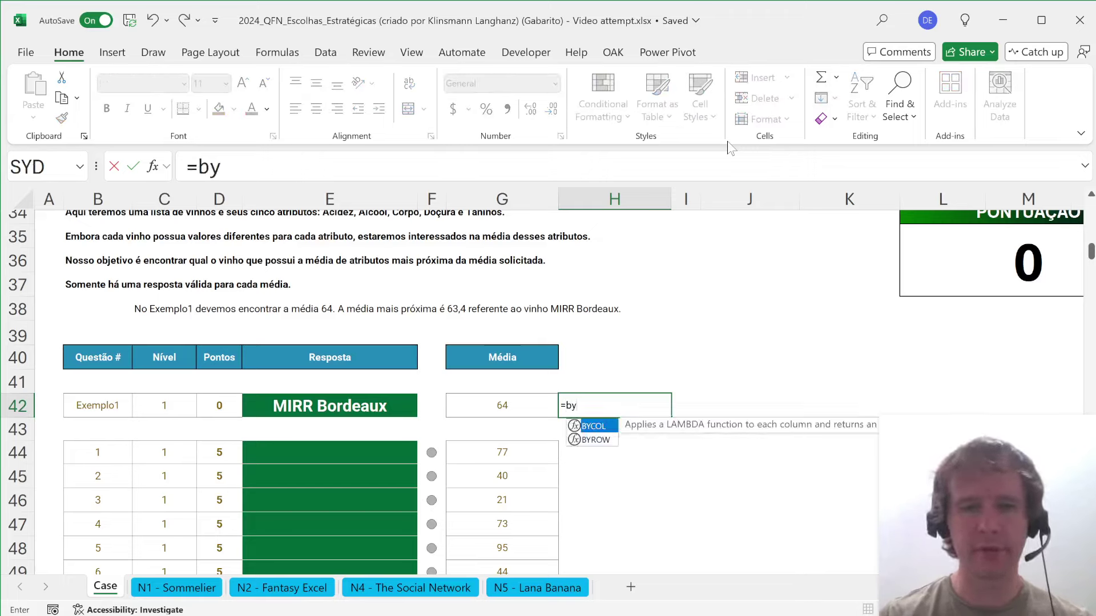
key("Tab")
key("BackSpace")
key("BackSpace")
key("BackSpace")
key("BackSpace")
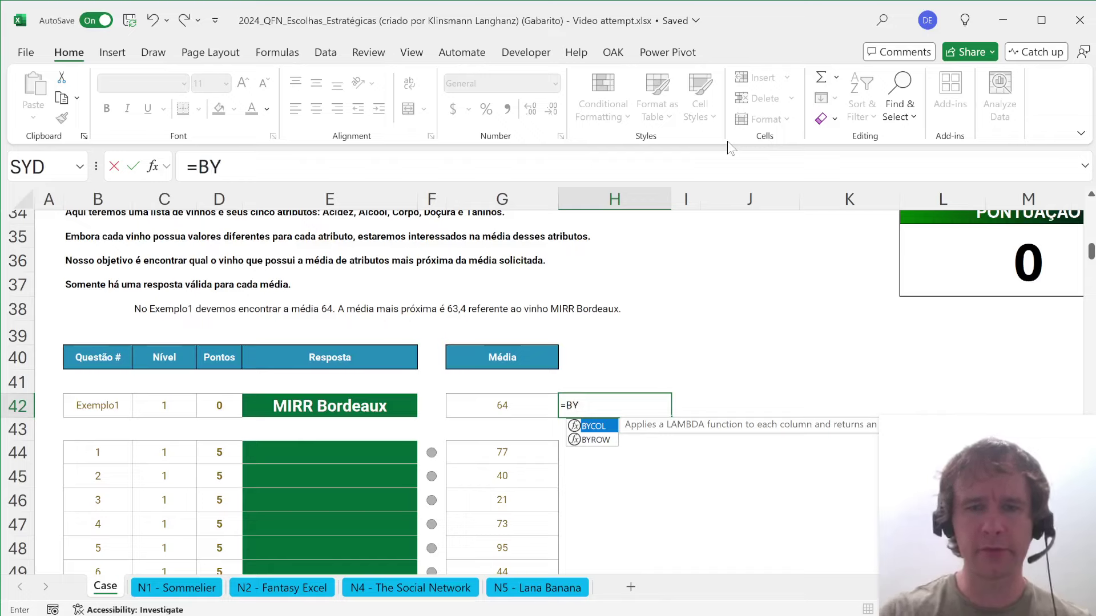
key("Right")
key("Left")
- Begin a BYROW formula in H42 of the Case sheet over the absolute wine attribute range 'N1 - Sommelier'!$B$3:$F$102
type("=byr")
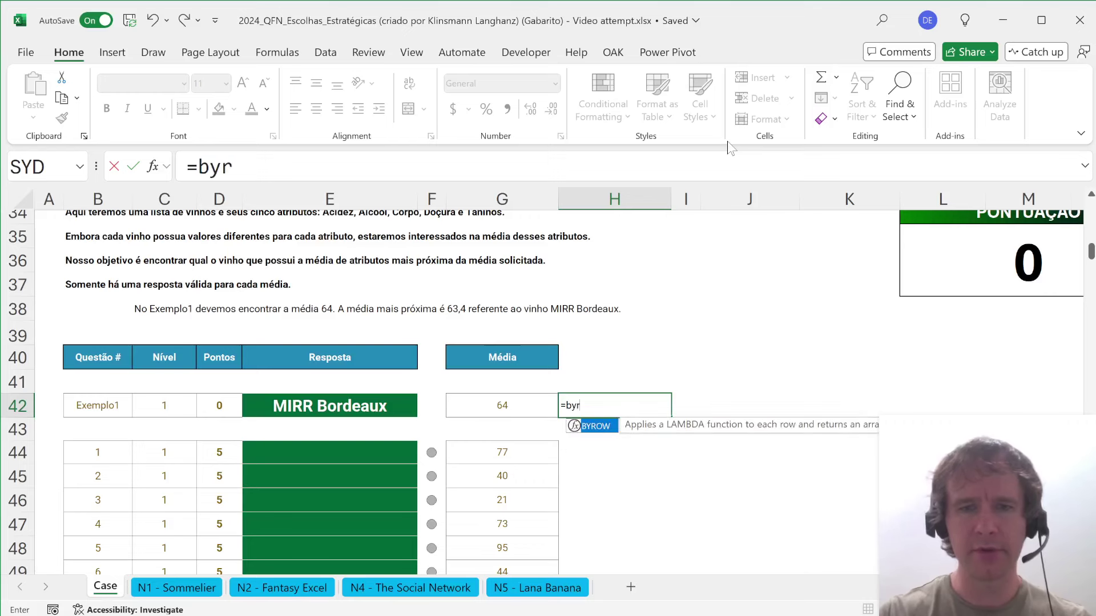
key("Tab")
key("ctrl+Page_Down")
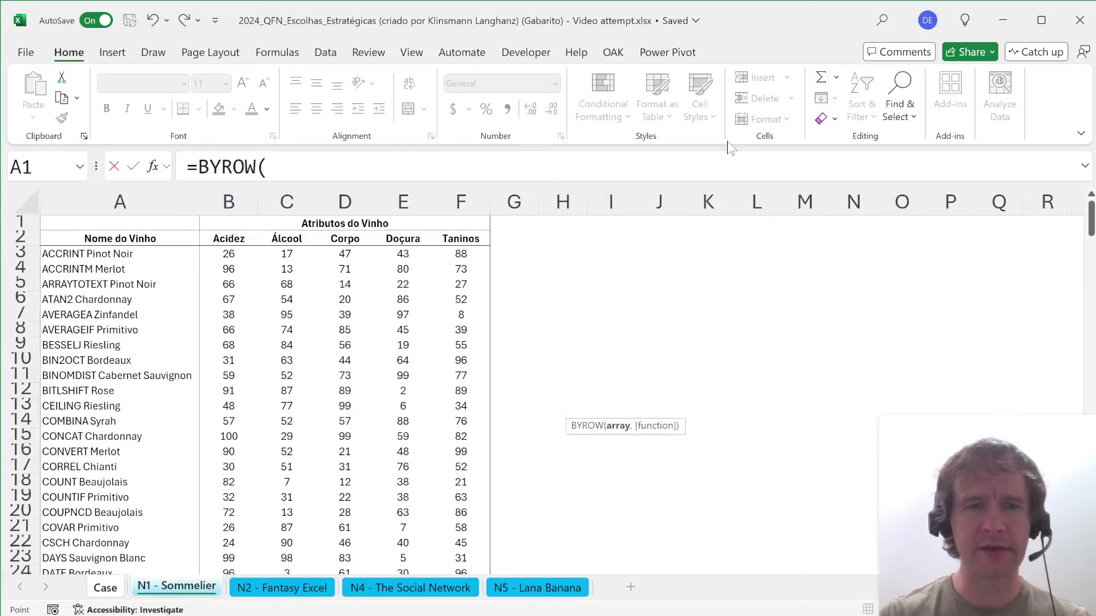
left_click(227, 258)
key("ctrl+shift+End")
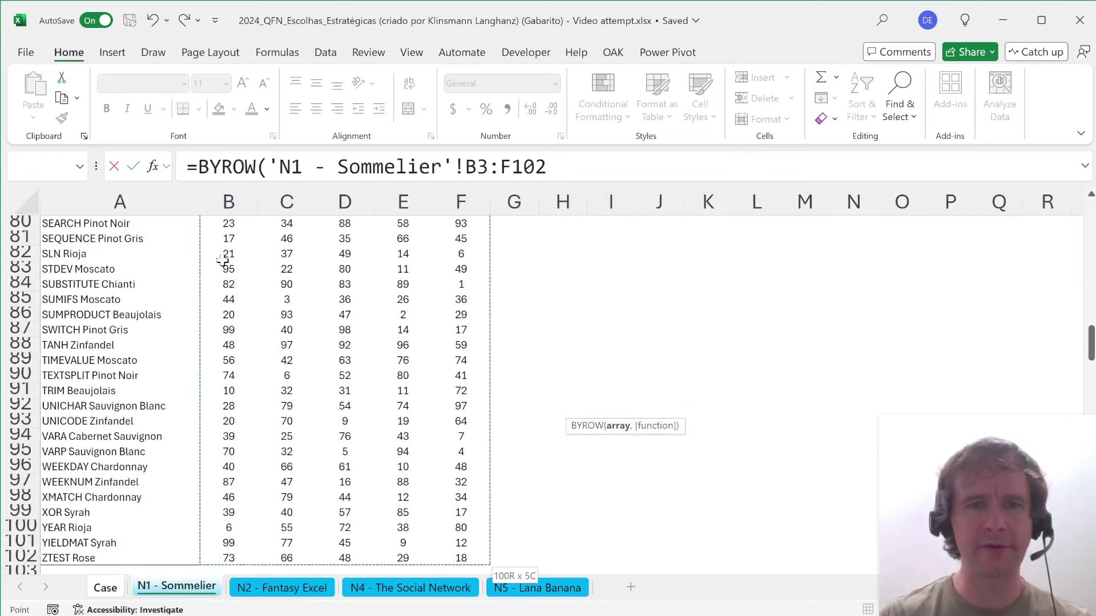
key("F4")
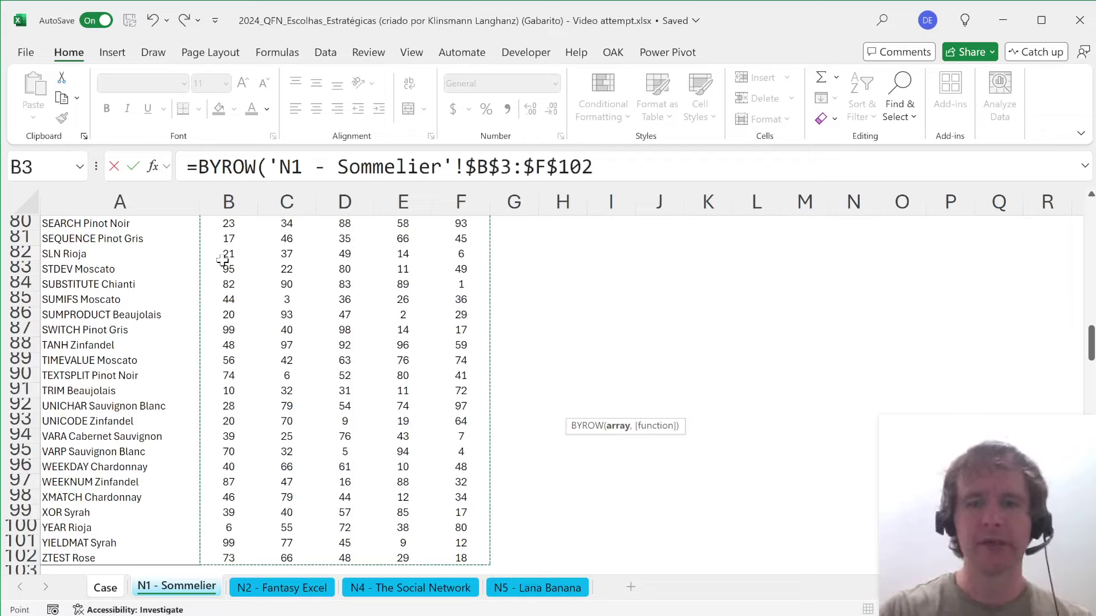
- Complete the BYROW formula with the AVERAGE function and subtract the example's target average in G42 of the Case sheet
type(",")
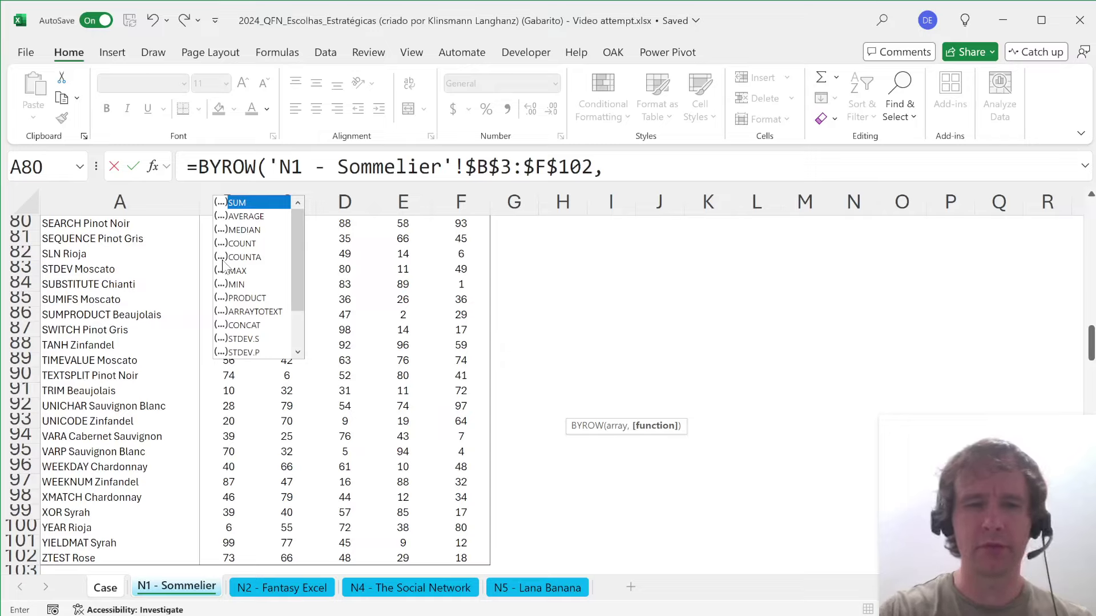
type("aver")
key("Tab")
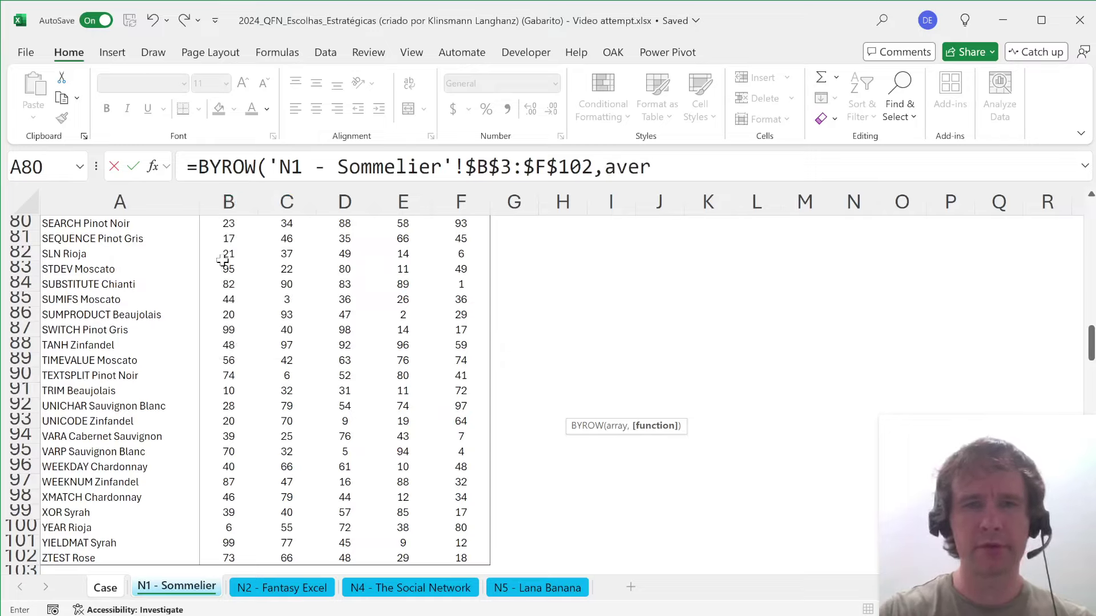
type(")-")
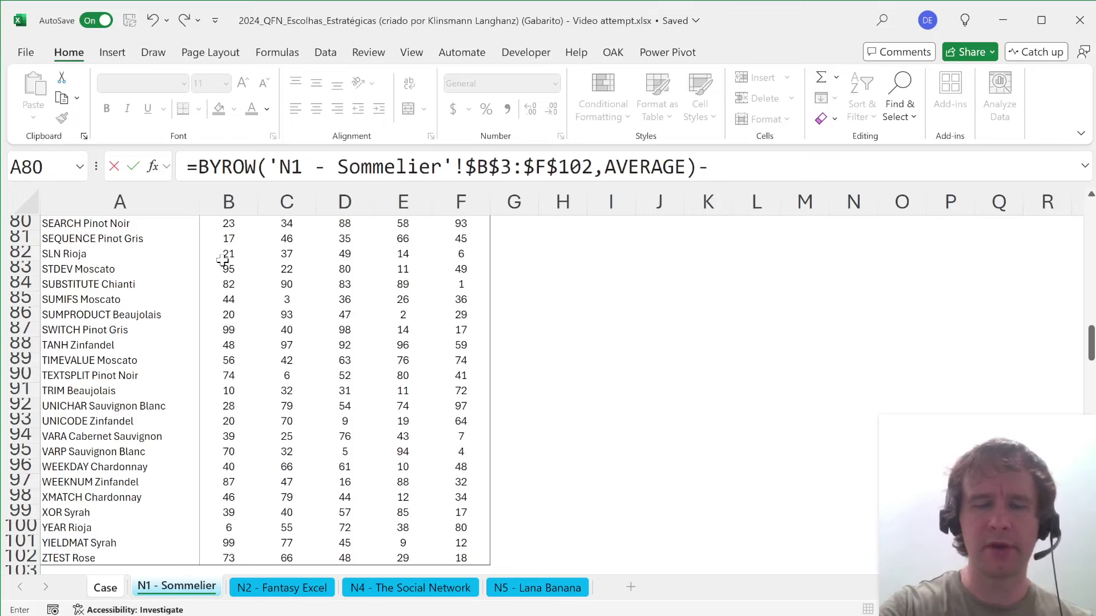
key("ctrl+Page_Up")
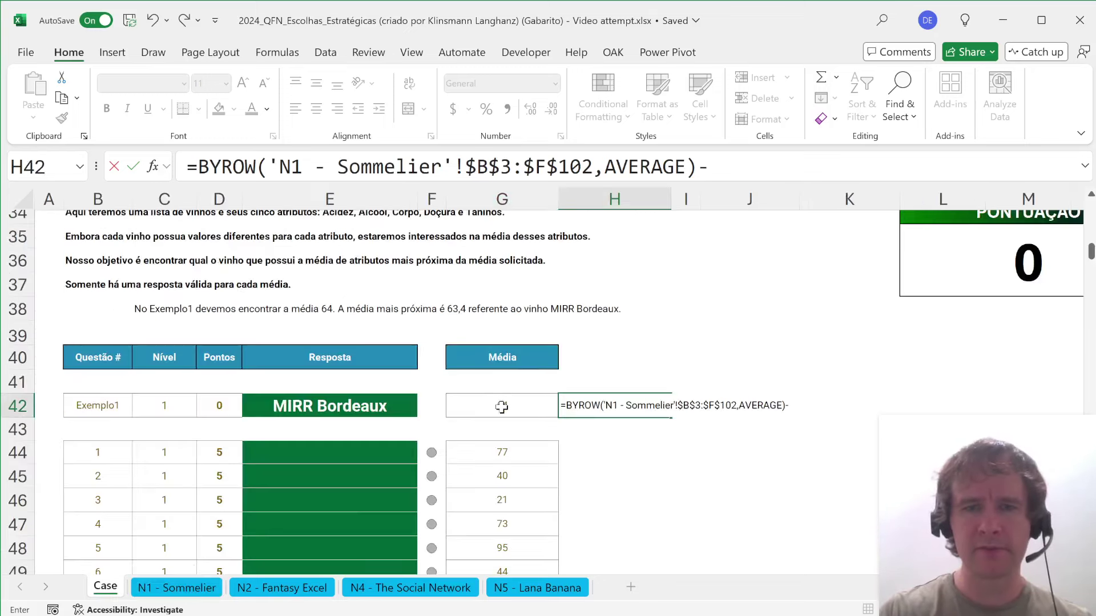
type("-G")
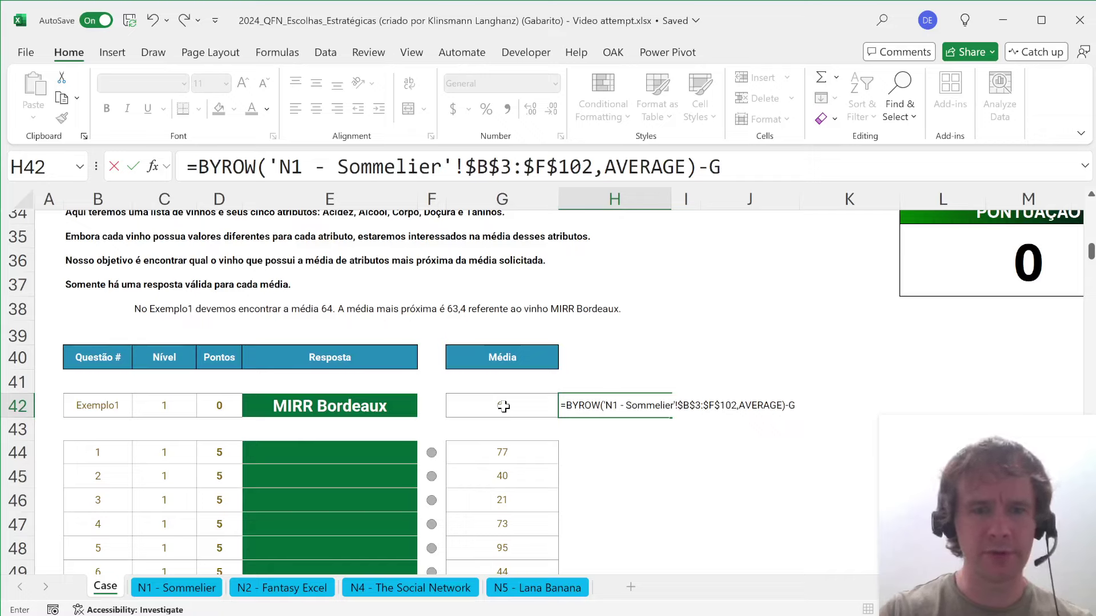
type("42")
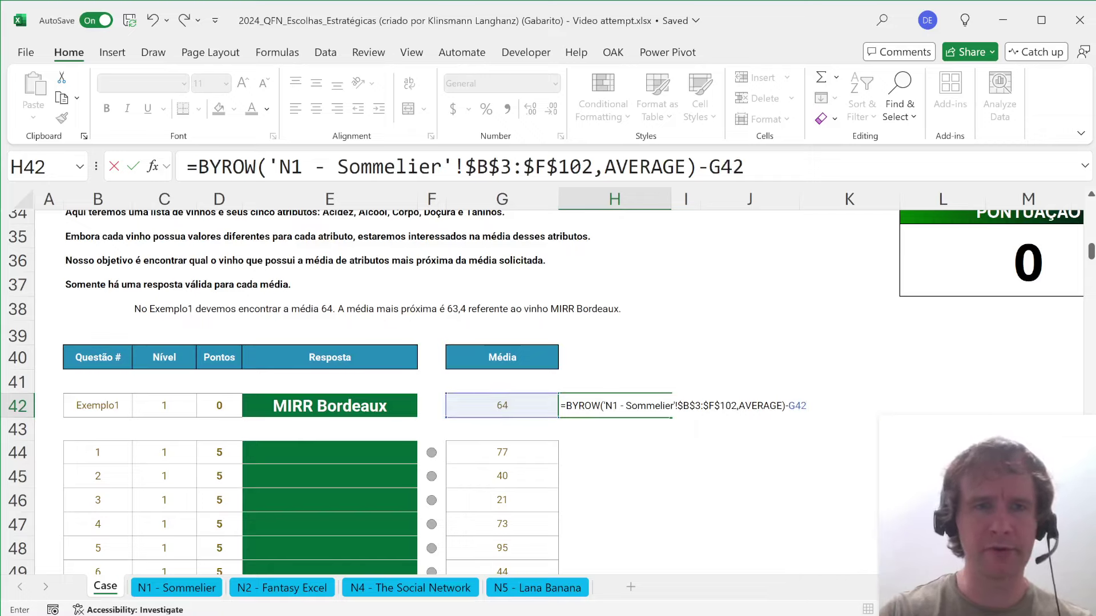
- Wrap the whole BYROW difference in ABS to get each wine's absolute distance from the target
left_click(197, 167)
type("abs")
key("Tab")
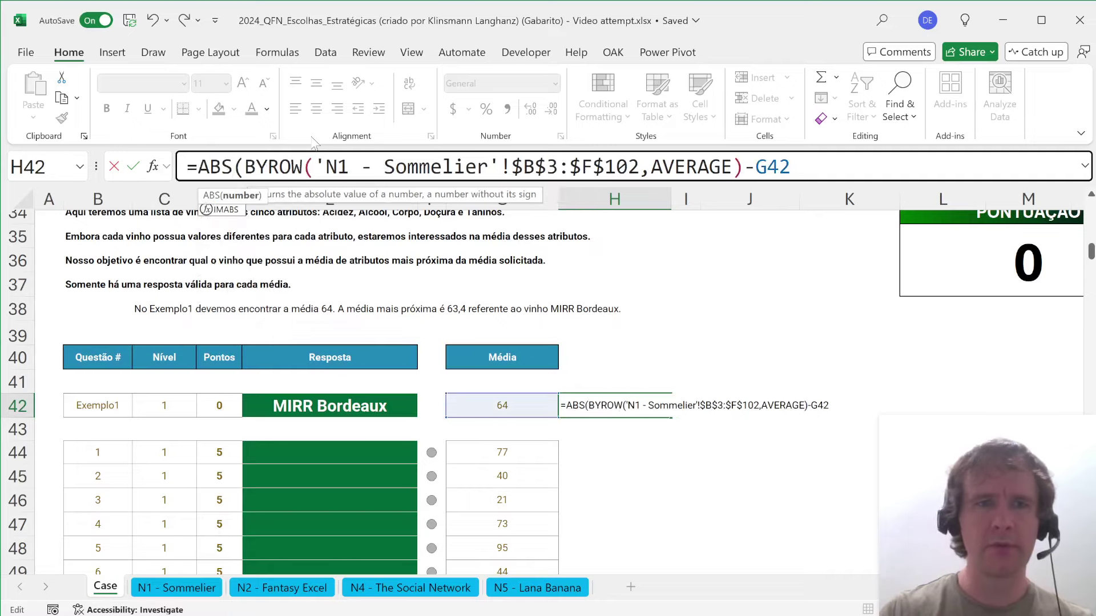
key("End")
type(")")
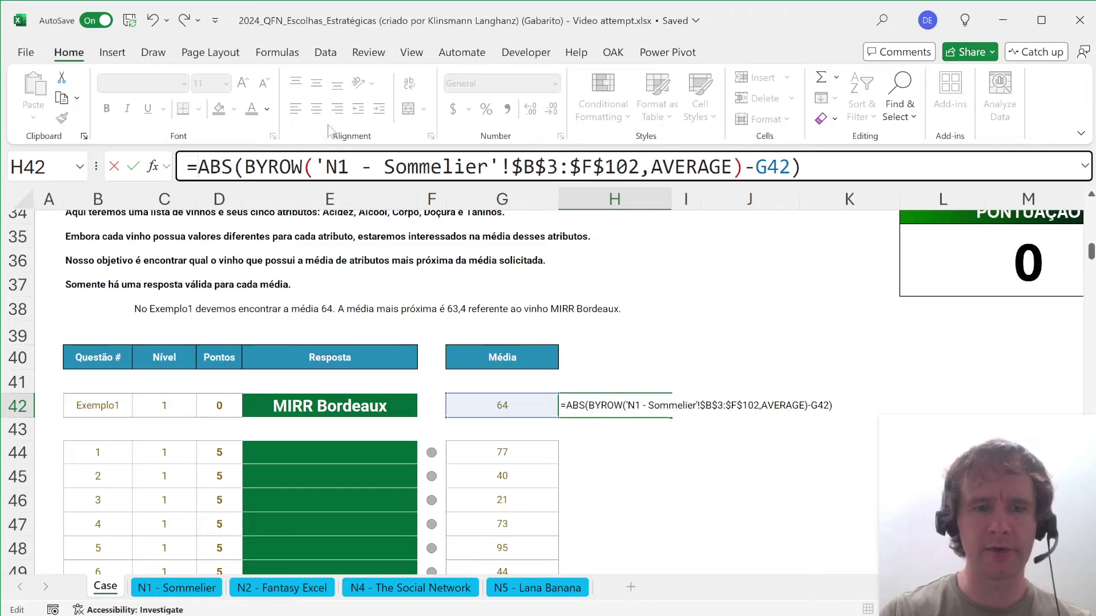
- Enclose the ABS expression in XLOOKUP as the lookup array, with 0 as the lookup value
key("Home")
key("Right")
type("xl")
key("Tab")
type("0")
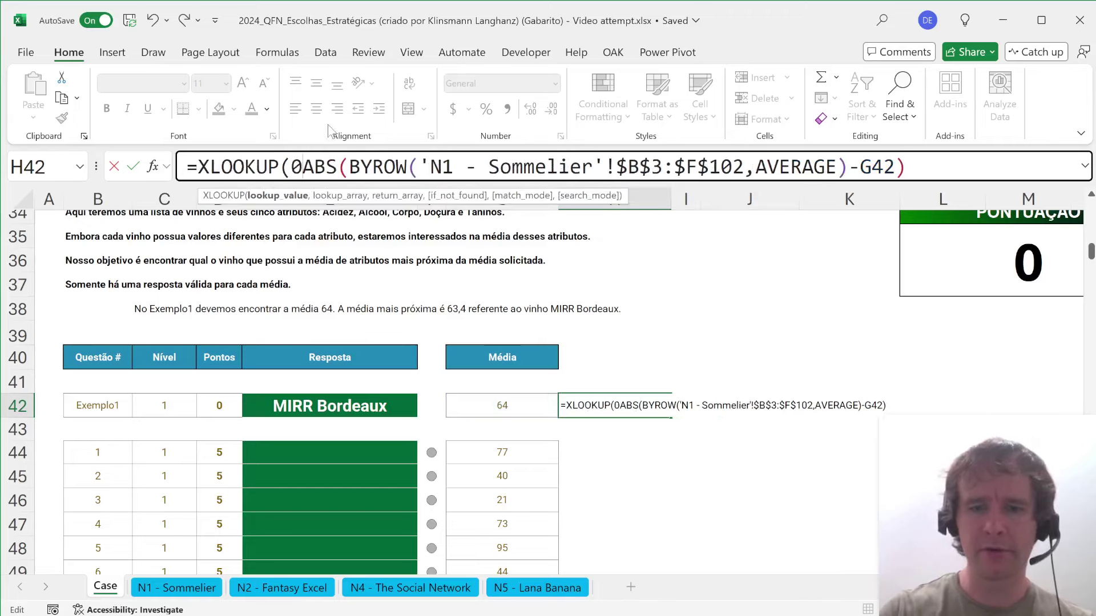
type(",")
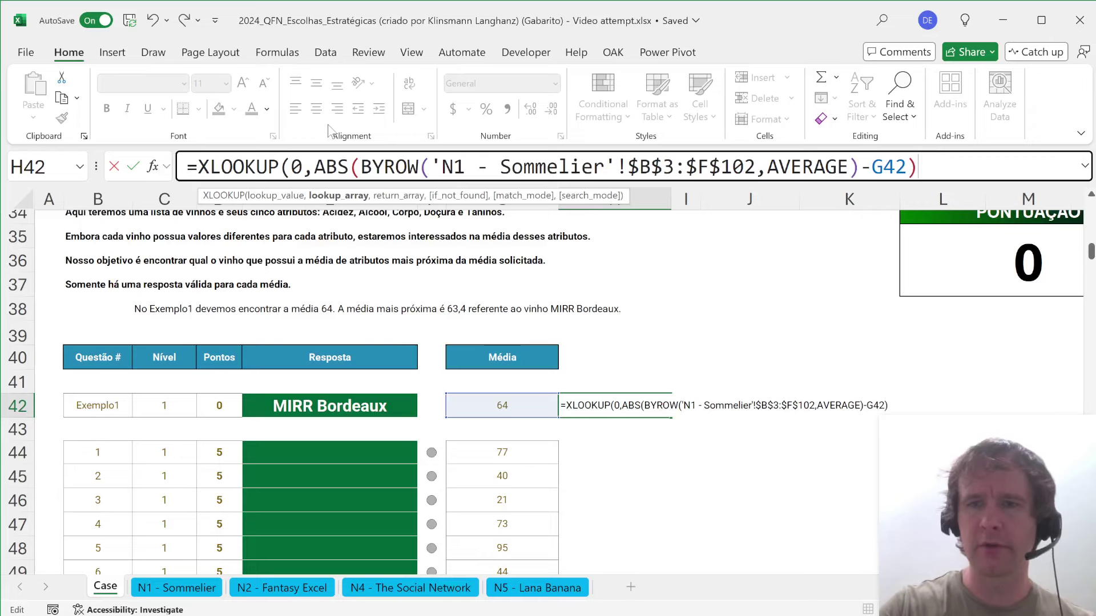
- Set the XLOOKUP return array to the absolute wine name range 'N1 - Sommelier'!$A$3:$A$102
type(",")
left_click(176, 588)
left_click(95, 341)
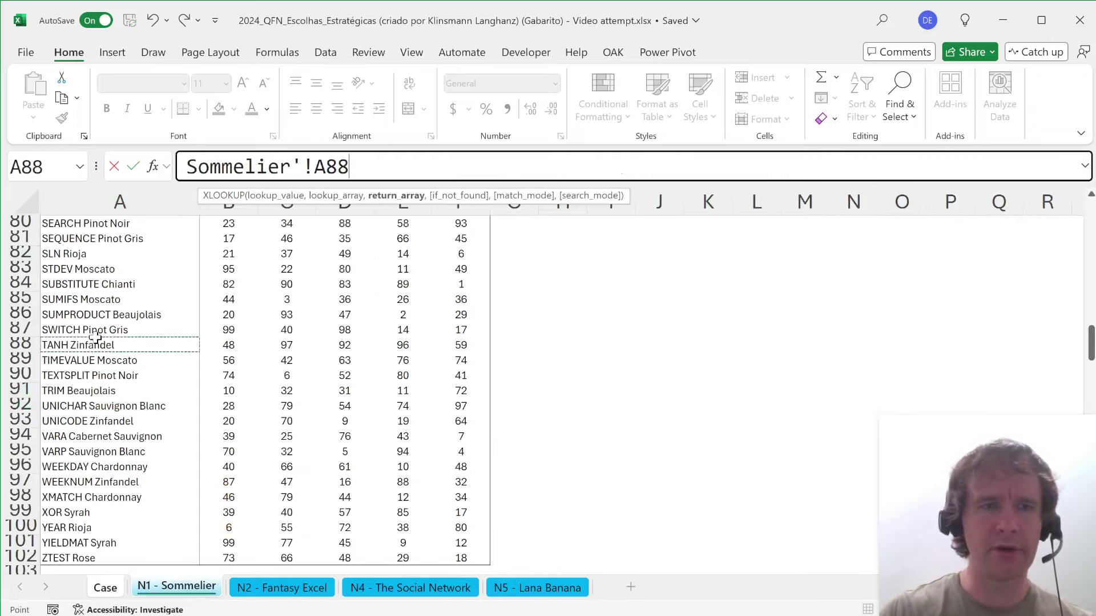
key("ctrl+Up")
key("Down")
key("ctrl+shift+Down")
key("F4")
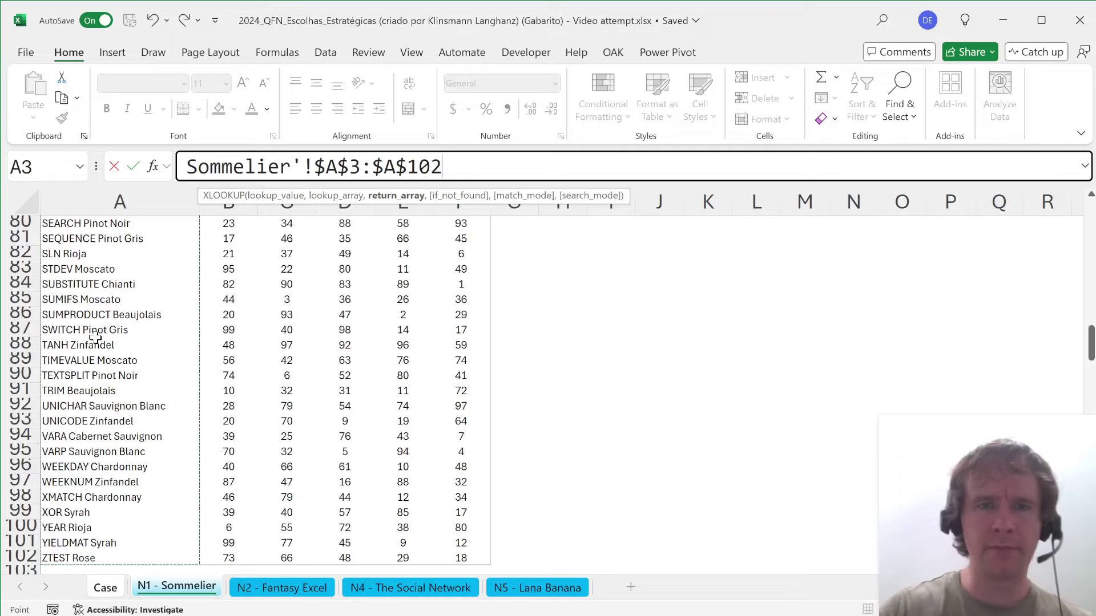
- Leave the if-not-found argument empty, set the match mode to 1 (exact match or next larger item), and commit the formula
type(",,")
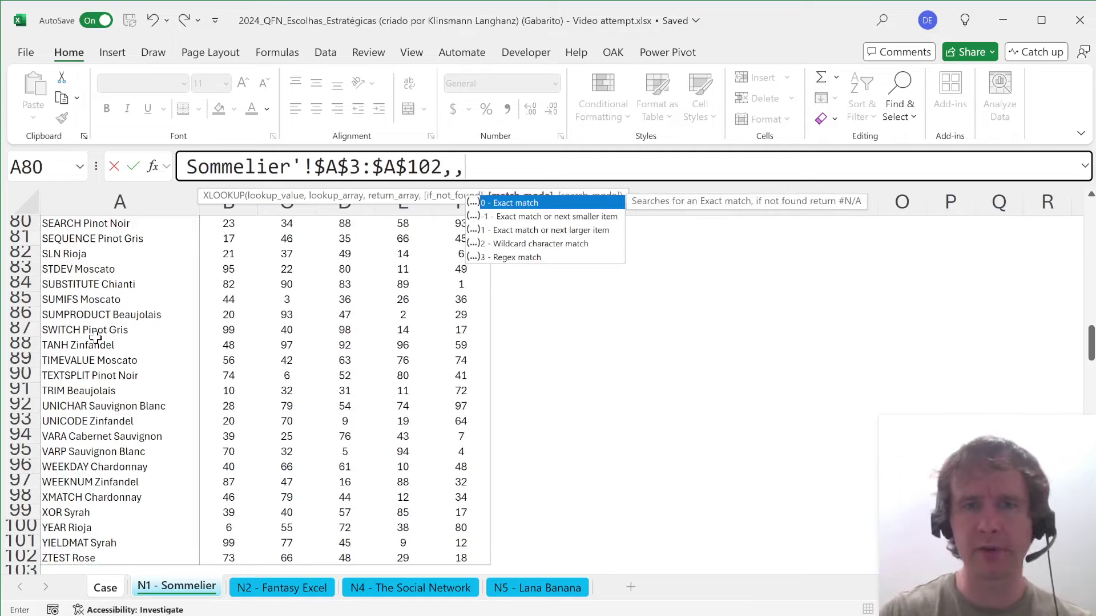
key("Down")
key("Down")
key("Tab")
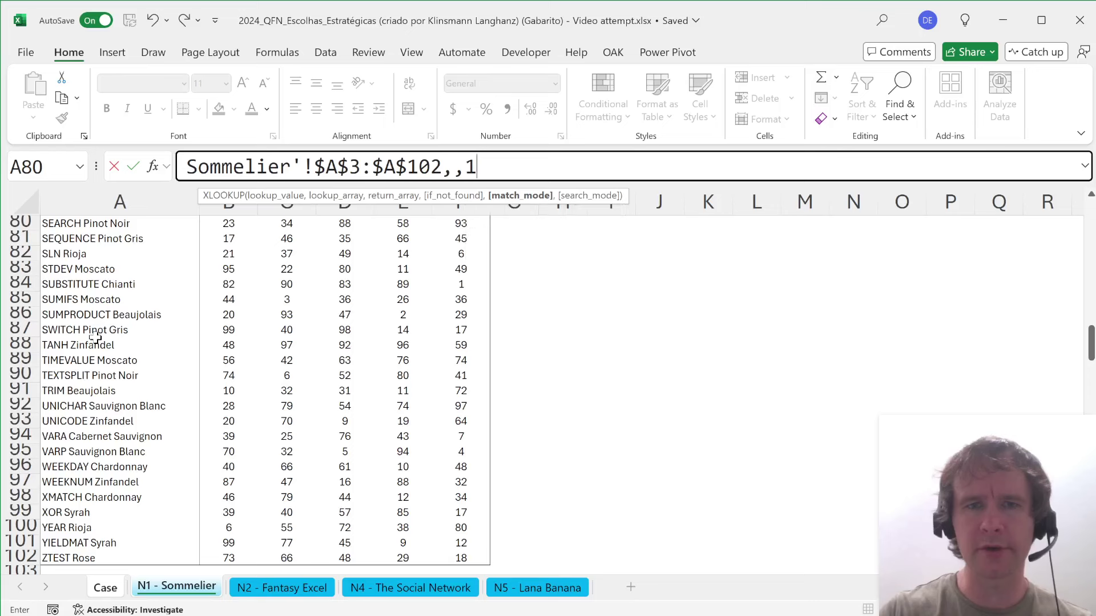
type(")")
key("Return")
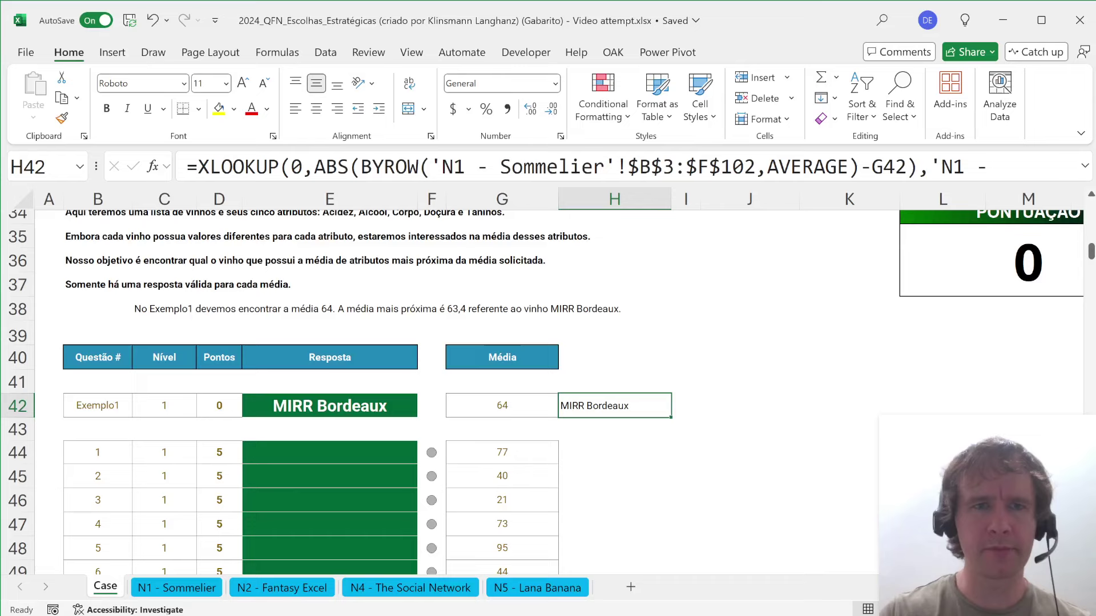
- Move the XLOOKUP formula text from H42 into the example's answer cell E42, replacing its content
left_click_drag(253, 184, 253, 212)
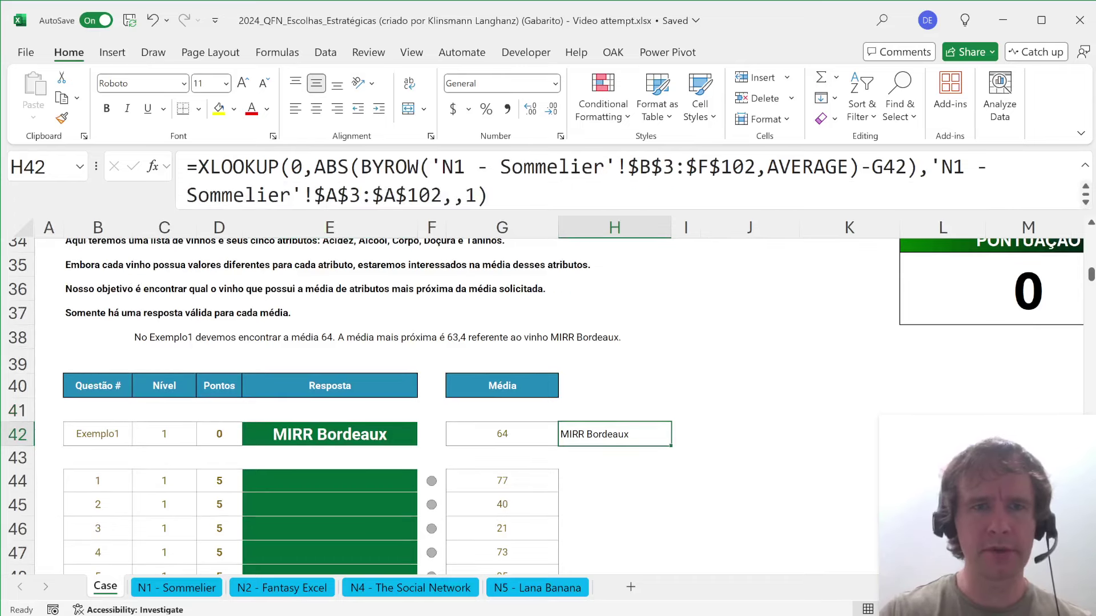
left_click_drag(188, 166, 580, 241)
key("ctrl+x")
key("shift+Tab")
key("Left")
key("Left")
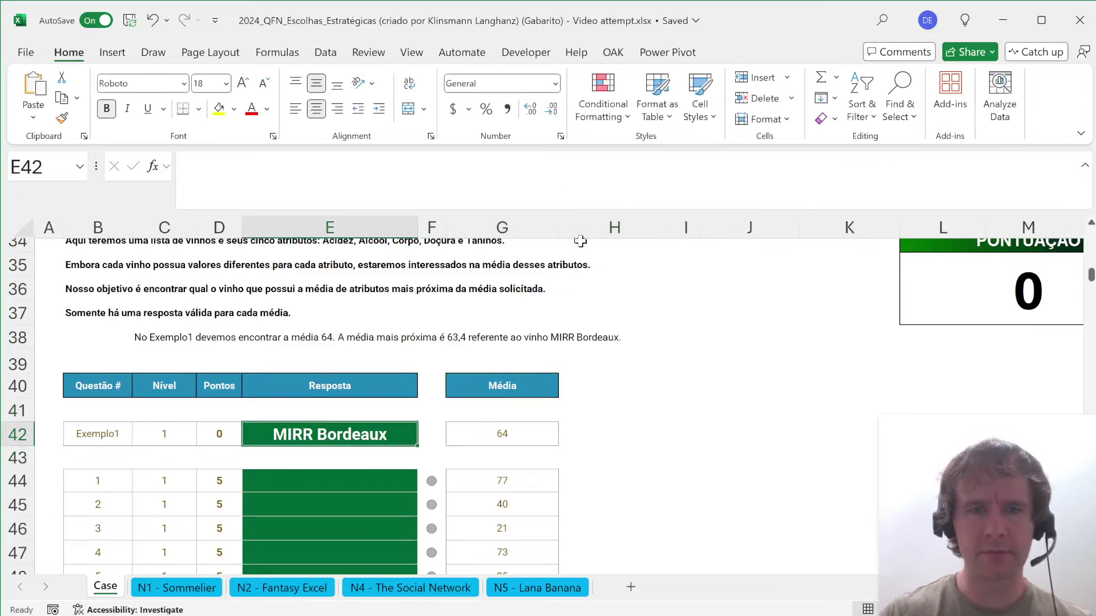
key("F2")
key("shift+Home")
key("ctrl+v")
key("Return")
key("Up")
- Copy the E42 formula to the ten Level 1 answer cells E44:E53
key("ctrl+c")
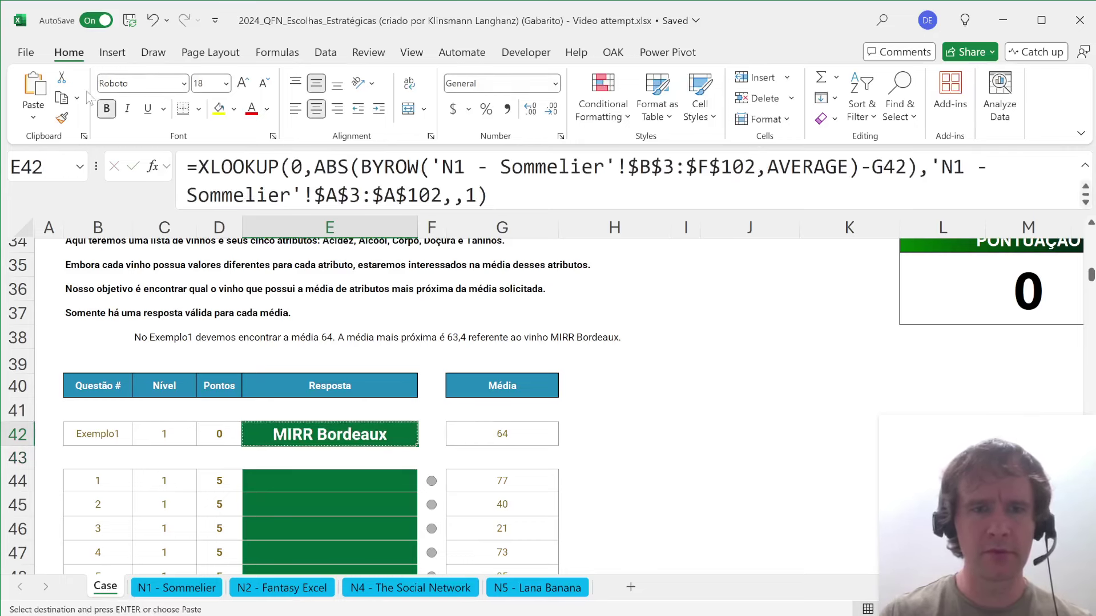
key("Down")
key("Down")
key("ctrl+v")
key("Left")
key("ctrl+Down")
key("Right")
key("ctrl+shift+Up")
key("Return")
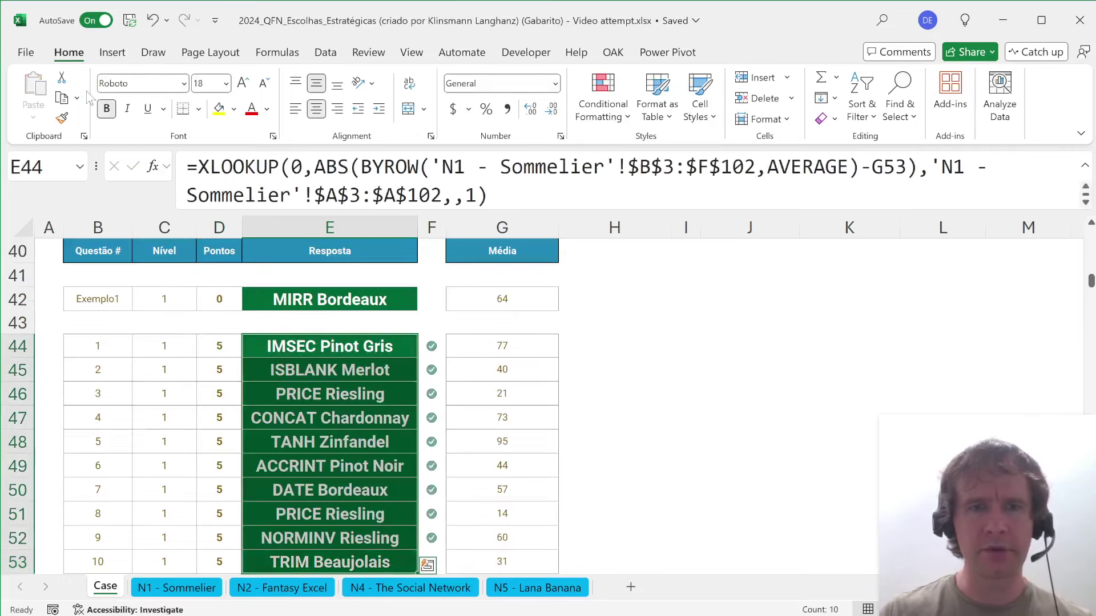
- Go to the Level 2 section of the Case sheet and move the N2 - Fantasy Excel sheet ahead of N1 - Sommelier
scroll(273, 372, "down", 5)
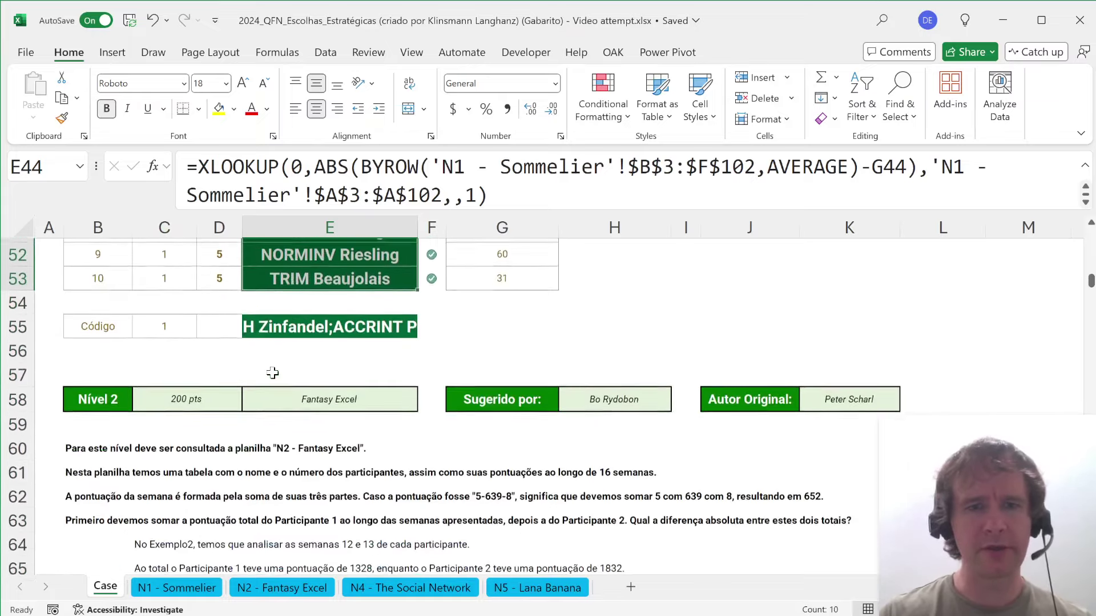
scroll(273, 372, "down", 1)
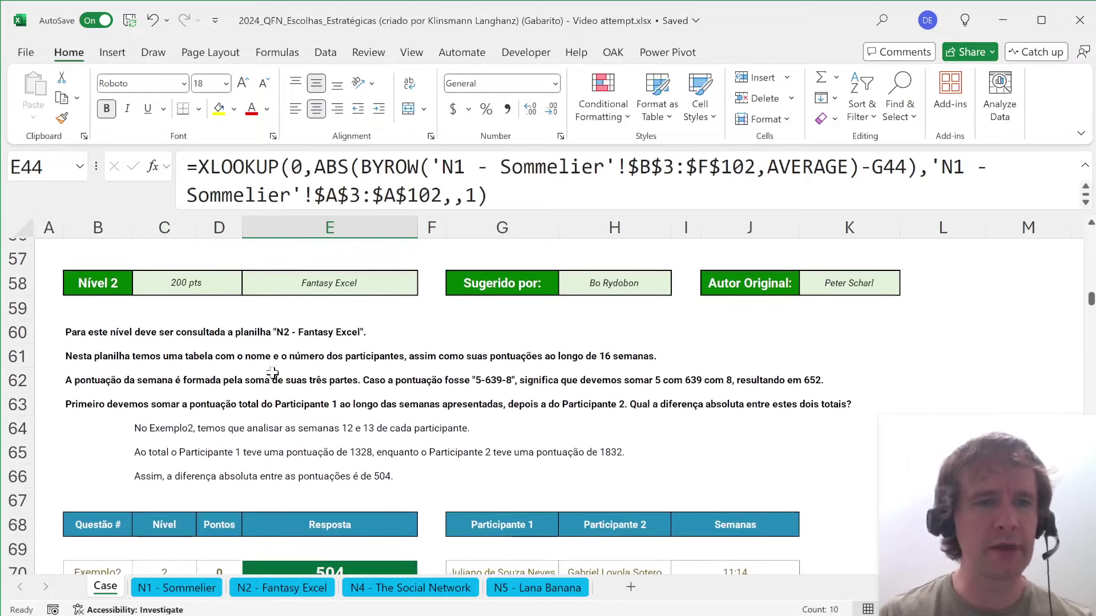
left_click(327, 276)
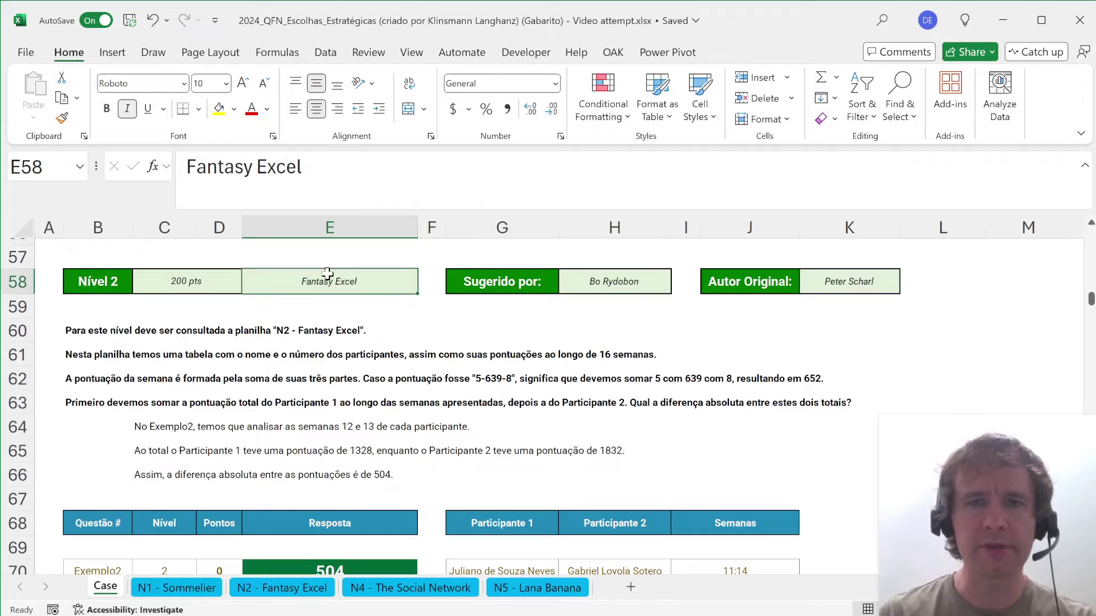
scroll(373, 347, "down", 1)
scroll(258, 368, "up", 1)
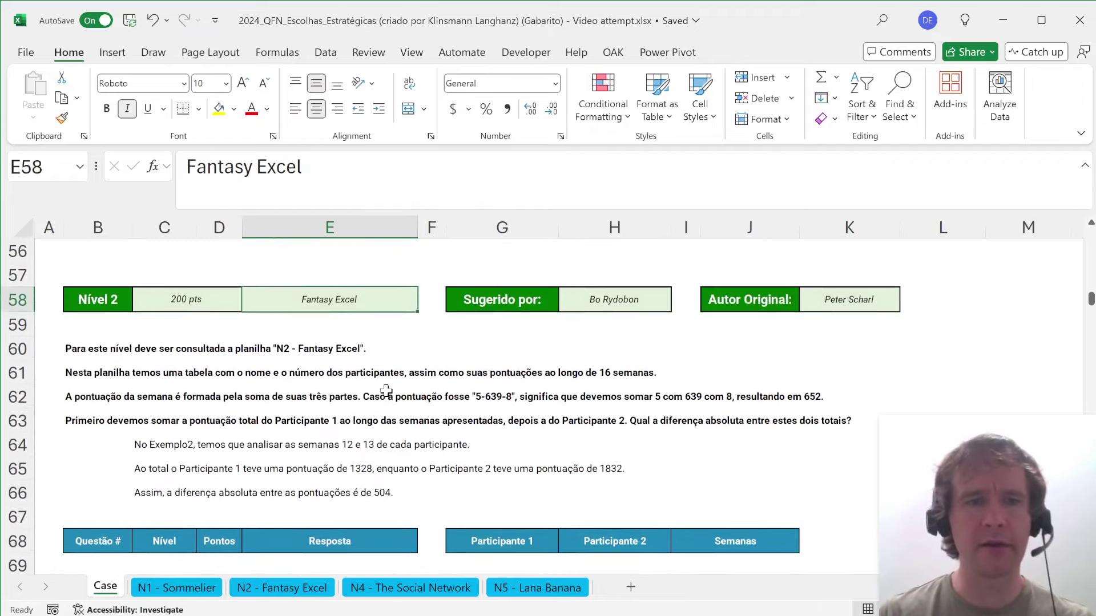
left_click_drag(284, 593, 132, 587)
left_click(130, 587)
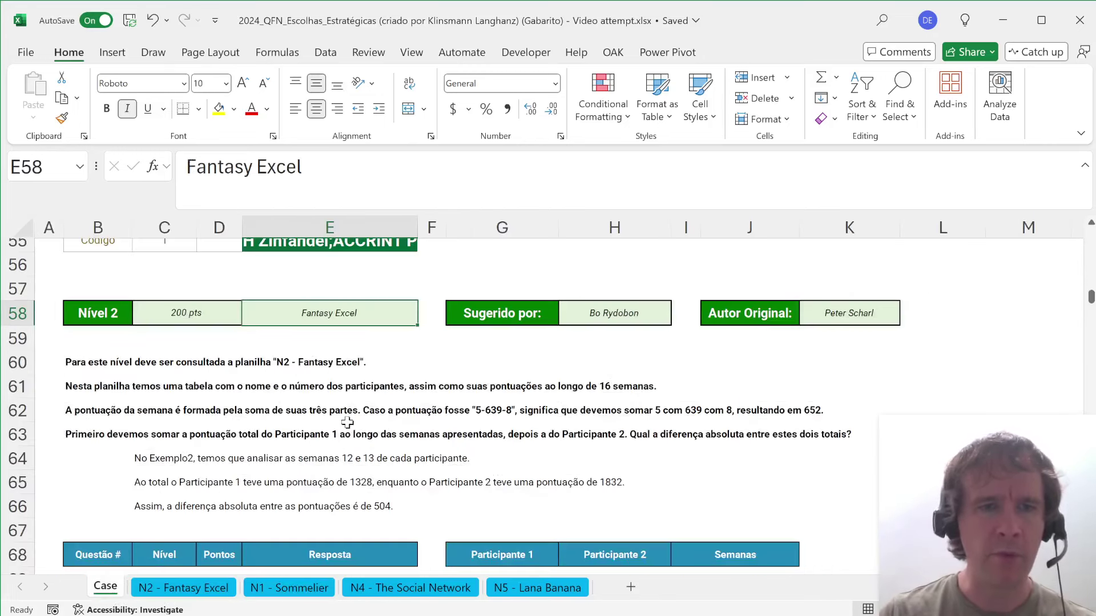
- Read the Level 2 instructions in rows 60 to 66 and examine the participants and Semanas columns of the question table
left_click(92, 392)
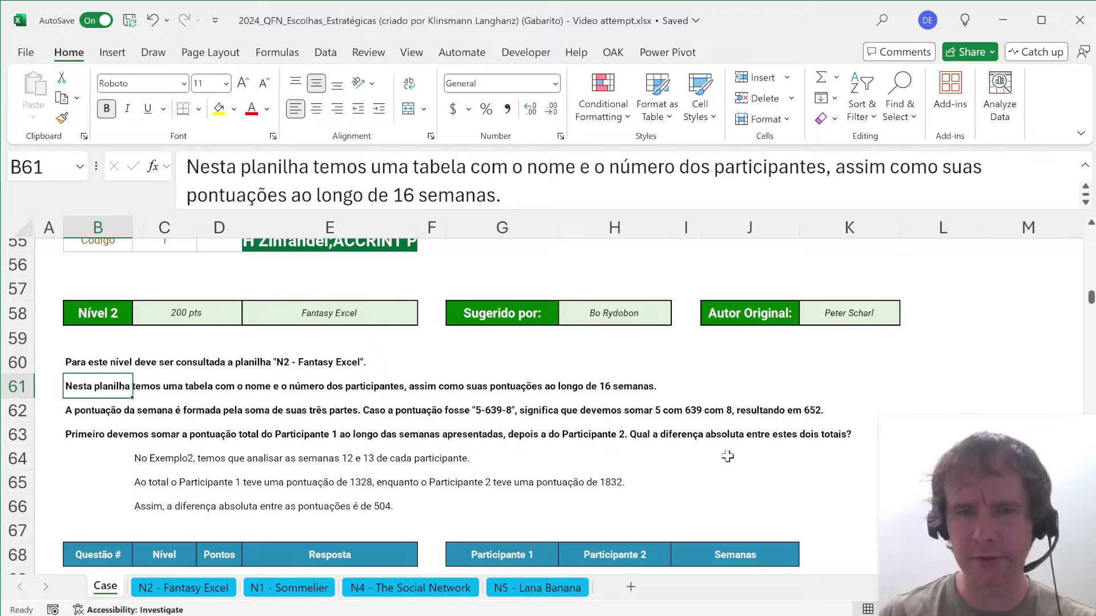
scroll(621, 482, "down", 4)
scroll(620, 483, "right", 2)
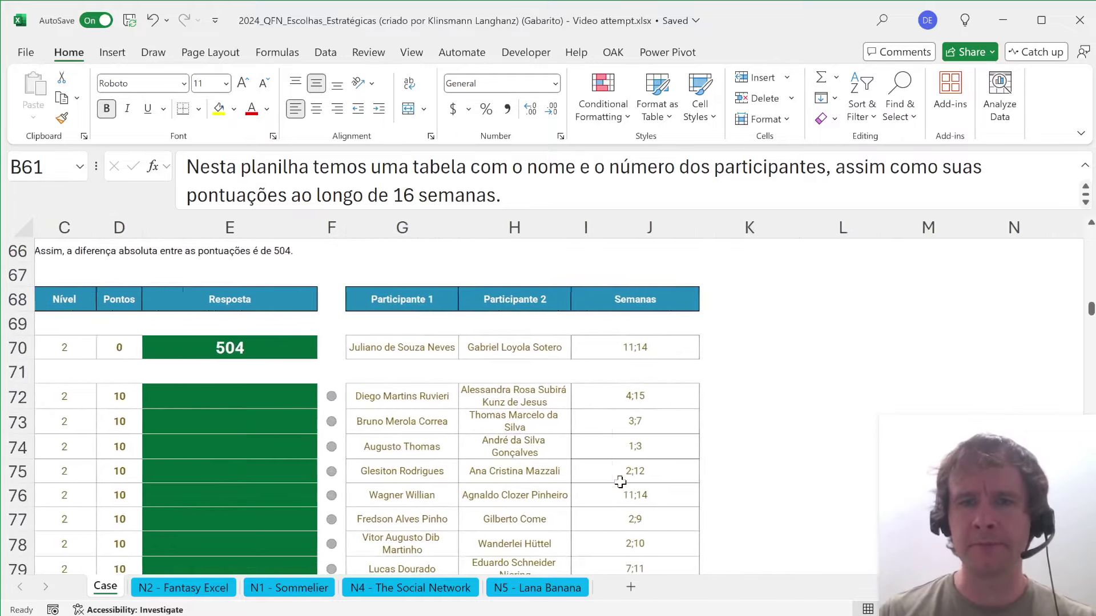
scroll(620, 482, "right", 1)
- Split the example's weeks into two numbers with =TEXTSPLIT(I70,";")*1 in K70
left_click(635, 346)
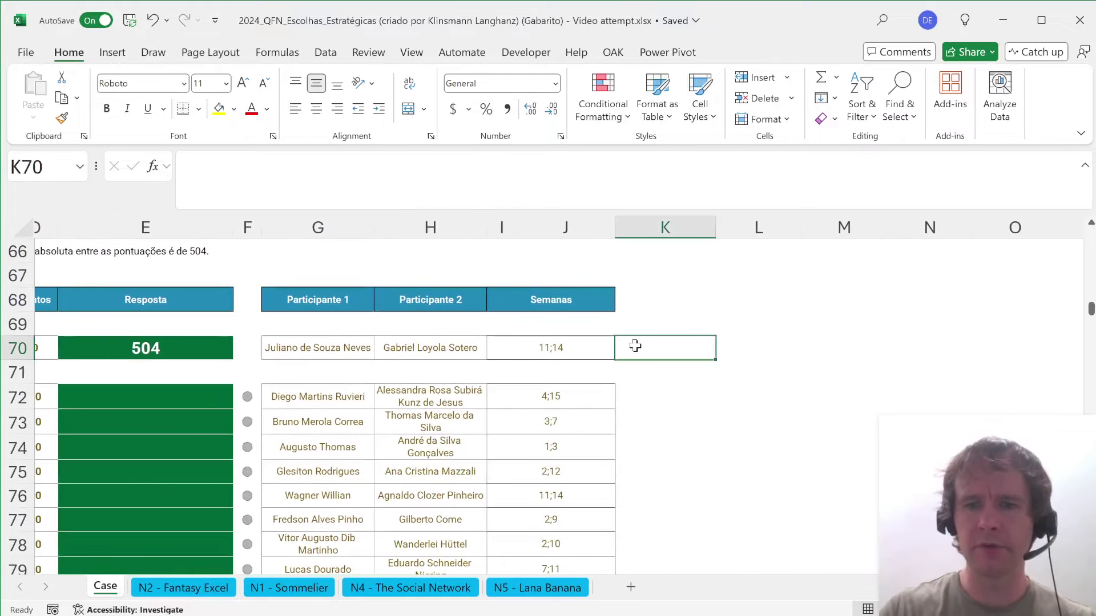
type("=tex")
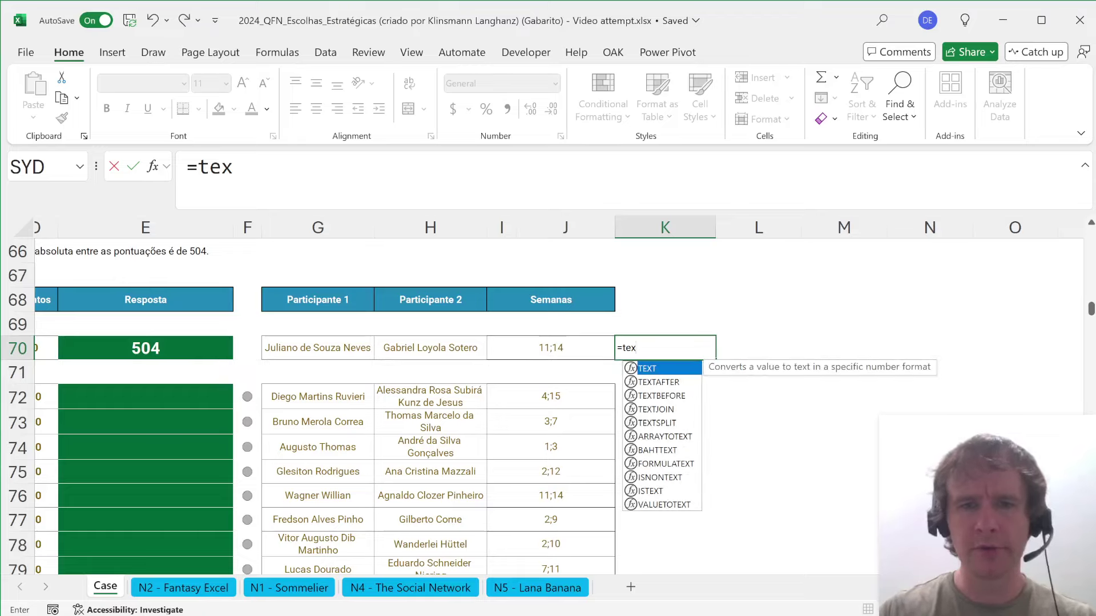
key("Tab")
type("s")
key("BackSpace")
key("BackSpace")
type("s")
key("Tab")
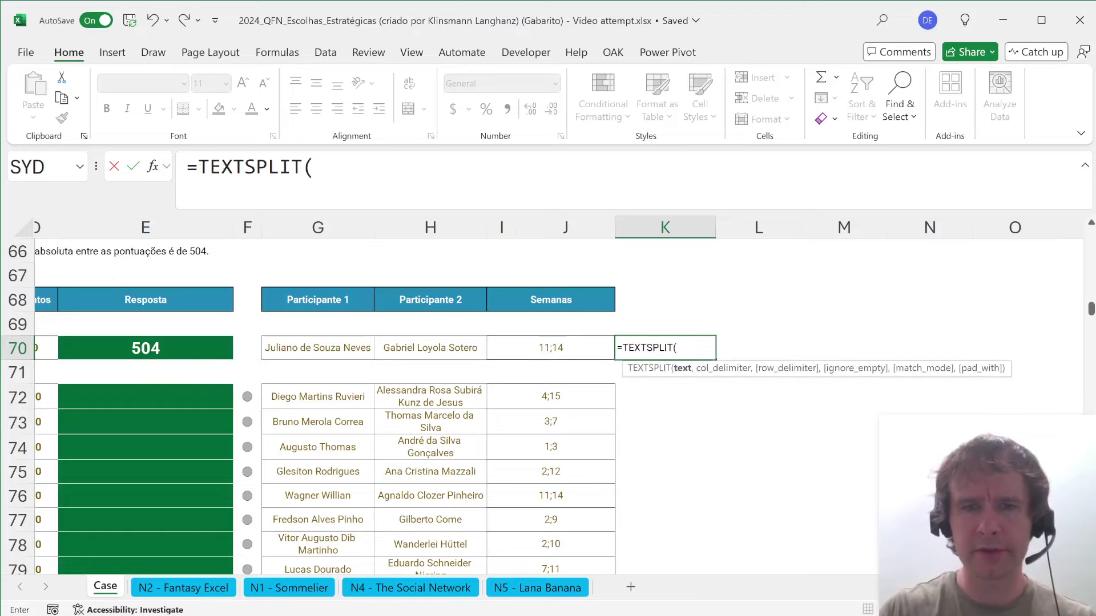
left_click(550, 348)
type(",")
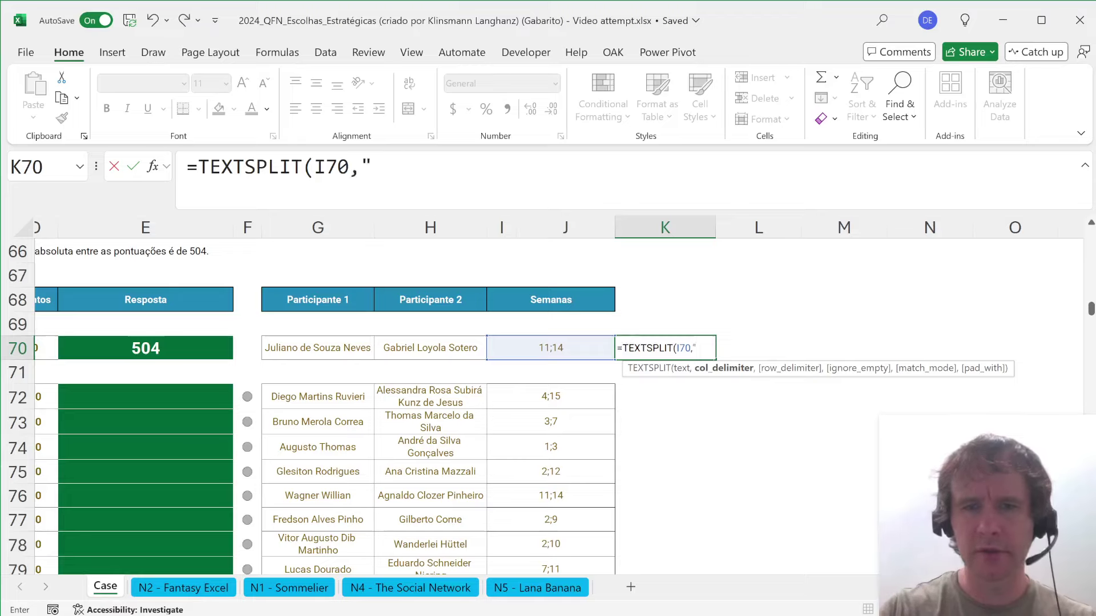
type("\";\")*1")
key("Return")
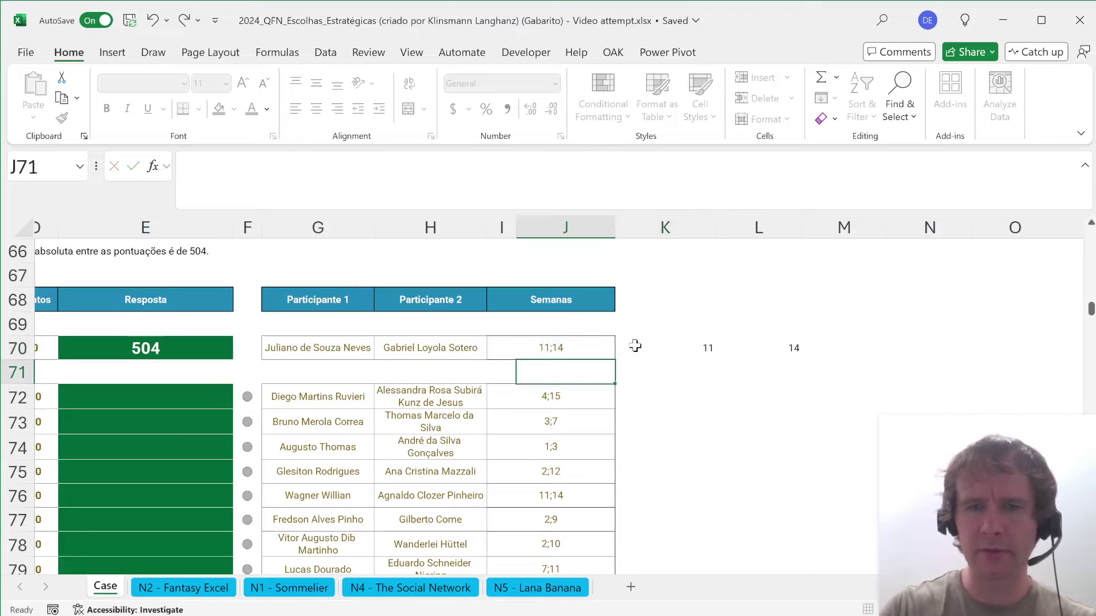
- Copy the K70 week-splitting formula to K72:K91 for all Level 2 questions
left_click(635, 346)
key("ctrl+c")
key("Down")
key("Left")
key("Down")
key("ctrl+Down")
key("Right")
key("ctrl+shift+Up")
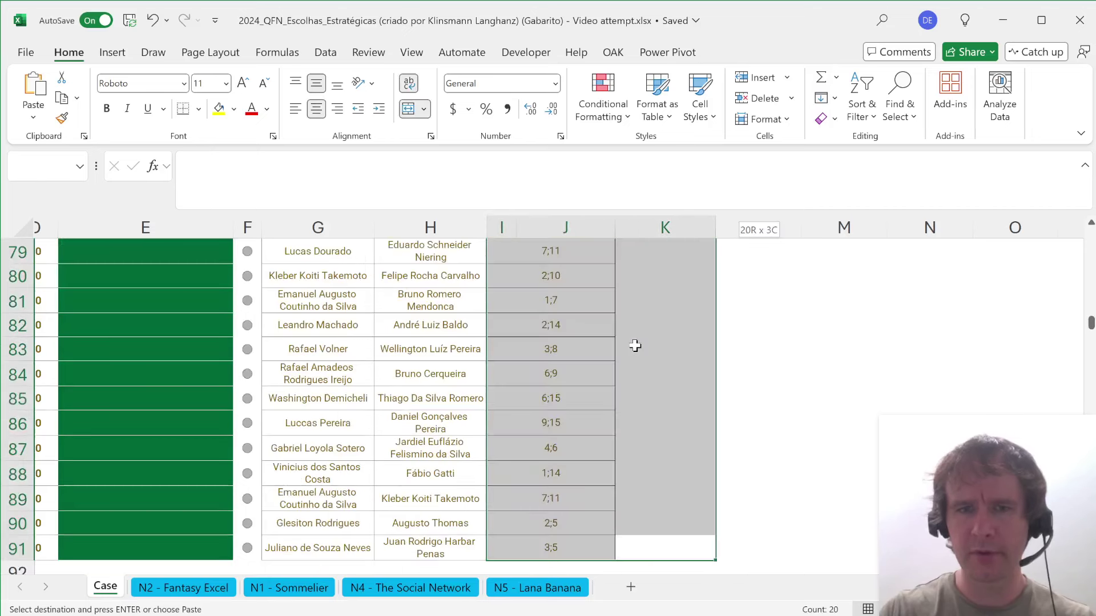
key("ctrl+v")
- List the example's weeks in M70 with =SEQUENCE(L70-K70+1,,K70)
key("Left")
key("Up")
key("Up")
key("Up")
key("Right")
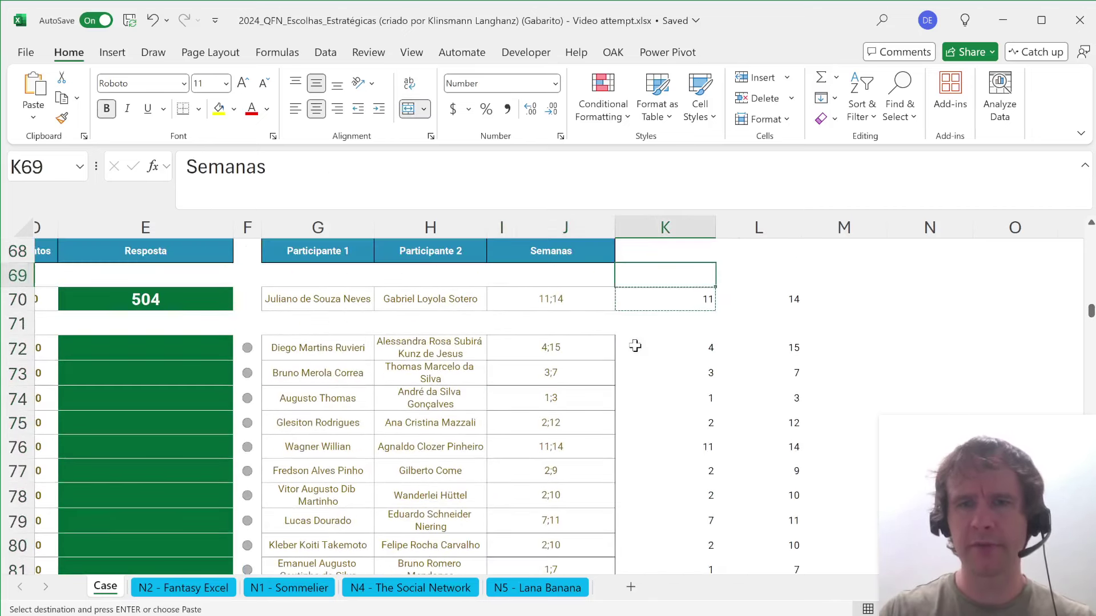
key("Down")
key("Right")
key("Right")
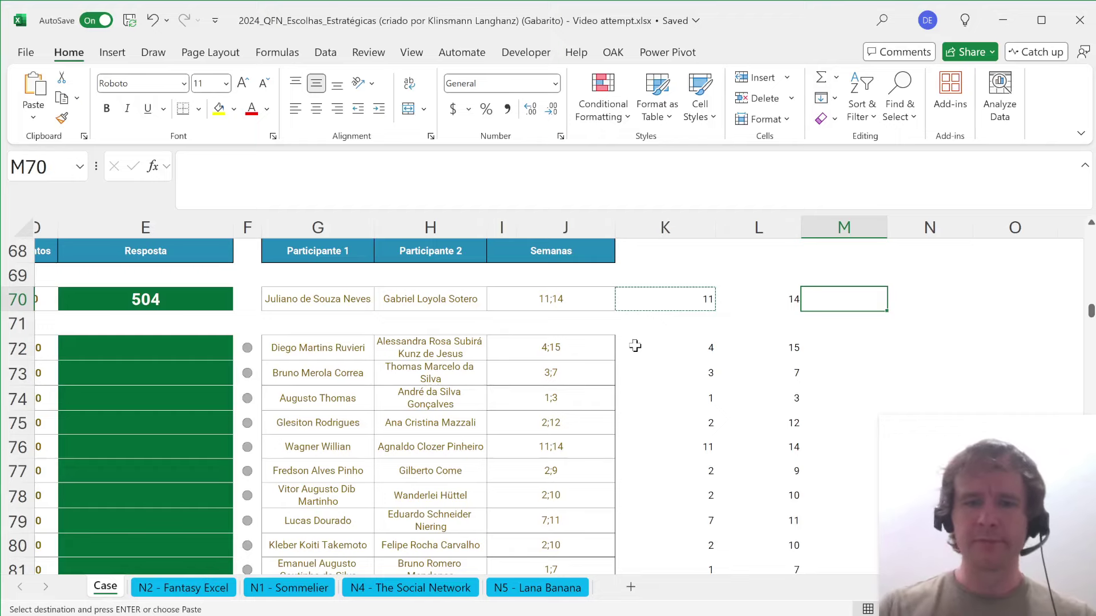
type("=seq")
key("Tab")
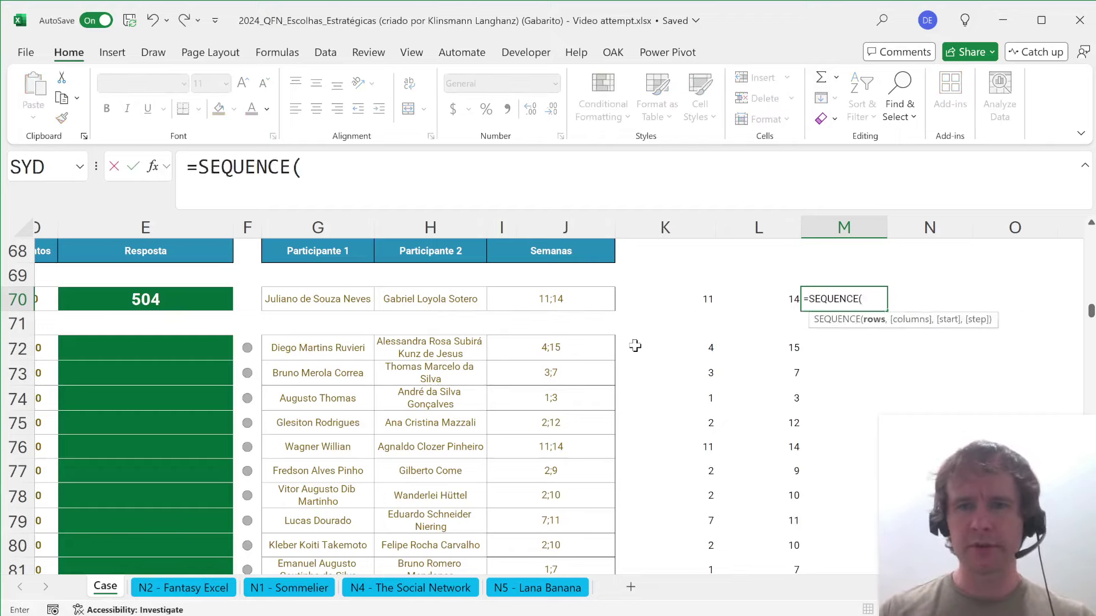
key("Left")
type("-")
key("Left")
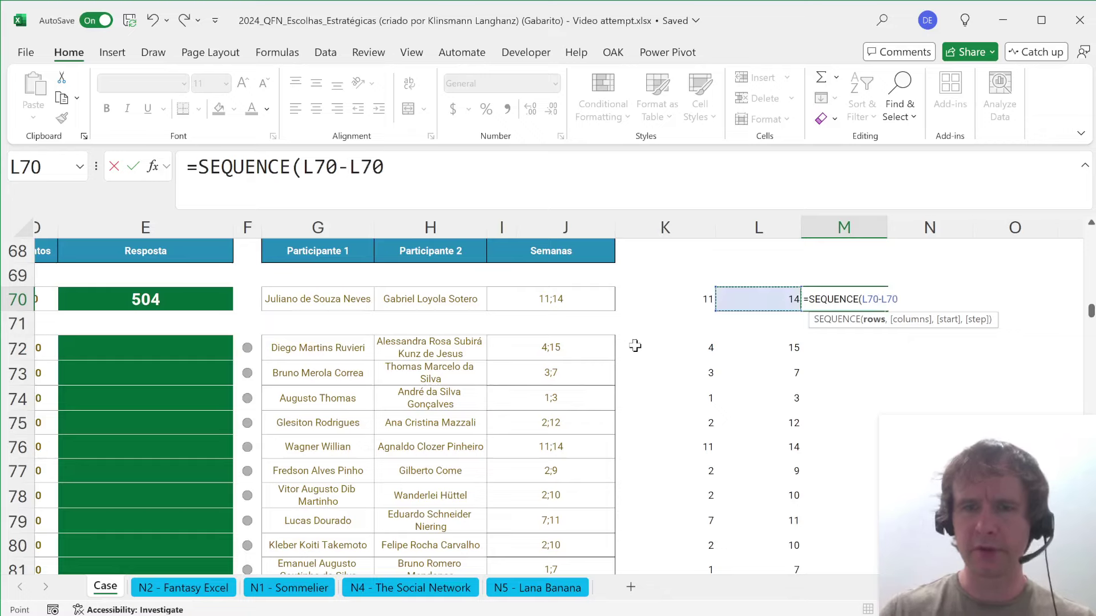
key("Left")
type("+1,,")
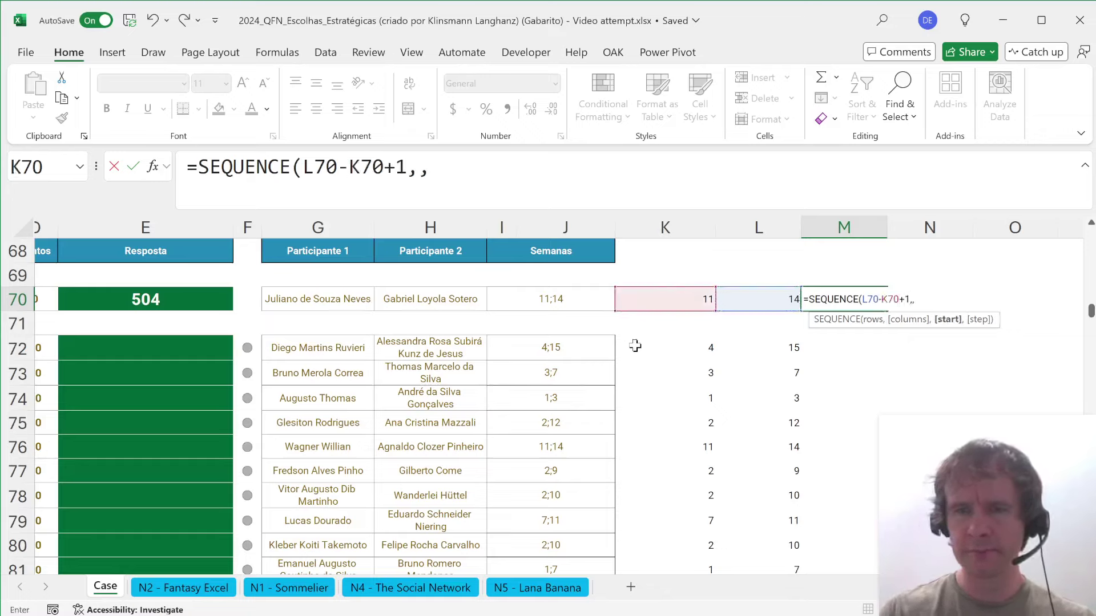
key("Left")
key("Left")
key("Return")
key("Up")
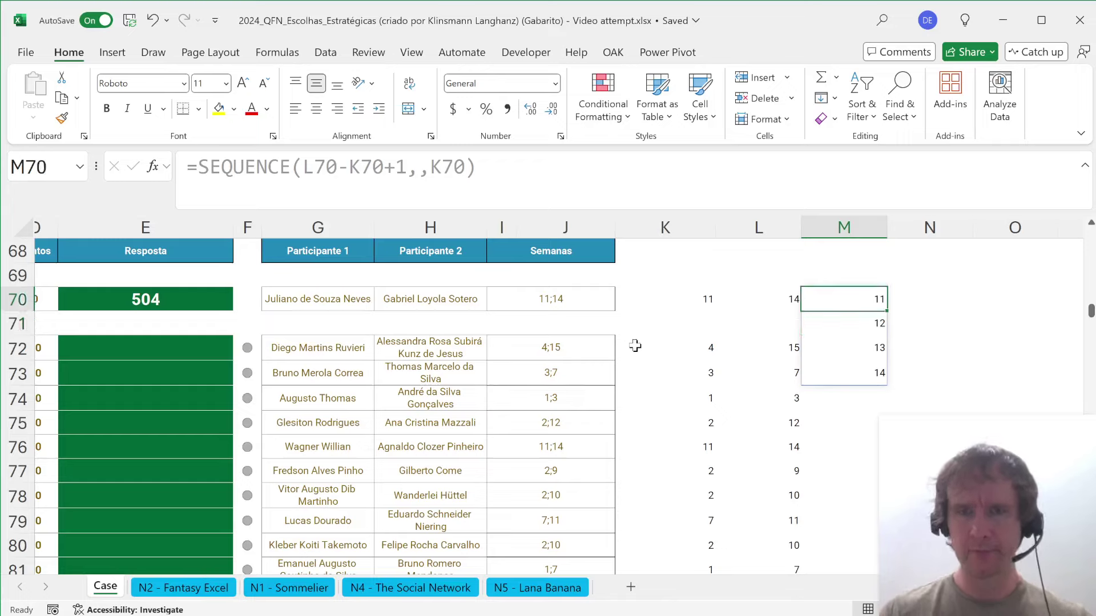
key("ctrl+shift+Down")
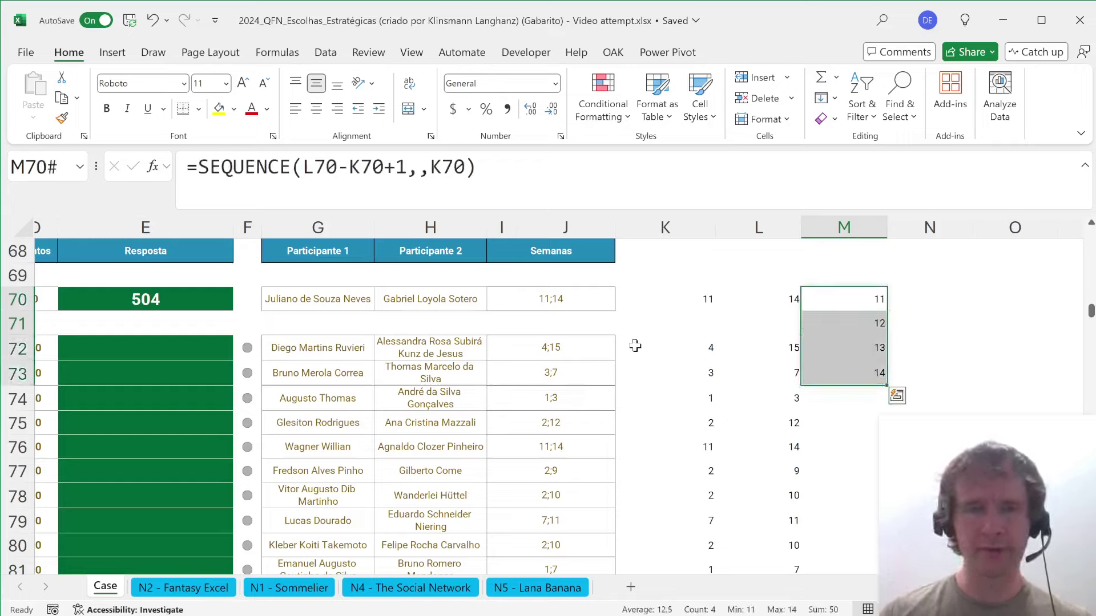
key("Up")
key("Down")
- Find both participants' row positions in N70 with =XMATCH(G70:H70,'N2 - Fantasy Excel'!$A$2:$A$37)
key("Right")
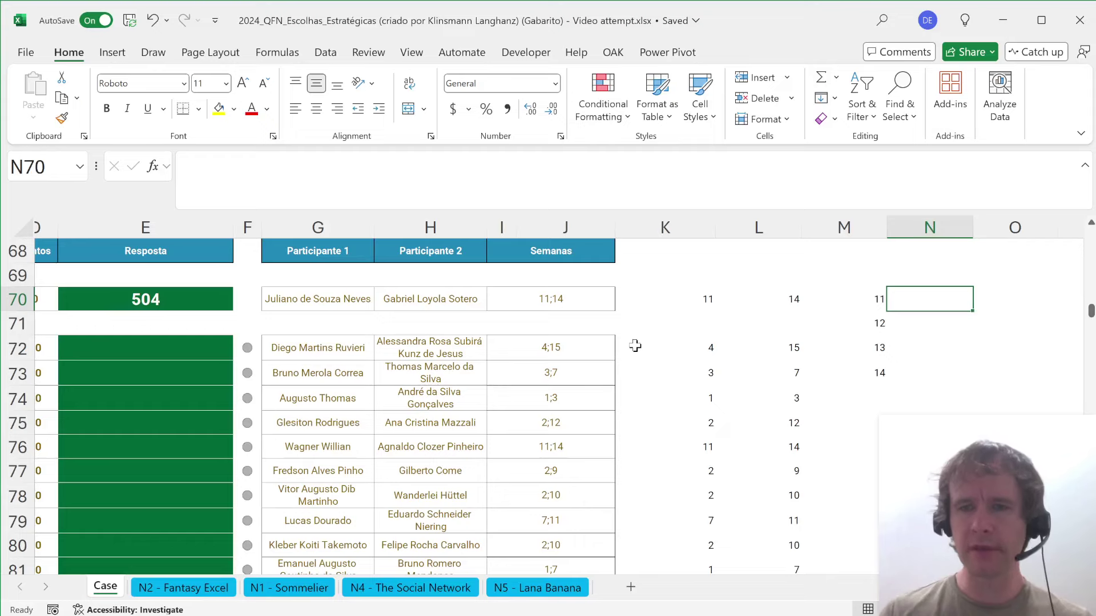
type("=xm")
key("Tab")
key("Left")
key("Left")
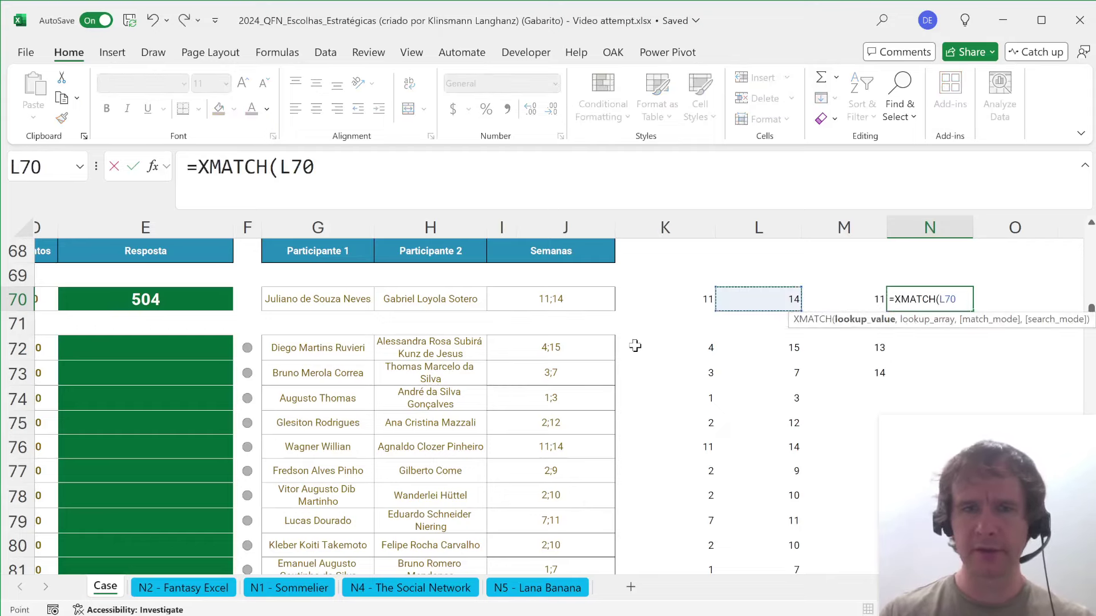
key("Left")
key("Left")
key("Left")
key("Left")
key("shift+Left")
type(",")
key("ctrl+Page_Down")
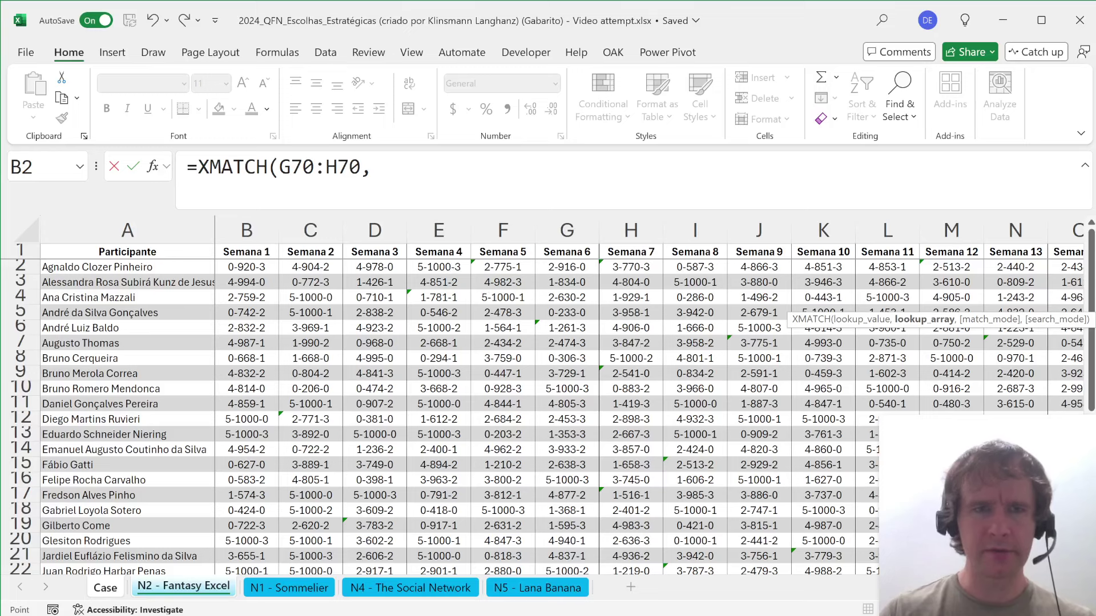
left_click(98, 271)
key("ctrl+shift+Down")
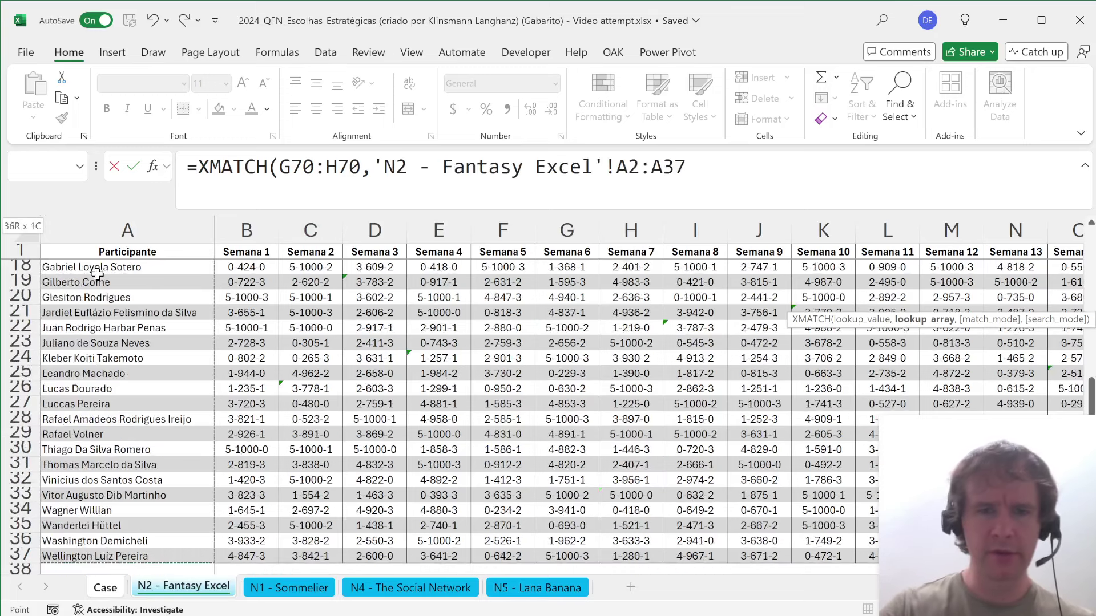
key("F4")
key("Return")
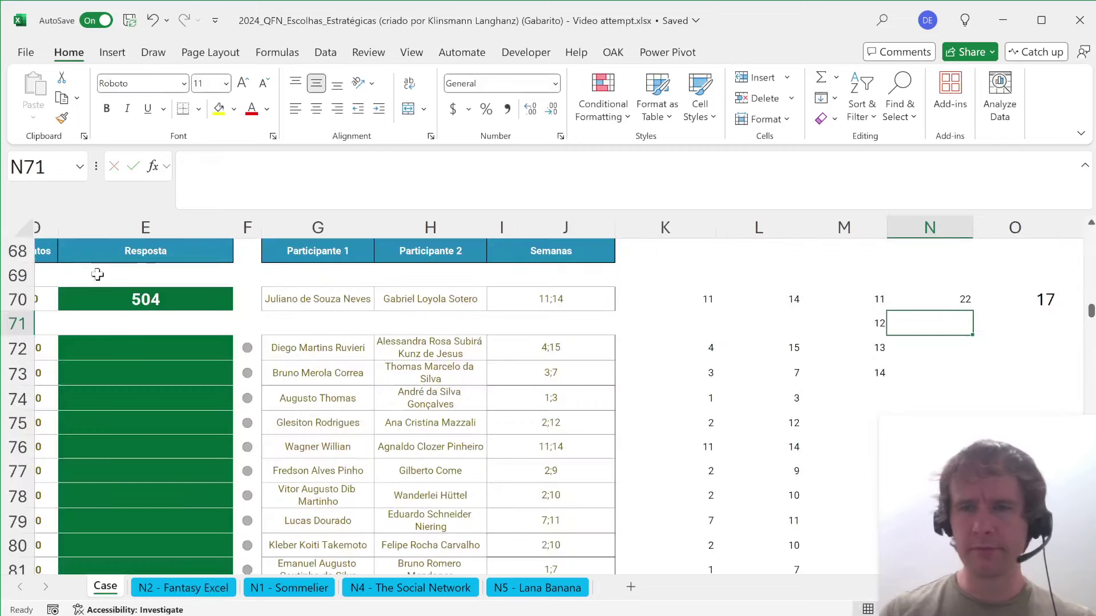
- Wrap the M70 SEQUENCE in INDEX, using 'N2 - Fantasy Excel'!$B$18:$Q$37 as the array
key("Up")
key("ctrl+slash")
key("Left")
key("ctrl+slash")
key("Right")
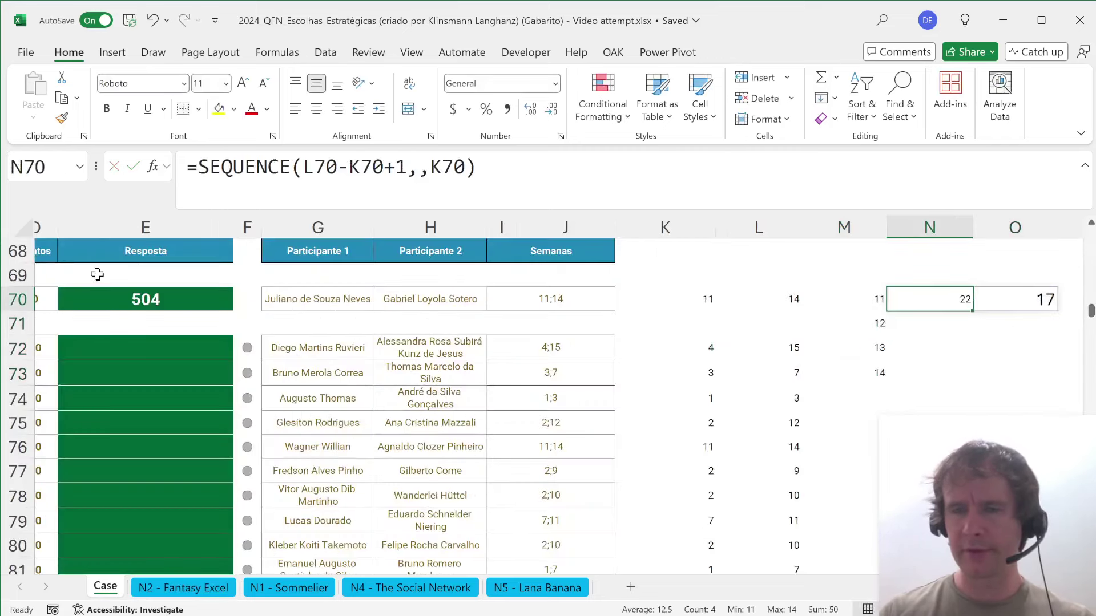
key("Left")
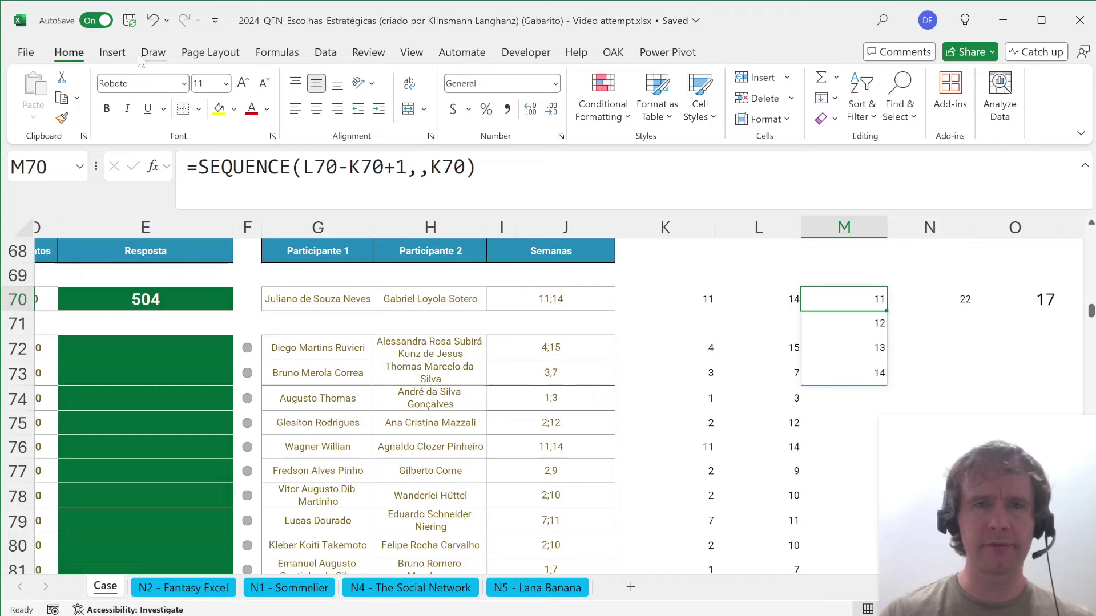
key("F2")
key("Home")
key("Right")
type("ind")
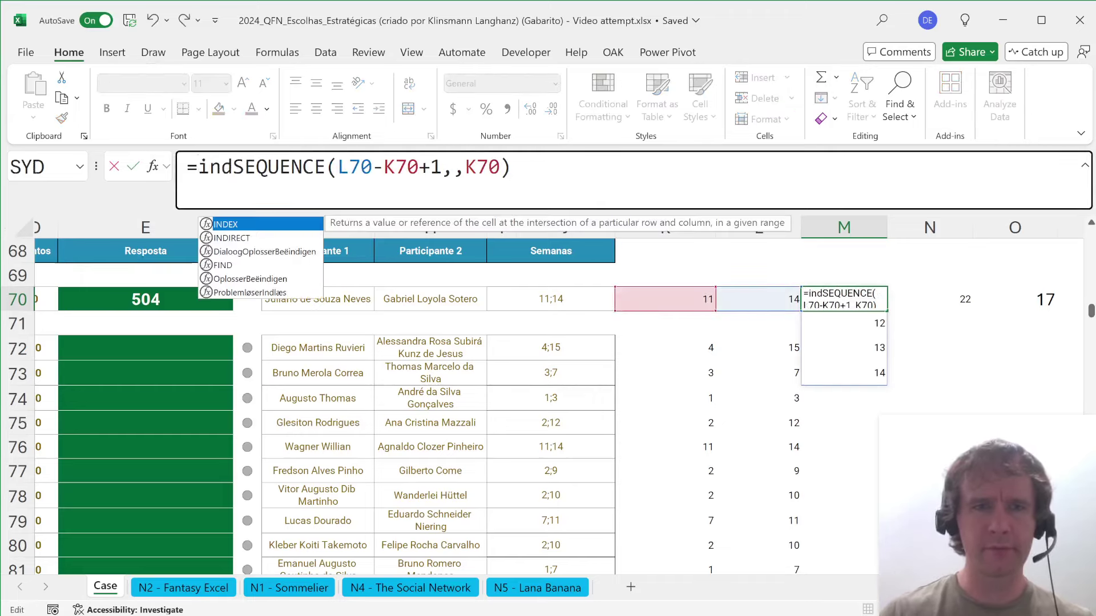
key("Tab")
key("ctrl+Page_Down")
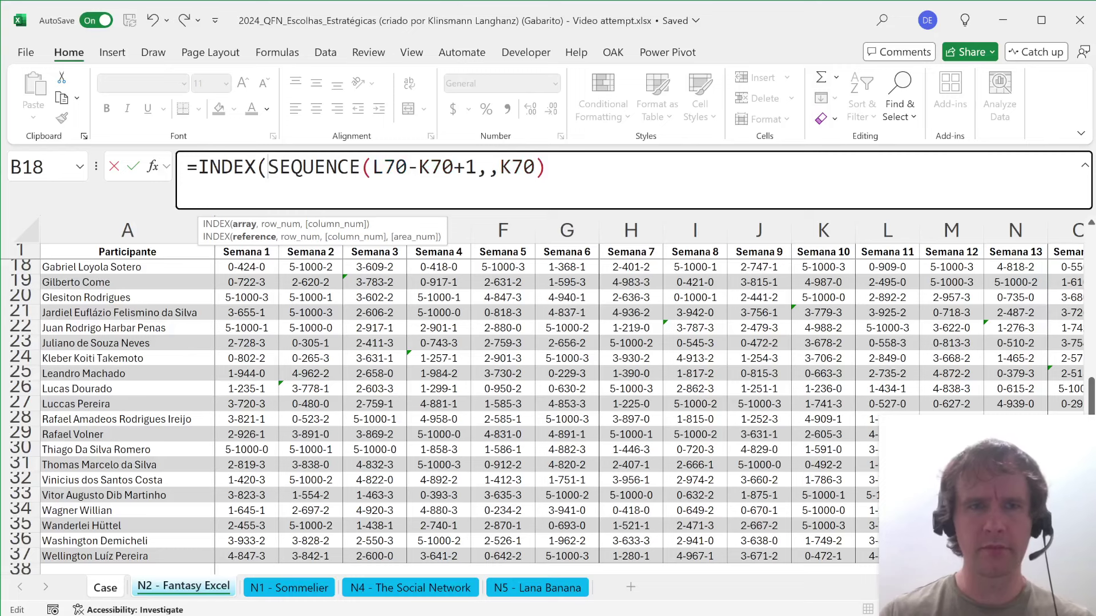
left_click(240, 269)
key("ctrl+shift+Right")
key("ctrl+shift+Down")
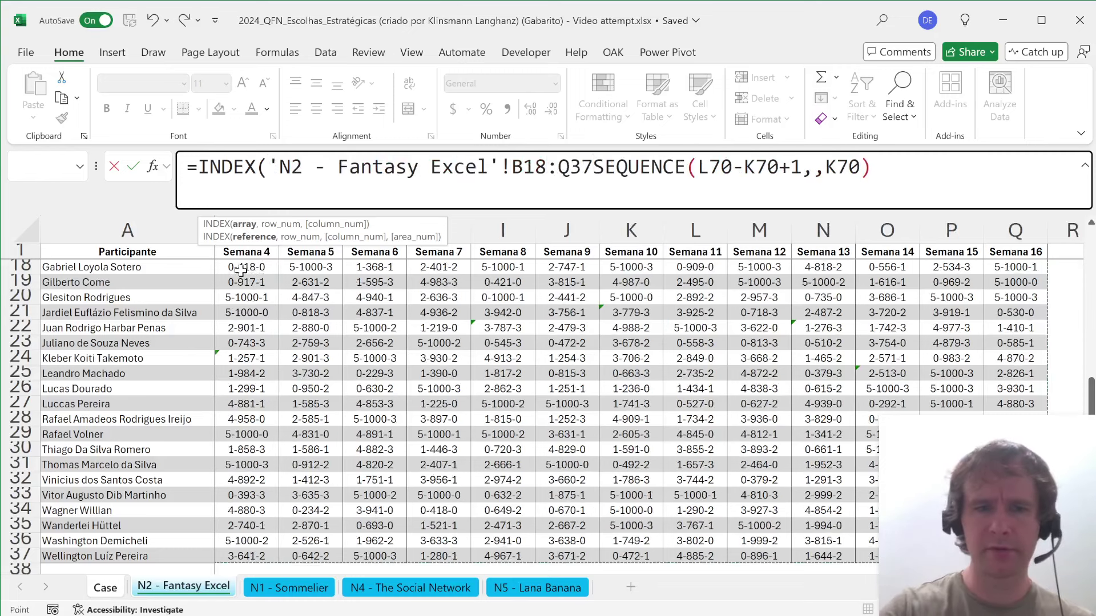
key("F4")
type(",")
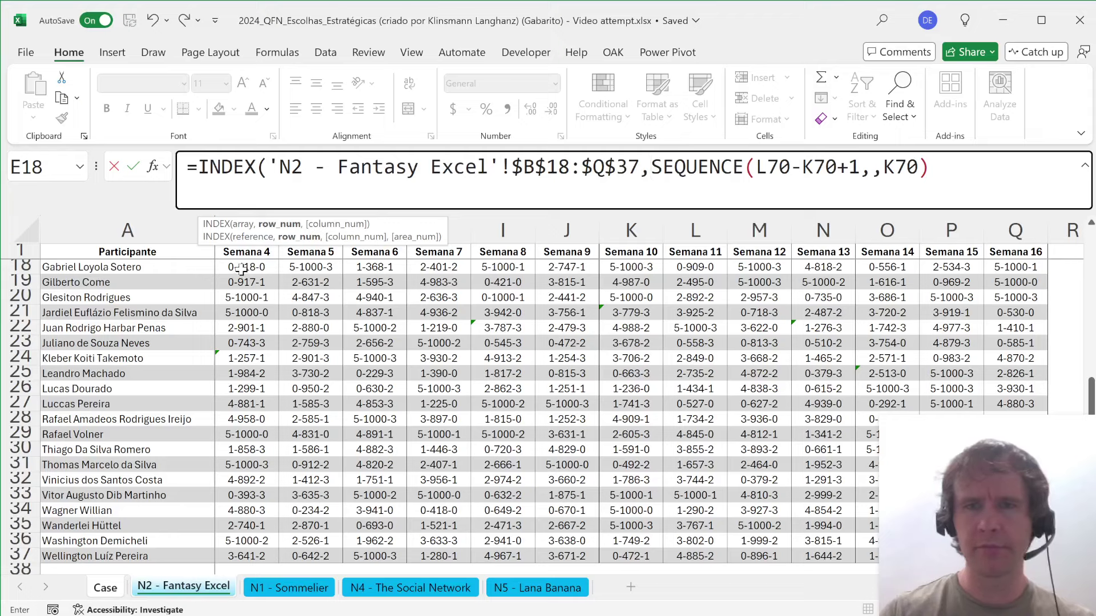
- Complete the M70 INDEX formula with Case!N70# as the row argument and the SEQUENCE as the column argument
type(",")
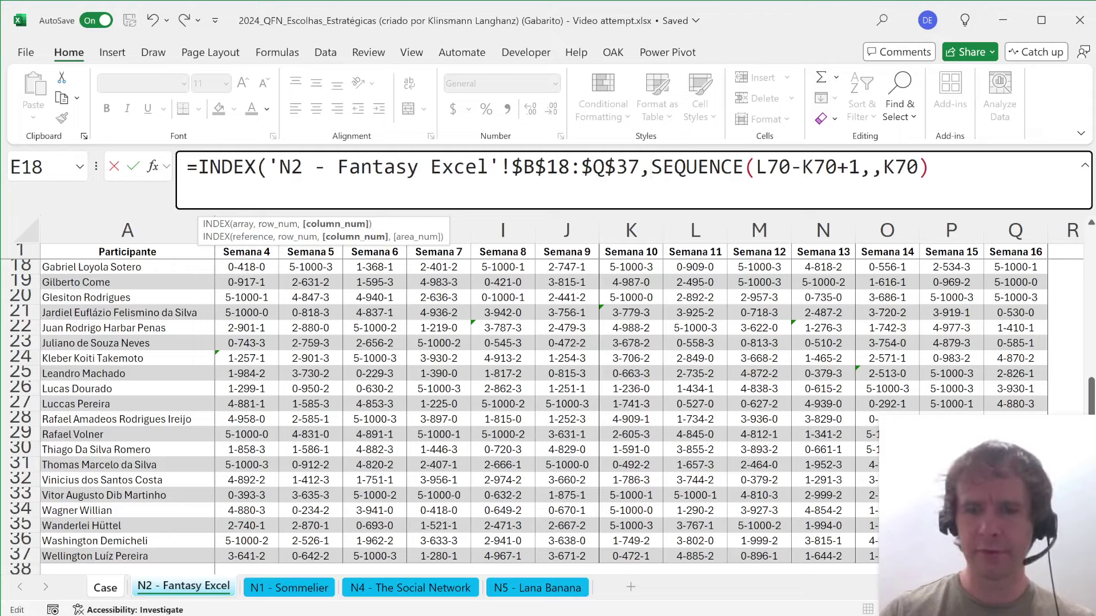
key("BackSpace")
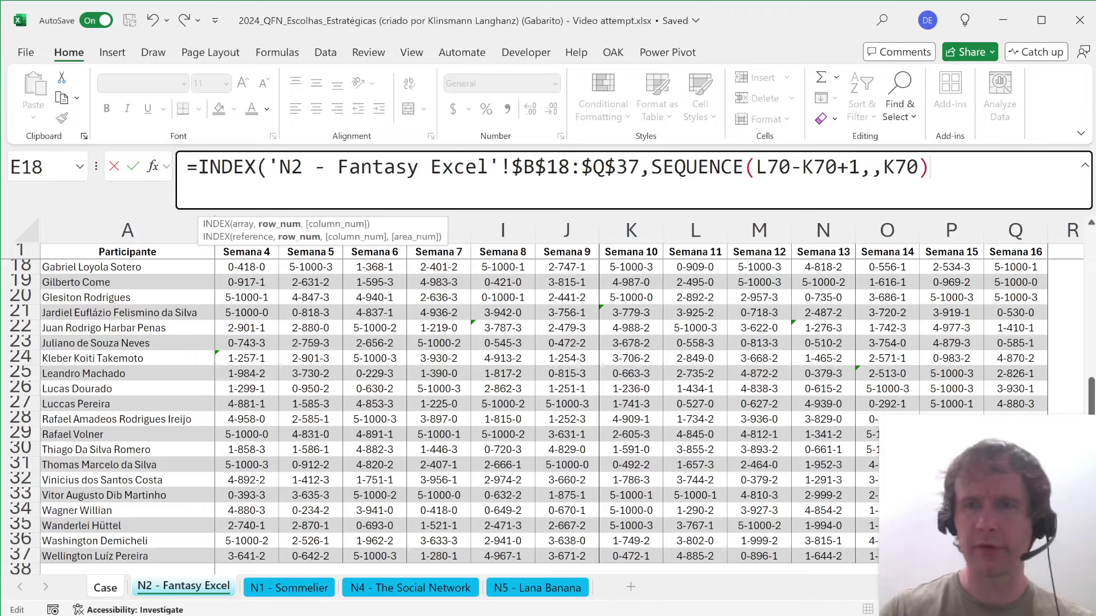
type(")")
left_click(639, 166)
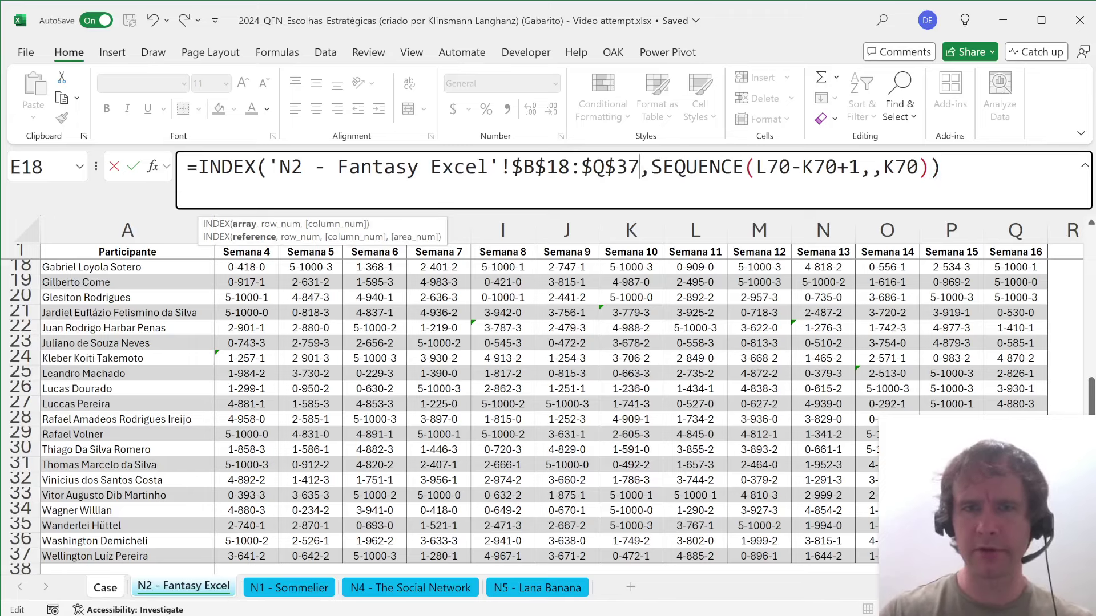
type(",")
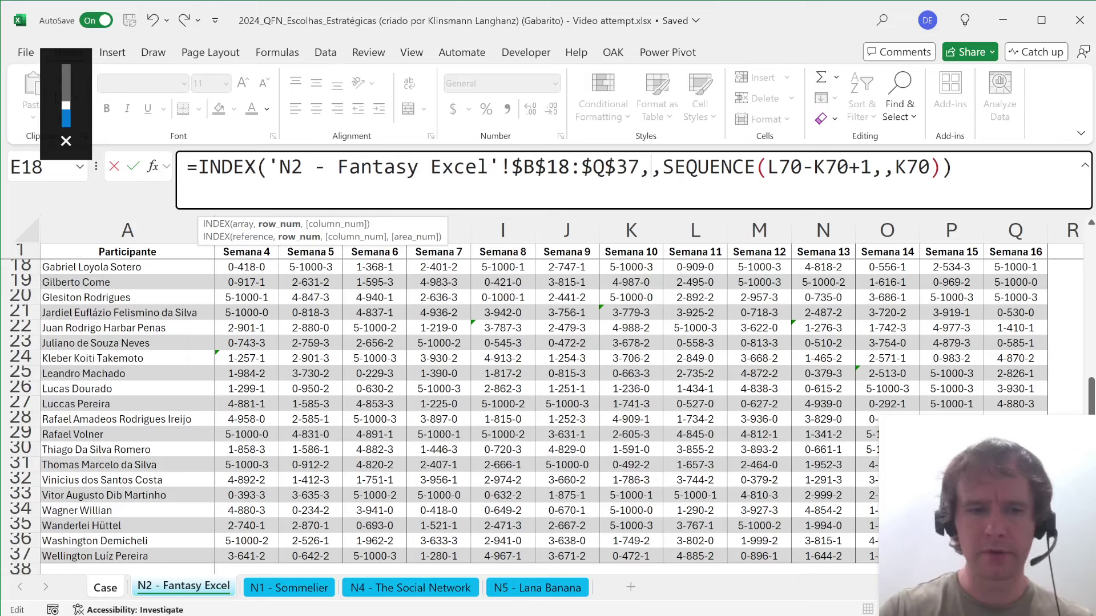
key("ctrl+Page_Up")
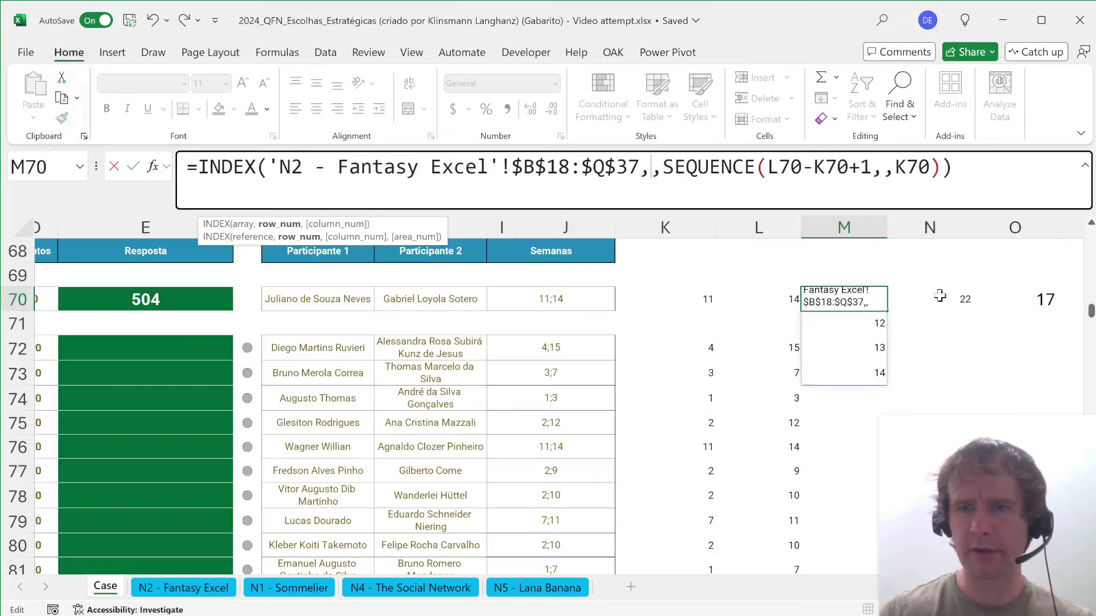
left_click(940, 296)
type("#")
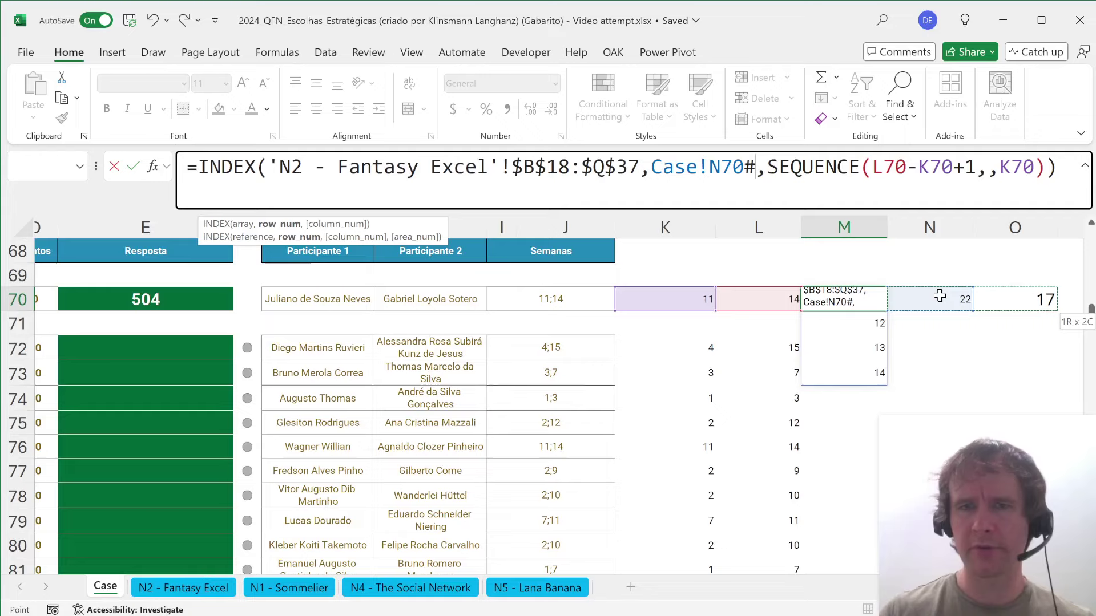
key("Return")
- Copy the XMATCH expression out of N70 without its equals sign and remove it from the cell
left_click(940, 295)
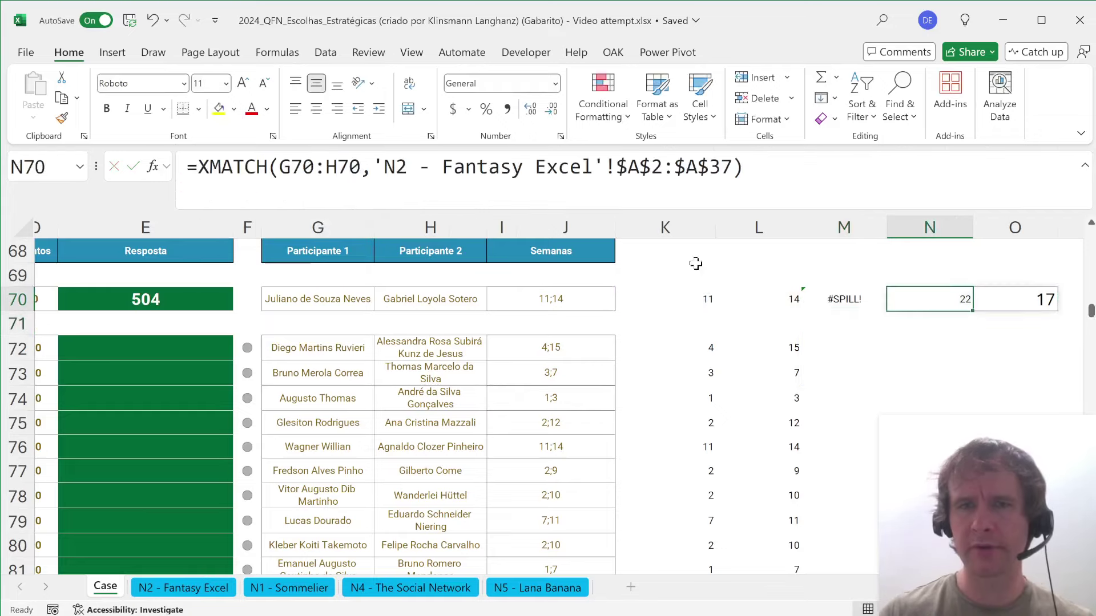
key("F2")
key("ctrl+shift+Home")
key("ctrl+c")
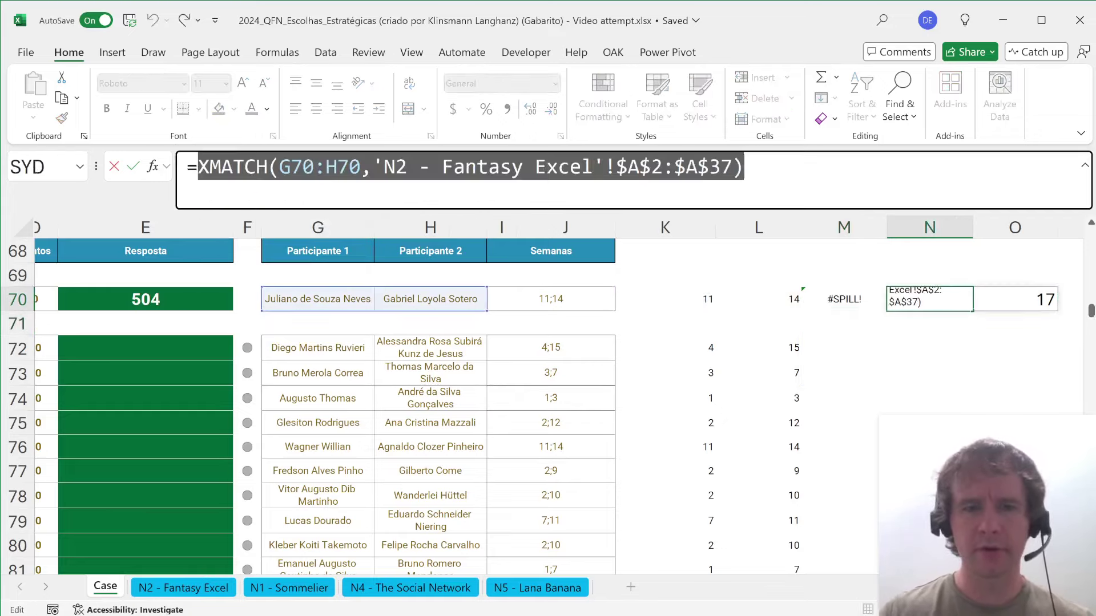
key("Delete")
key("ctrl+Return")
- Replace Case!N70# in the M70 INDEX formula with XMATCH(G70:H70,'N2 - Fantasy Excel'!$A$2:$A$37)
left_click(844, 298)
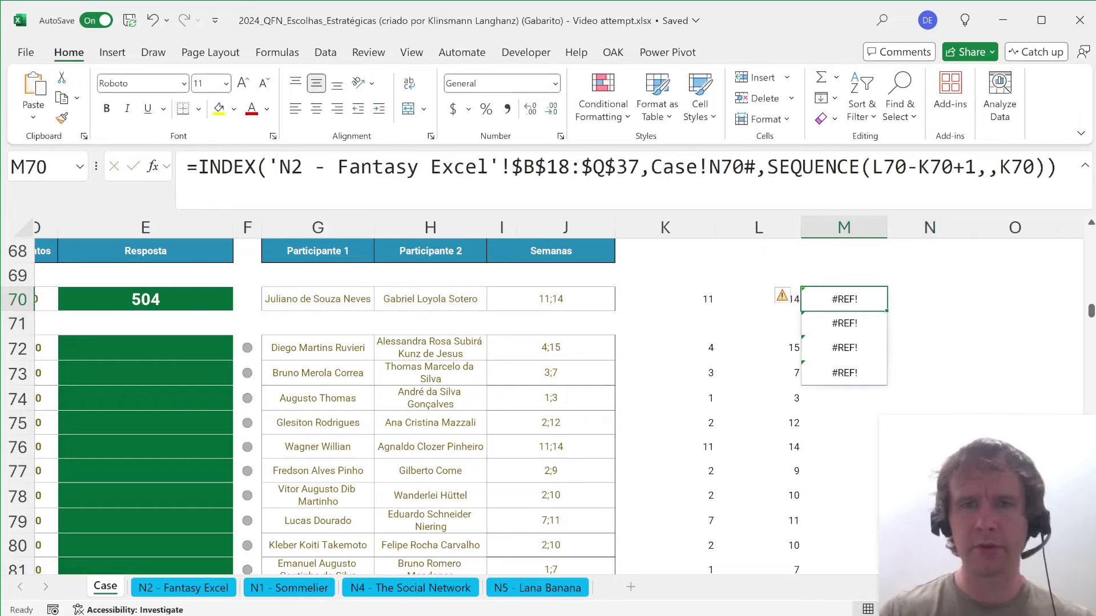
key("F2")
key("shift+Right")
key("shift+Right")
key("shift+Right")
key("shift+Right")
key("shift+Right")
key("shift+Right")
key("shift+Right")
key("shift+Right")
key("shift+Right")
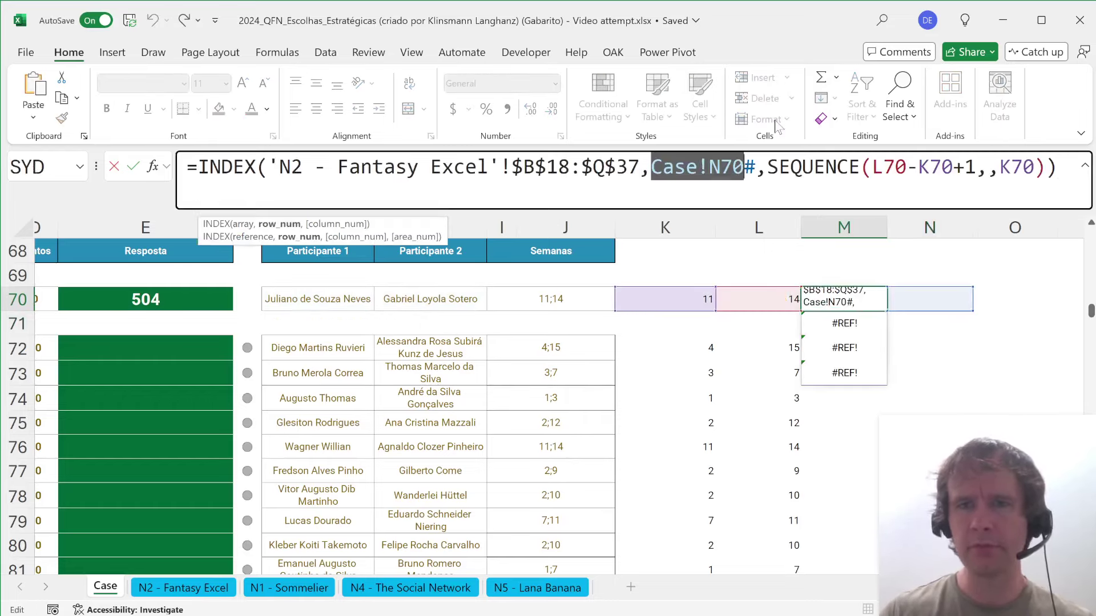
key("ctrl+v")
key("Return")
key("Up")
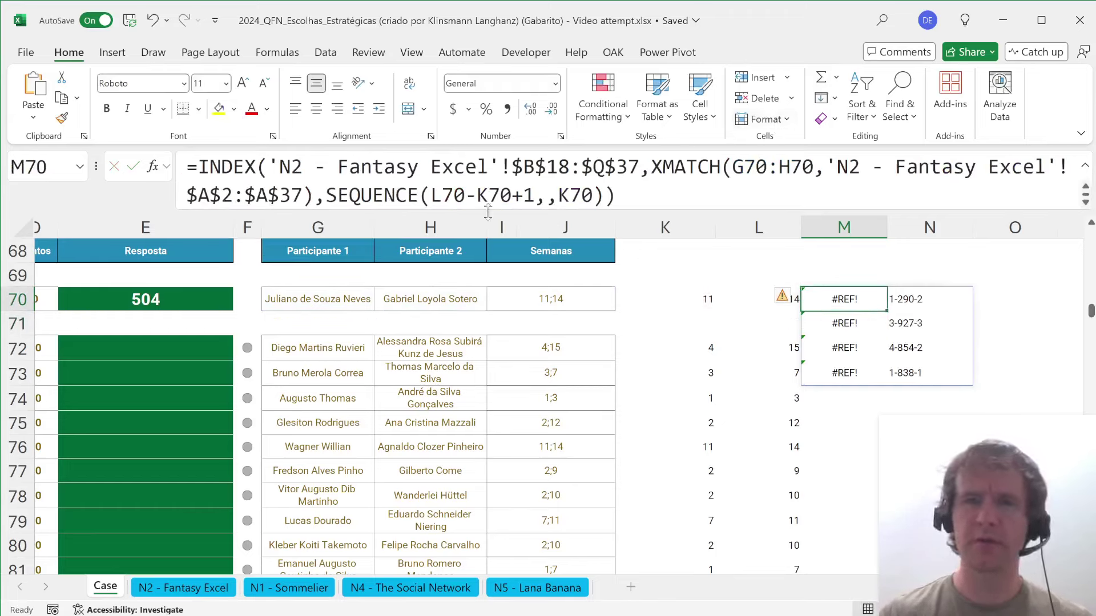
- Inspect the M70 formula and search column A of the N2 - Fantasy Excel sheet for the example's first participant to check the row position
left_click(652, 167)
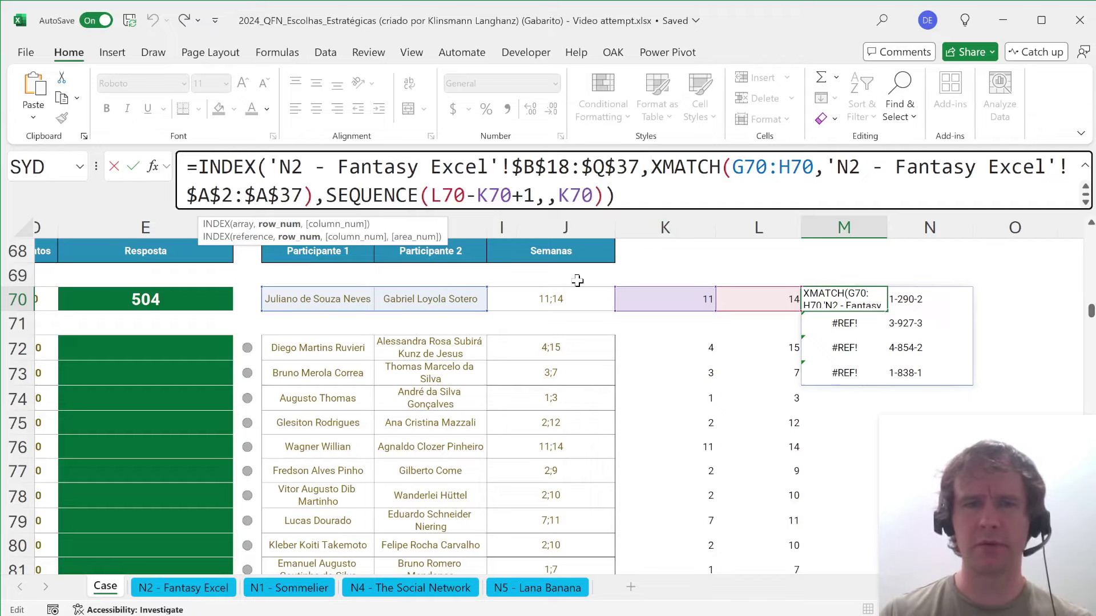
key("Escape")
left_click(336, 307)
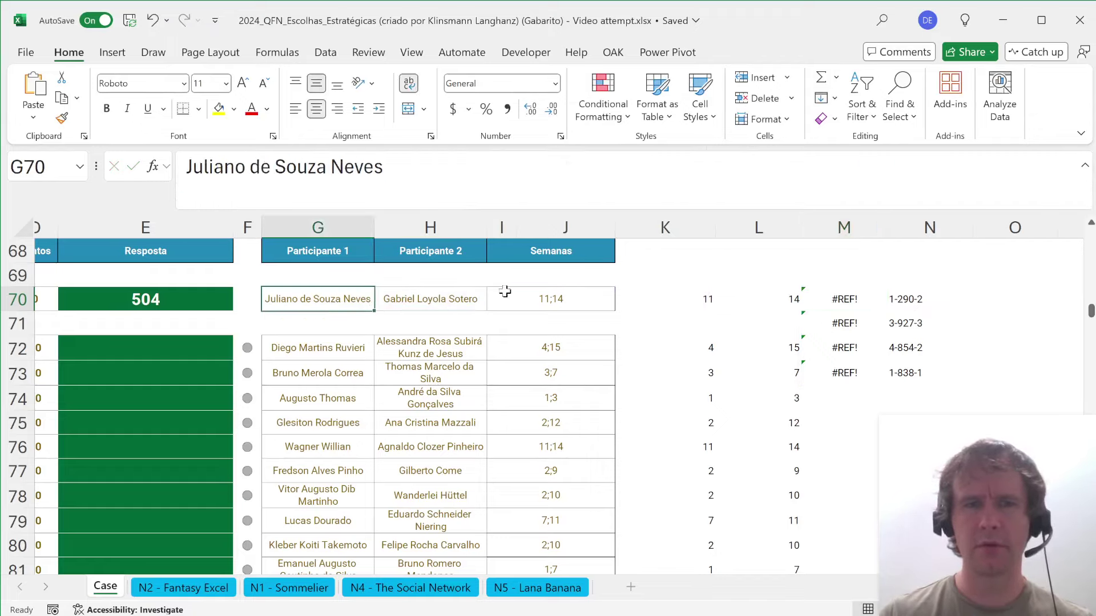
key("ctrl+c")
key("ctrl+Page_Down")
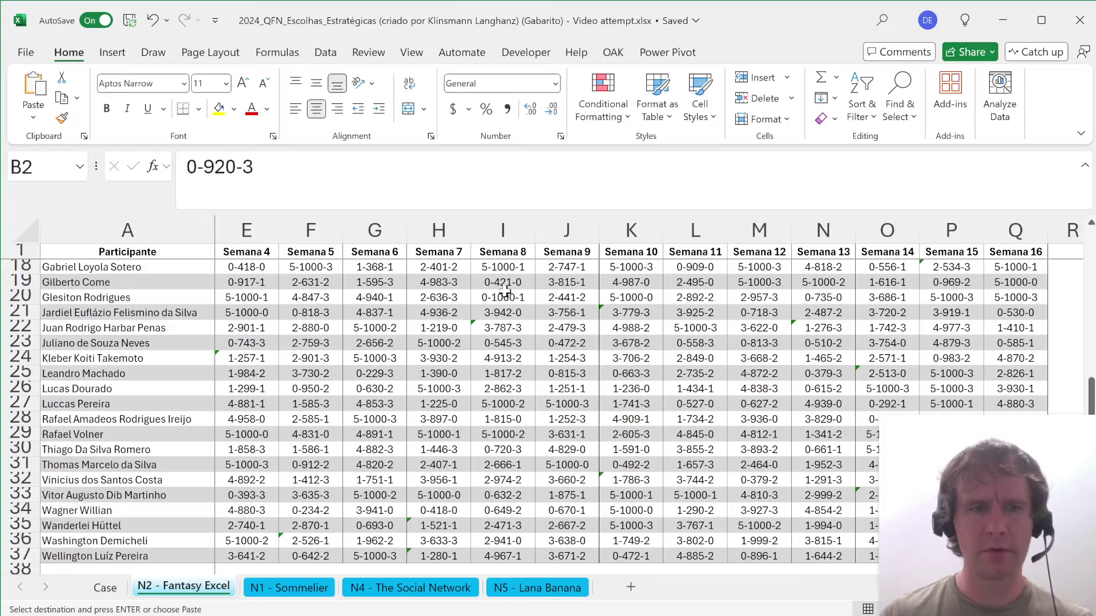
key("ctrl+Left")
key("ctrl+space")
key("ctrl+f")
key("ctrl+v")
key("Return")
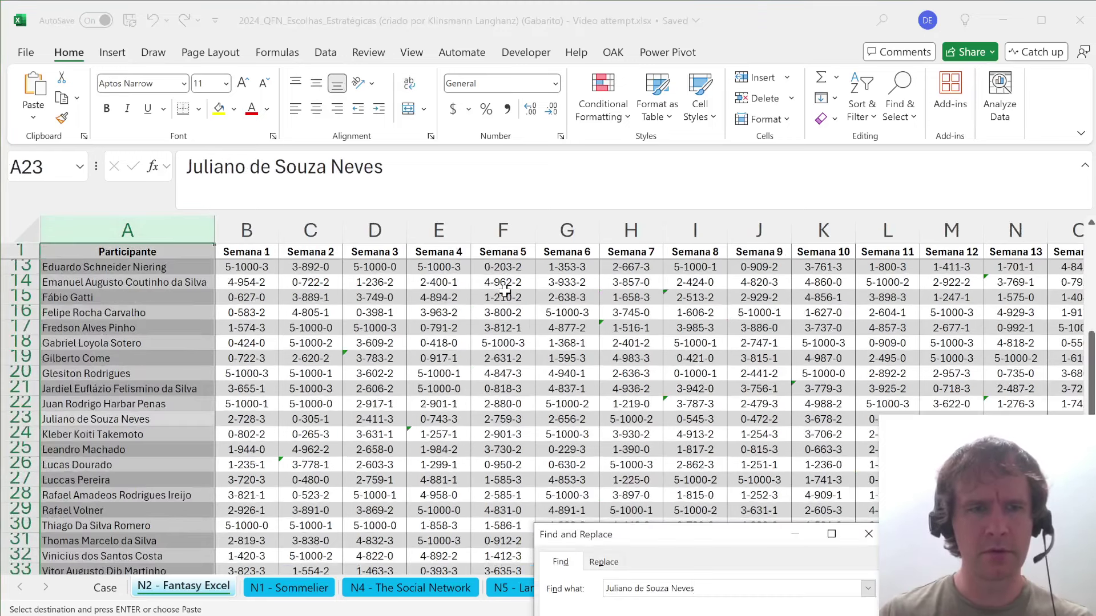
key("Escape")
key("ctrl+shift+Up")
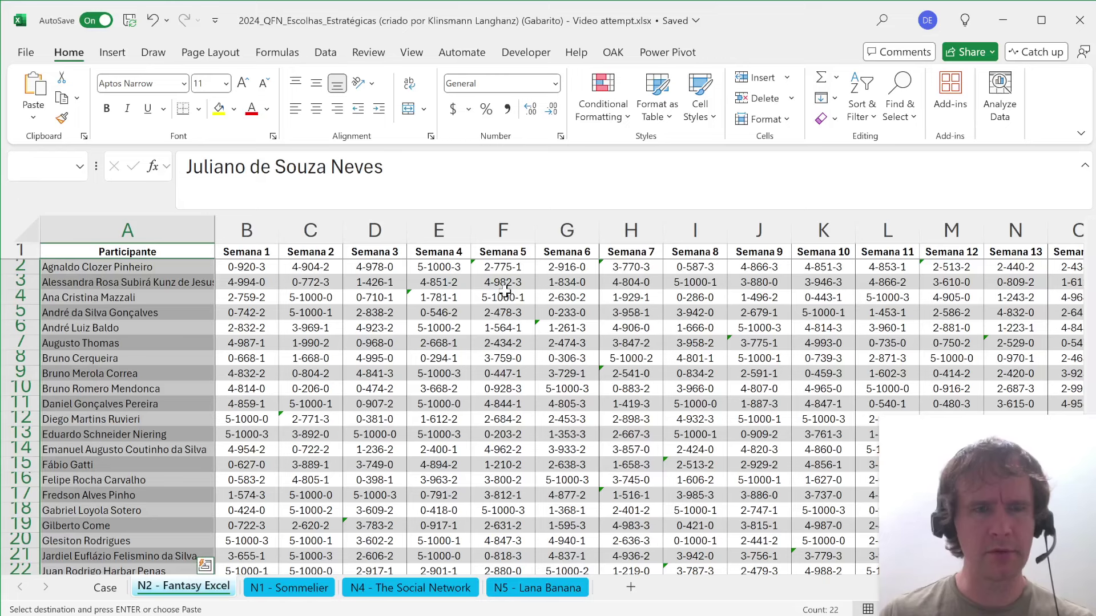
- Evaluate the M70 formula on the Case sheet through its XMATCH part to check the row positions
key("ctrl+Page_Up")
key("Right")
key("Right")
key("Right")
key("Right")
key("Right")
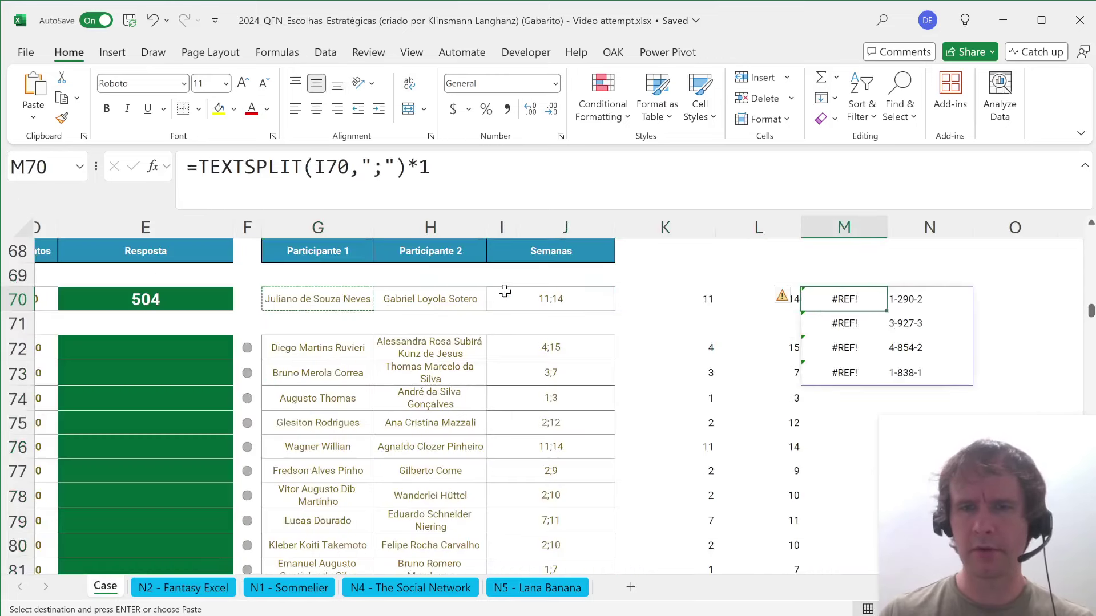
key("alt+m")
key("v")
key("Return")
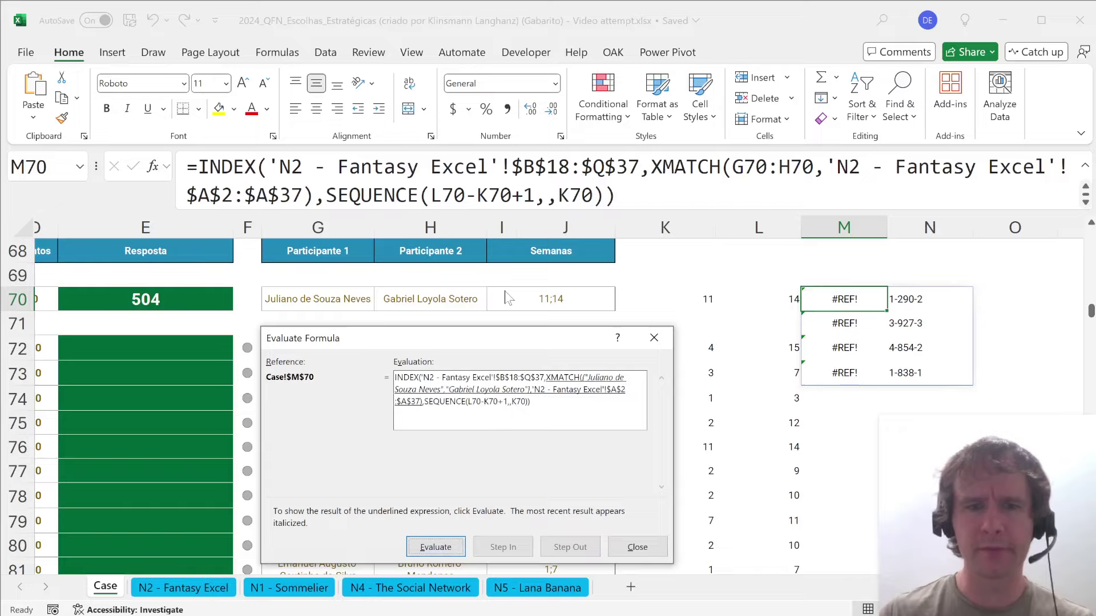
key("Return")
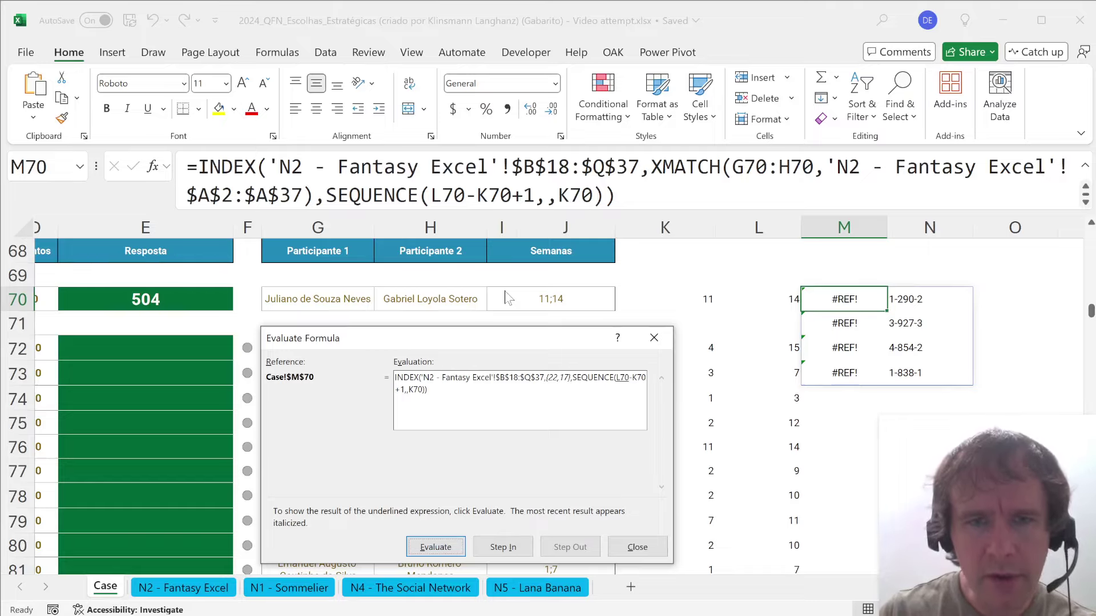
key("Escape")
- Correct the INDEX array in the M70 formula to 'N2 - Fantasy Excel'!$B$2:$Q$37
key("ctrl+Page_Down")
scroll(505, 292, "down", 1)
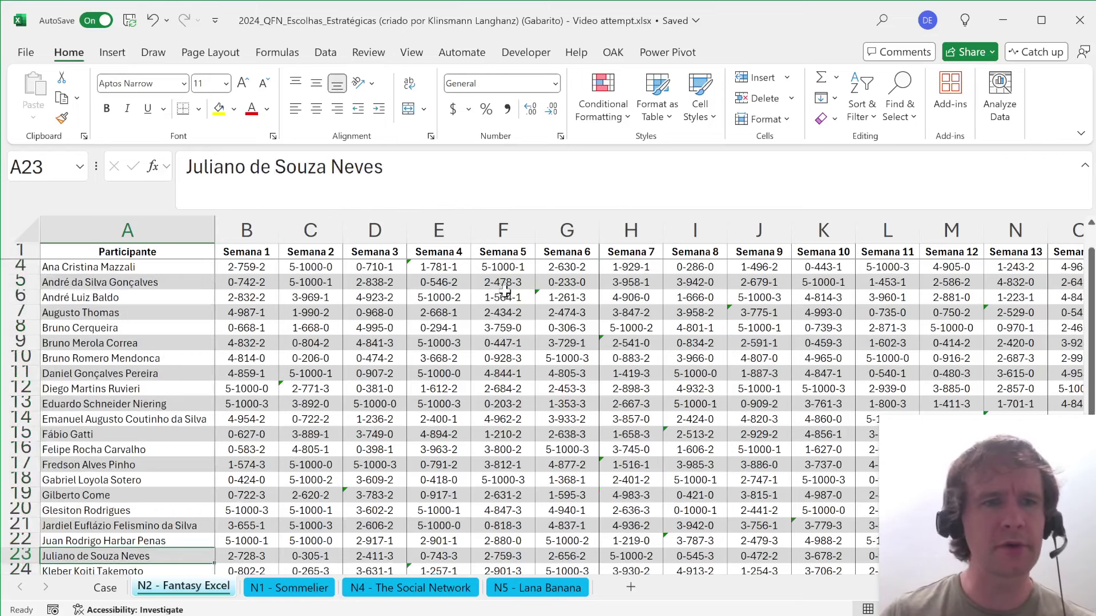
key("ctrl+Home")
key("ctrl+Page_Up")
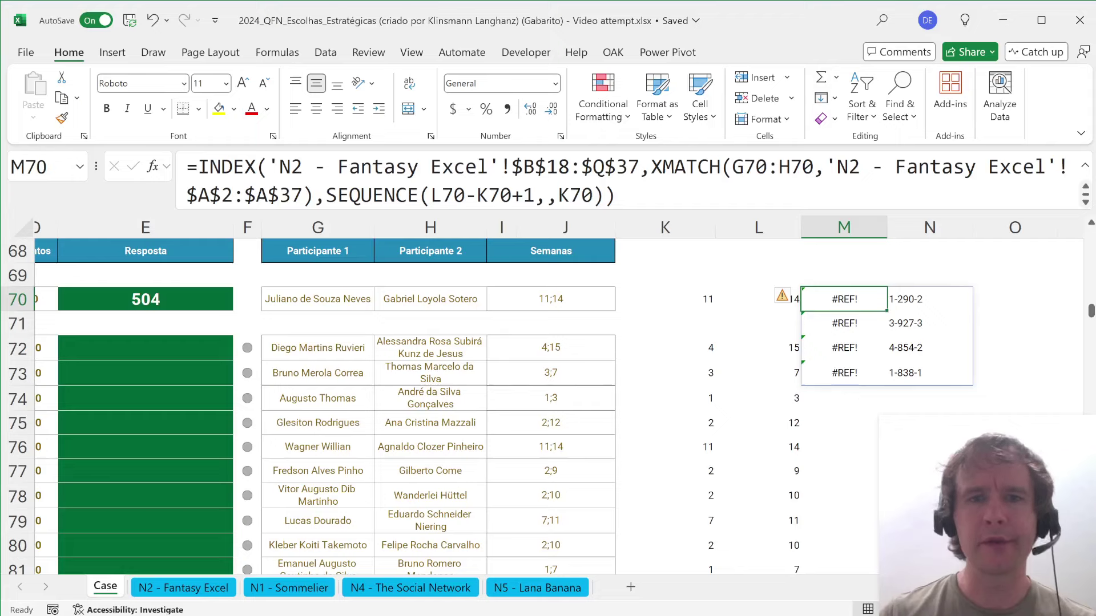
key("F2")
key("BackSpace")
key("BackSpace")
type("2")
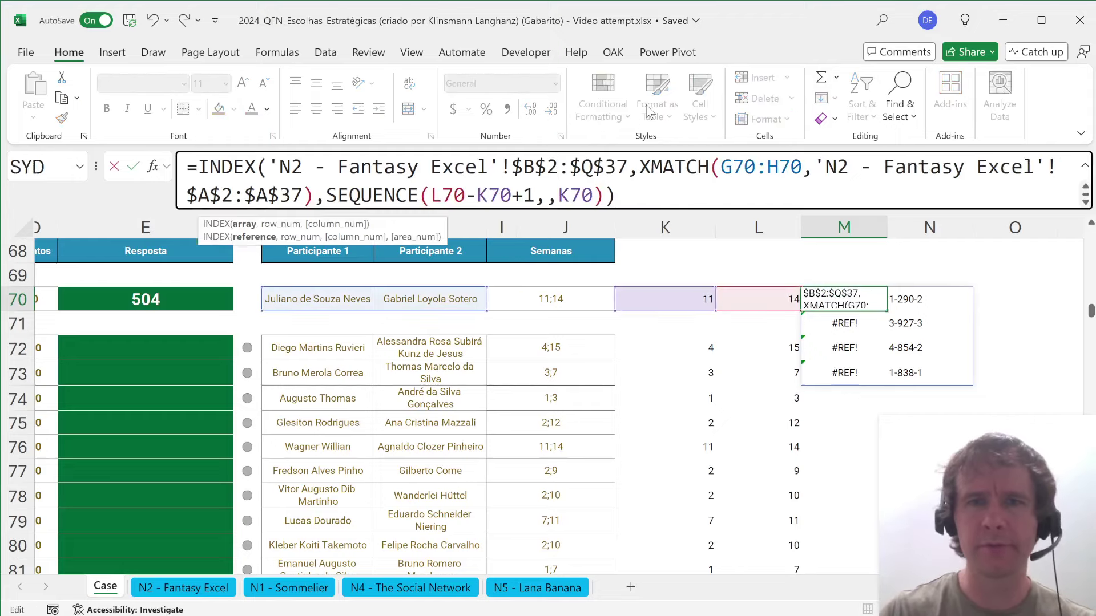
key("Return")
key("Up")
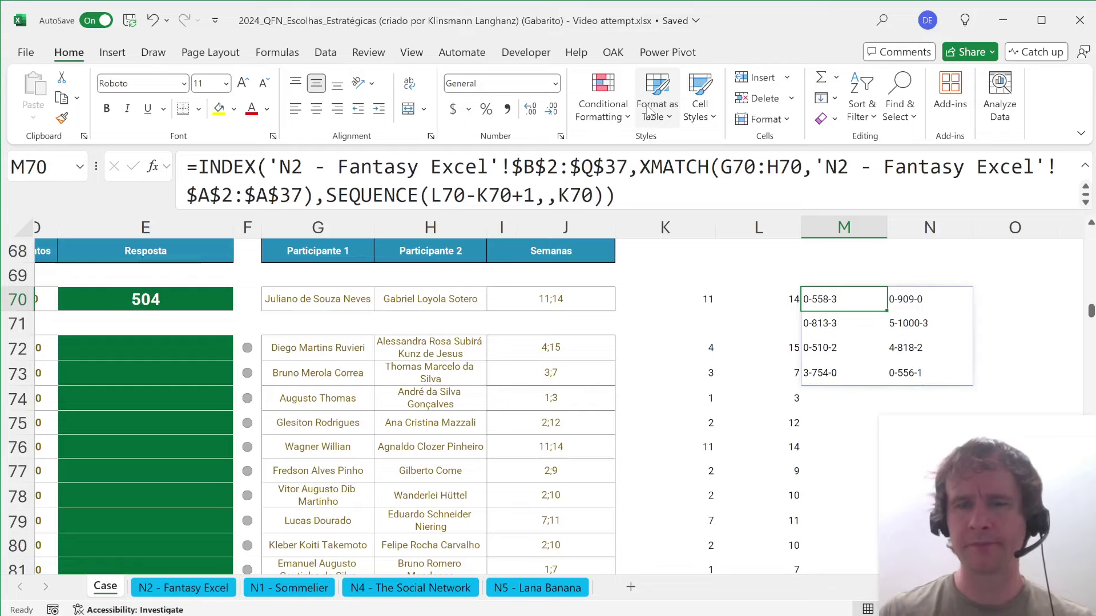
- Wrap the M70 INDEX formula in BYCOL, using the INDEX result as the array
scroll(856, 331, "right", 3)
scroll(833, 343, "up", 1)
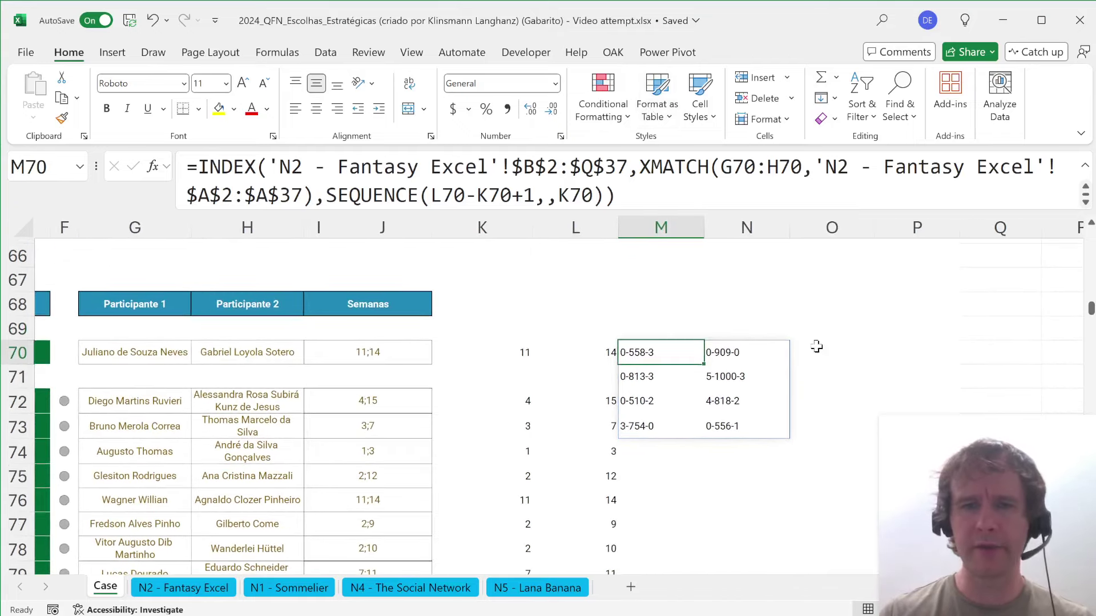
left_click_drag(650, 351, 648, 425)
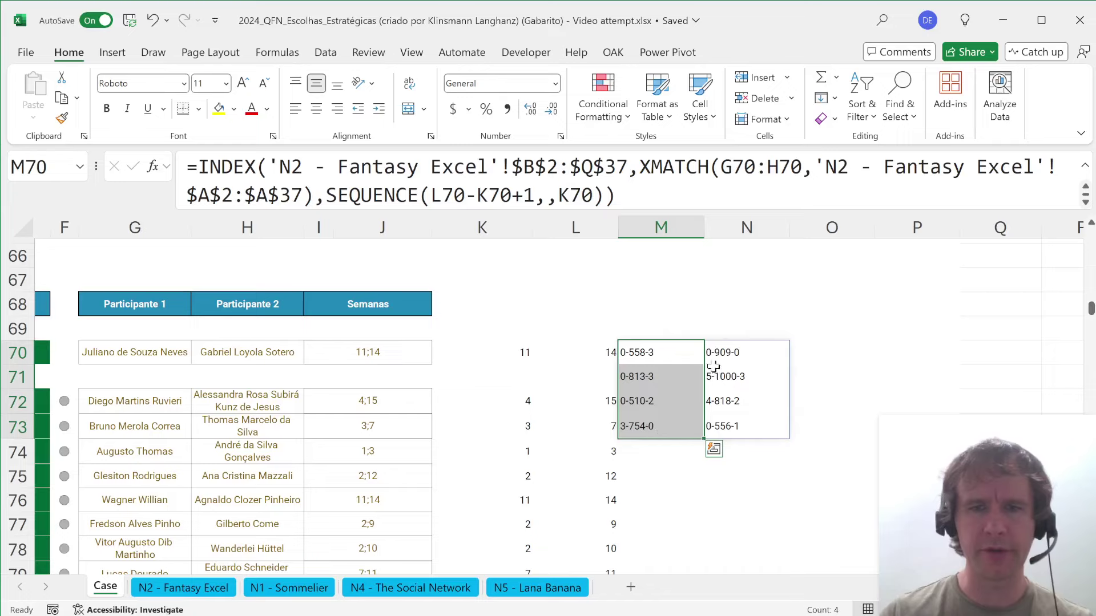
left_click_drag(713, 366, 721, 436)
left_click(649, 350)
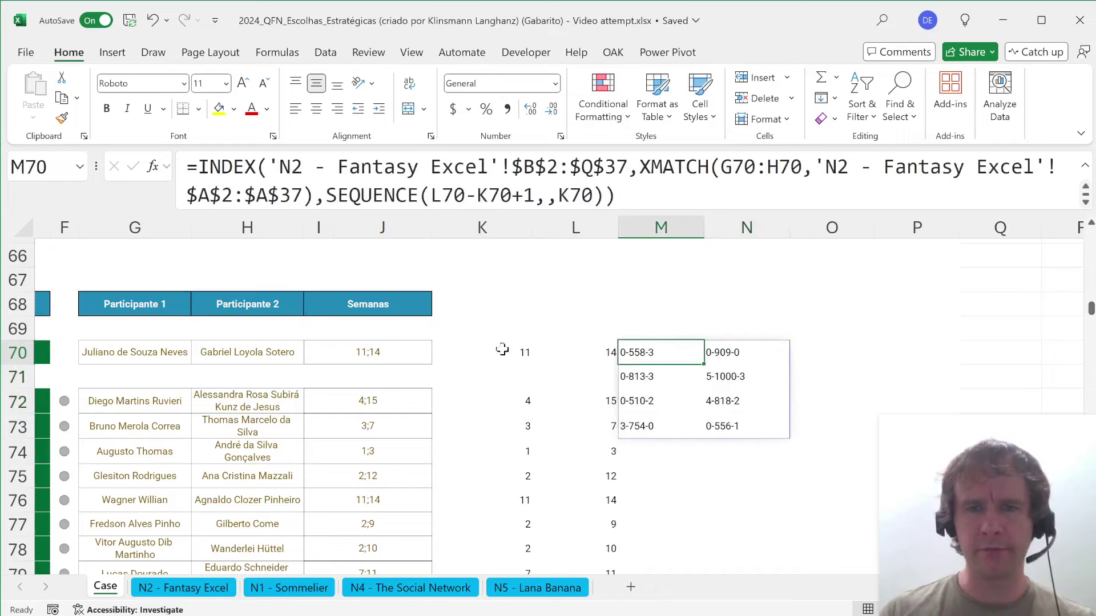
left_click(198, 167)
type("byco")
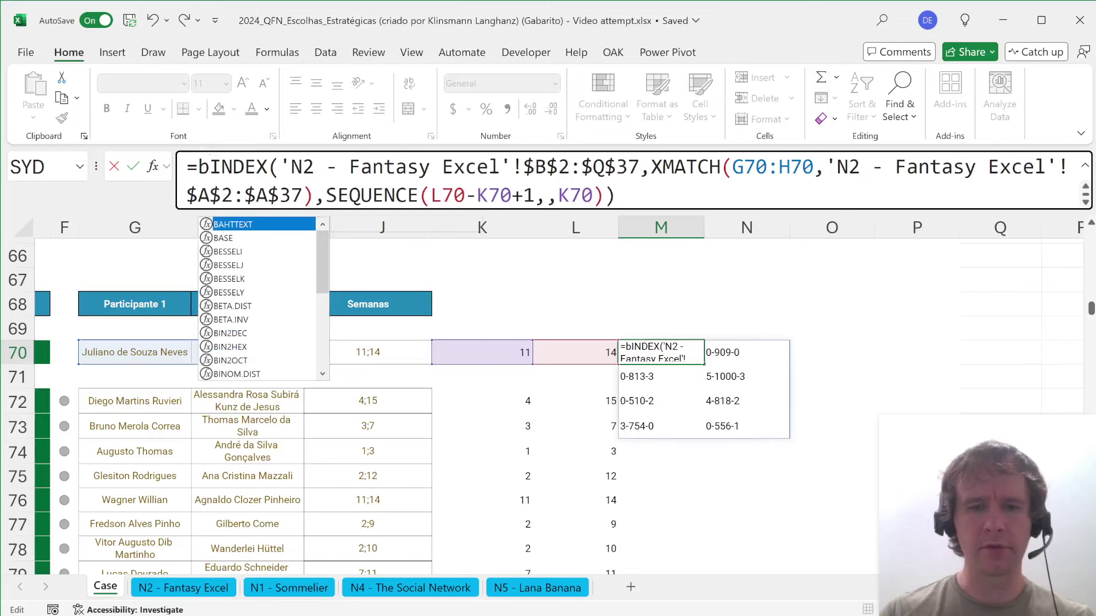
key("Tab")
key("End")
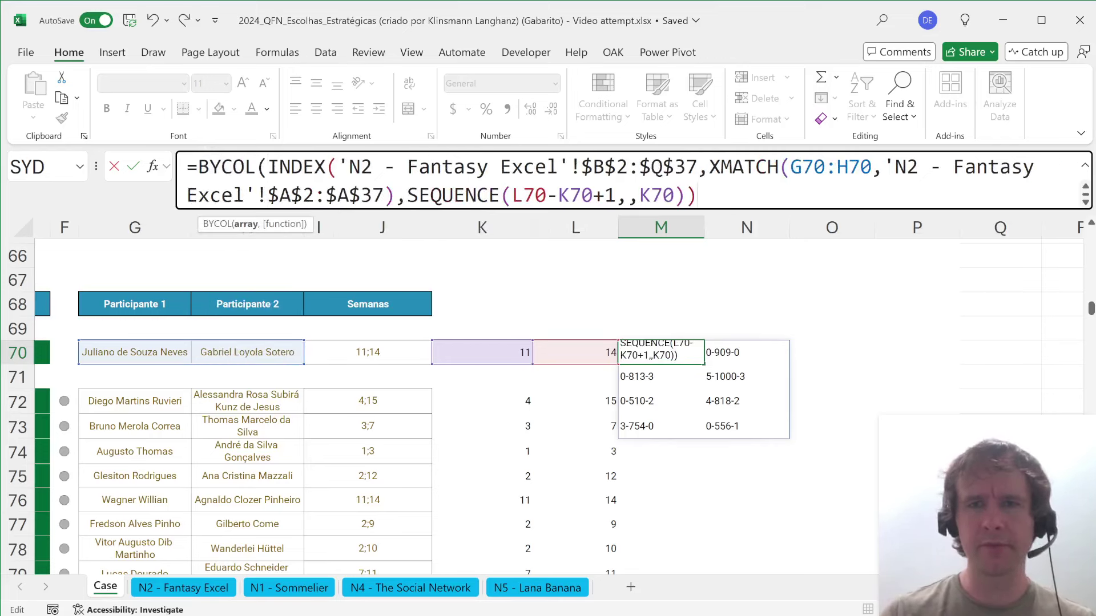
- Append &"-" to the BYCOL array in M70 and complete the formula with CONCAT as its function
type(",")
key("BackSpace")
type("&\"")
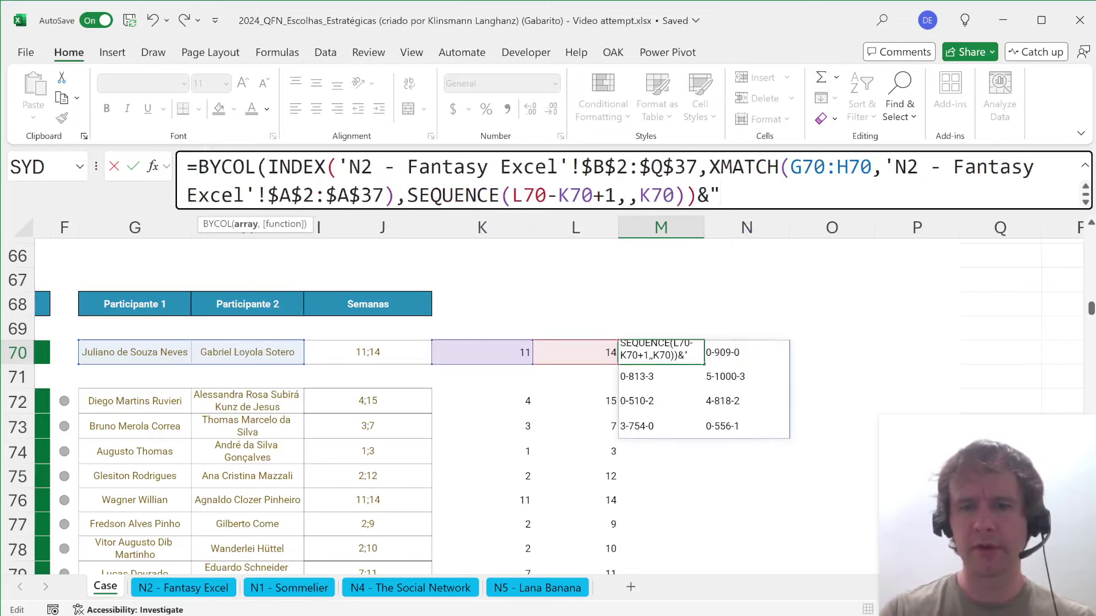
type("-\"")
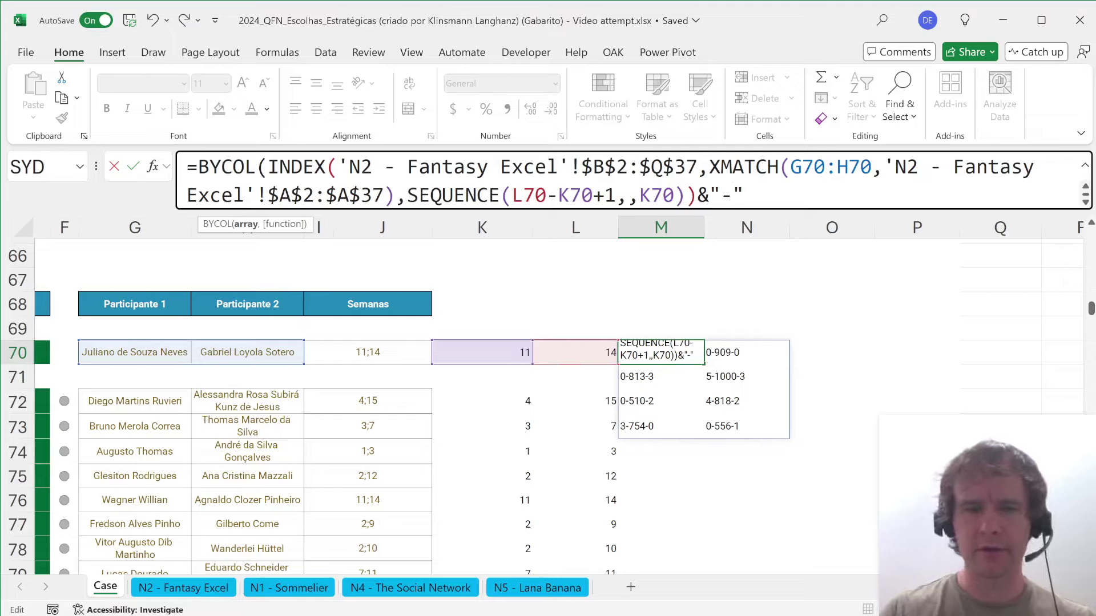
type(",con")
key("Tab")
key("BackSpace")
type(")")
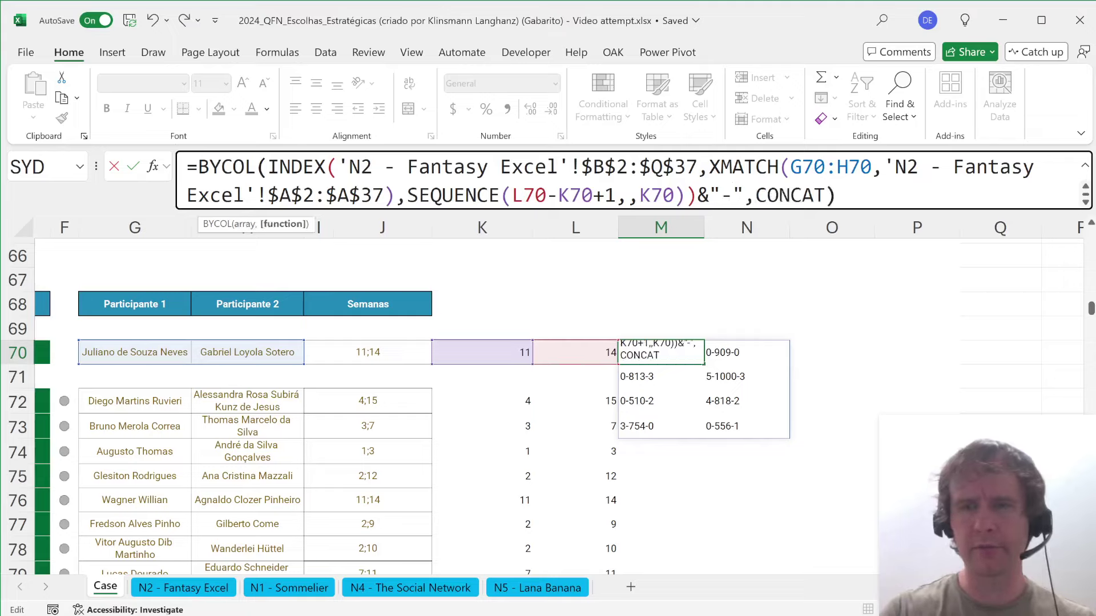
key("Return")
key("Up")
key("Right")
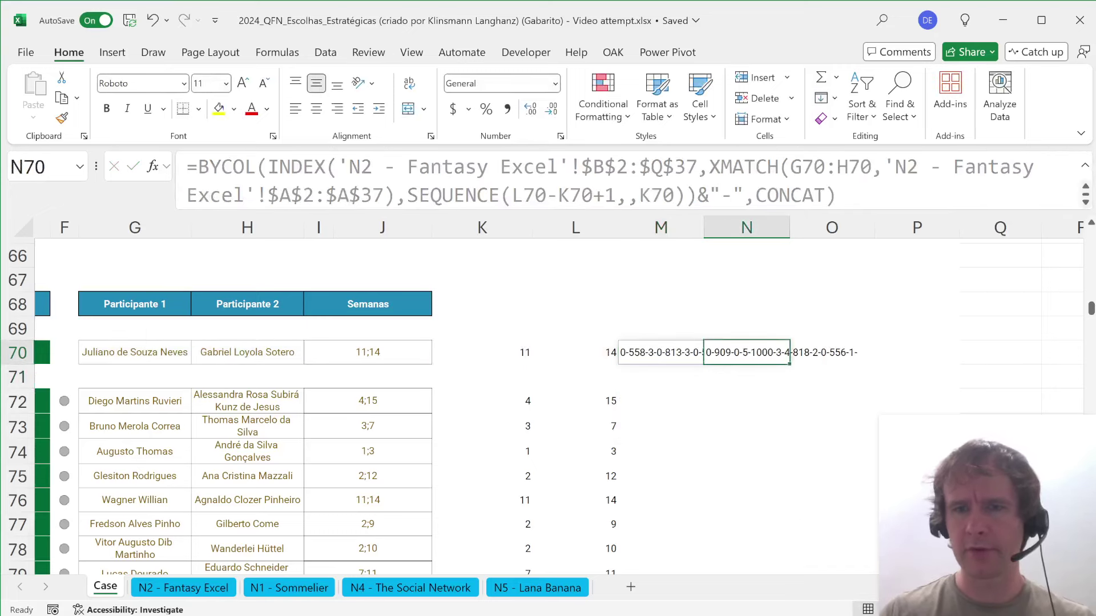
key("Left")
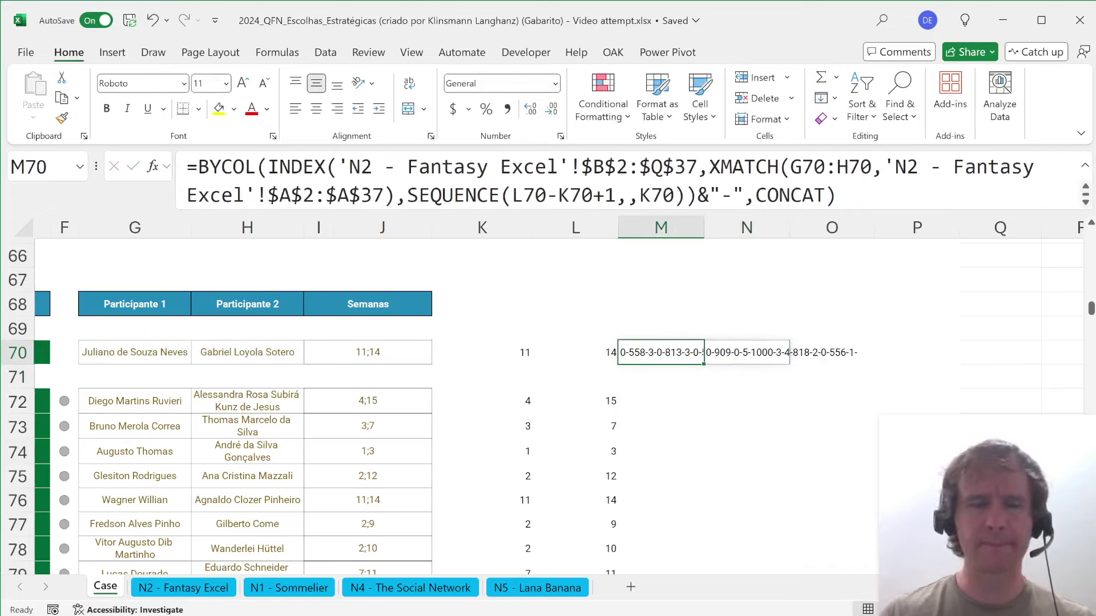
- Remove &"-" from the BYCOL array in M70 and replace CONCAT with a LAMBDA that takes the parameter col
left_click(790, 195)
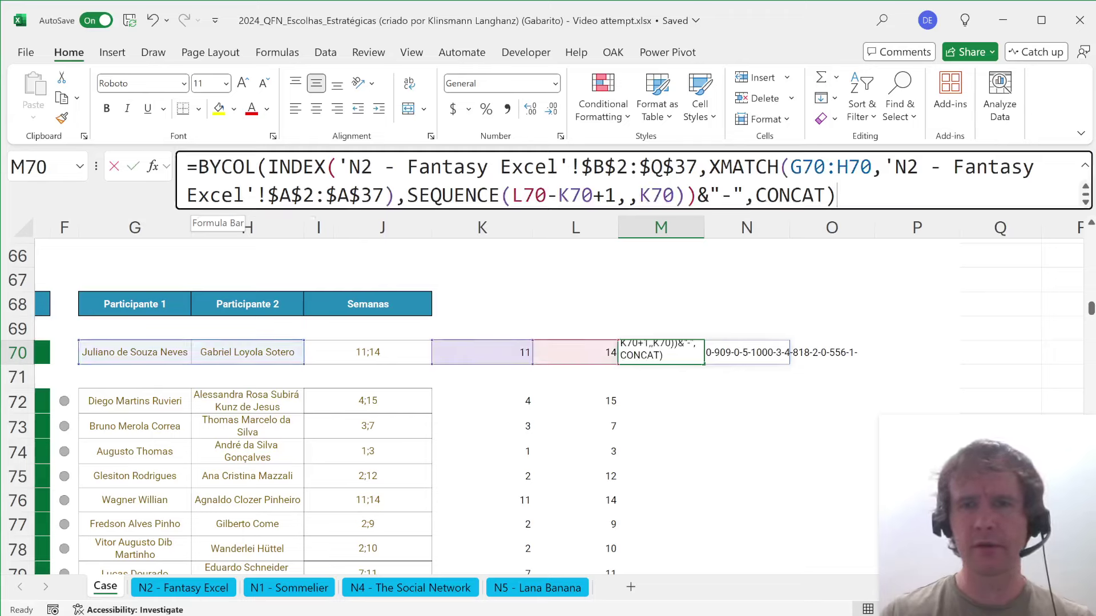
double_click(790, 195)
key("Right")
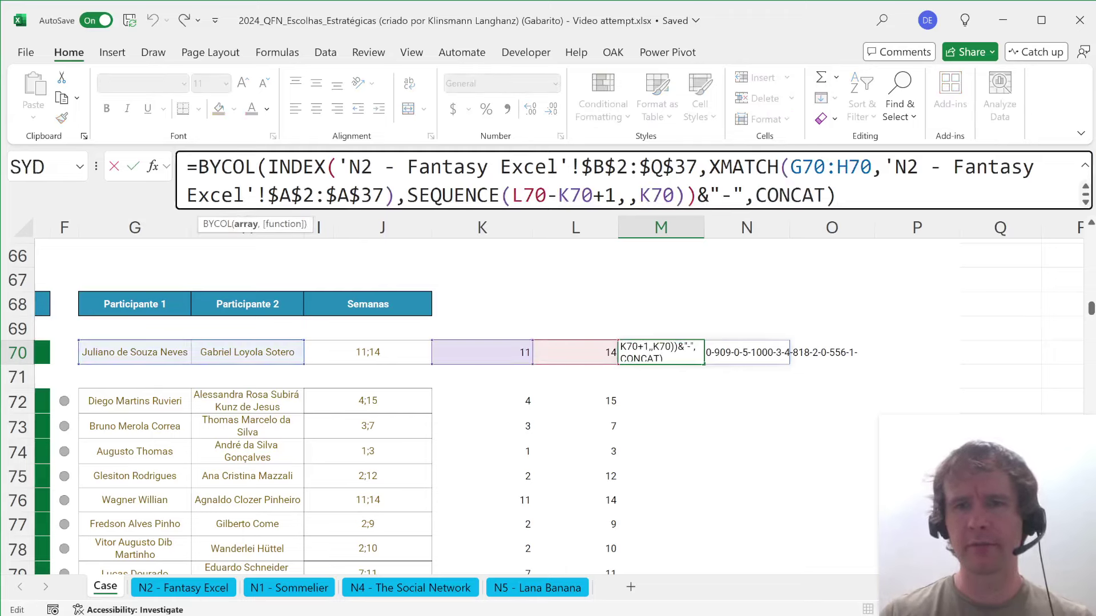
key("BackSpace")
key("BackSpace")
key("BackSpace")
key("BackSpace")
double_click(744, 196)
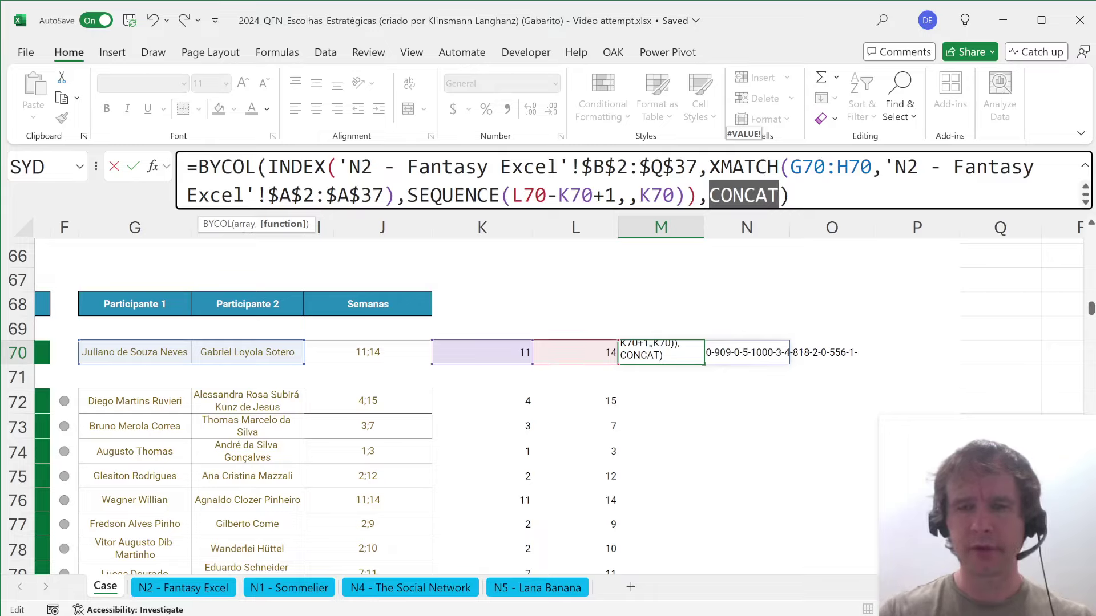
type("lam")
key("Tab")
type("co")
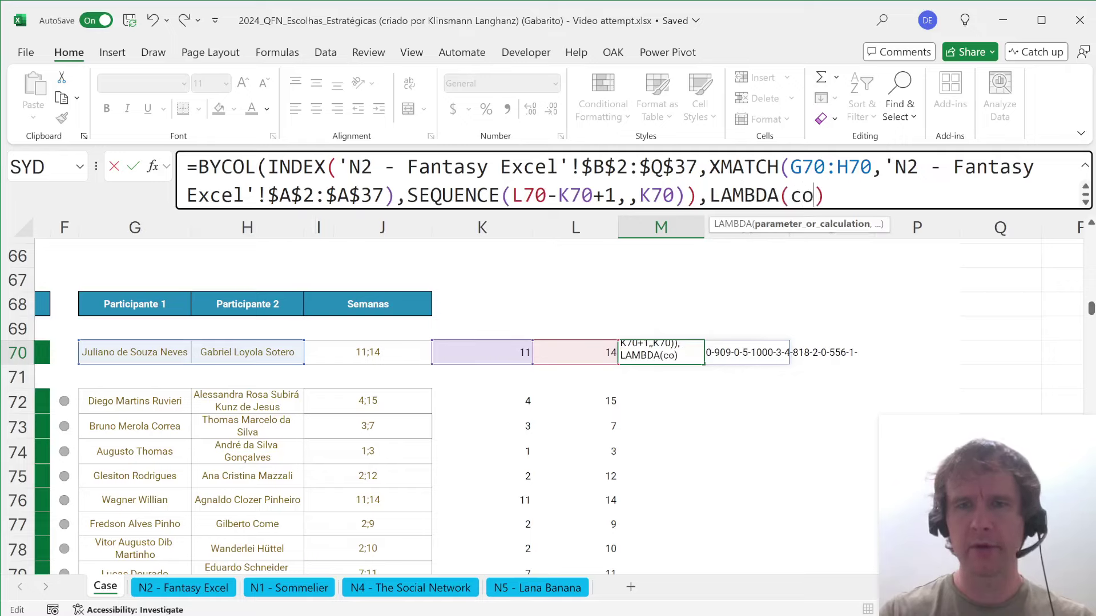
type("l,")
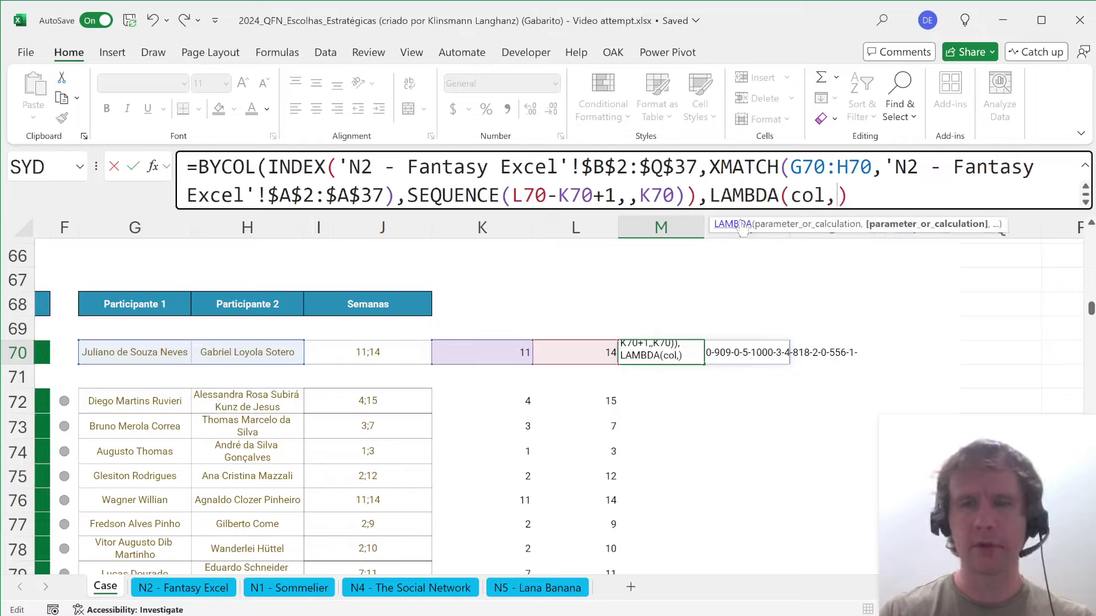
- Enlarge the formula editing area and begin the LAMBDA calculation with SUM(TEXTSPLIT(TEXTJOIN("-",,col
left_click_drag(740, 212, 736, 270)
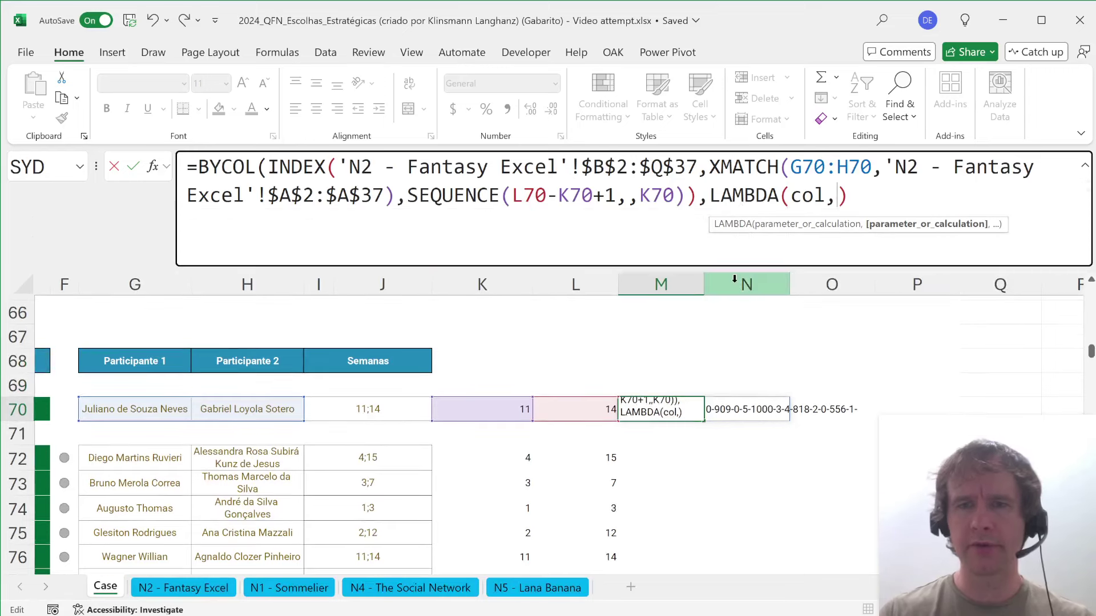
type("sum")
key("Tab")
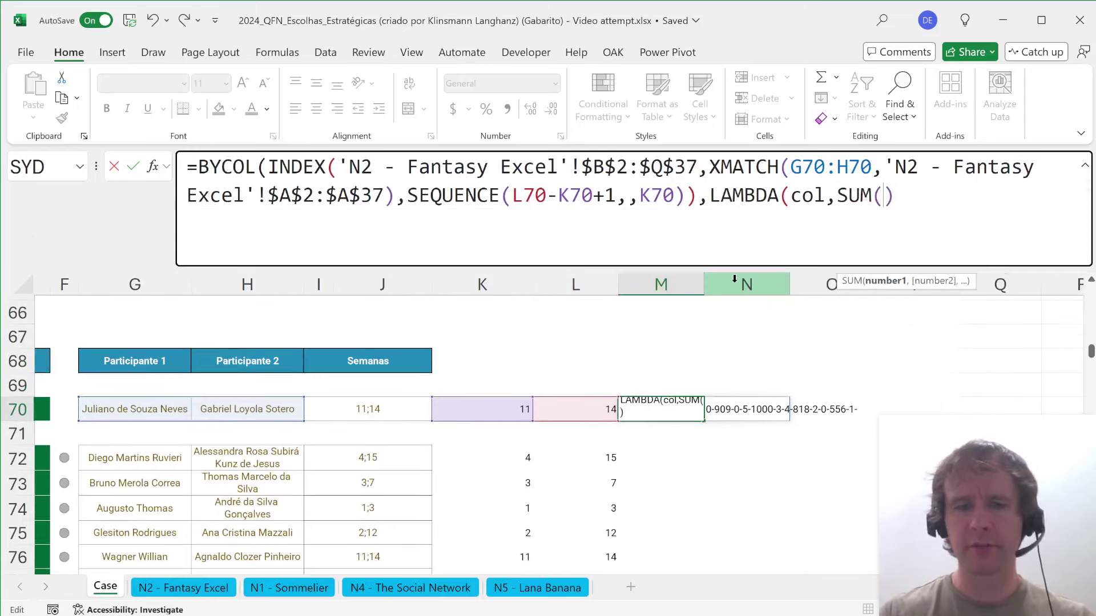
type("texts")
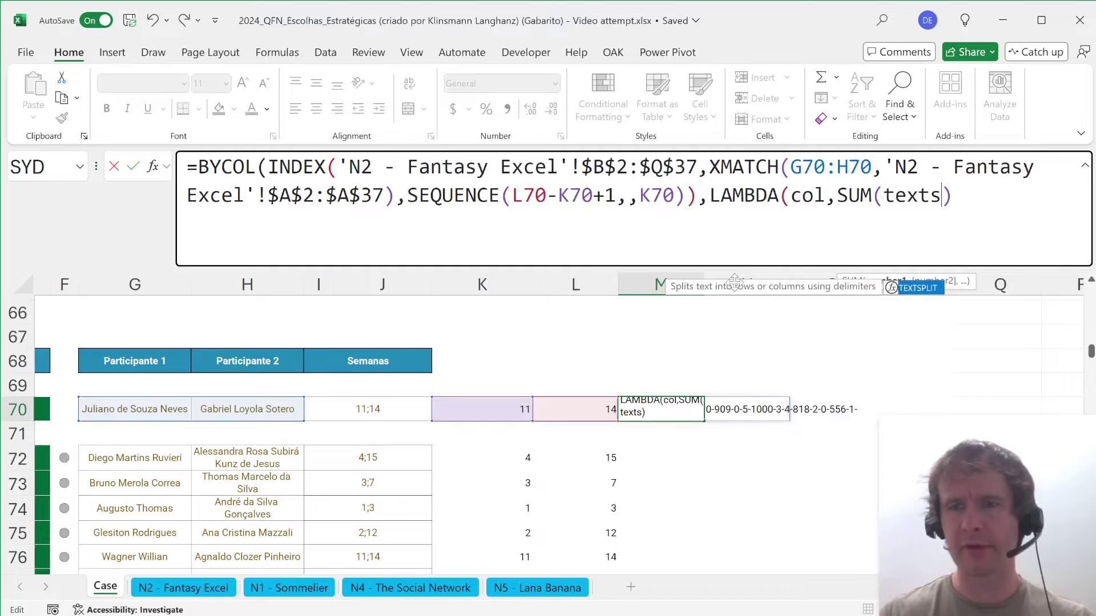
key("Tab")
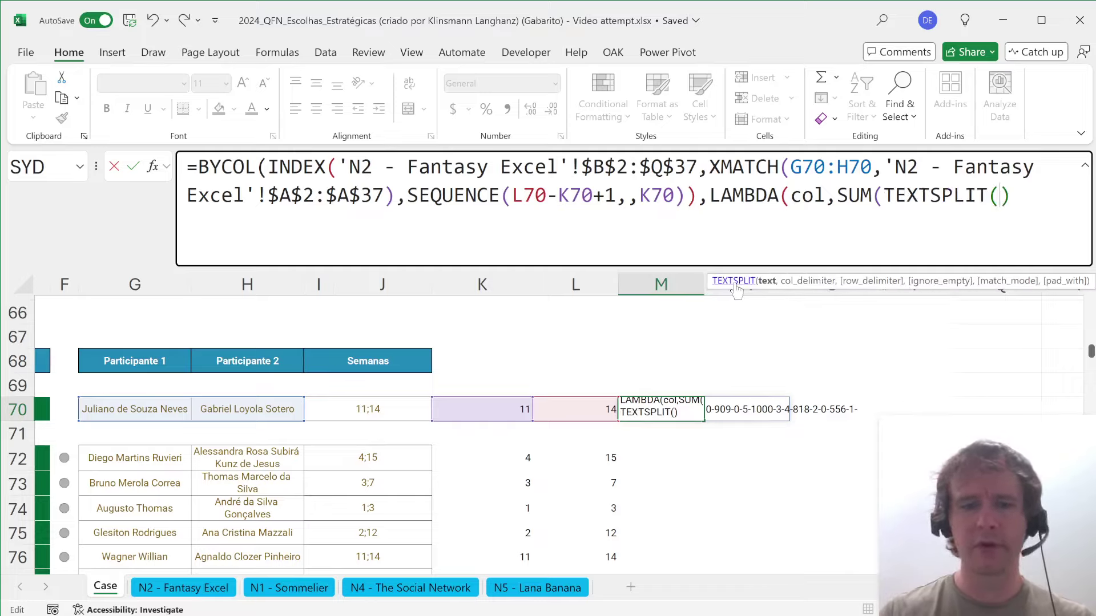
type("textj")
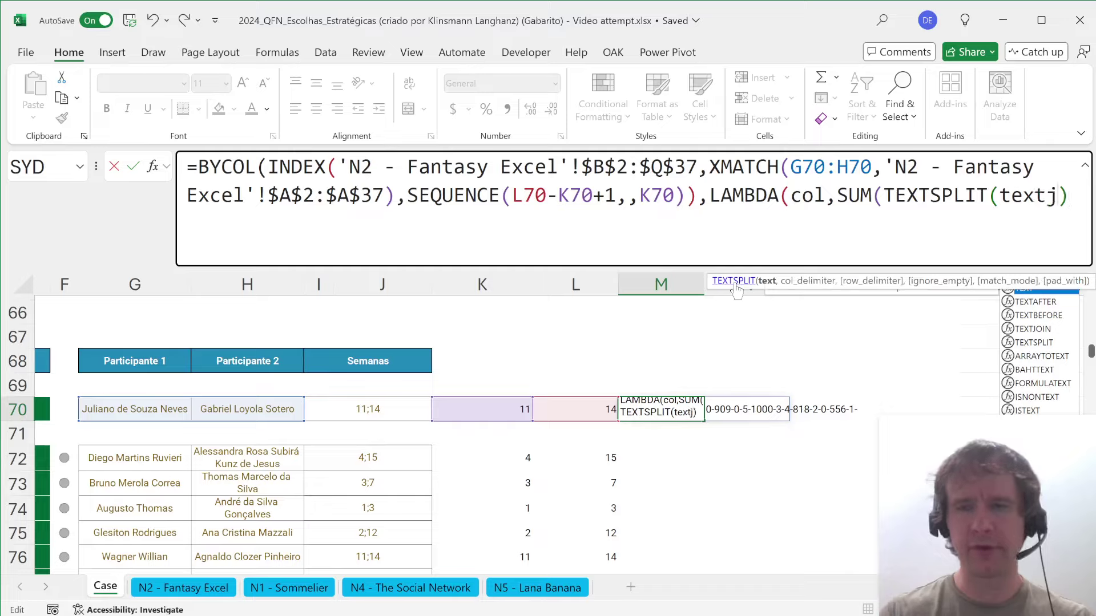
key("Tab")
type("\"-\"")
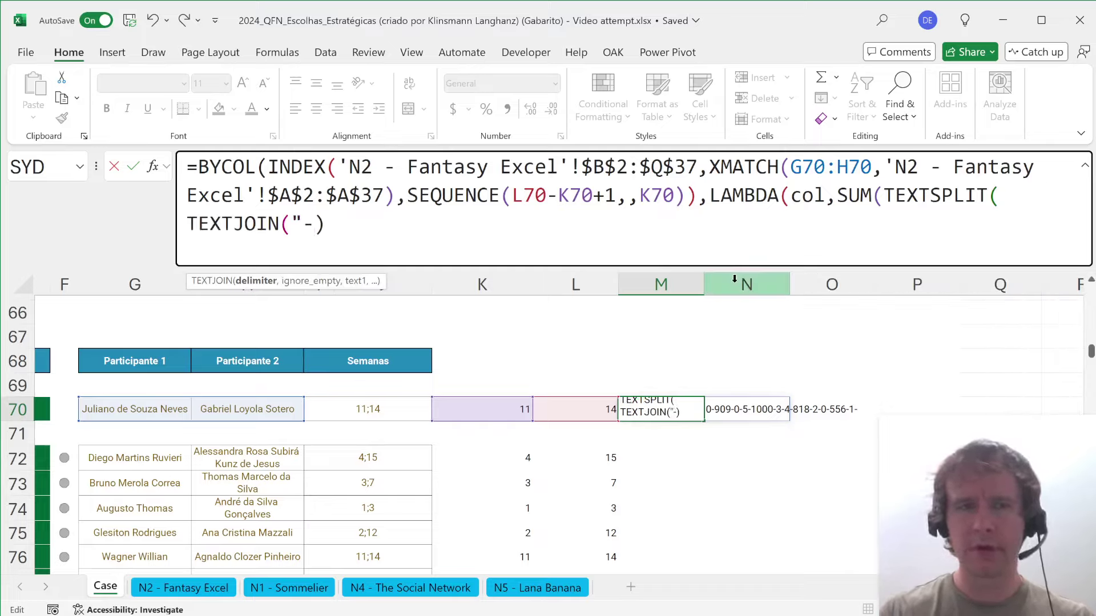
type(",,col")
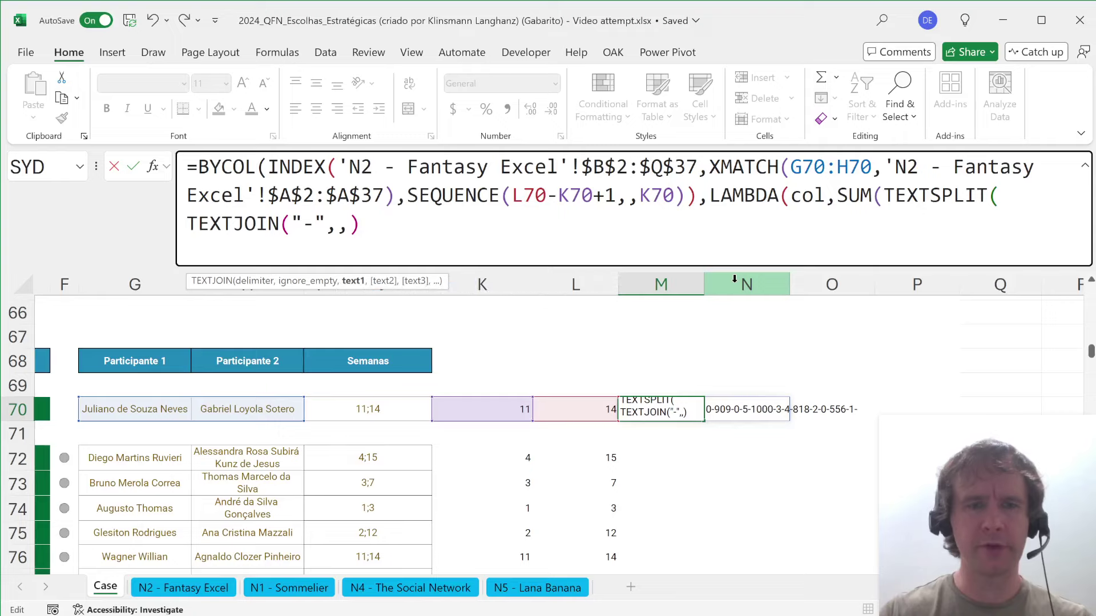
- Complete the M70 formula by splitting on "-", multiplying by 1 inside SUM, and closing the LAMBDA and BYCOL
type("),")
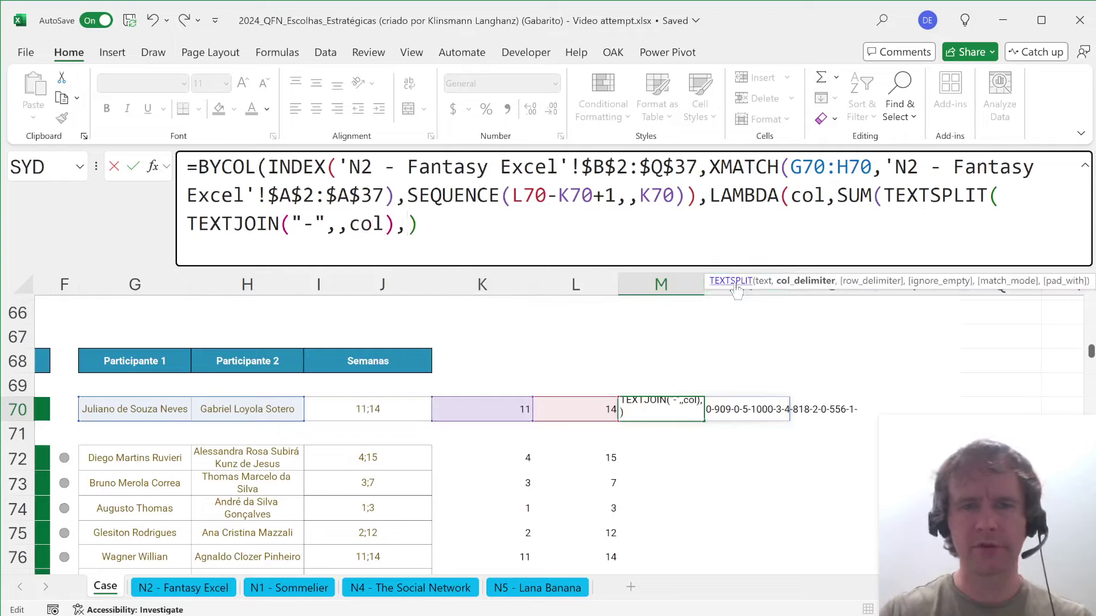
type("\"-\")")
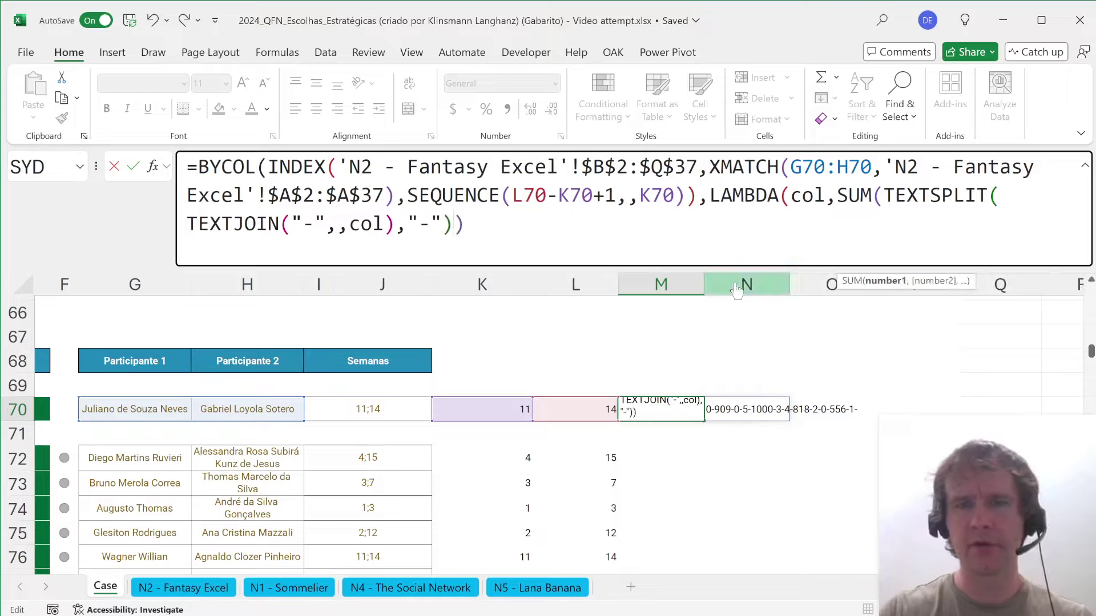
type(")")
key("BackSpace")
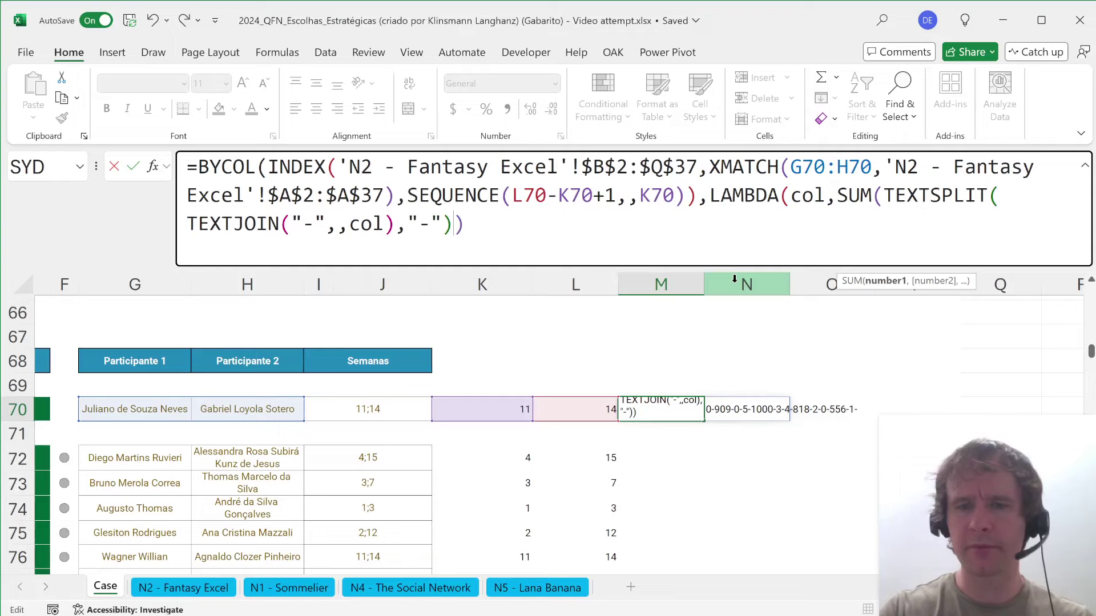
type("*1)")
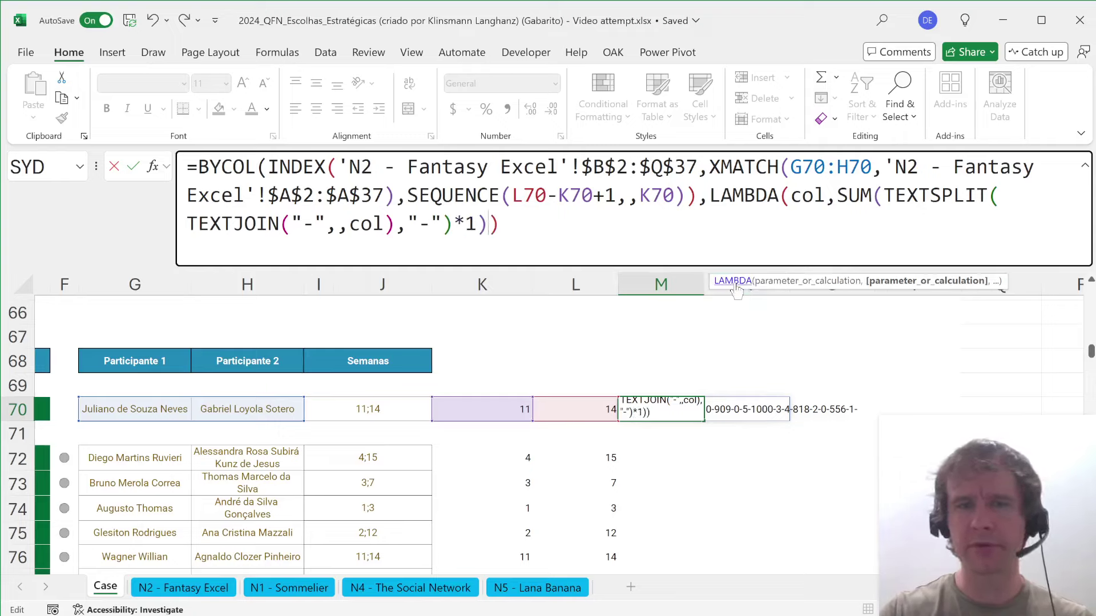
type(")")
key("Return")
key("Up")
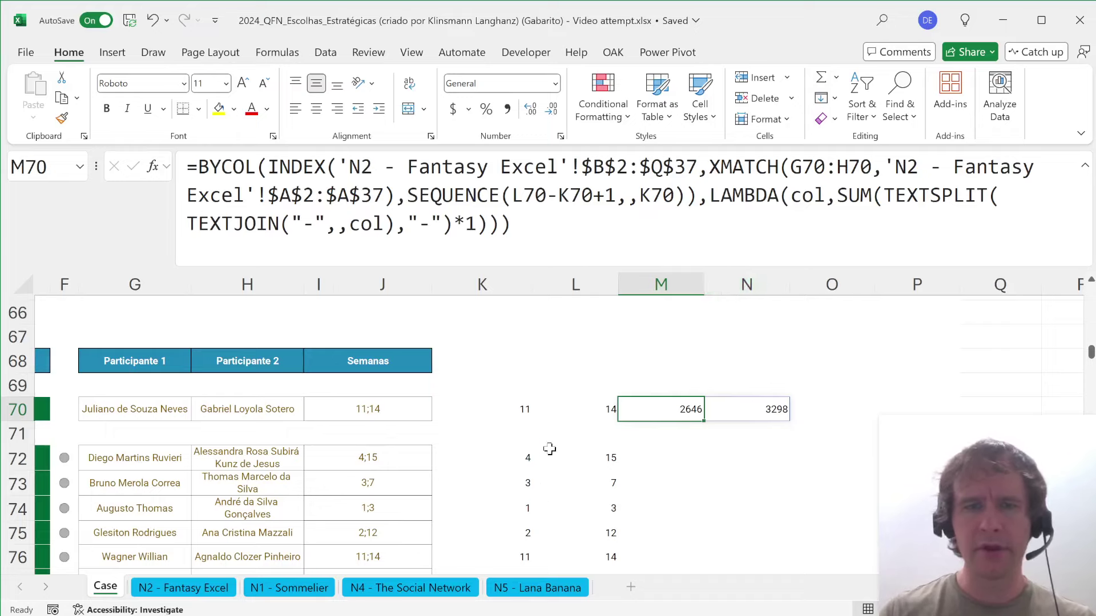
scroll(549, 449, "up", 1)
scroll(549, 449, "left", 3)
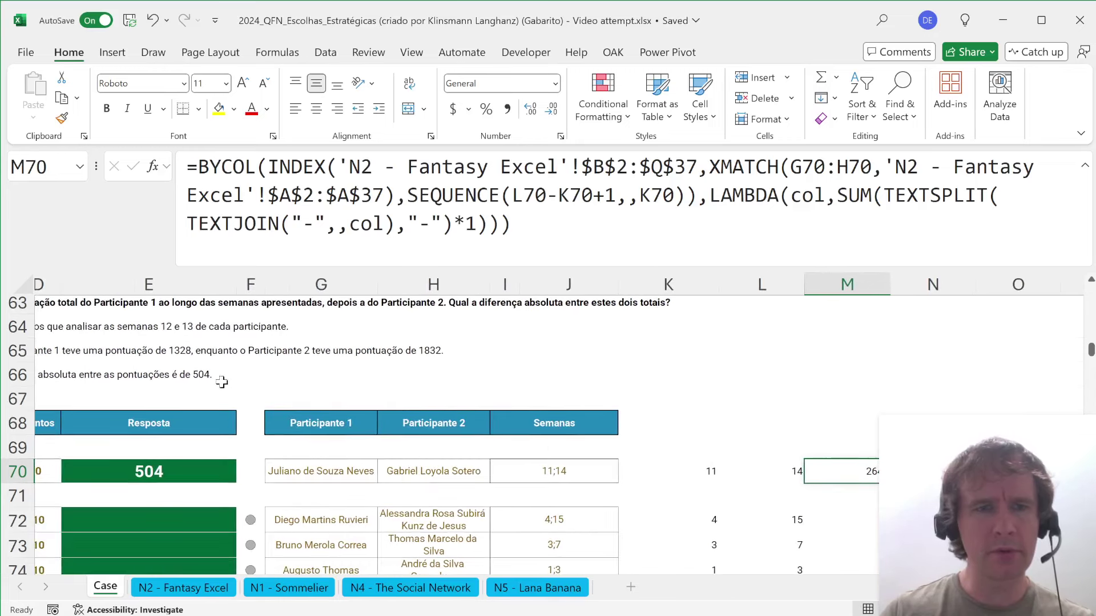
- Check the Exemplo2 weeks in the instructions and change the SEQUENCE rows argument in M70 to L70-K70-1
scroll(257, 385, "left", 2)
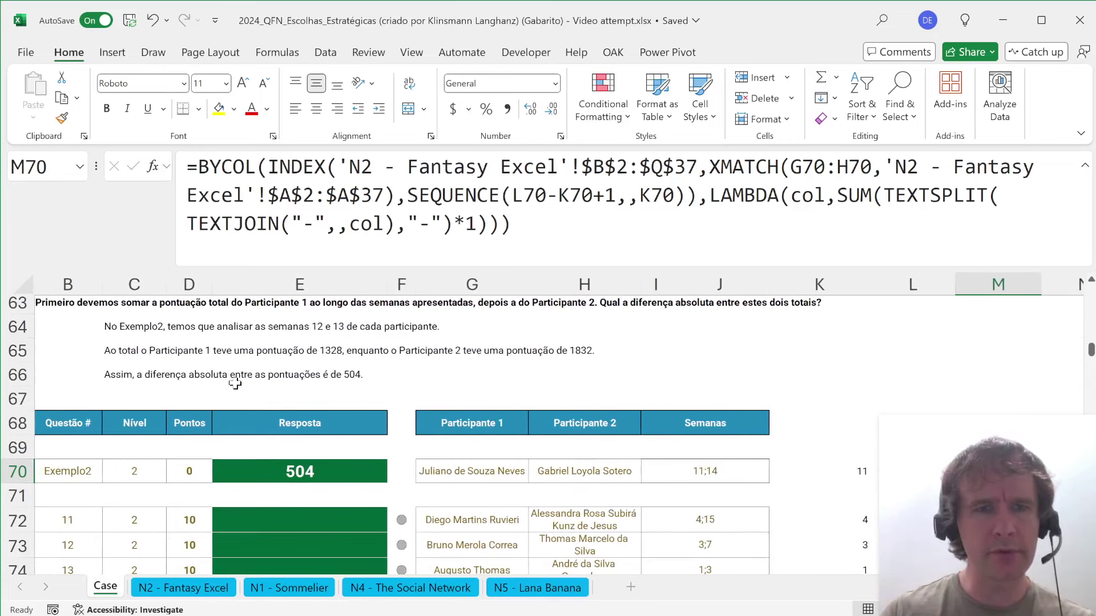
scroll(236, 383, "up", 1)
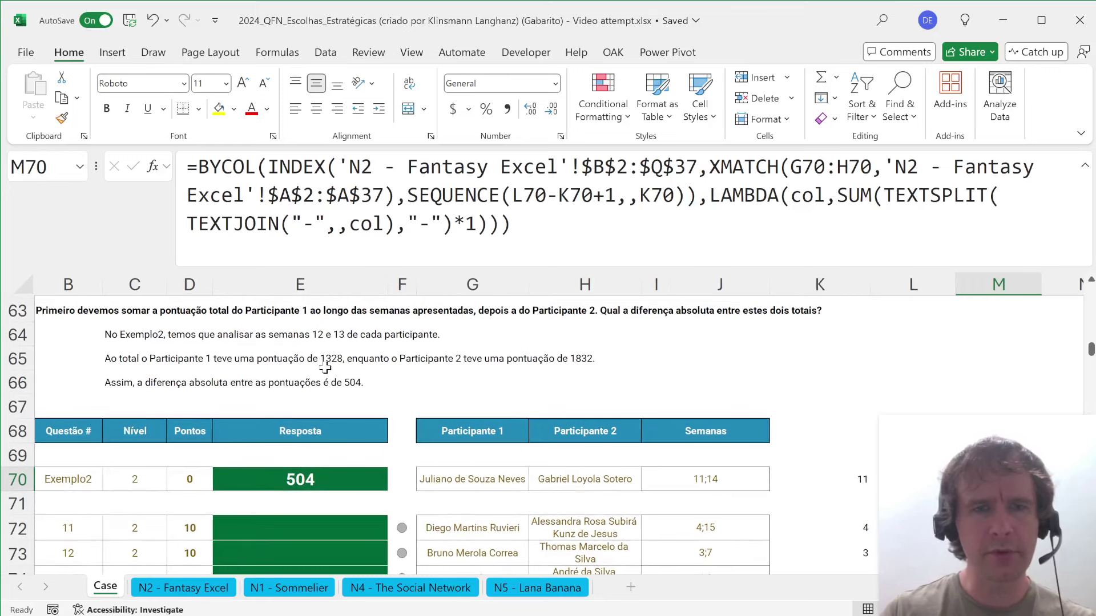
left_click(111, 341)
left_click(690, 479)
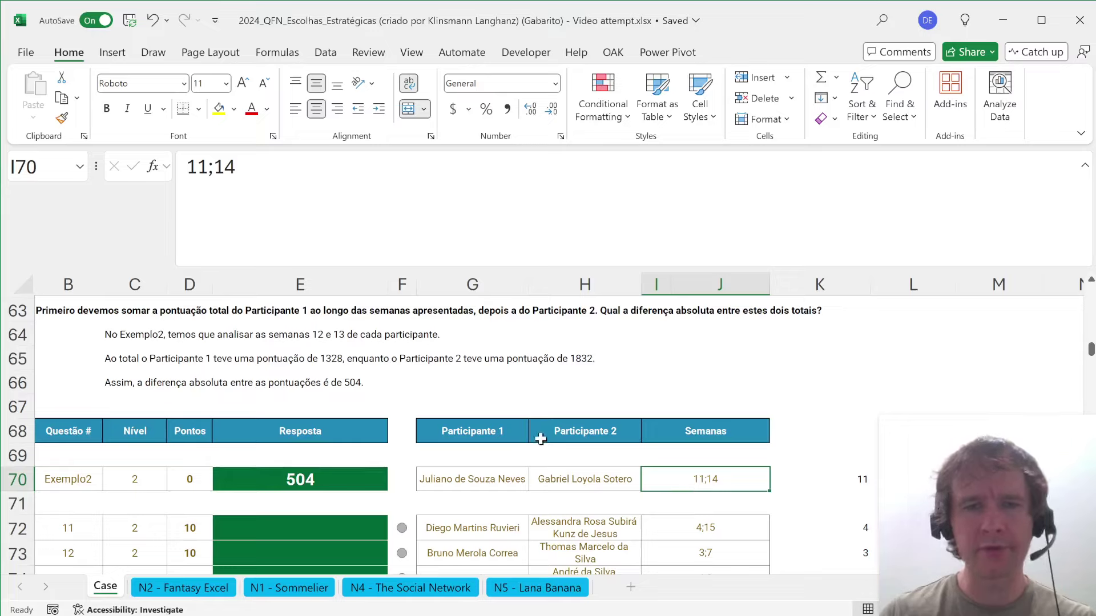
left_click(316, 336)
scroll(636, 485, "right", 3)
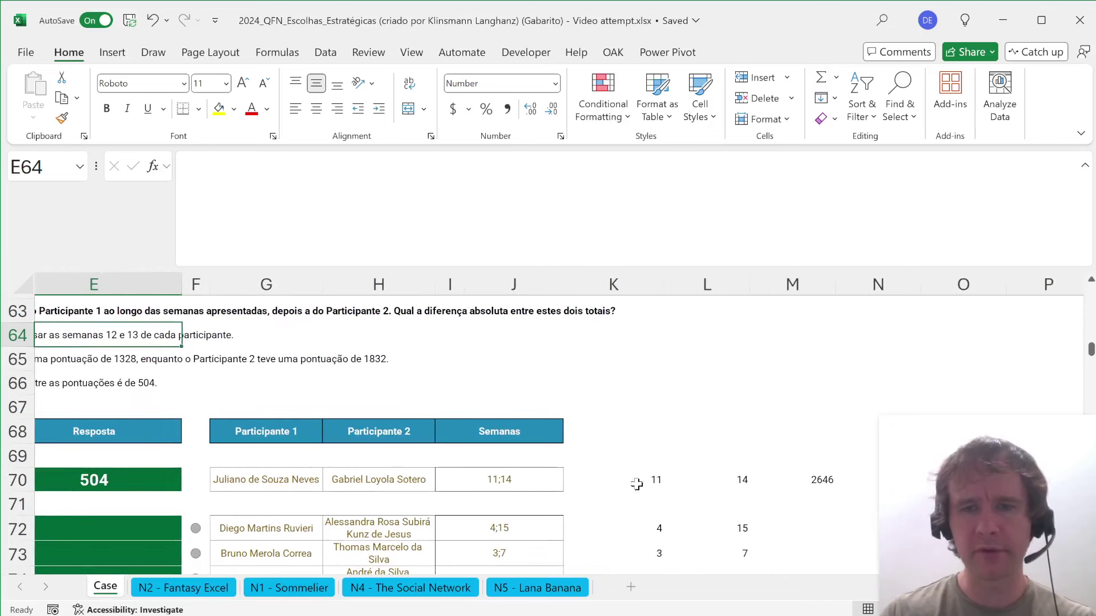
left_click(818, 483)
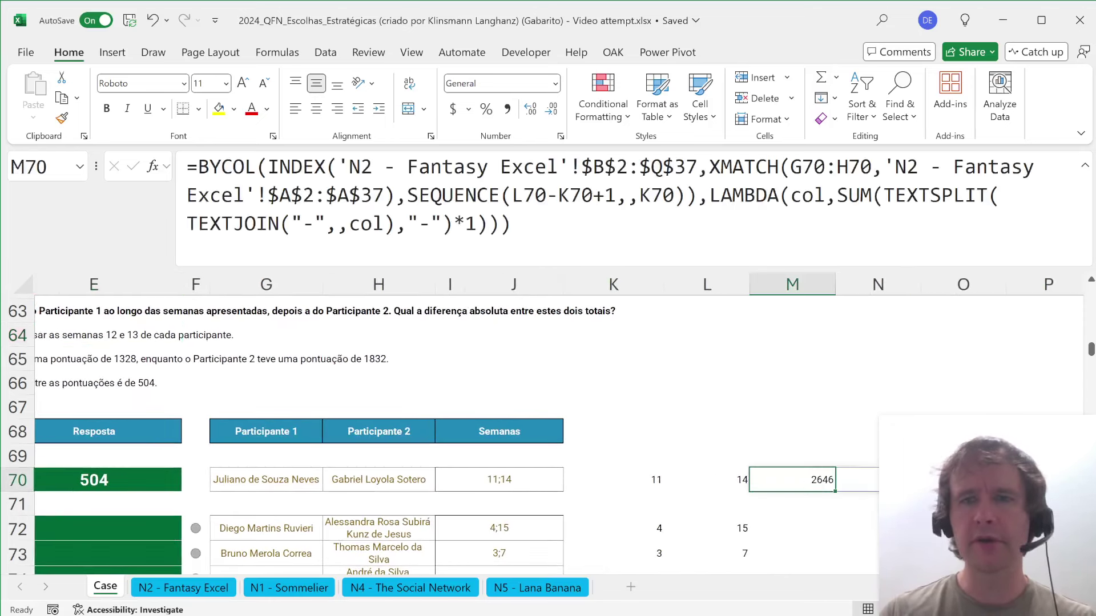
left_click(616, 195)
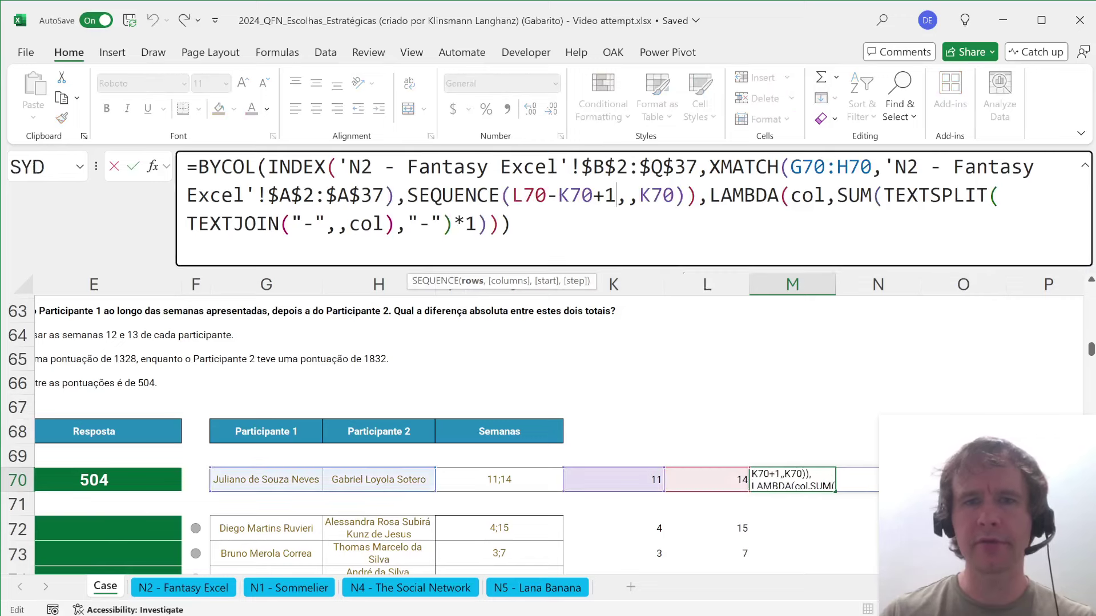
key("BackSpace")
type("-")
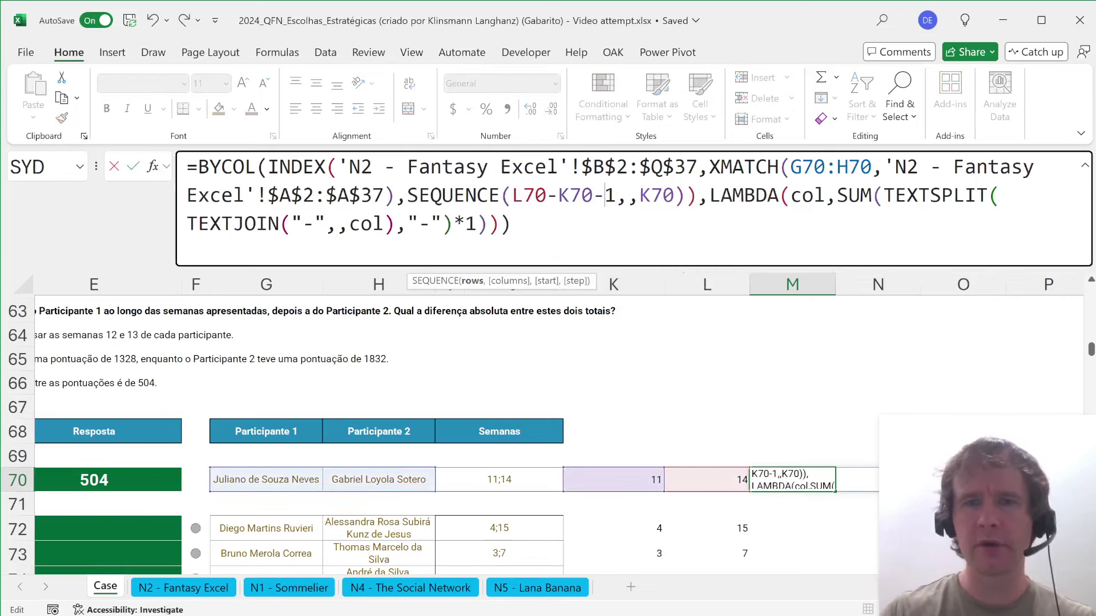
- Set the SEQUENCE start argument in M70 to K70+1 and commit the formula
left_click(638, 195)
type("+1")
key("Return")
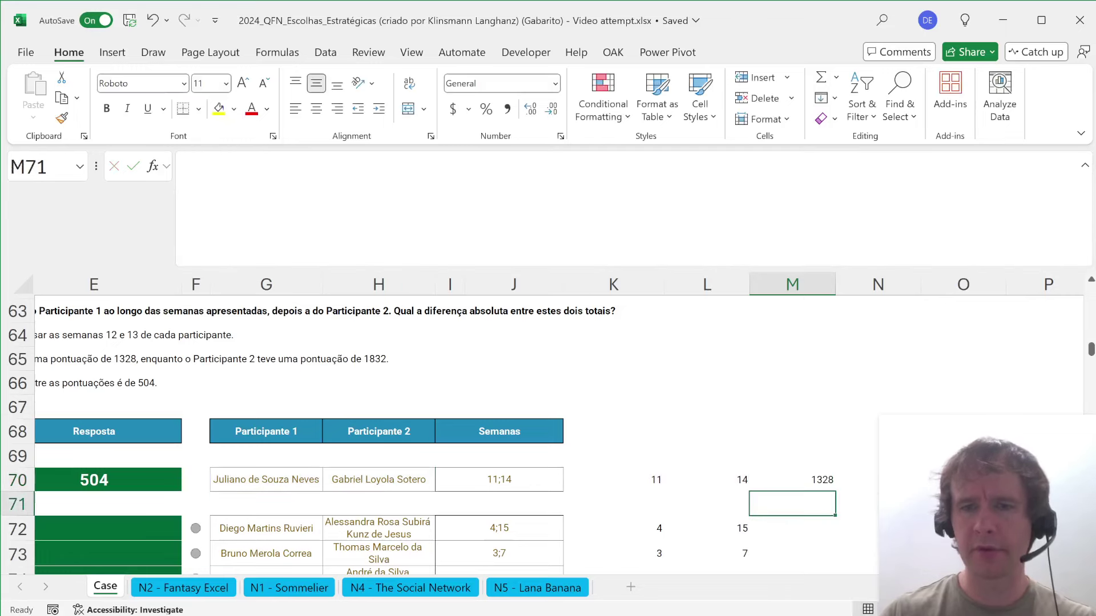
key("Up")
scroll(633, 409, "right", 2)
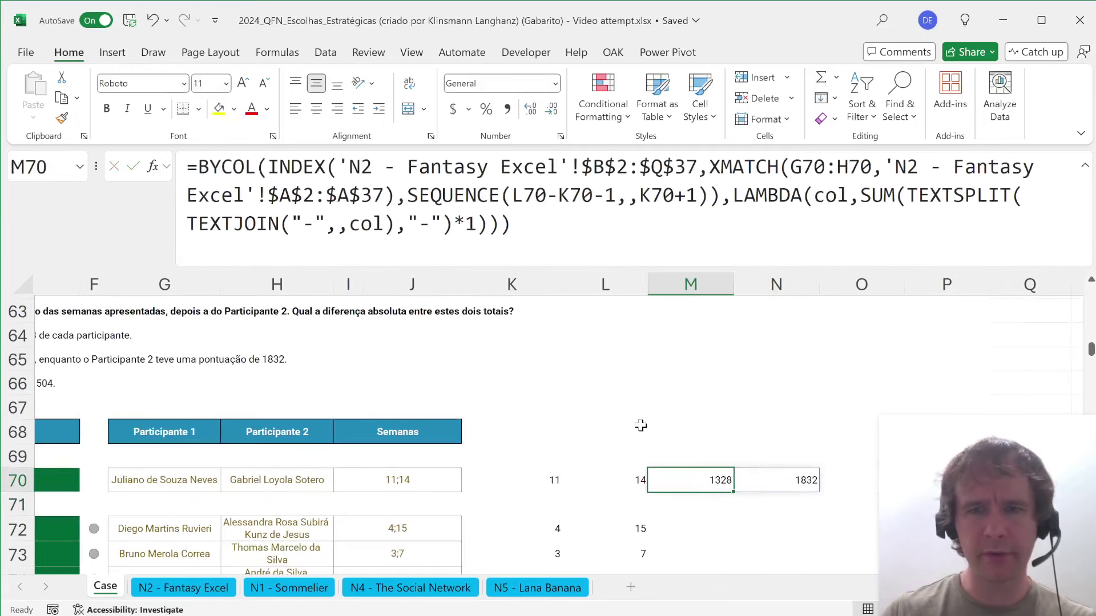
- Multiply the BYCOL result in M70 by the array {1,-1}
left_click(514, 224)
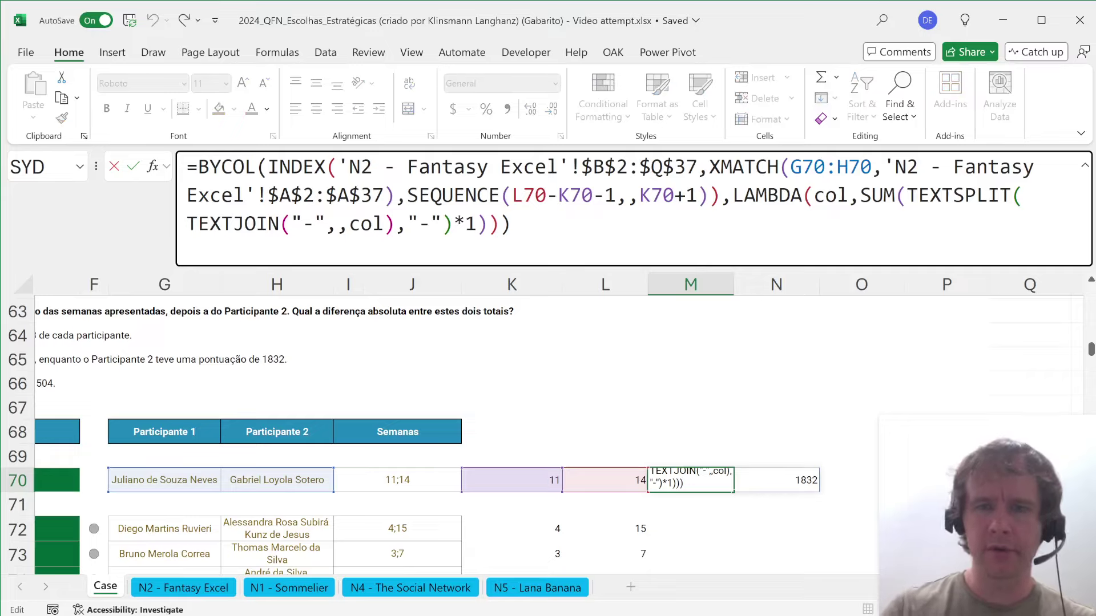
type("*")
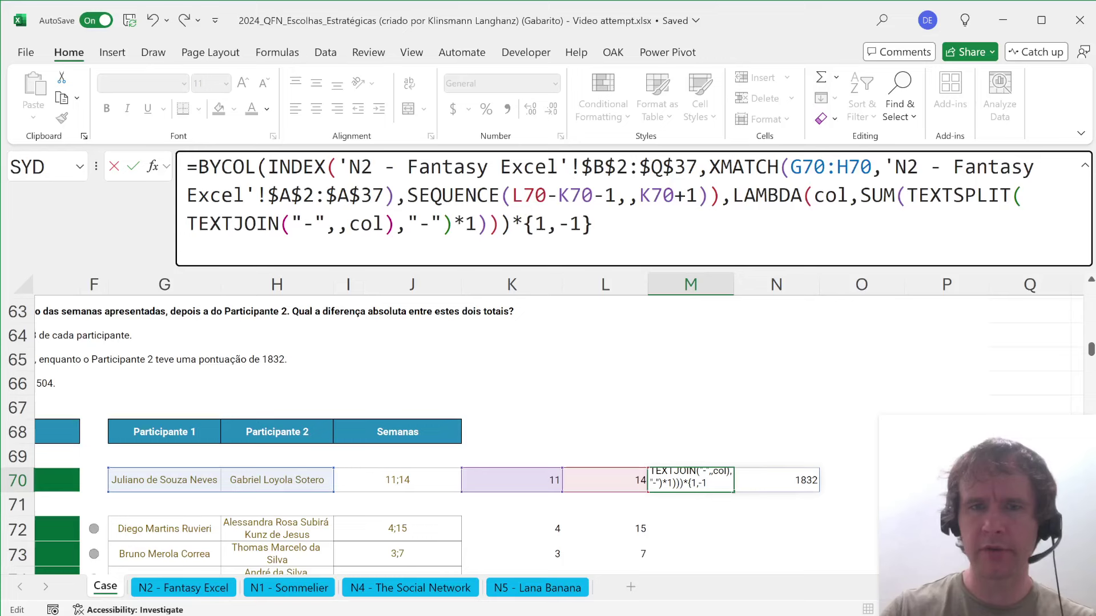
key("Return")
key("Up")
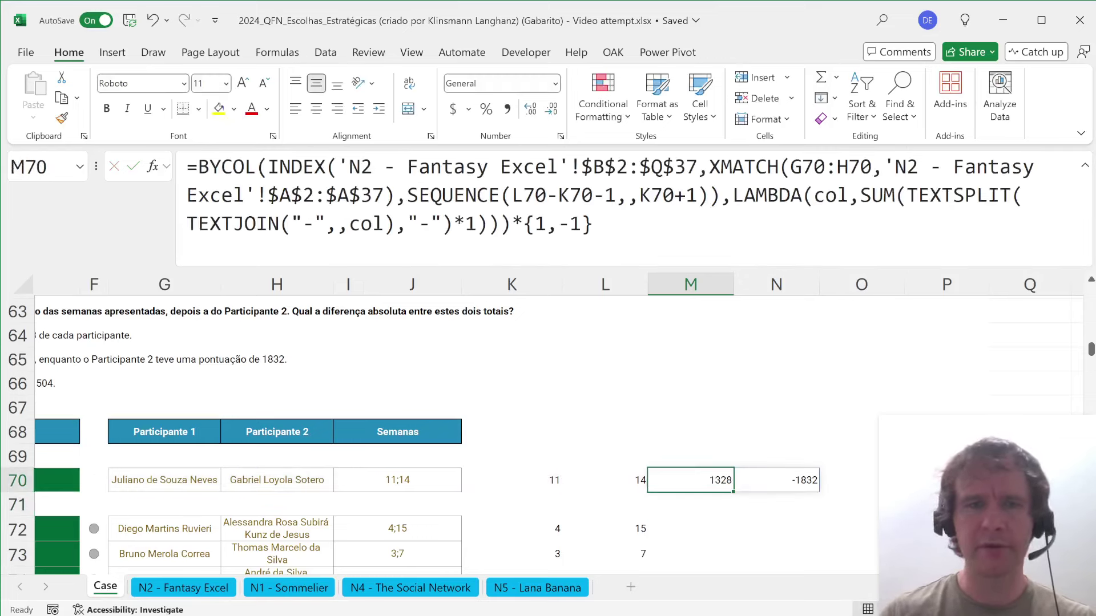
- Wrap the whole M70 formula in SUM to combine the two signed totals
left_click(198, 166)
type("sum")
key("Tab")
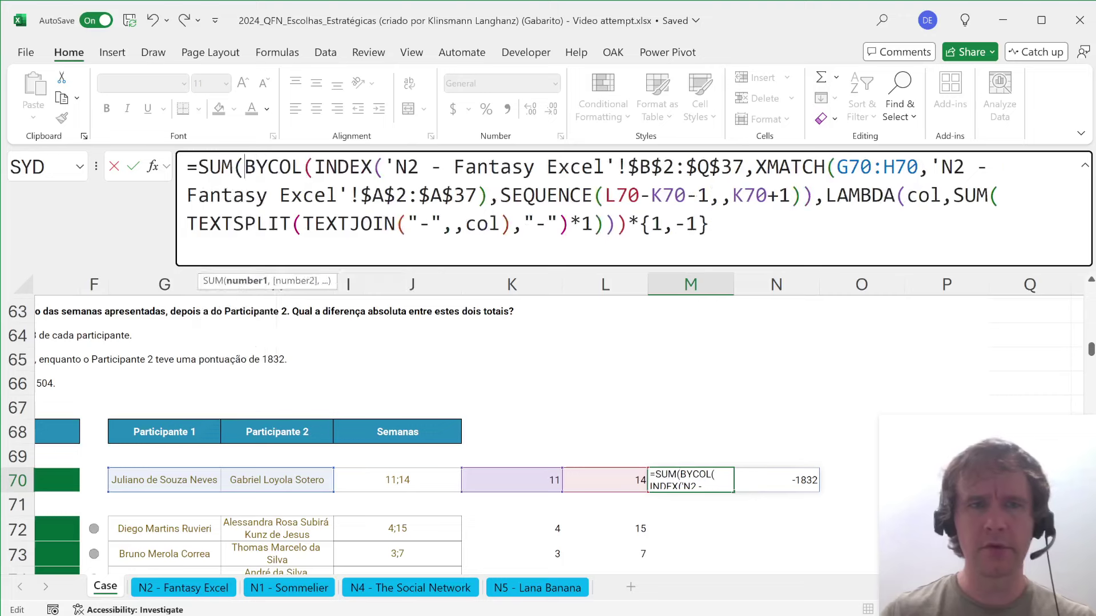
type(")")
key("Return")
key("Up")
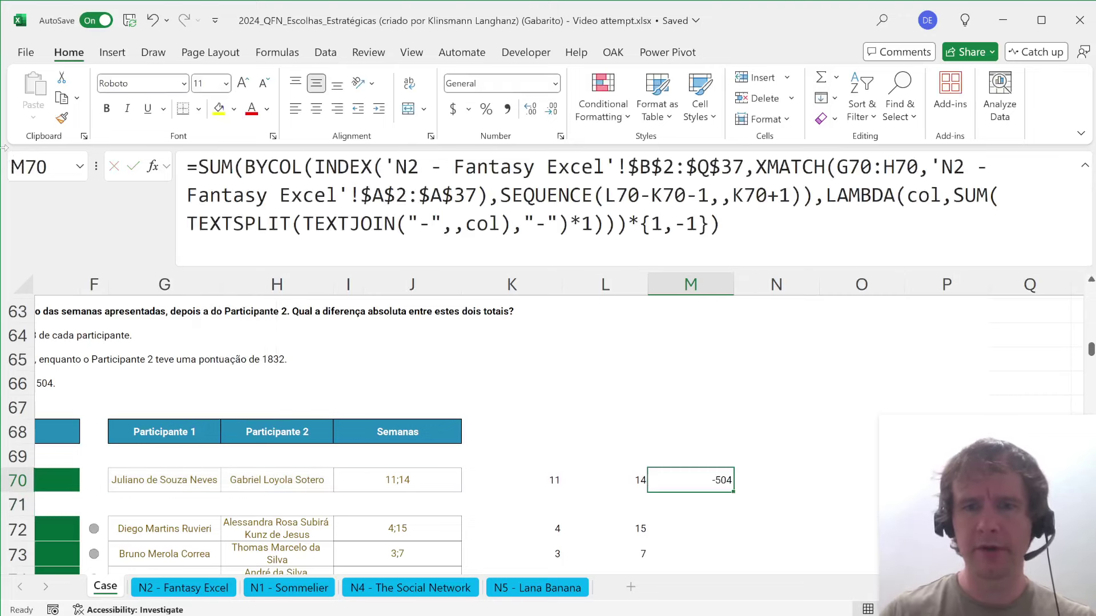
left_click(197, 167)
type("abs")
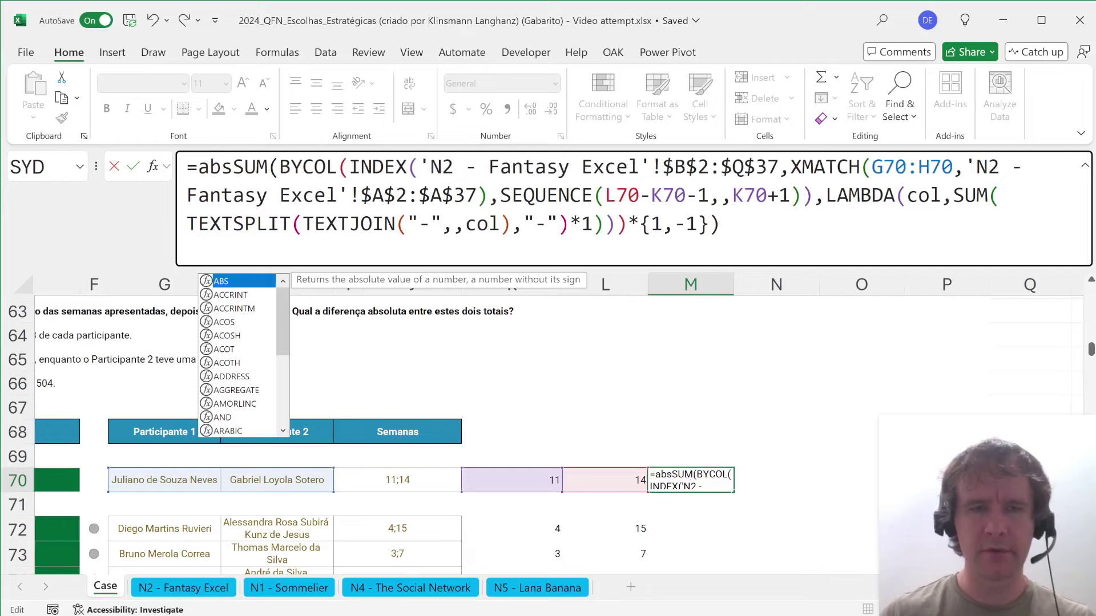
key("Tab")
key("ctrl+z")
left_click(198, 167)
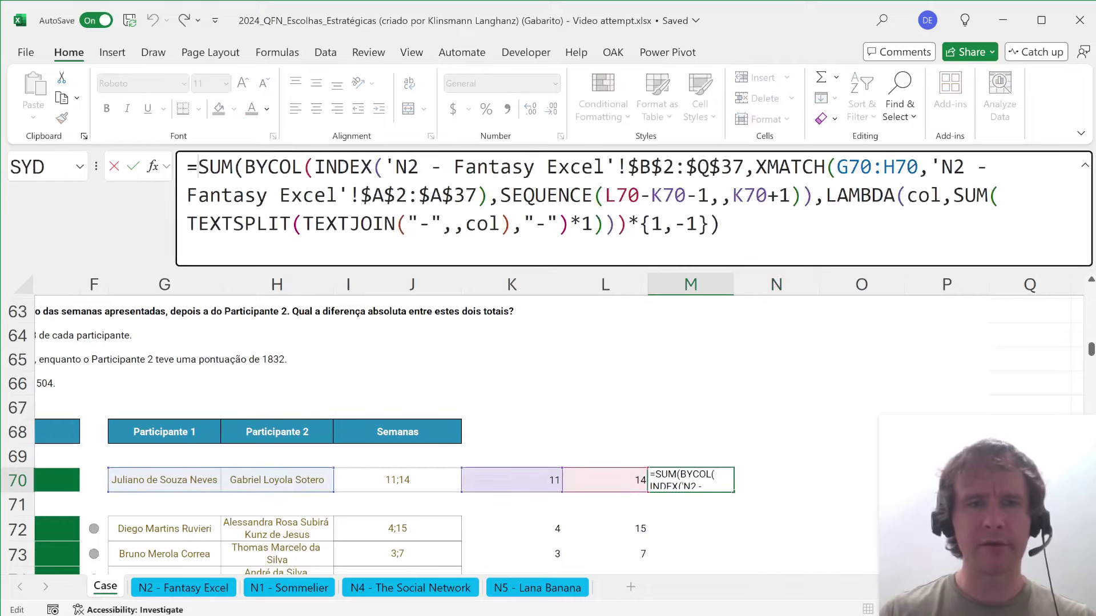
type("abs")
key("Tab")
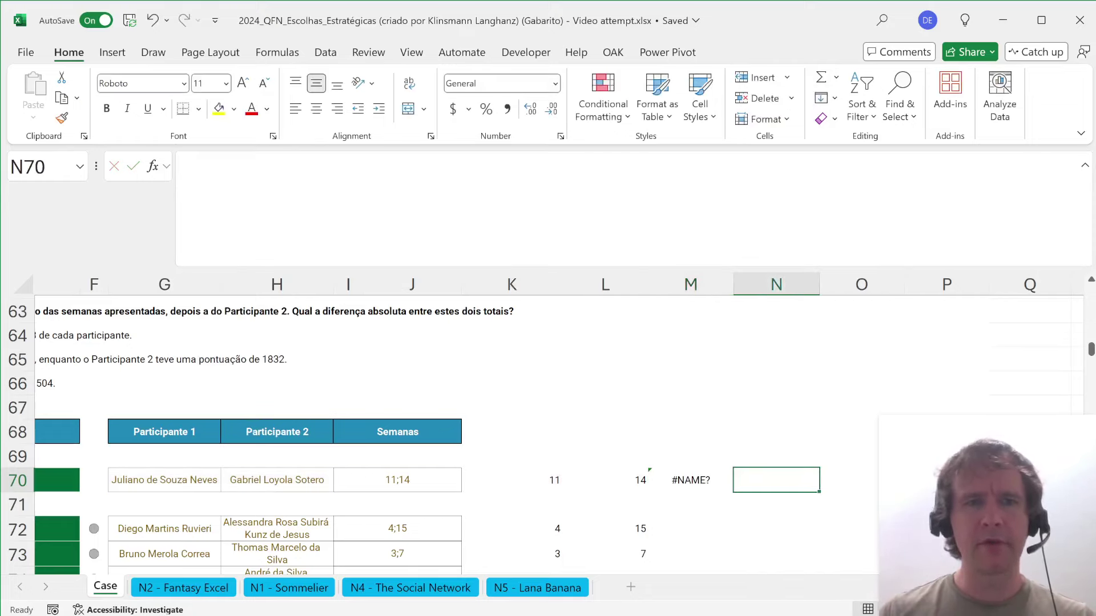
key("ctrl+z")
- Wrap the SUM formula in M70 in ABS to return the absolute difference
left_click(194, 166)
type("abs")
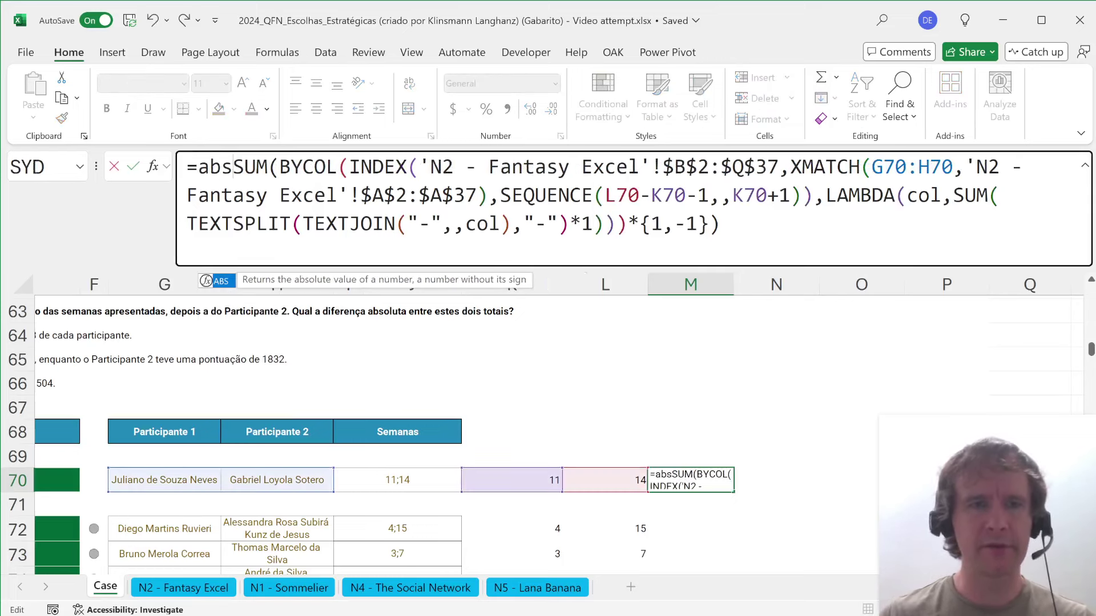
key("Tab")
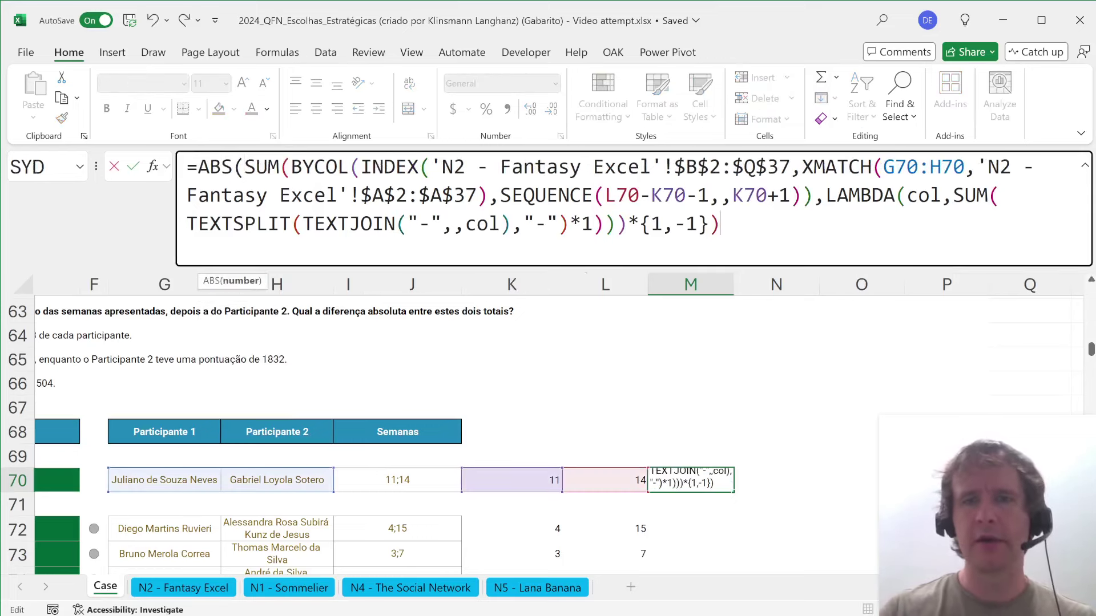
type(")")
key("Return")
key("Up")
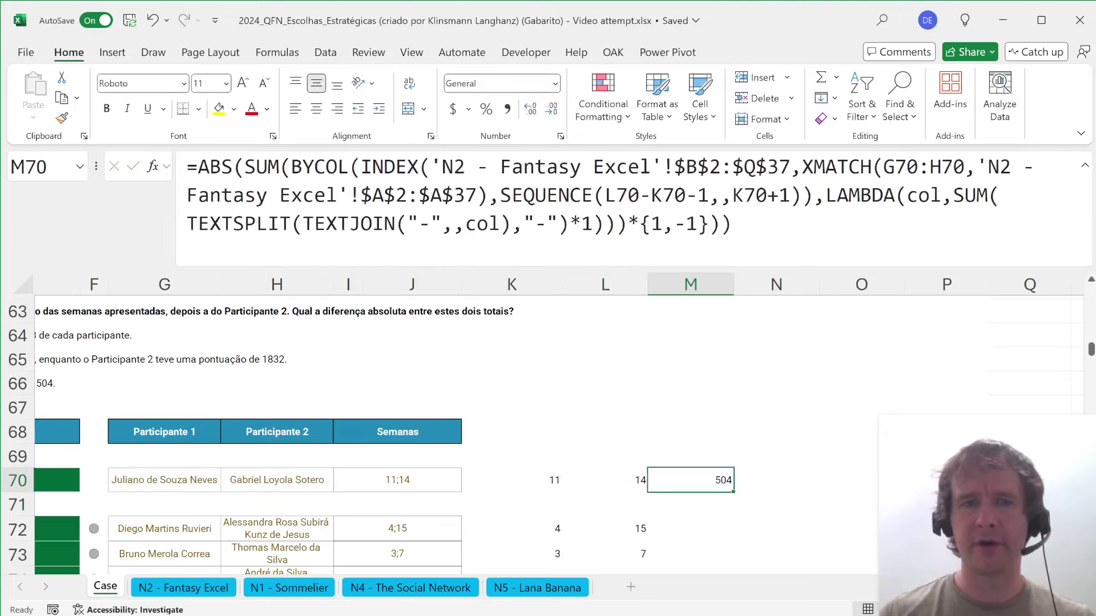
- Copy the full formula text from M70 and clear that cell
key("F2")
key("ctrl+a")
key("ctrl+c")
key("Escape")
key("Delete")
- Replace the fixed example answer in E70 with the copied ABS formula
key("Left")
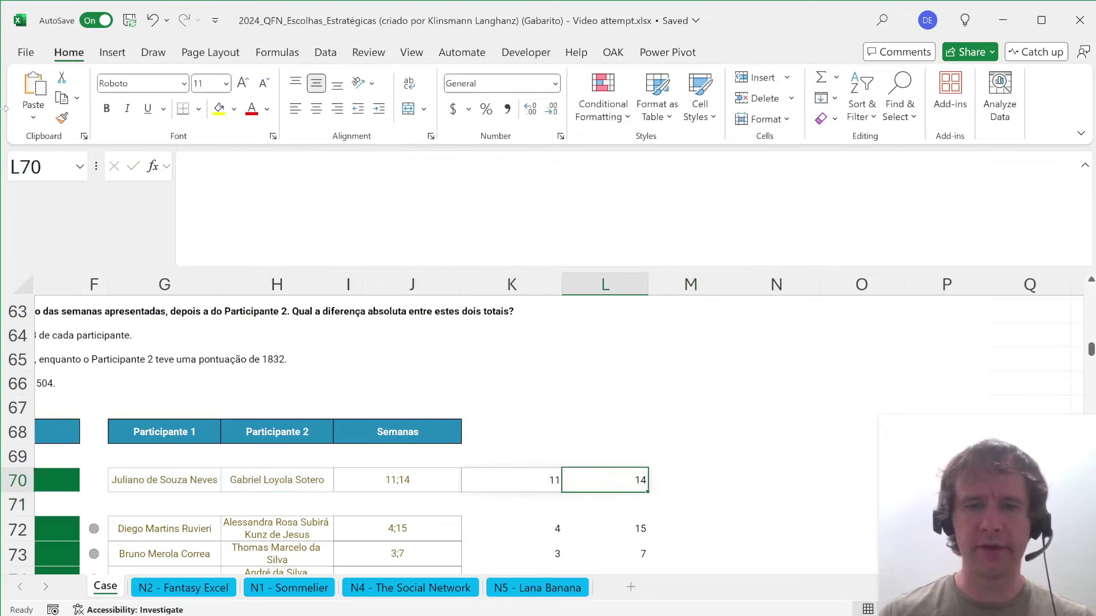
key("Left")
key("Left")
key("Left")
key("Left")
key("Left")
key("Left")
key("Left")
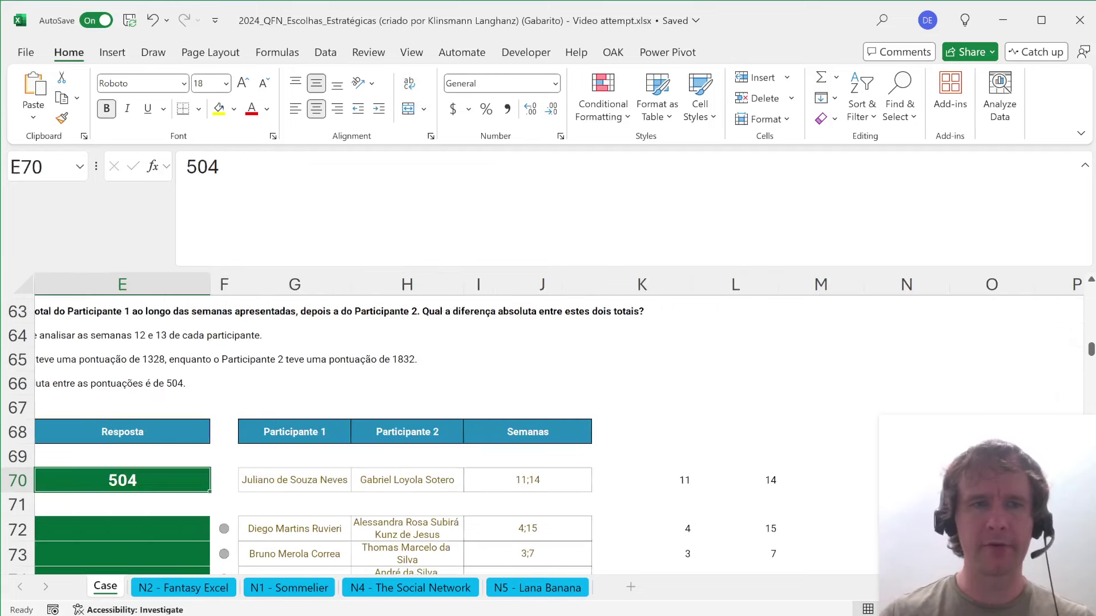
key("F2")
key("ctrl+a")
key("ctrl+v")
key("Return")
key("Up")
key("Right")
key("Right")
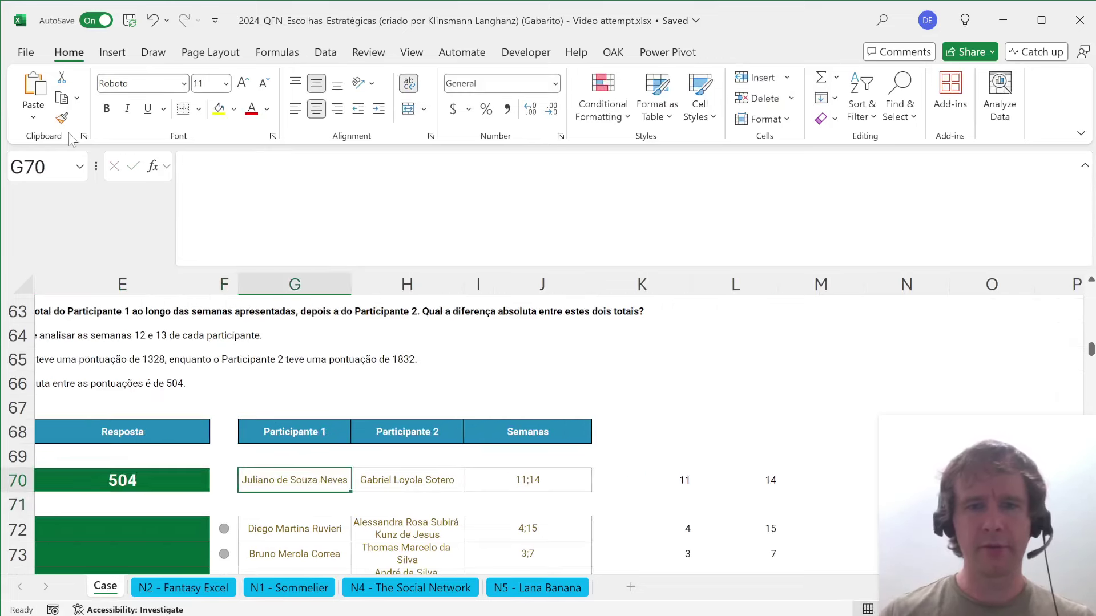
- Copy the E70 formula into the Level 2 answer cells E72:E91 and inspect the formula in E72
key("Left")
key("Left")
key("ctrl+c")
key("Down")
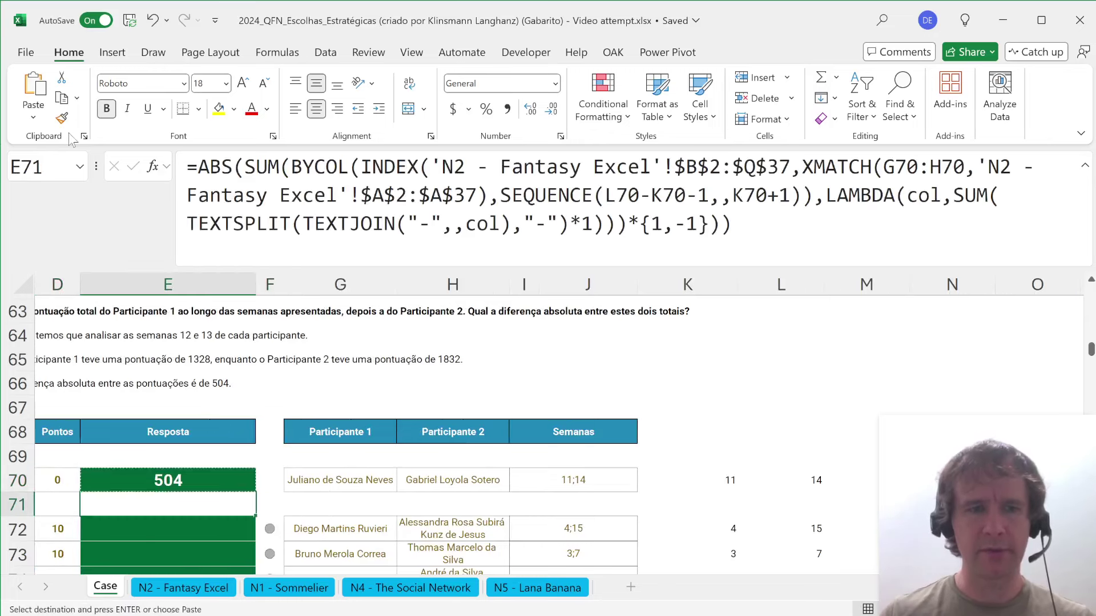
key("Down")
key("ctrl+shift+Down")
key("ctrl+v")
key("Escape")
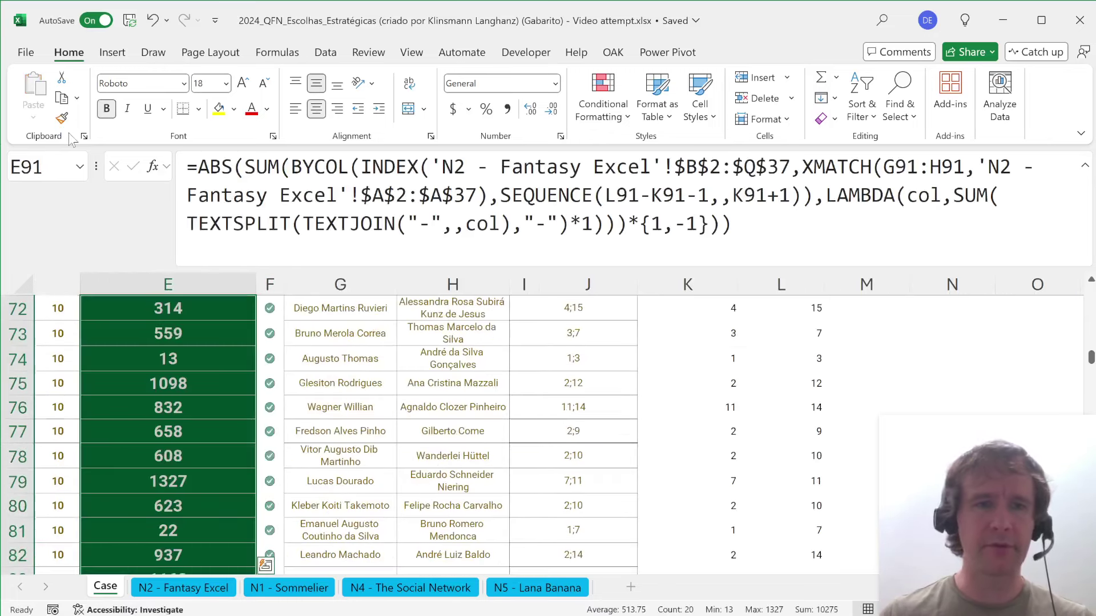
key("Return")
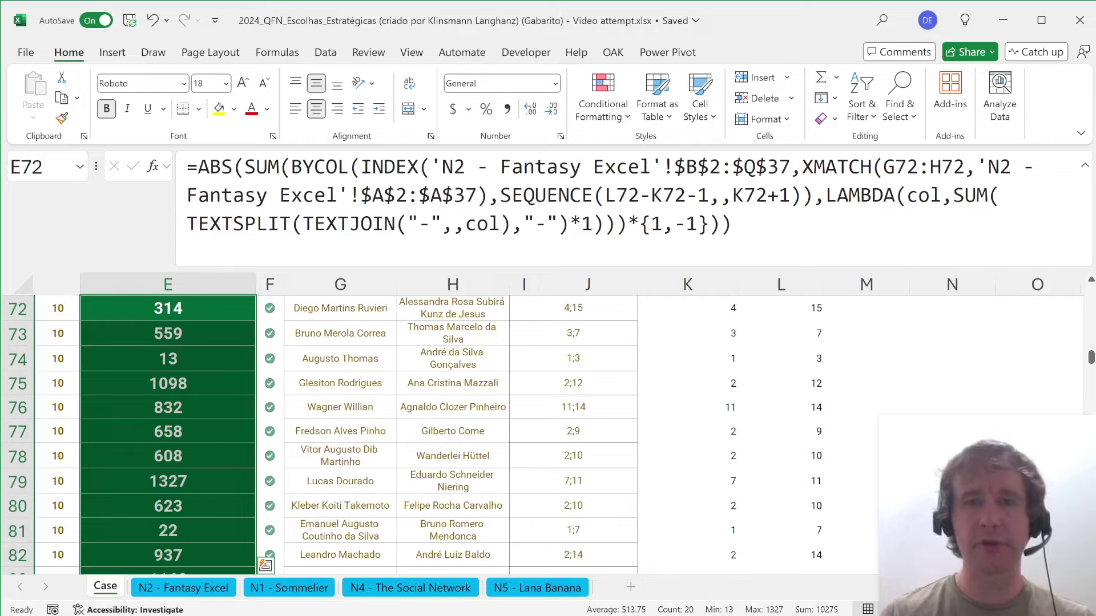
left_click(407, 167)
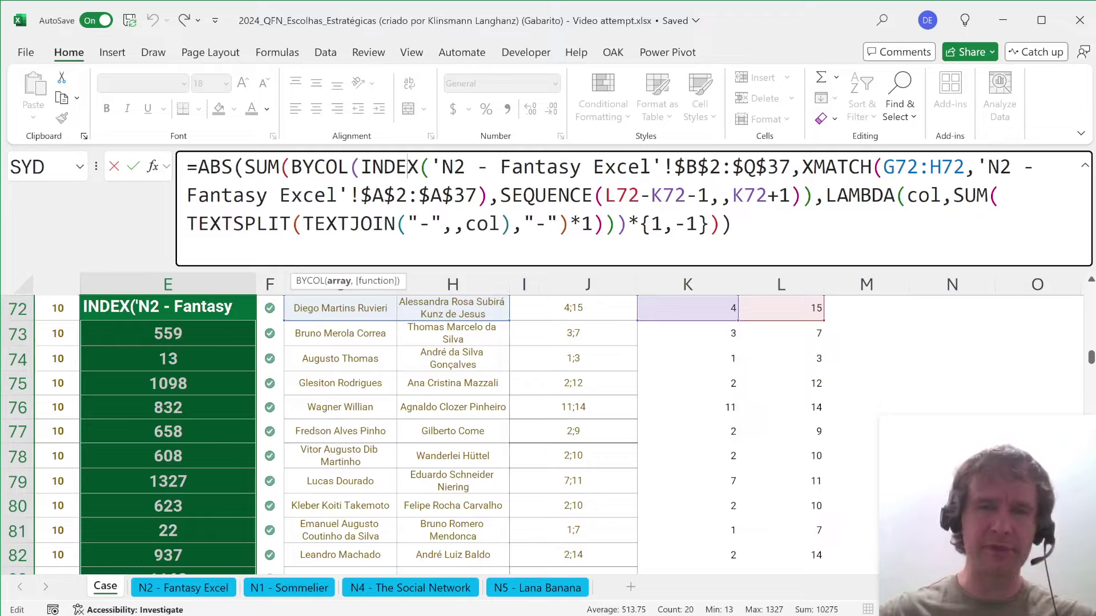
key("Escape")
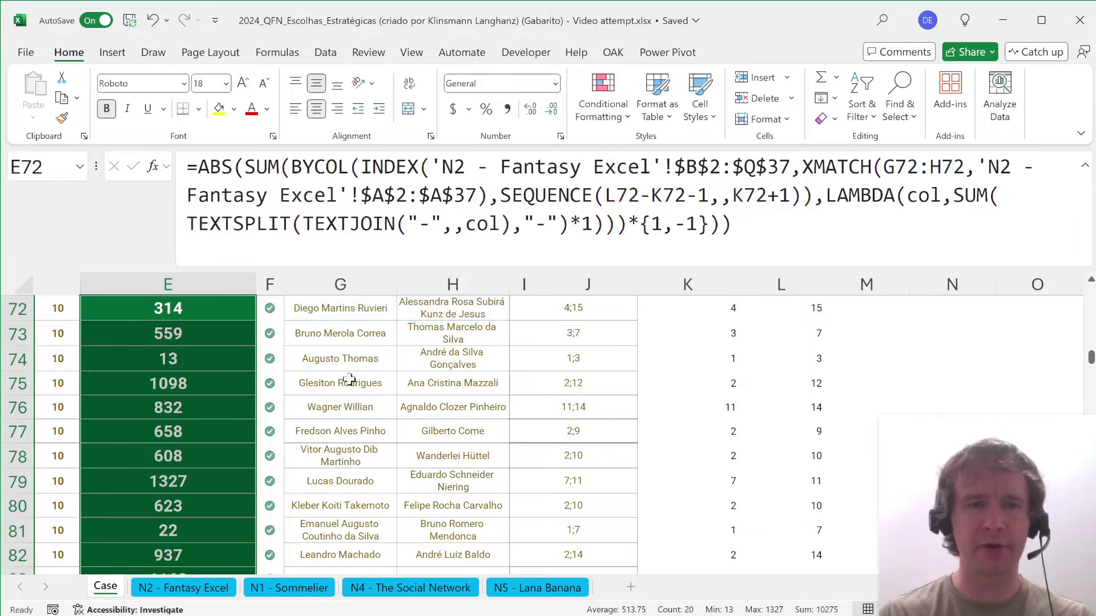
- Examine the Level 3 "Elections are Coming" instructions, the party colour and Sigla table, and the coloured rounds grid
scroll(205, 411, "down", 6)
scroll(204, 411, "down", 2)
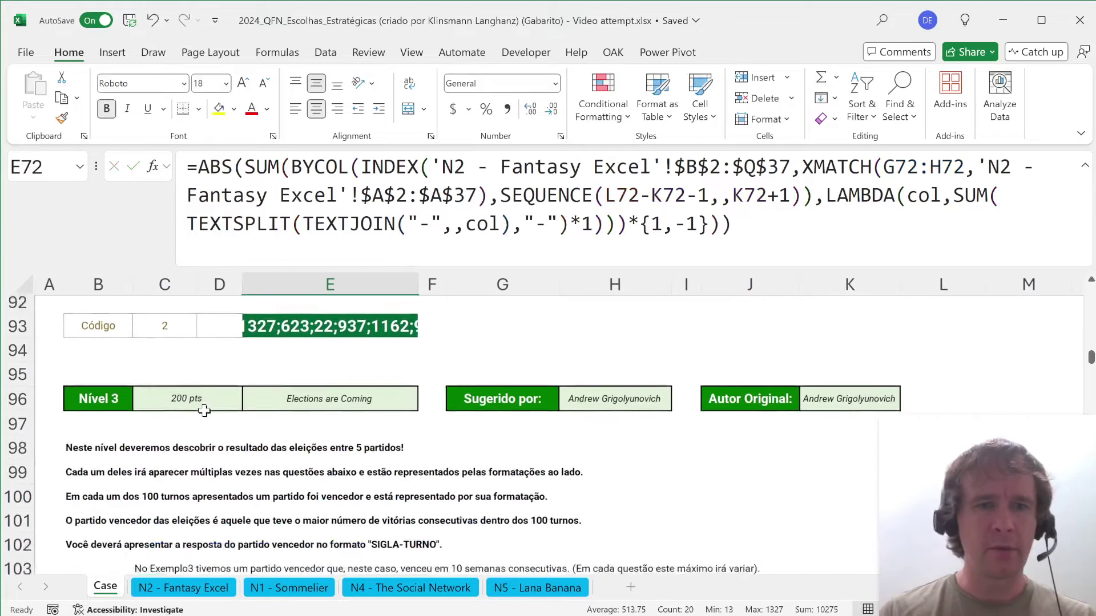
scroll(204, 409, "down", 4)
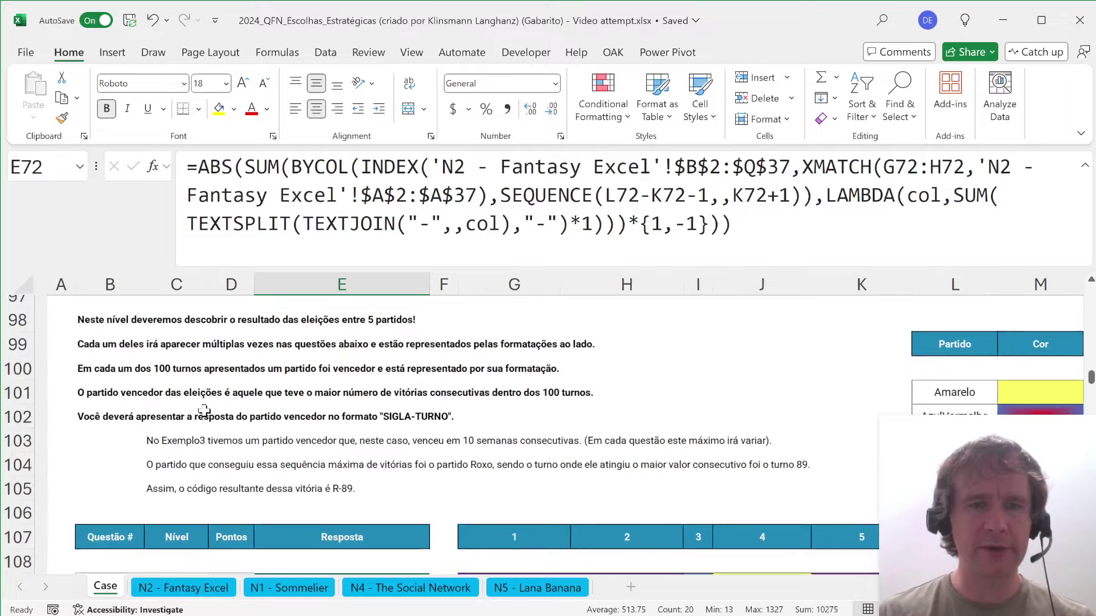
scroll(204, 411, "right", 1)
scroll(204, 411, "right", 2)
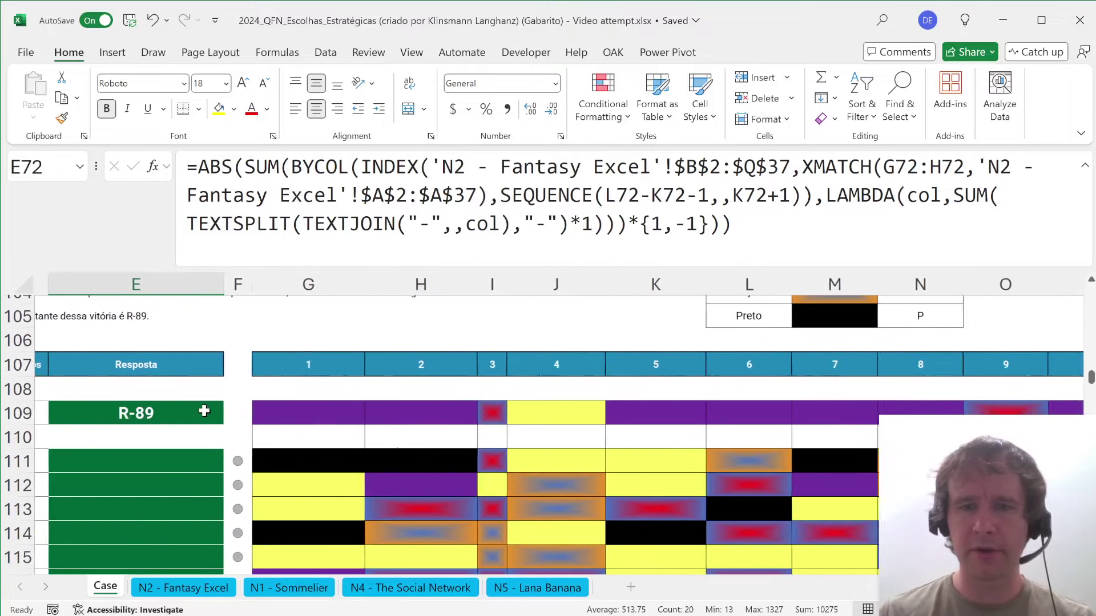
scroll(249, 408, "up", 2)
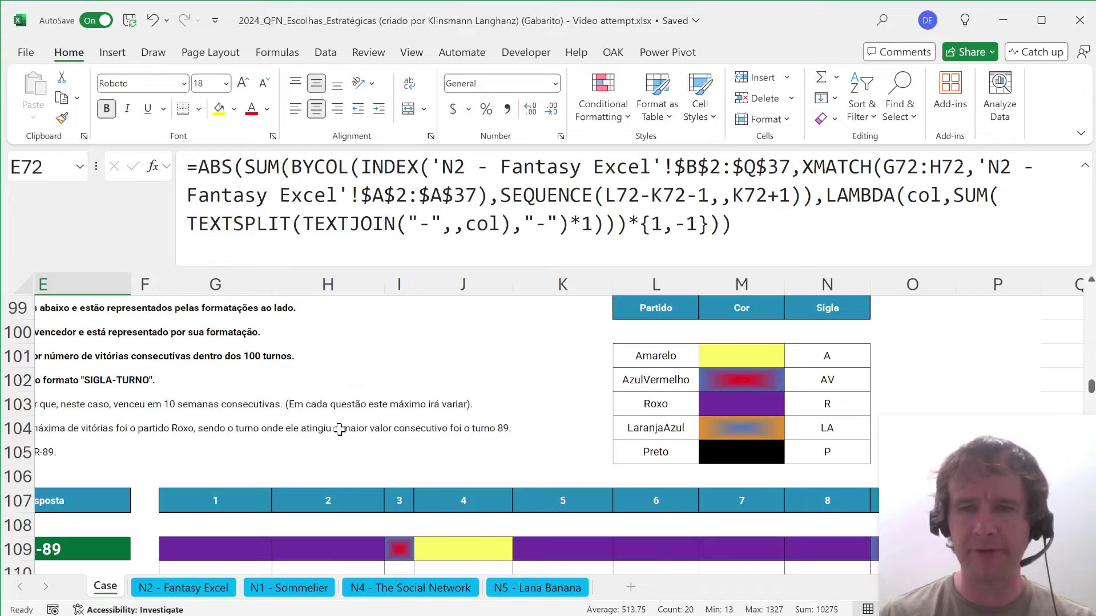
scroll(340, 429, "down", 1)
scroll(339, 430, "left", 2)
scroll(340, 429, "right", 3)
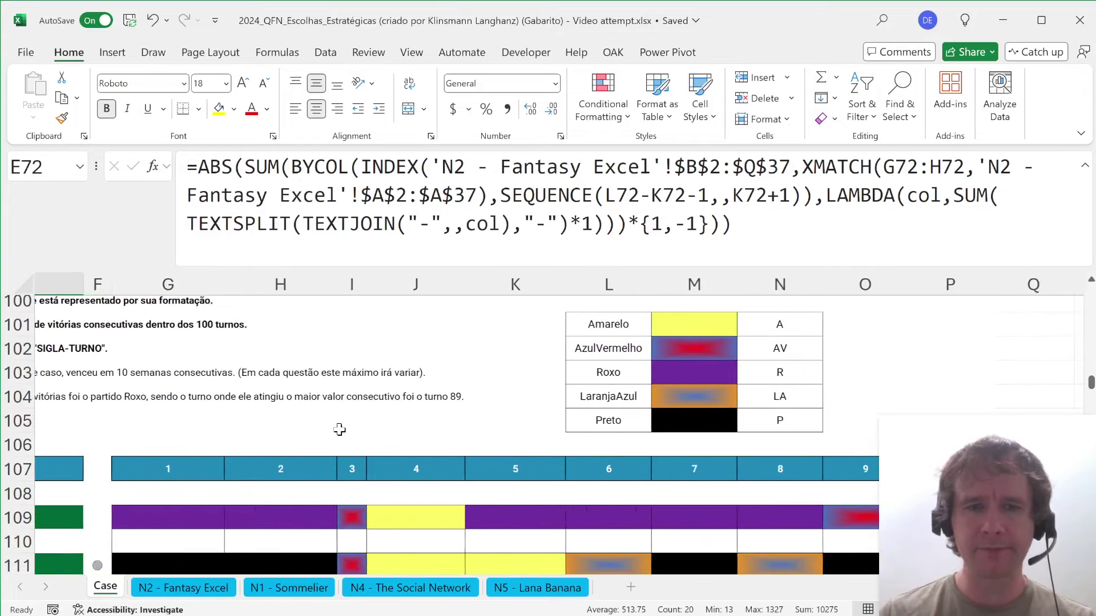
scroll(339, 429, "right", 2)
scroll(337, 431, "left", 1)
- Select the whole coloured rounds grid G109:DB130, from the example row to the last question row
left_click(169, 515)
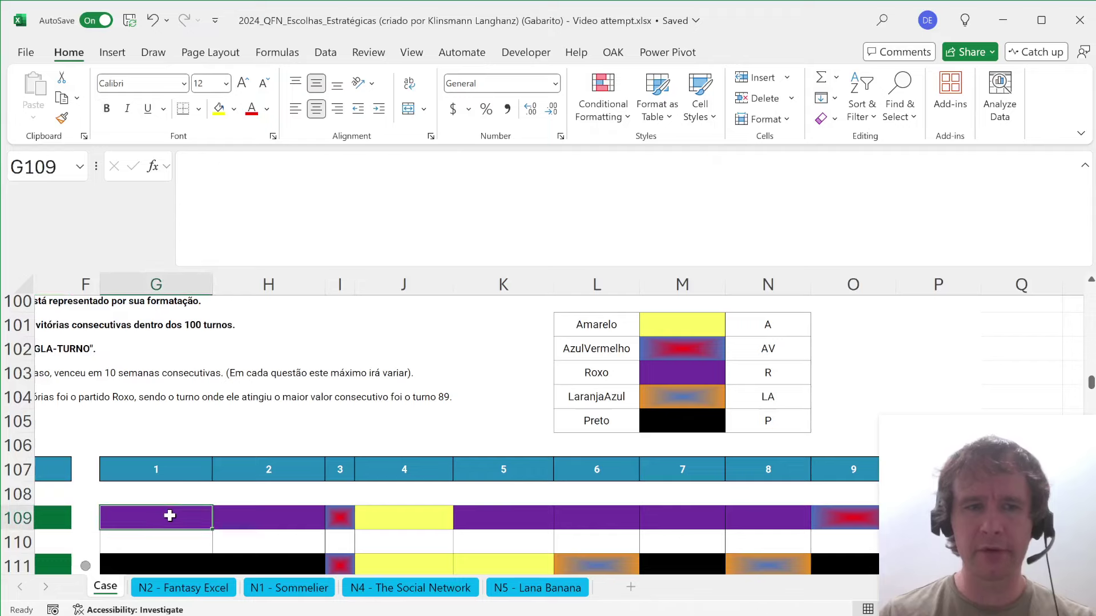
key("ctrl+shift+Down")
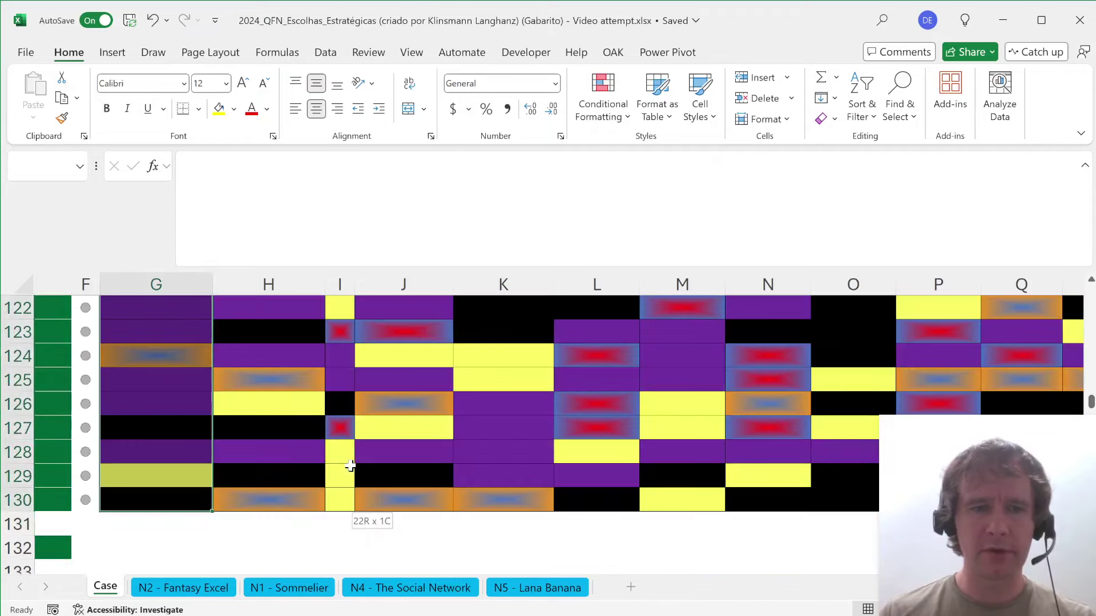
key("shift+Right")
key("shift+Right")
key("shift+Right")
key("shift+Right")
key("shift+Right")
key("shift+Right")
key("shift+Right")
key("shift+Right")
key("shift+Right")
key("shift+Right")
key("shift+Right")
key("shift+Right")
key("shift+Right")
key("shift+Right")
key("shift+Right")
key("shift+Right")
key("shift+Right")
key("shift+Right")
key("shift+Right")
key("shift+Right")
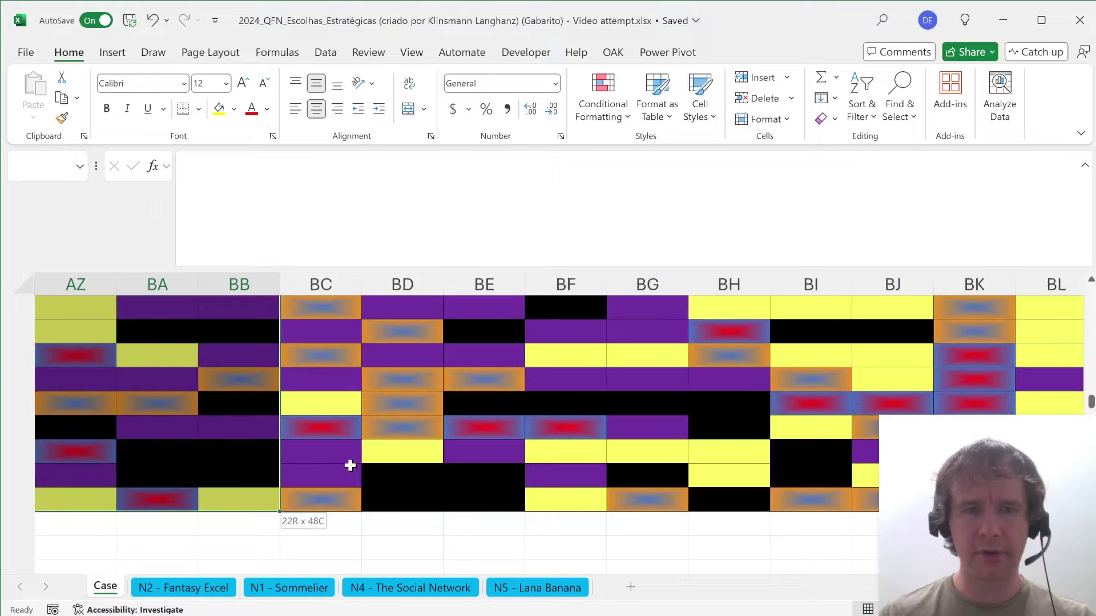
key("shift+Right")
key("shift+Right")
key("shift+Right")
key("shift+Right")
key("shift+Right")
key("shift+Right")
key("shift+Right")
key("shift+Right")
key("shift+Right")
key("shift+Right")
key("shift+Right")
key("shift+Right")
key("shift+Right")
key("shift+Right")
key("shift+Right")
key("shift+Right")
key("shift+Right")
key("shift+Right")
key("shift+Right")
key("shift+Right")
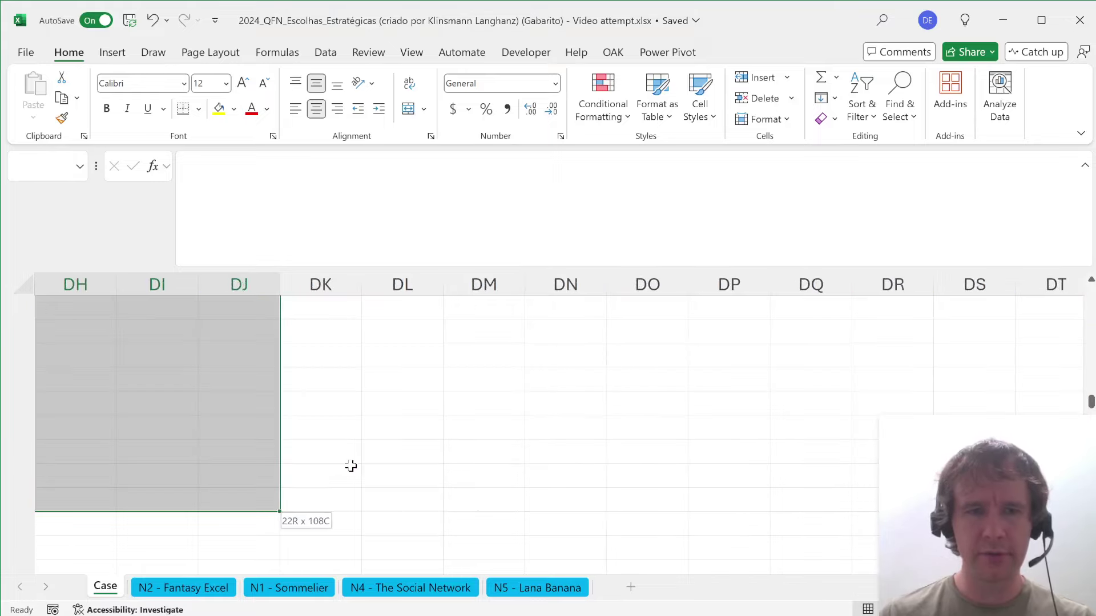
key("shift+Left")
key("shift+Left")
key("shift+Left")
key("shift+Left")
key("shift+Left")
key("shift+Left")
key("shift+Left")
key("shift+Left")
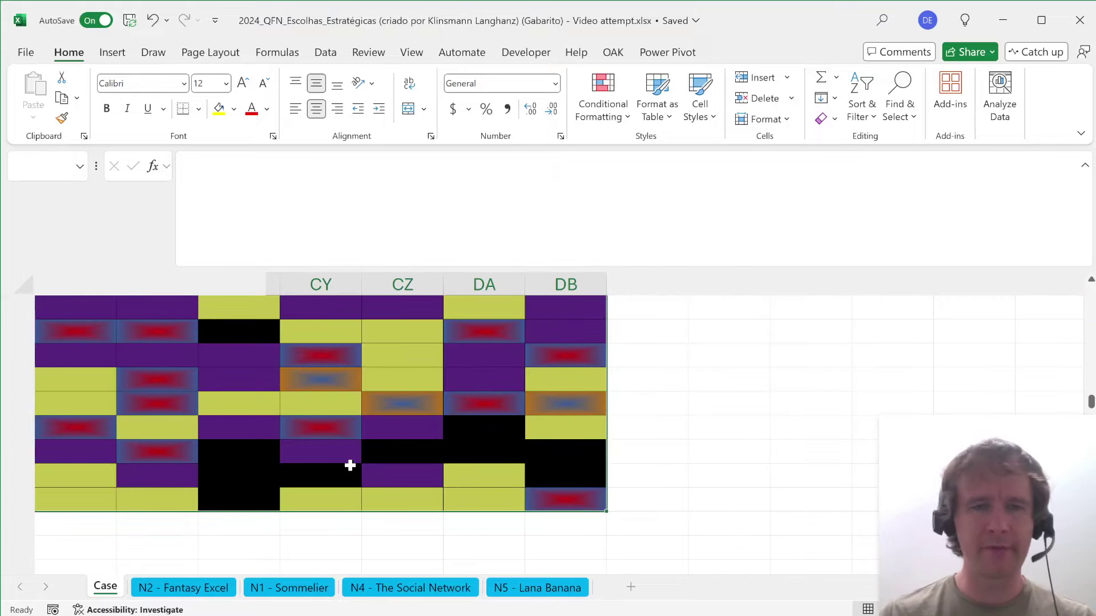
key("ctrl+BackSpace")
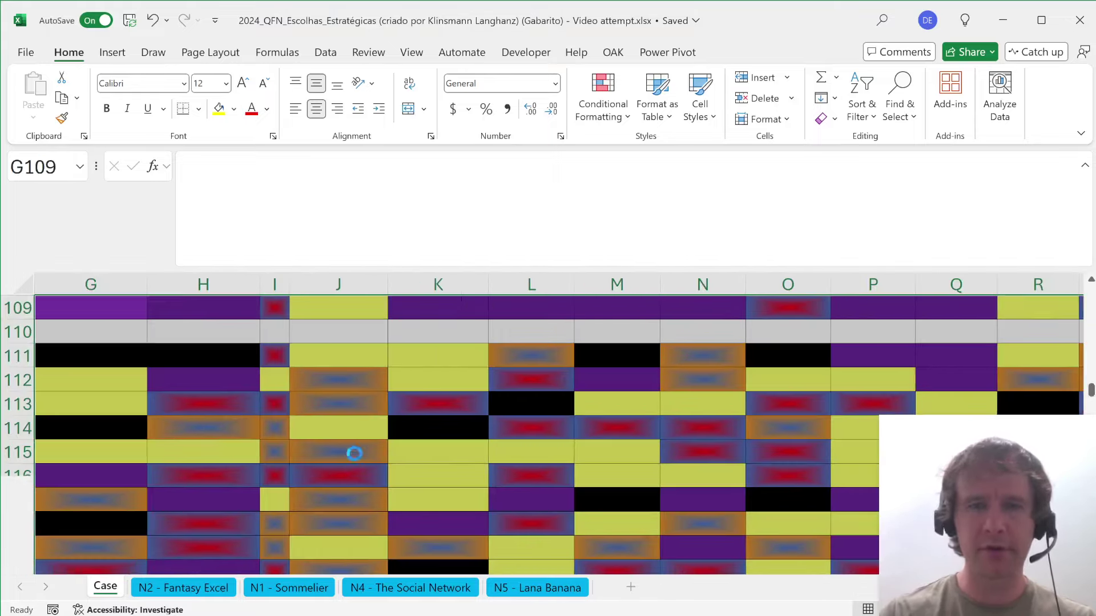
- Open the Esports macros.xlsb workbook with its macros enabled
key("ctrl+o")
left_click(476, 282)
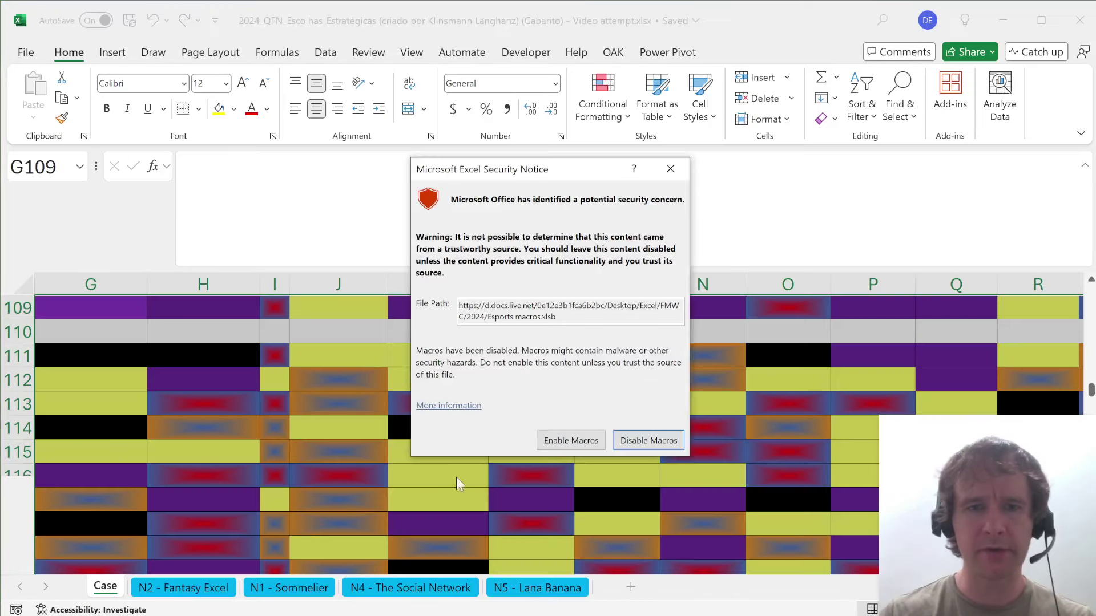
left_click(559, 445)
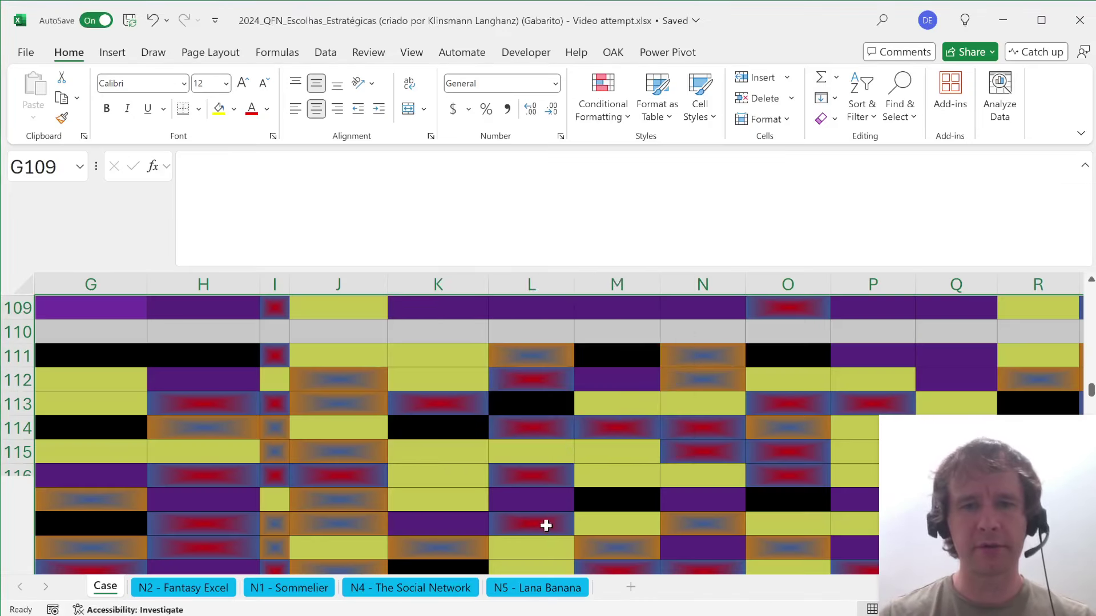
key("alt+F8")
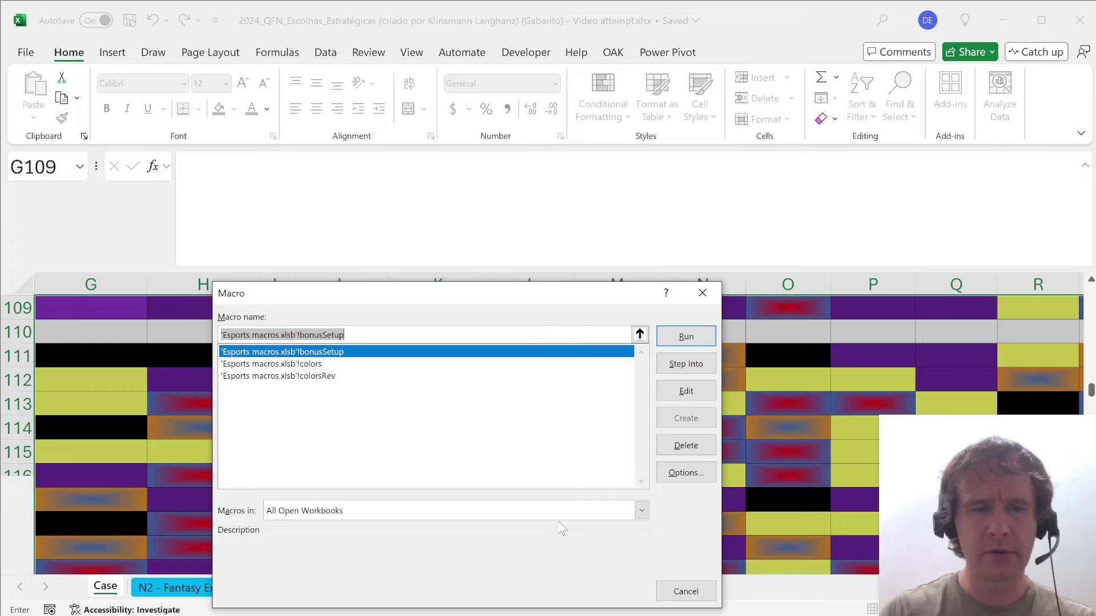
key("Escape")
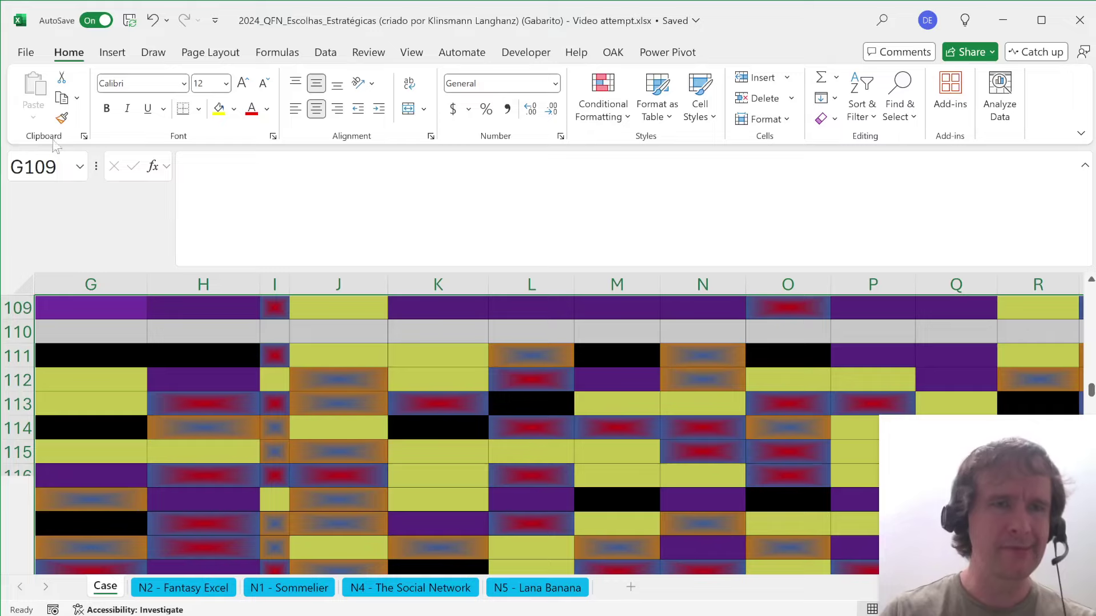
left_click(48, 166)
type("V")
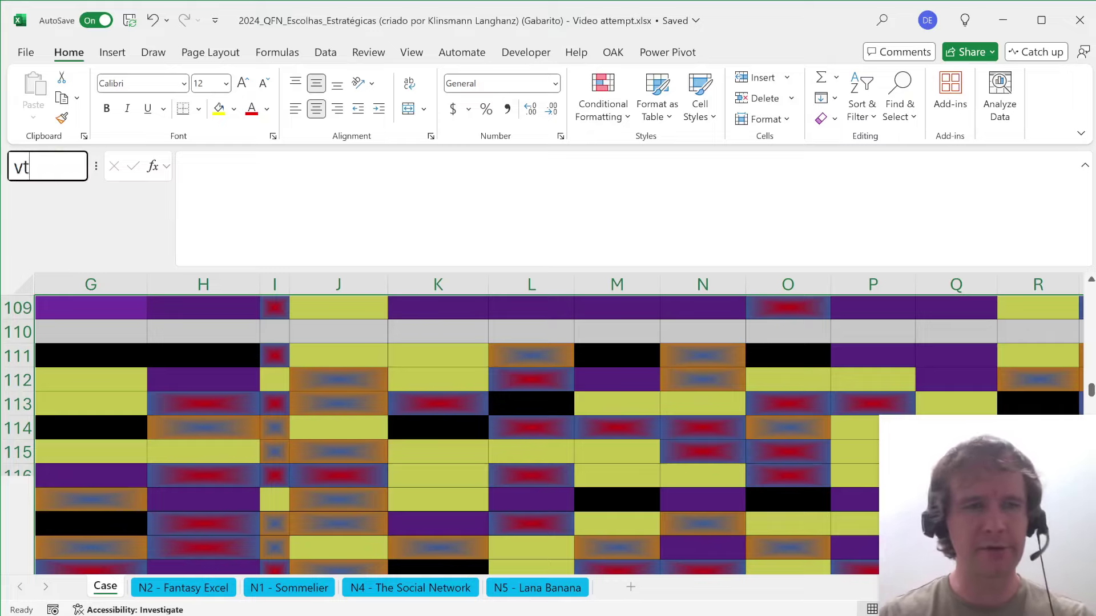
key("Escape")
- Run the colors macro from Esports macros.xlsb on the selected rounds grid
key("alt+F8")
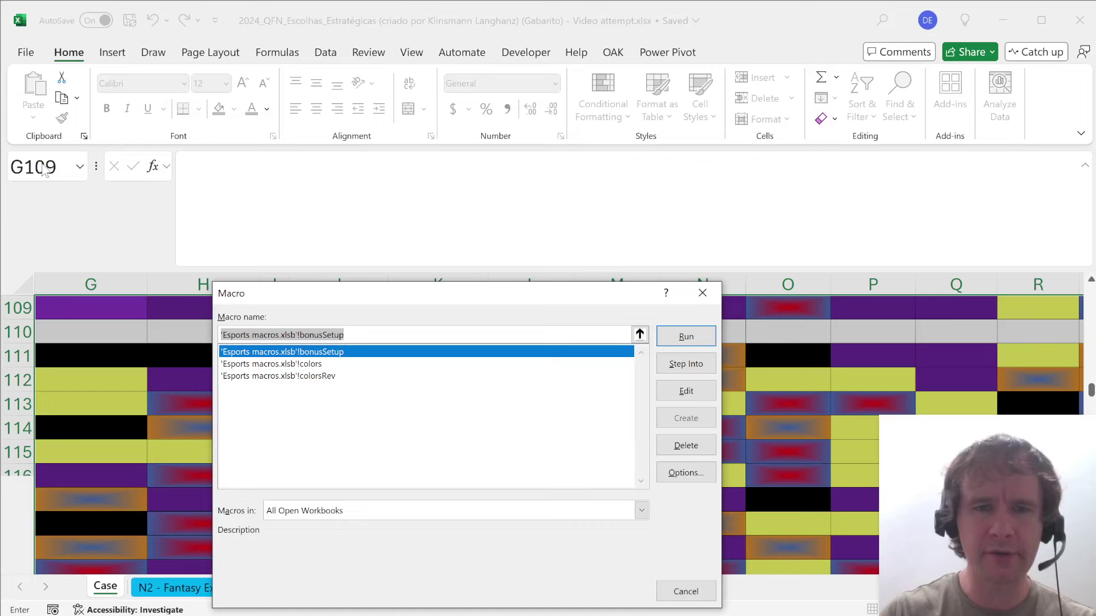
key("Down")
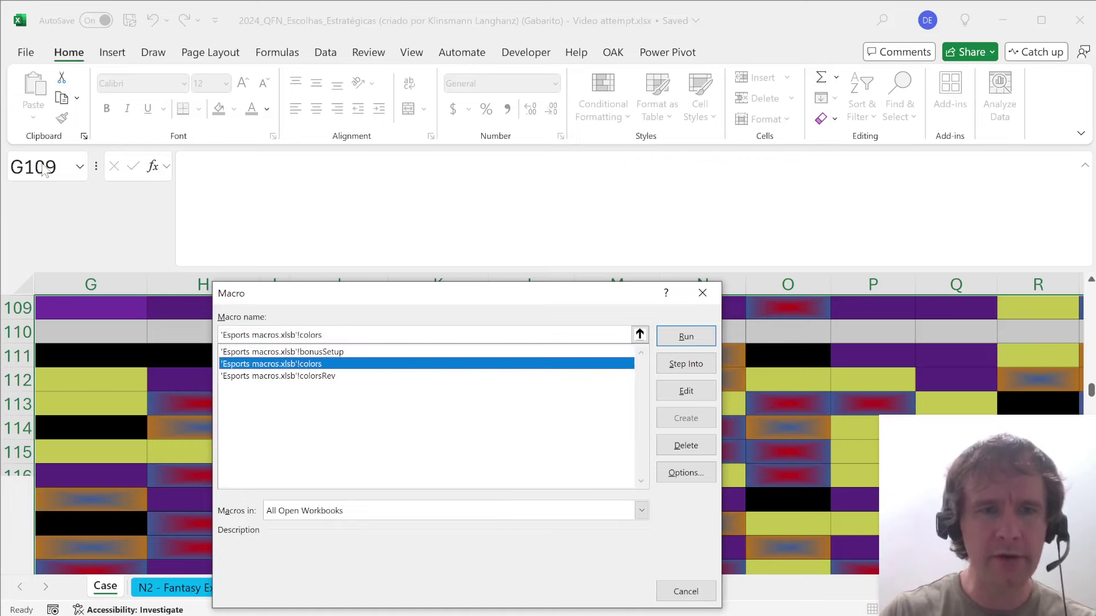
key("Return")
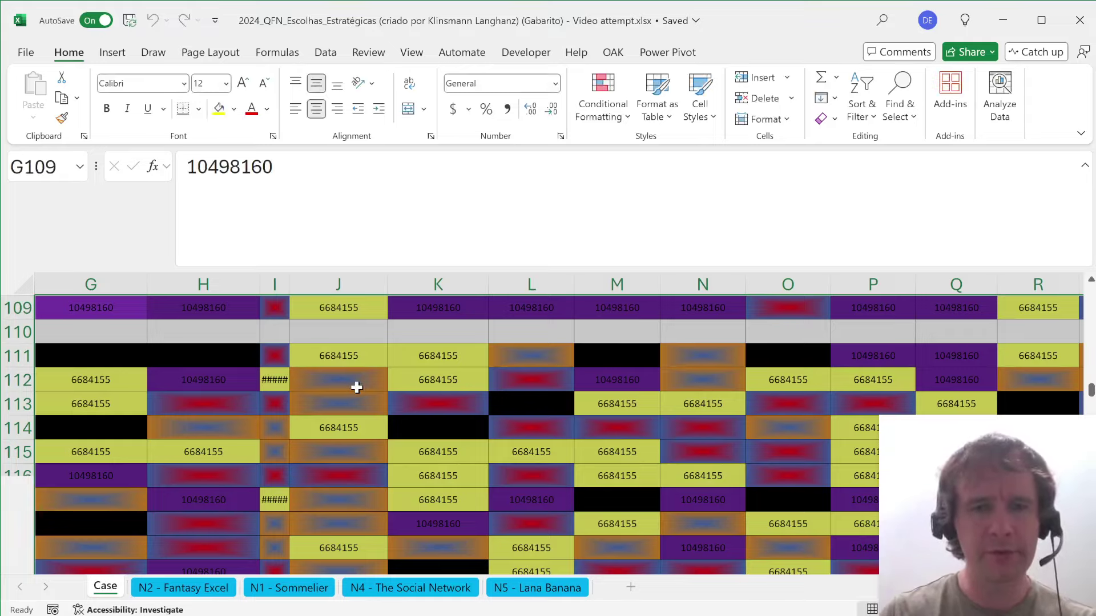
- Examine the contents of I111 and G109 in the rounds grid and the gradient fills in the party colour table
left_click(278, 355)
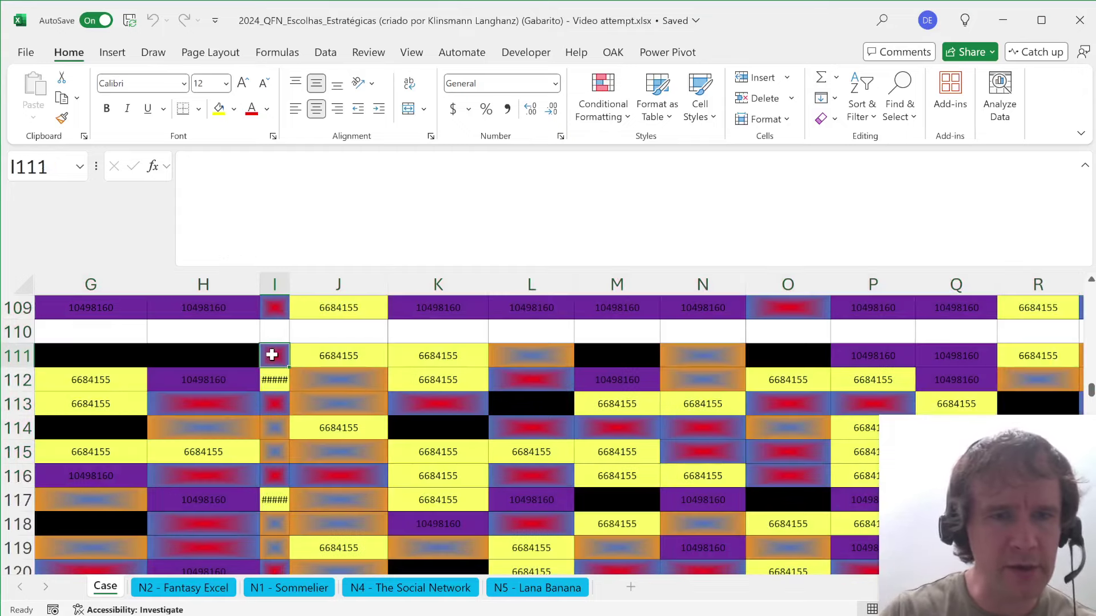
scroll(359, 355, "left", 3)
scroll(366, 355, "up", 1)
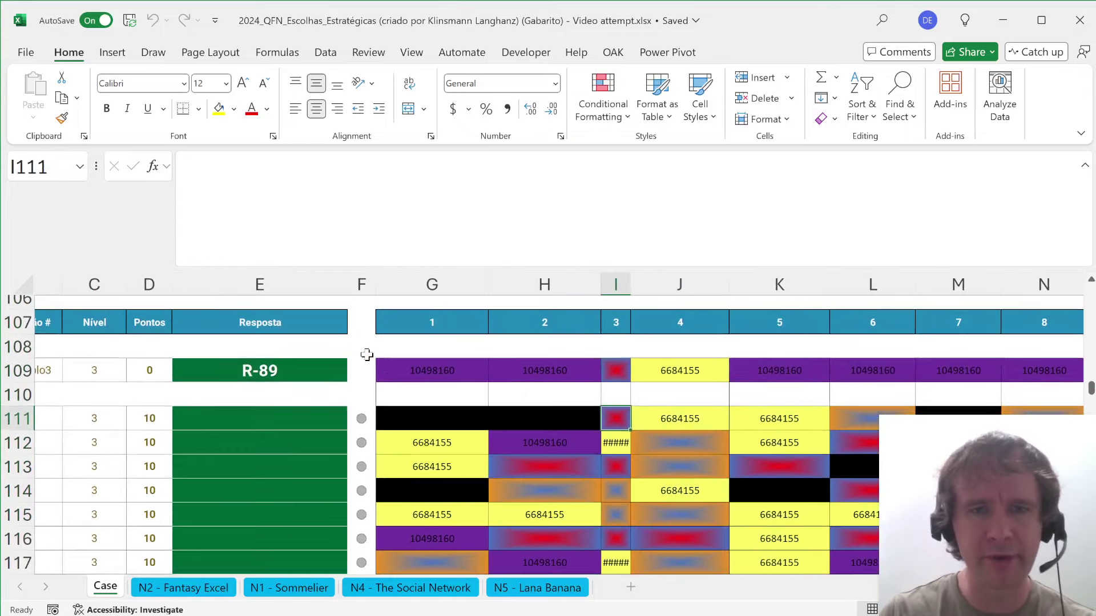
left_click(435, 369)
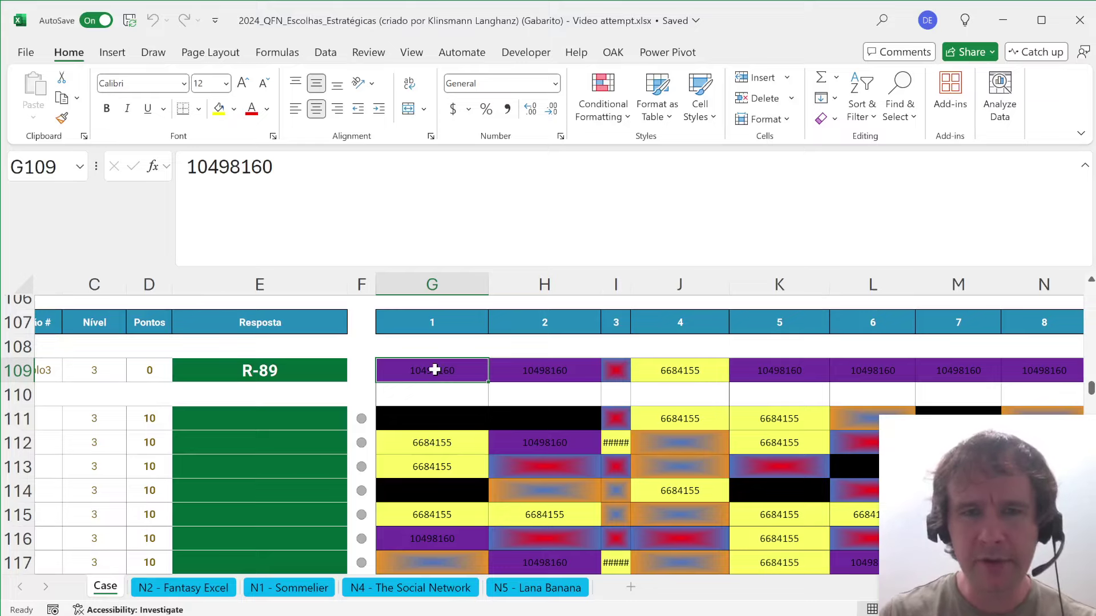
key("ctrl+c")
key("Right")
key("Up")
key("Right")
key("Up")
key("Up")
key("Up")
key("Right")
key("Right")
key("Right")
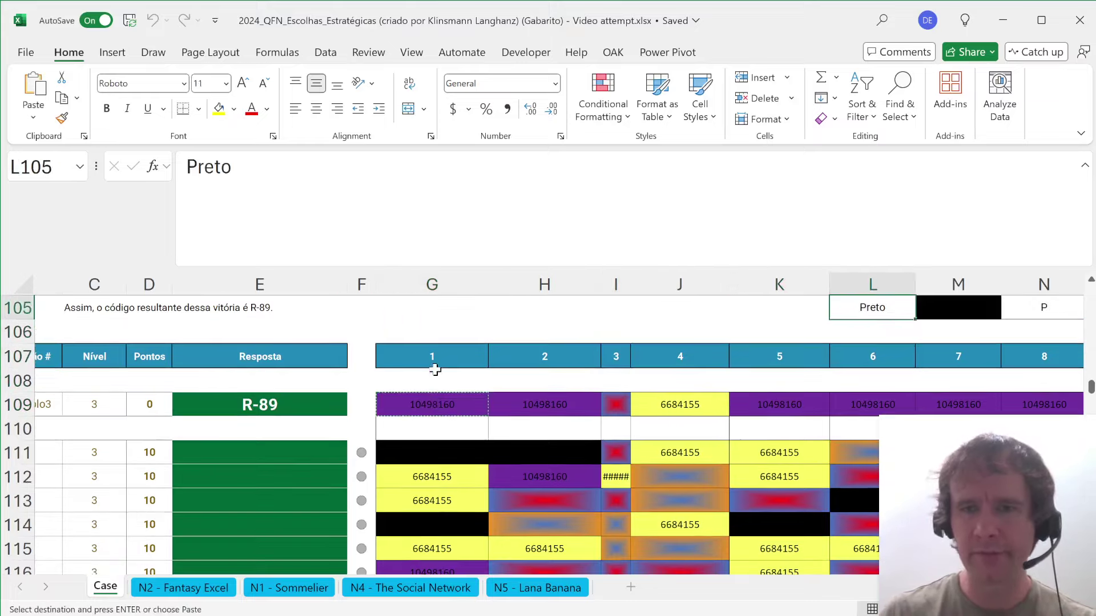
key("Right")
key("Right")
key("Right")
key("Up")
key("Up")
key("Up")
key("Left")
key("Up")
key("Left")
key("Down")
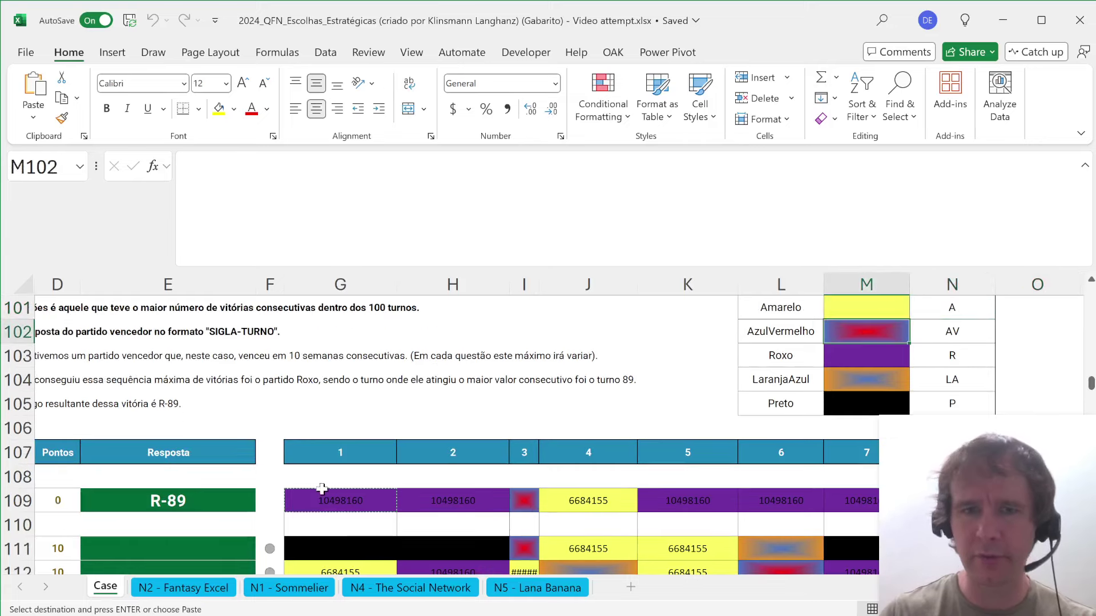
- Set up Find and Replace to match the blue-red gradient format of cell I109 and replace with 2
left_click(342, 503)
key("shift+Right")
key("shift+Right")
key("shift+Right")
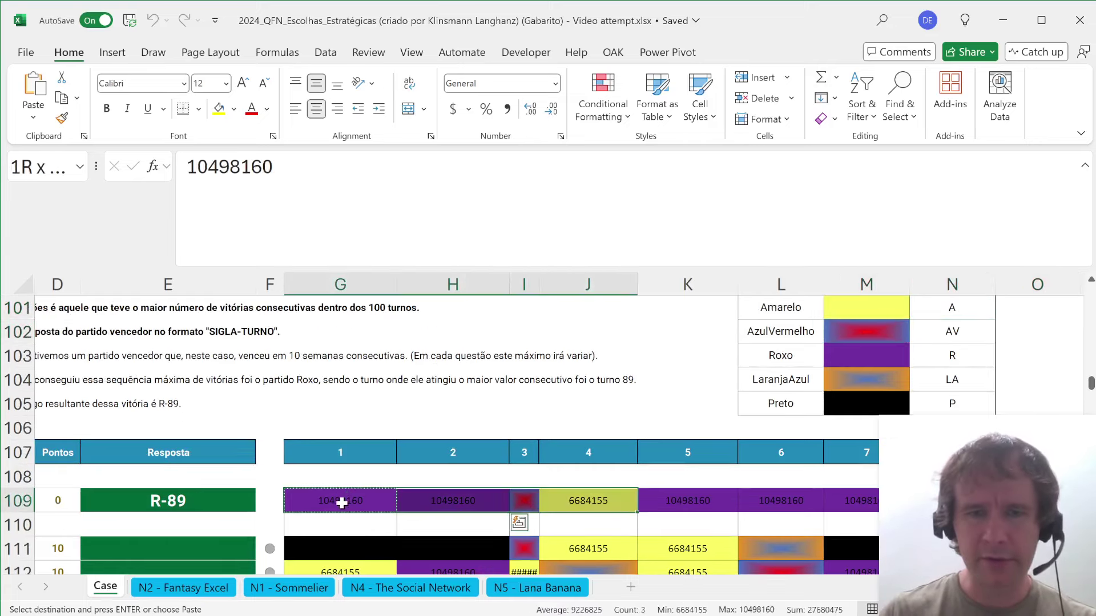
left_click(341, 503)
key("ctrl+h")
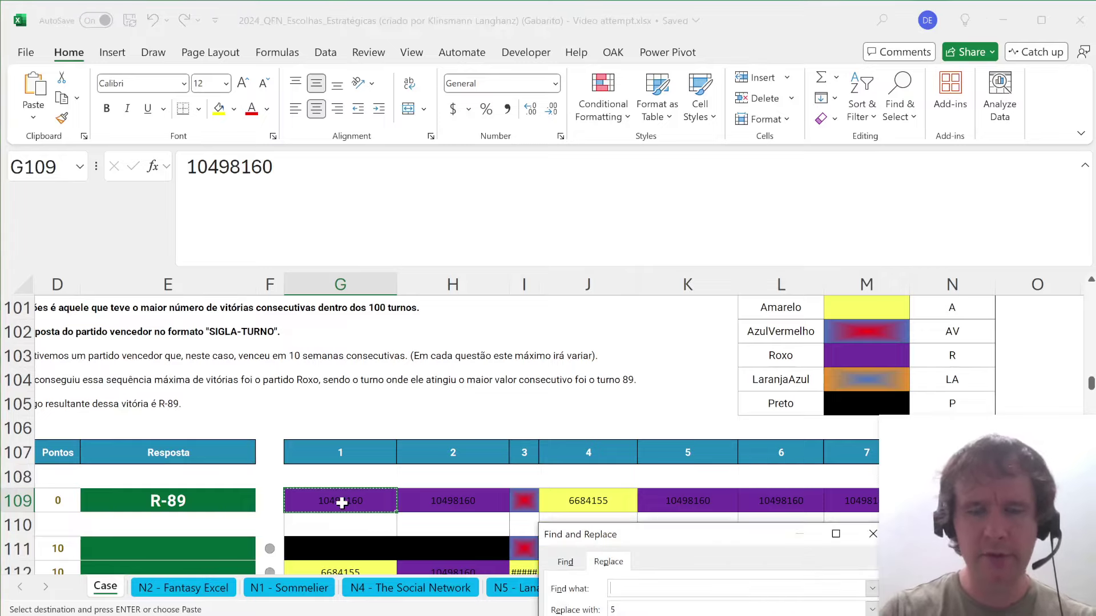
left_click_drag(734, 543, 378, 315)
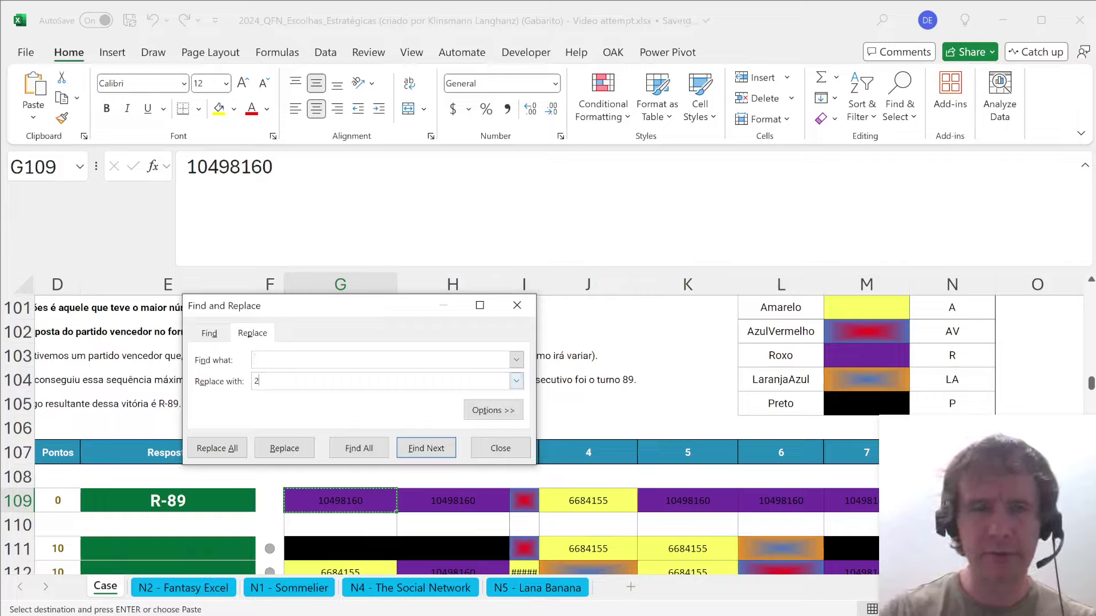
left_click(493, 410)
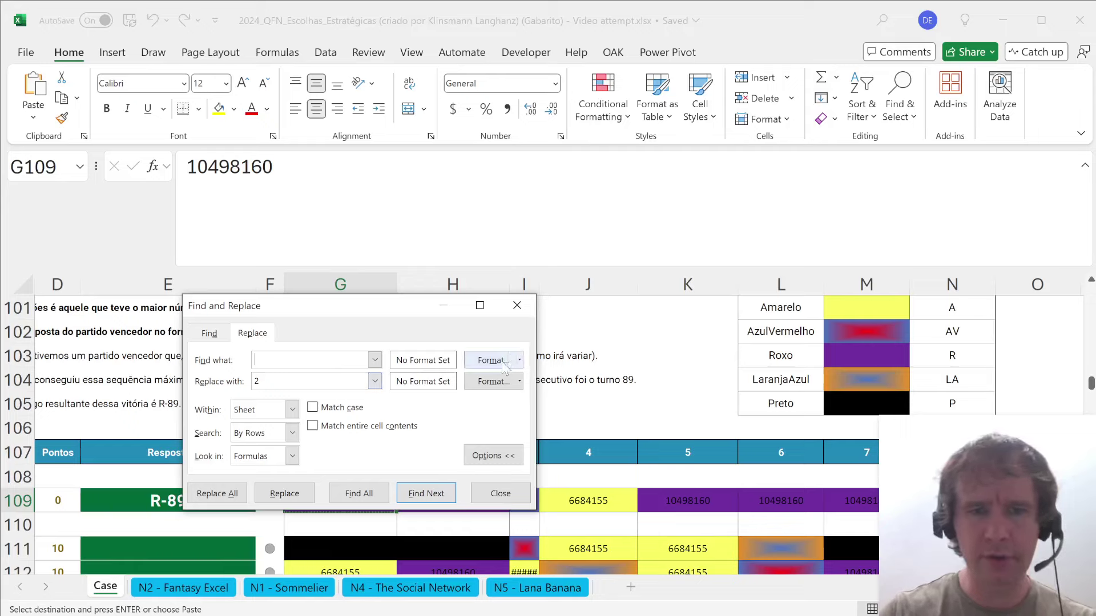
left_click(519, 361)
left_click(534, 404)
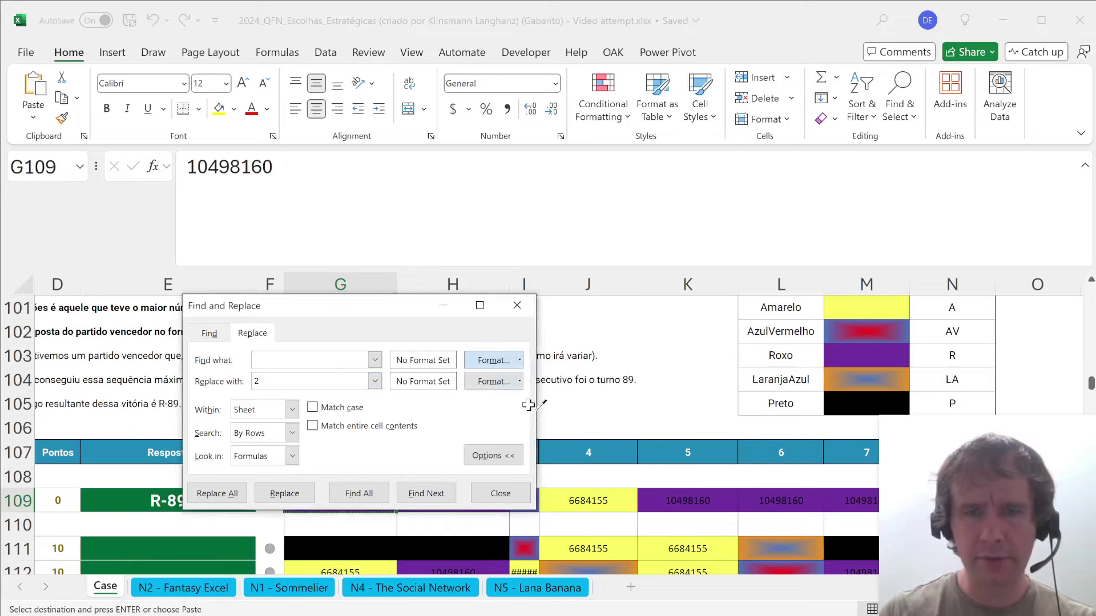
left_click(524, 500)
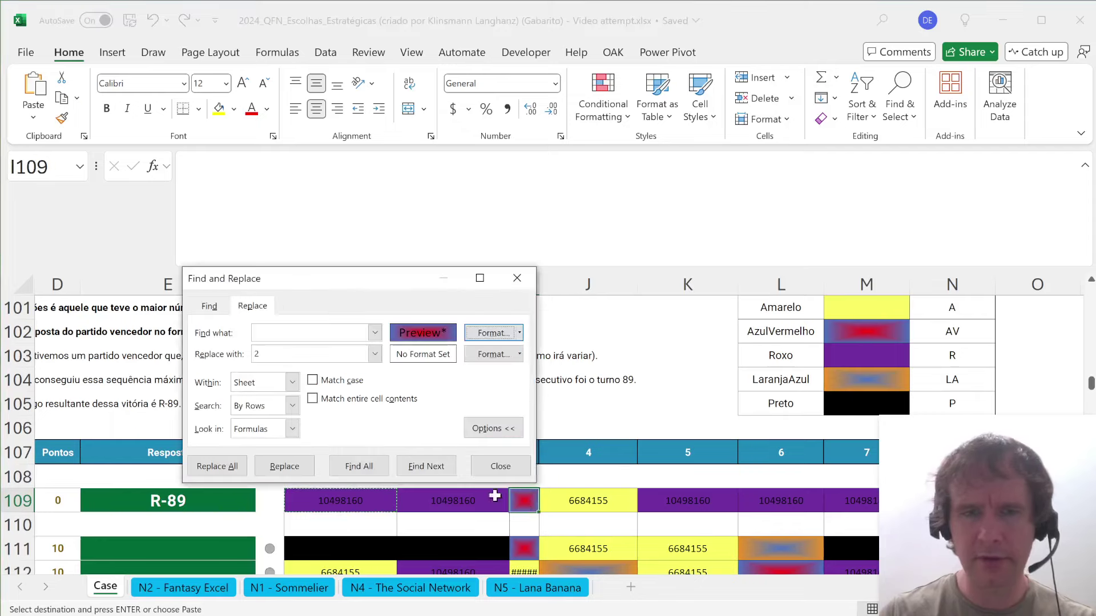
- Select the rounds grid from G109 to column DB and replace all its blue-red gradient cells with 2
left_click(321, 497)
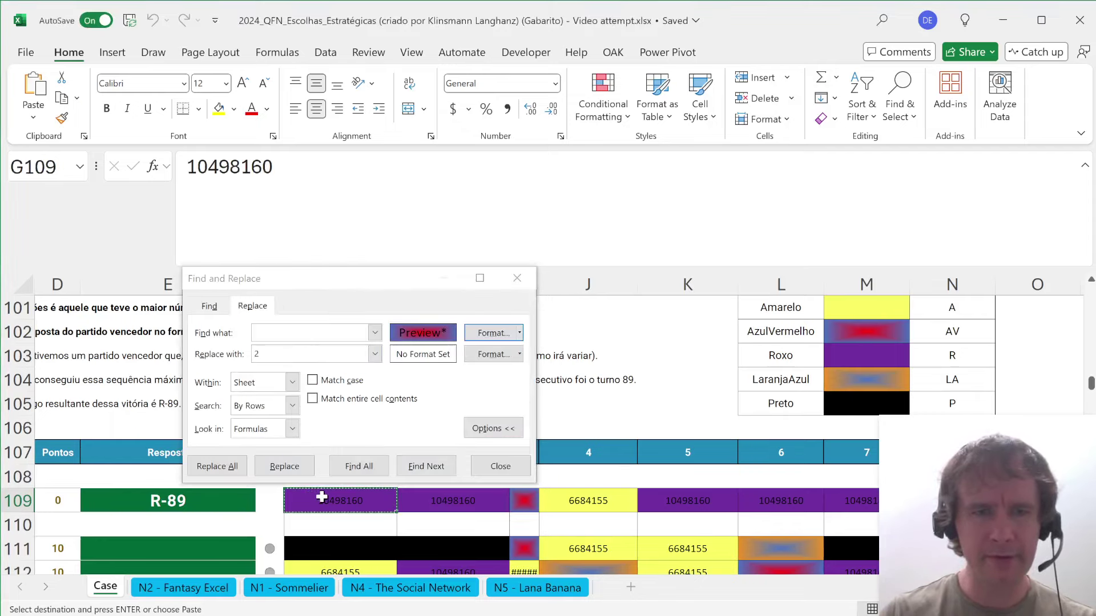
scroll(319, 497, "down", 8)
left_click_drag(321, 498, 322, 497)
scroll(323, 497, "right", 20)
key("ctrl+v")
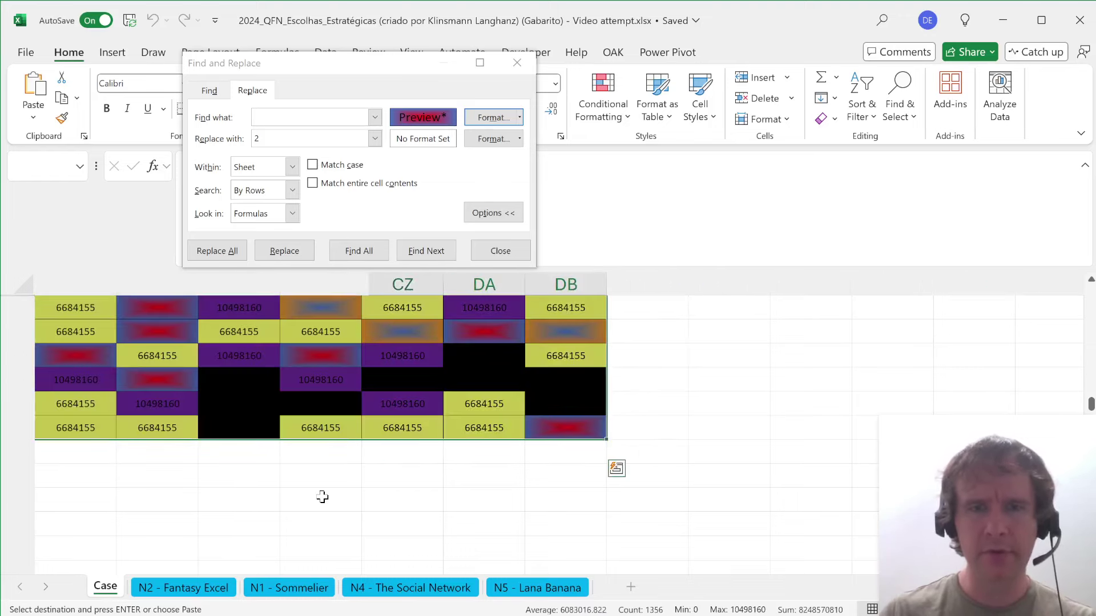
key("alt+a")
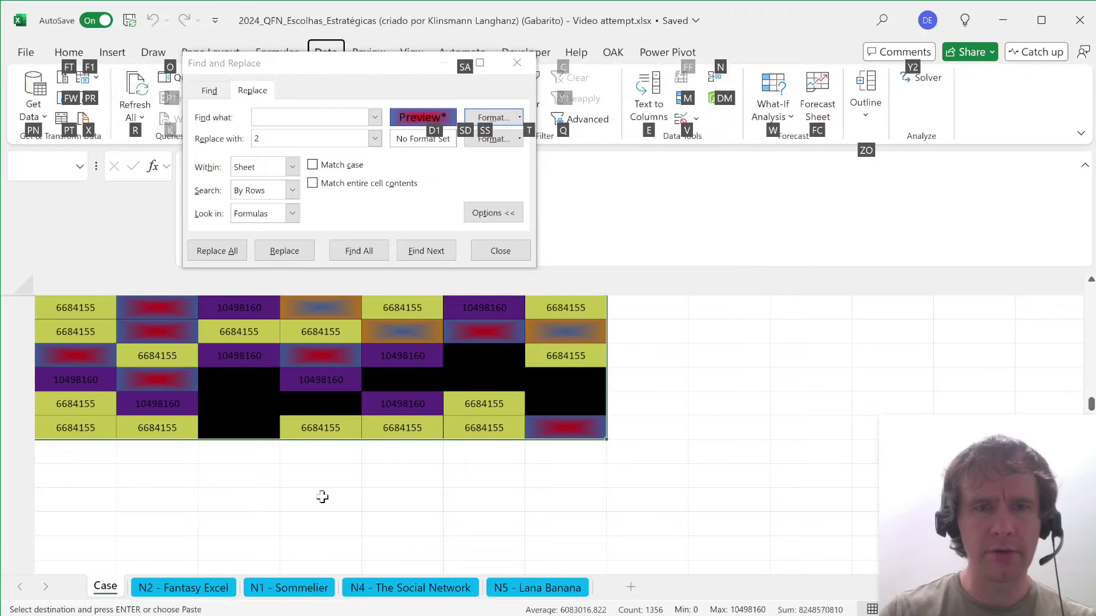
key("alt+a")
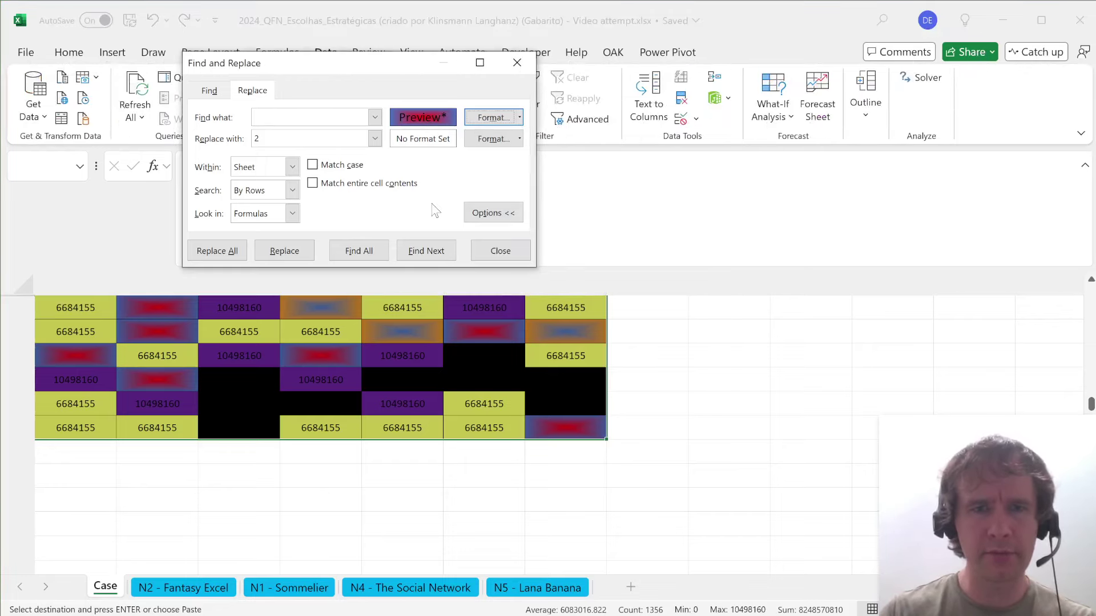
key("Return")
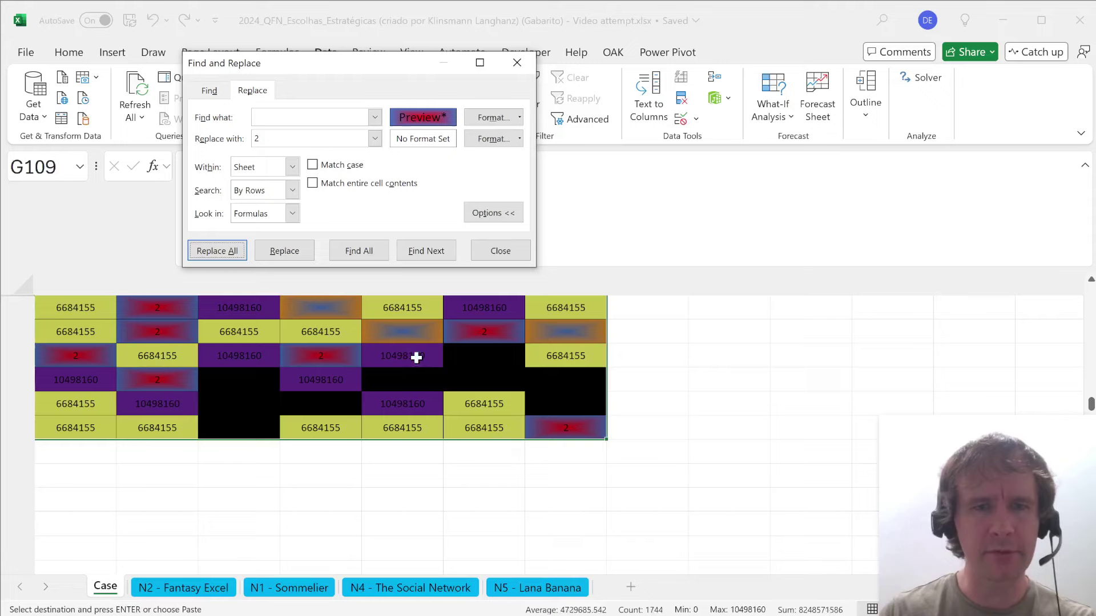
key("Escape")
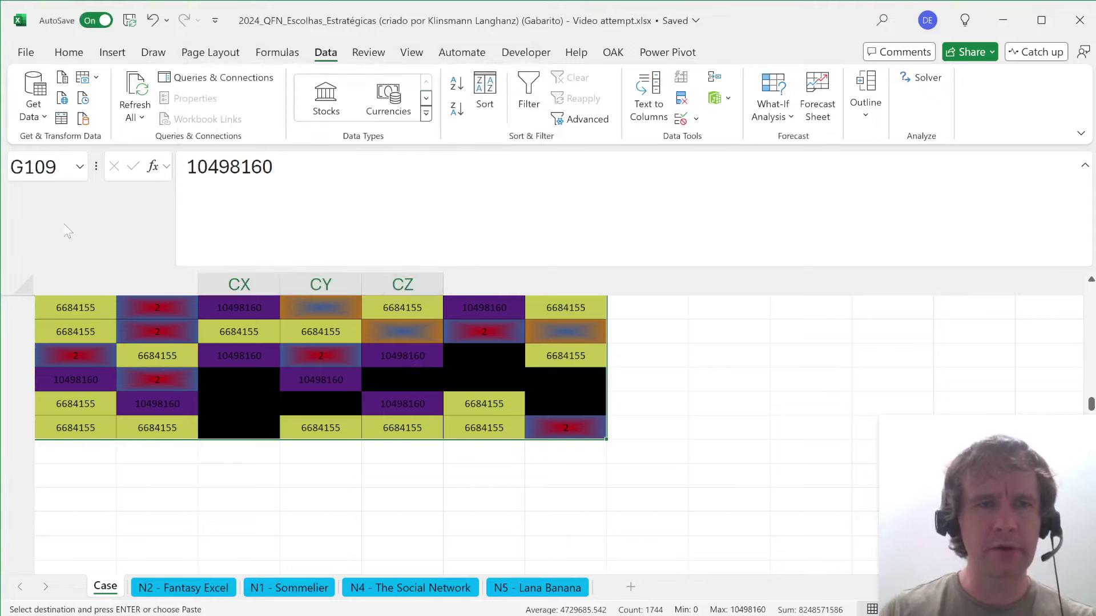
- Name the selected rounds grid vts
left_click(43, 167)
type("vts")
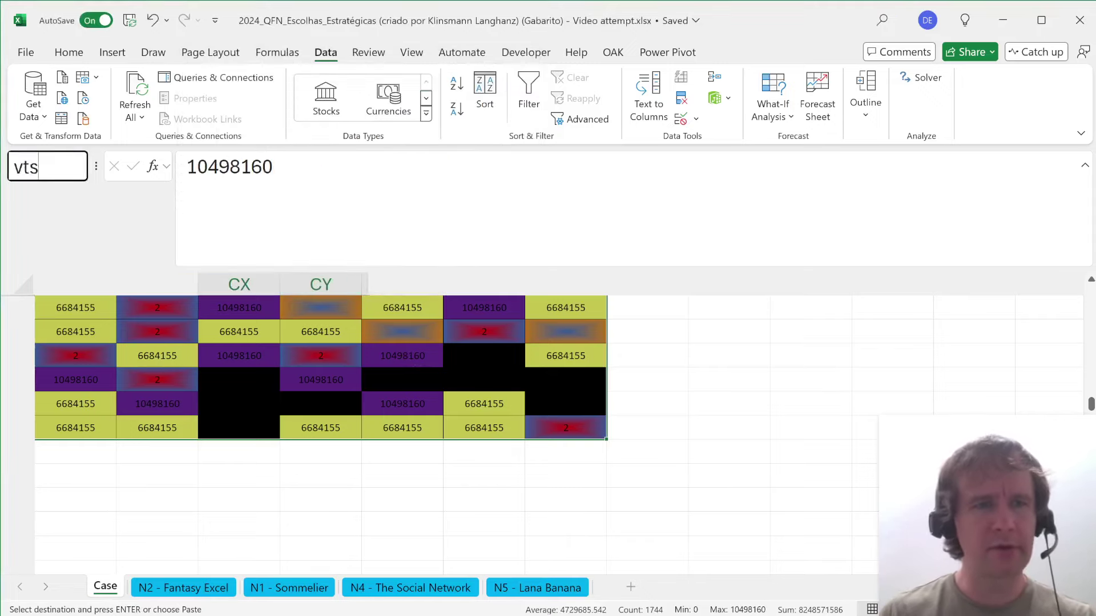
key("Return")
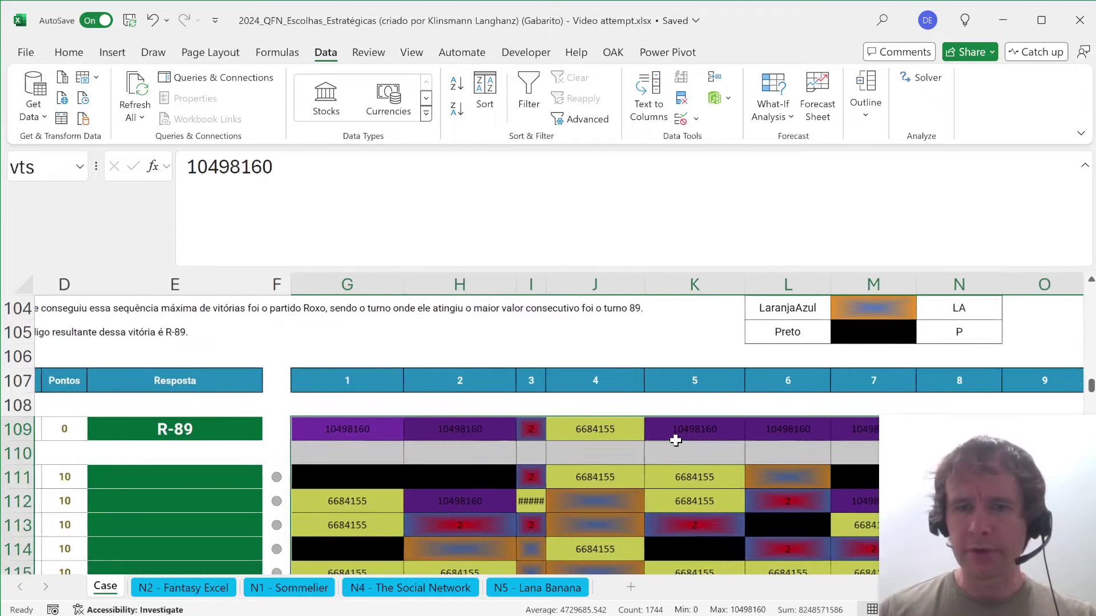
- Set the Find and Replace search format to match the orange-blue gradient of cell L111
scroll(676, 440, "right", 3)
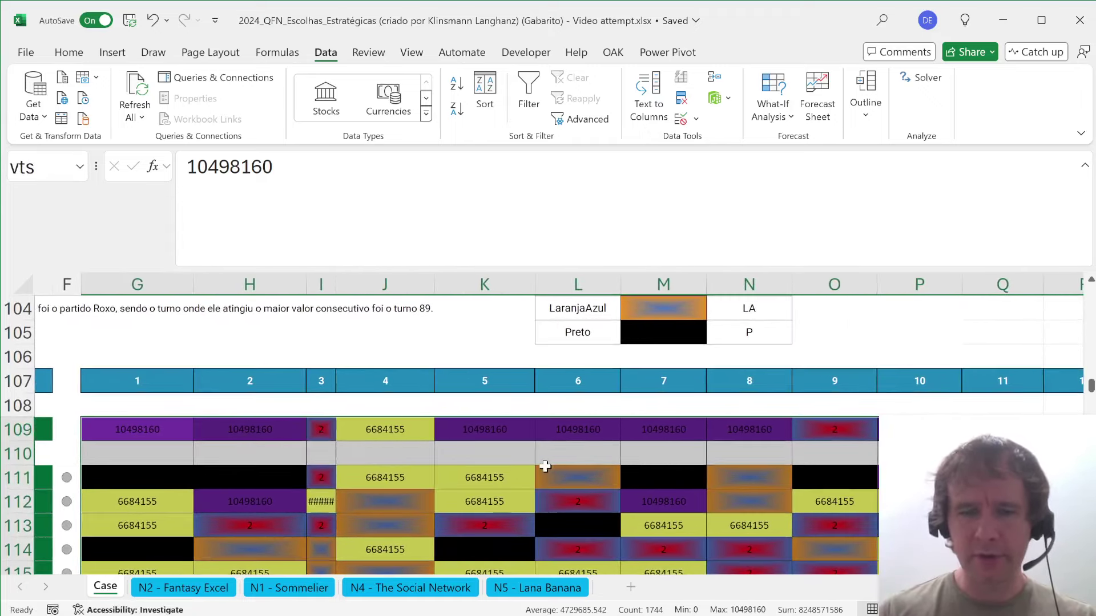
key("ctrl+h")
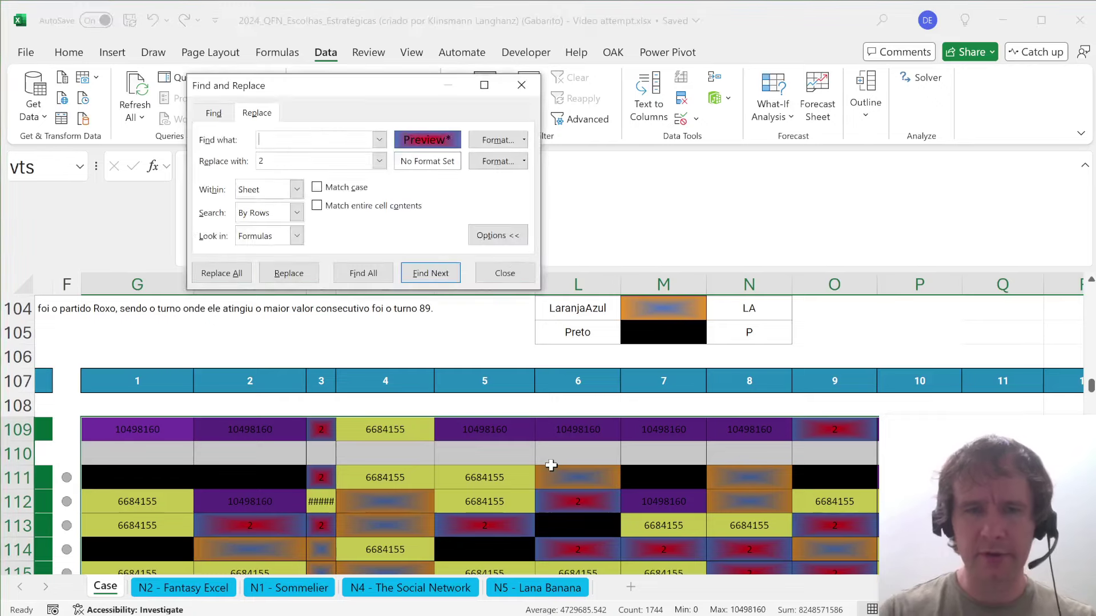
left_click(524, 141)
left_click(531, 194)
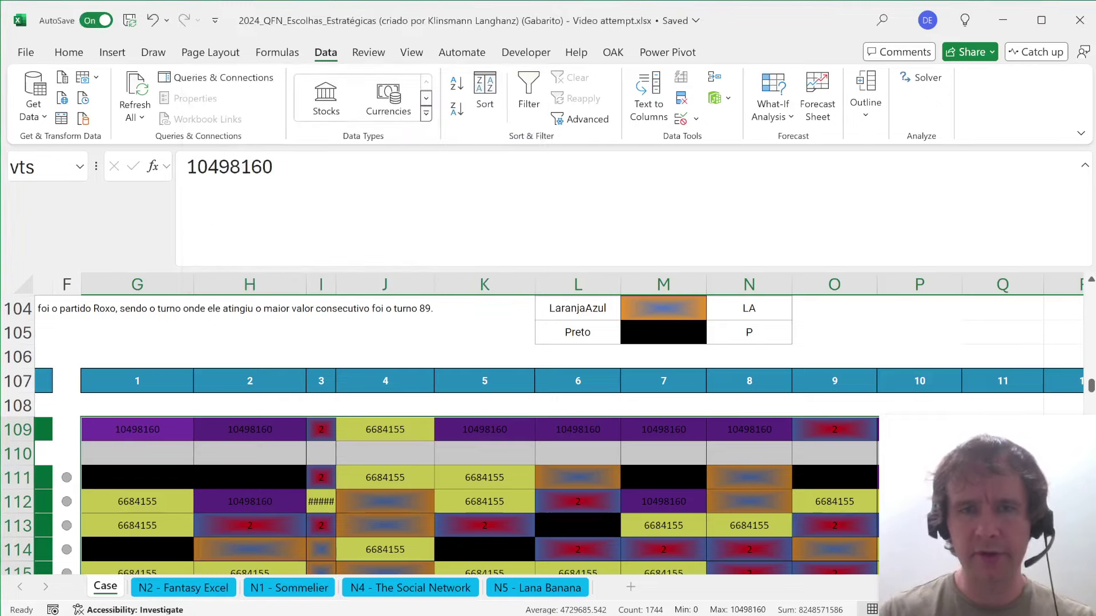
left_click(593, 477)
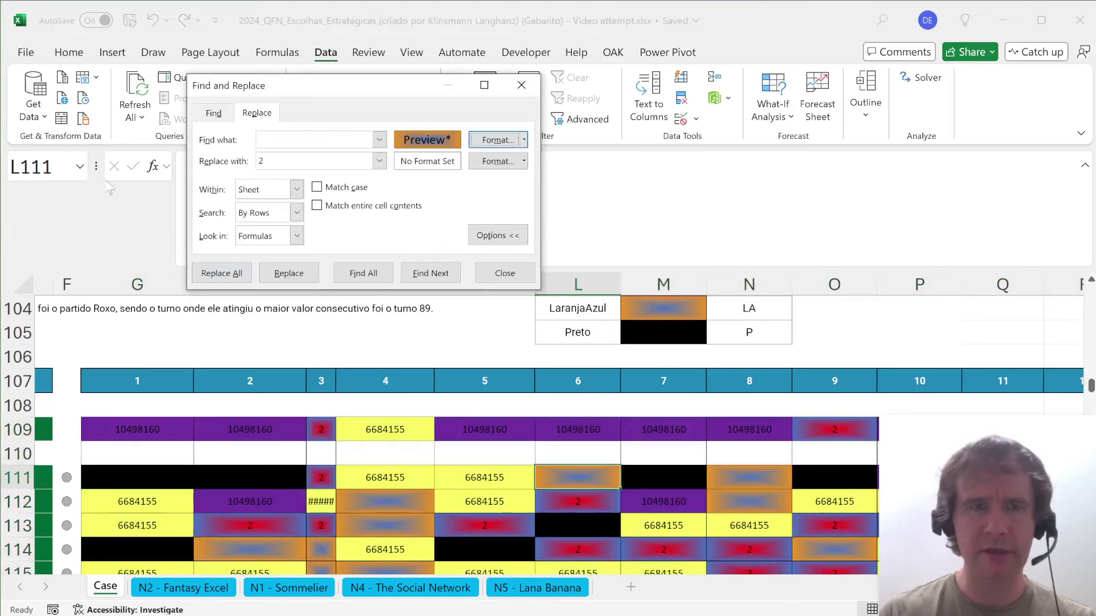
- Select the named range vts and replace all its orange-blue gradient cells with 4
left_click(34, 167)
type("vts")
key("Return")
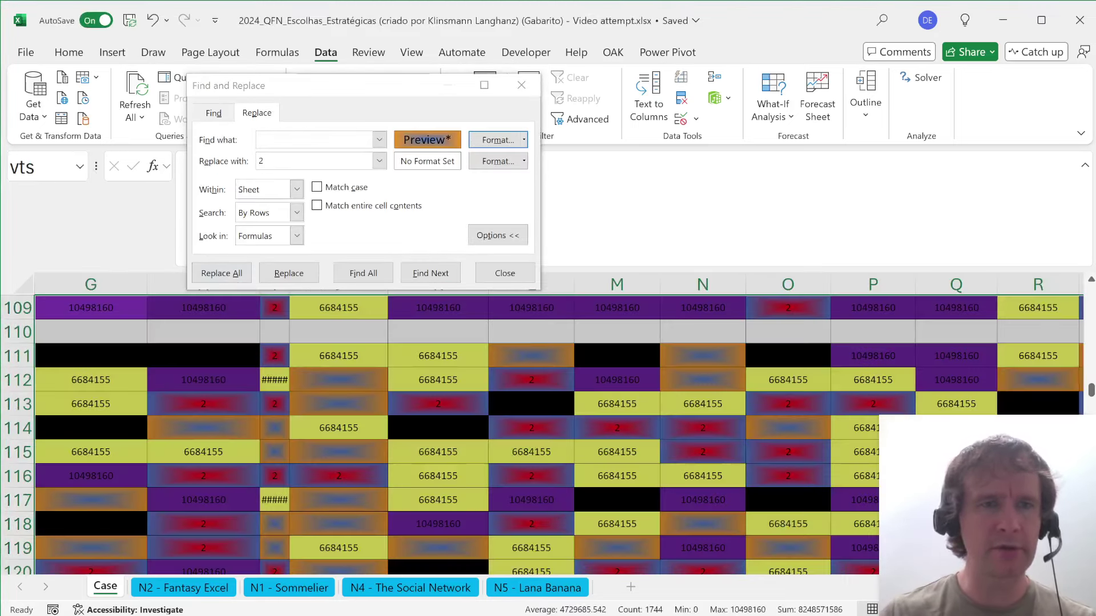
left_click(369, 162)
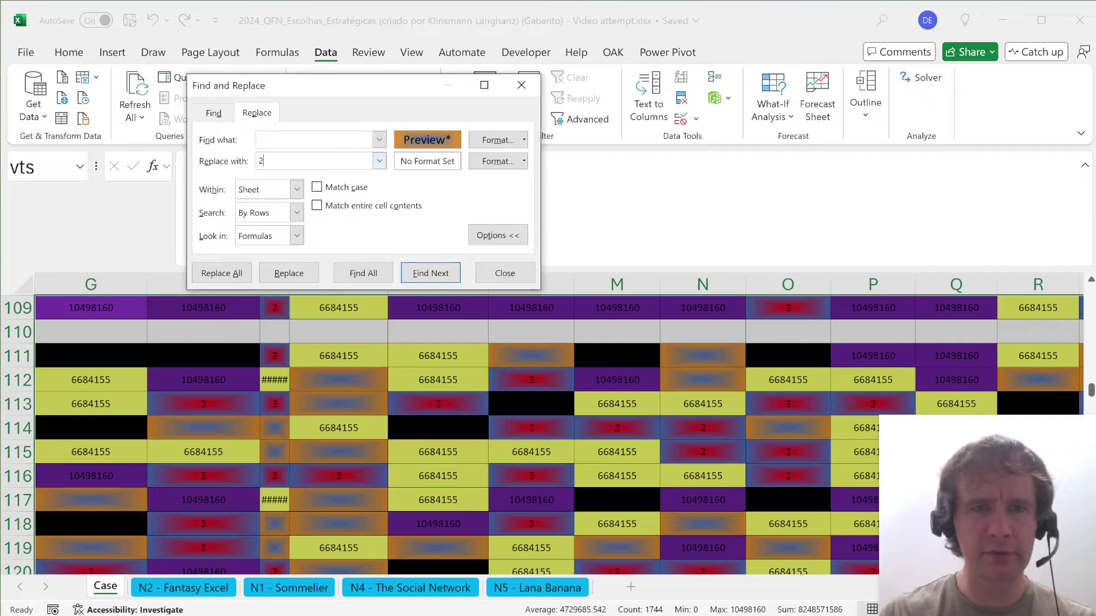
key("BackSpace")
type("4")
key("alt+a")
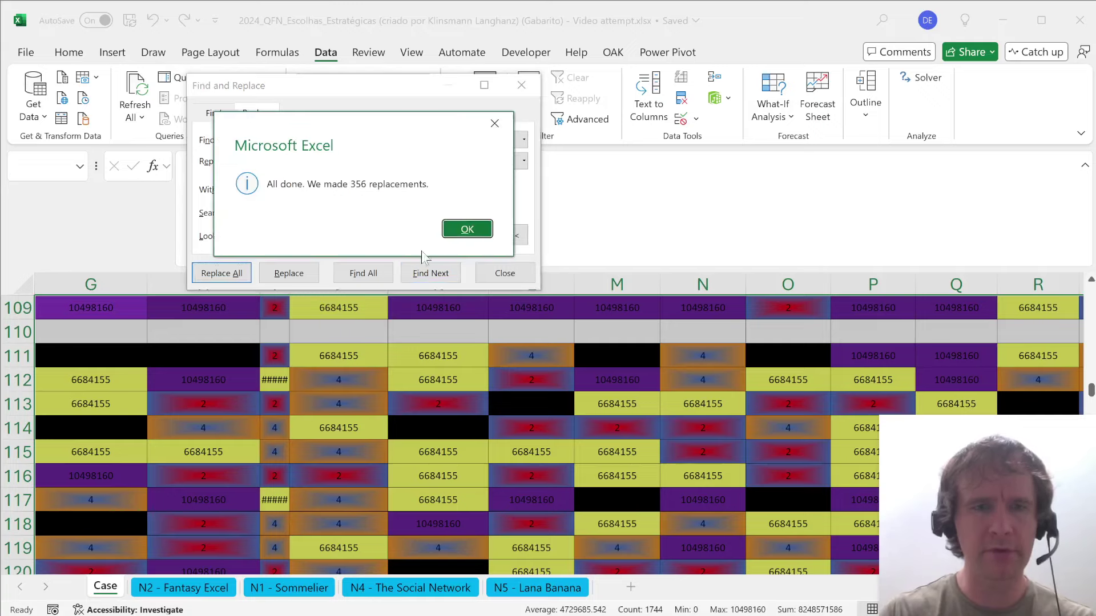
key("Return")
key("Escape")
- Clear the find format and replace every 6684155 in the rounds grid from G109 to column DB with 1
scroll(581, 427, "up", 3)
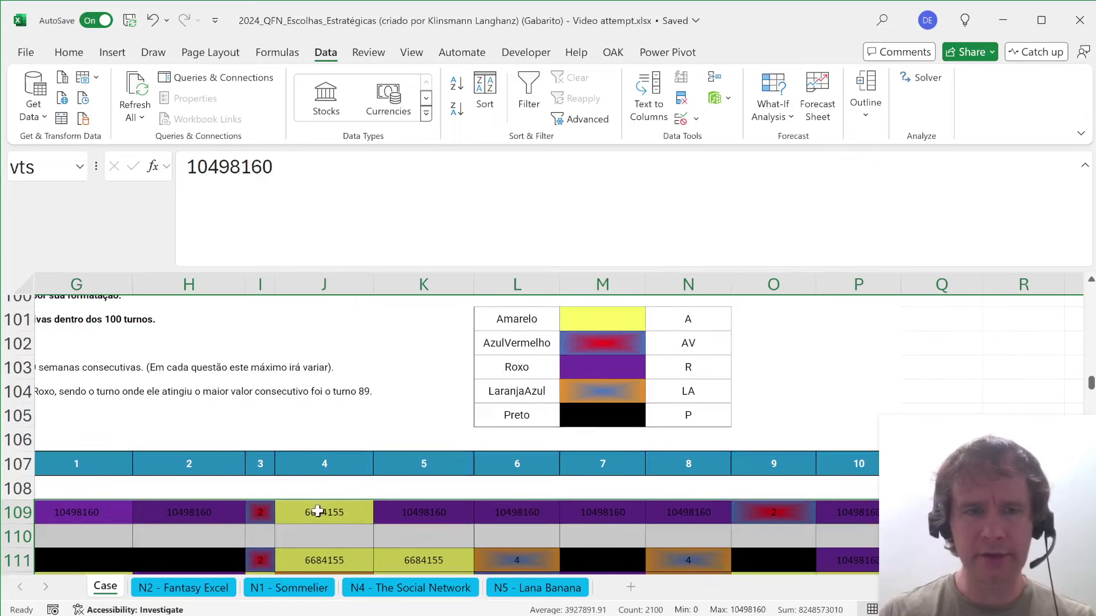
left_click(318, 511)
key("ctrl+c")
key("ctrl+Left")
key("ctrl+shift+Right")
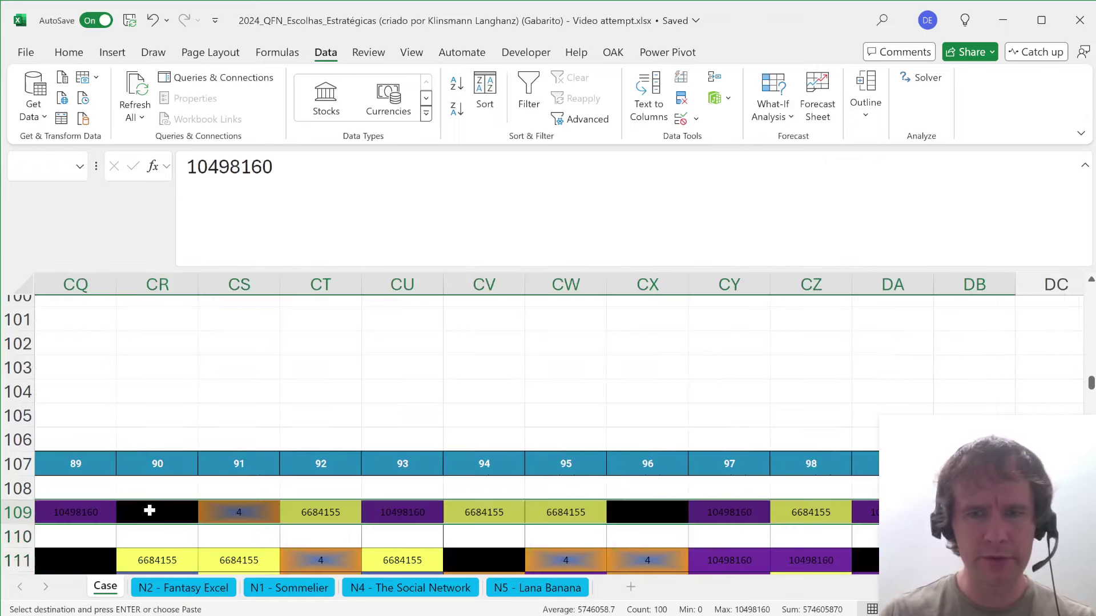
key("ctrl+shift+Down")
key("ctrl+shift+Down")
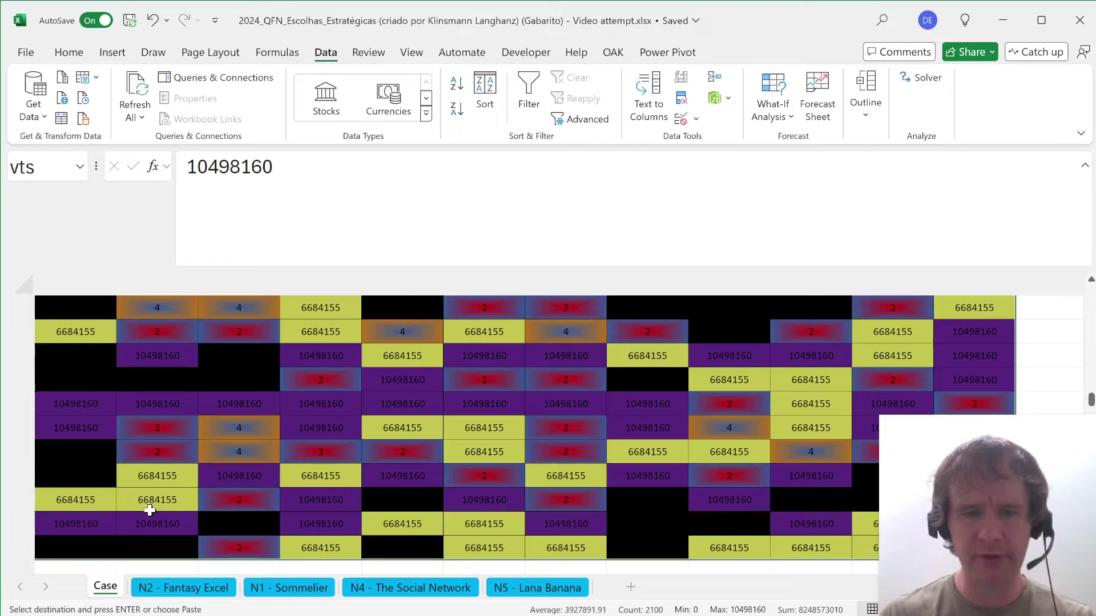
key("ctrl+f")
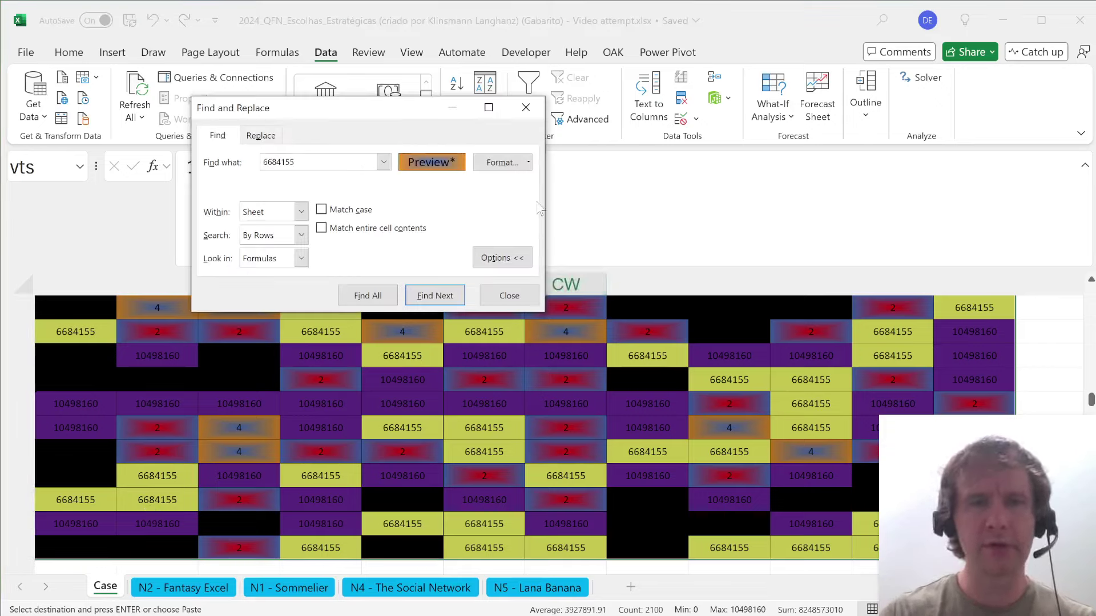
left_click(528, 162)
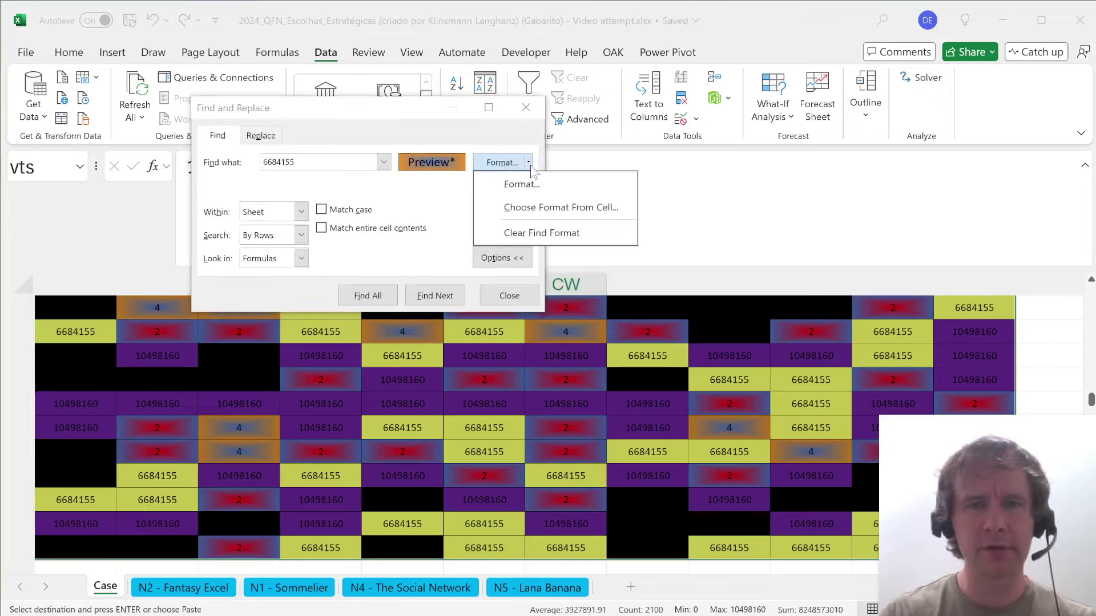
left_click(530, 231)
key("alt+t")
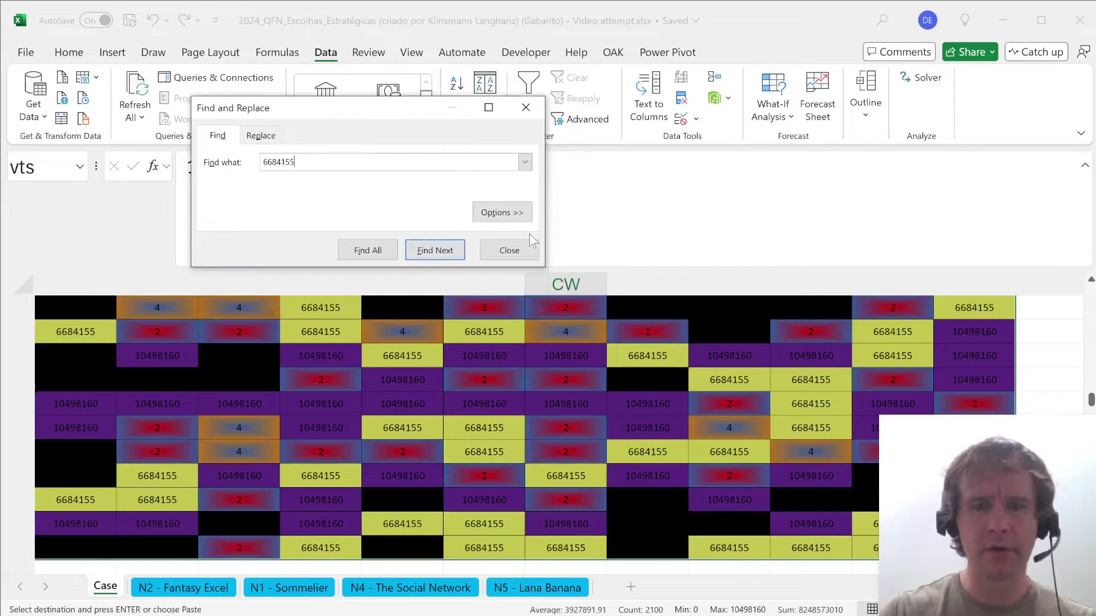
key("ctrl+h")
key("alt+a")
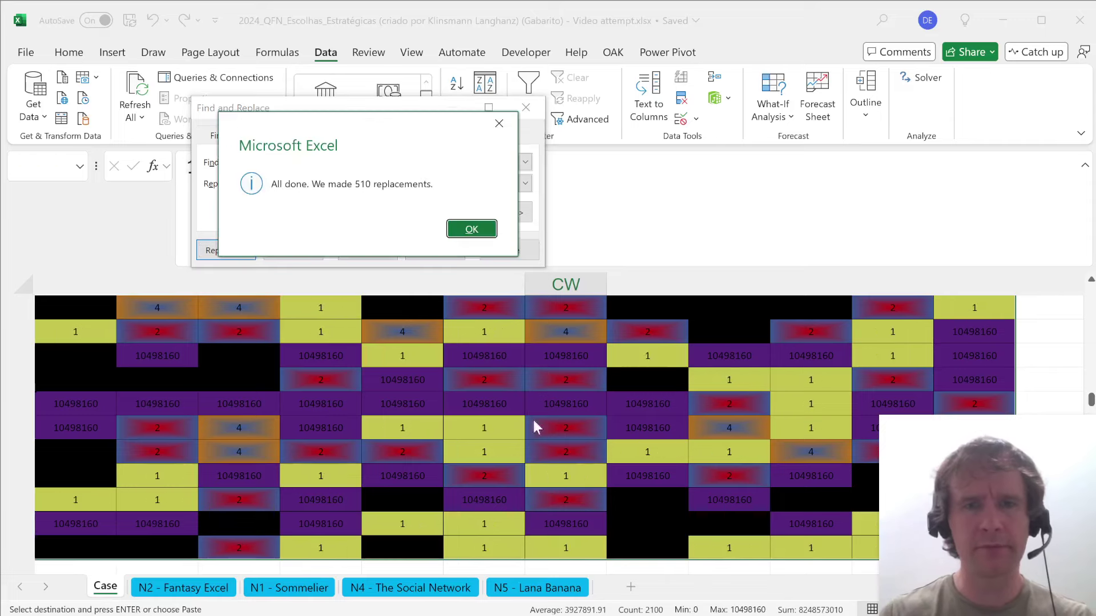
key("Return")
key("Escape")
- Replace every 10498160 in the rounds grid starting at G109 with 3
key("Up")
key("Up")
key("Up")
key("Up")
key("Up")
key("Up")
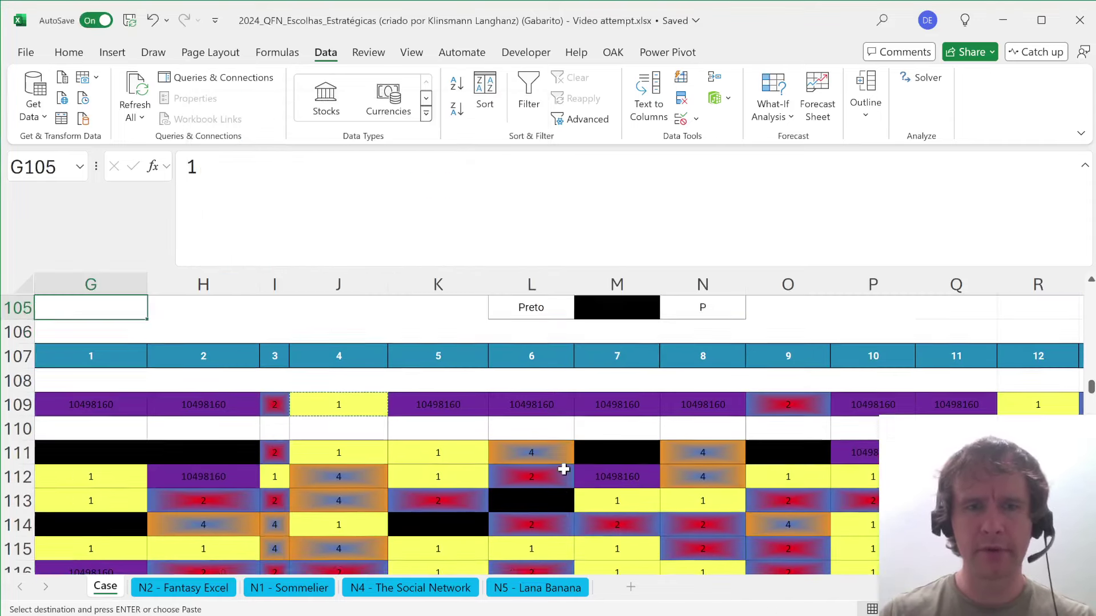
key("Down")
key("Down")
key("Down")
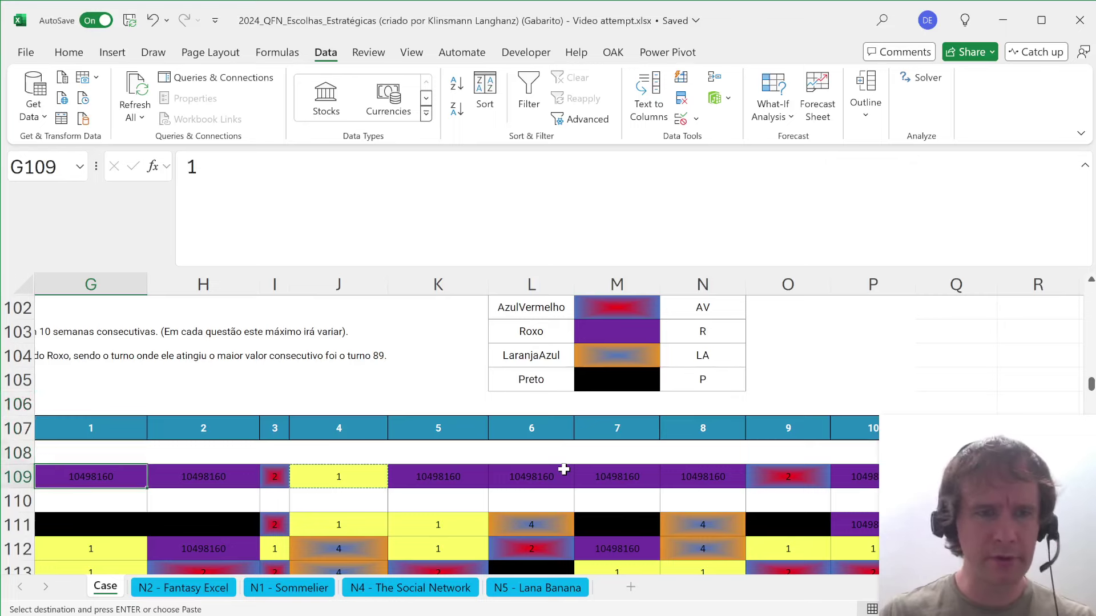
key("ctrl+shift+End")
key("ctrl+f")
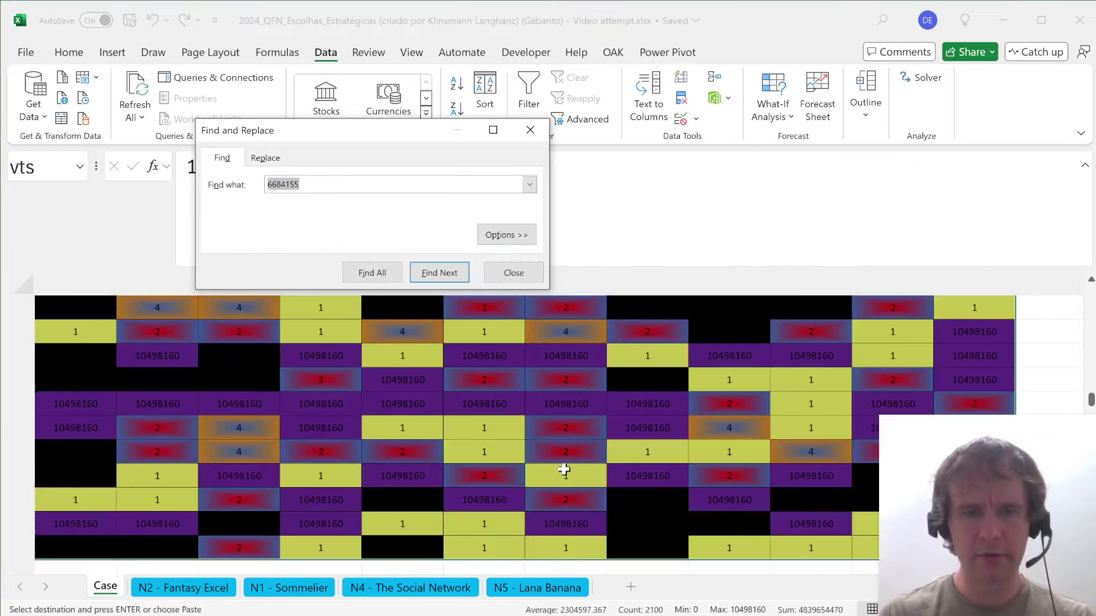
key("ctrl+v")
key("ctrl+h")
type("3")
key("Return")
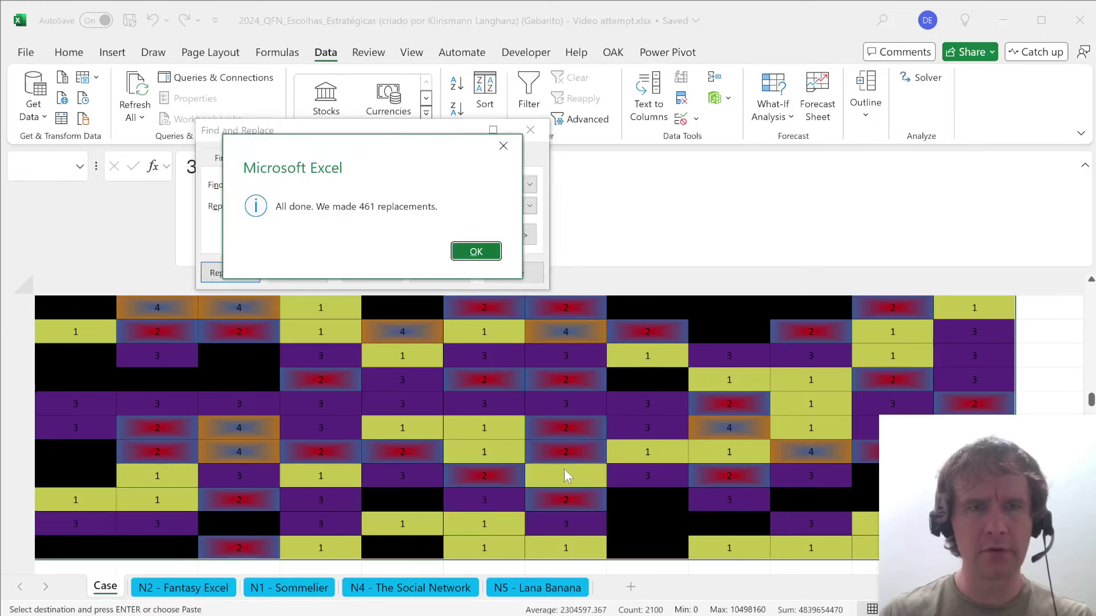
key("Return")
key("Escape")
- Replace every 0 in the rounds grid's black cells with 5
key("Up")
key("Down")
key("Down")
key("Down")
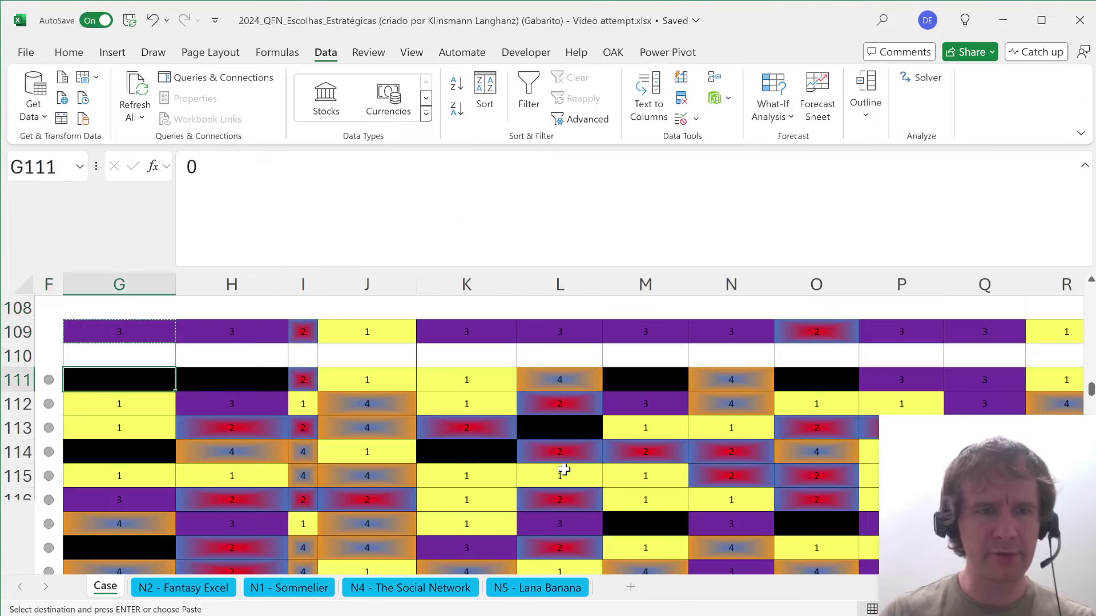
key("ctrl+c")
key("Up")
key("Up")
key("ctrl+shift+Down")
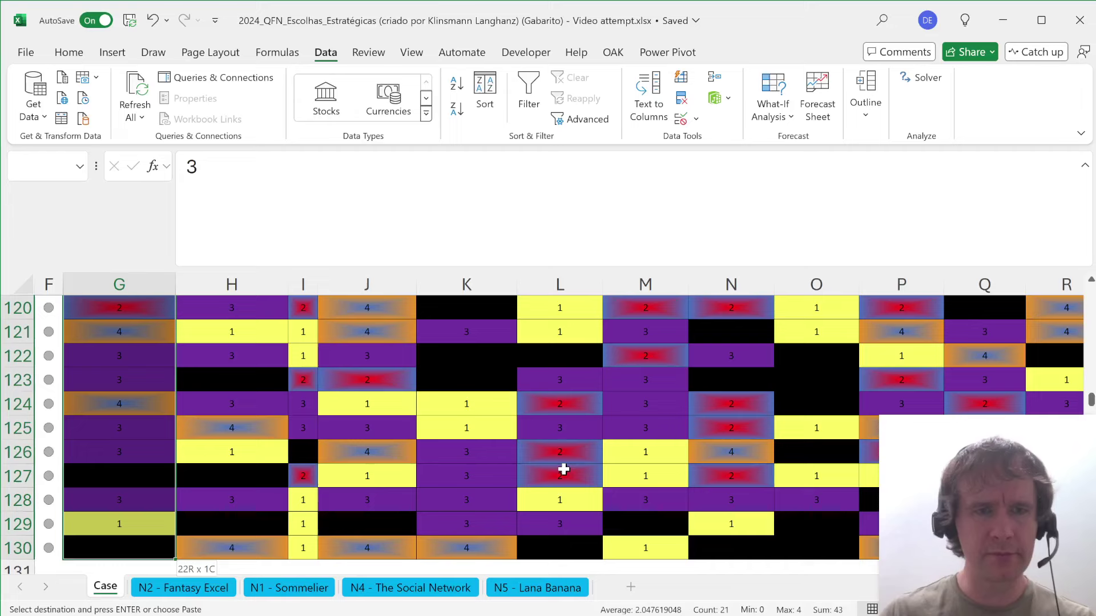
key("ctrl+shift+Right")
key("ctrl+f")
type("0")
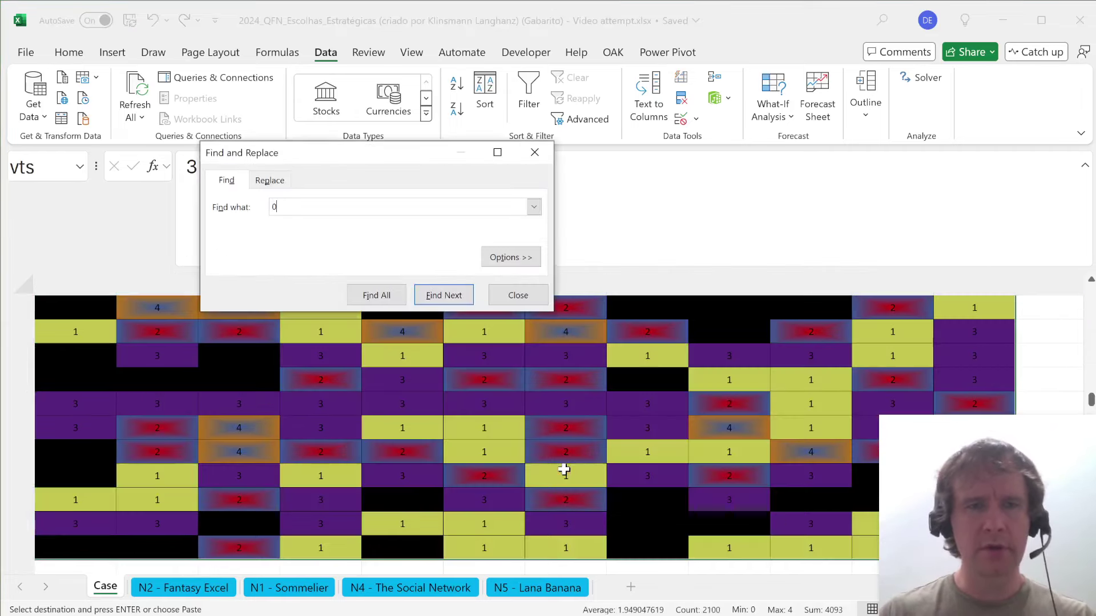
key("ctrl+h")
key("Tab")
type("5")
key("alt+a")
key("Return")
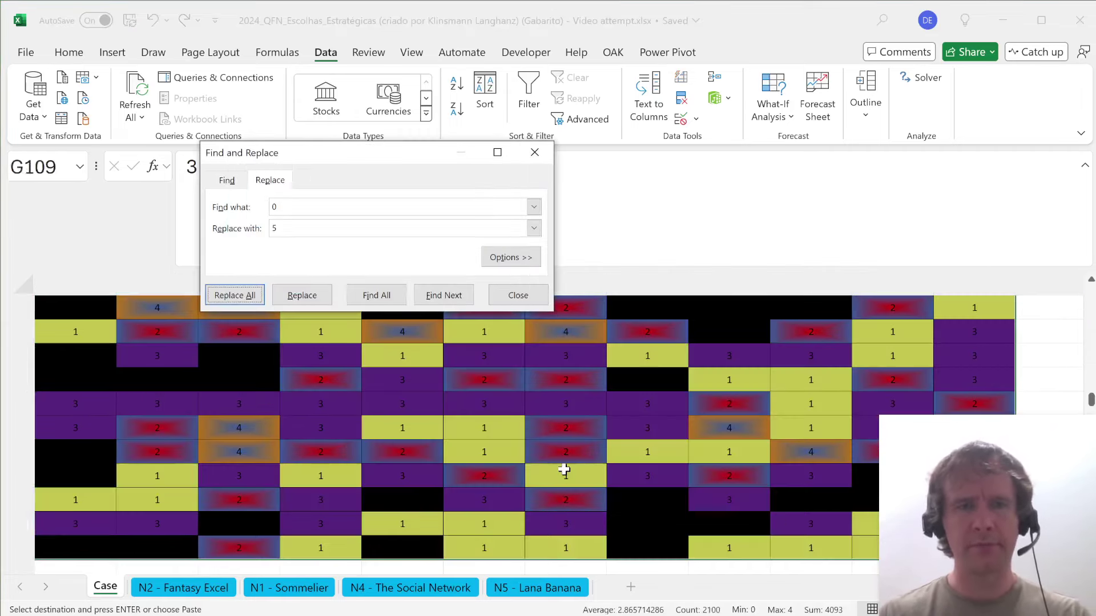
key("Escape")
- Read the Level 3 election instructions in rows 98 to 105 and the table of party colours and abbreviations
key("Up")
key("Left")
key("Up")
key("Up")
key("Up")
key("Left")
key("Left")
key("Left")
key("Up")
key("Up")
key("Left")
key("Left")
key("Up")
key("Up")
key("Up")
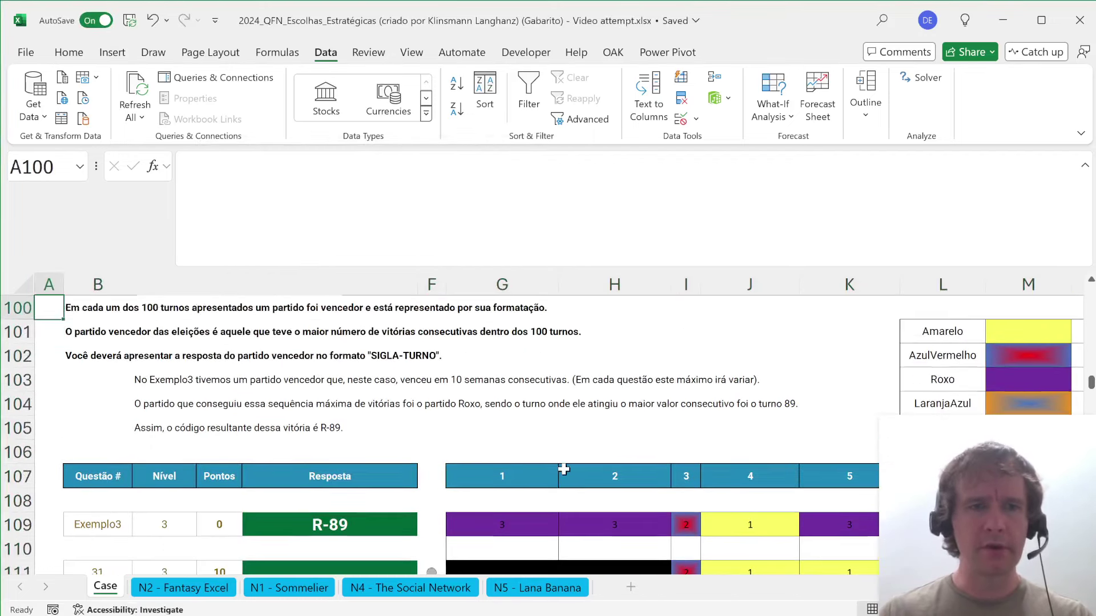
scroll(247, 420, "up", 2)
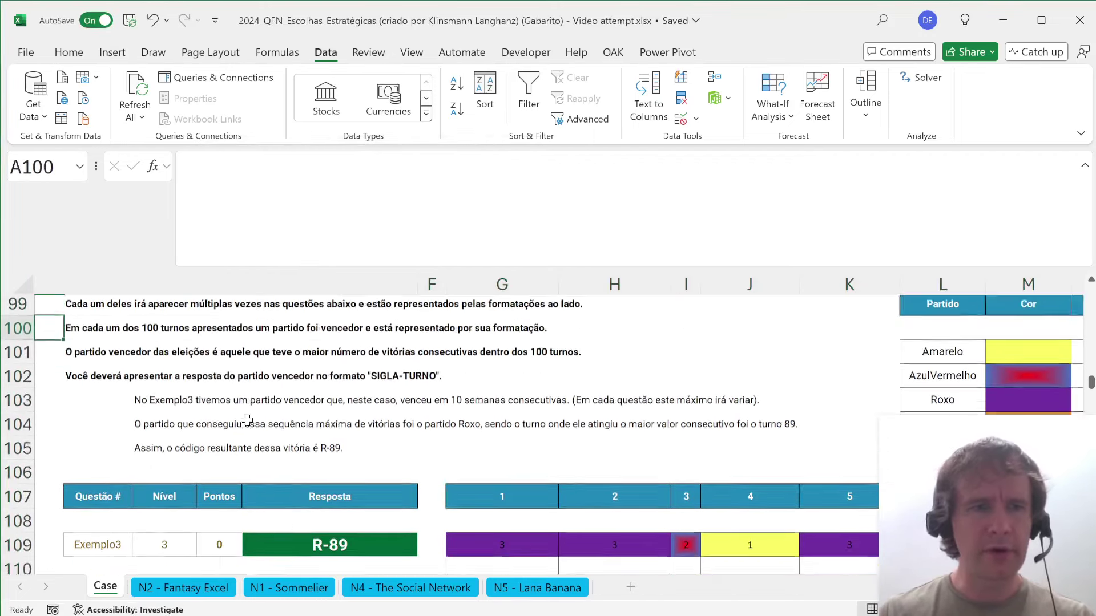
scroll(247, 420, "down", 1)
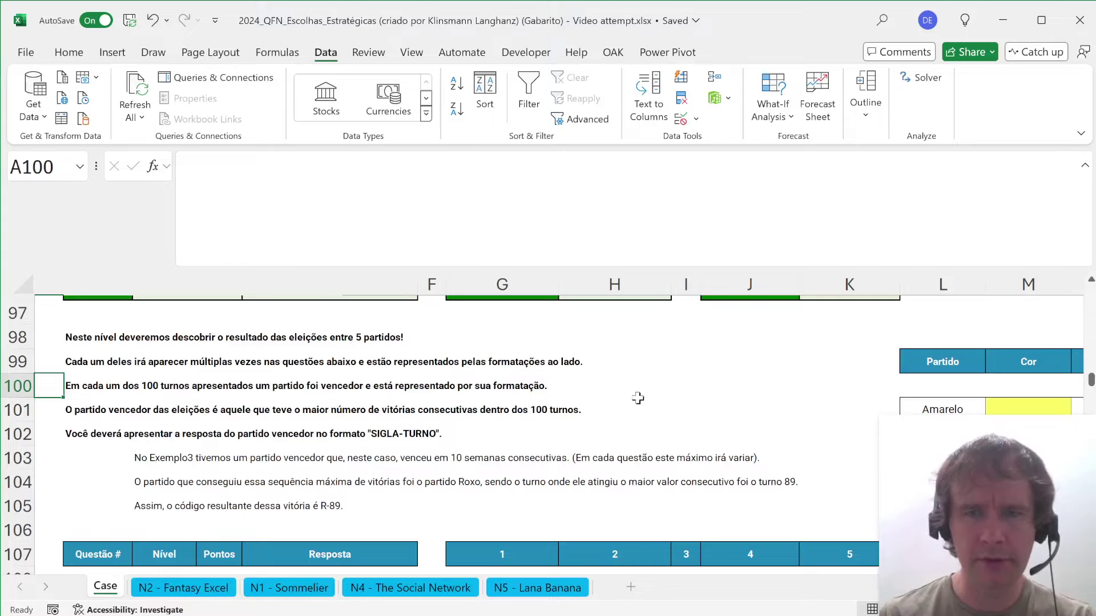
scroll(636, 399, "right", 5)
scroll(638, 398, "left", 5)
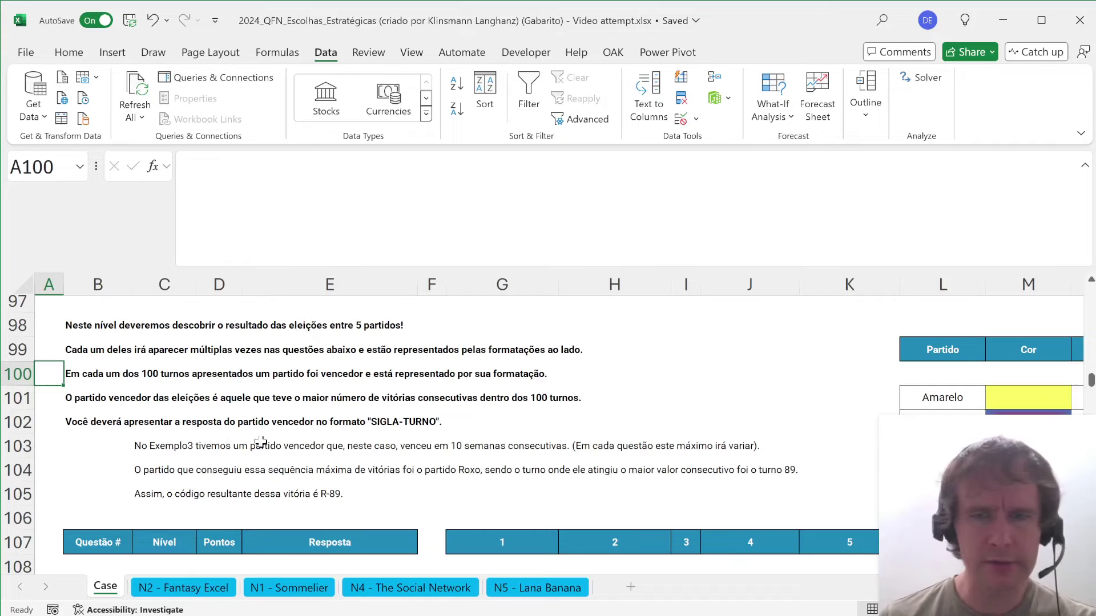
scroll(261, 442, "right", 5)
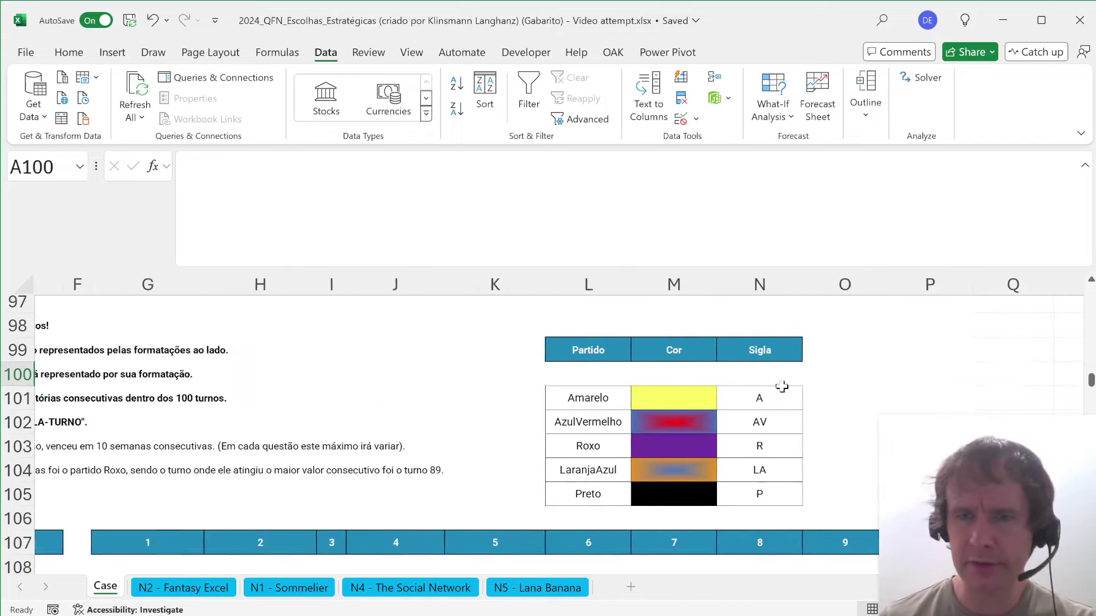
scroll(751, 432, "left", 5)
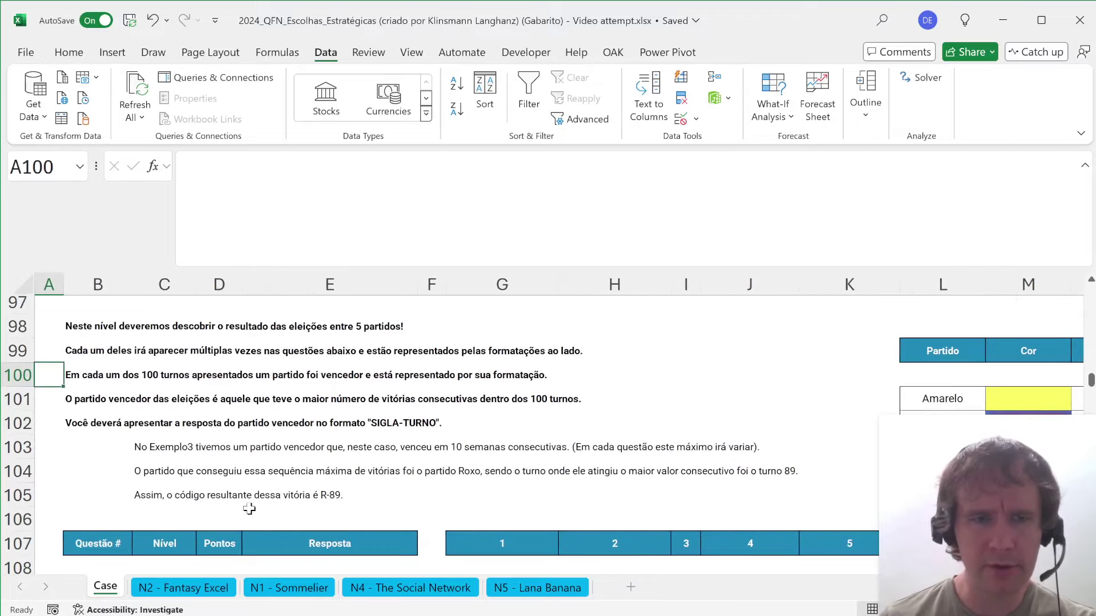
scroll(249, 509, "down", 1)
scroll(207, 440, "up", 1)
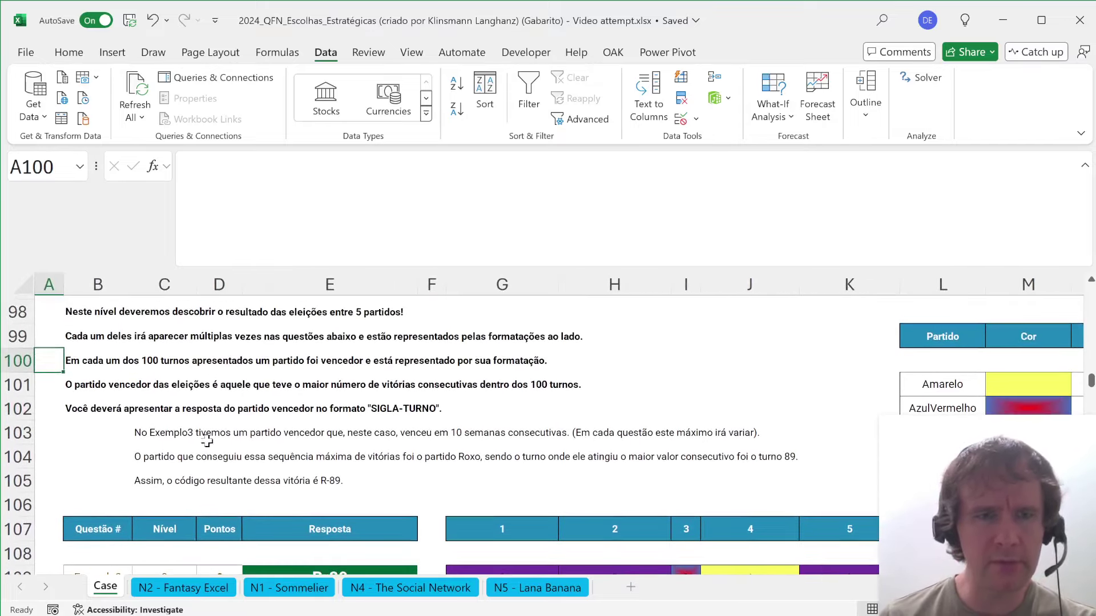
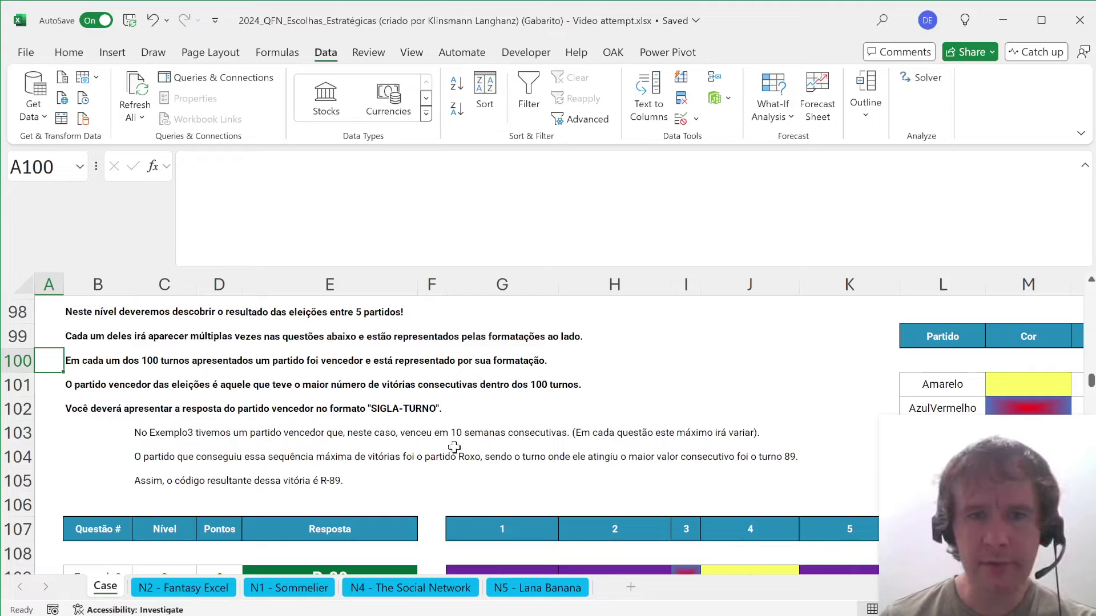
- Examine the Exemplo3 row's run of consecutive purple wins ending at turn 89 by selecting the cells of that streak
scroll(490, 462, "down", 2)
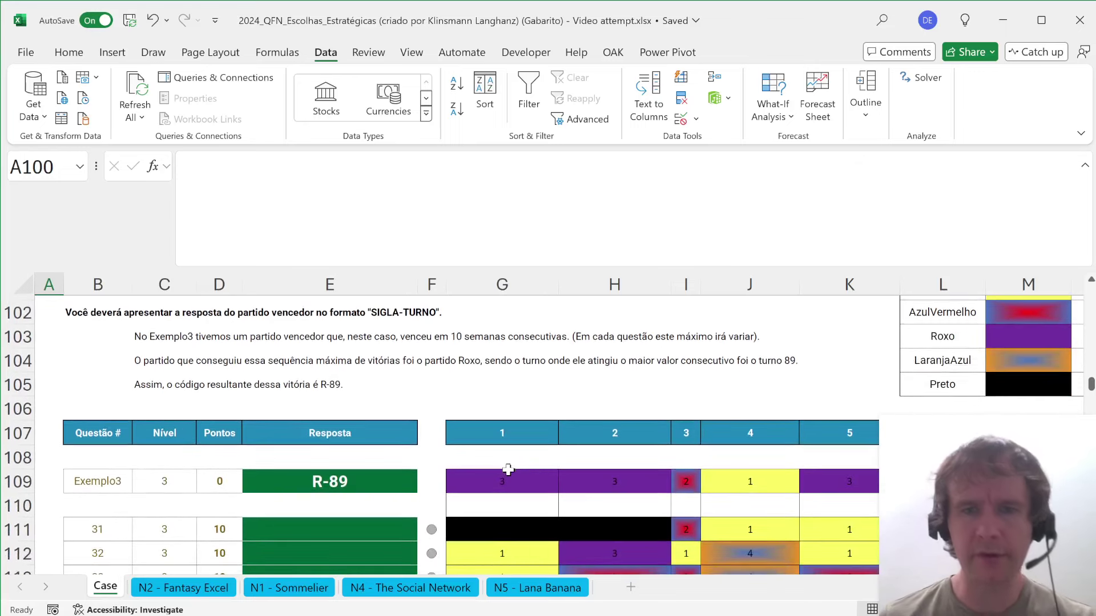
left_click(552, 485)
key("ctrl+Right")
key("Left")
key("Left")
key("Left")
key("Left")
key("Left")
key("Left")
key("Left")
key("Left")
key("Left")
key("Left")
key("Left")
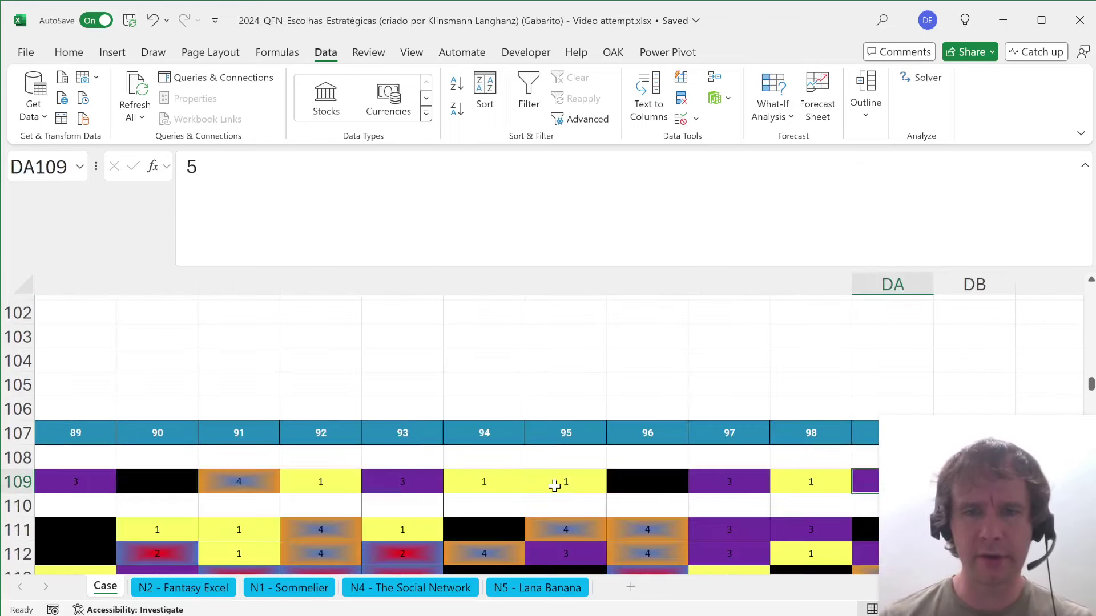
key("shift+Left")
key("shift+Left")
key("shift+Left")
key("shift+Left")
key("shift+Left")
key("shift+Left")
key("shift+Left")
key("shift+Left")
key("shift+Left")
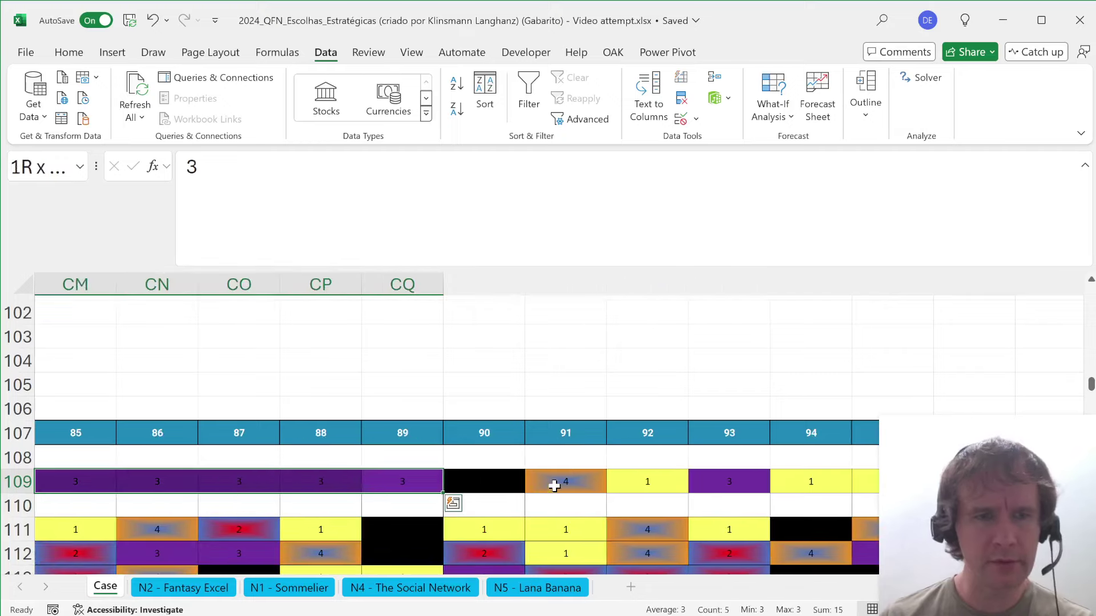
key("shift+Left")
key("shift+Right")
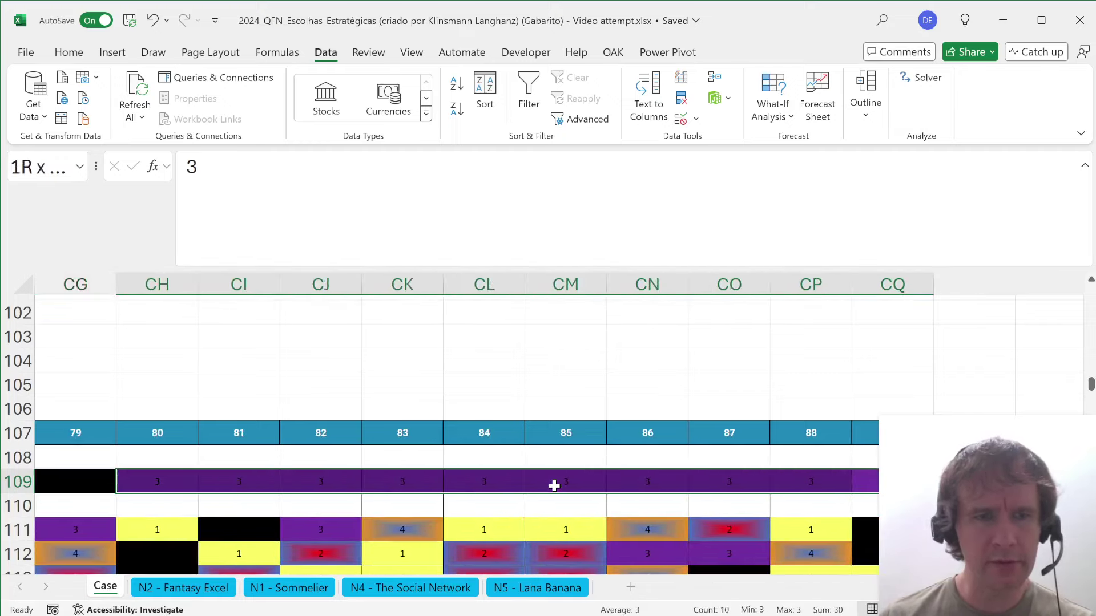
key("ctrl+Left")
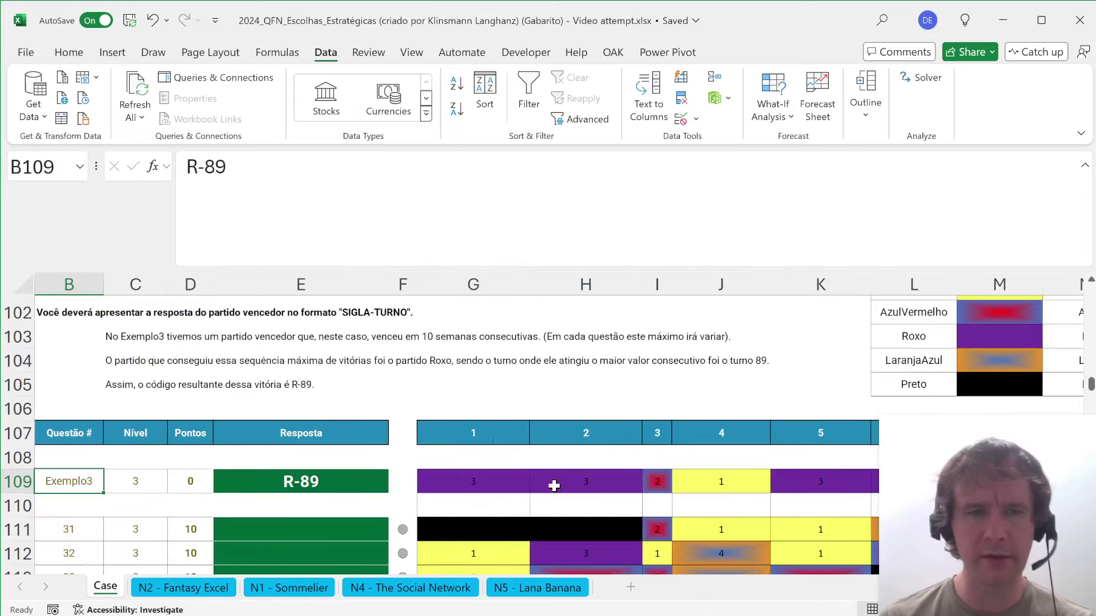
key("Left")
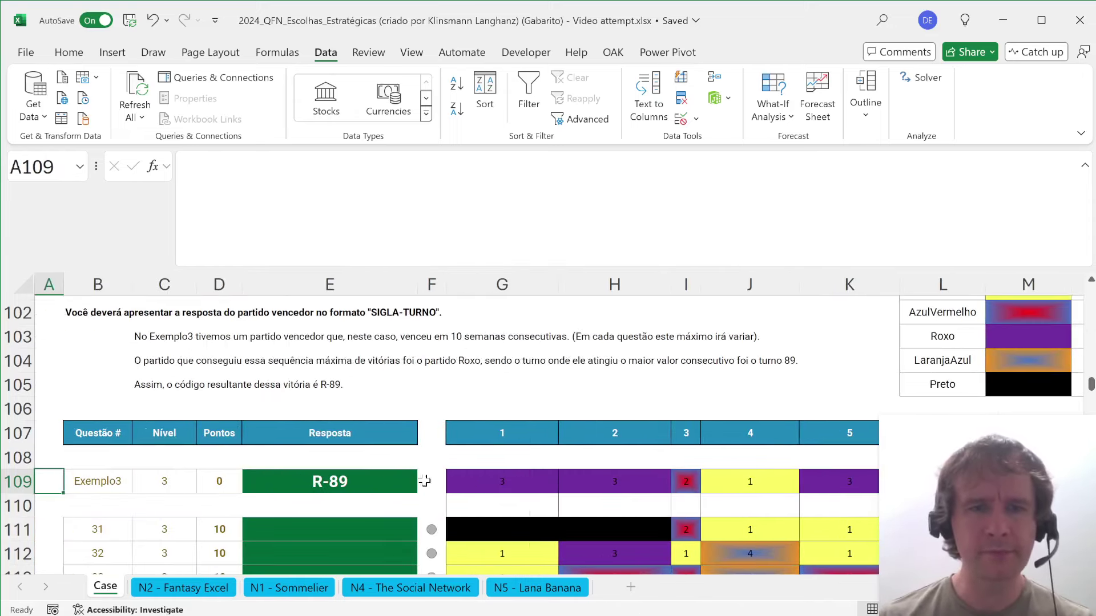
left_click(483, 507)
scroll(481, 502, "right", 2)
scroll(481, 502, "left", 1)
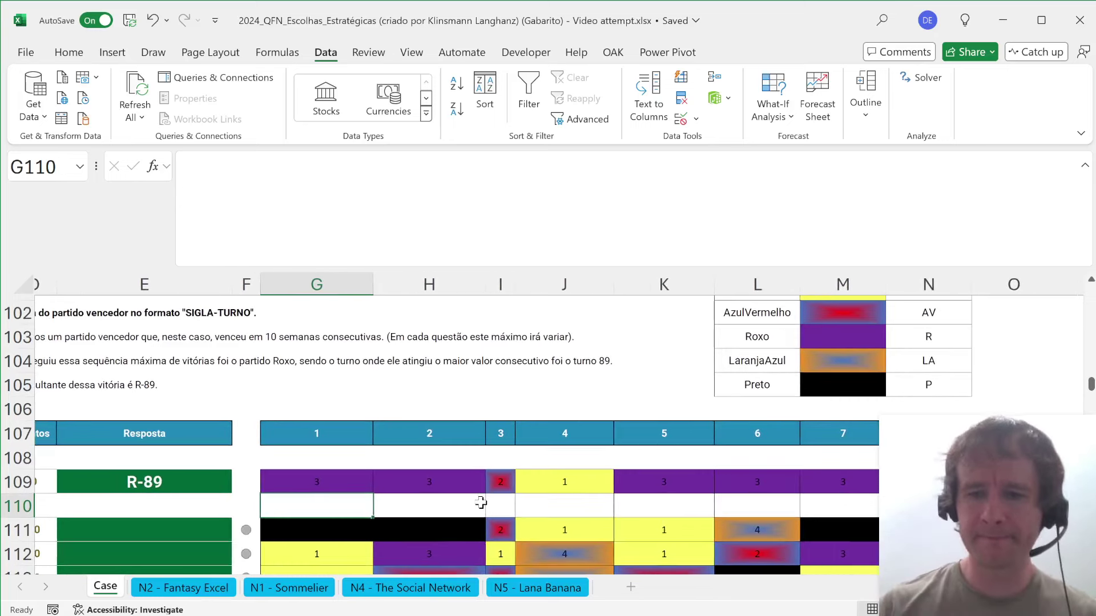
type("=pr")
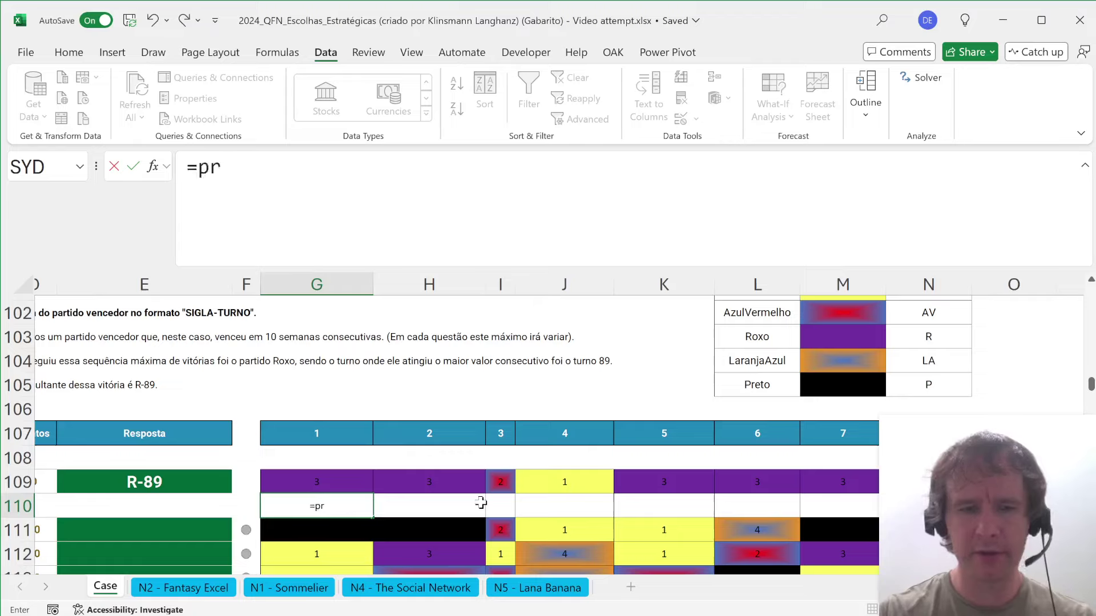
key("BackSpace")
key("BackSpace")
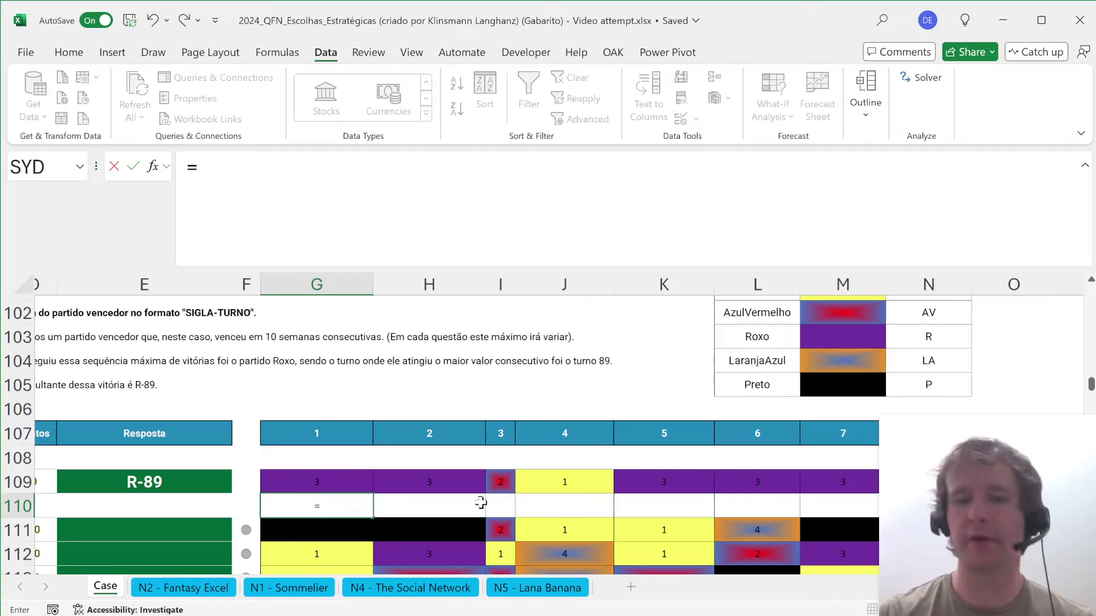
type("pre")
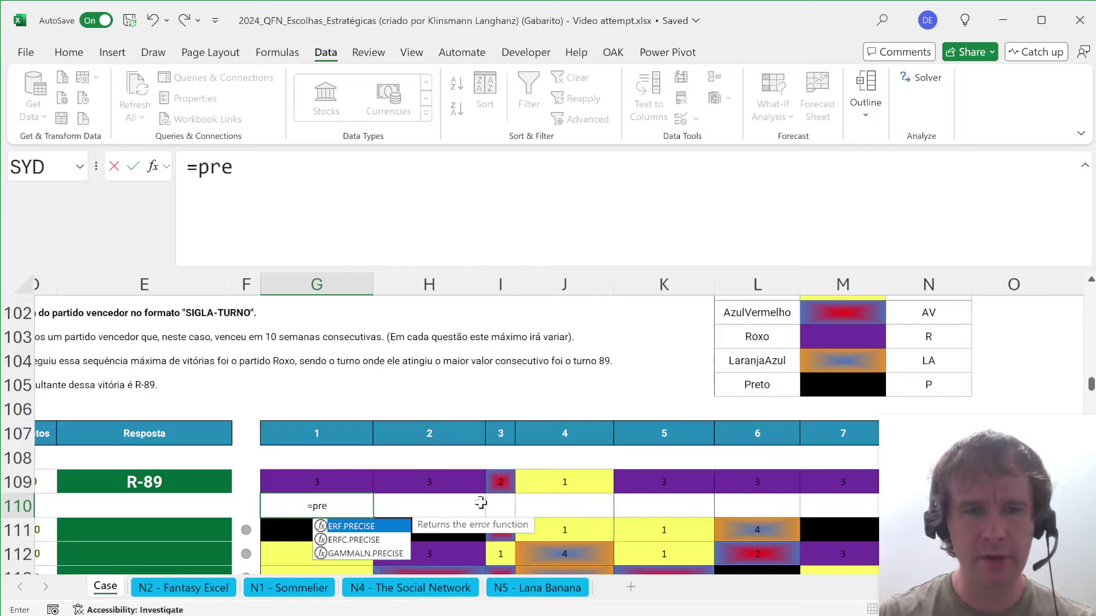
key("Escape")
- Open the pinned workbook Esports LAMBDAs-v3.xlsx
key("ctrl+o")
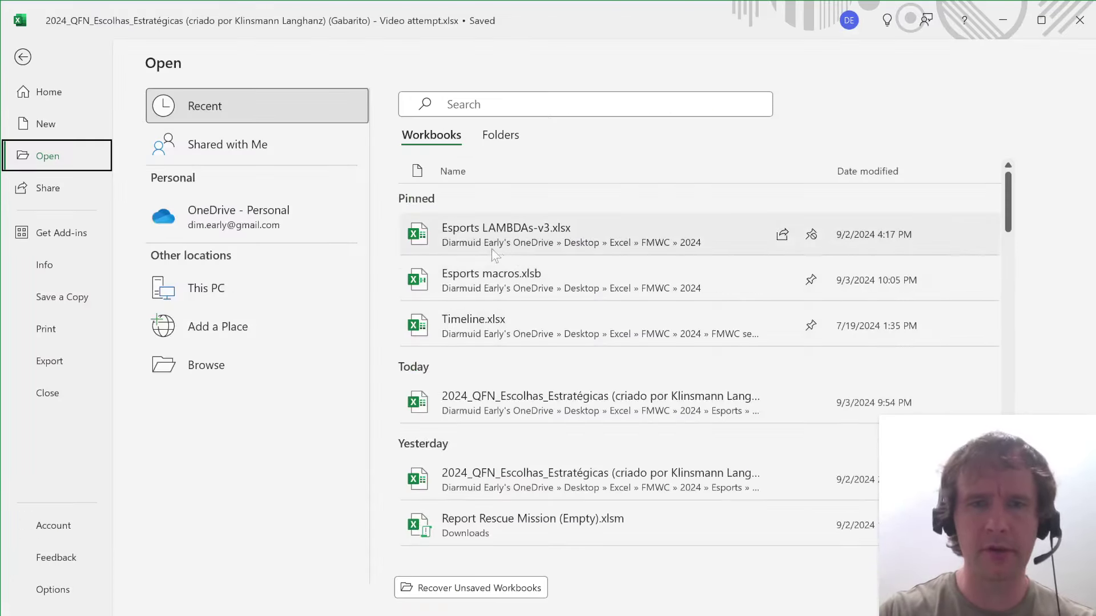
left_click(492, 249)
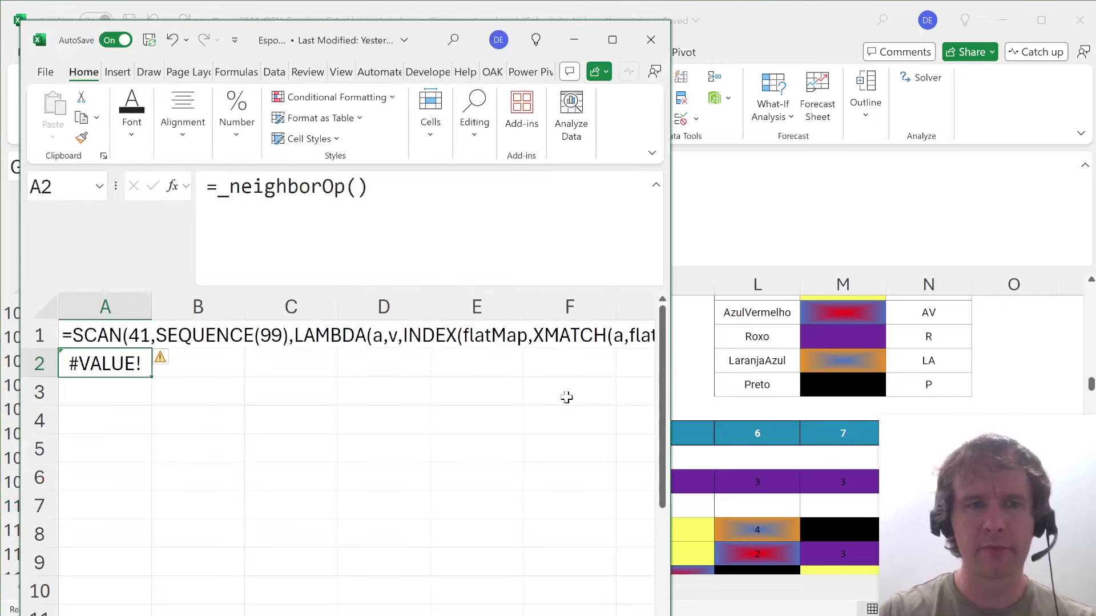
key("Down")
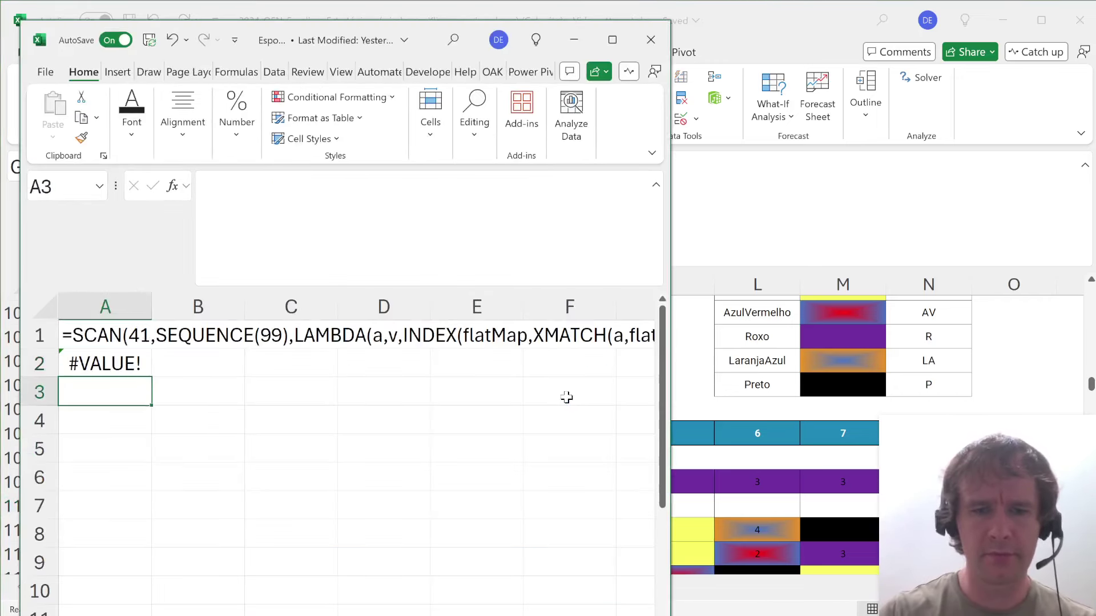
- Copy the current sheet of Esports LAMBDAs-v3.xlsx to the end of the 2024_QFN_Escolhas_Estratégicas video attempt workbook
key("alt+h")
key("o")
key("m")
key("alt+t")
key("alt+Down")
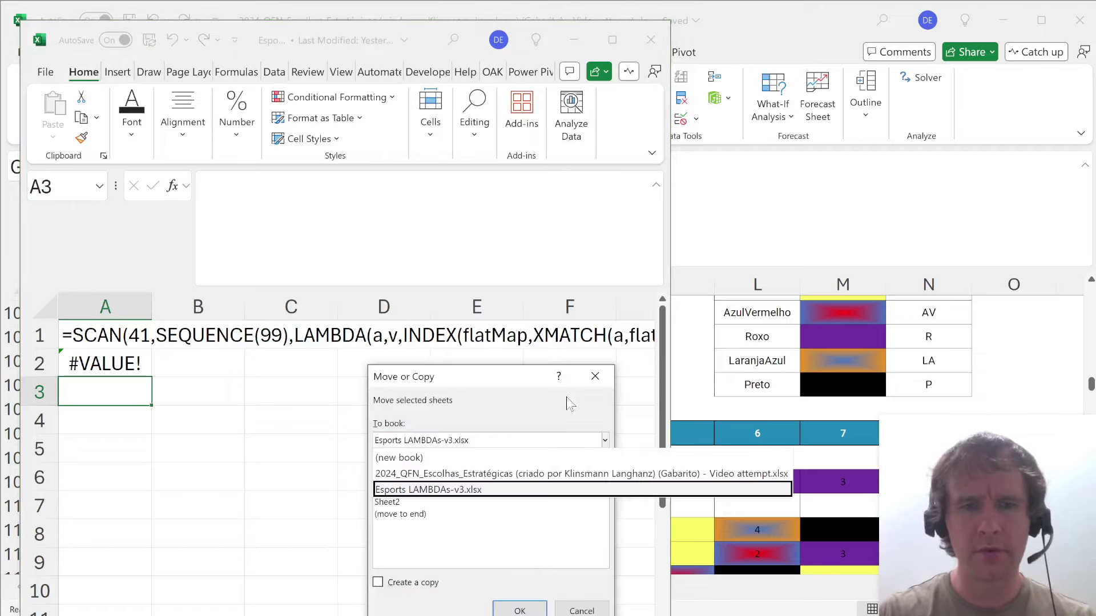
key("Up")
key("Return")
key("Tab")
key("Down")
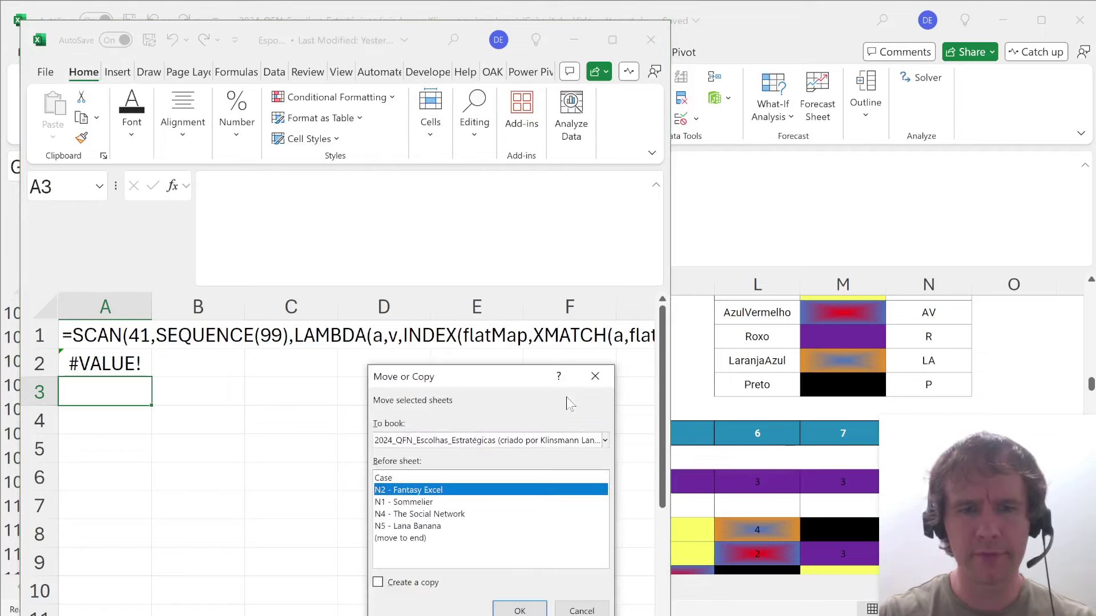
key("Down")
key("Down")
key("Down")
key("Down")
key("Tab")
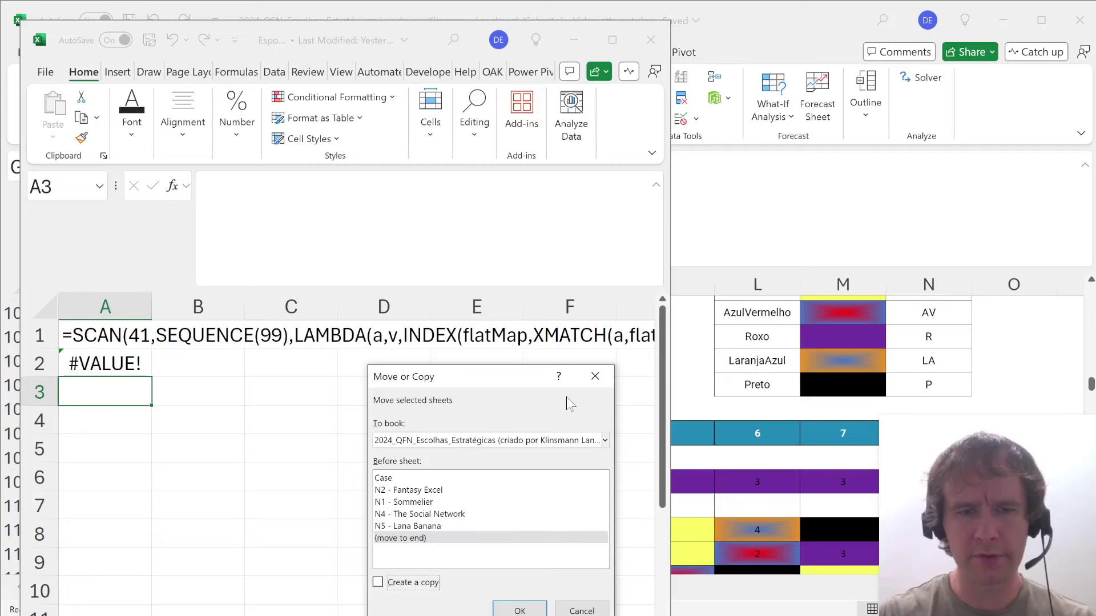
key("Return")
- Switch to the video attempt workbook, delete its copied Sheet3 and return to the Case sheet
key("alt+Tab")
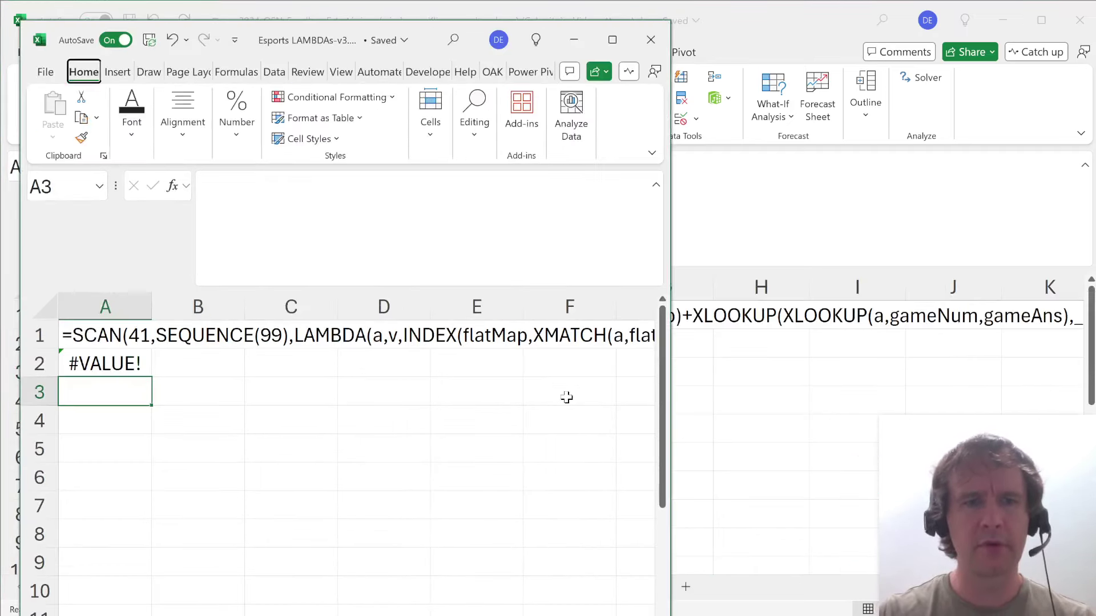
key("alt+Tab")
key("alt+e")
key("l")
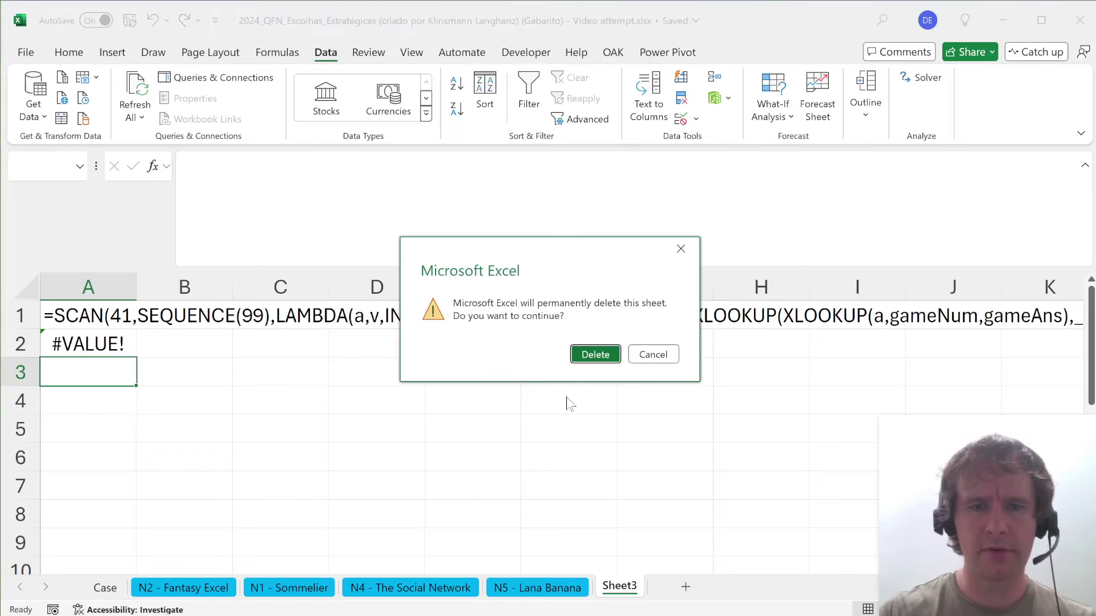
key("Return")
left_click(105, 588)
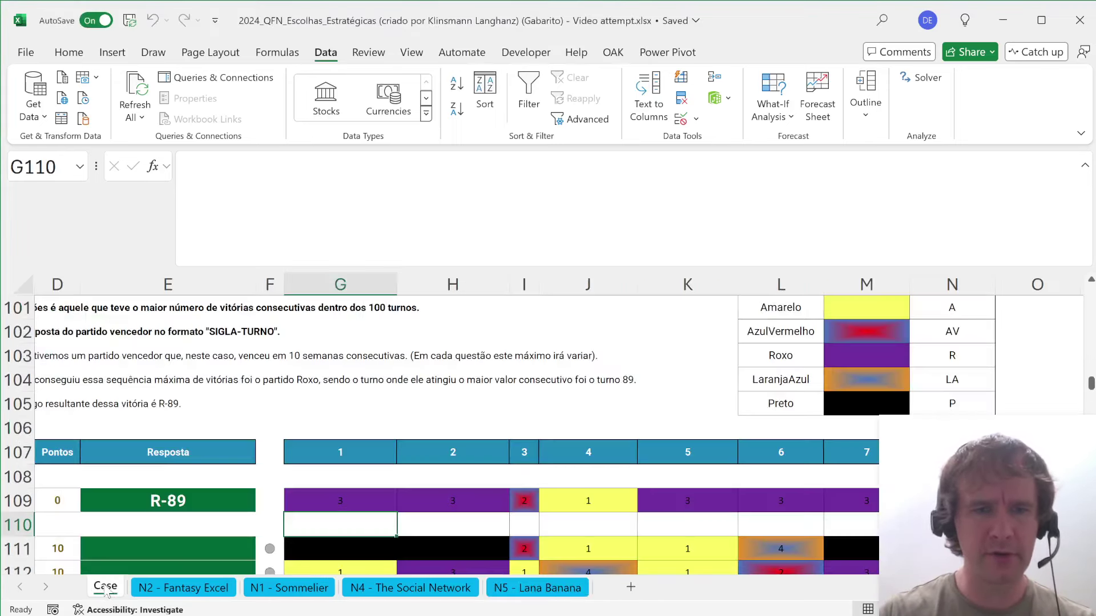
- Enter =_prev(G109:DB109) in G110 to shift the Exemplo3 party codes by one turn
type("=prev")
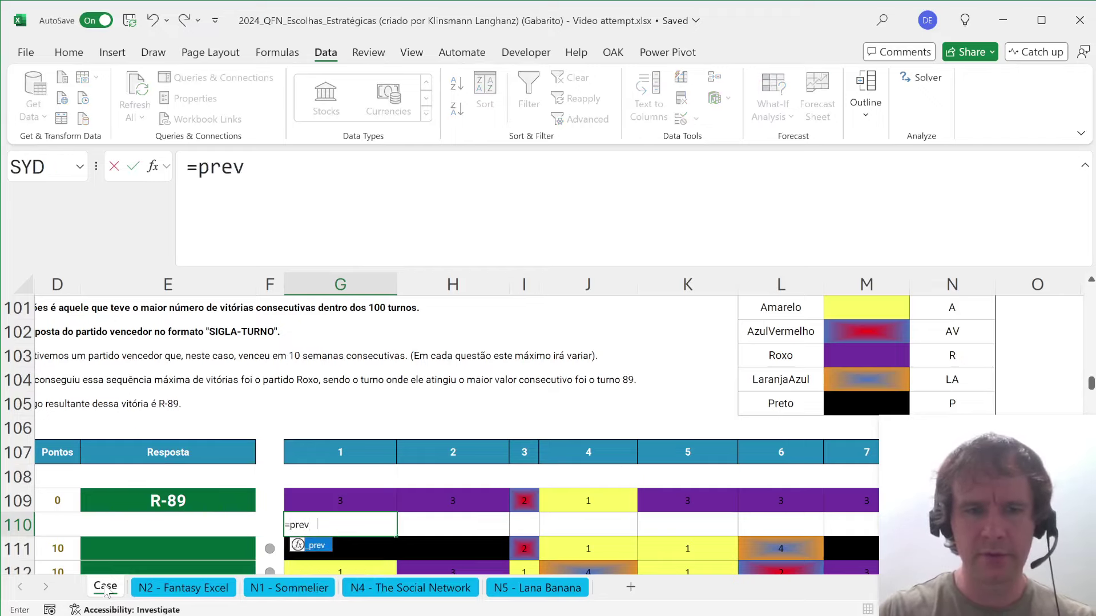
key("Tab")
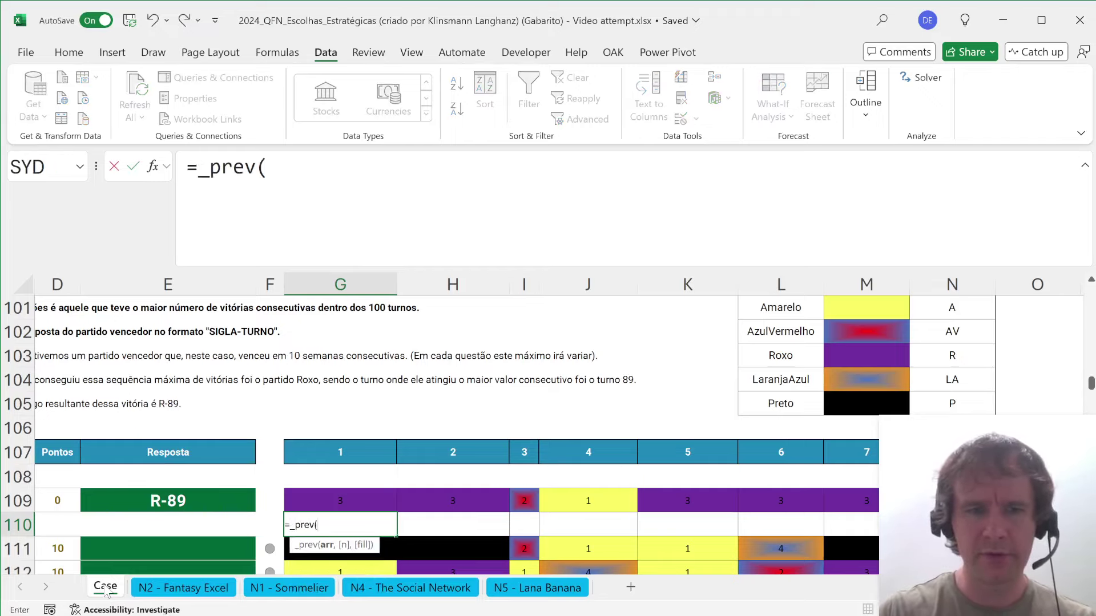
key("Up")
key("ctrl+shift+Right")
type(")")
key("Return")
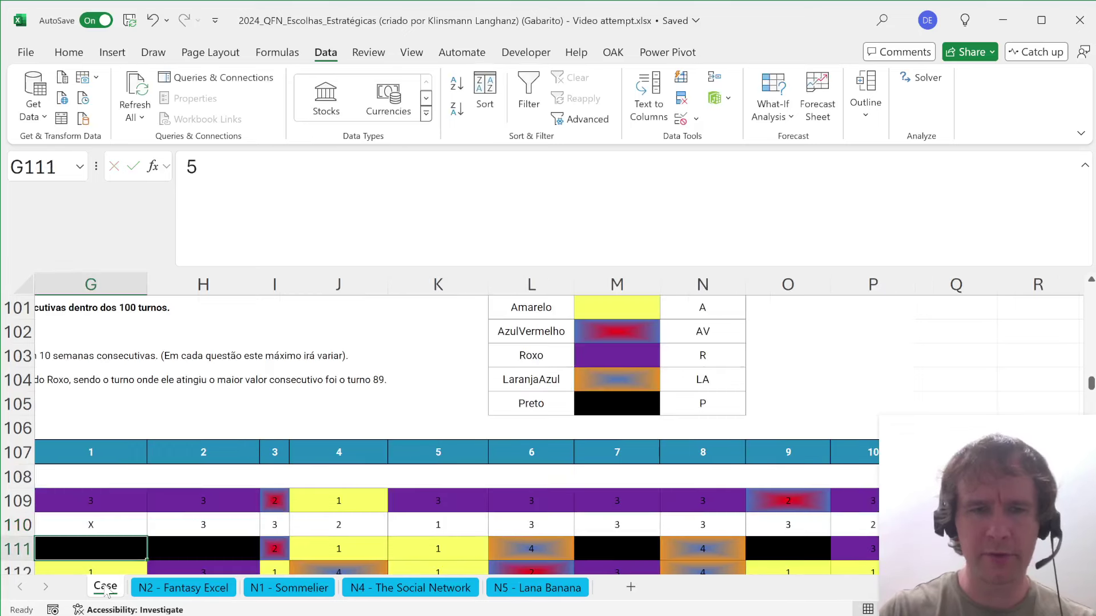
- Compare the shifted codes in row 110 with the Exemplo3 codes in row 109, from the first to the last turn
key("Up")
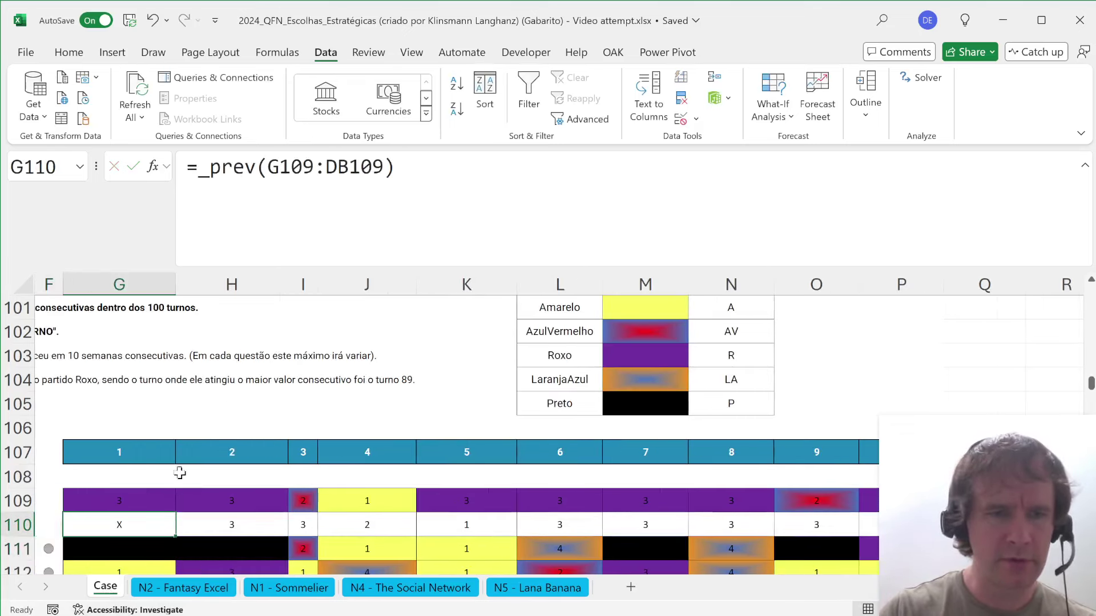
left_click(219, 526)
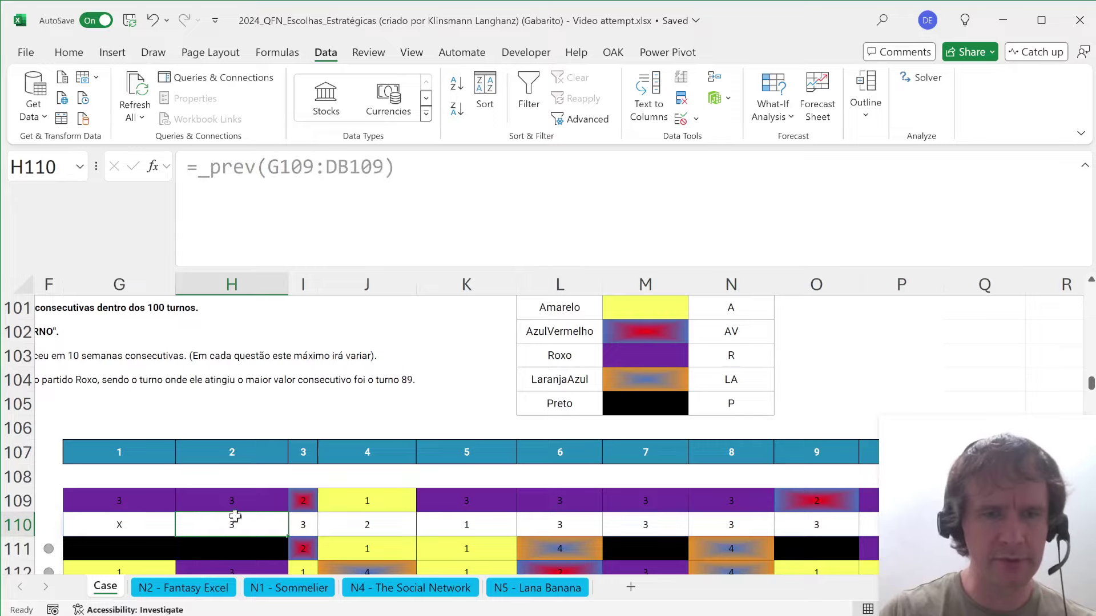
left_click(307, 529)
key("Left")
key("Left")
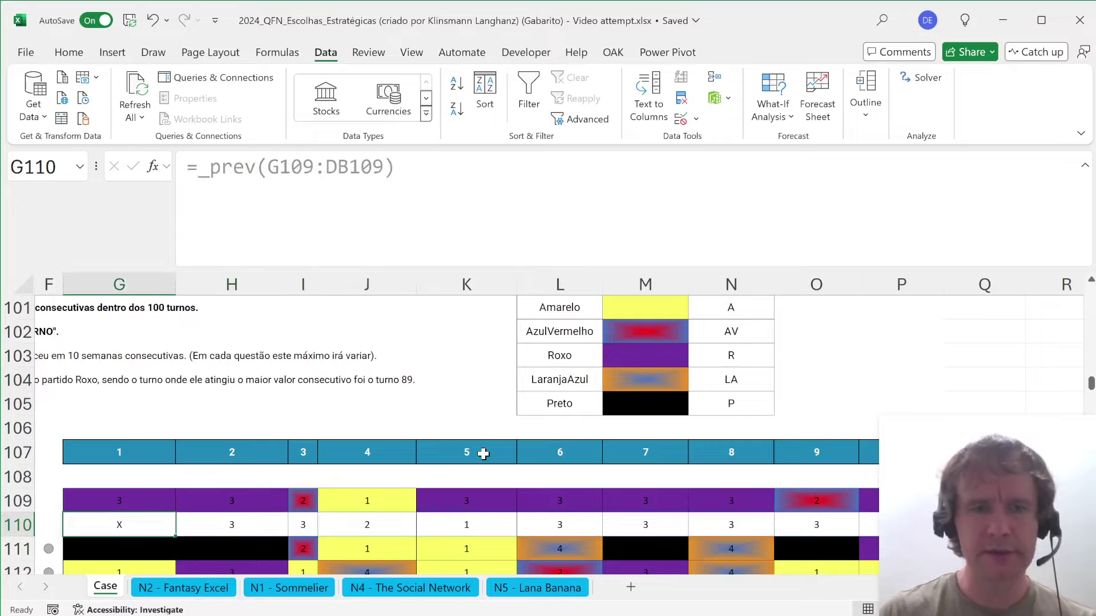
key("Up")
key("ctrl+Right")
key("Down")
key("ctrl+Left")
key("Left")
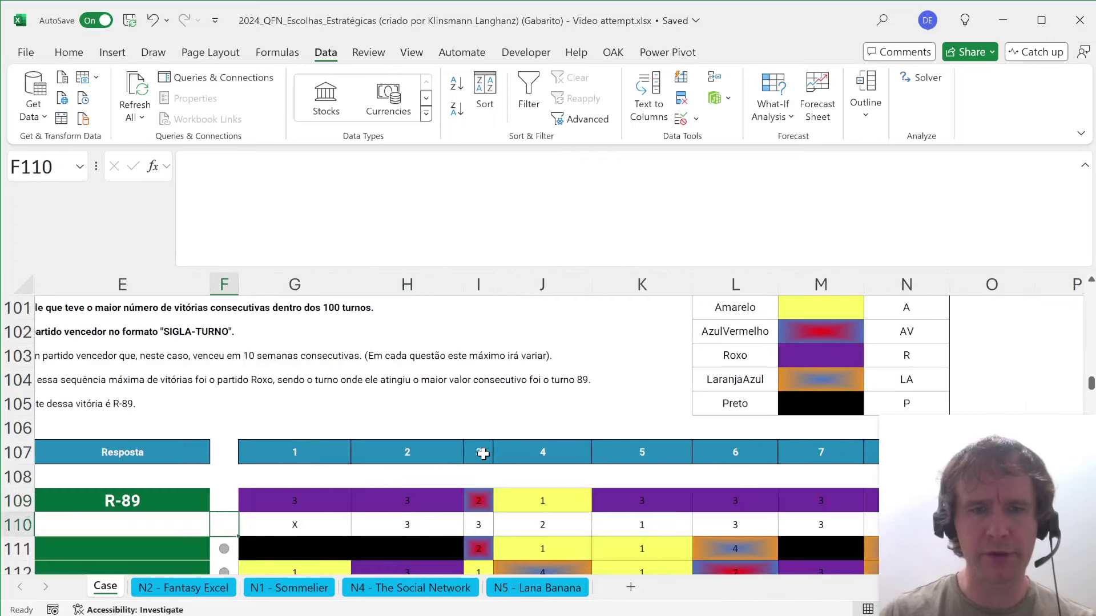
- Extend the G110 formula to =_prev(G109:DB109)=G109:DB109 so each turn is compared with the previous one
key("Right")
key("F2")
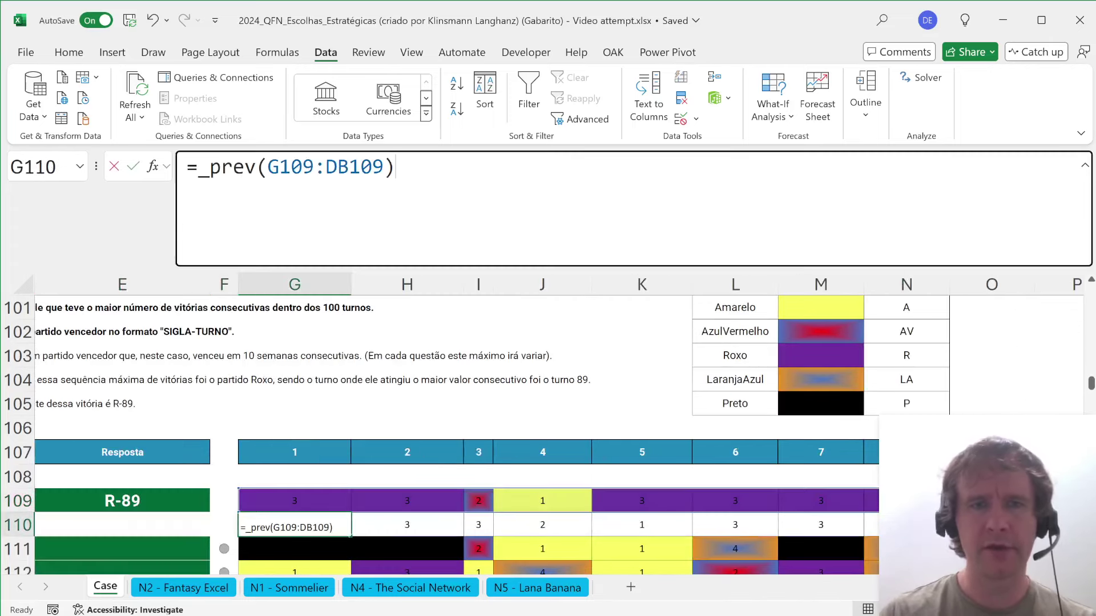
type("=")
left_click(290, 503)
key("ctrl+shift+Right")
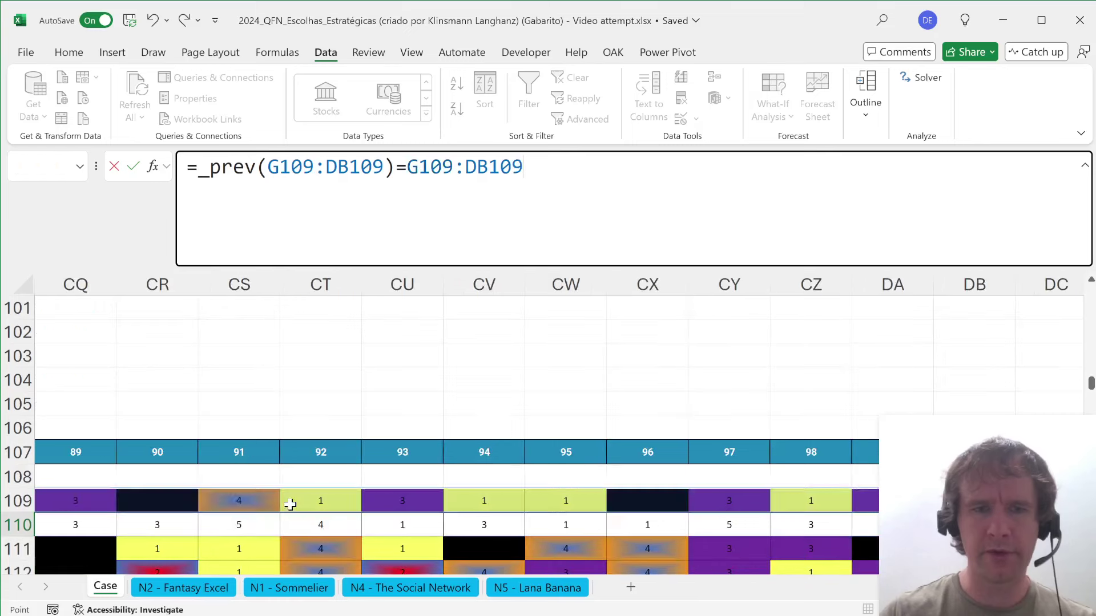
key("Return")
key("Up")
key("Left")
key("Right")
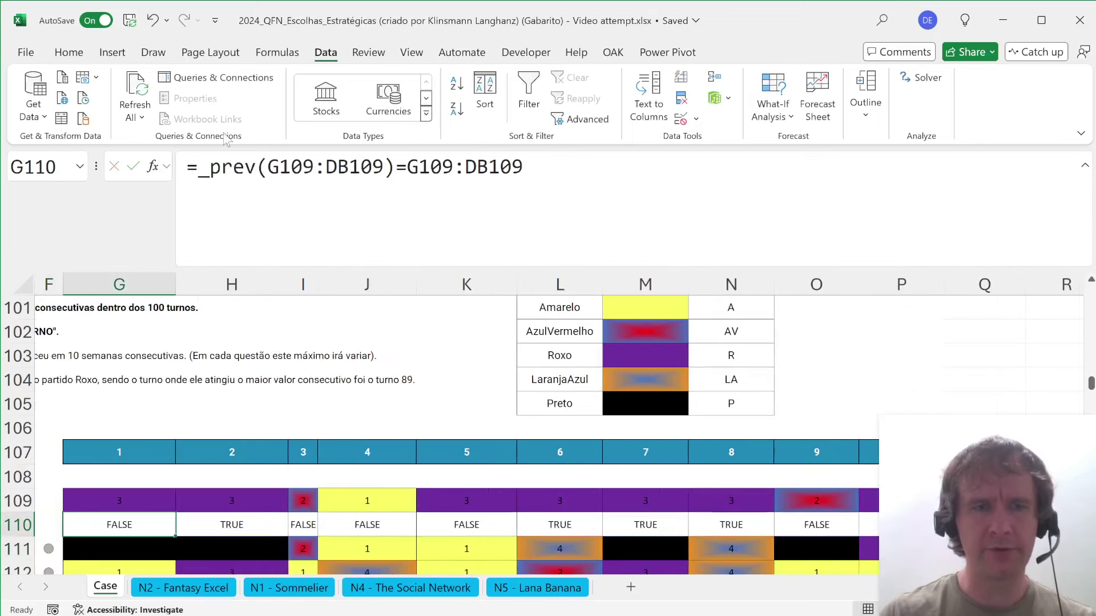
- Convert the G110 comparison to numbers with =--(_prev(G109:DB109)=G109:DB109)
left_click(197, 167)
type("--(")
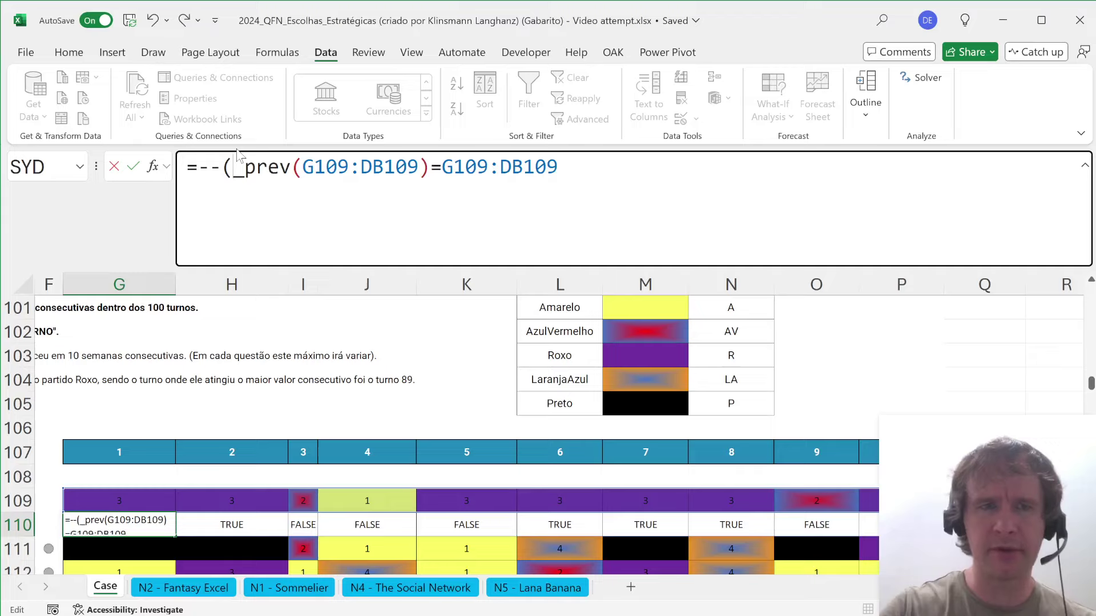
type(")")
key("Return")
key("Up")
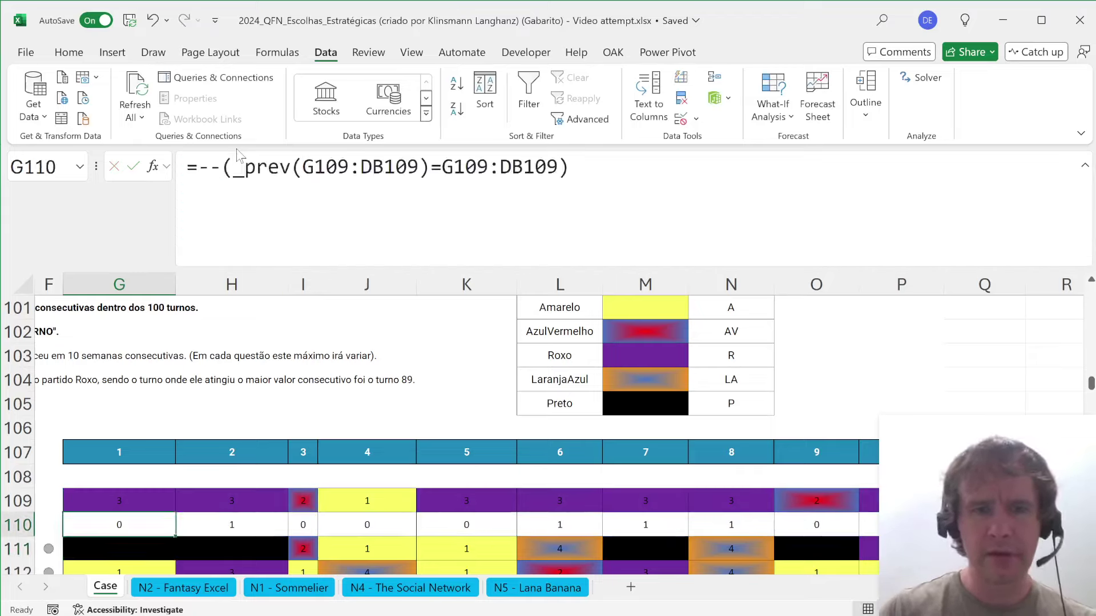
- Check the first numeric comparison flags in row 110 against the party codes above them
key("Right")
key("Right")
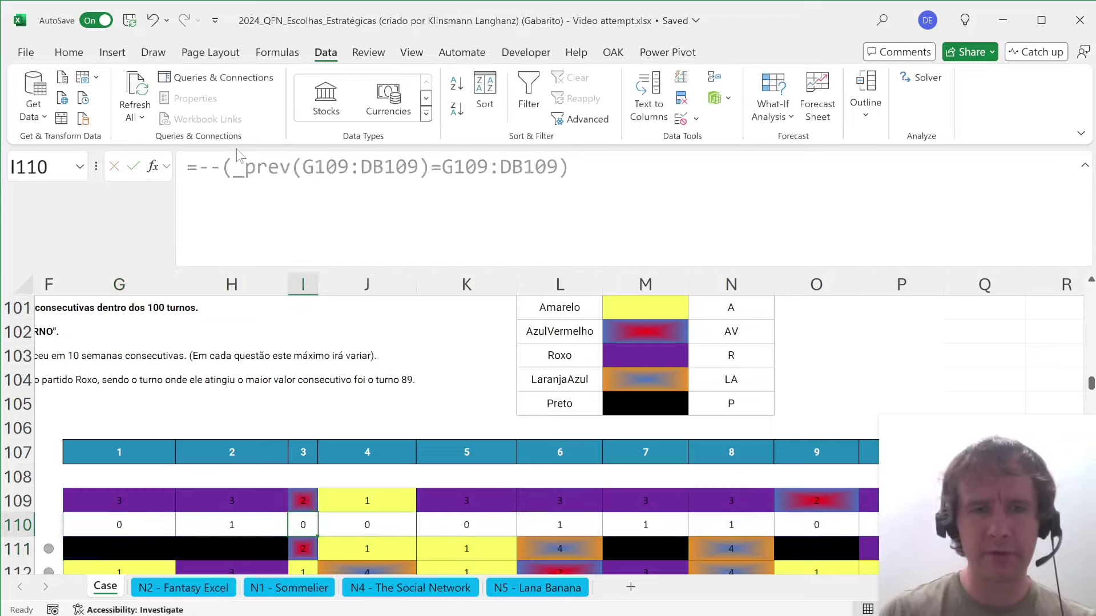
key("Left")
key("Right")
key("Left")
key("Left")
key("Left")
key("Right")
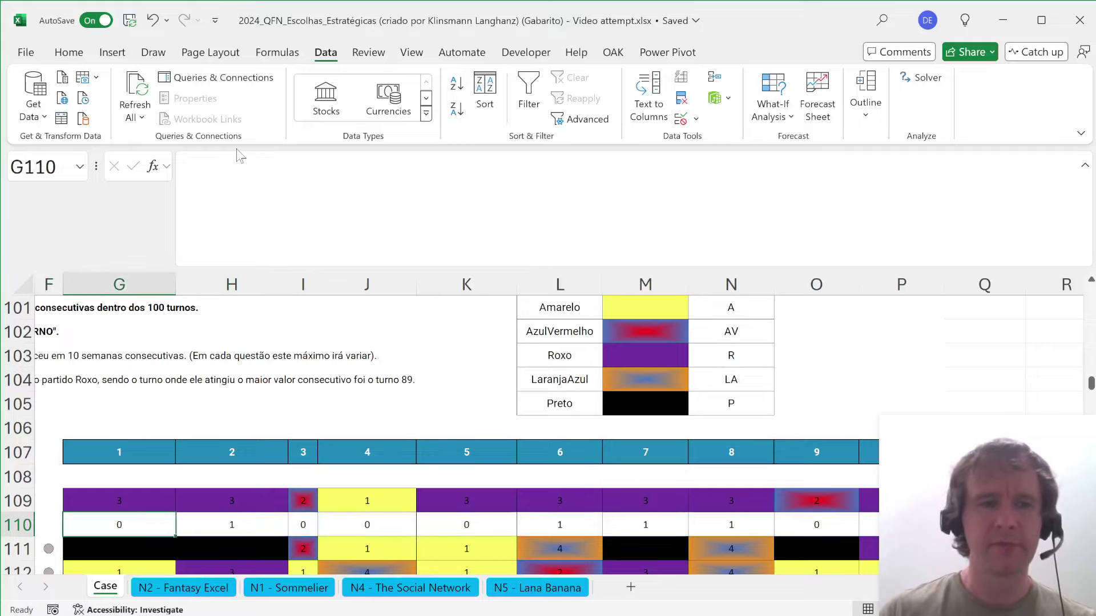
- Turn G110 into a running streak count with =SCAN(0,--(_prev(G109:DB109)=G109:DB109),LAMBDA(a,v,a*v+1))
left_click(197, 166)
type("scan--(_prev(G109:DB109)=G109:DB109")
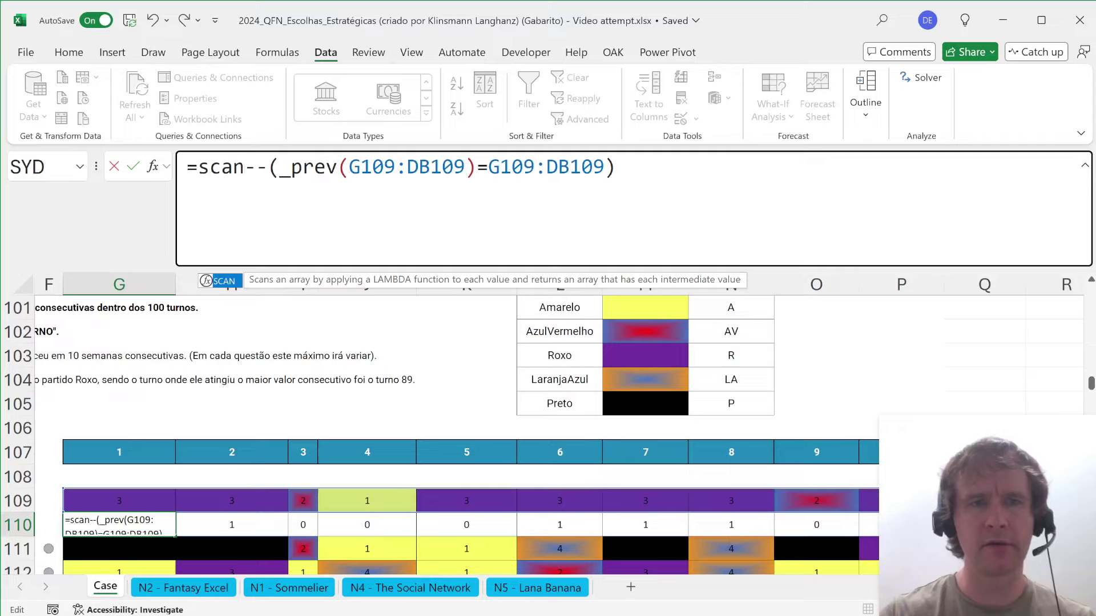
key("Tab")
type("0,")
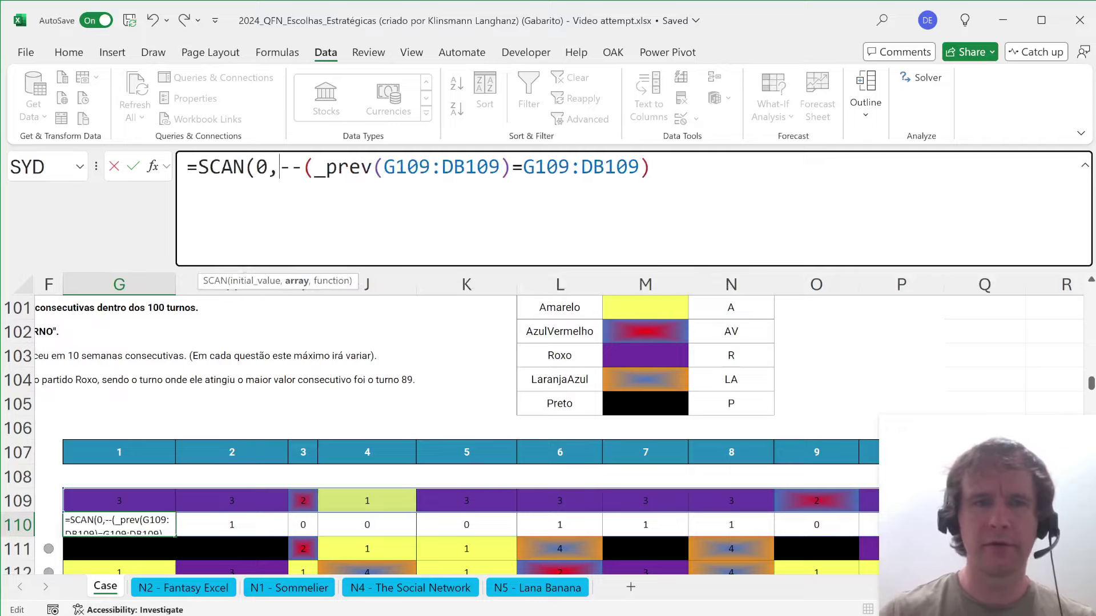
type(",lam")
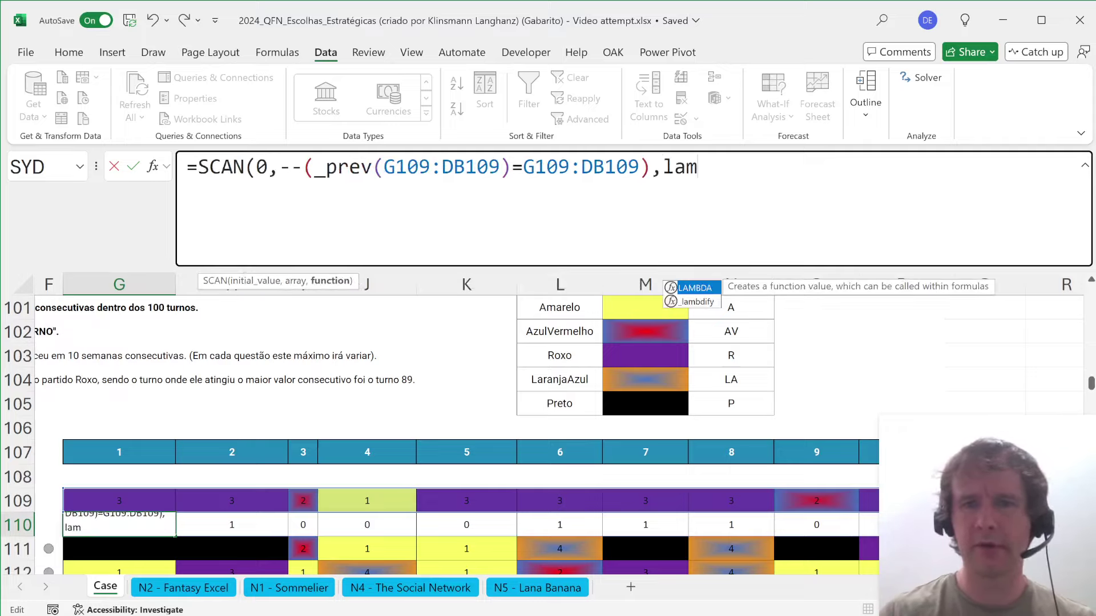
key("Tab")
type("a,v,")
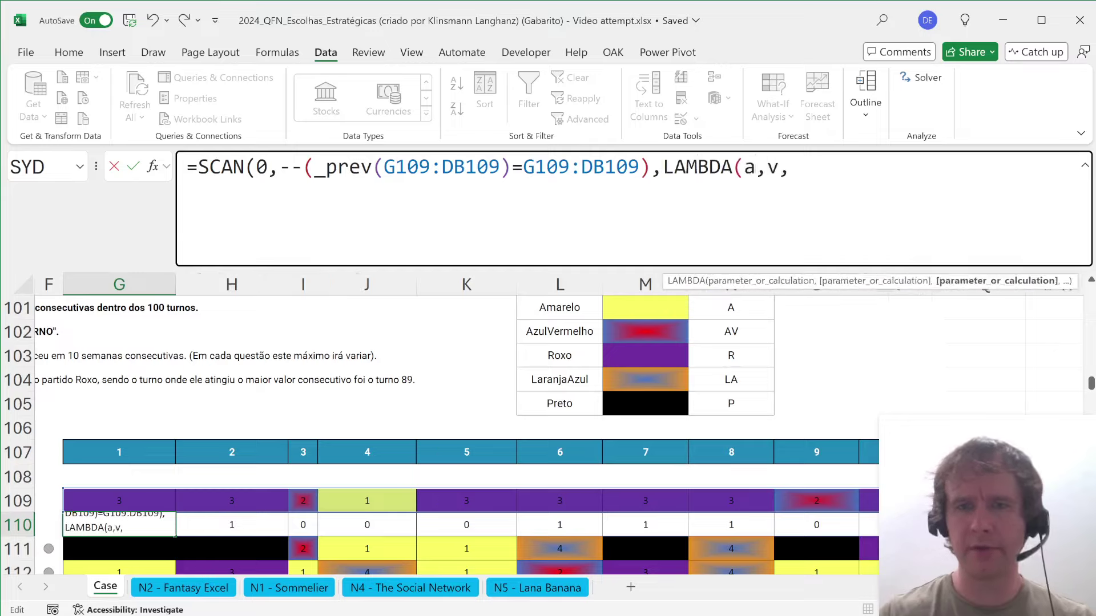
type("a*v+1) ")
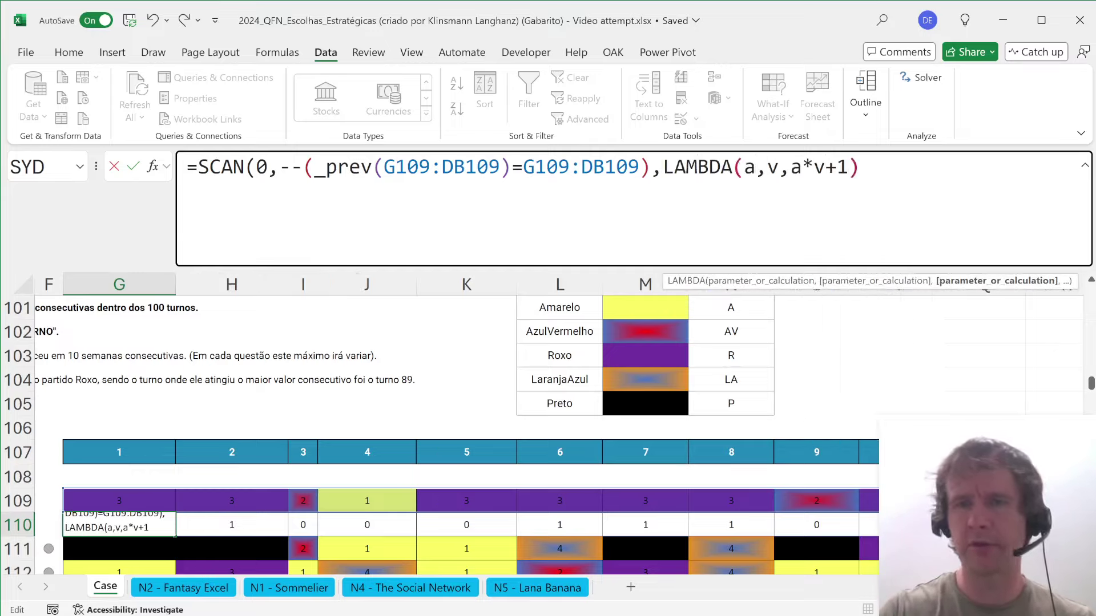
type(")")
key("Return")
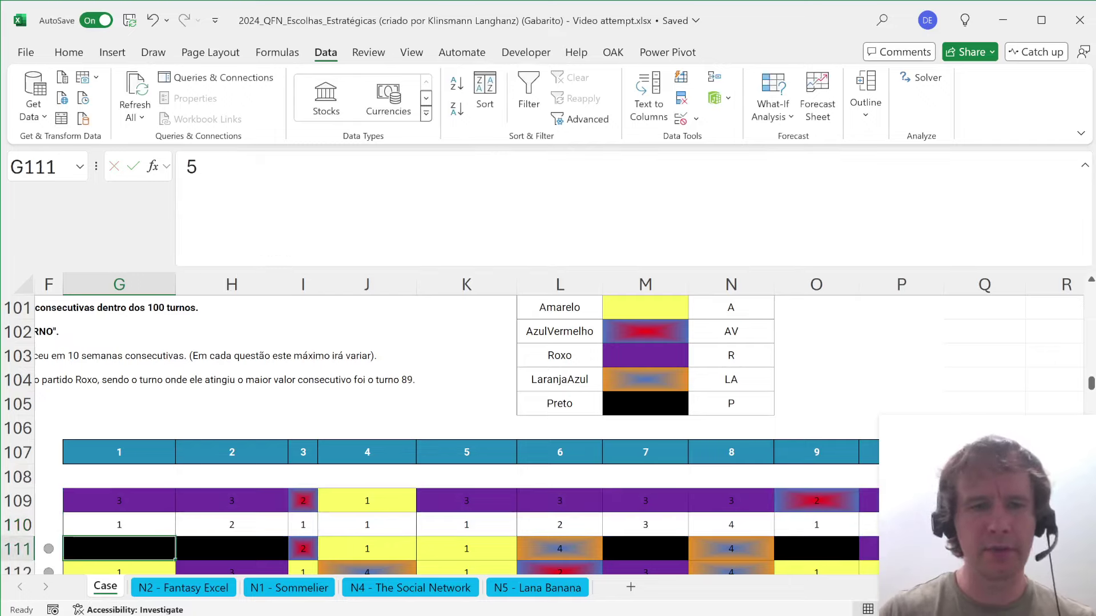
left_click(119, 524)
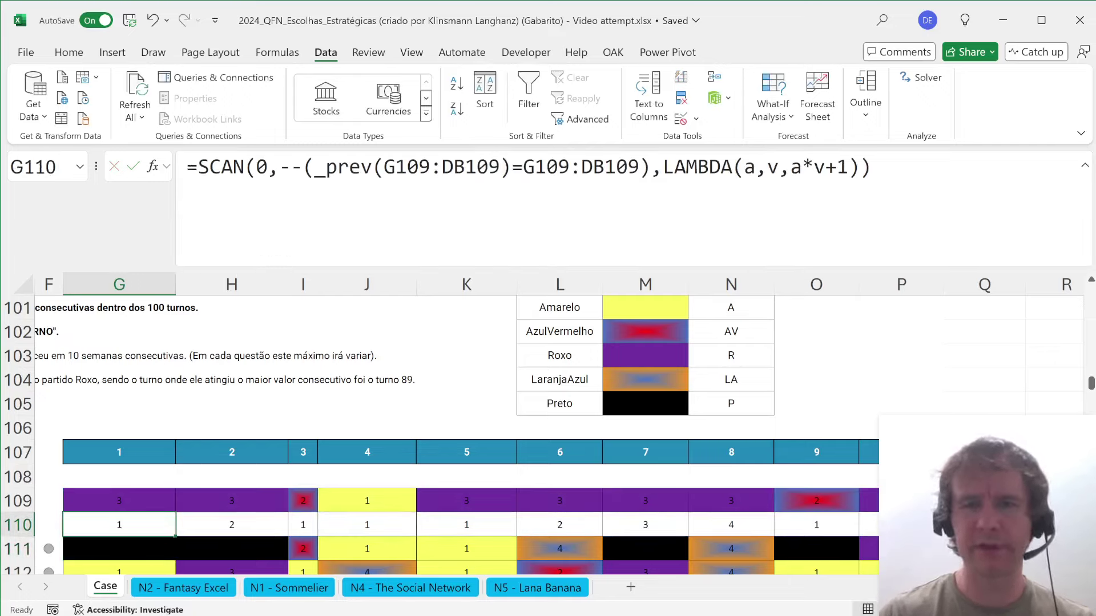
- Examine the a, v, a*v and +1 parts of the LAMBDA in the G110 SCAN formula without changing it
left_click(795, 167)
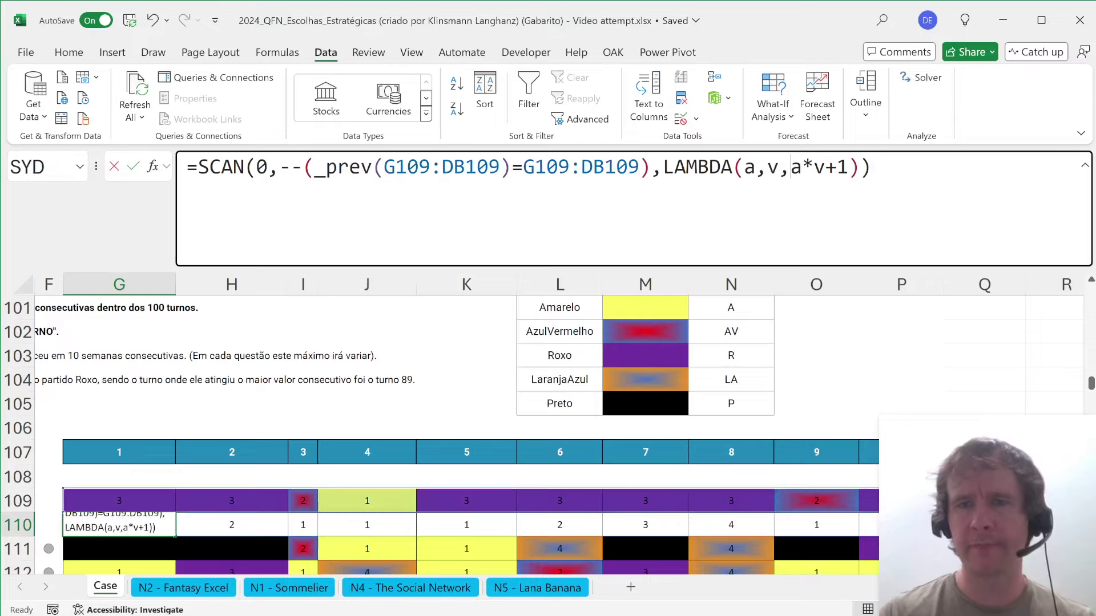
double_click(795, 167)
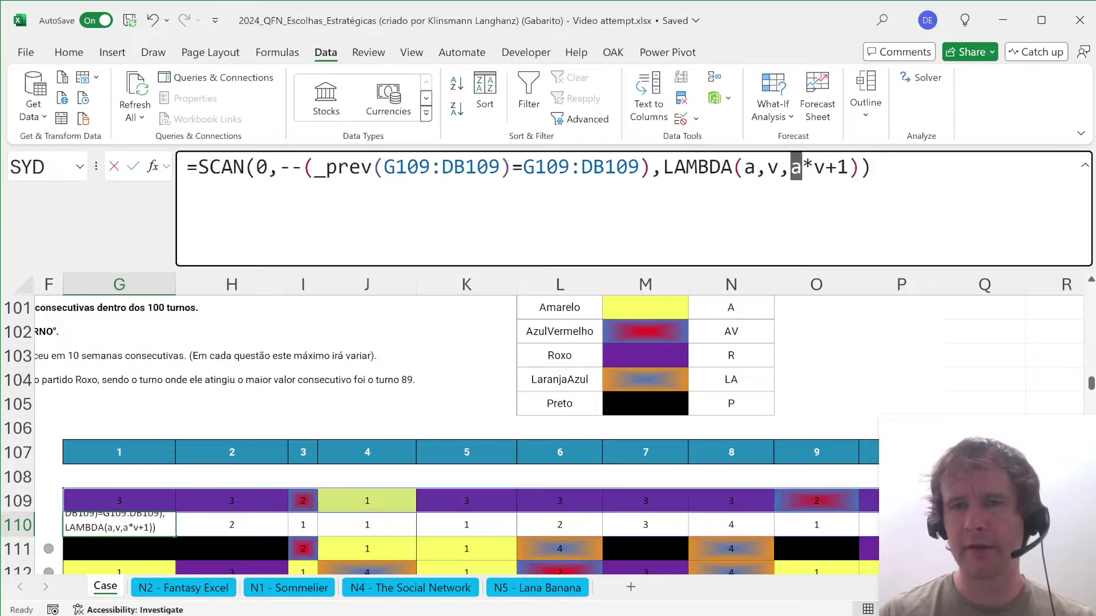
double_click(819, 167)
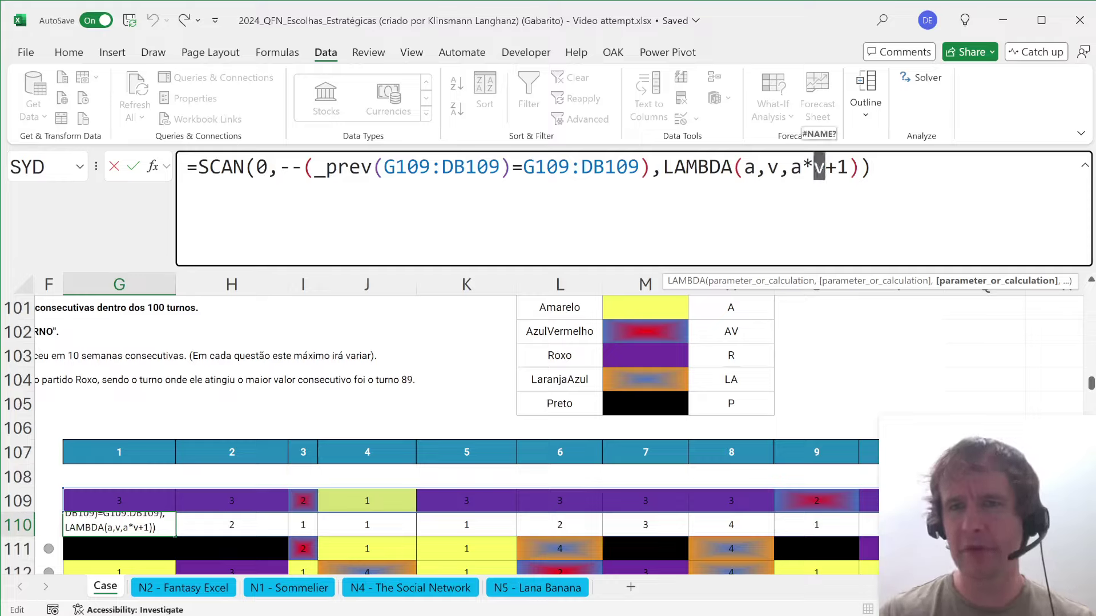
left_click(822, 167)
left_click_drag(791, 167, 813, 168)
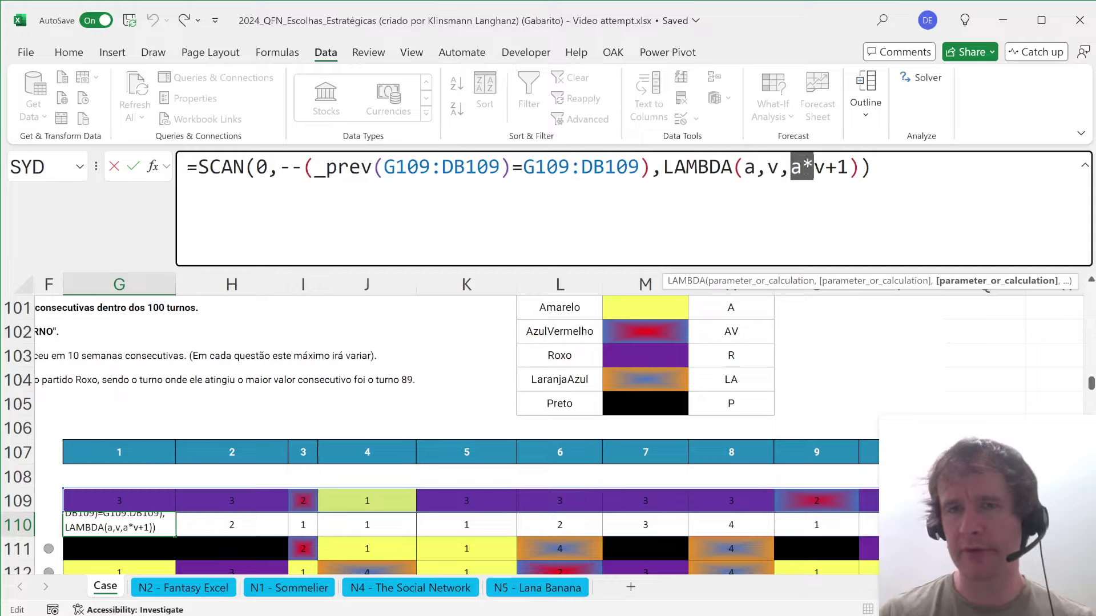
key("Left")
key("shift+Right")
key("shift+Right")
key("shift+Right")
key("shift+Right")
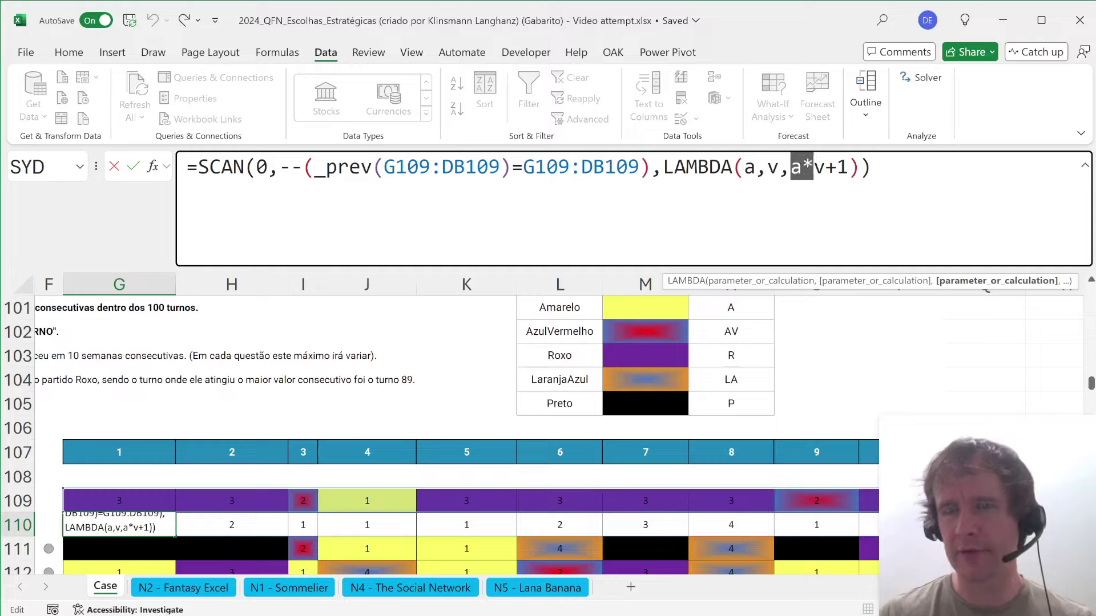
key("shift+Left")
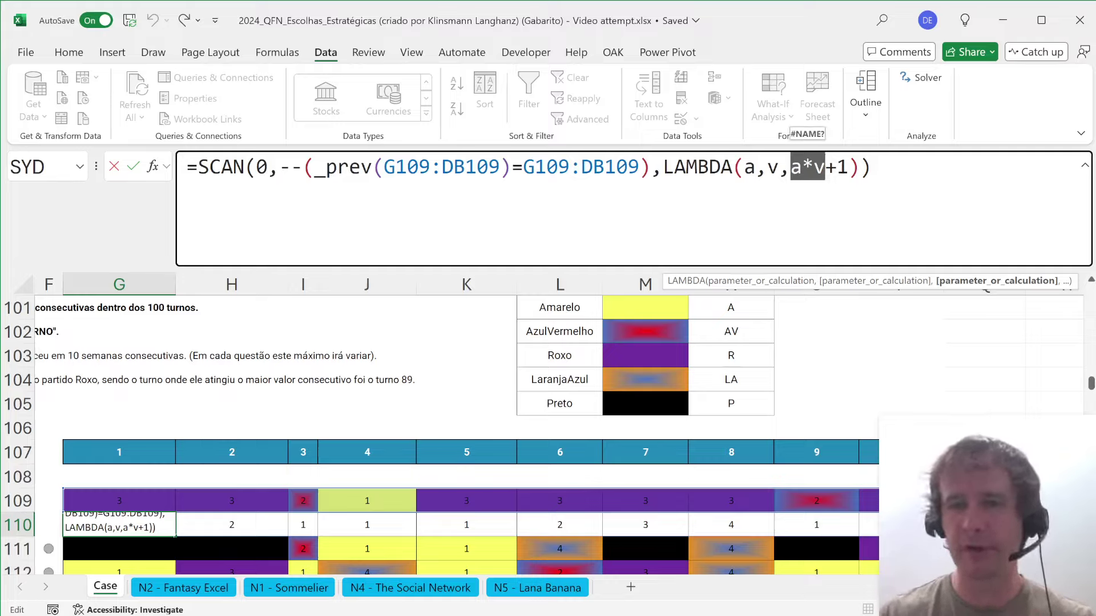
key("Right")
key("Right")
key("shift+Right")
key("shift+Right")
key("shift+Left")
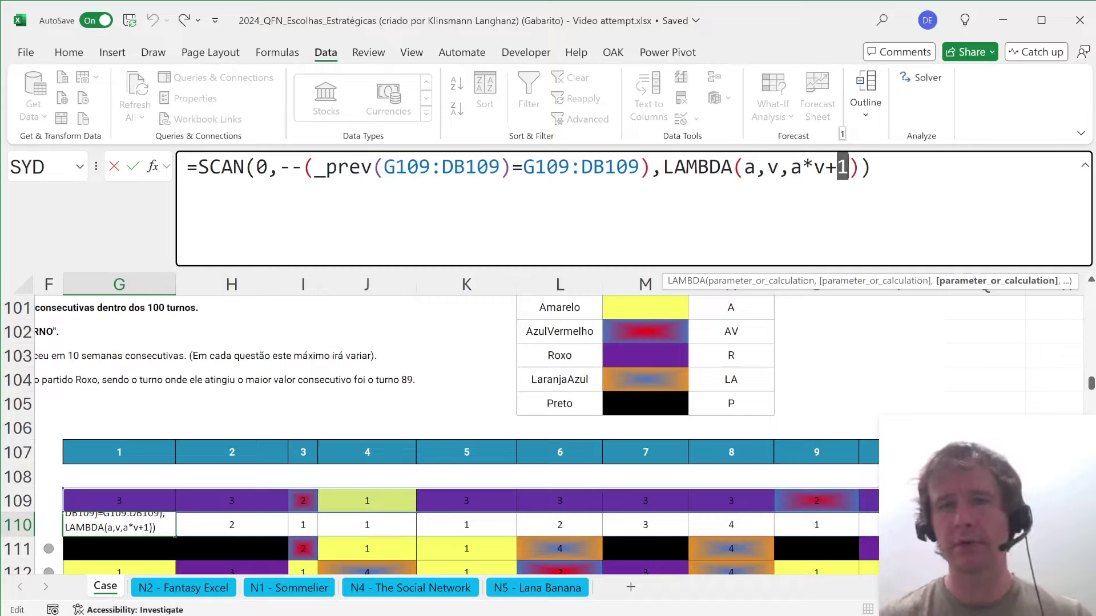
key("Escape")
- Wrap the G110 SCAN formula in LET, naming the SCAN result runs and opening a new line for the calculation
scroll(456, 428, "left", 3)
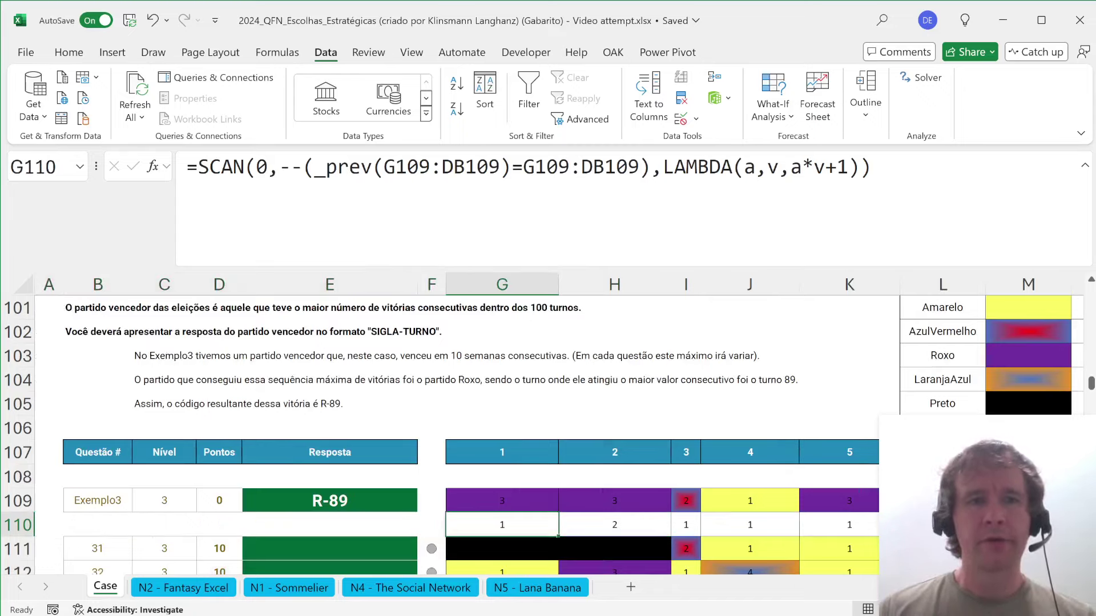
left_click(194, 166)
type("let")
key("Tab")
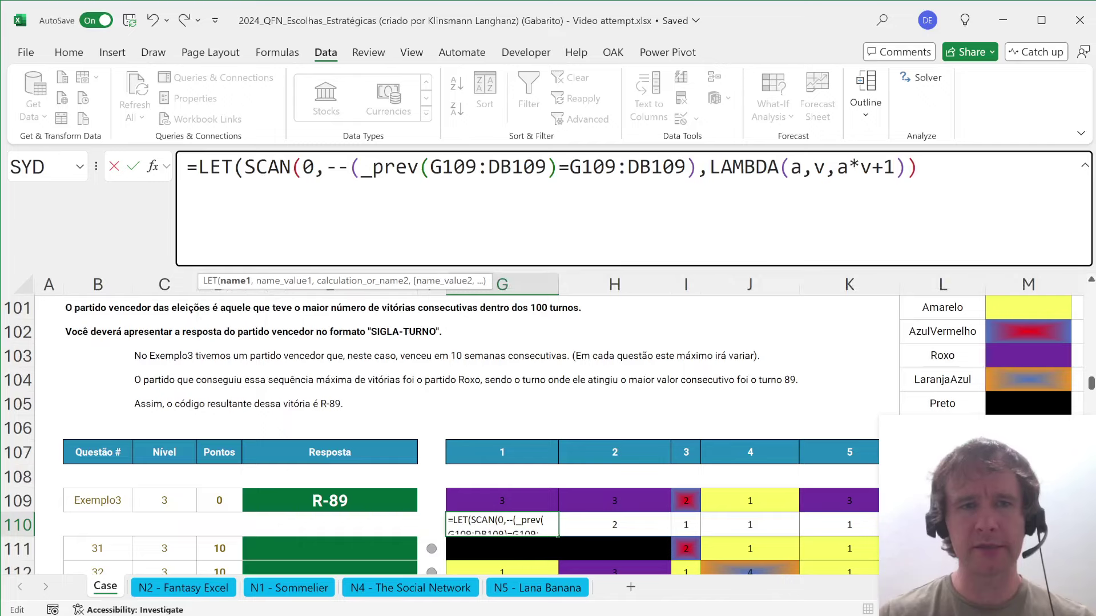
type("runs,SCAN(0")
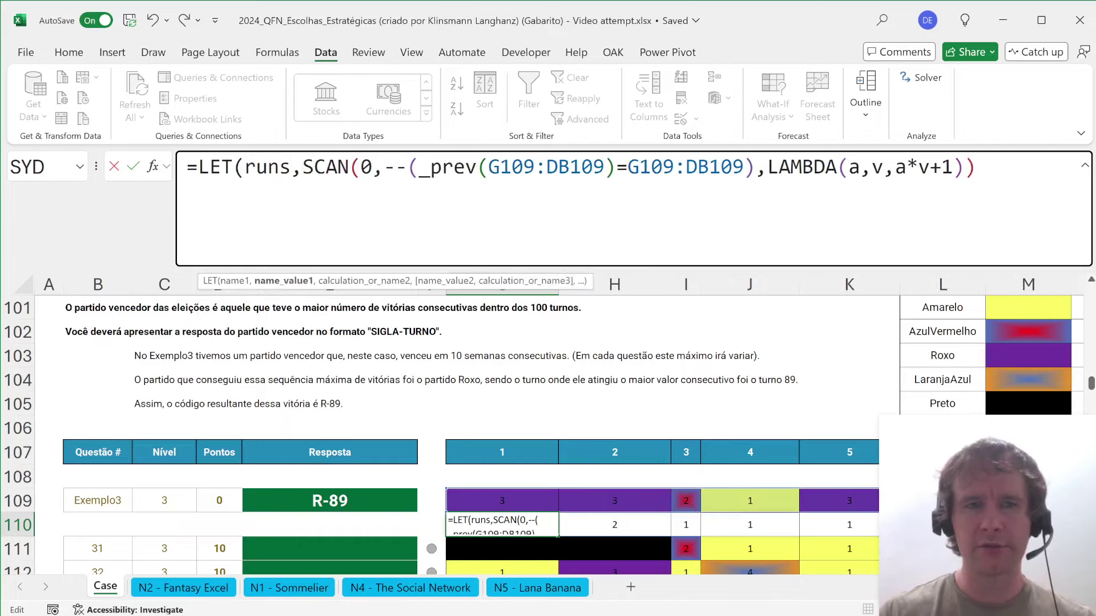
type(",")
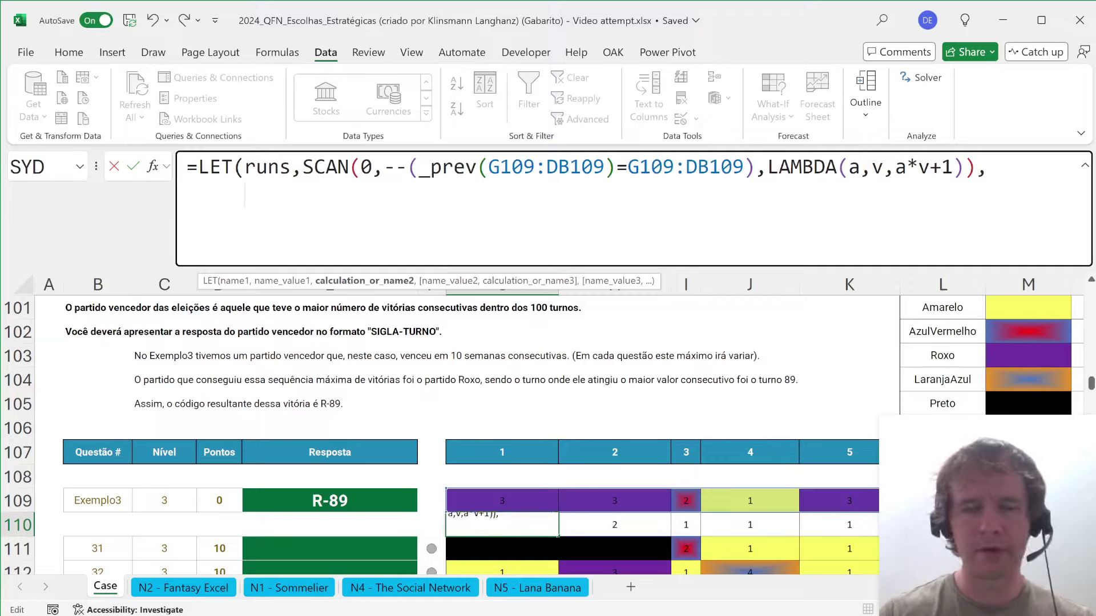
- Add XLOOKUP(101,runs,G109:DB109) as the final calculation of the G110 LET formula and enter it
type("xl")
key("Tab")
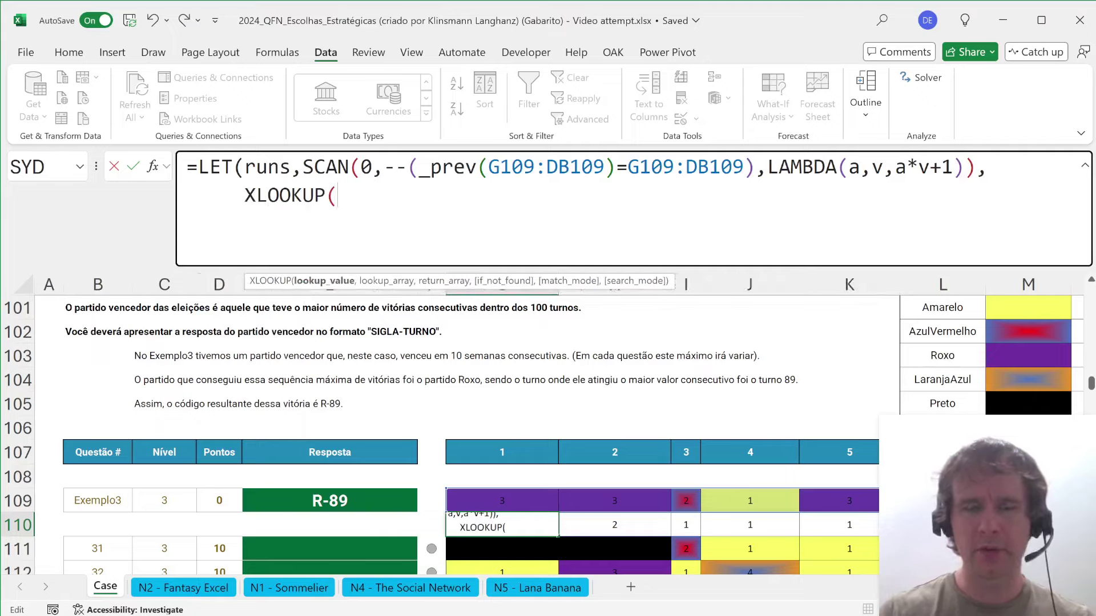
type("101,")
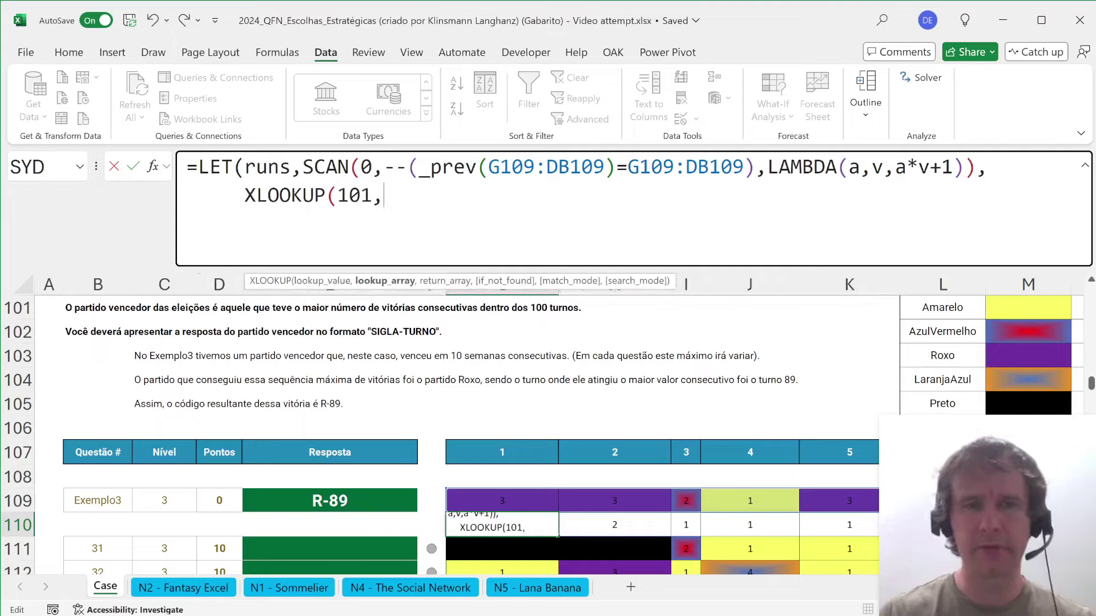
type("runs,")
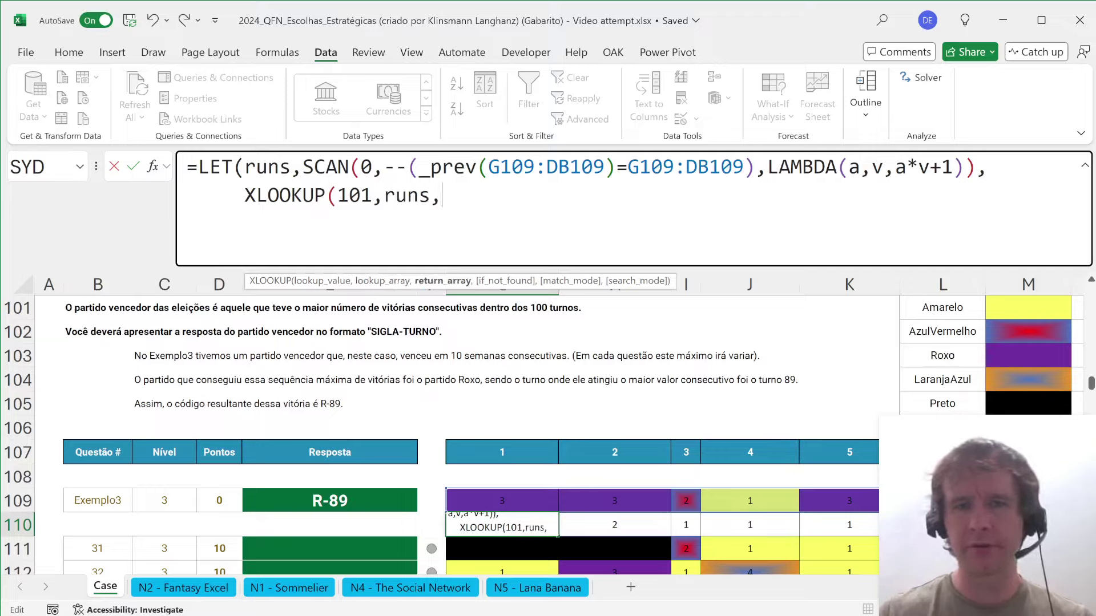
left_click(508, 501)
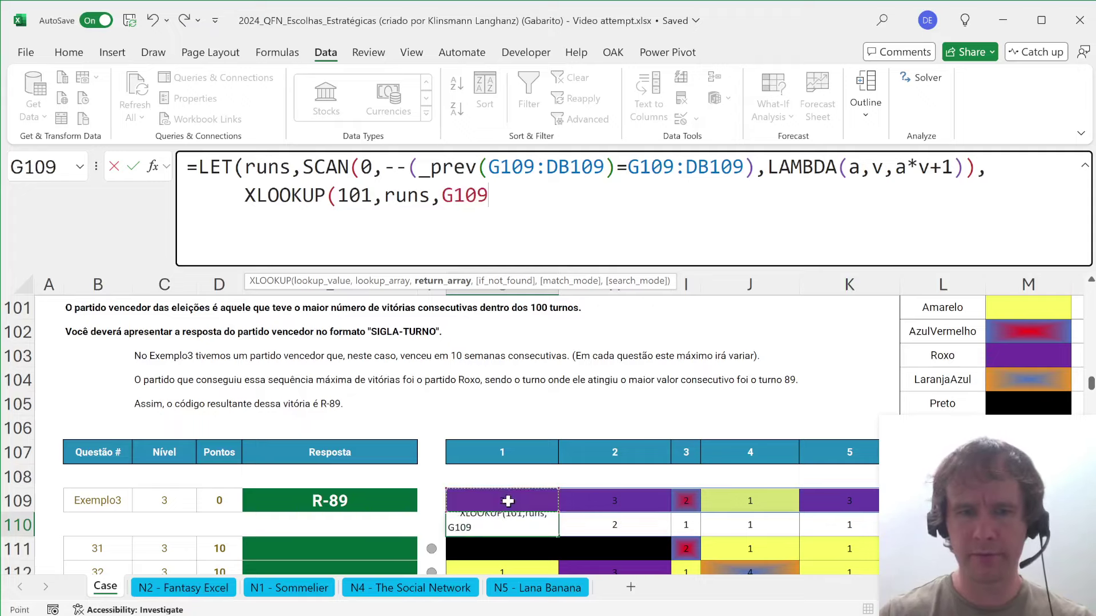
key("ctrl+shift+Right")
type(")")
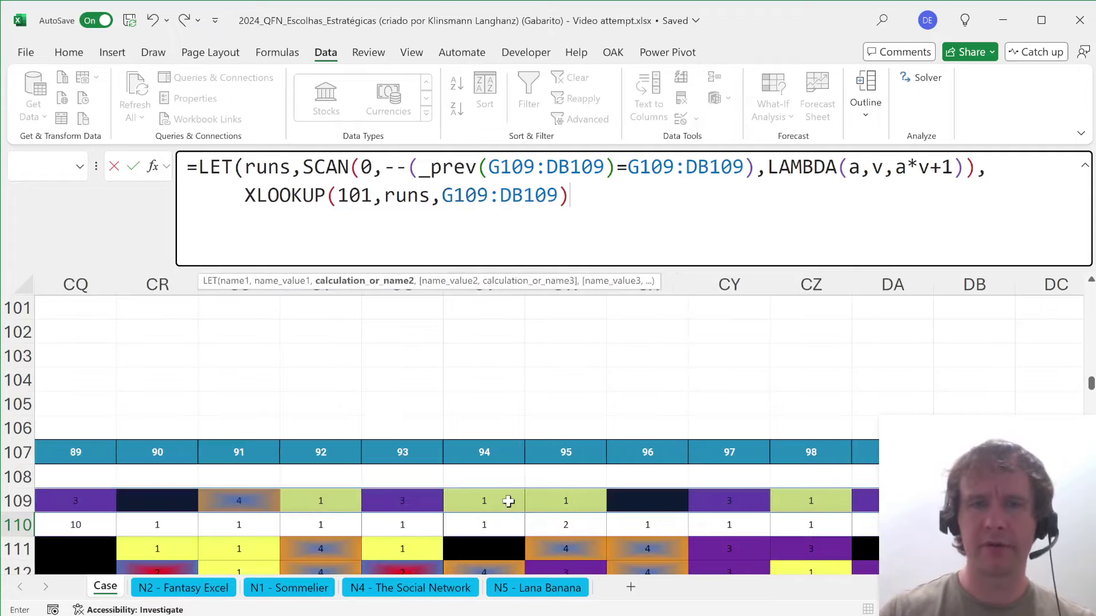
type(")")
key("Return")
key("Up")
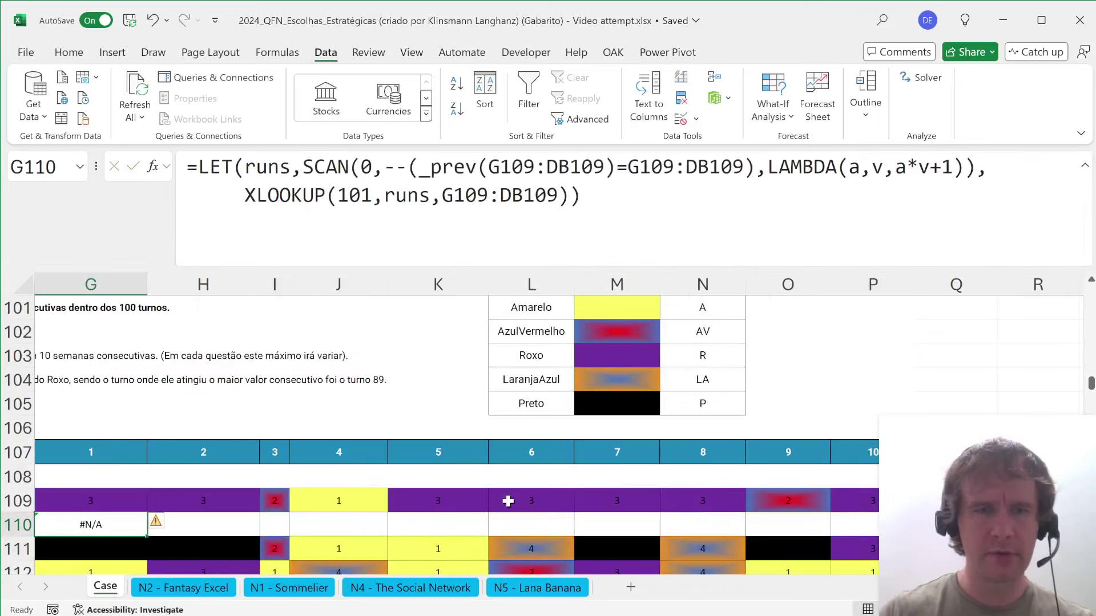
- Try to give the G110 lookup a match mode by adding ,,-1 after the XLOOKUP's closing parenthesis
key("F2")
key("Left")
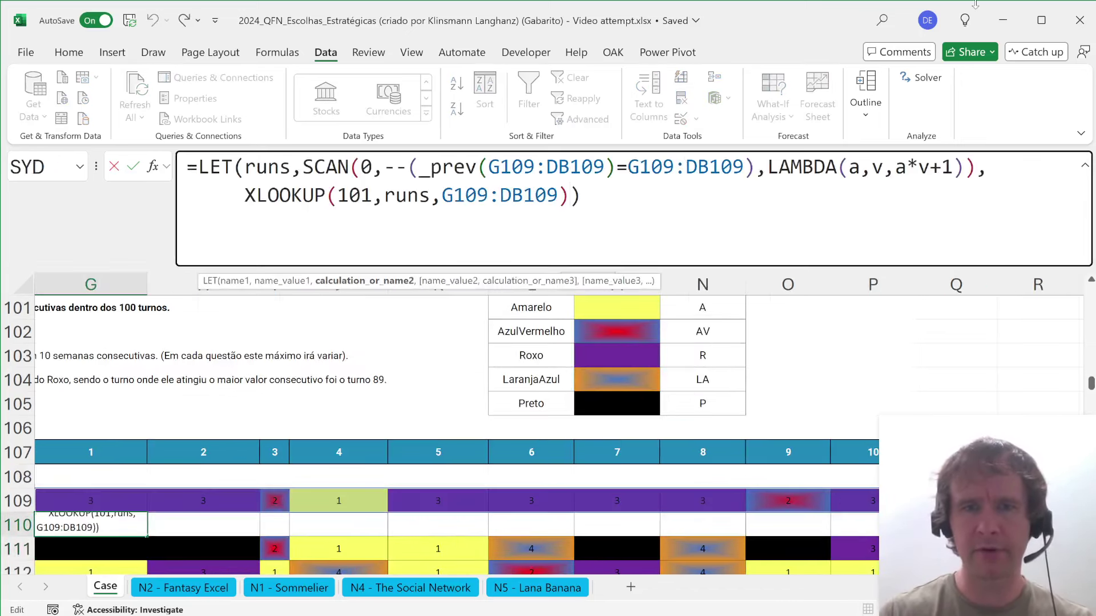
type(",,-1")
key("Return")
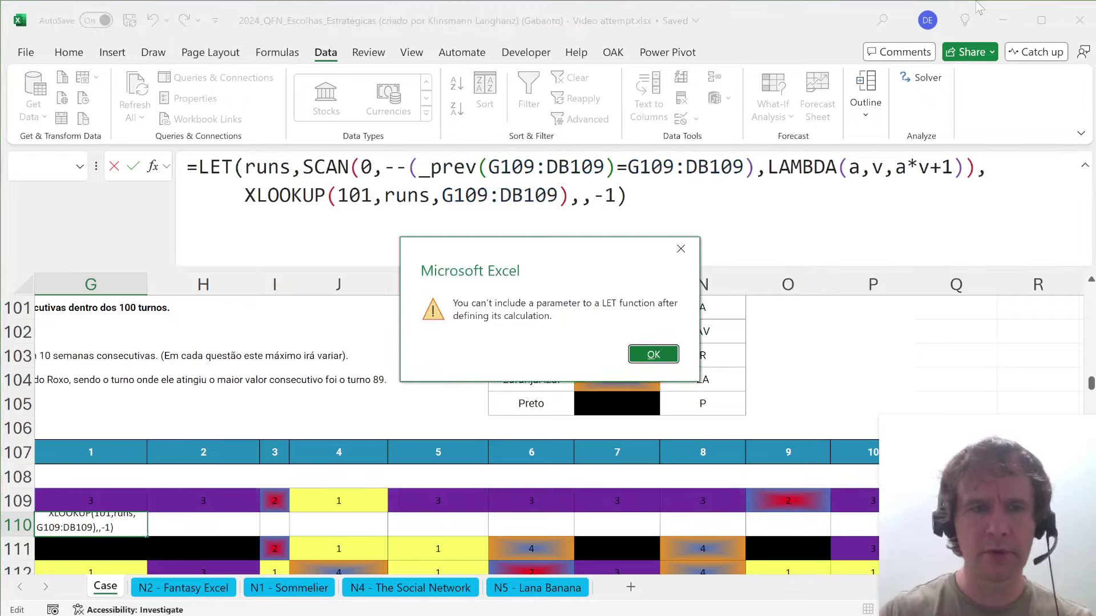
key("Return")
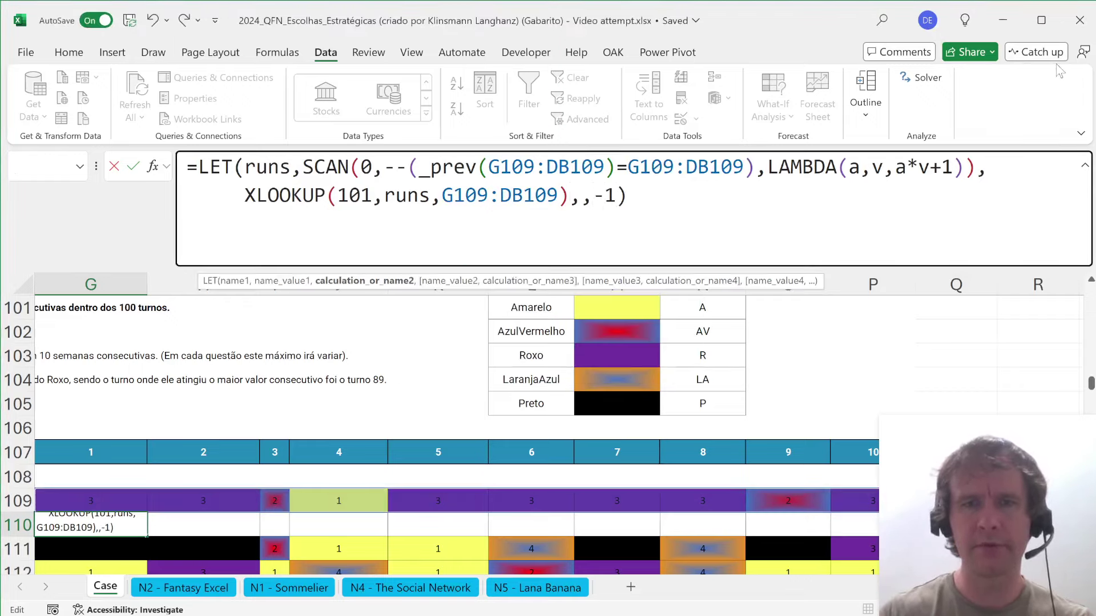
- Move ,,-1 inside the XLOOKUP so it reads XLOOKUP(101,runs,G109:DB109,,-1), and enter the G110 formula
key("shift+Left")
key("shift+Left")
key("shift+Left")
key("shift+Left")
key("ctrl+x")
key("Left")
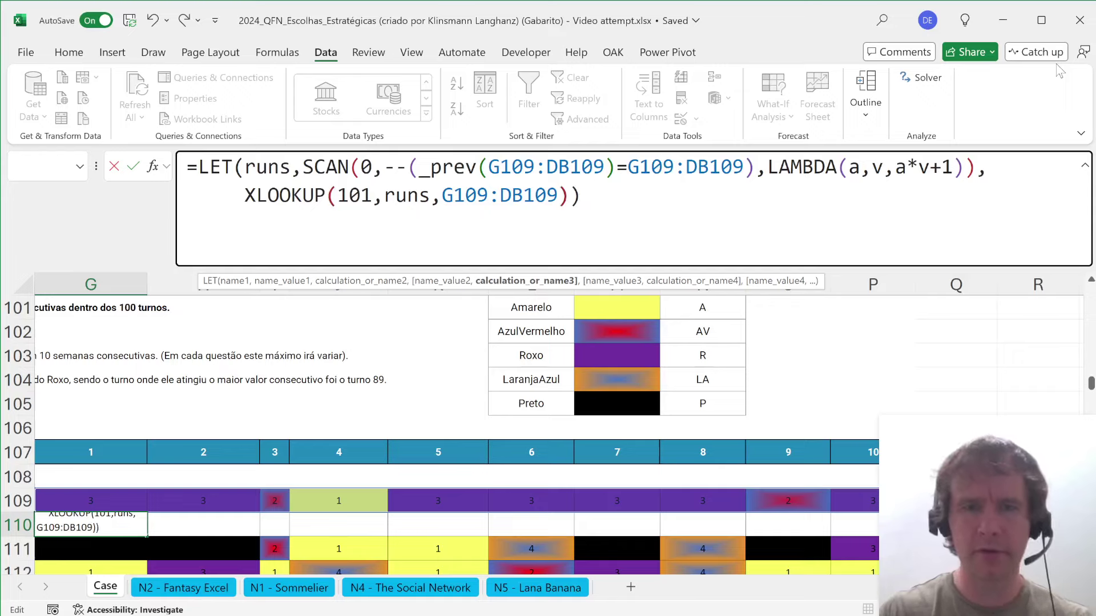
key("ctrl+v")
key("Return")
key("Up")
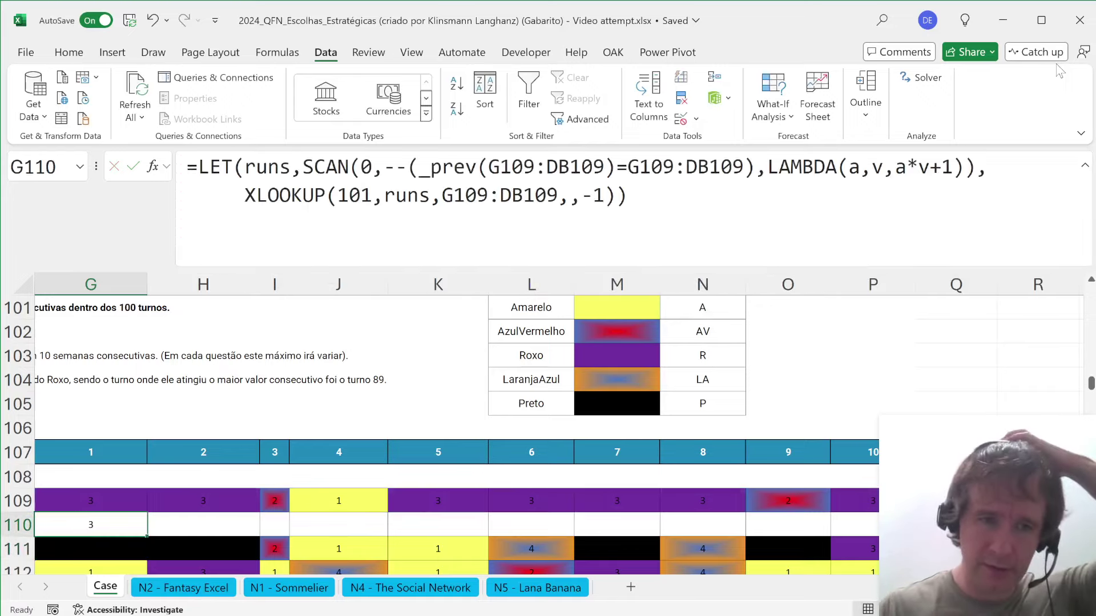
key("ctrl+shift+Left")
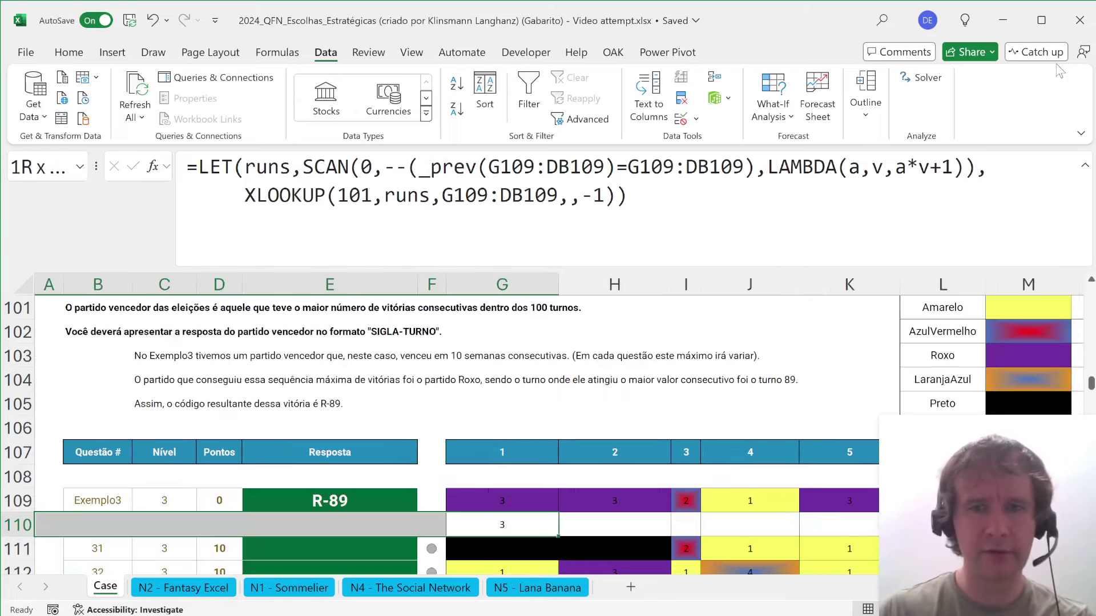
key("Right")
scroll(685, 354, "right", 3)
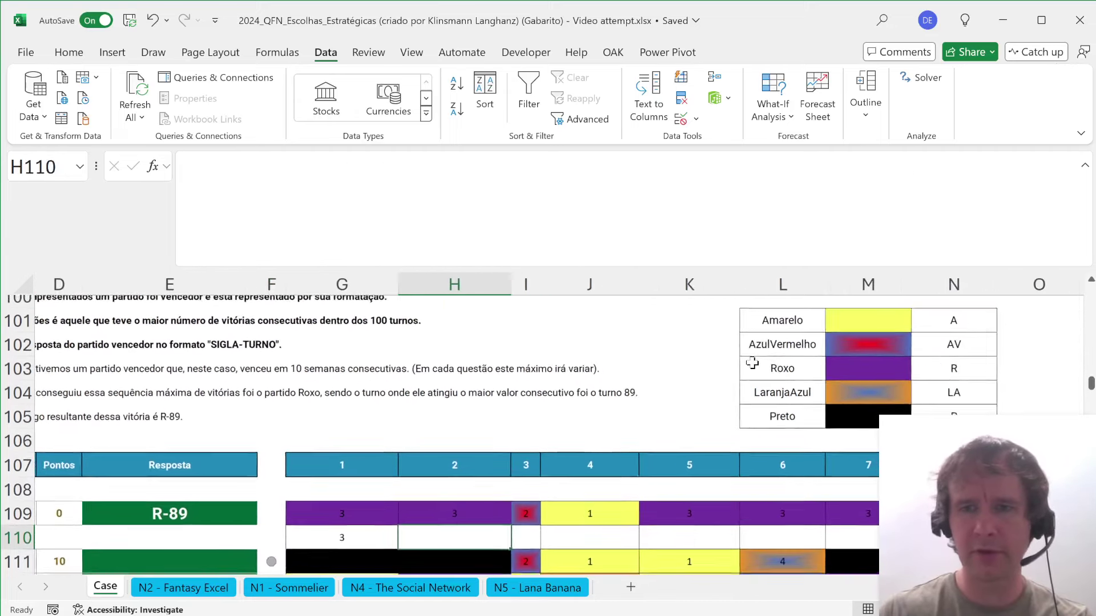
- Define input as G109:DB109 on the first line of the G110 LET formula, cutting that range out of _prev
key("Left")
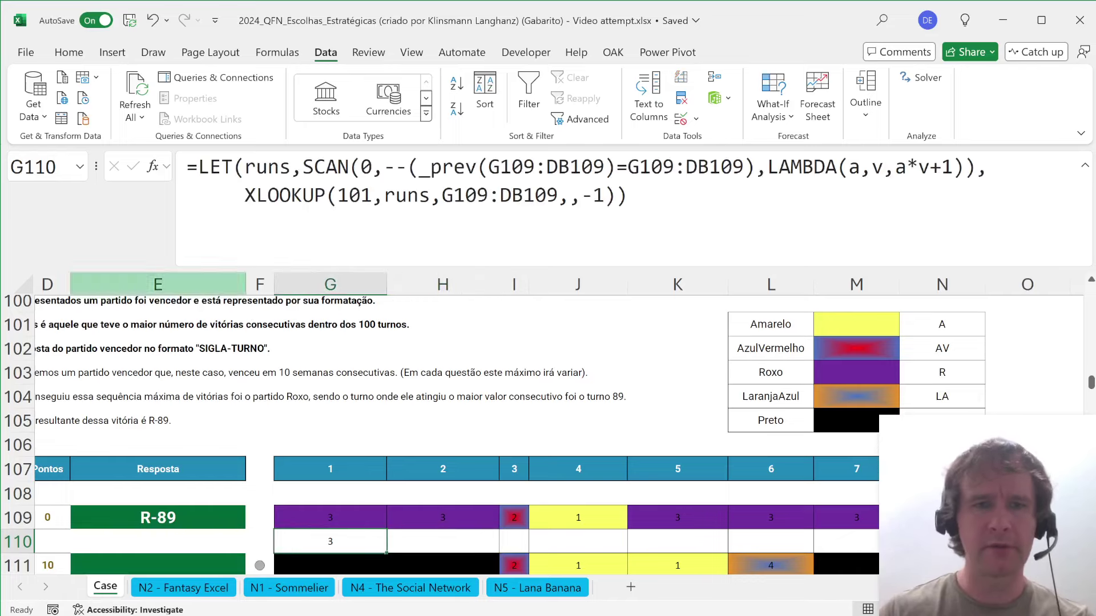
left_click(244, 166)
key("alt+Return")
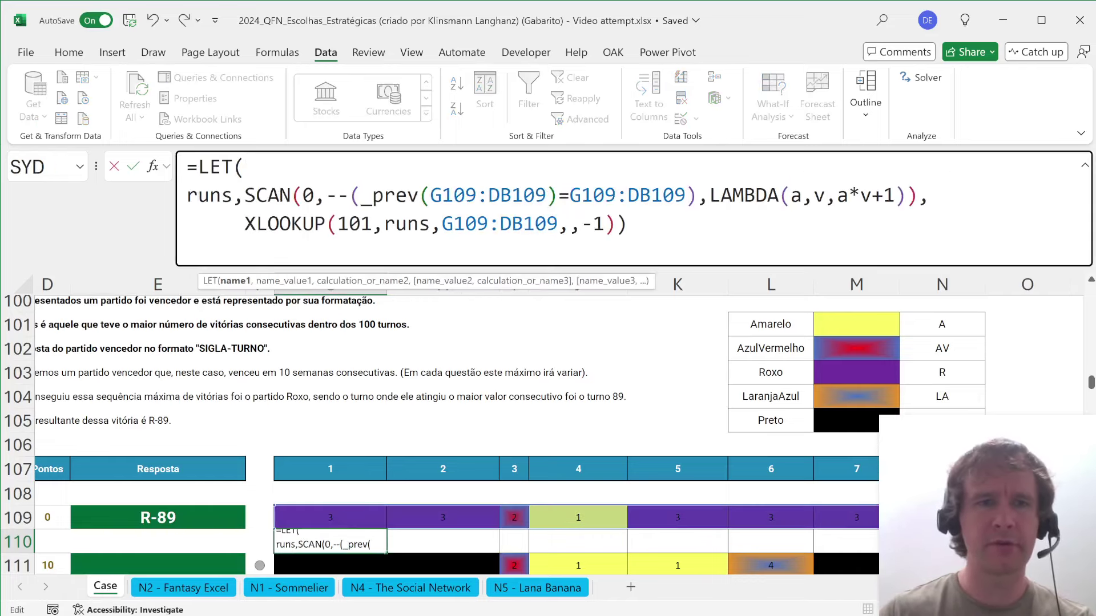
key("Up")
type("in")
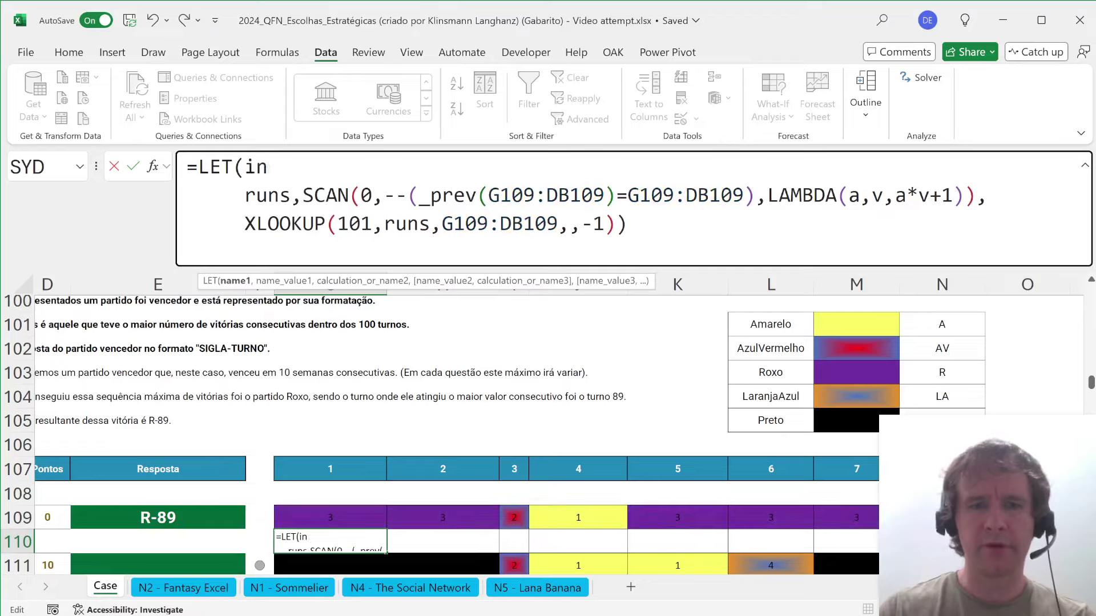
type("put,")
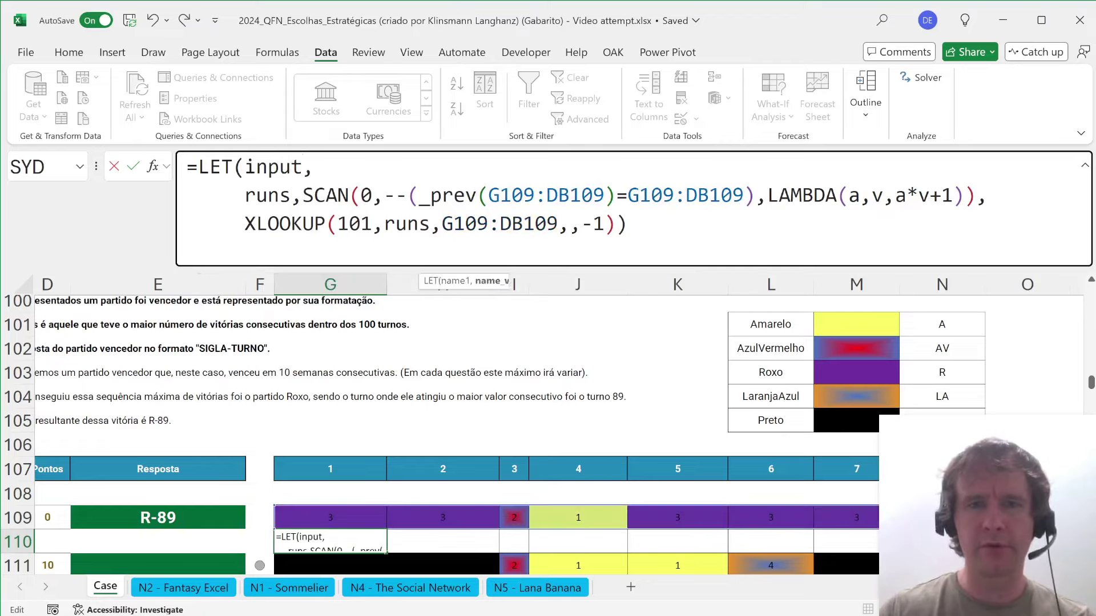
left_click_drag(488, 195, 606, 195)
key("Delete")
key("Up")
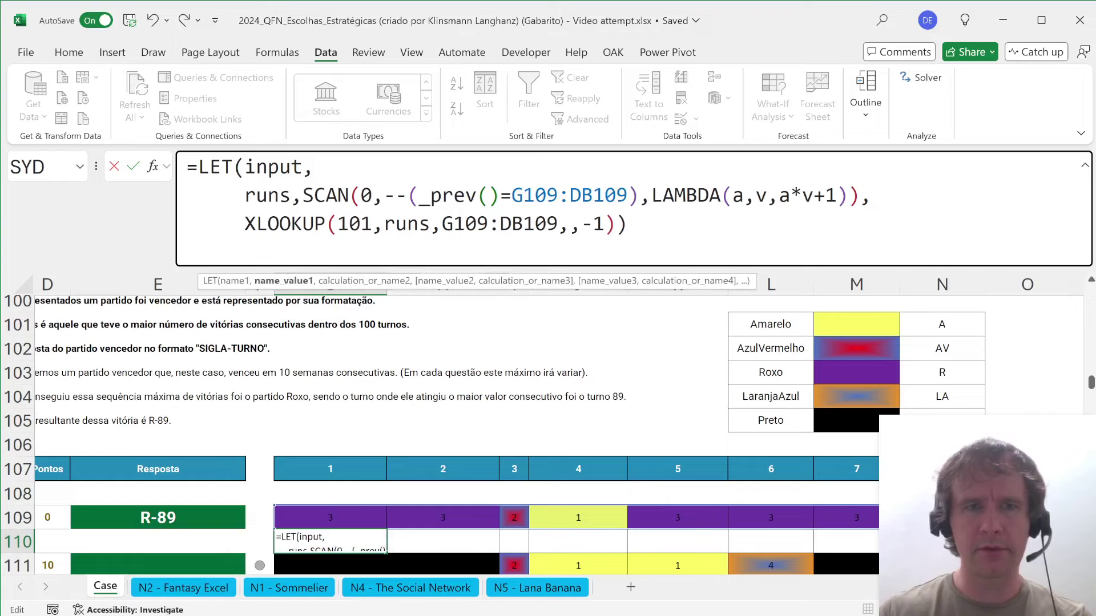
key("ctrl+v")
type(",")
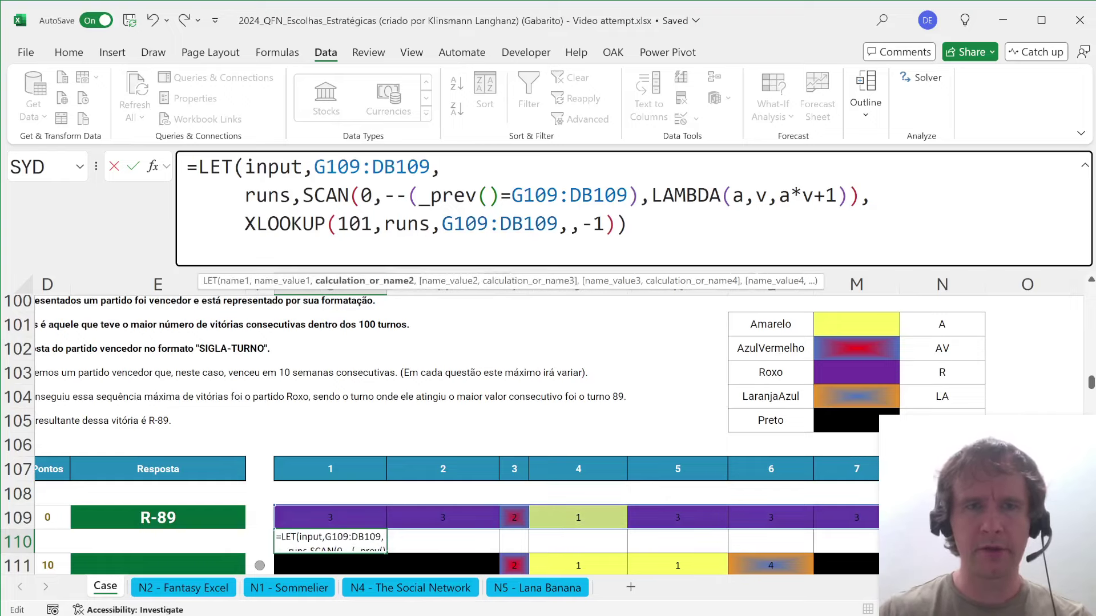
left_click(302, 167)
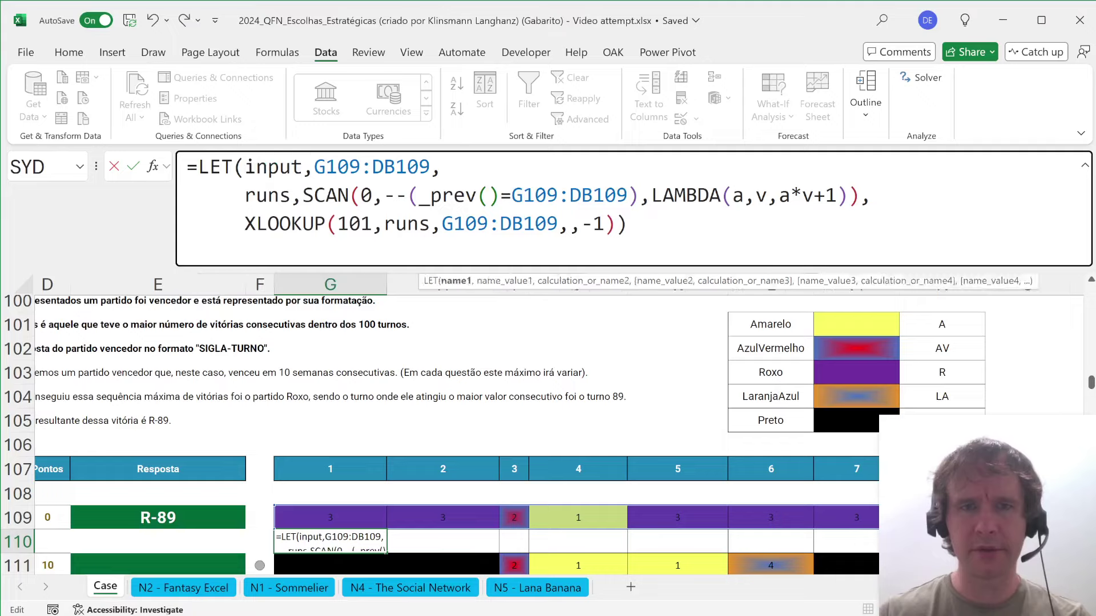
- Use input instead of the range in the _prev(input)=input comparison and as the XLOOKUP return array in G110
left_click(489, 195)
type("input")
left_click_drag(568, 195, 685, 195)
type("input")
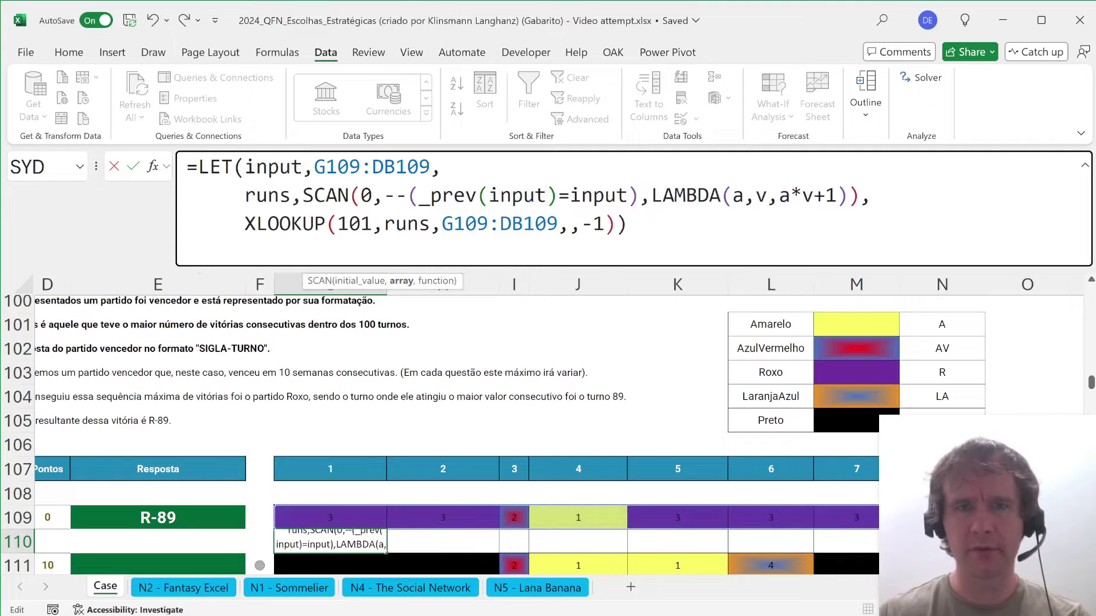
left_click_drag(443, 224, 557, 224)
type("input")
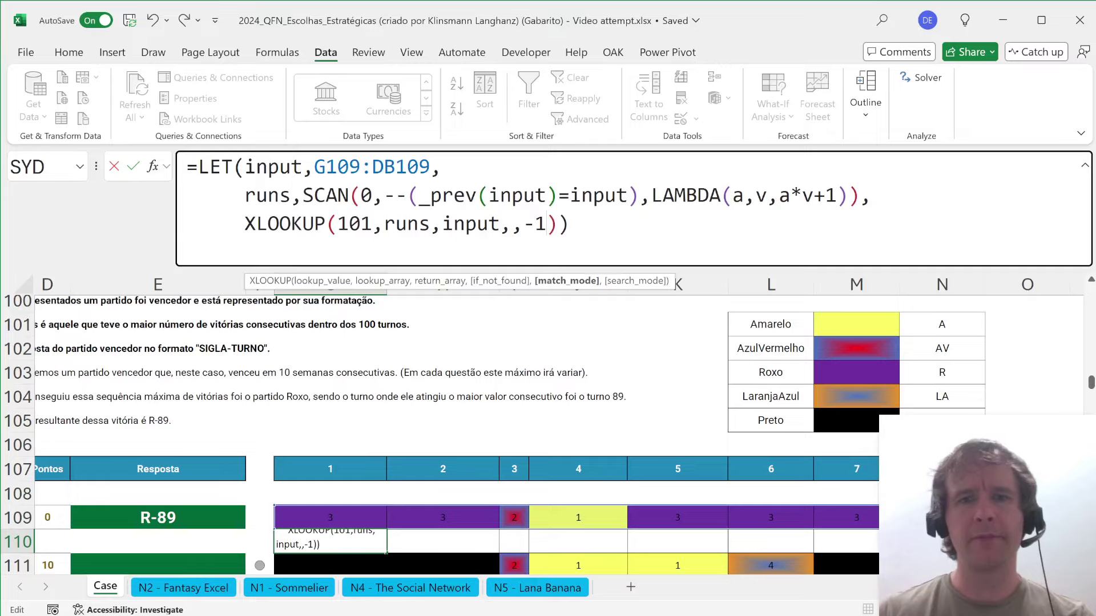
- Wrap the XLOOKUP in G110 with INDEX over the party codes $N$101:$N$105, using the lookup as the row number, and enter the formula
left_click(557, 224)
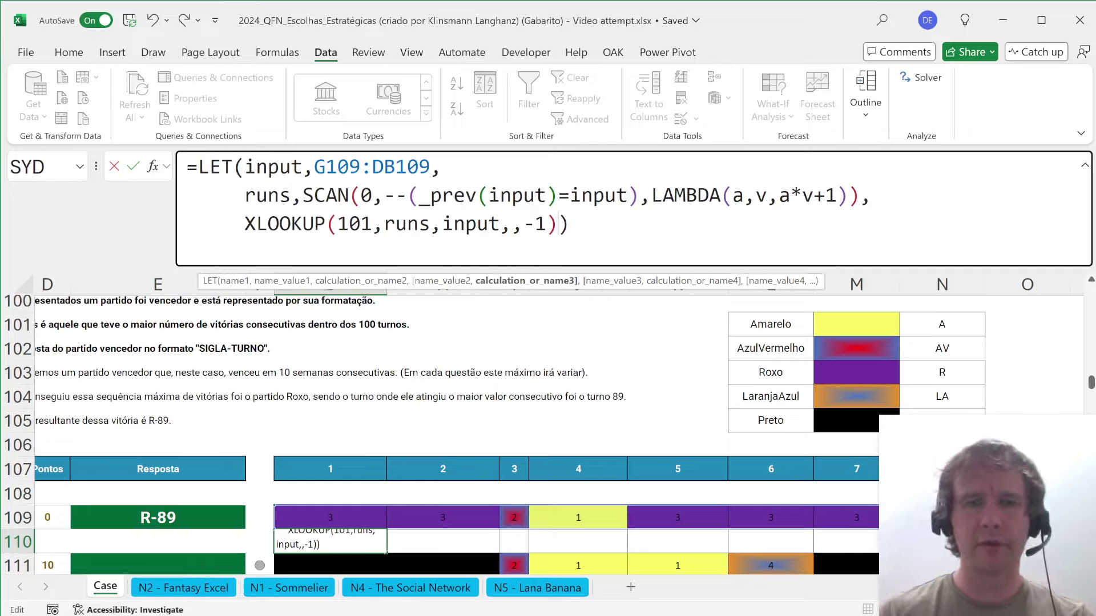
key("Home")
type("ind")
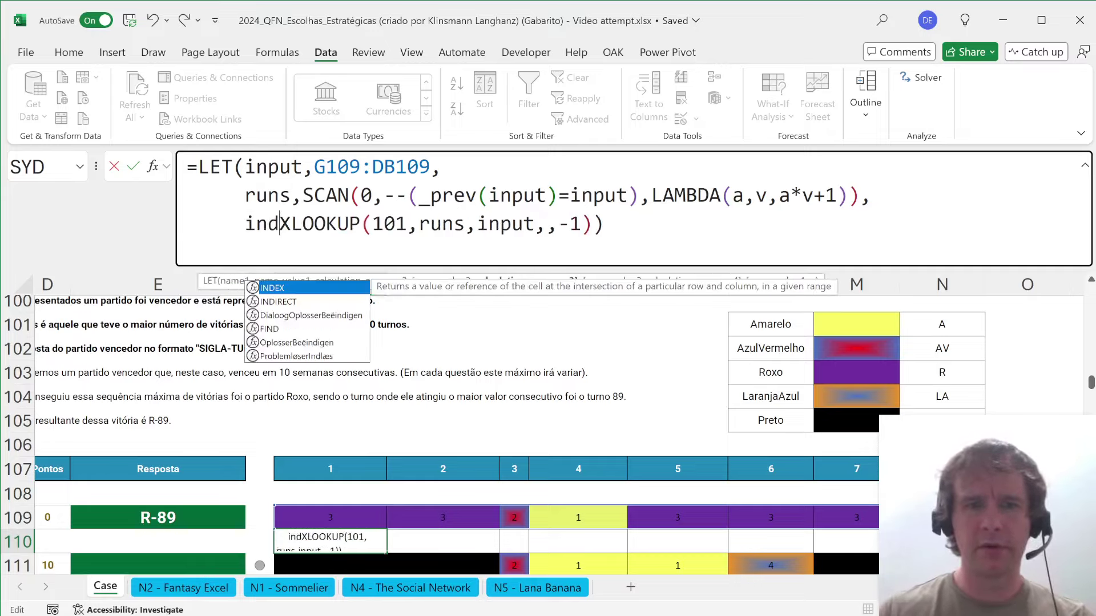
key("Tab")
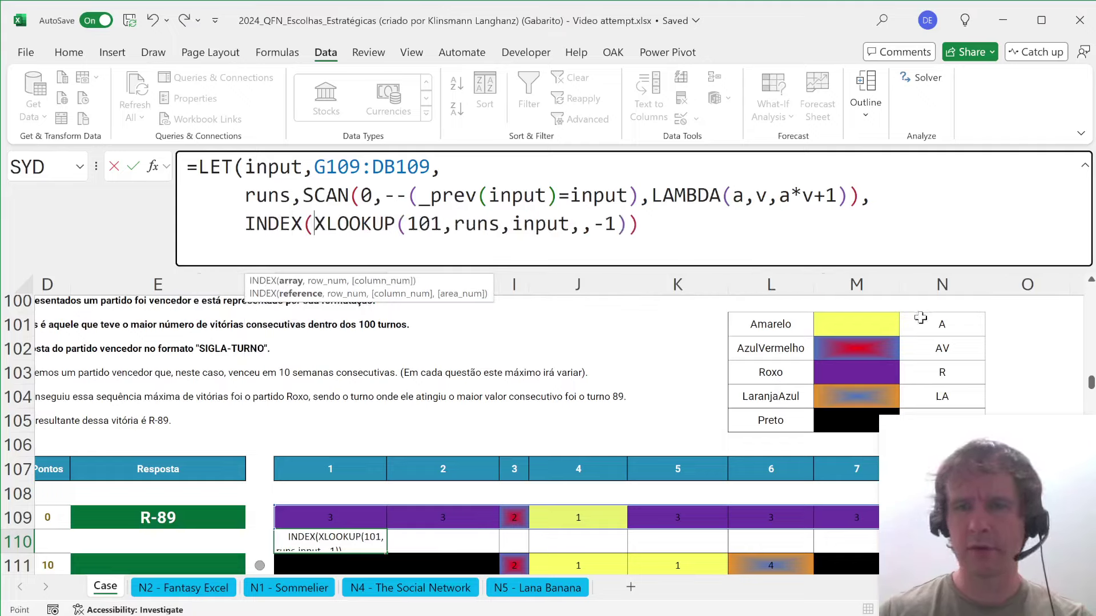
left_click(920, 319)
key("ctrl+shift+Down")
key("F4")
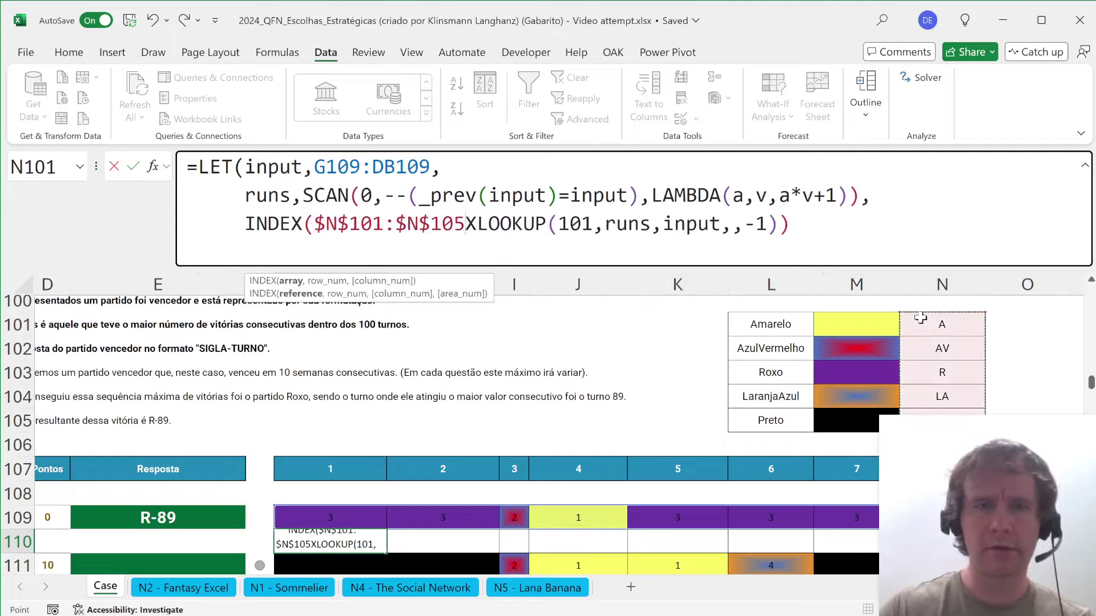
type(",")
key("End")
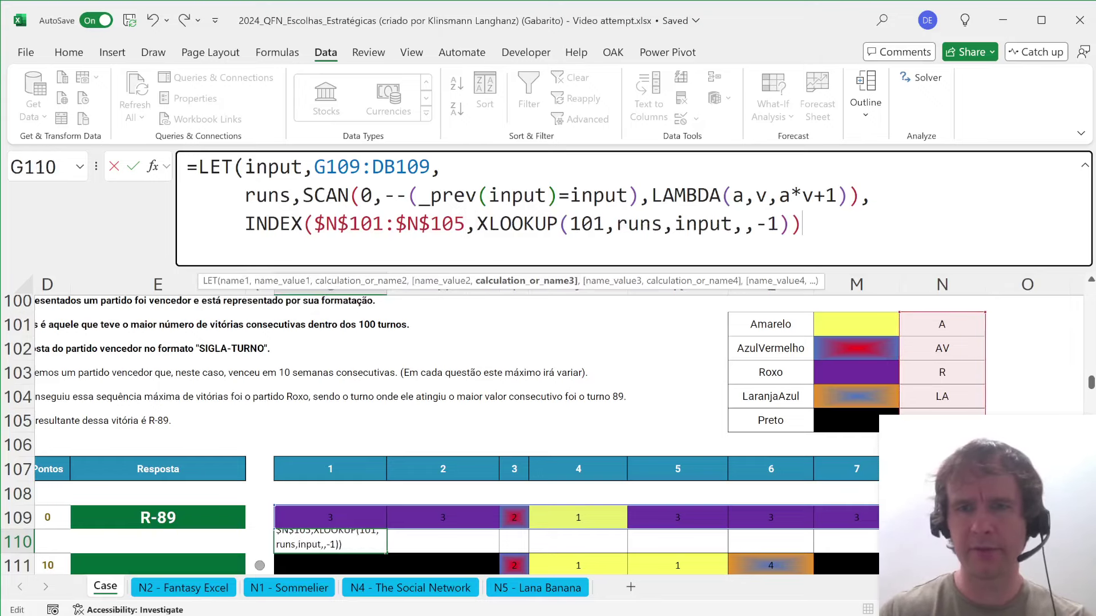
type(")")
key("Return")
key("Up")
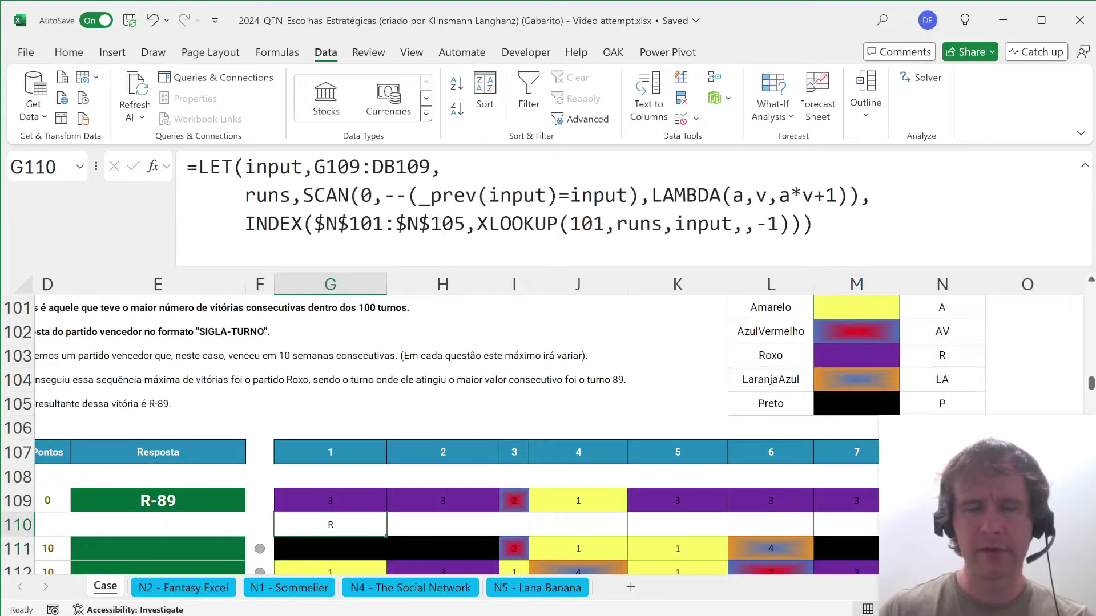
- Check the XLOOKUP's lookup value and runs arguments in G110, and inspect the winning streak around turn 89 in row 109
double_click(586, 223)
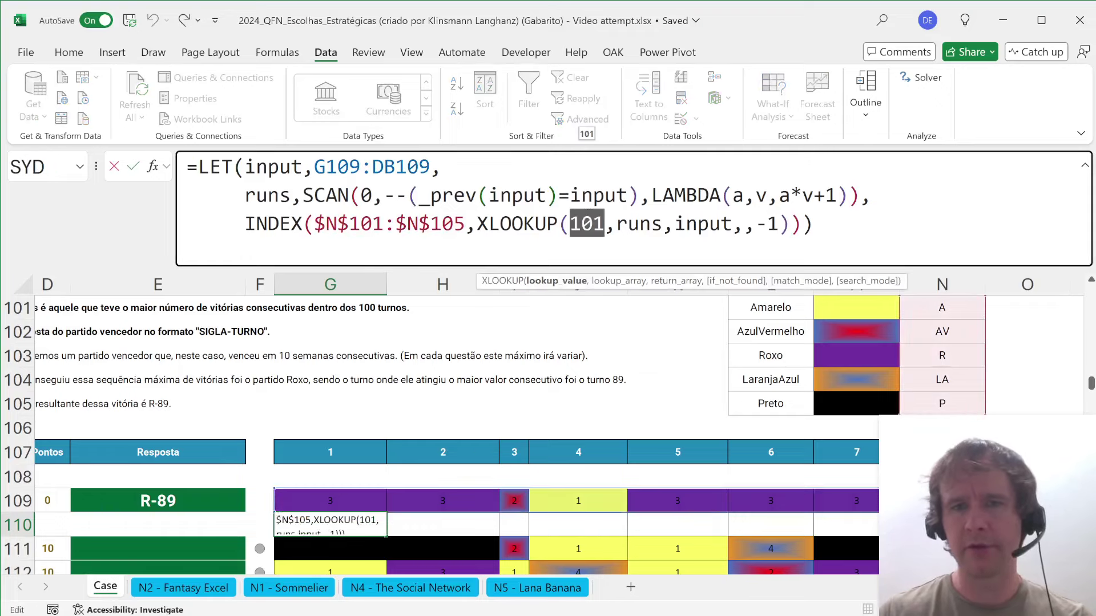
double_click(638, 224)
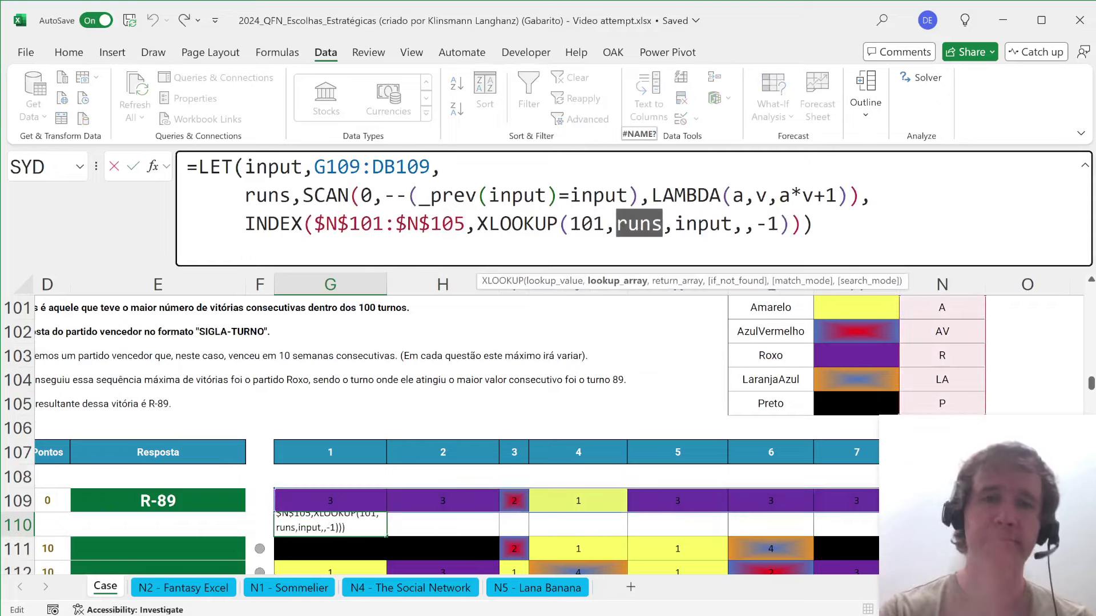
key("Escape")
key("Up")
key("ctrl+Right")
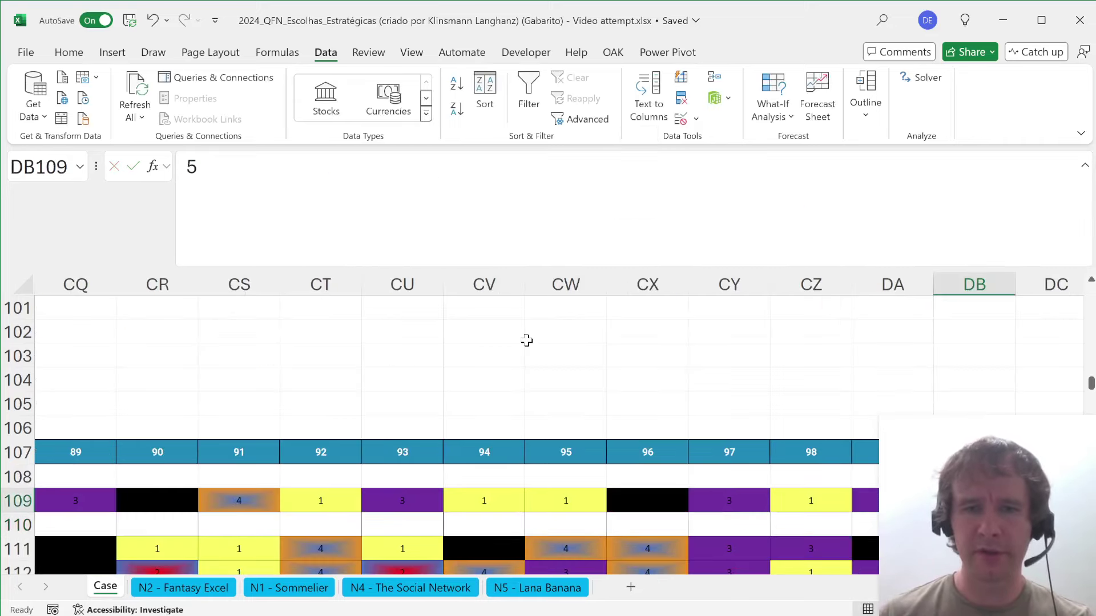
key("Left")
key("Left")
key("Left")
key("Left")
key("Left")
key("Left")
key("Left")
key("Left")
key("Left")
key("Left")
key("shift+Left")
key("shift+Left")
key("shift+Left")
key("shift+Left")
key("shift+Left")
key("shift+Left")
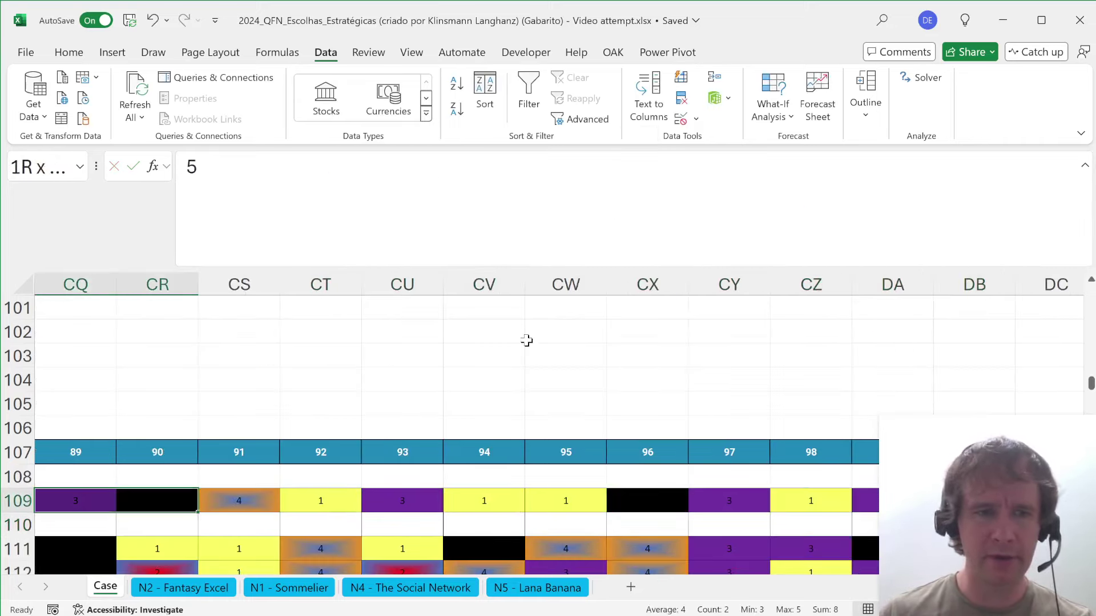
key("ctrl+Left")
key("ctrl+Left")
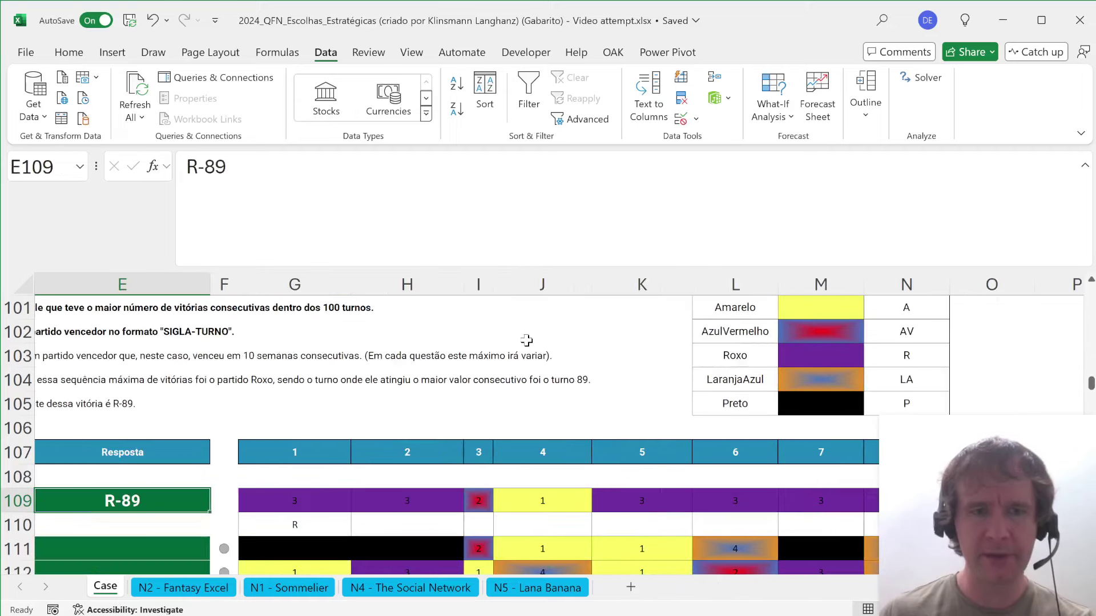
key("ctrl+Right")
key("Down")
key("Up")
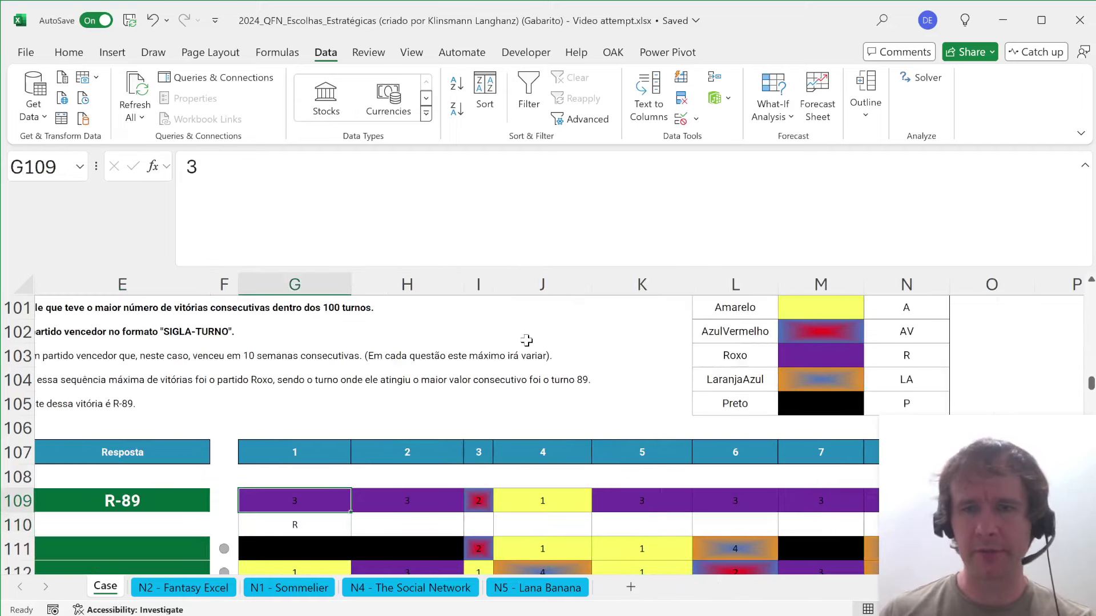
- Append &"-"&XMATCH(101,runs,-1) after the INDEX in the G110 formula to add the turn number, and enter it
key("Down")
key("F2")
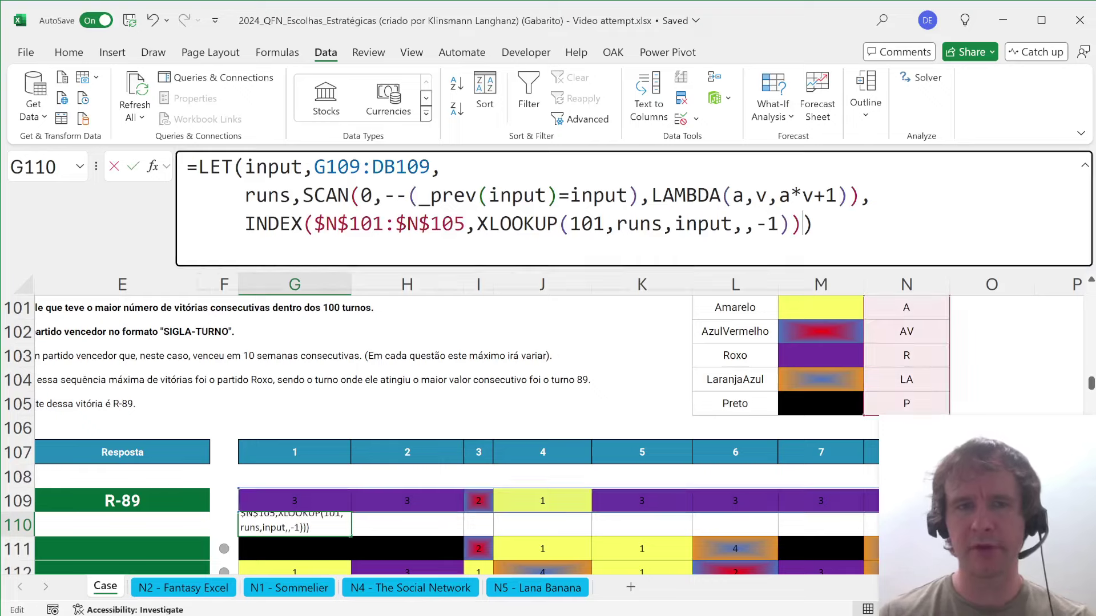
type("&\"-\"")
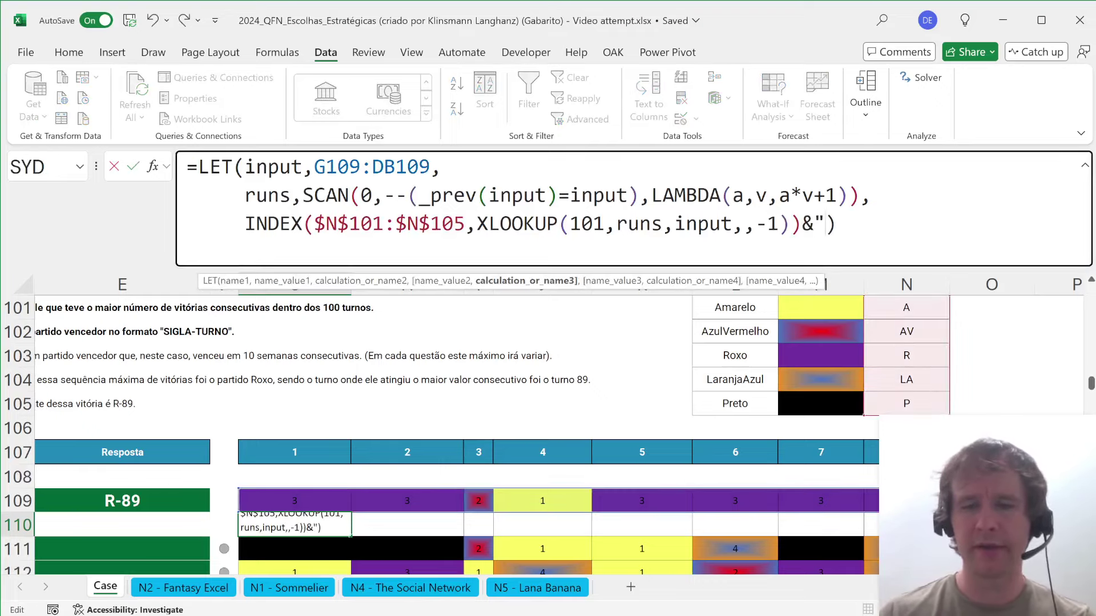
type("&")
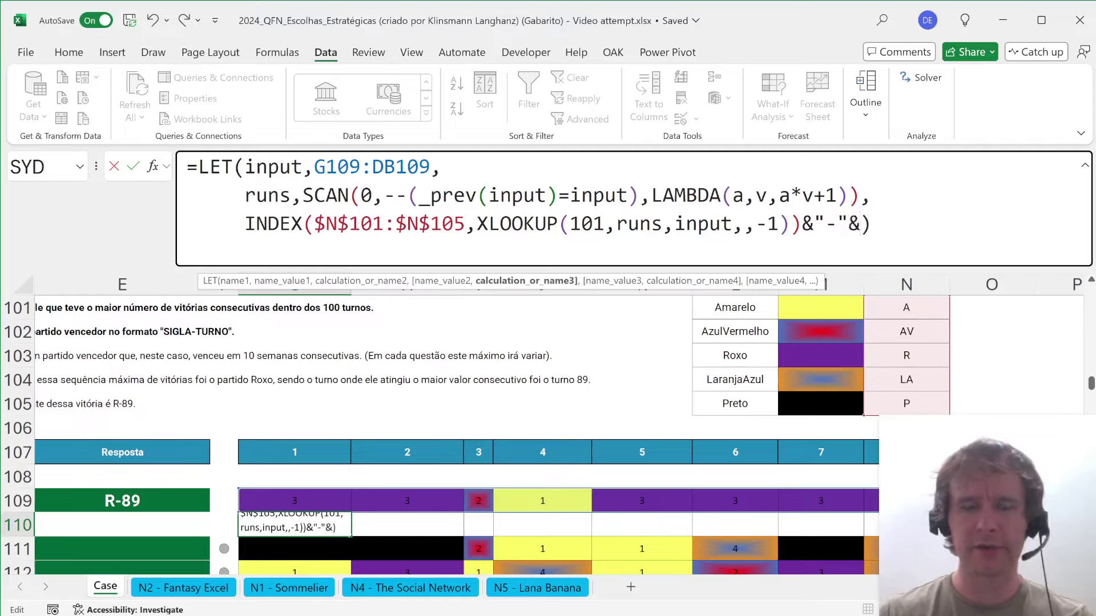
type("xm")
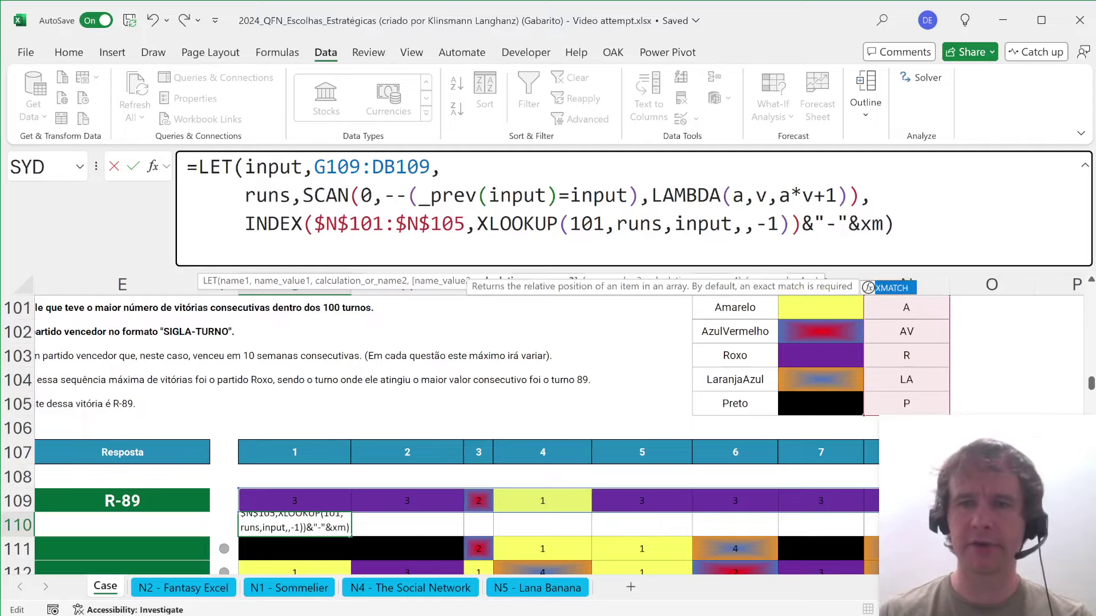
key("Tab")
type("101,")
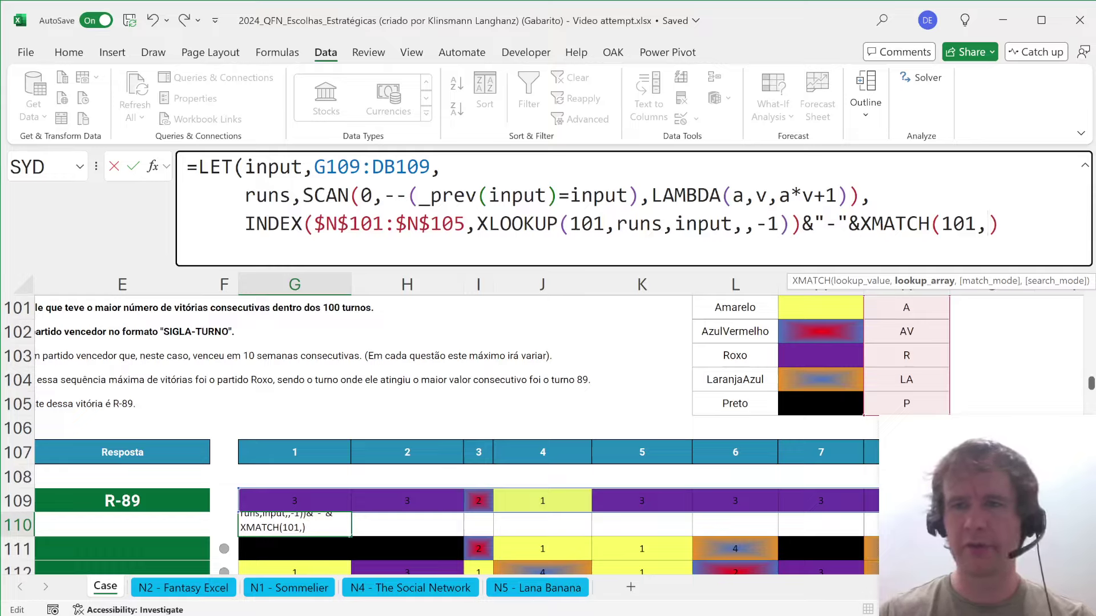
type("runs,")
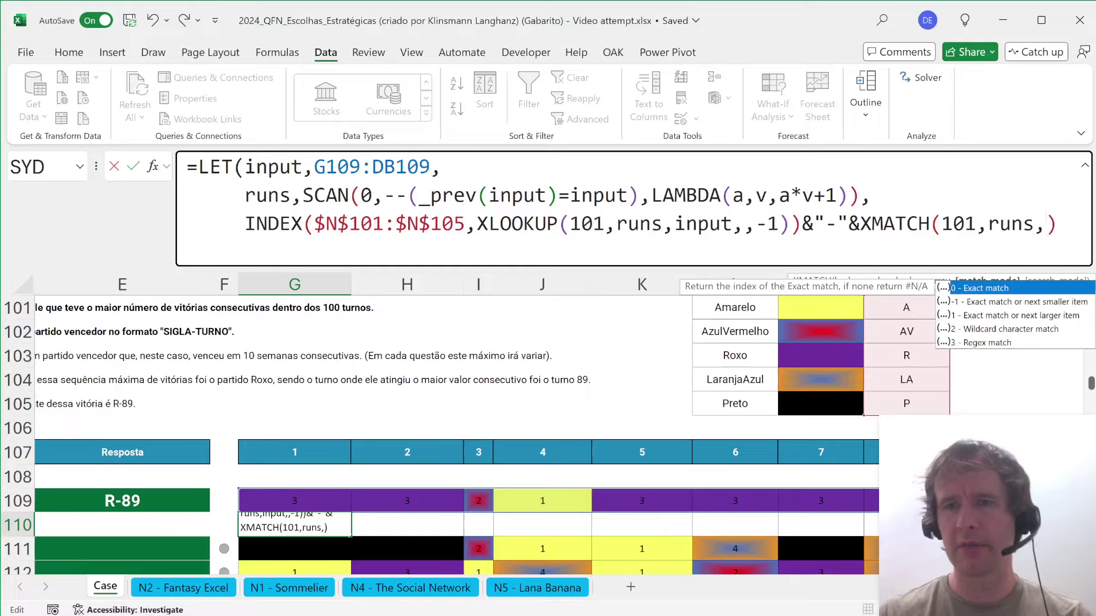
type("-1")
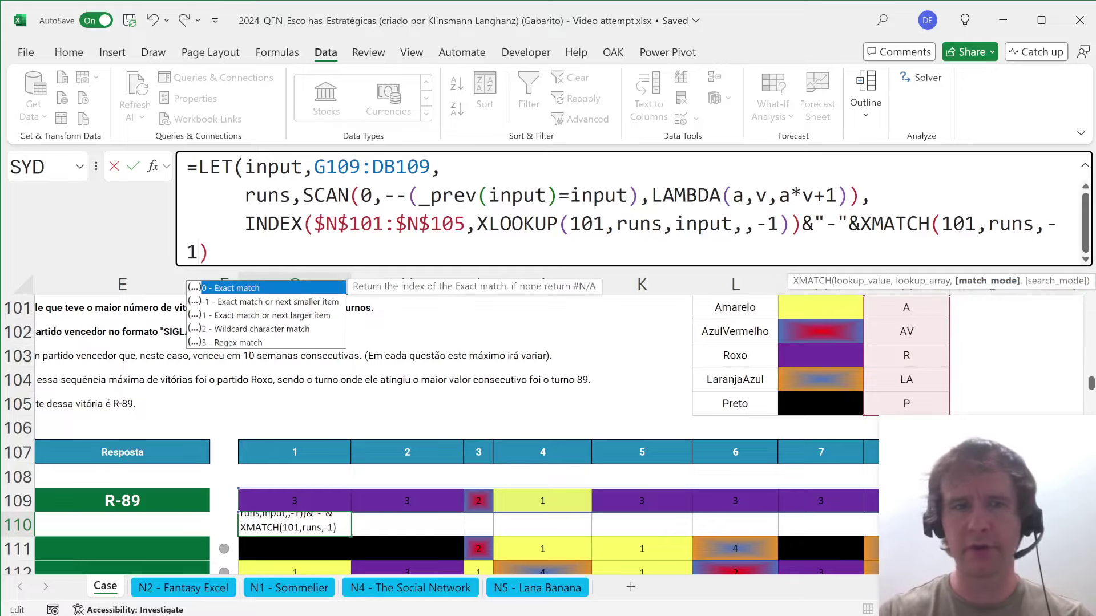
type(")")
key("Return")
key("Up")
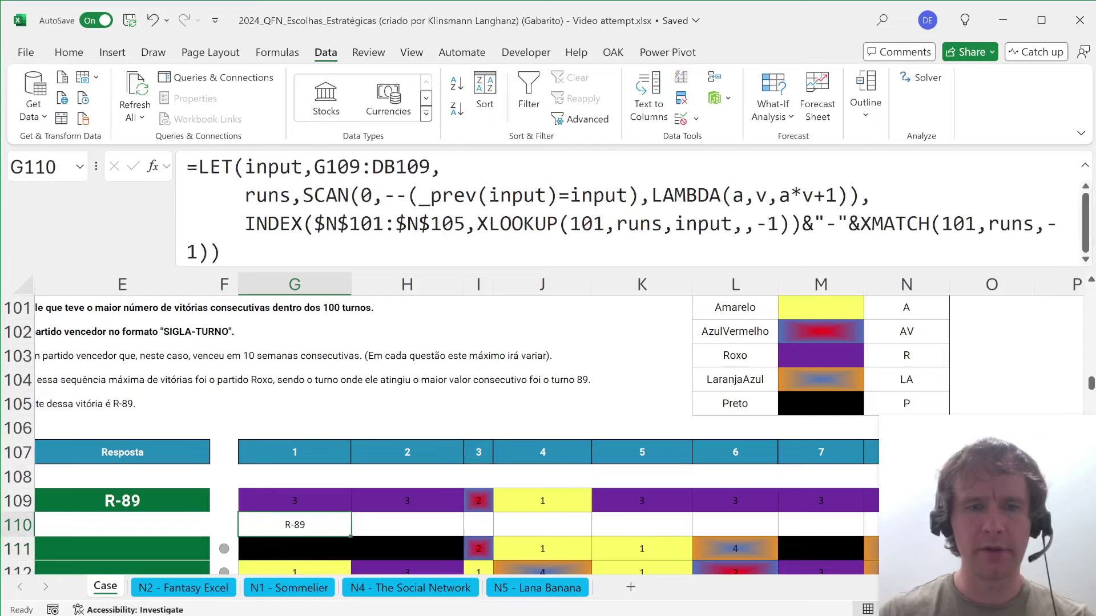
- Move the complete LET formula from G110 into the example answer cell E109, replacing its contents
key("F2")
key("ctrl+shift+Home")
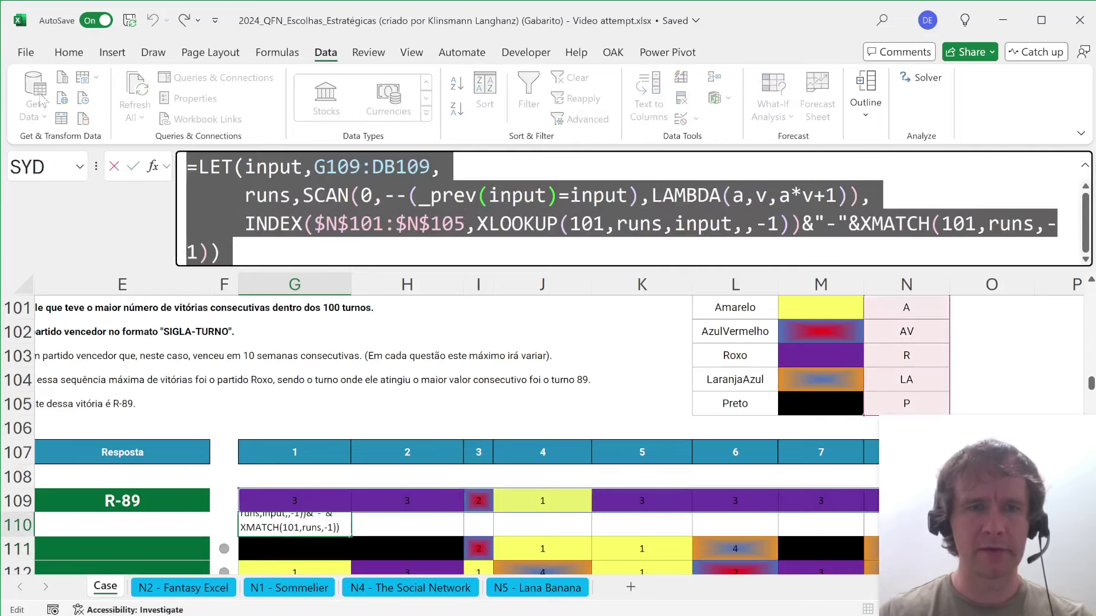
key("ctrl+x")
key("shift+Tab")
key("Up")
key("Left")
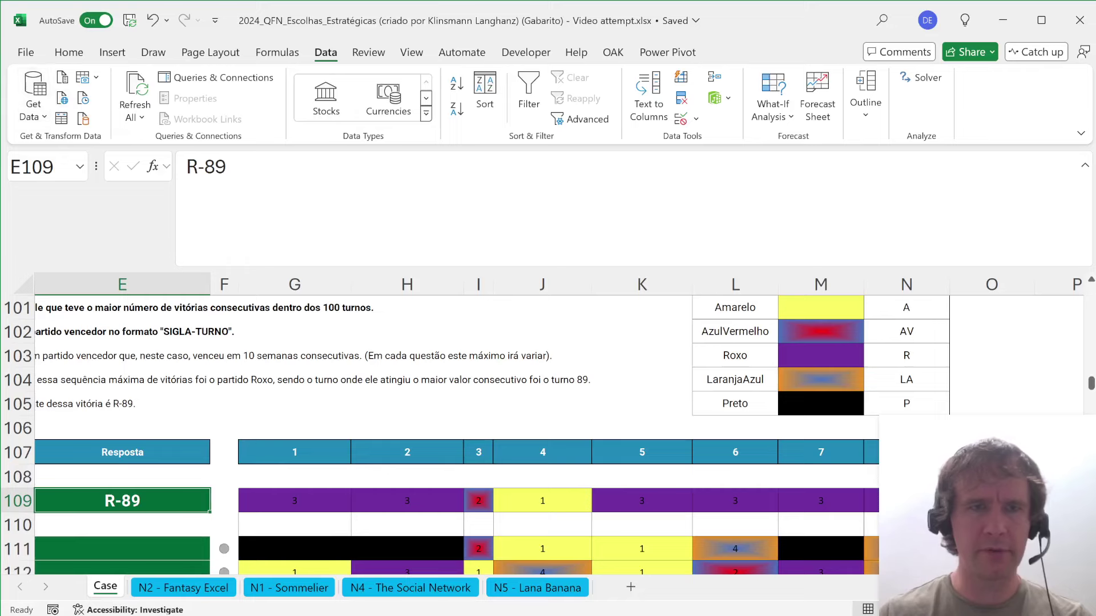
key("F2")
key("ctrl+shift+Home")
key("ctrl+v")
key("ctrl+Return")
- Copy the E109 formula down the Resposta column for all Level 3 questions, starting at E111
key("ctrl+c")
key("Down")
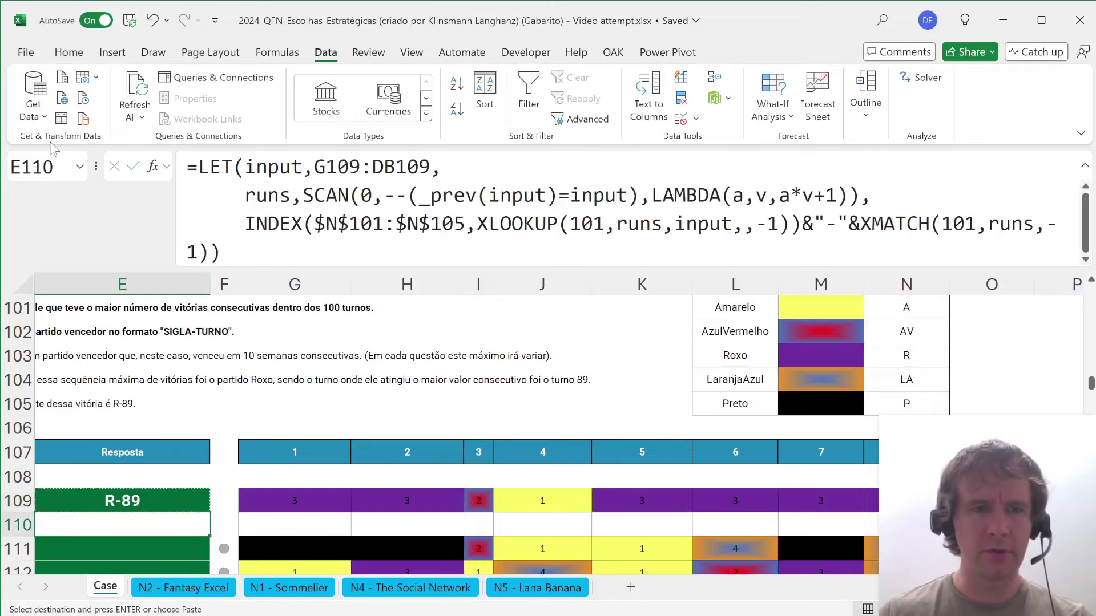
key("Down")
key("ctrl+v")
key("Left")
key("ctrl+Down")
key("Right")
key("ctrl+shift+Up")
key("ctrl+v")
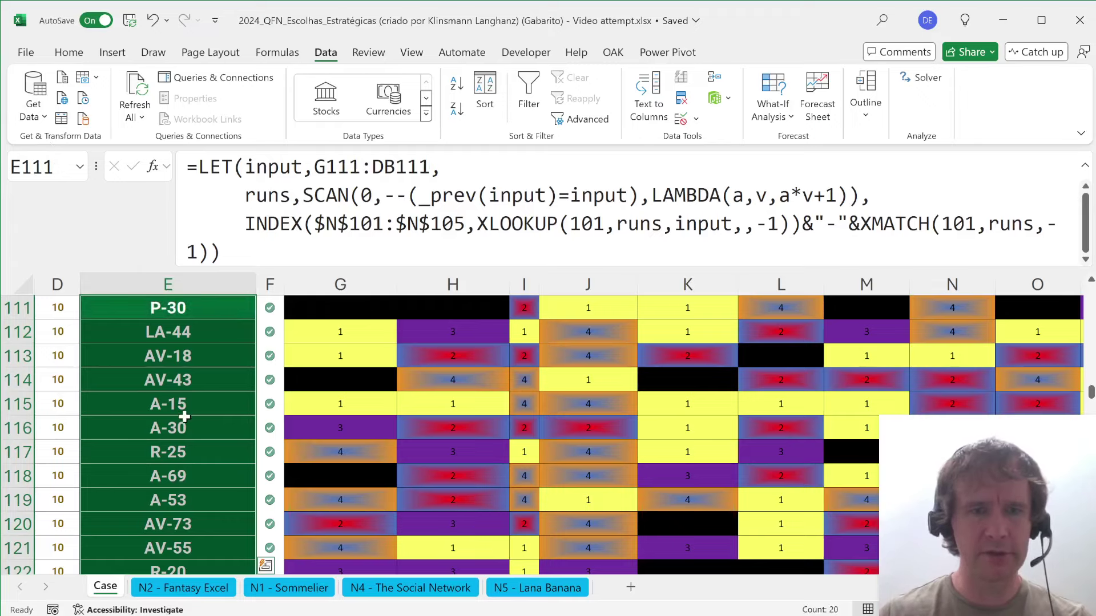
- Place the N4 - The Social Network sheet directly after Case and return to the Level 4 instructions on Case
scroll(184, 416, "down", 7)
scroll(185, 417, "down", 1)
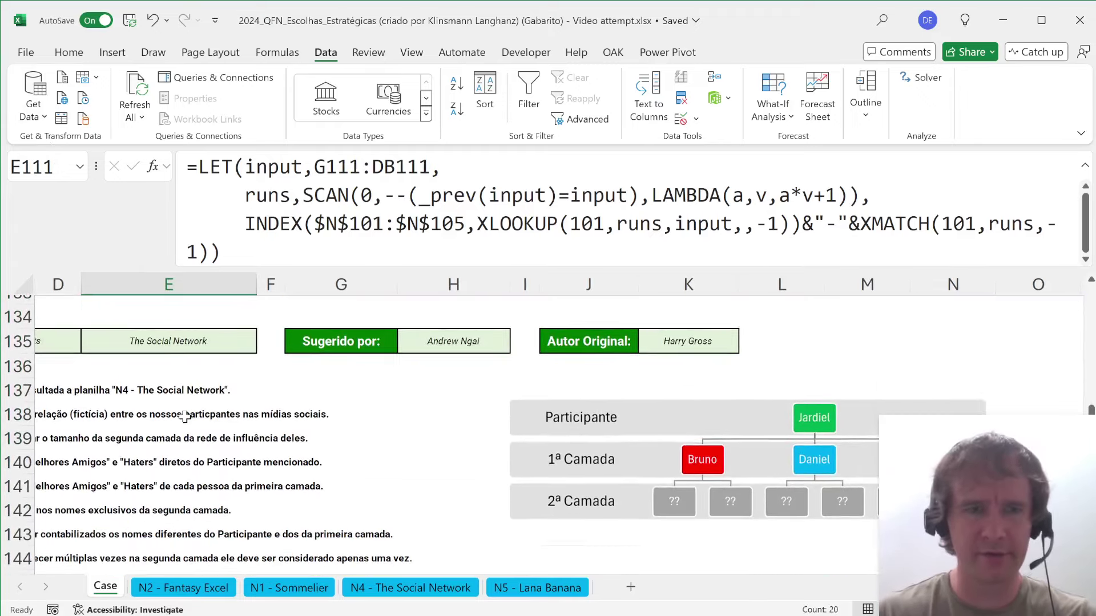
scroll(177, 410, "left", 3)
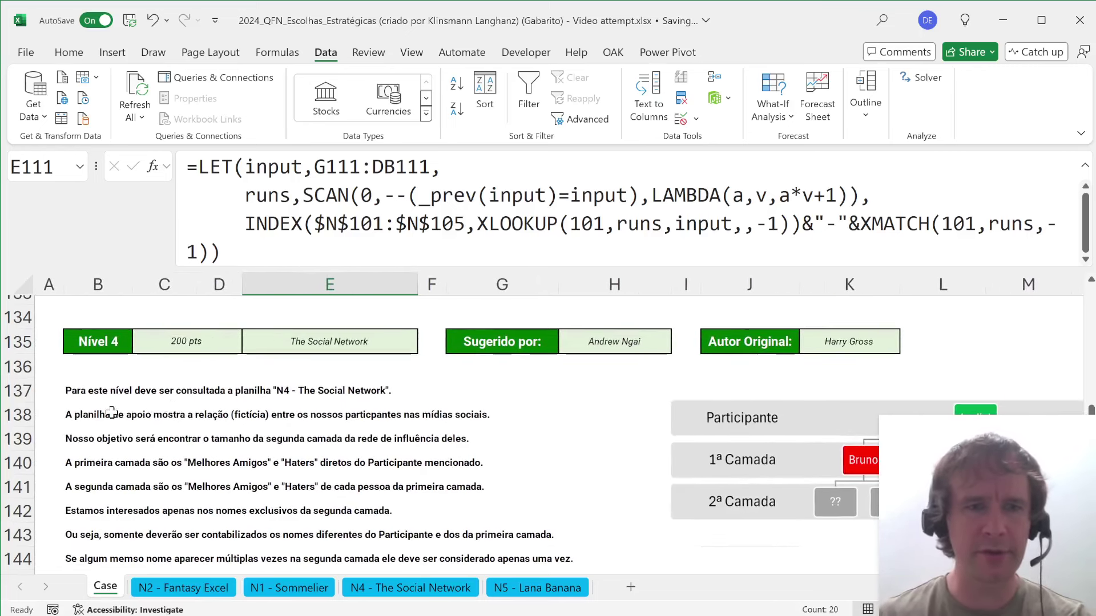
scroll(97, 404, "down", 1)
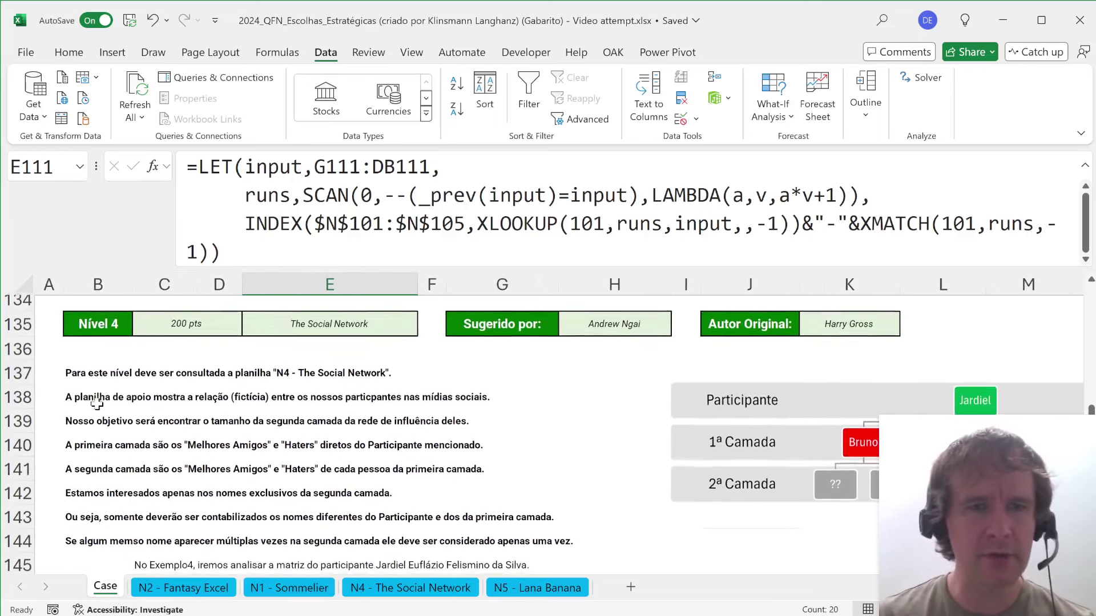
left_click(390, 588)
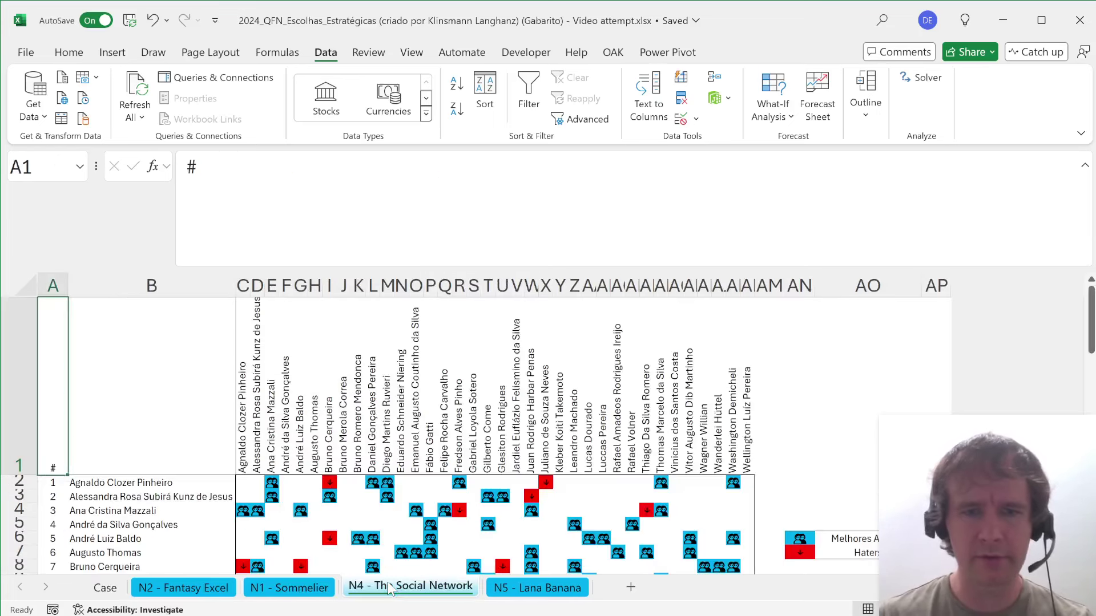
left_click_drag(248, 582, 150, 588)
left_click(105, 586)
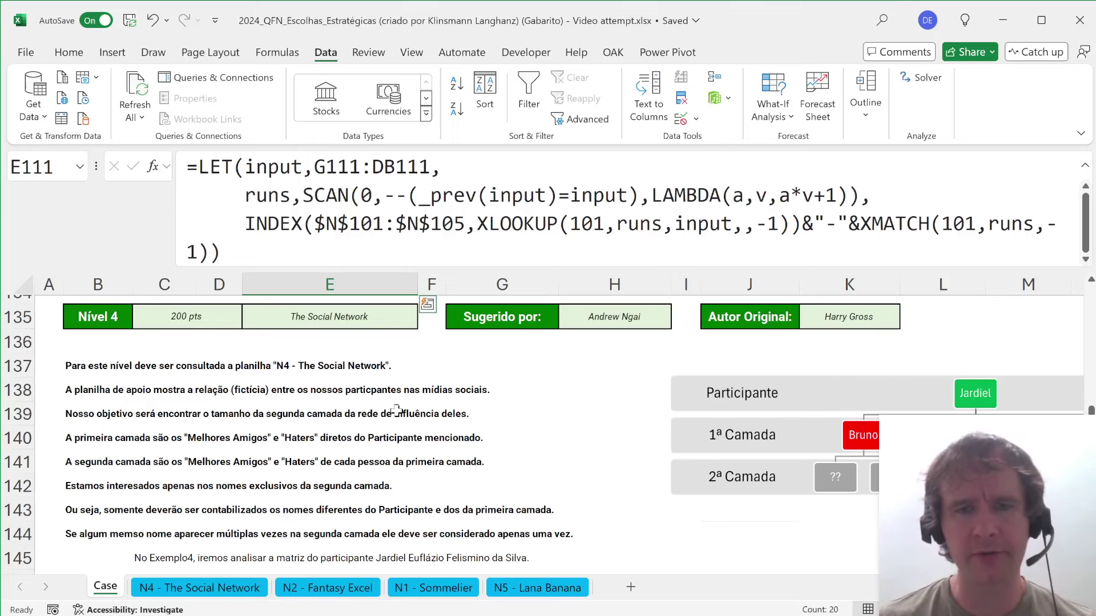
- Examine the participant list, the relationship matrix and the Melhores Amigos and Haters legend on the N4 - The Social Network sheet
key("ctrl+Page_Down")
left_click(106, 482)
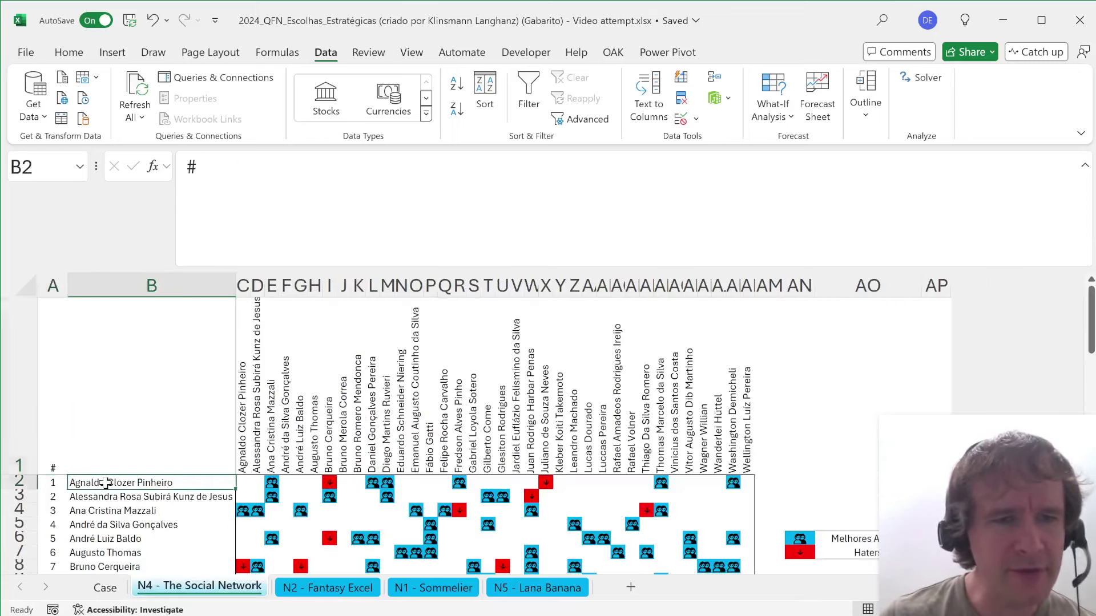
key("ctrl+shift+Down")
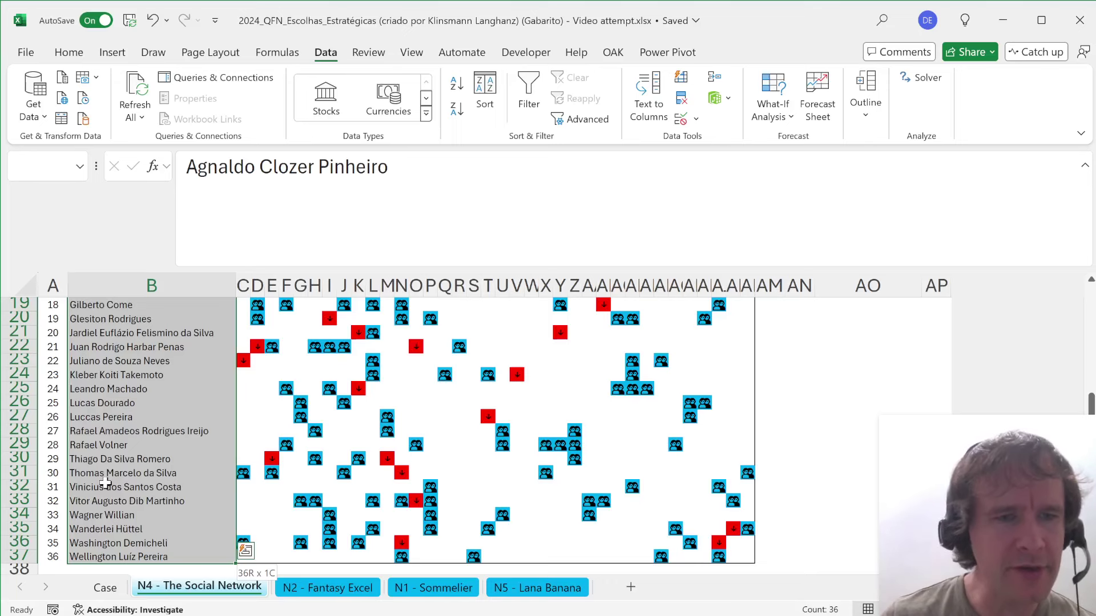
key("ctrl+Home")
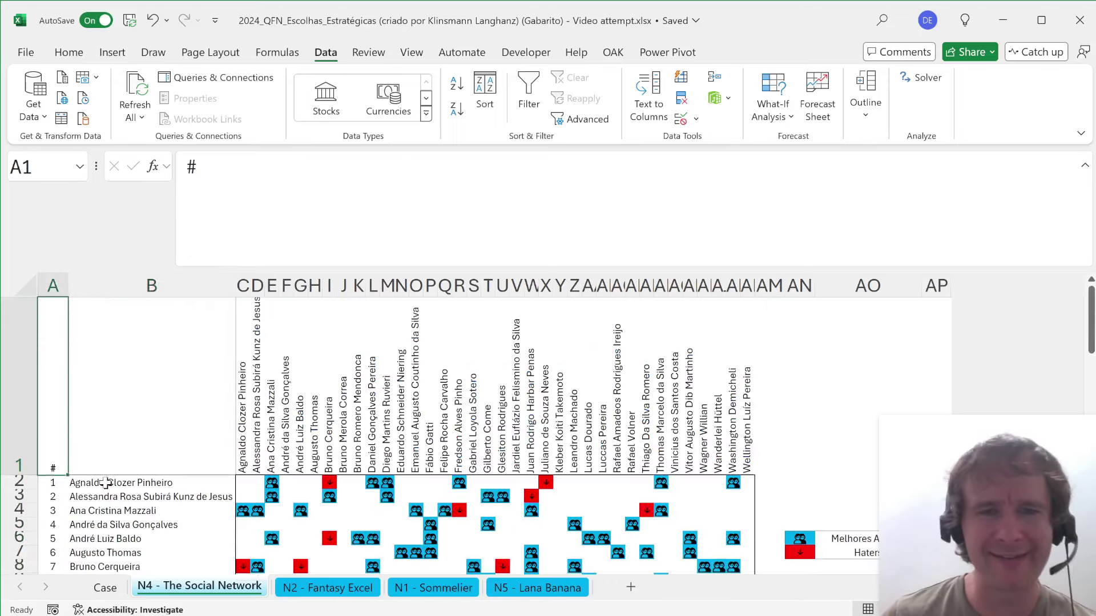
key("ctrl+Page_Up")
key("ctrl+Page_Down")
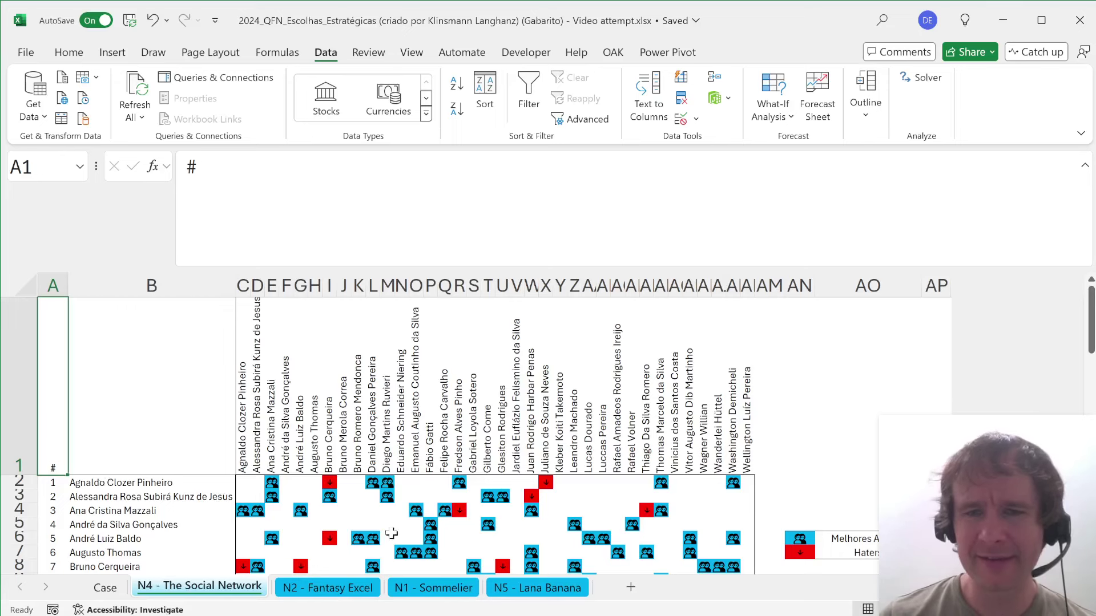
scroll(391, 532, "down", 3)
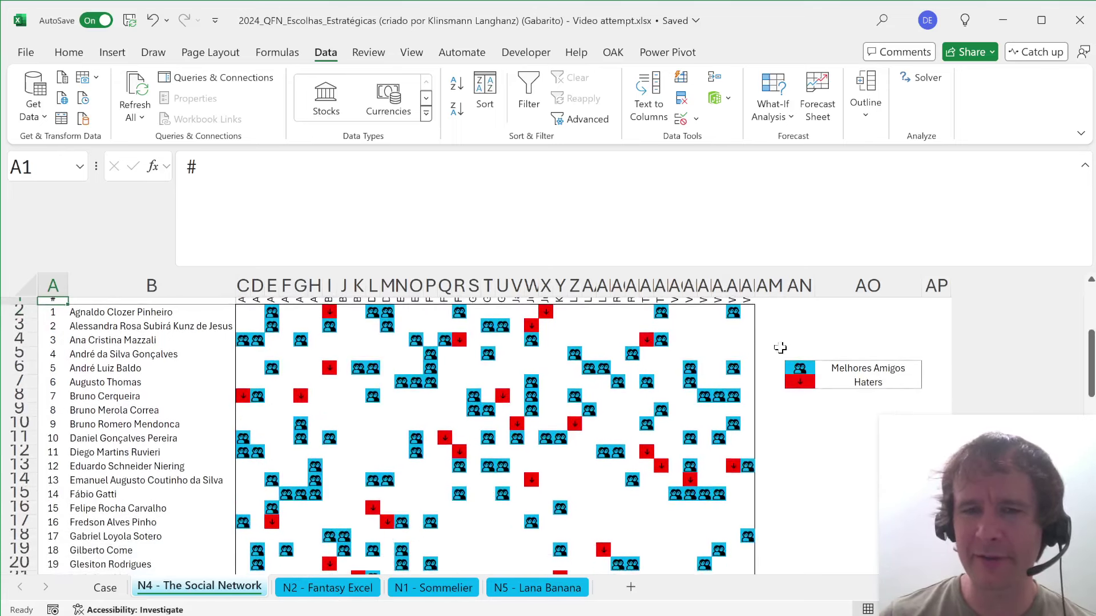
left_click_drag(796, 368, 834, 382)
left_click(837, 368)
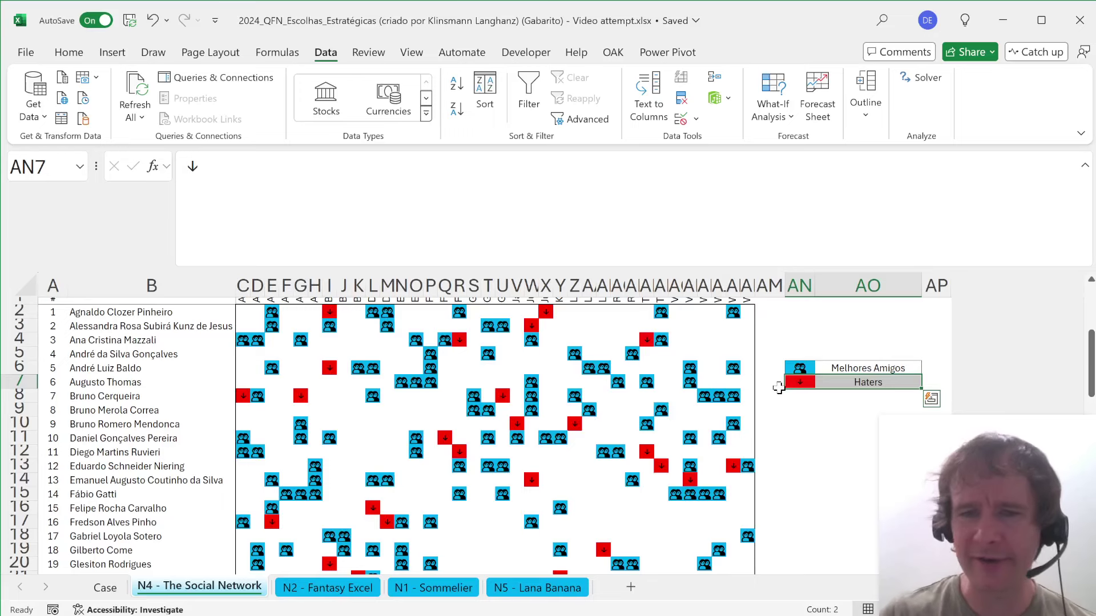
- Examine the Level 4 rules, the two-layer diagram and the worked example on the Case sheet
key("ctrl+Home")
key("ctrl+Page_Up")
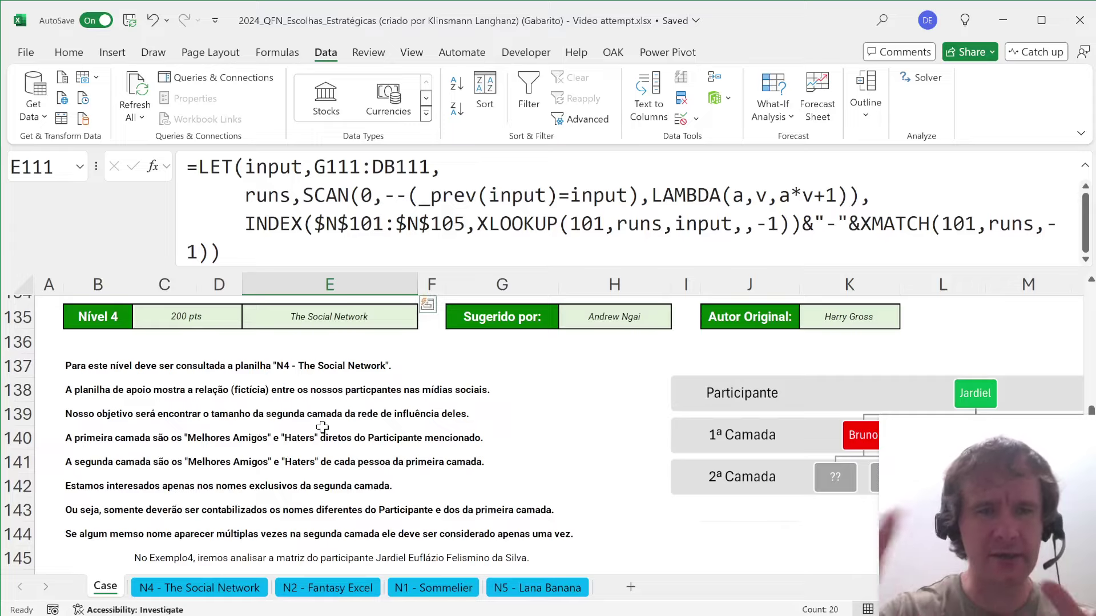
scroll(535, 462, "right", 2)
scroll(535, 462, "right", 1)
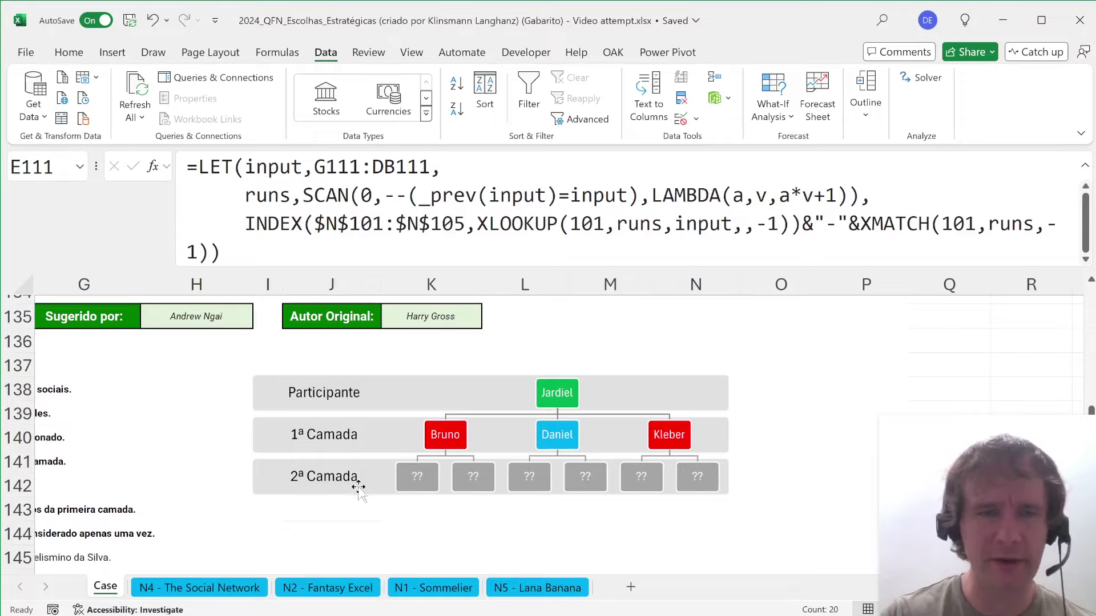
scroll(235, 494, "left", 1)
scroll(235, 494, "right", 1)
scroll(236, 494, "down", 3)
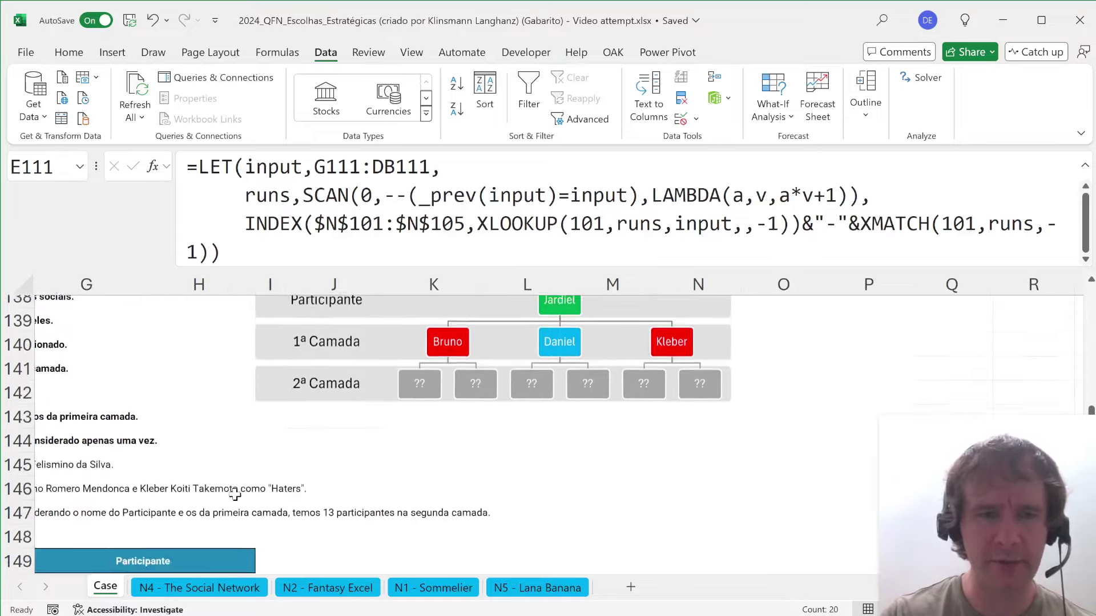
- Start a FILTER formula in J151 on Case, using the absolute name range $B$2:$B$37 from N4 - The Social Network as the array
left_click(294, 521)
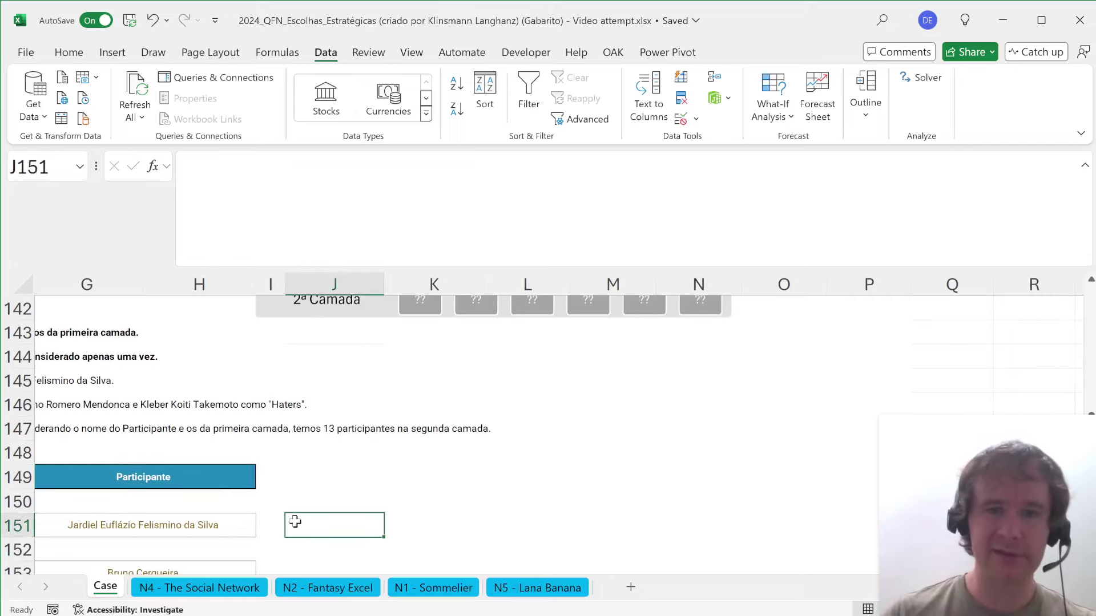
type("=fil")
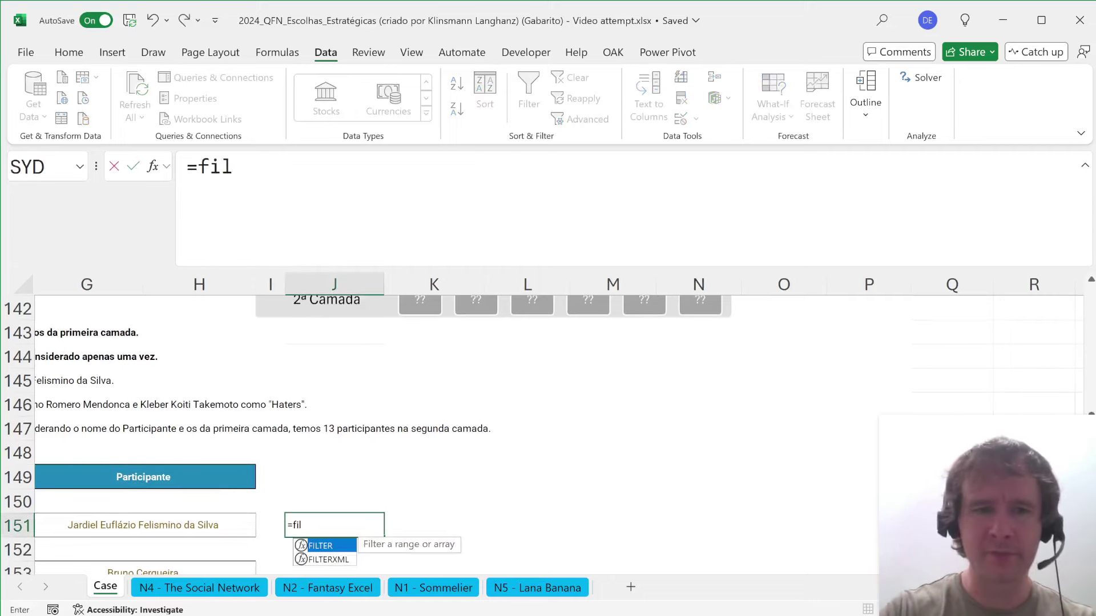
key("Tab")
left_click(199, 588)
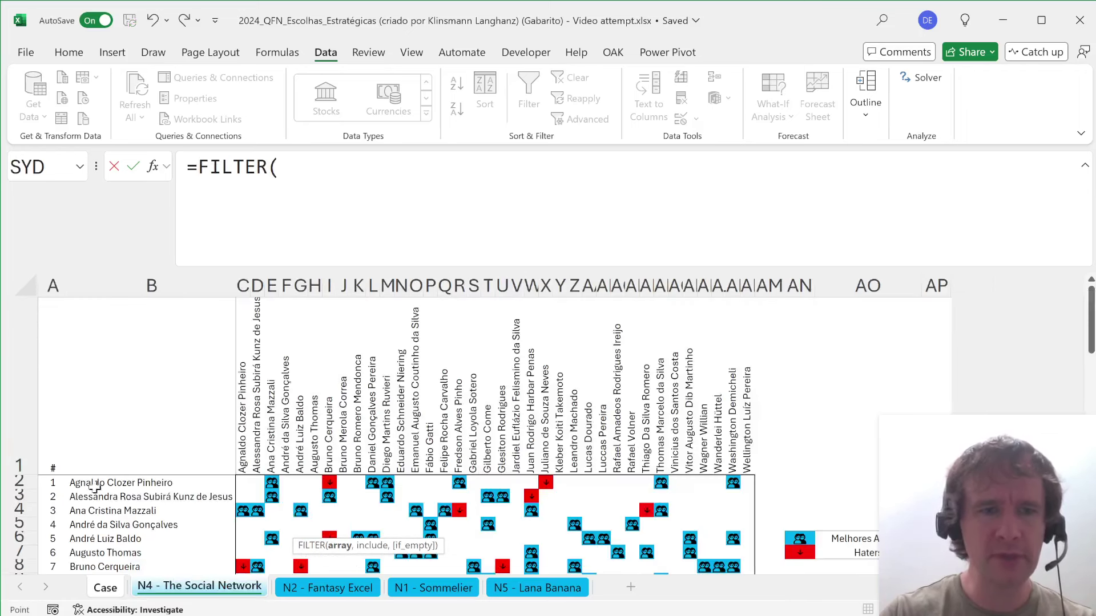
left_click(112, 484)
key("ctrl+shift+Down")
key("F4")
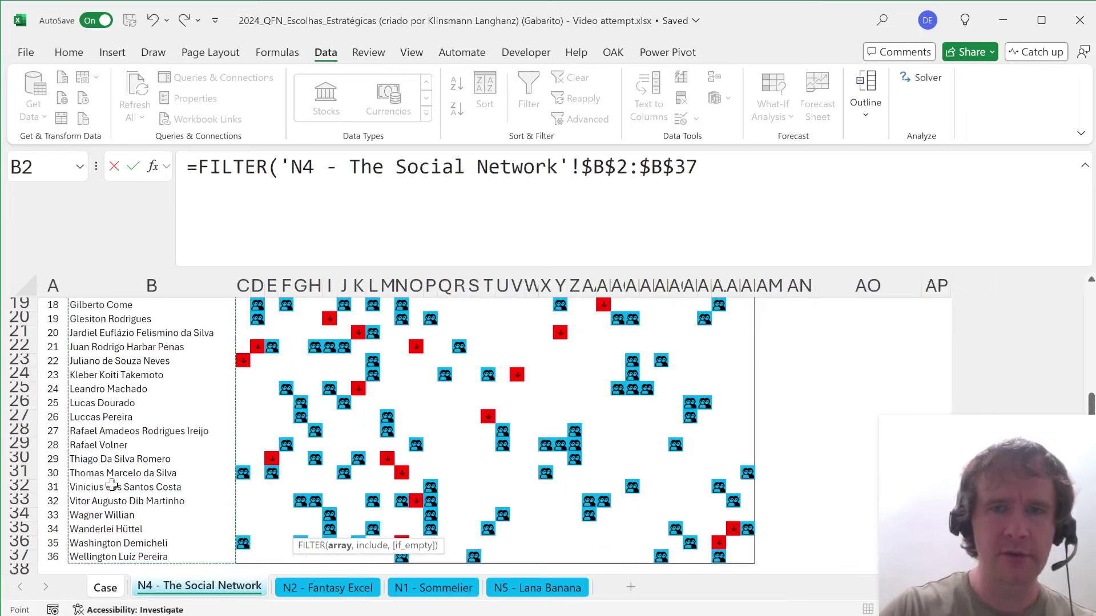
type(",")
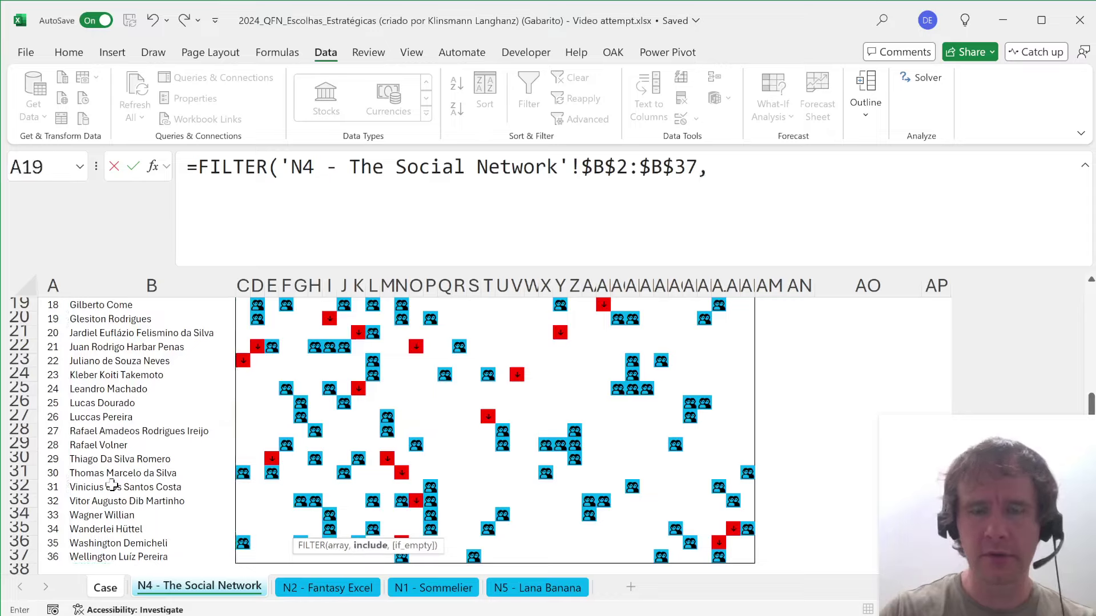
- Add an XLOOKUP as the include argument, leaving its lookup value blank and using header range $C$1:$AL$1 as the lookup array
type("xlo")
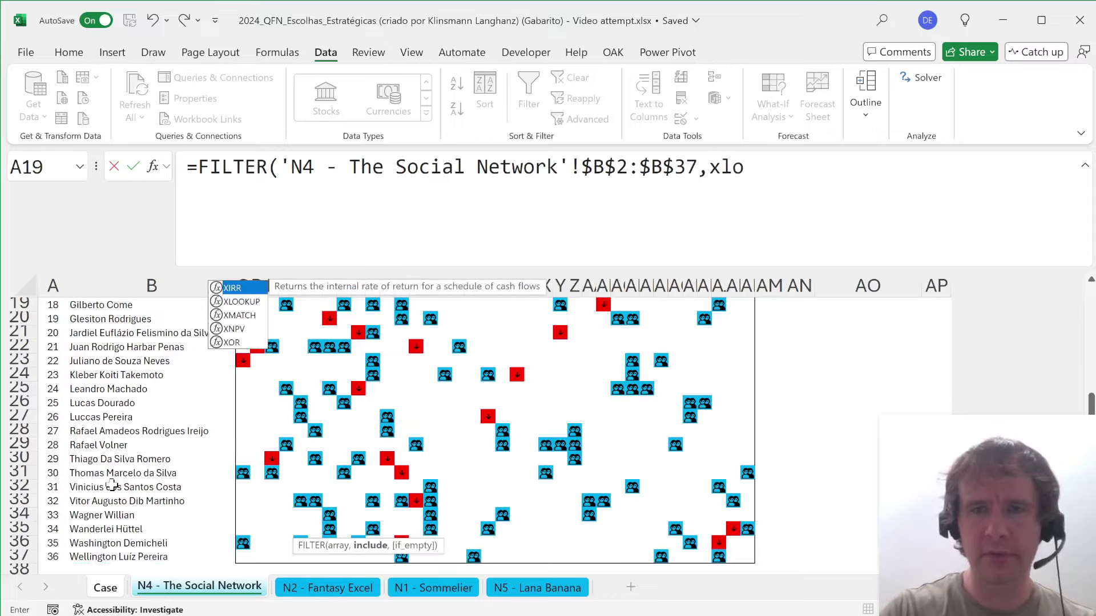
key("Tab")
key("alt+Return")
type(",")
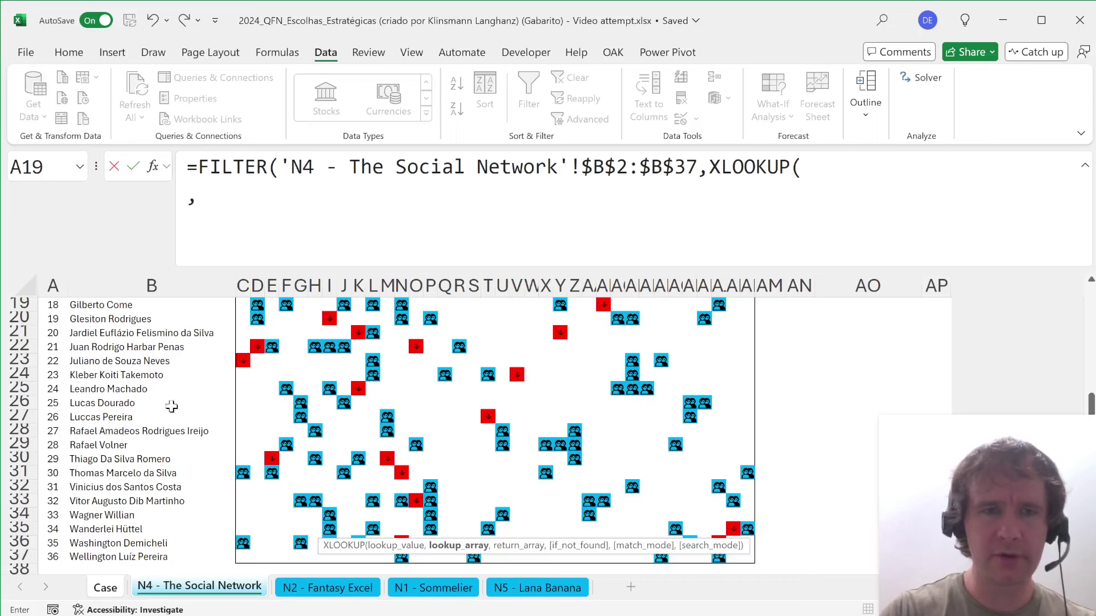
scroll(172, 406, "up", 6)
left_click(245, 377)
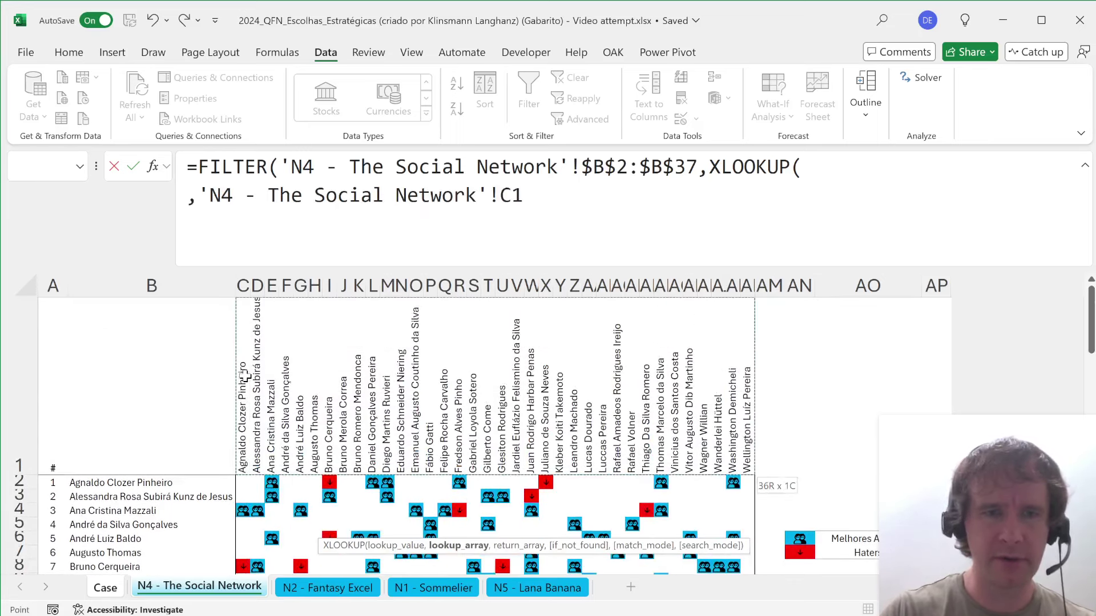
key("ctrl+shift+Right")
key("F4")
type(",")
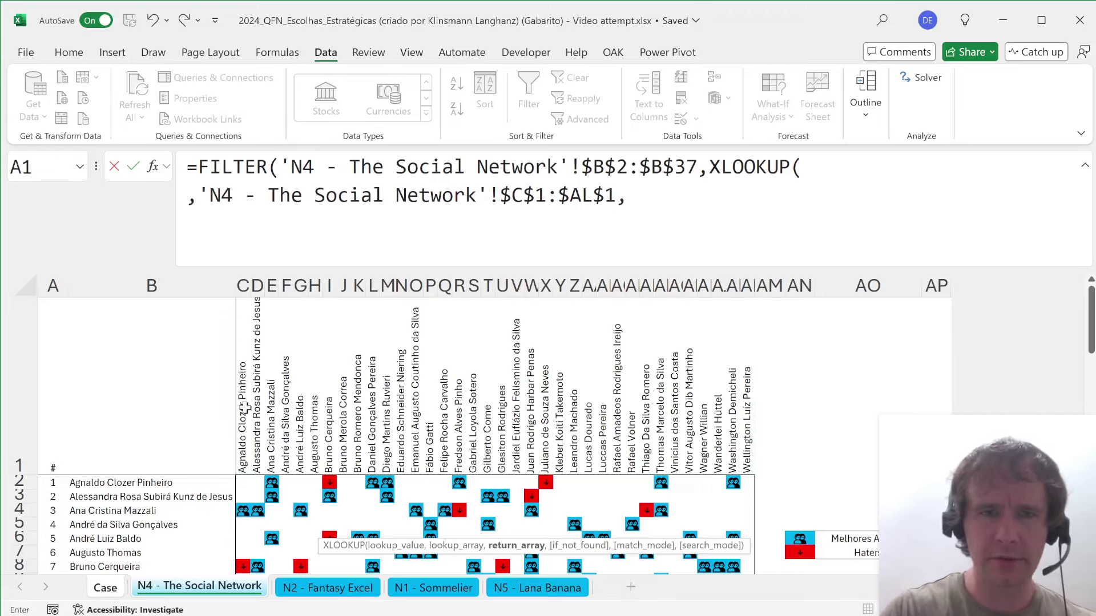
- Set the XLOOKUP return array to matrix range $C$2:$AL$37 and complete the FILTER condition with <>""
left_click(242, 483)
key("ctrl+a")
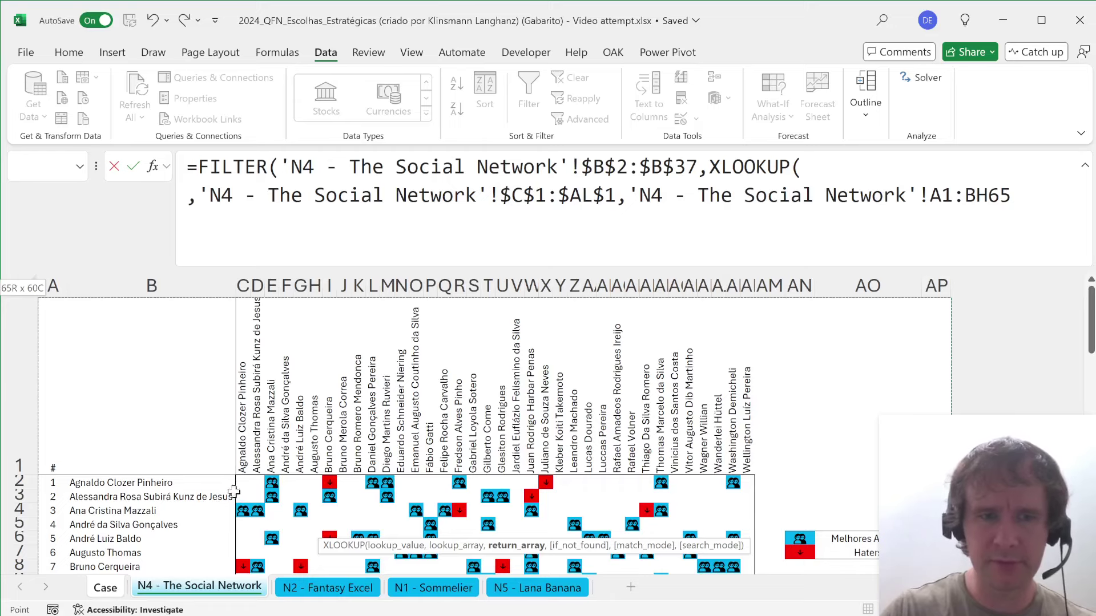
left_click(242, 484)
scroll(360, 485, "down", 7)
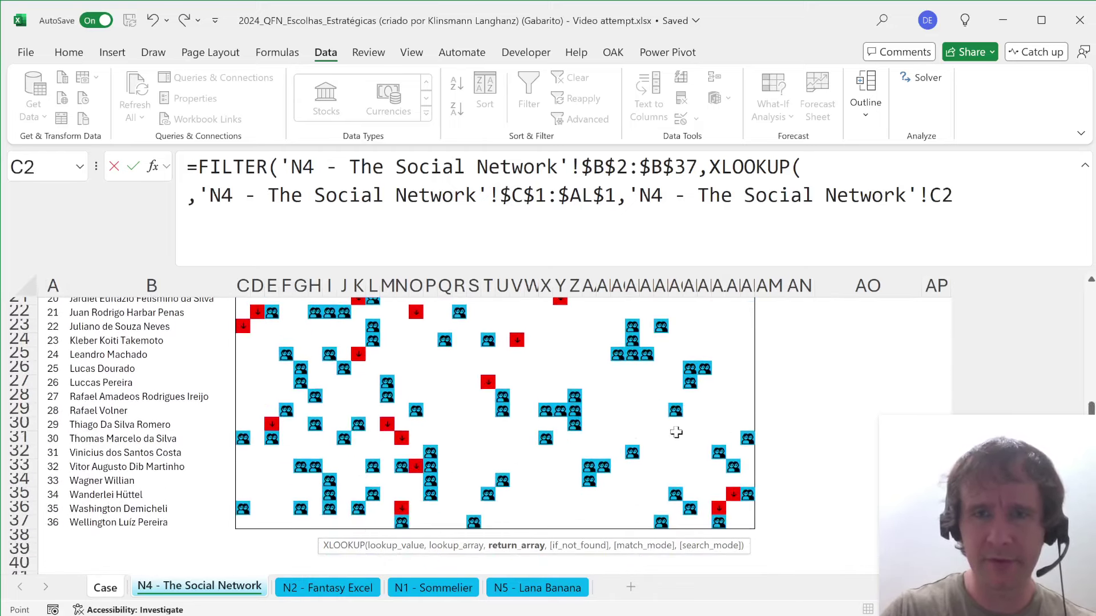
left_click(745, 523, "shift")
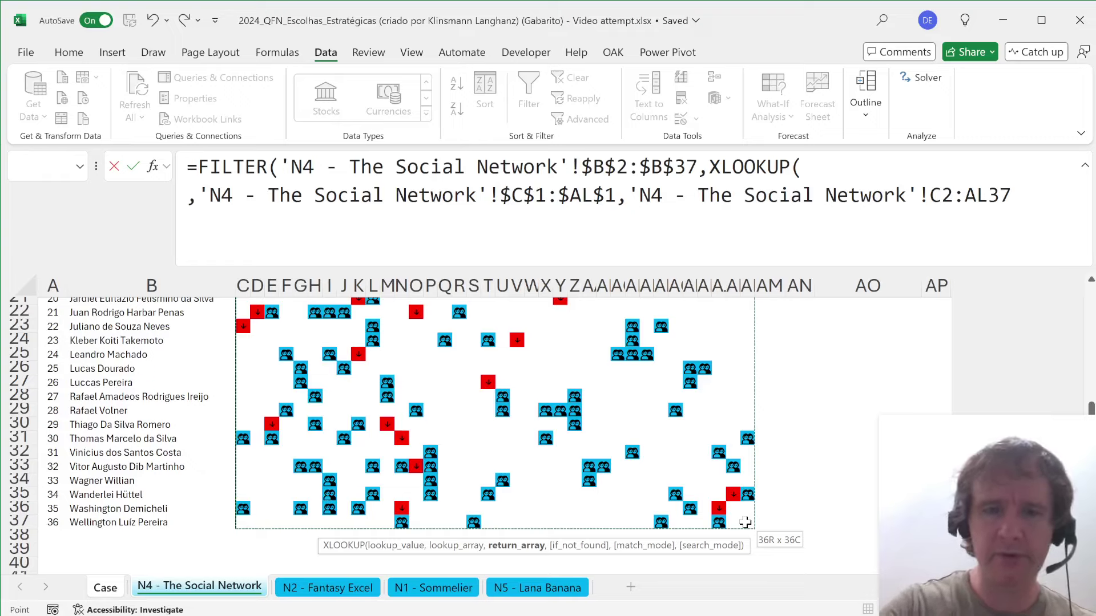
key("F4")
type(")")
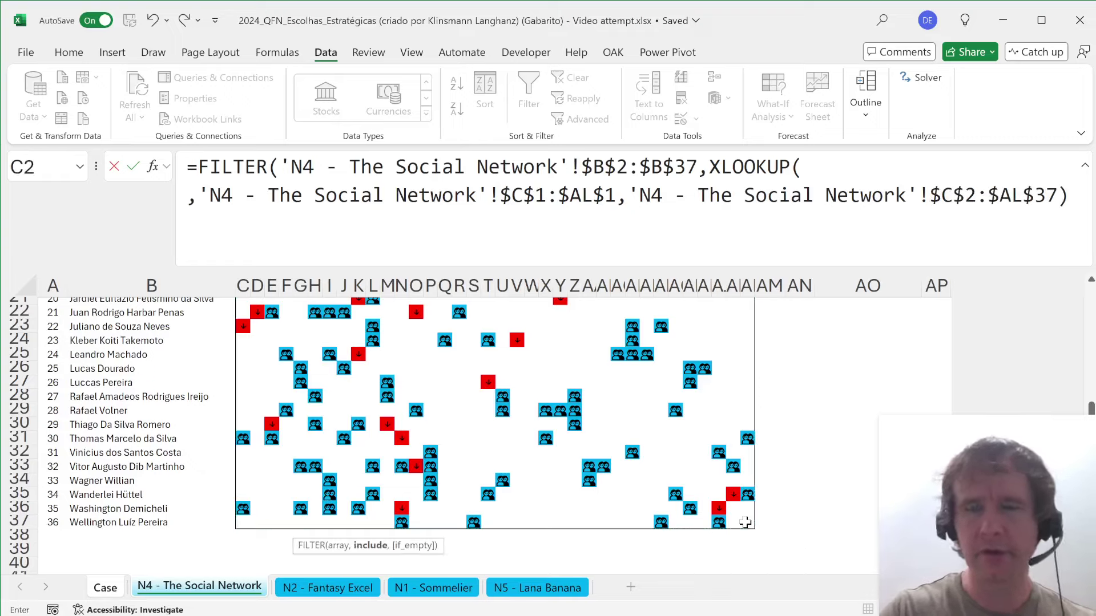
type("<>\"\"")
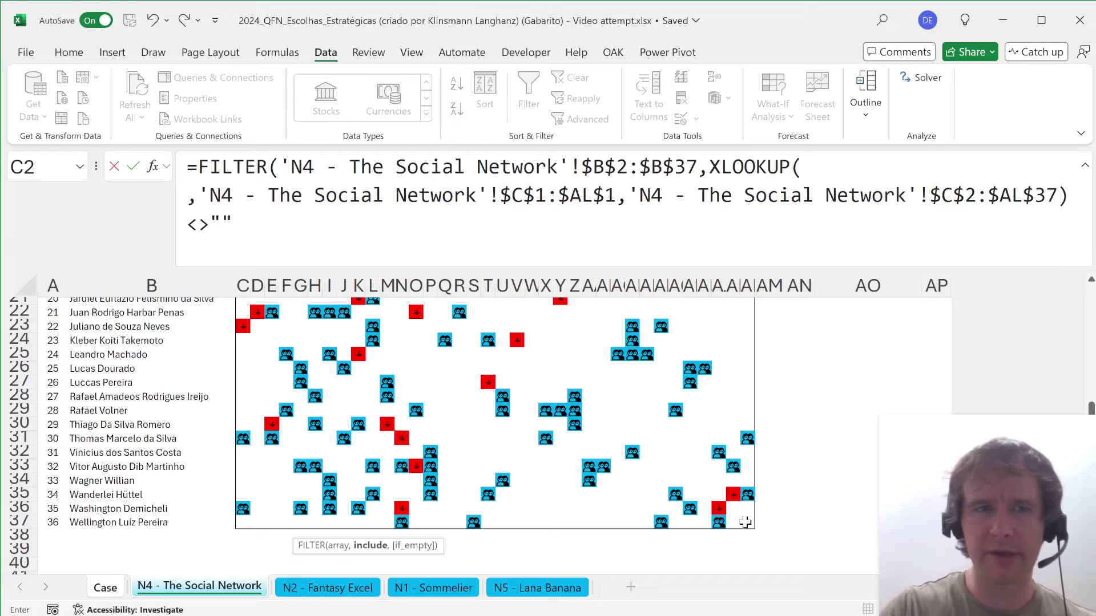
type(")")
- Insert G151 as the XLOOKUP lookup value, enter the formula in J151 and select its spilled names
left_click(802, 167)
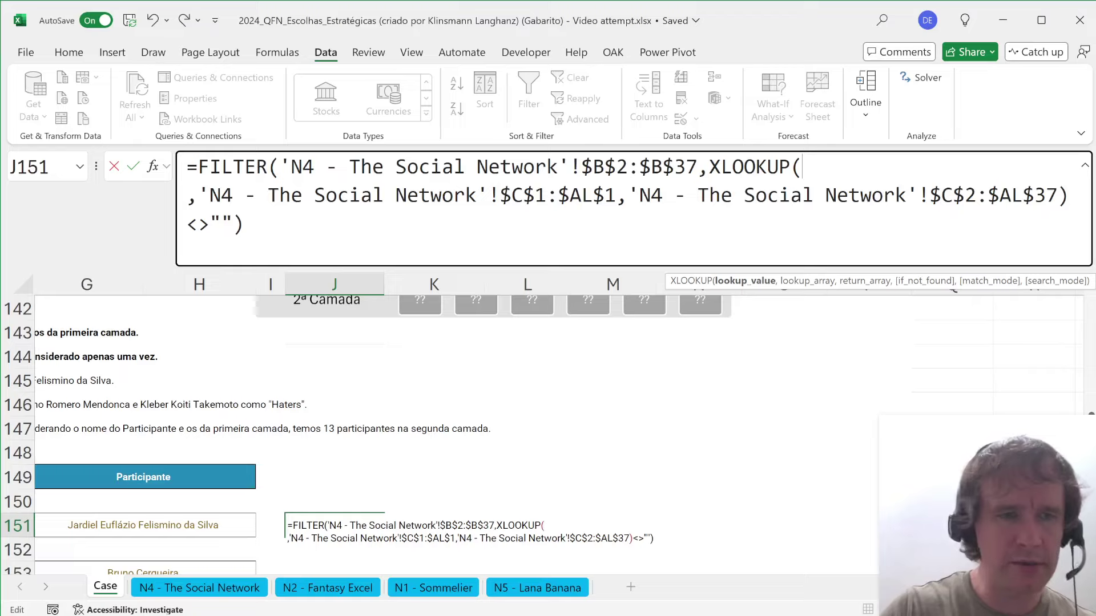
type("G151")
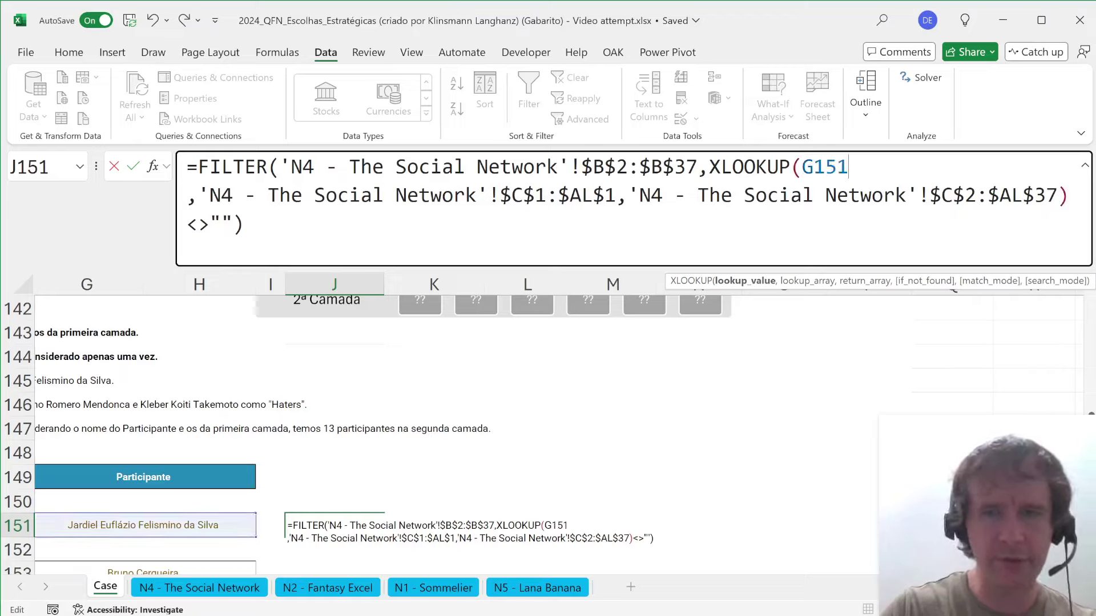
type(",")
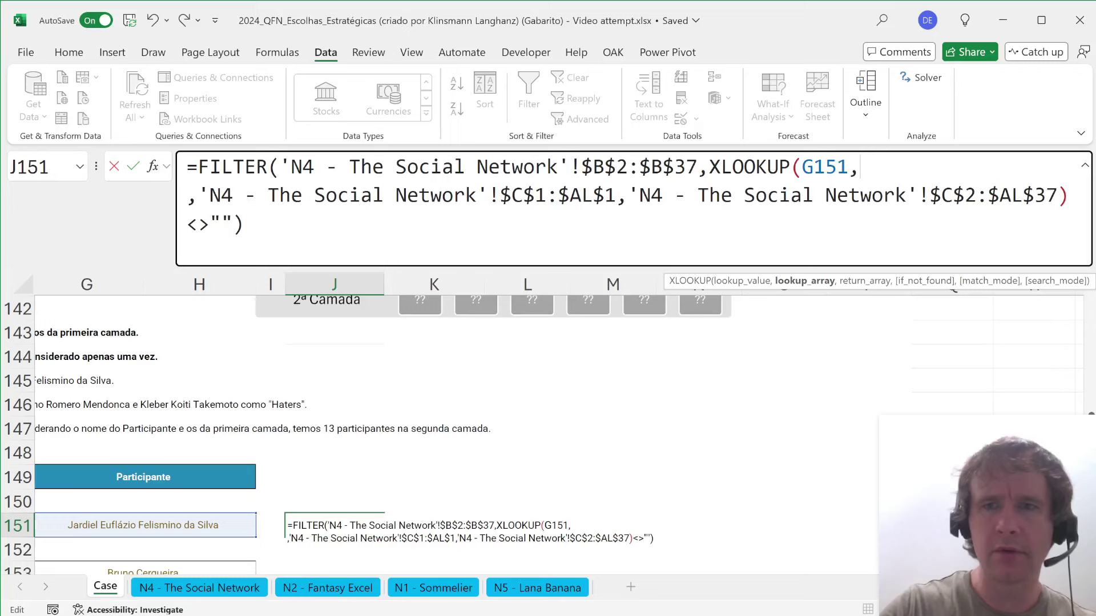
key("Delete")
key("Return")
key("Up")
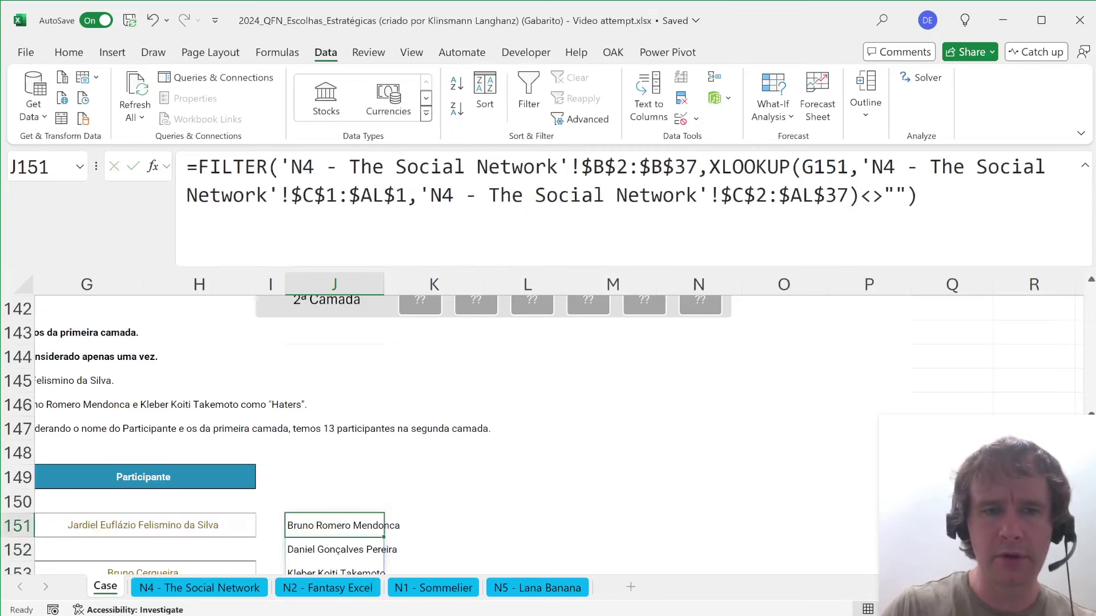
key("shift+Down")
key("shift+Down")
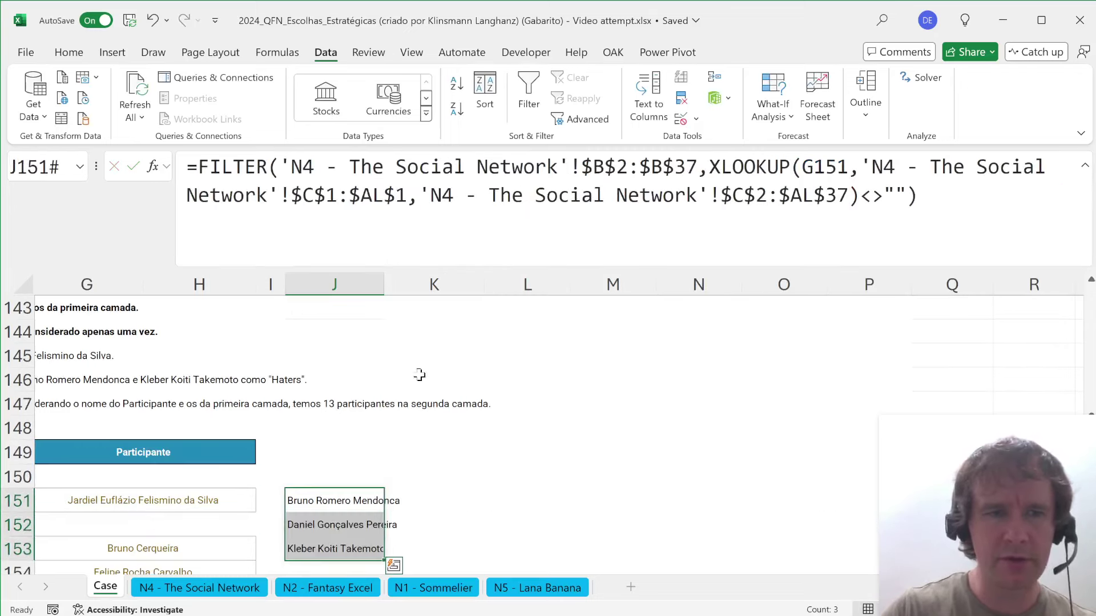
- Wrap the J151 FILTER formula in a LET function that names the result layer1
scroll(310, 435, "left", 5)
scroll(310, 434, "right", 1)
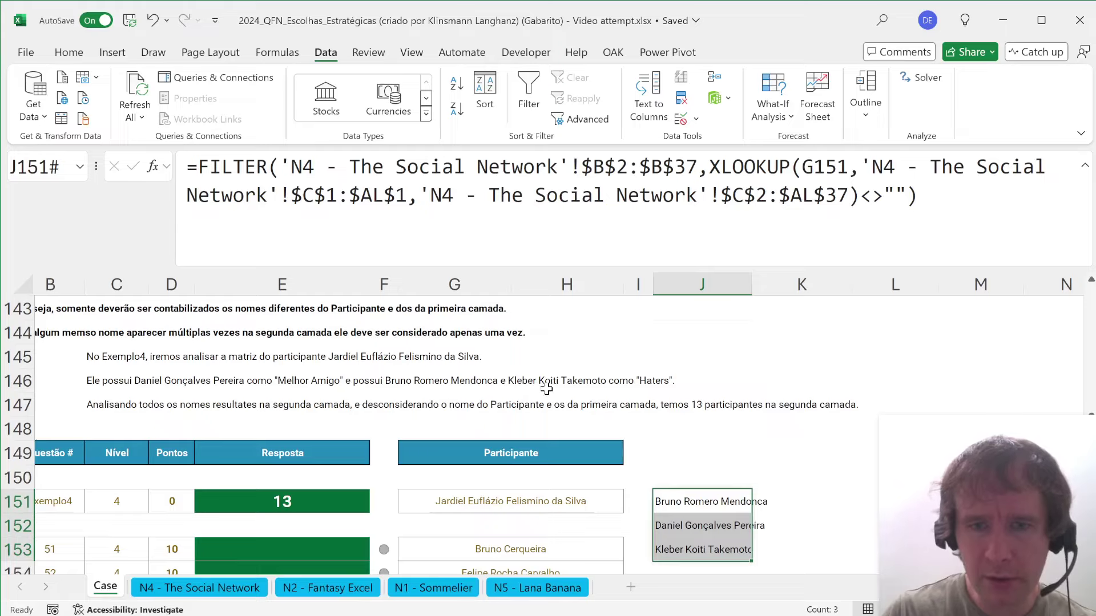
scroll(546, 389, "down", 1)
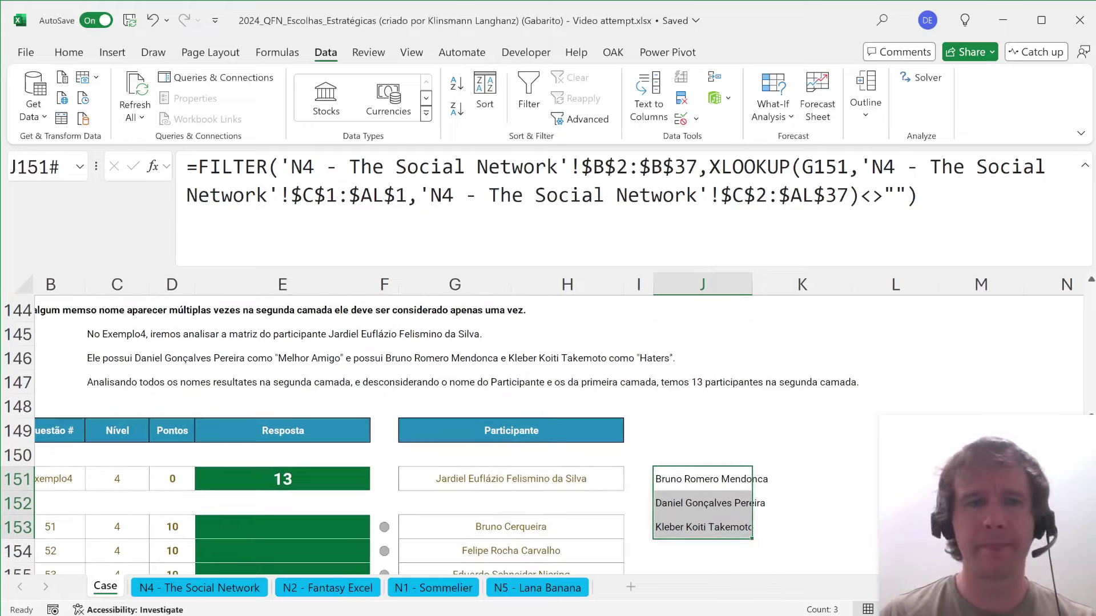
left_click(197, 167)
type("let")
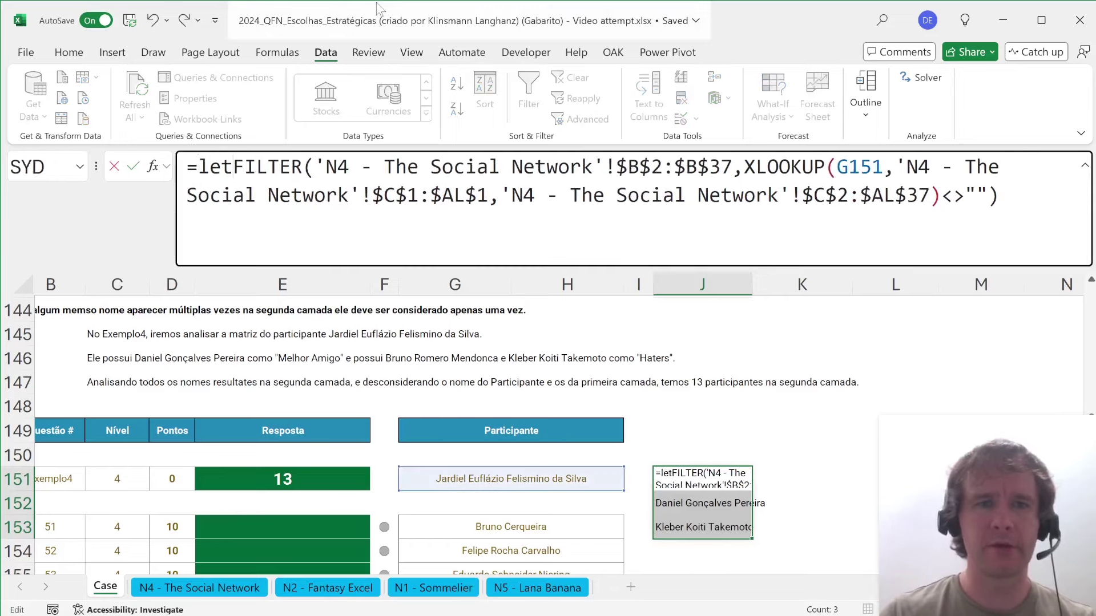
key("Tab")
type("layer1,")
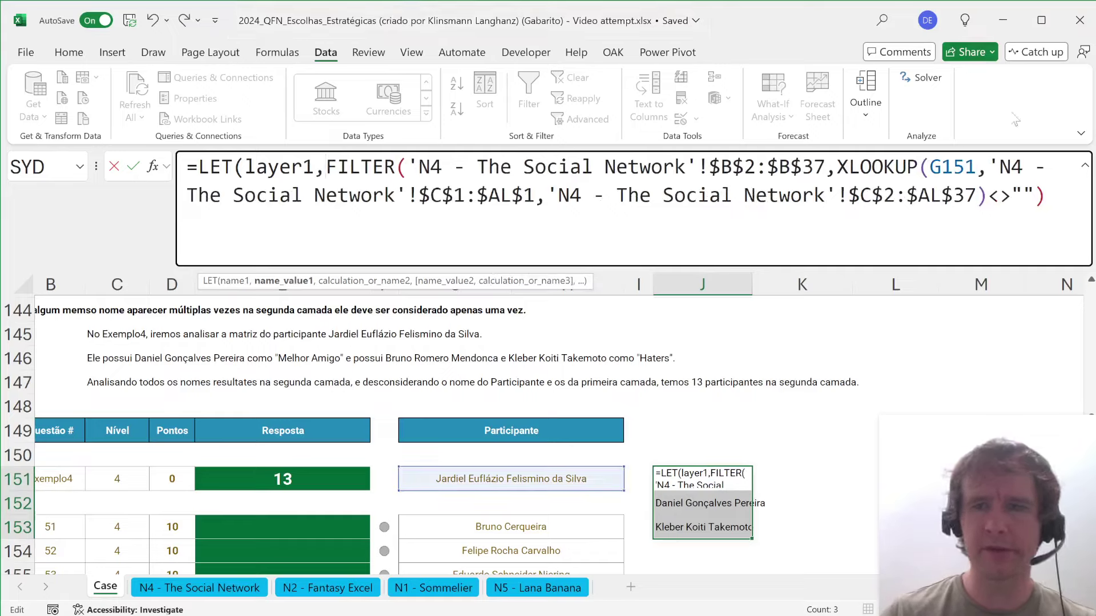
- Finish the LET formula on a new indented line by returning layer1, and enter it into the selected cells
key("End")
type(", ")
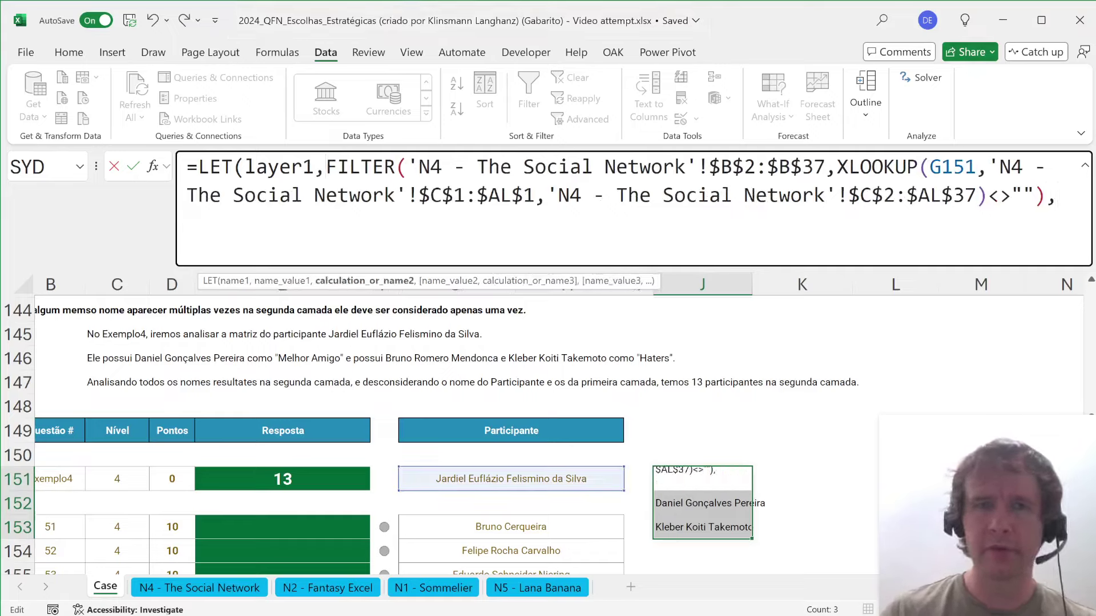
type("     layer")
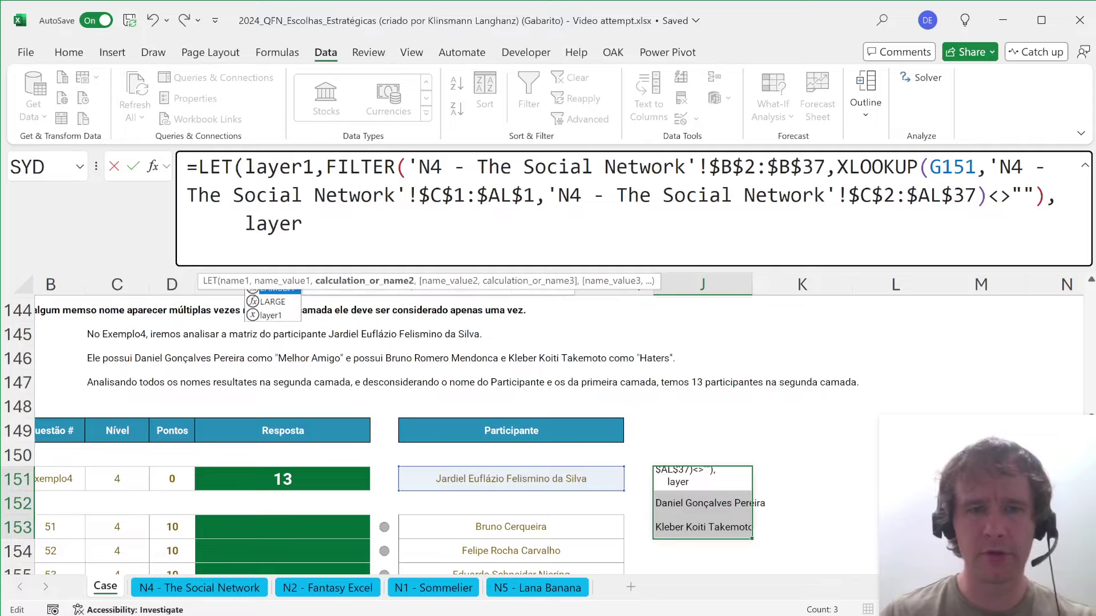
type("2")
key("BackSpace")
type("1")
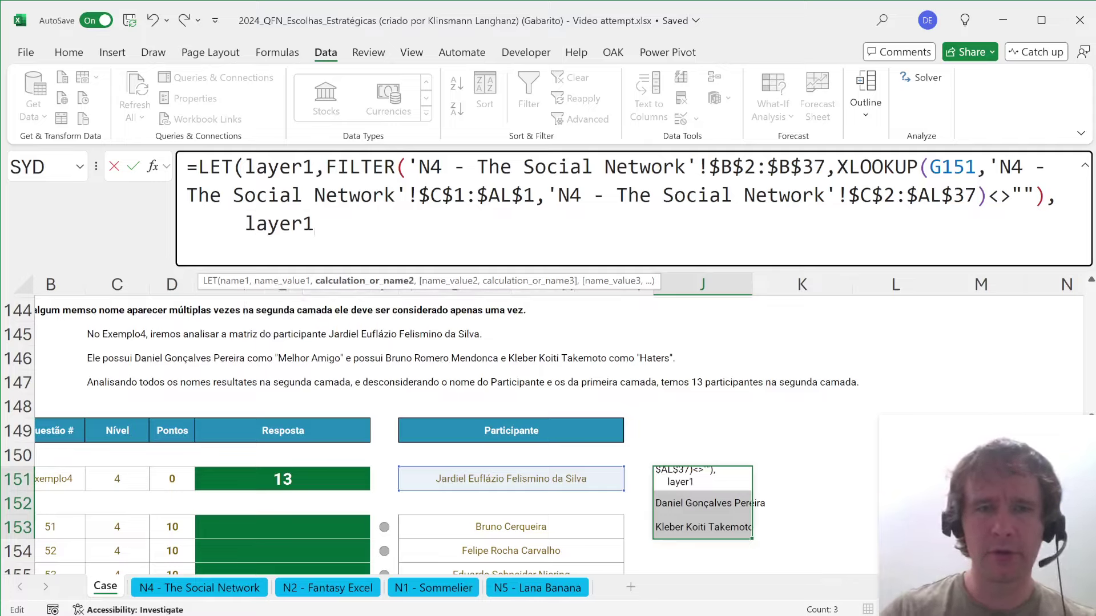
type(")")
key("ctrl+Return")
- Clear the stray formula copies below J151 and reselect J151
key("Down")
key("ctrl+shift+Down")
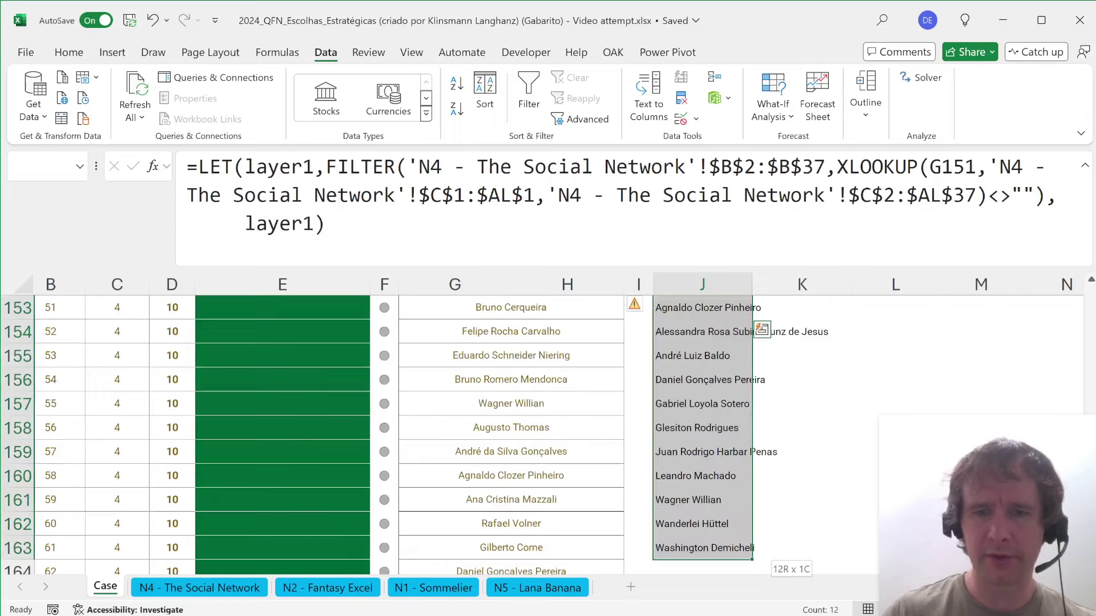
key("Delete")
scroll(399, 434, "up", 2)
key("Up")
- Examine the header row of the Social Network matrix, marking C1, N1 and AA1 as sample first-layer columns, and return to Case
key("ctrl+Page_Down")
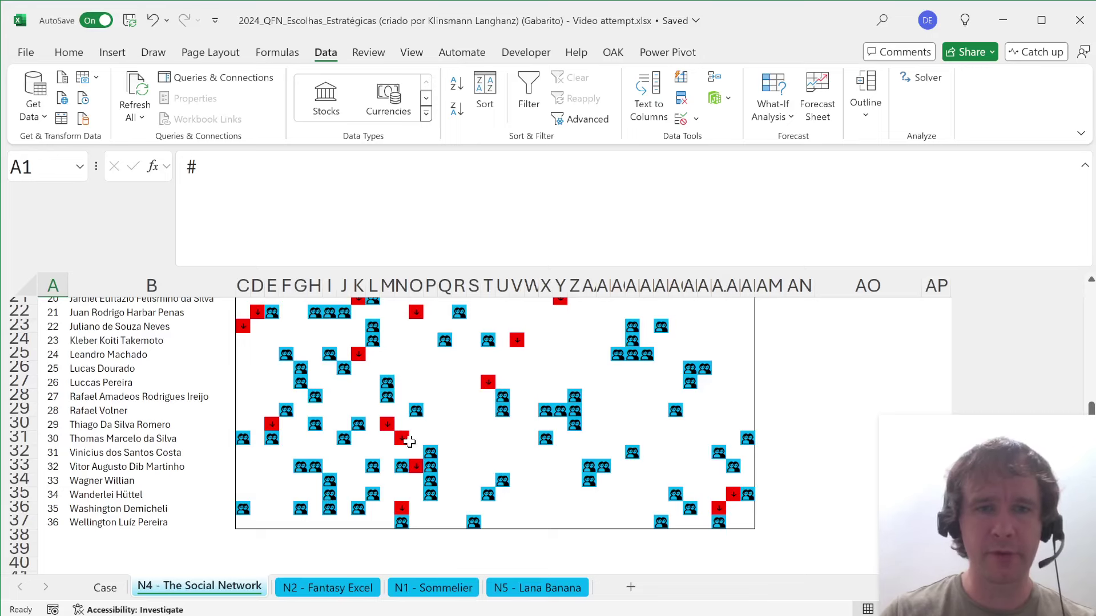
scroll(405, 439, "up", 7)
left_click(244, 406)
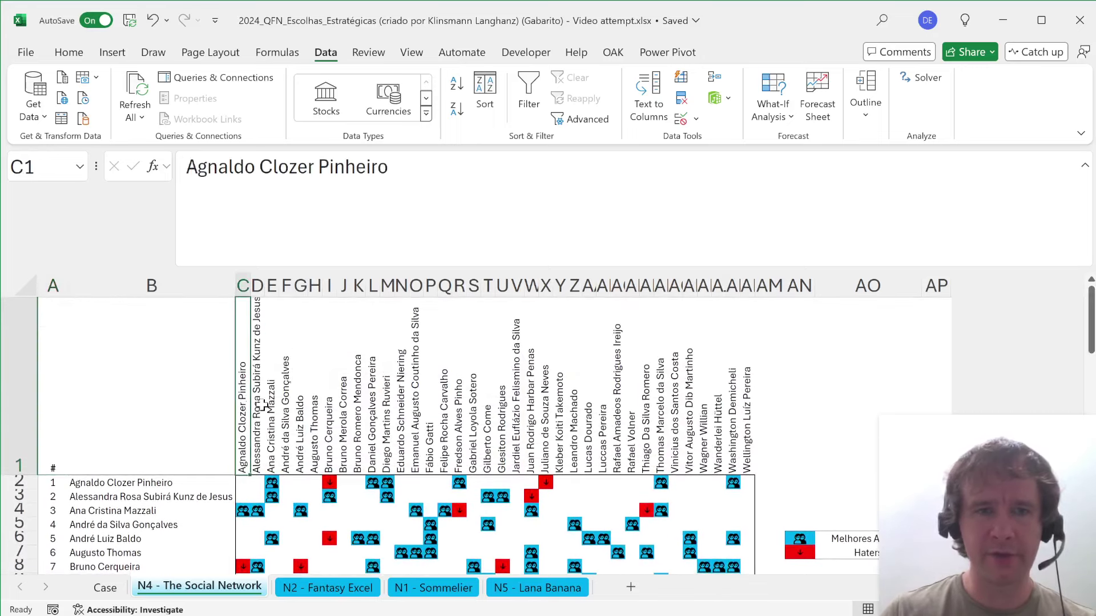
left_click(403, 406, "ctrl")
left_click(591, 412, "ctrl")
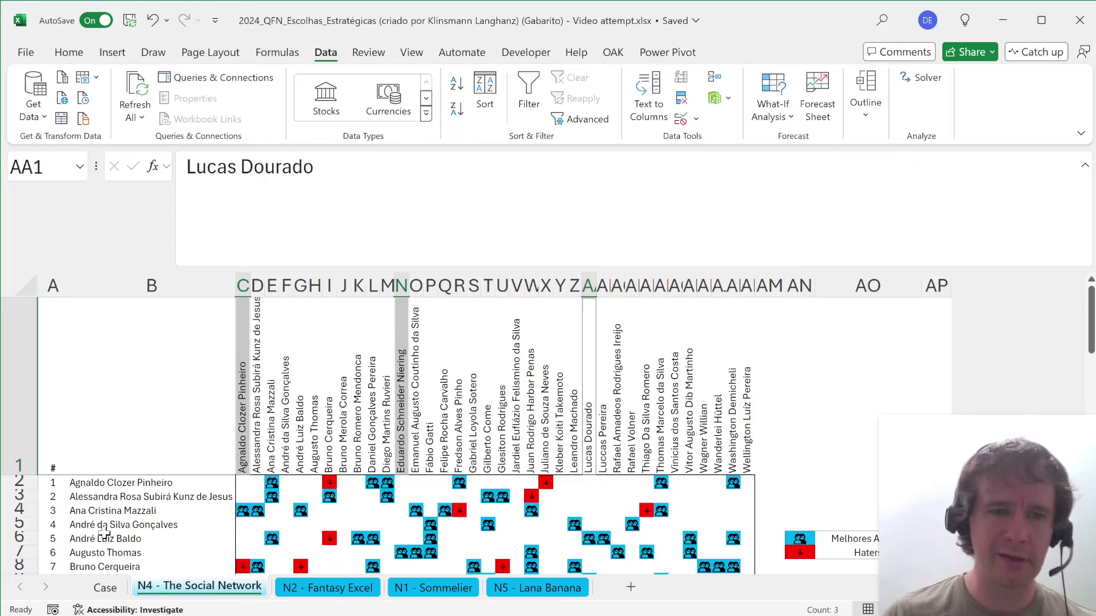
key("ctrl+Page_Up")
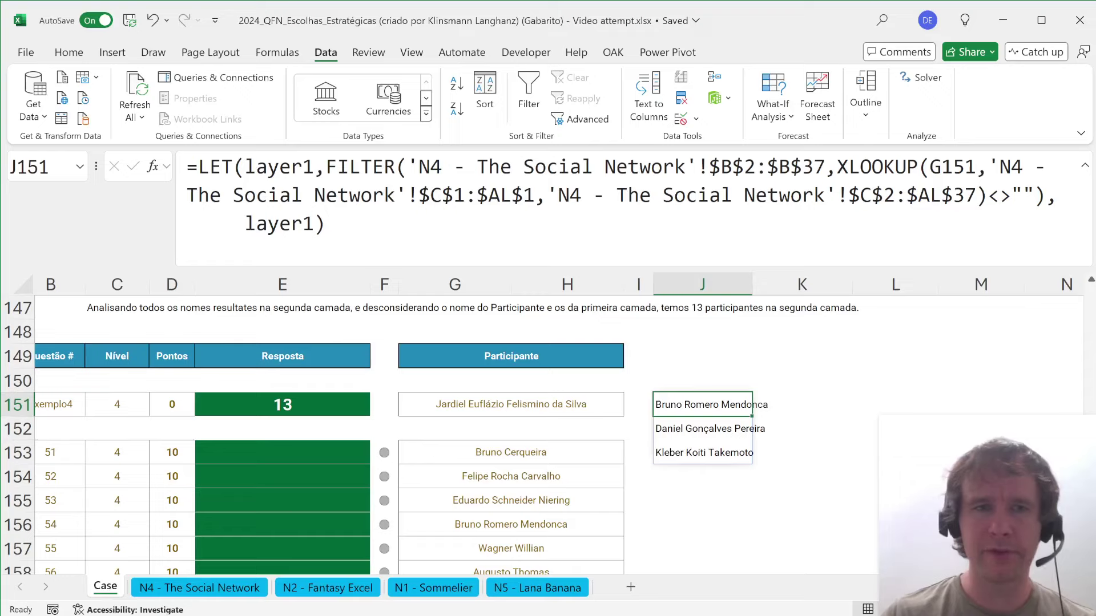
- Replace the final layer1 in the J151 LET formula with a layer2 definition that starts with FILTER(
double_click(279, 223)
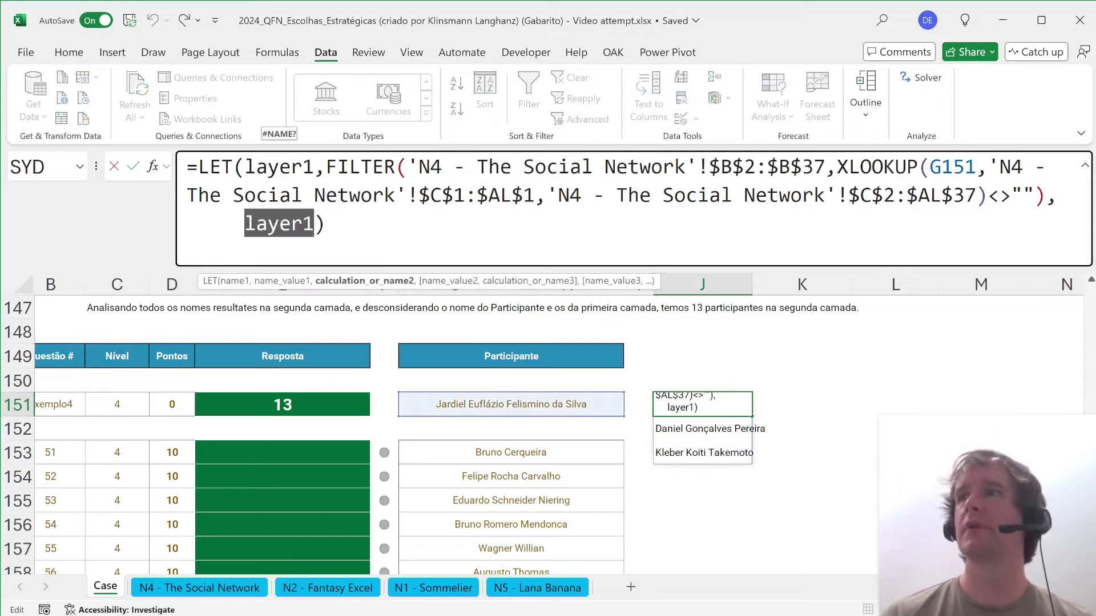
key("Right")
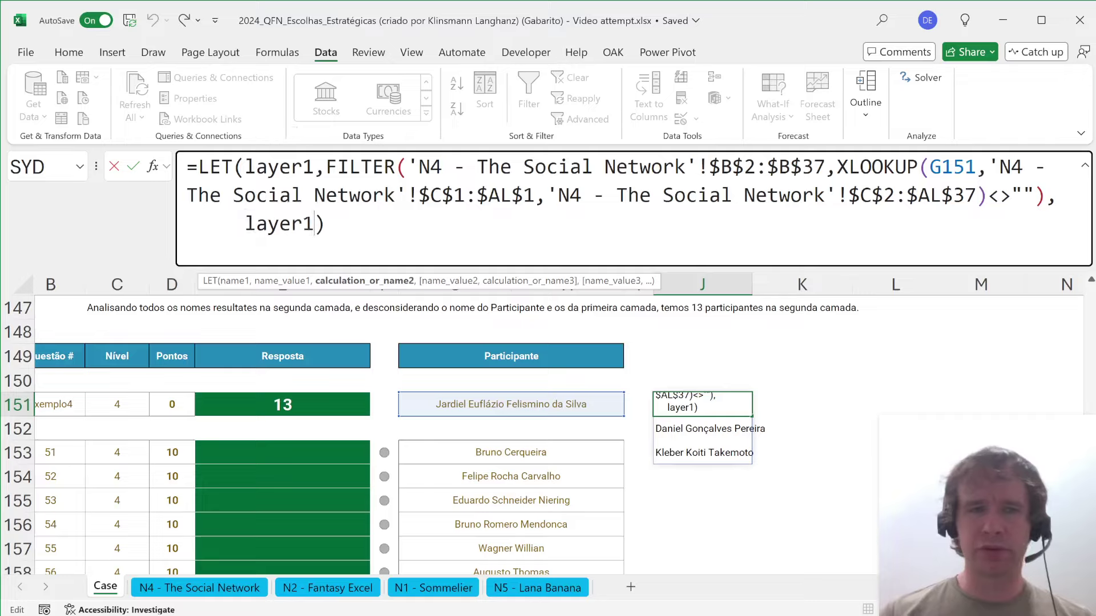
key("BackSpace")
type("2,")
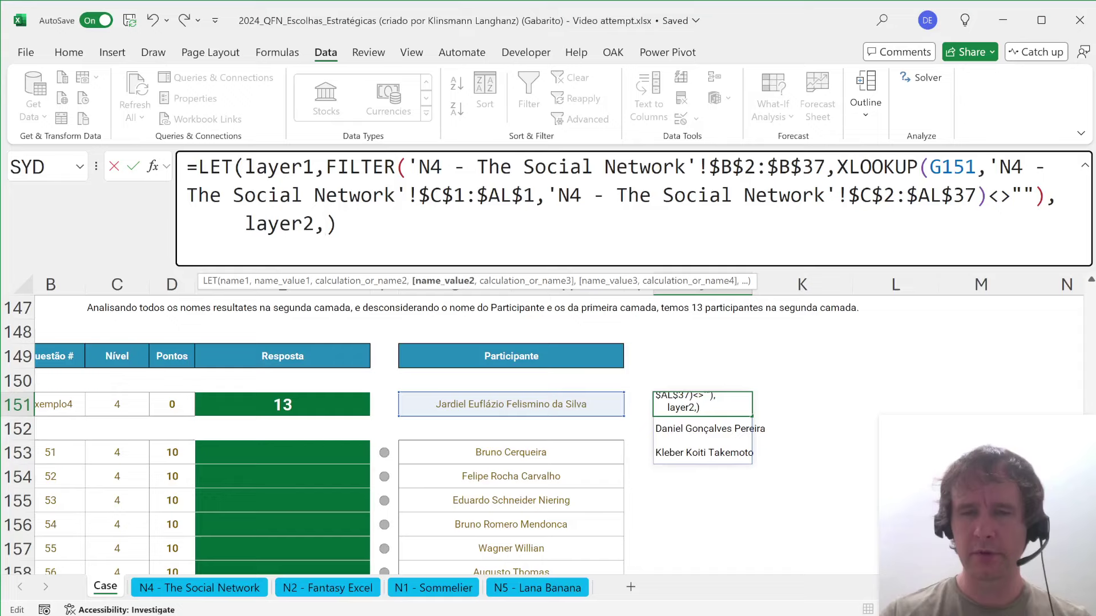
type("fil")
key("Tab")
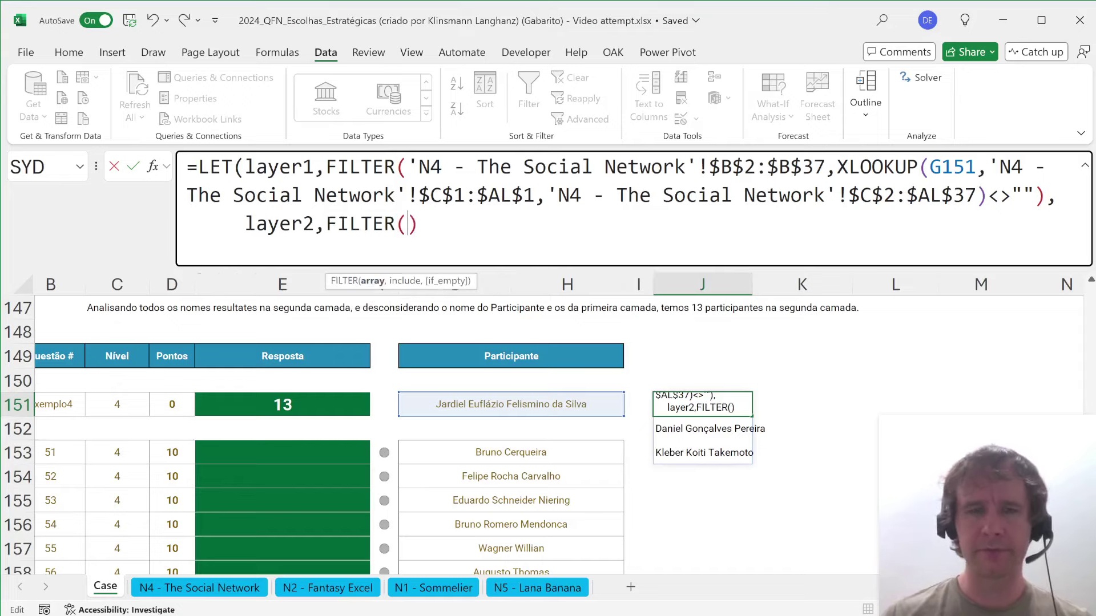
- Set the array of layer2's FILTER to the absolute name range $B$2:$B$37 on the N4 - The Social Network sheet
key("ctrl+Page_Down")
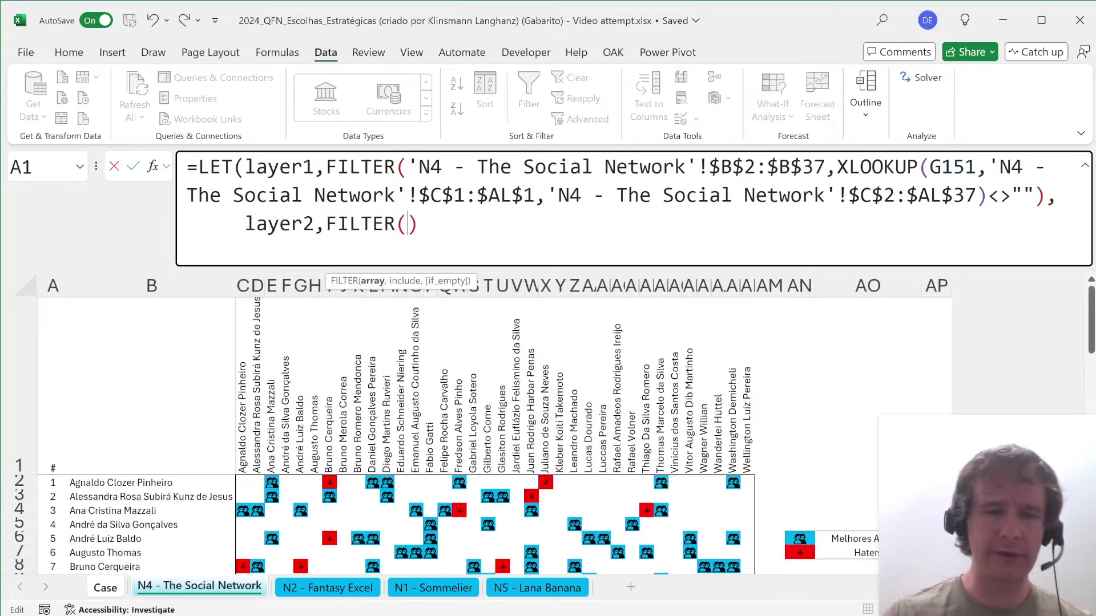
left_click(109, 484)
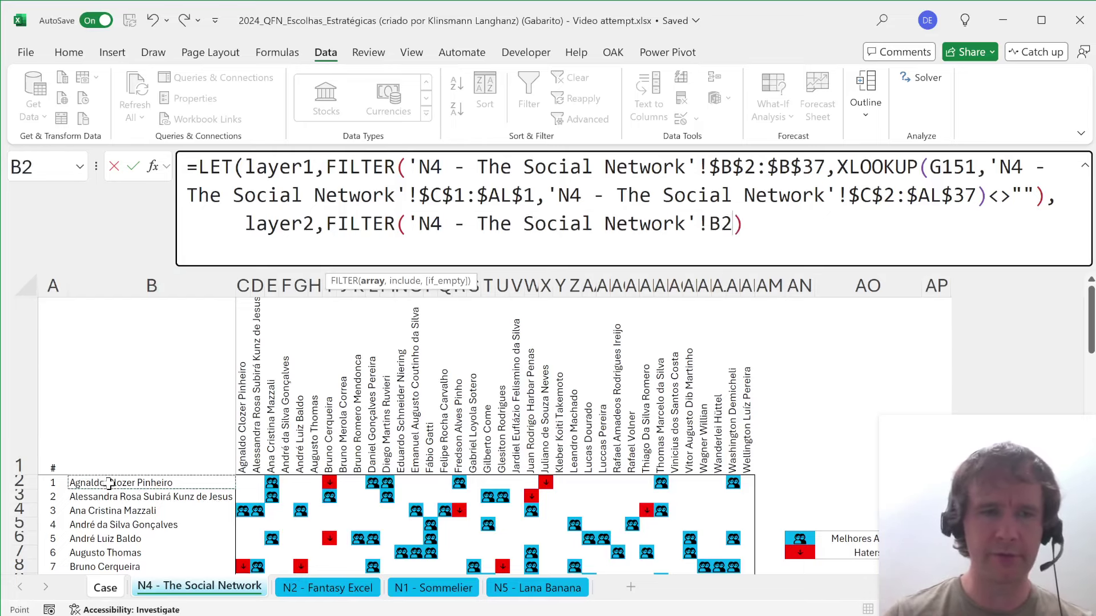
key("ctrl+shift+Down")
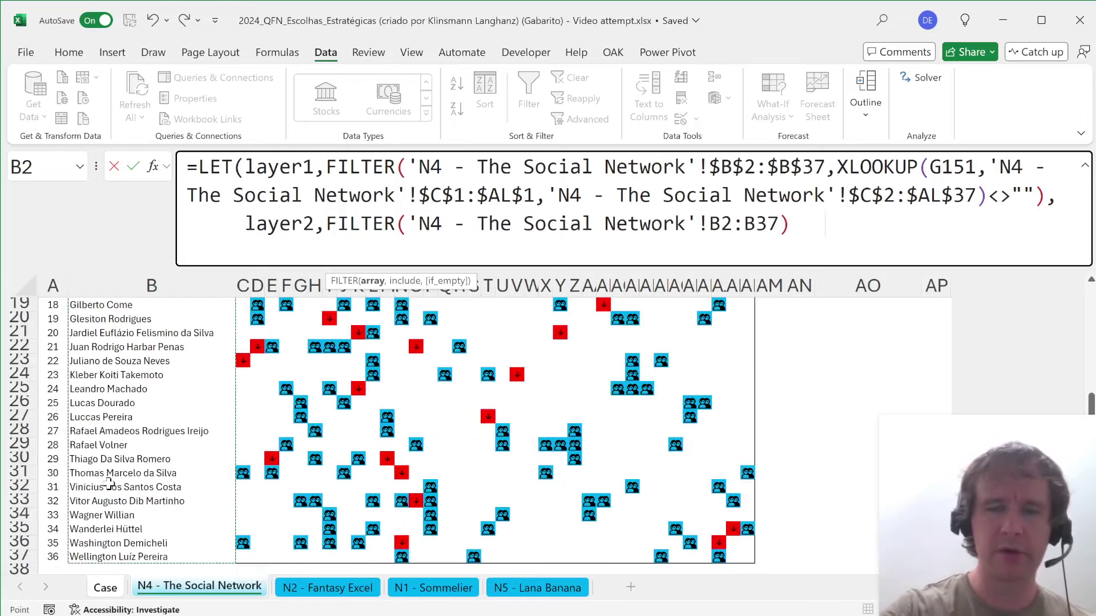
key("F4")
type(",")
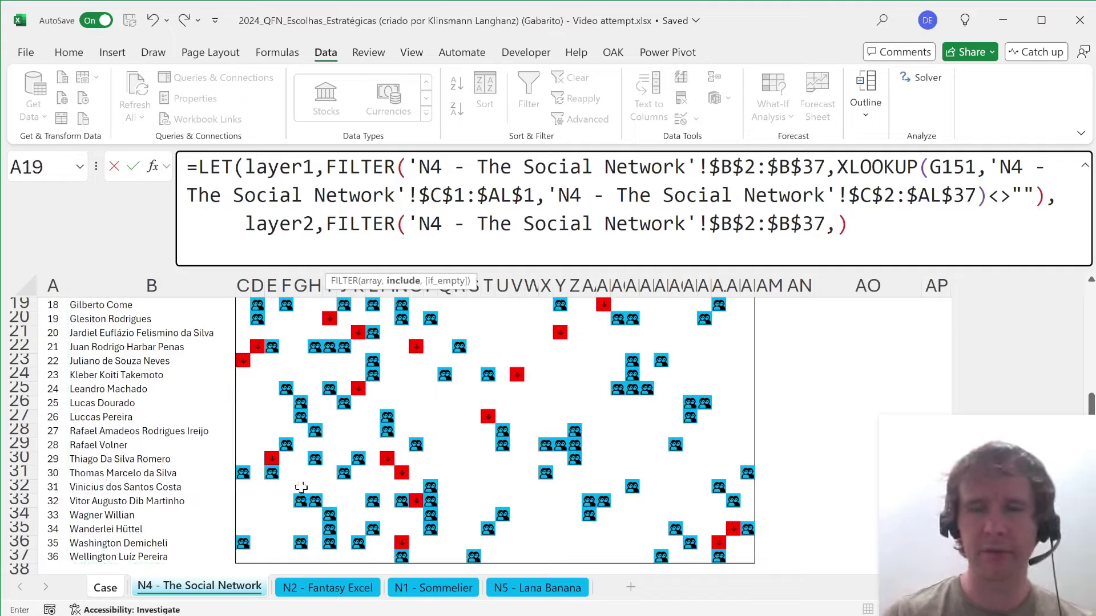
- Begin layer2's include argument with BYROW around a nested FILTER whose array is $C$2:$AL$37 on the N4 - The Social Network sheet
type("by")
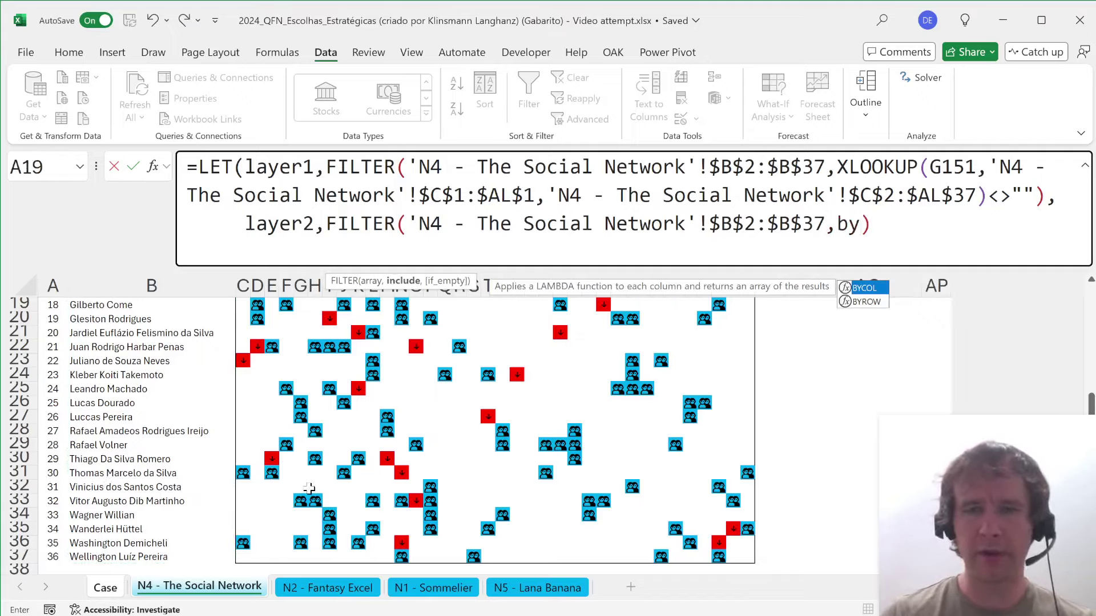
type("row")
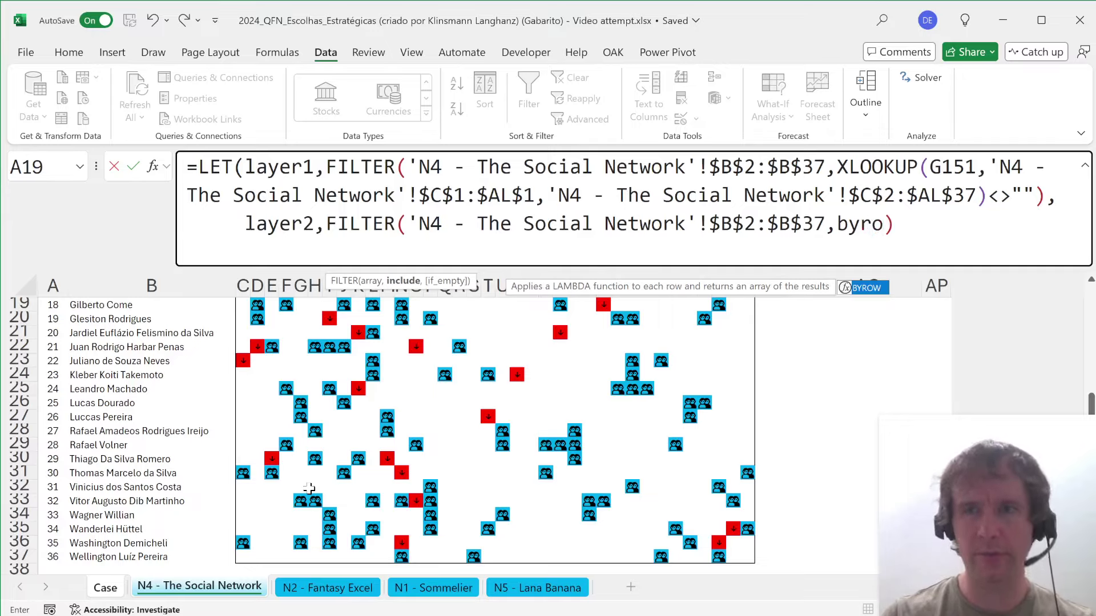
key("Tab")
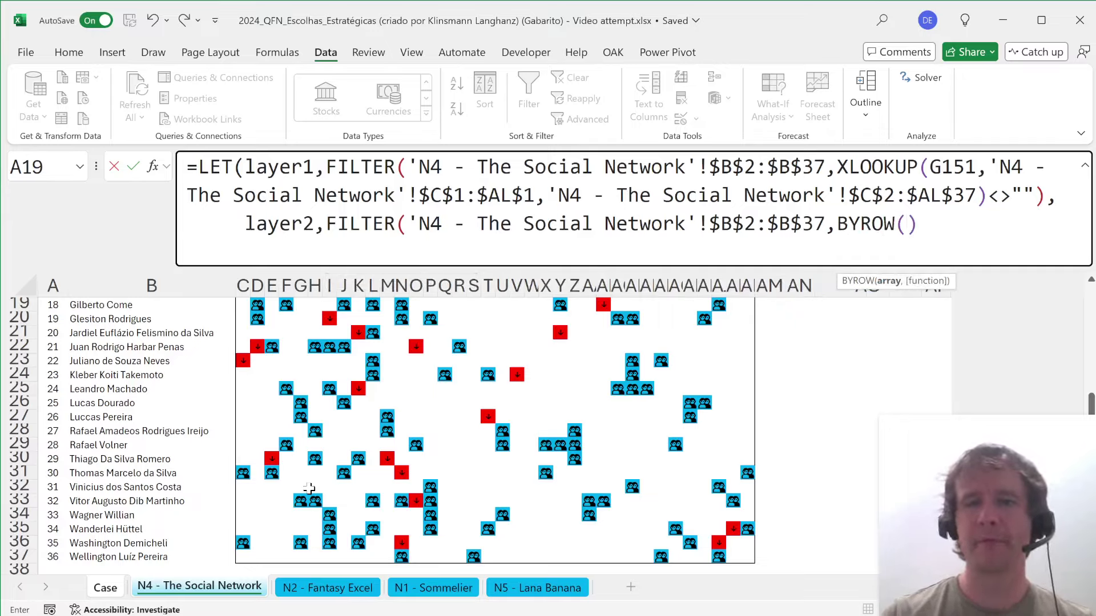
type("fil")
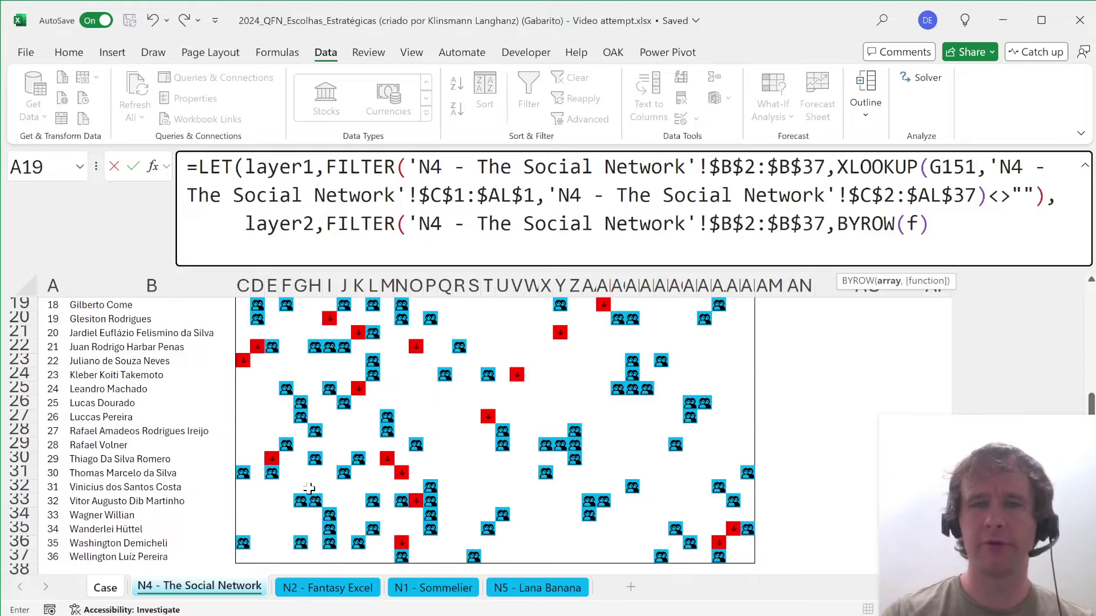
key("Tab")
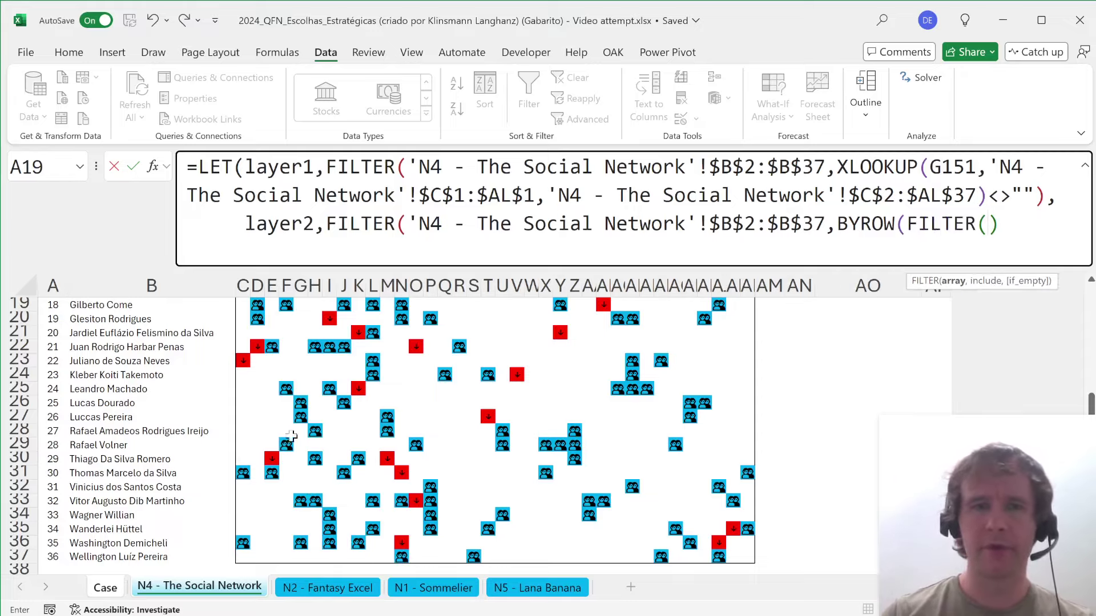
scroll(268, 435, "up", 8)
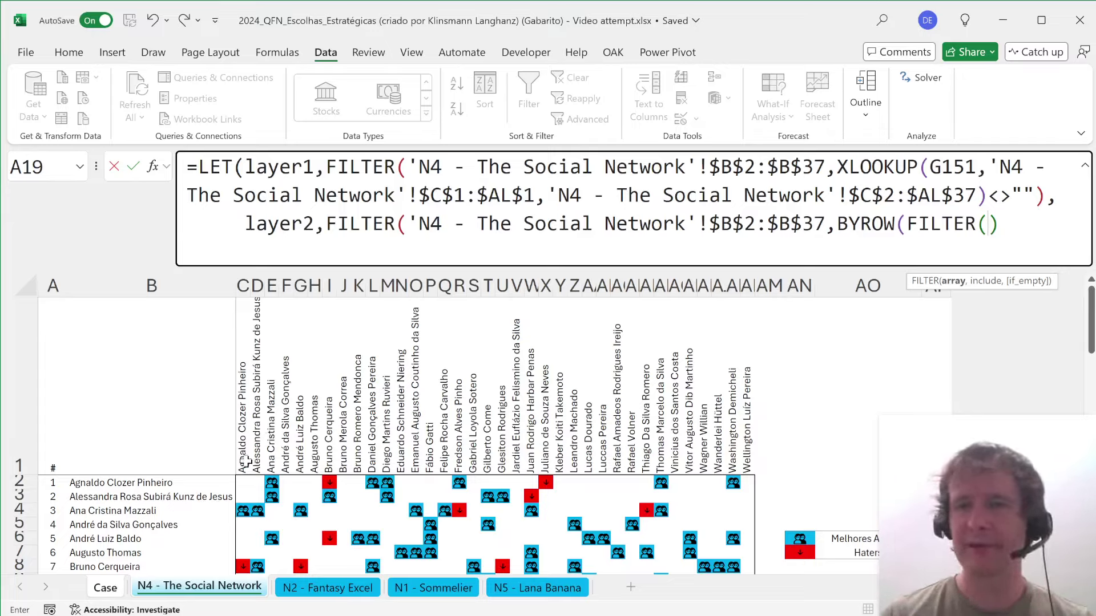
left_click(242, 484)
scroll(696, 506, "down", 8)
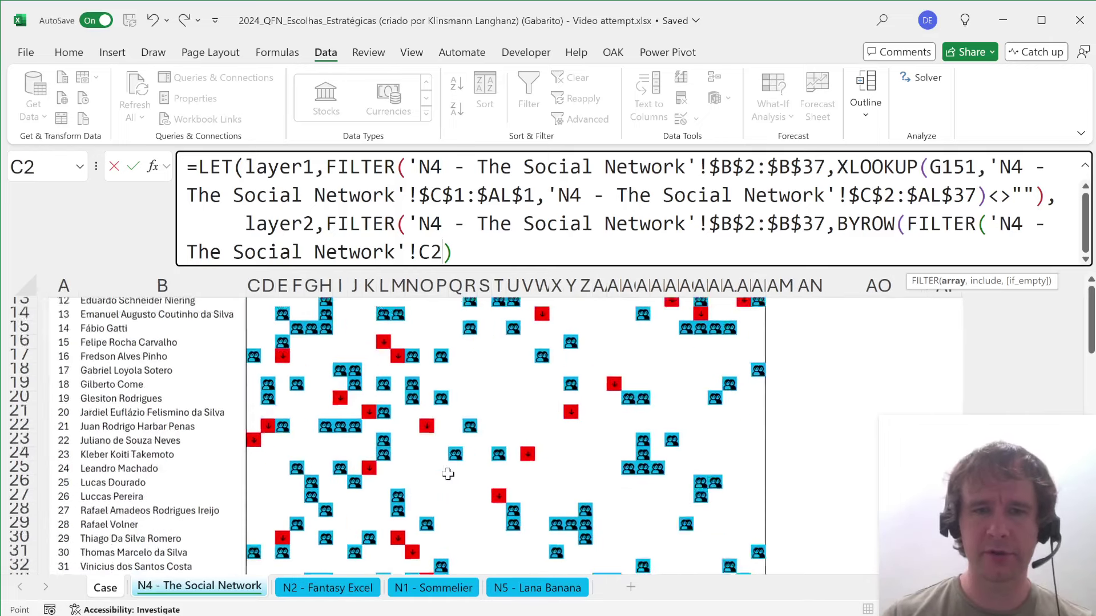
left_click(748, 474, "shift")
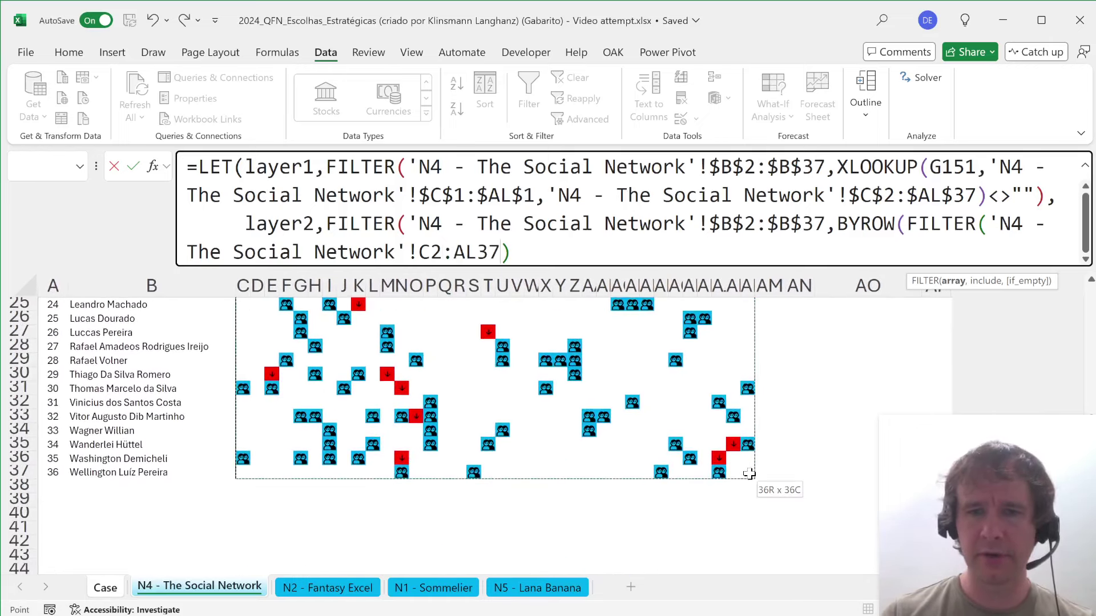
key("F4")
type(",")
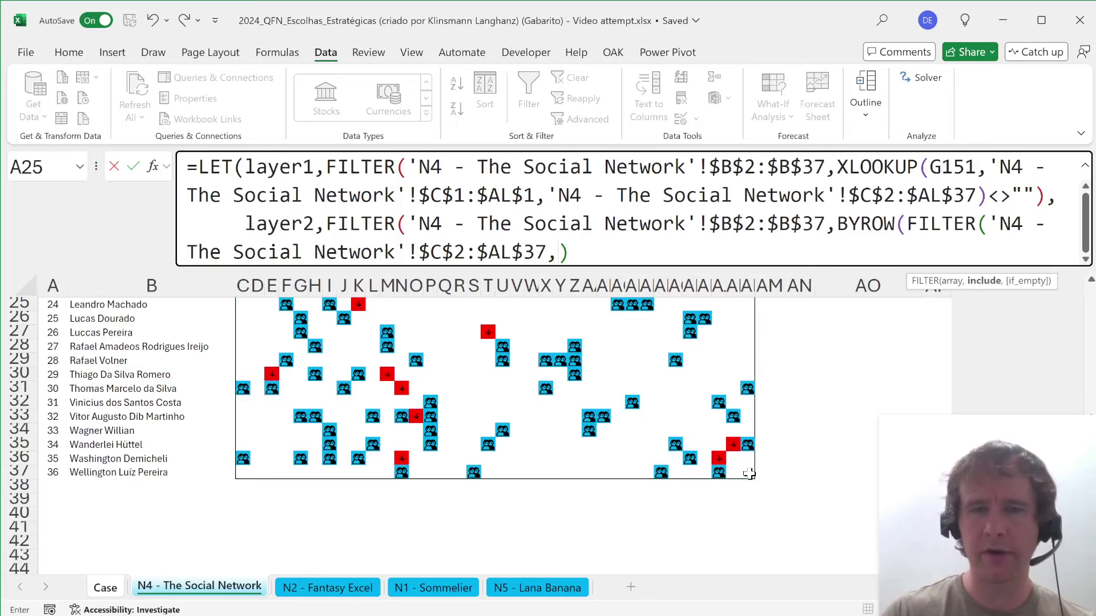
- Set the nested FILTER's include condition to ISNUMBER(XMATCH()), matching the N4 - The Social Network headers $C$1:$AL$1 against layer1
scroll(749, 474, "up", 8)
type("isnu")
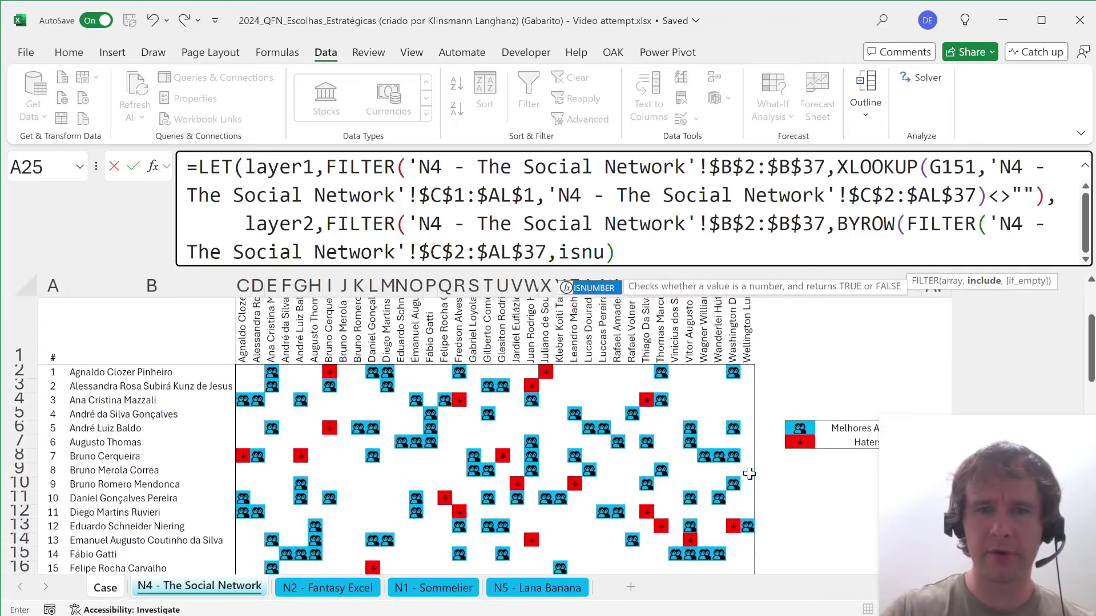
key("Tab")
type("xm")
key("Tab")
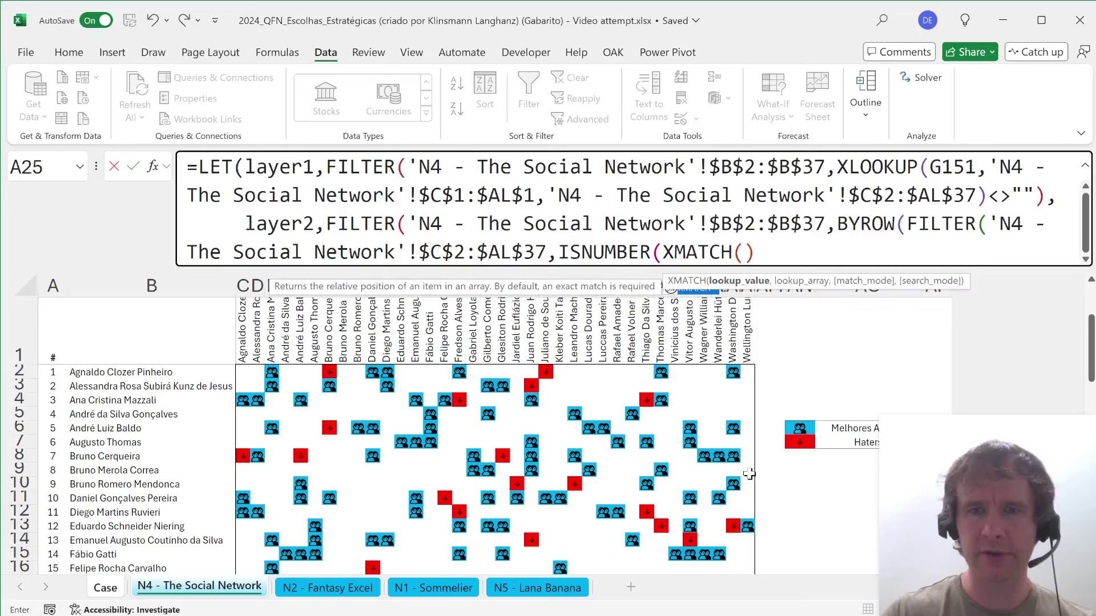
left_click(243, 343)
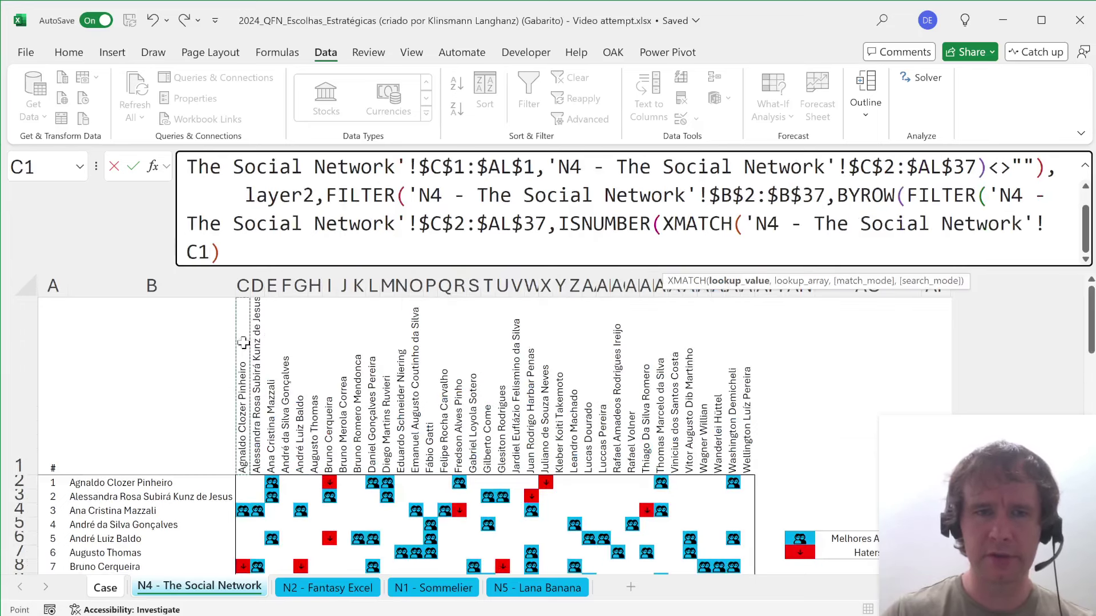
key("ctrl+shift+Right")
key("F4")
type(",la")
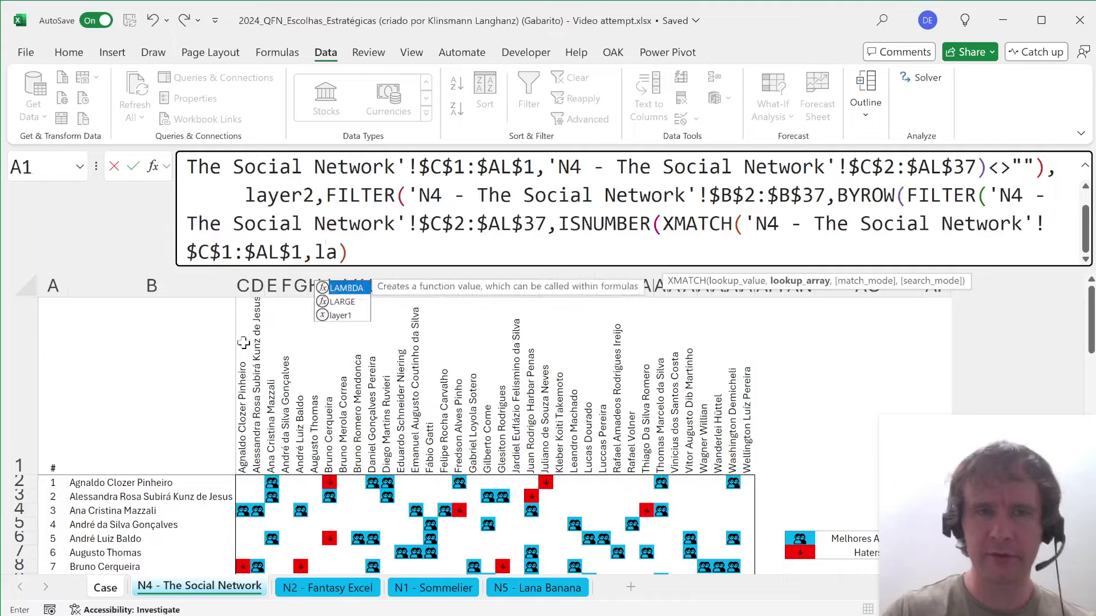
type("y")
key("Tab")
type(")")
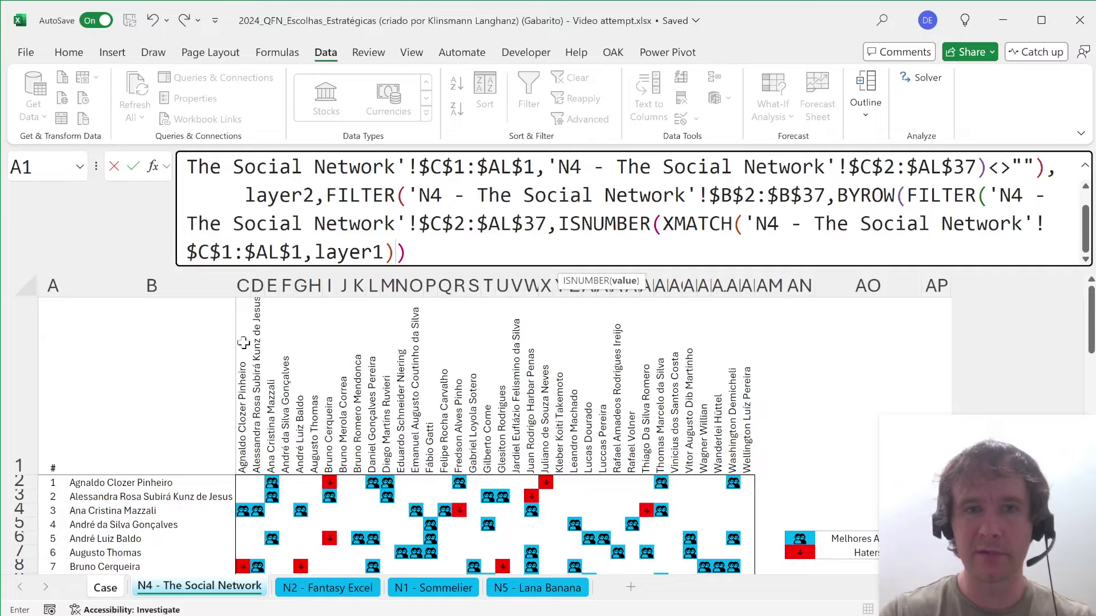
type(")")
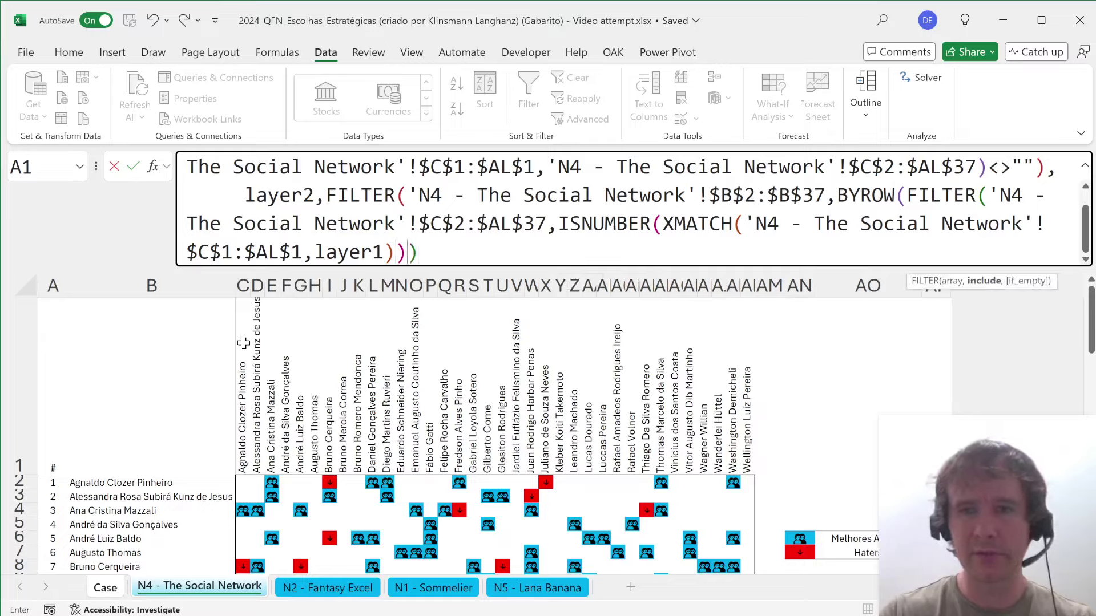
- Use CONCAT as the BYROW function and complete layer2's condition with <>""
type("),")
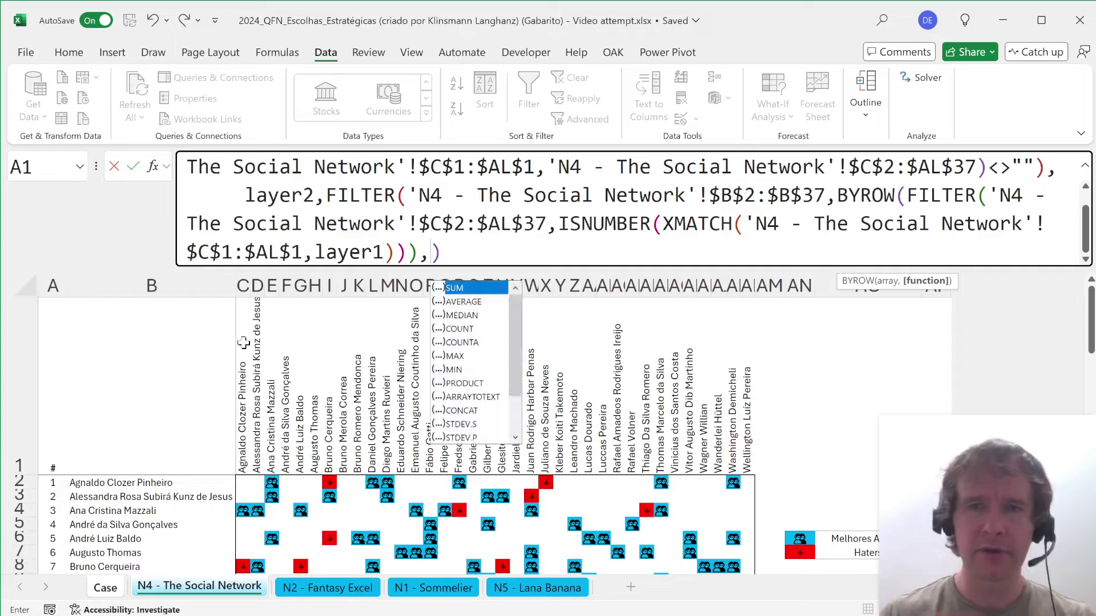
type("con")
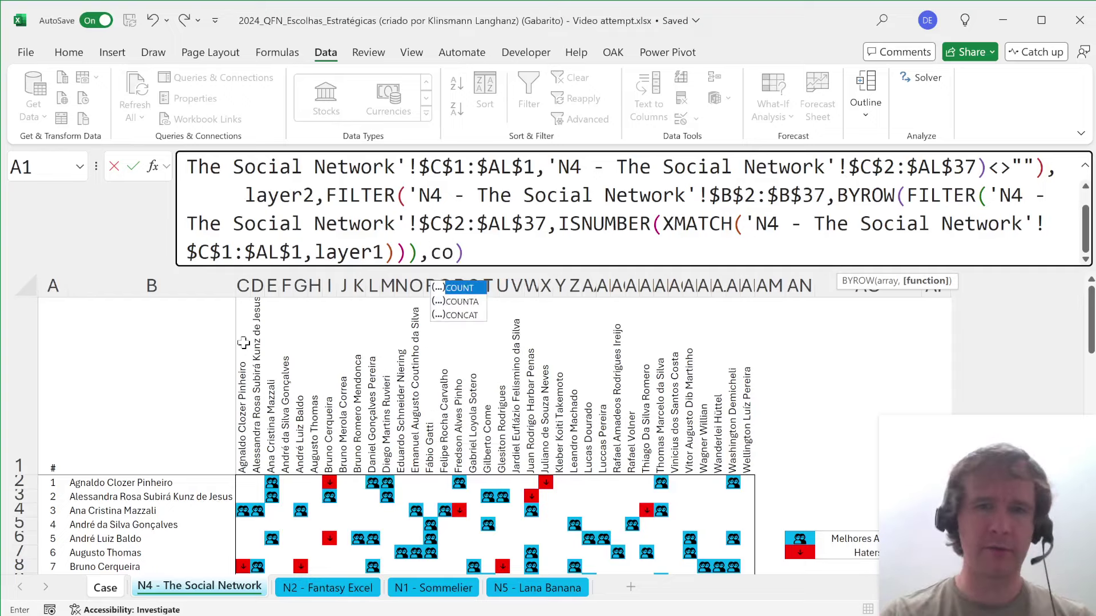
key("Tab")
type(")")
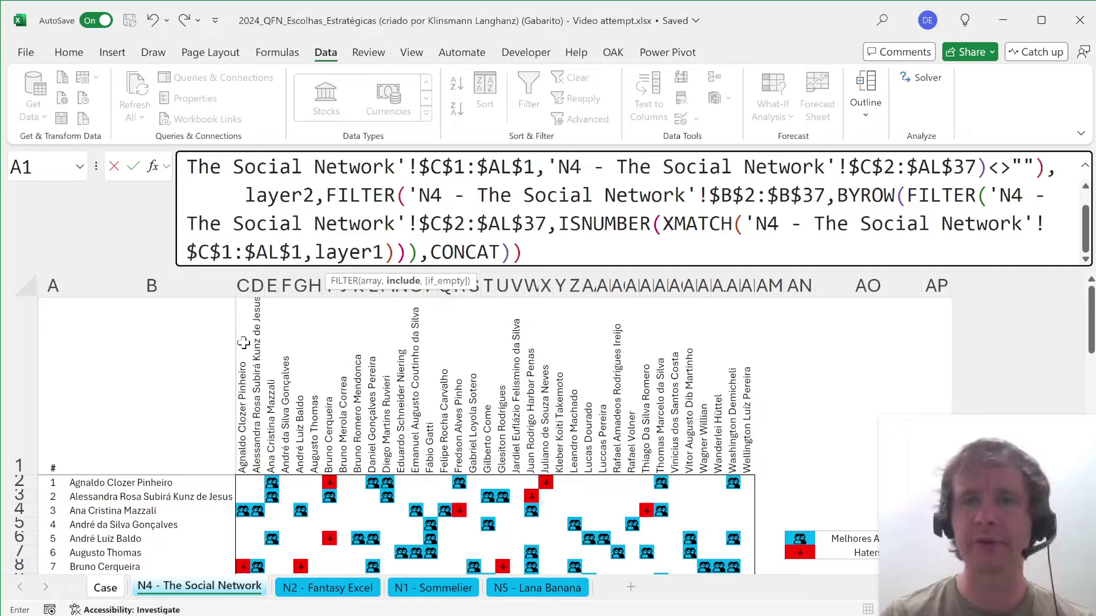
type("<>\"\")")
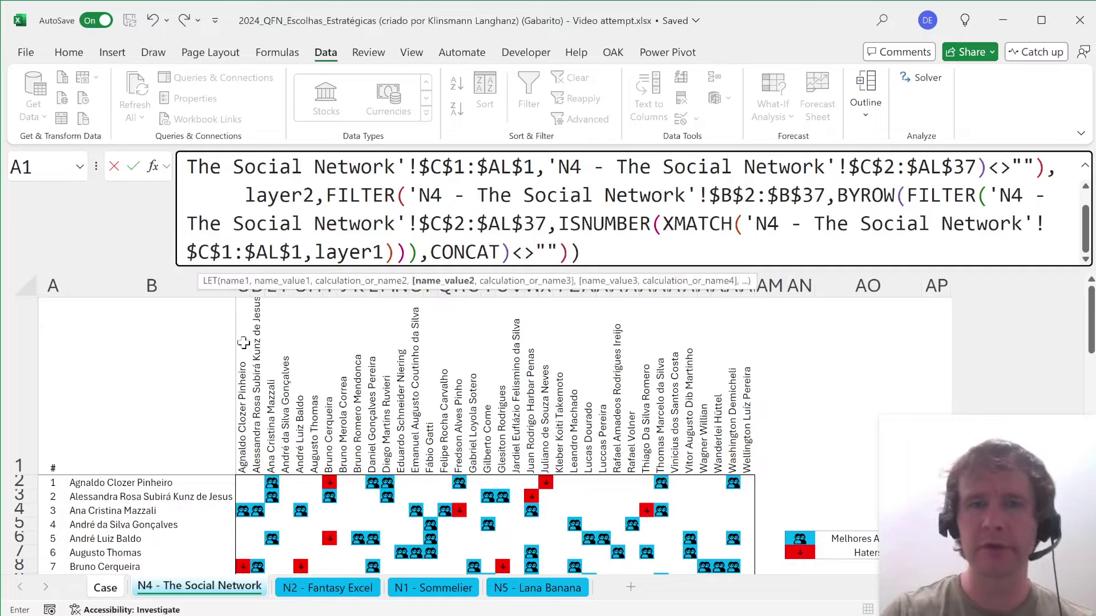
- Return layer2 on a new line as the LET result and commit the formula
type(",")
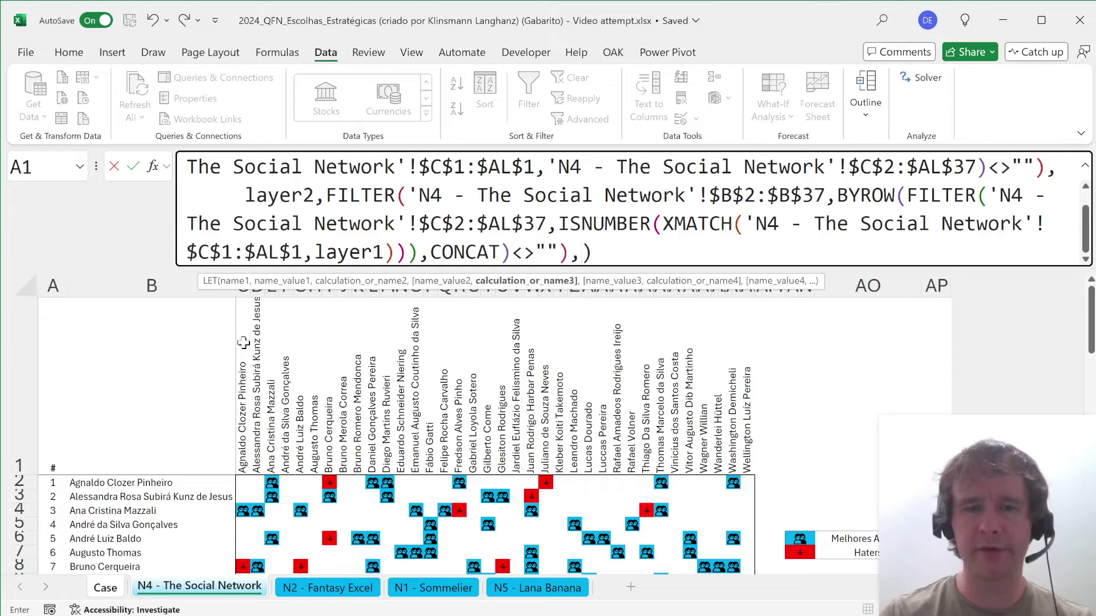
key("alt+Return")
type("layer")
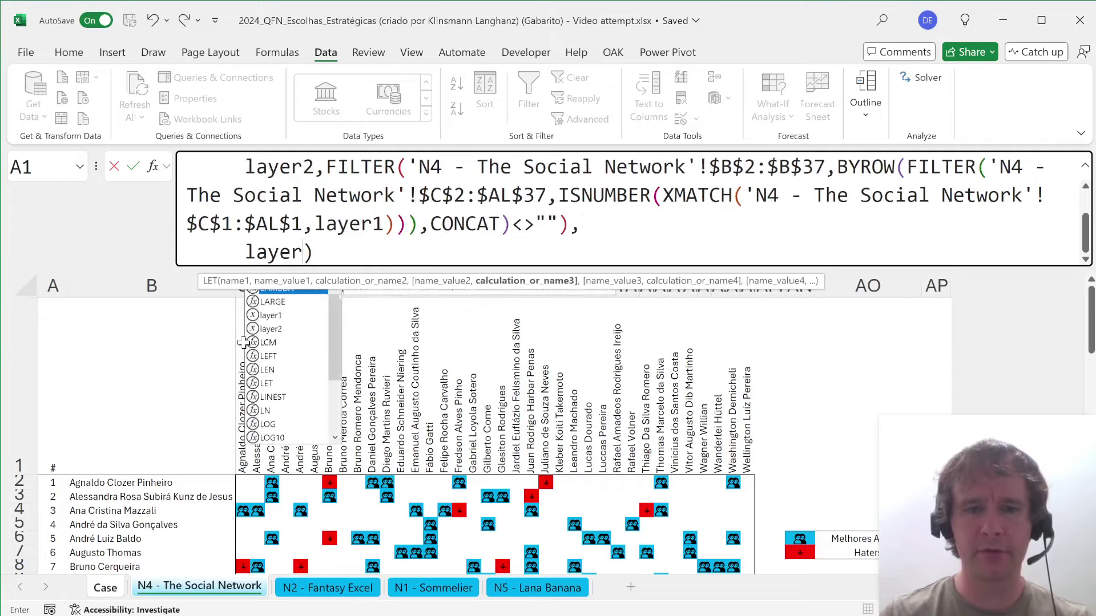
type("s")
key("BackSpace")
type("2")
key("Return")
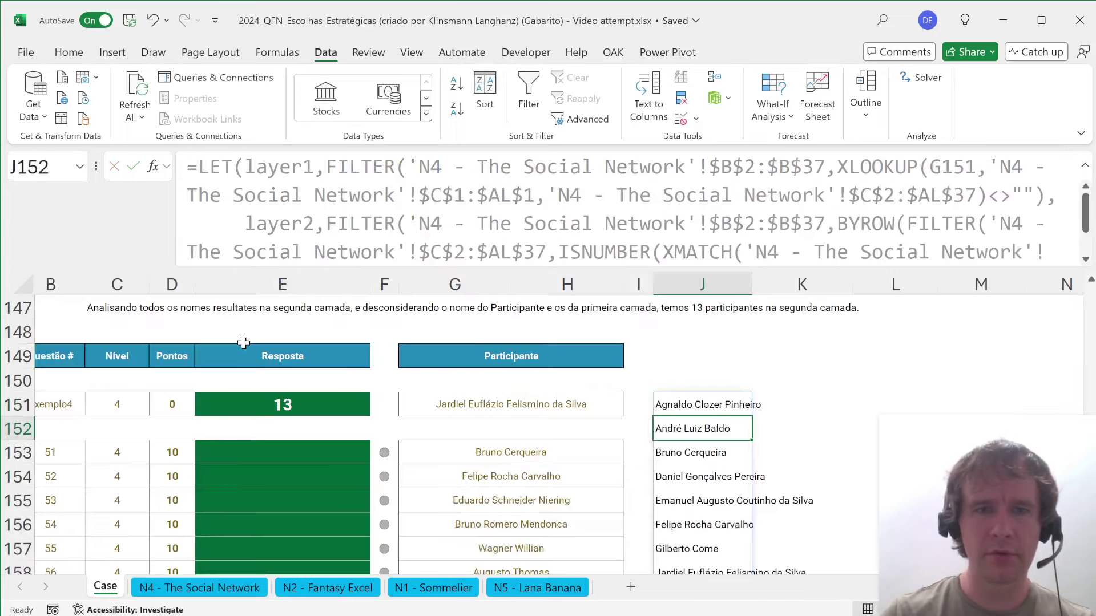
- Examine the names spilled from J151 against the worked-example text above the question table
key("Up")
scroll(243, 342, "down", 3)
key("Up")
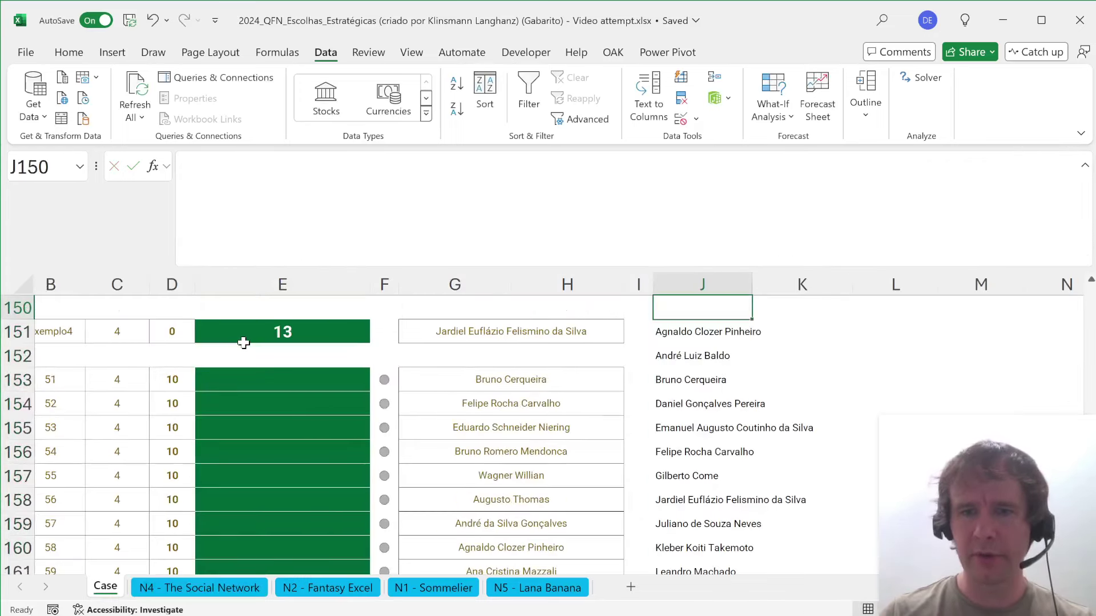
key("Up")
key("Up")
key("Up")
key("Up")
key("Left")
key("Left")
key("Down")
key("Right")
key("Down")
key("Down")
key("Down")
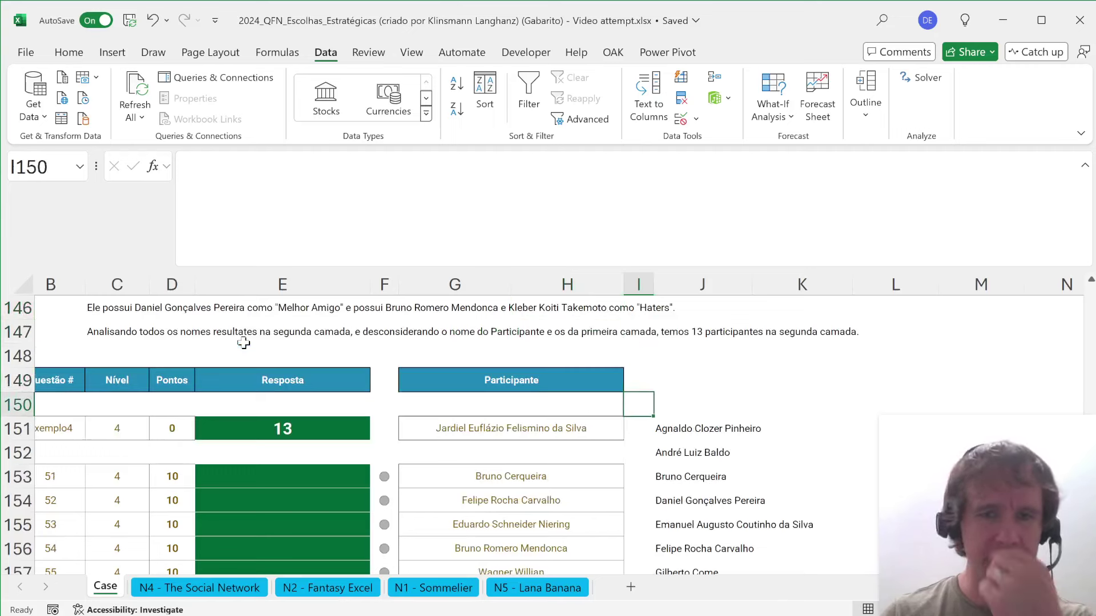
key("Down")
key("Right")
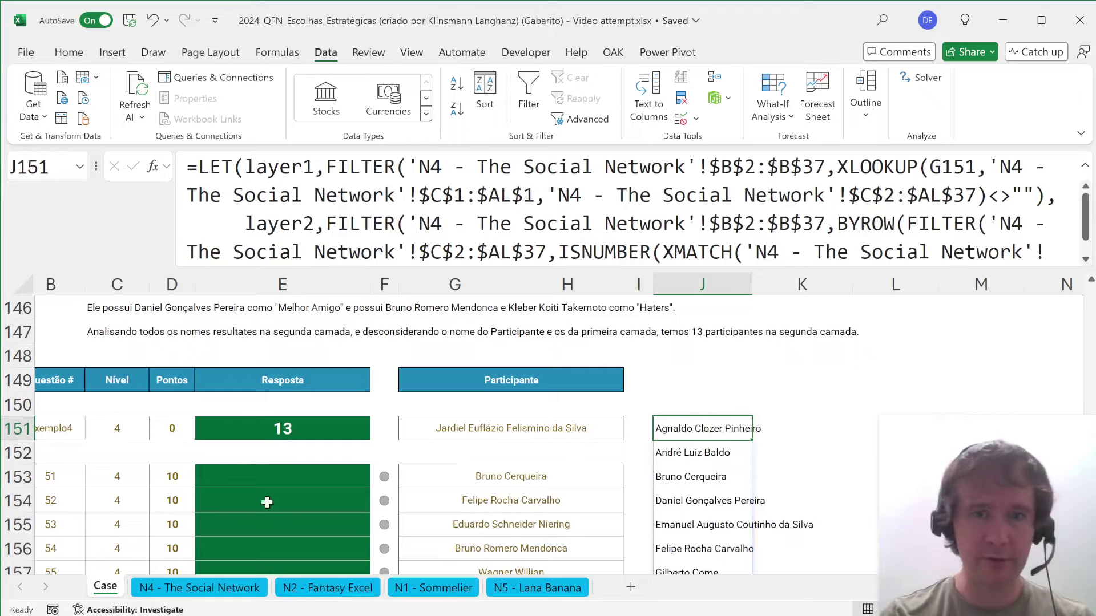
- Compare the example participant in G151 with the network diagram of first- and second-layer people above the table
left_click(427, 431)
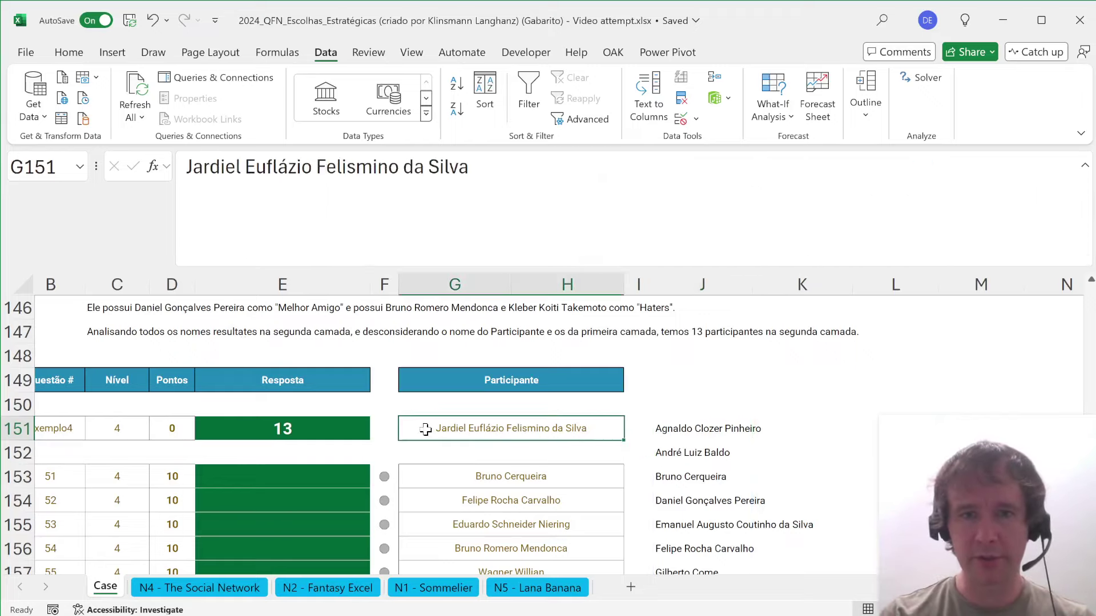
left_click(674, 430)
scroll(673, 430, "up", 4)
scroll(628, 434, "right", 3)
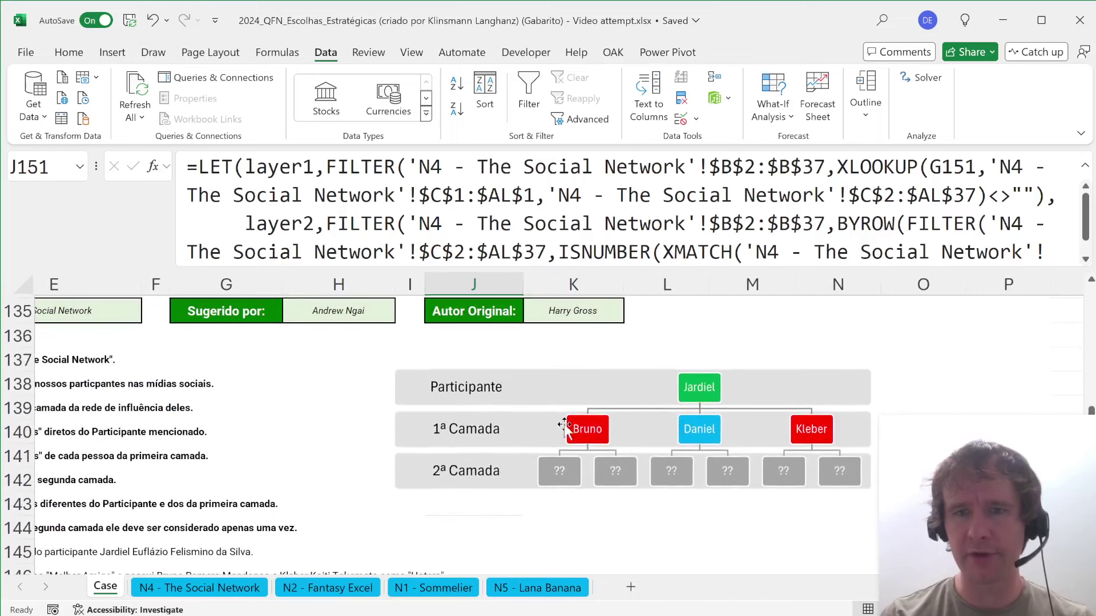
left_click(595, 448)
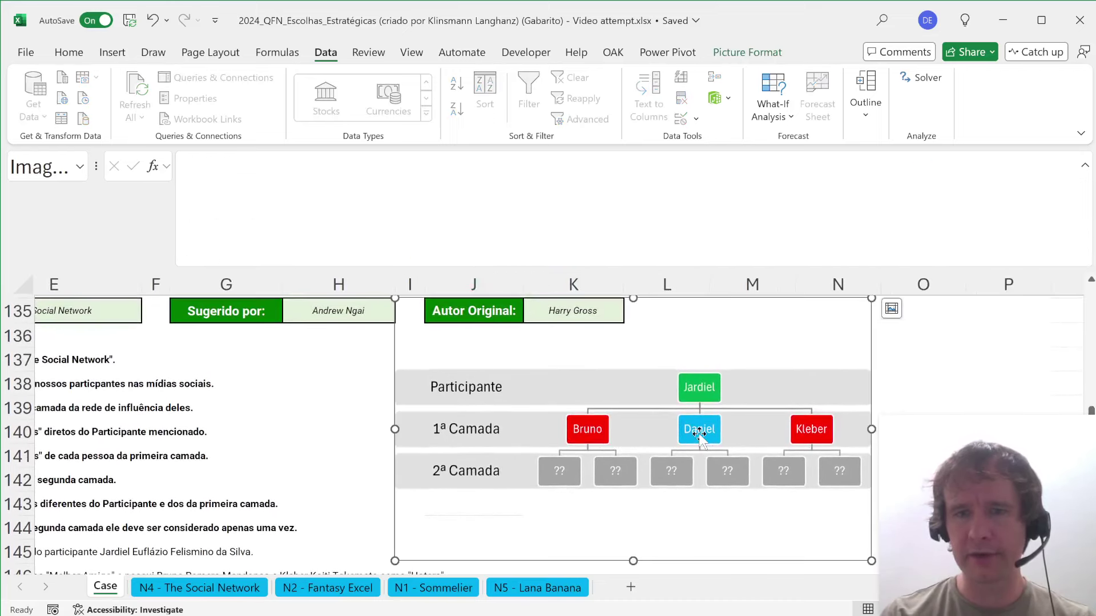
scroll(497, 527, "down", 3)
scroll(496, 528, "left", 1)
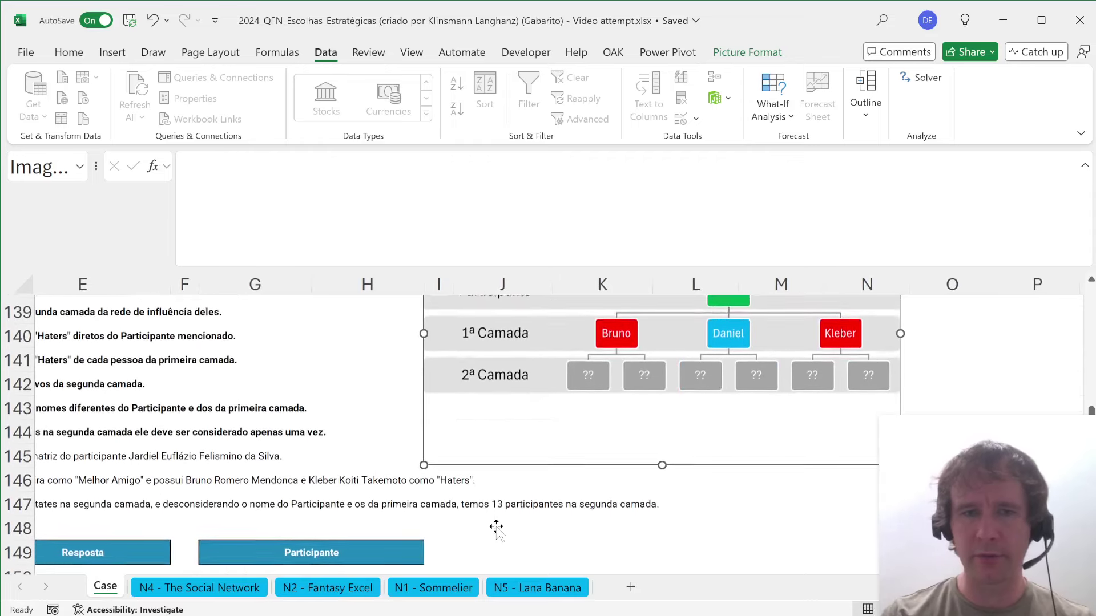
scroll(496, 528, "down", 2)
- Reopen the J151 formula with a taller formula bar and start a UNIQUE function around the final layer2 result
left_click(463, 367)
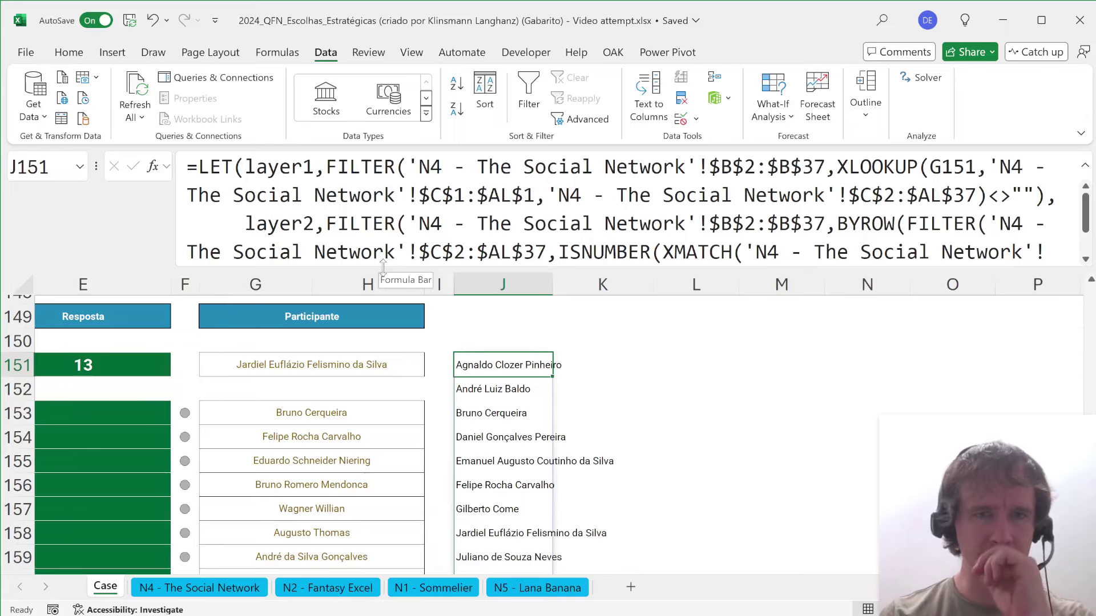
left_click_drag(385, 266, 385, 355)
key("F2")
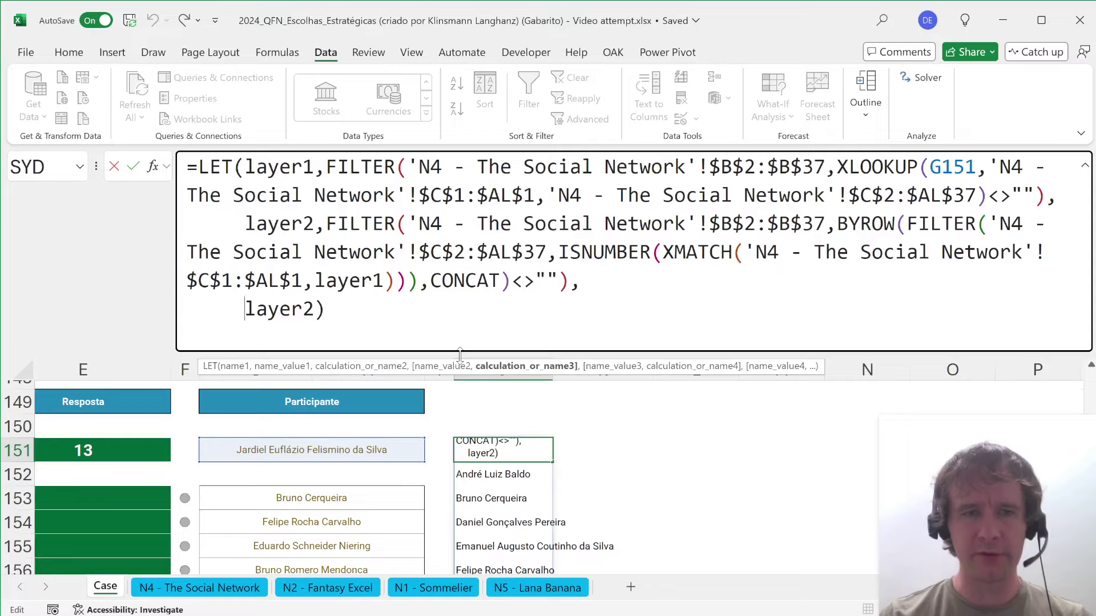
type("uni")
key("Down")
key("Down")
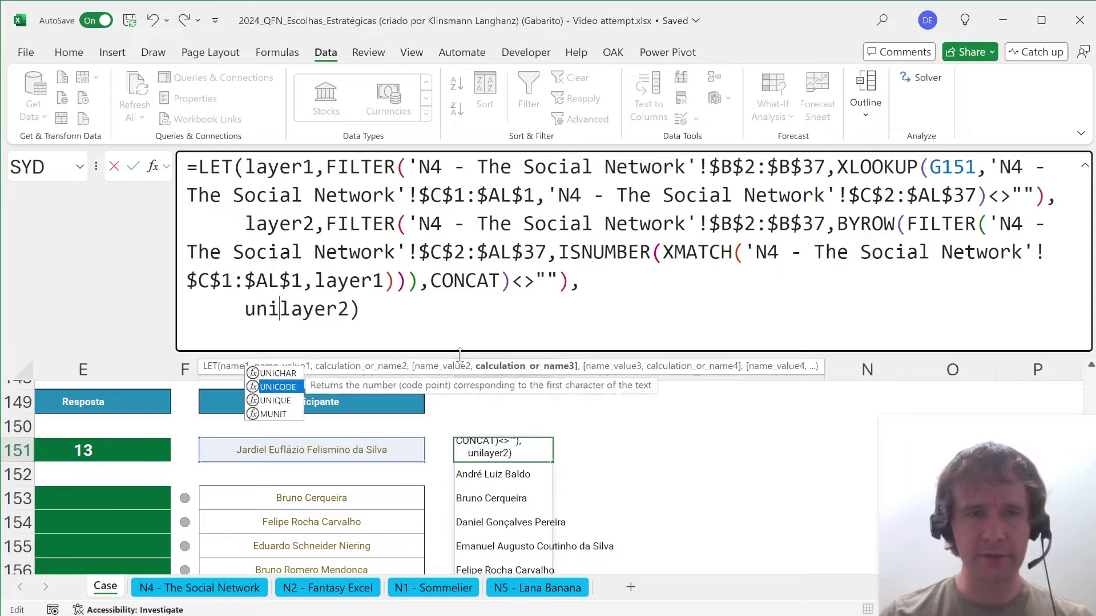
key("Tab")
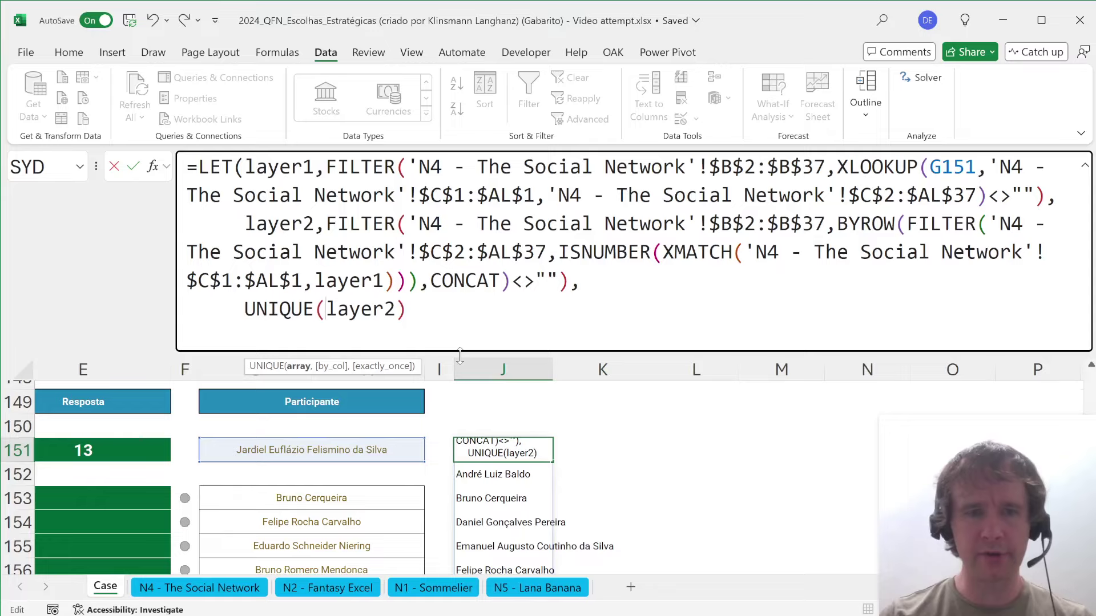
- Nest VSTACK inside UNIQUE, stacking layer2 followed by layer1 twice
type("vst")
key("Tab")
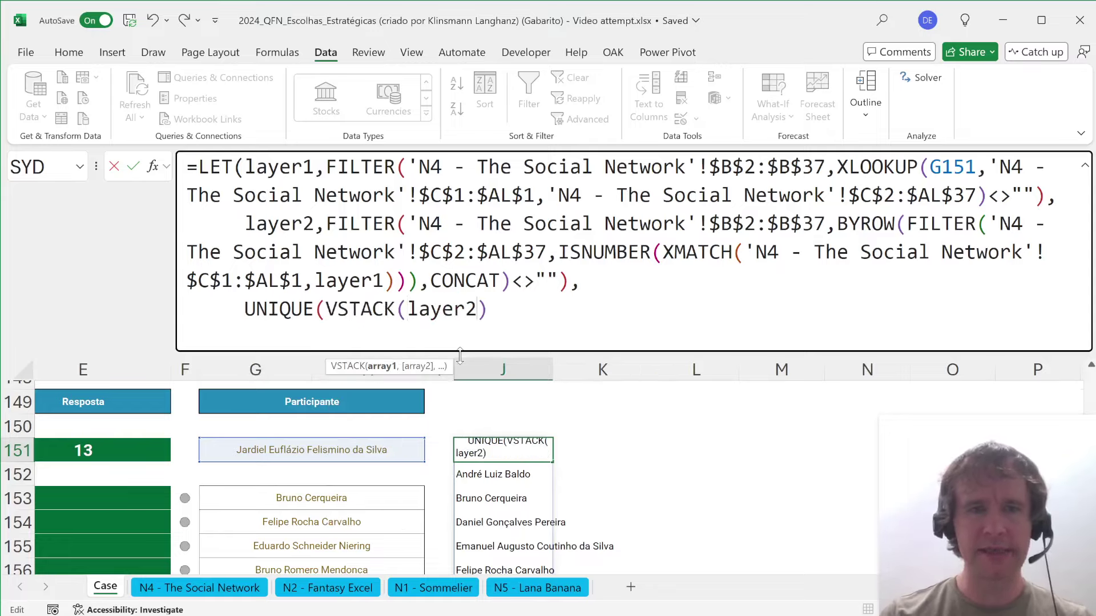
type(",lay")
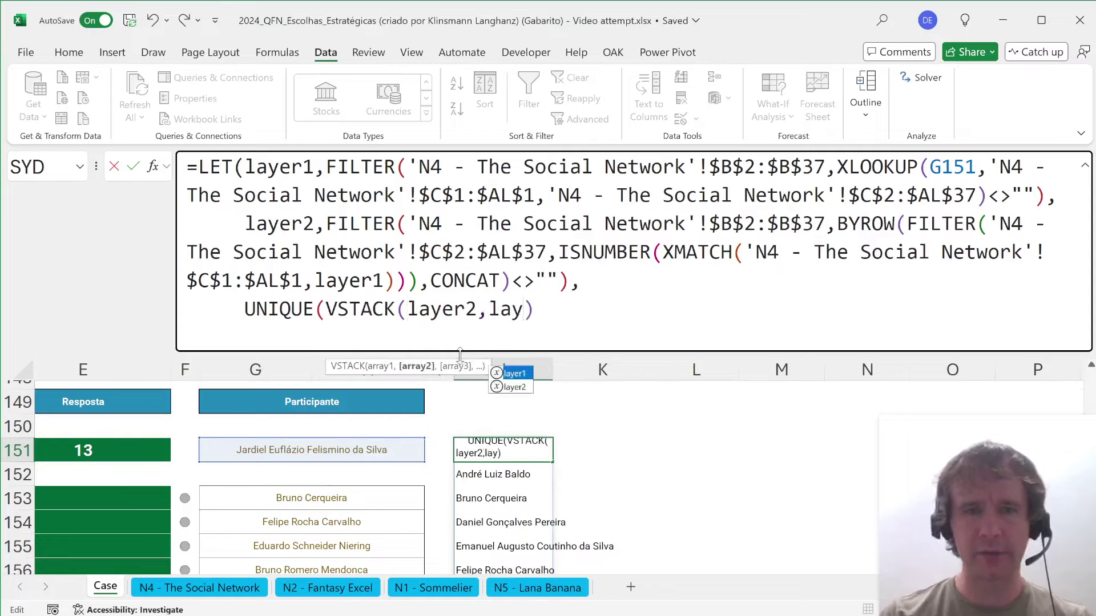
key("Tab")
type(",la")
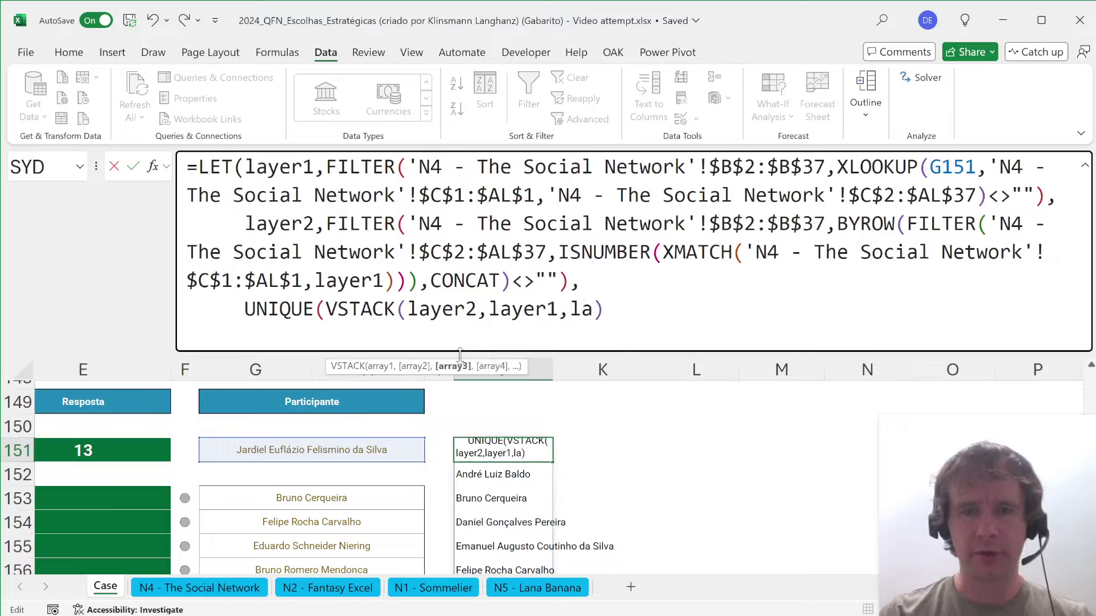
type("y")
key("Tab")
type(",")
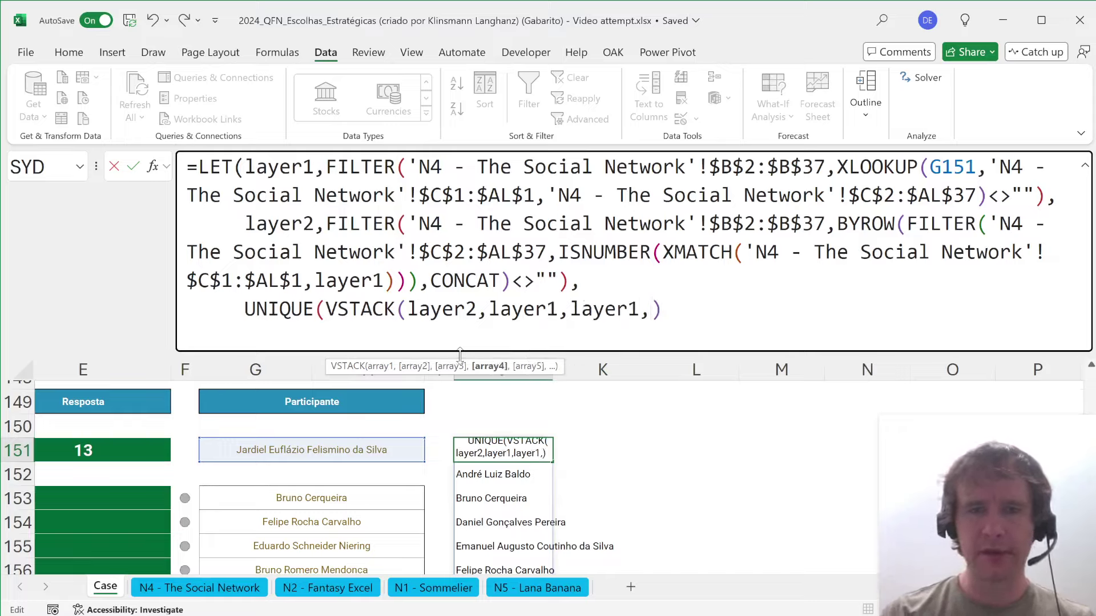
- Add participant cell G151 twice as the last VSTACK arrays and close the VSTACK
left_click(239, 447)
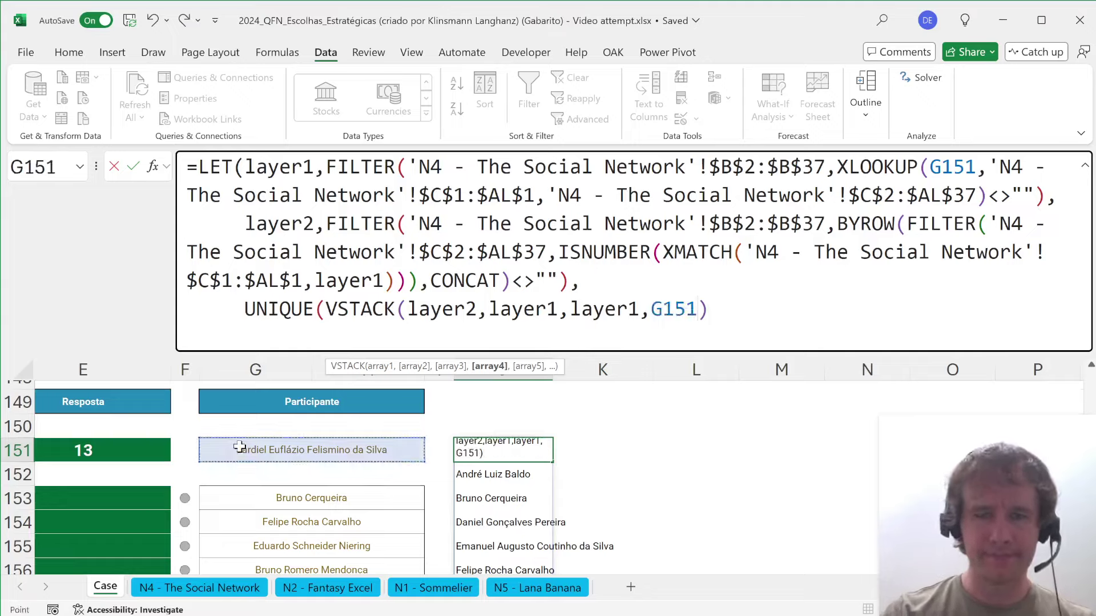
type(",")
left_click(239, 447)
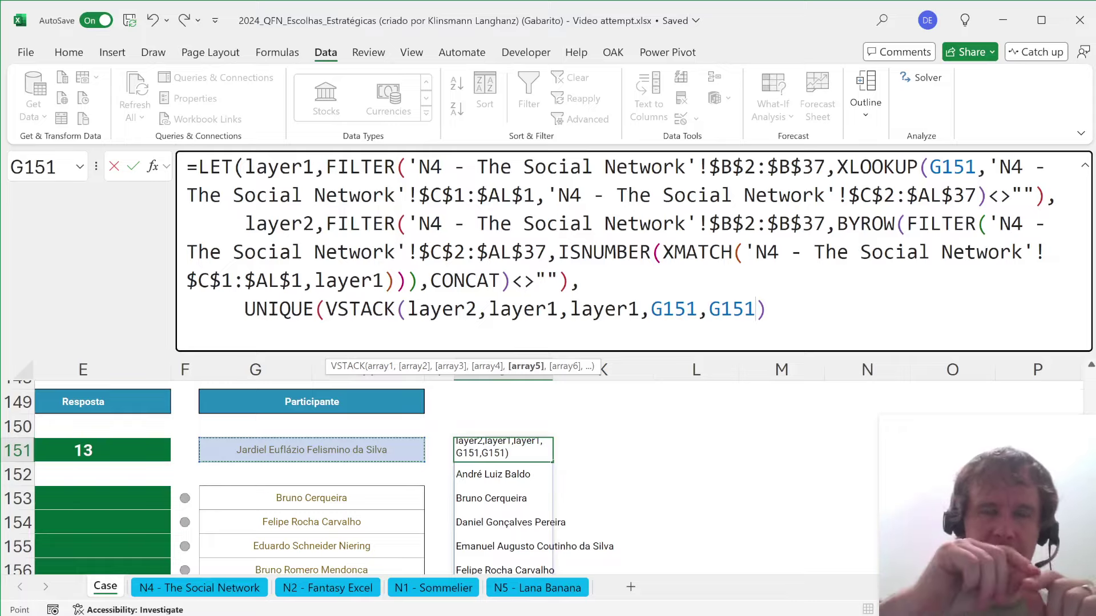
key("BackSpace")
type("1")
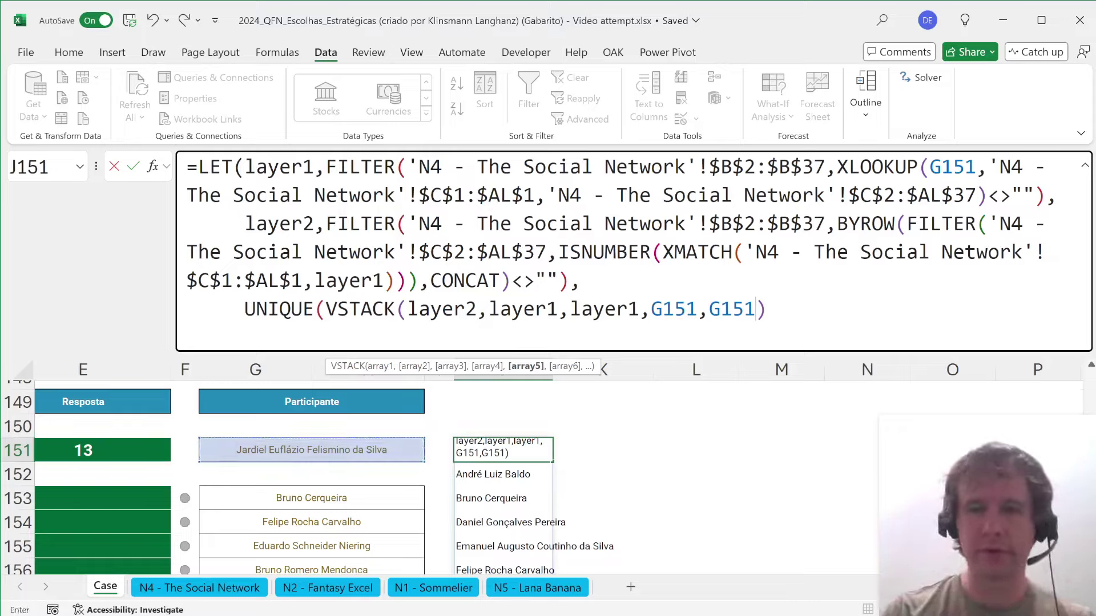
key("Right")
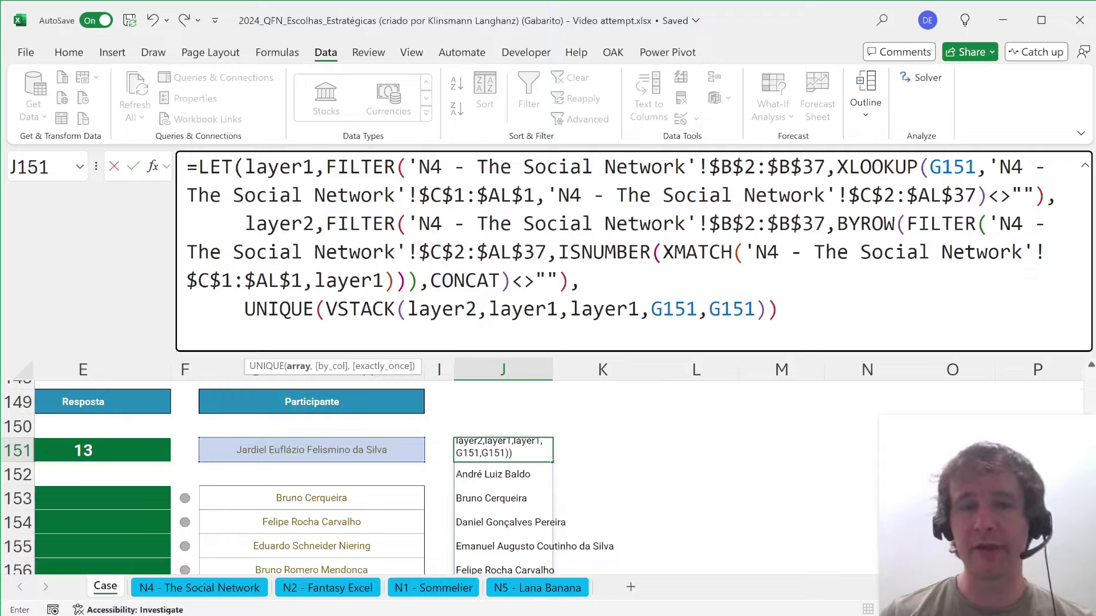
- Set UNIQUE's exactly_once argument to 1, leaving by_col empty, and commit the J151 formula
left_click_drag(510, 309, 733, 309)
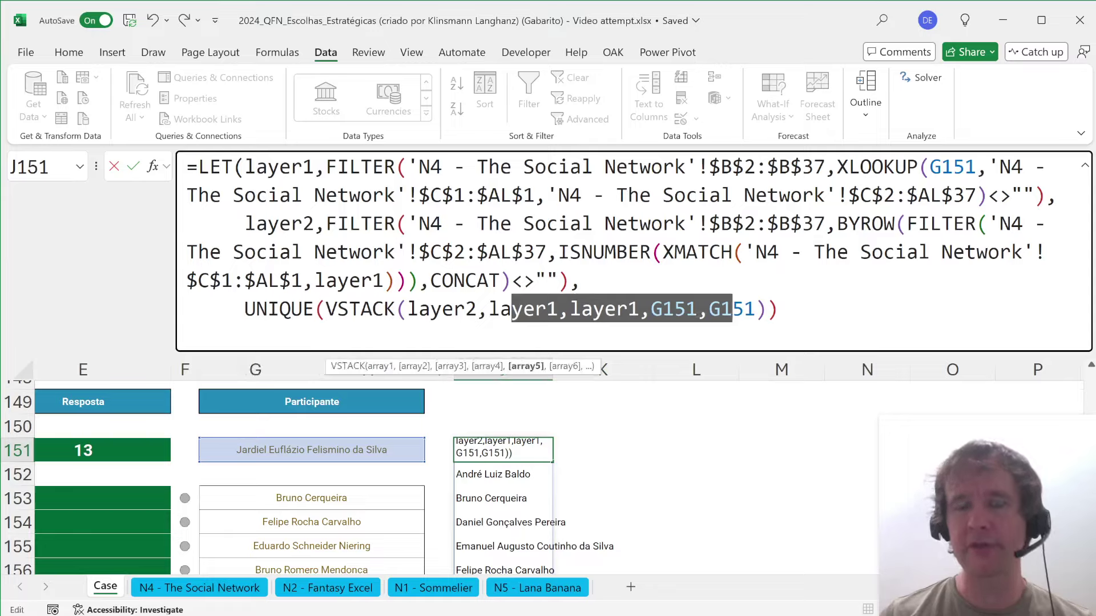
left_click(766, 308)
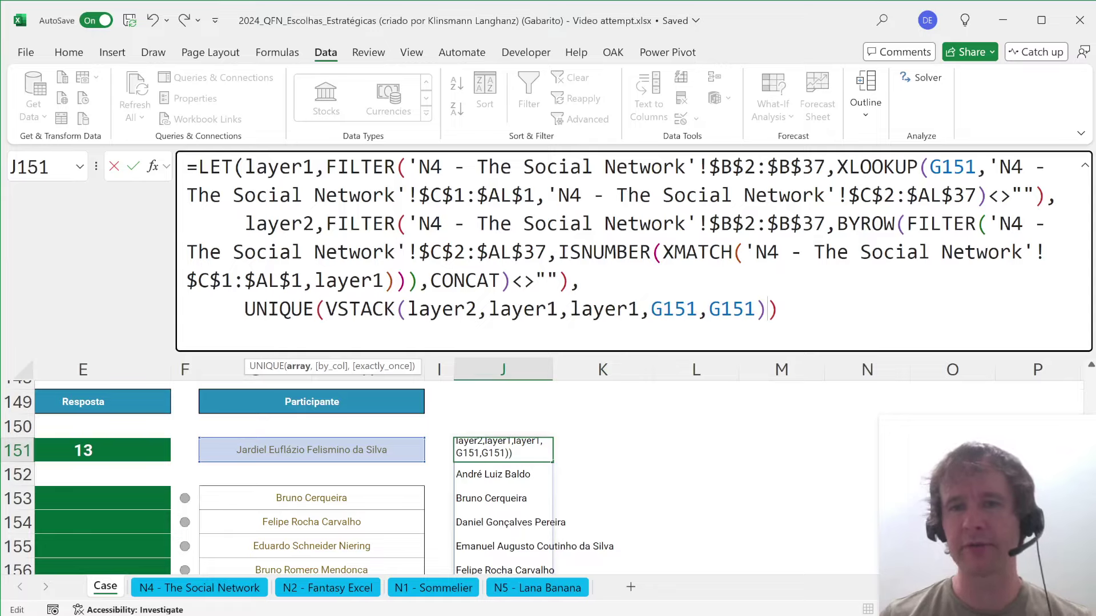
type(",,1")
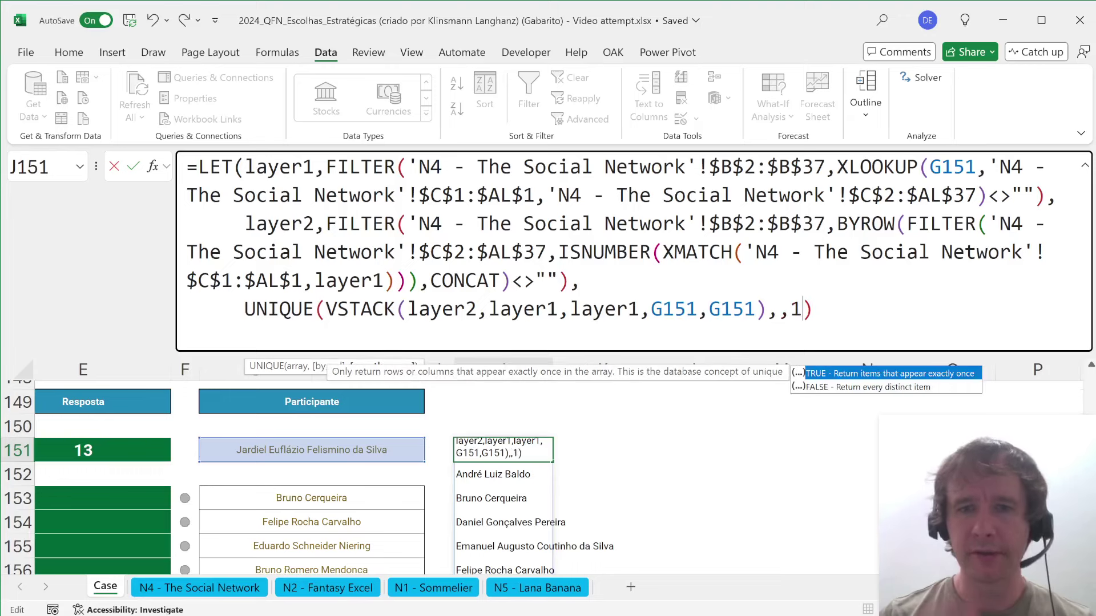
type(")")
key("Return")
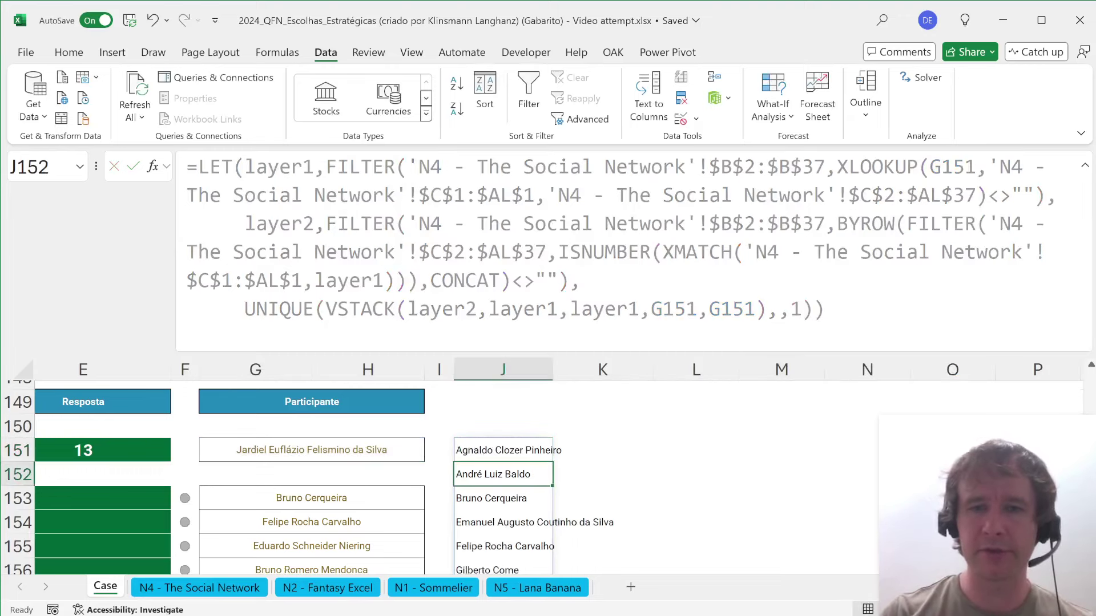
- Wrap the UNIQUE expression in J151 in ROWS so the formula returns the number of second-layer participants
left_click_drag(502, 450, 631, 583)
key("shift+BackSpace")
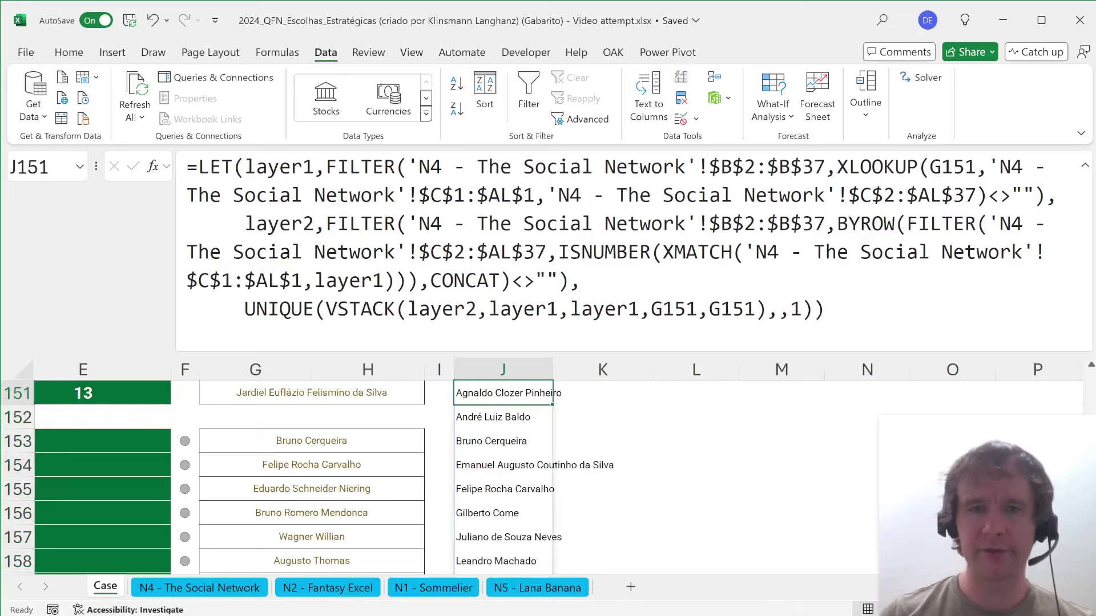
left_click(244, 309)
type("rows")
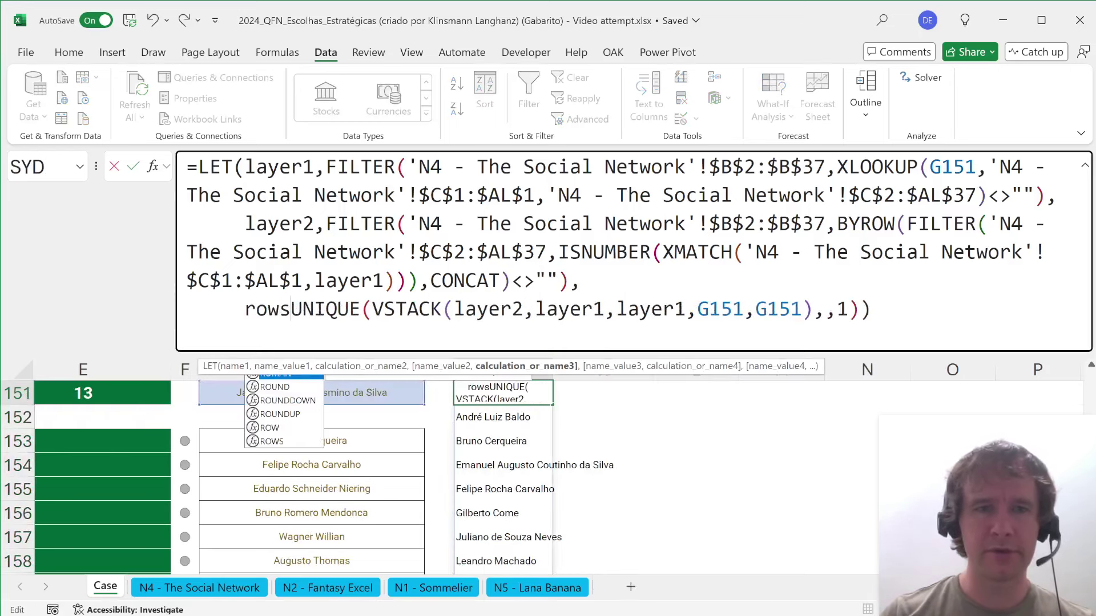
key("Tab")
left_click(883, 309)
key("Return")
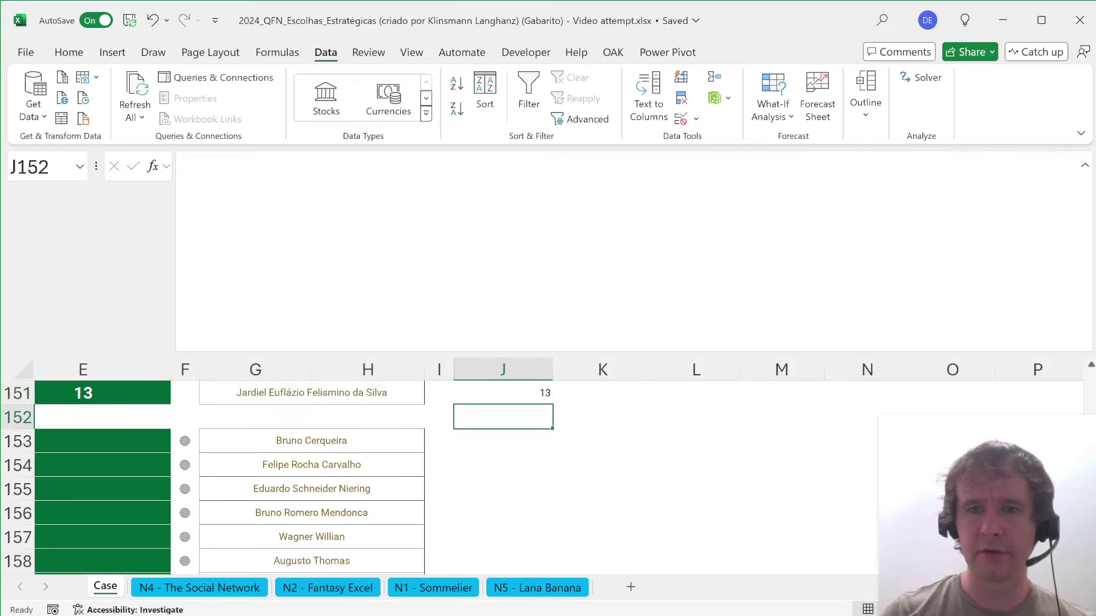
- Cut the whole LET formula text out of J151 and paste it into answer cell E151 in place of its contents
key("Up")
key("F2")
key("ctrl+a")
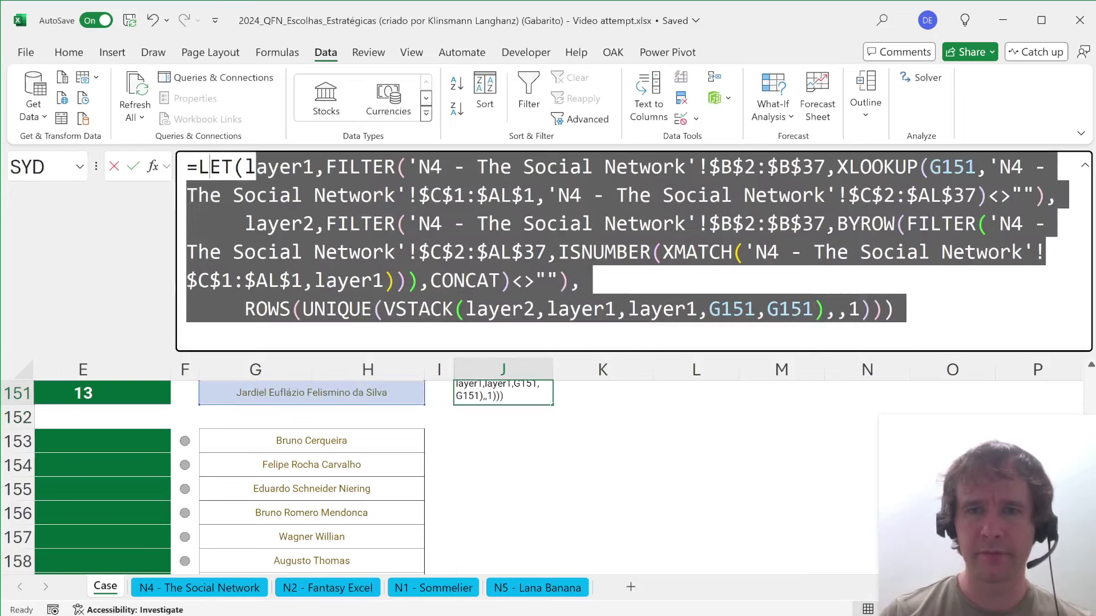
key("ctrl+x")
key("shift+Tab")
key("shift+Tab")
key("shift+Tab")
key("shift+Tab")
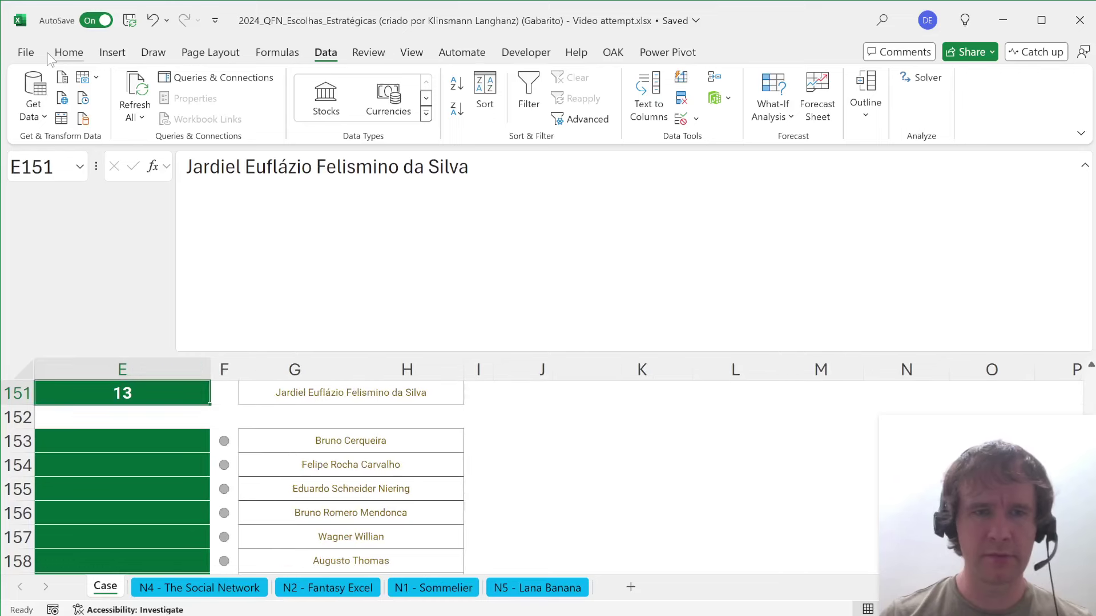
key("F2")
key("ctrl+a")
key("ctrl+v")
key("Return")
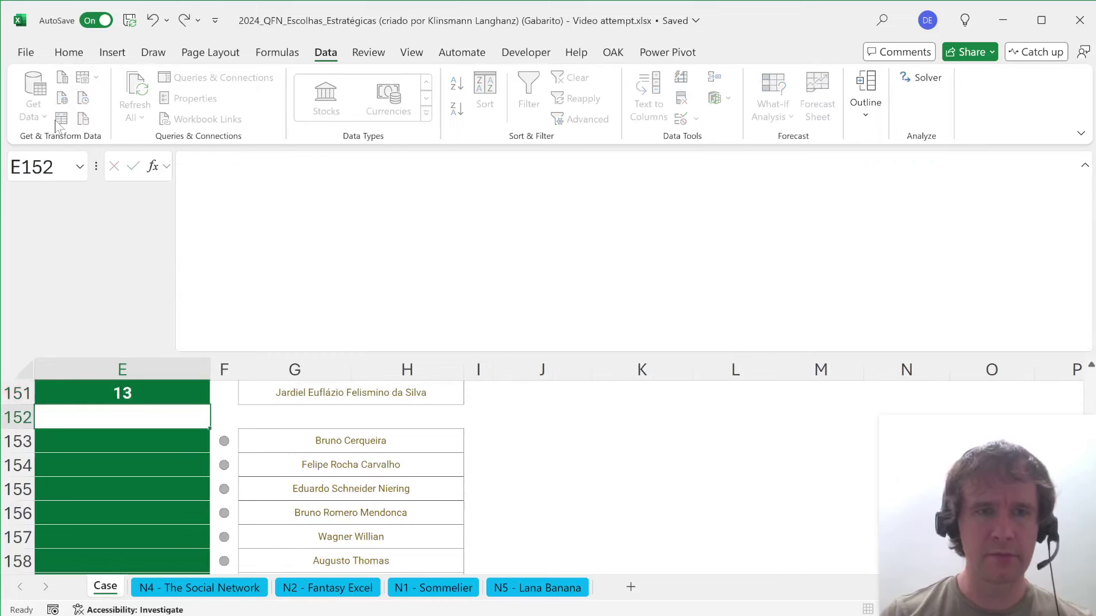
- Copy the E151 formula into the level 4 answer cells E153:E172
key("Up")
key("ctrl+c")
key("Down")
key("Down")
key("ctrl+v")
key("ctrl+shift+Down")
key("Return")
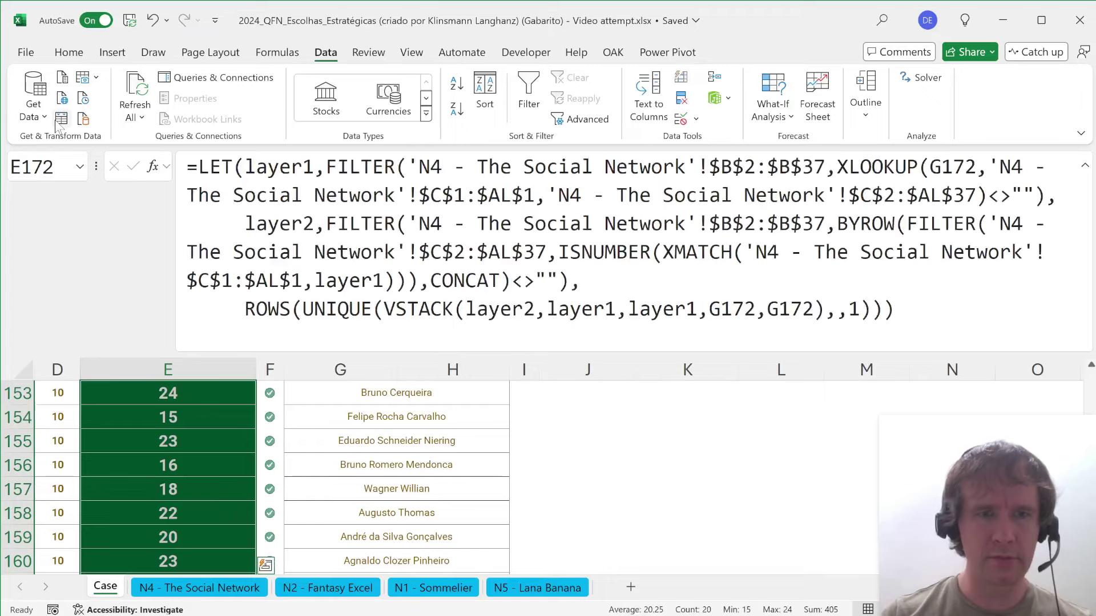
- Move the N5 - Lana Banana sheet directly after the Case sheet and return to the level 5 section of Case
scroll(76, 444, "down", 8)
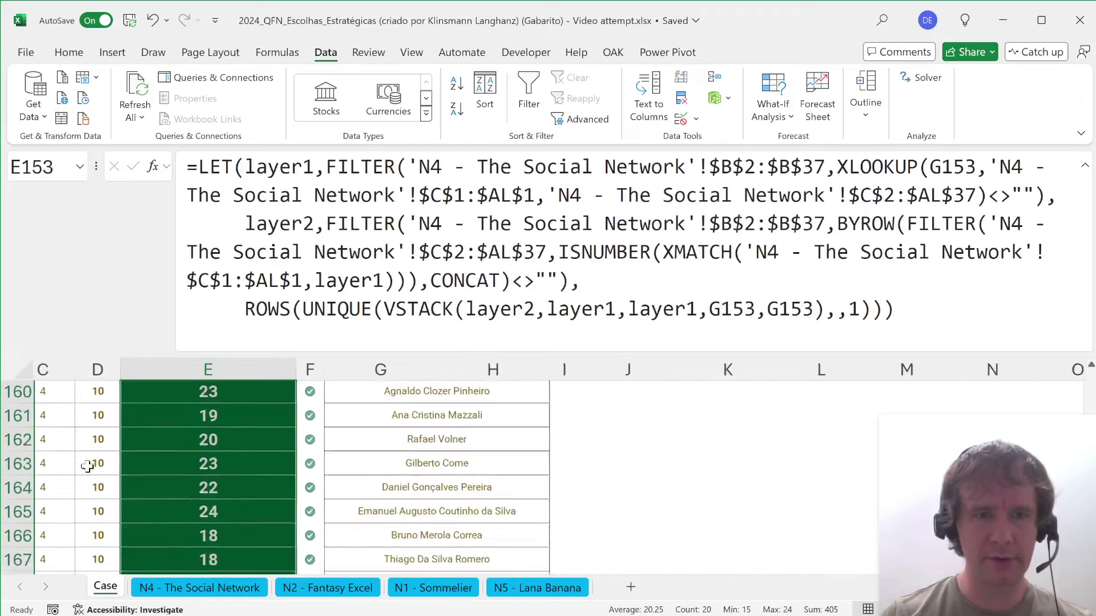
scroll(87, 467, "left", 2)
scroll(87, 466, "right", 1)
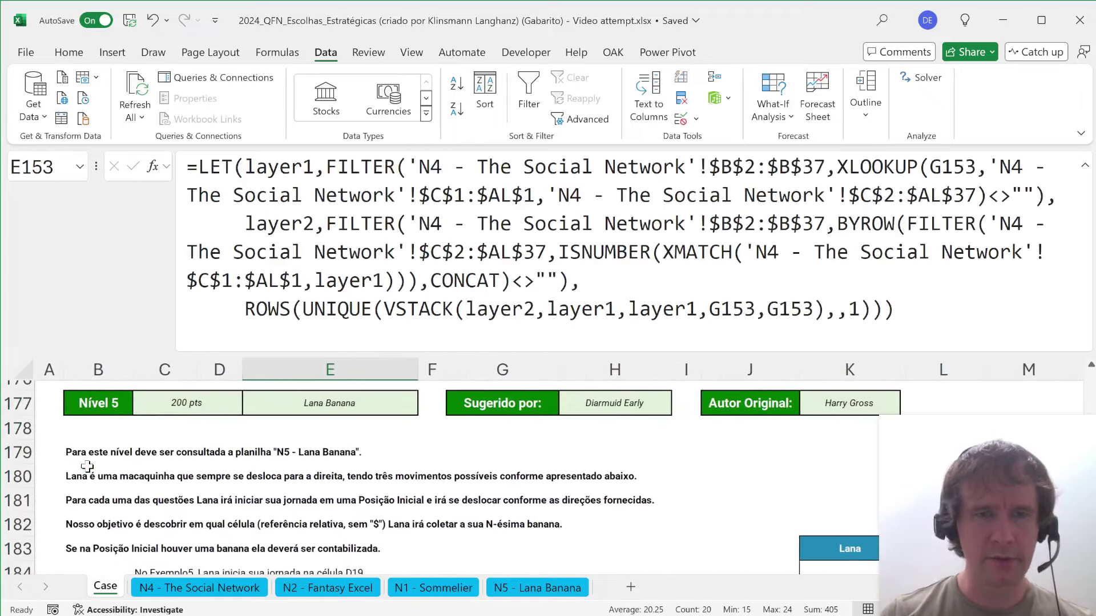
scroll(198, 494, "down", 1)
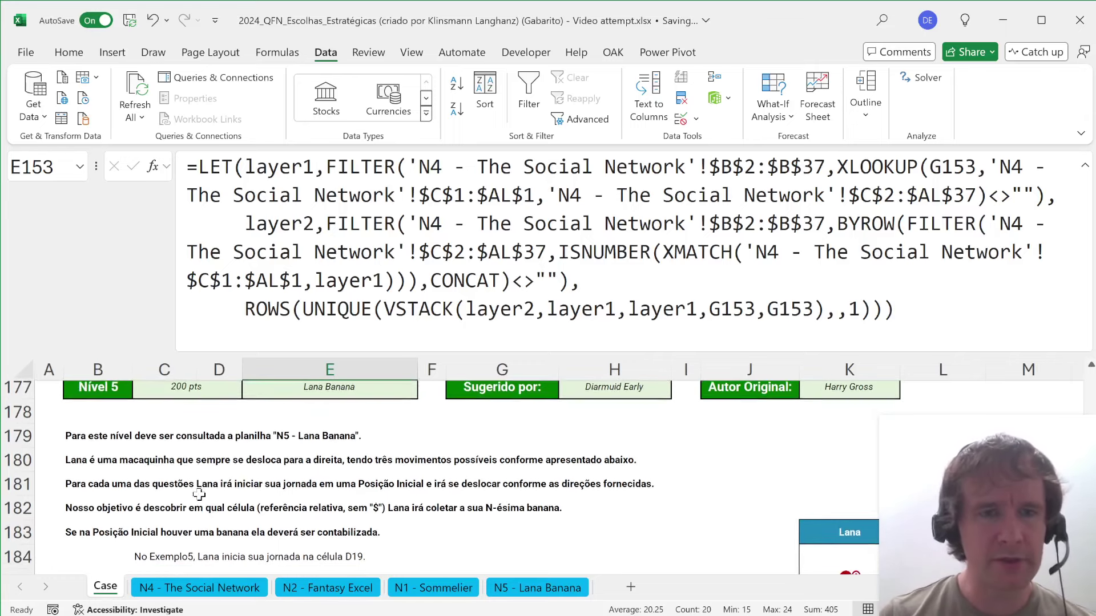
left_click(538, 588)
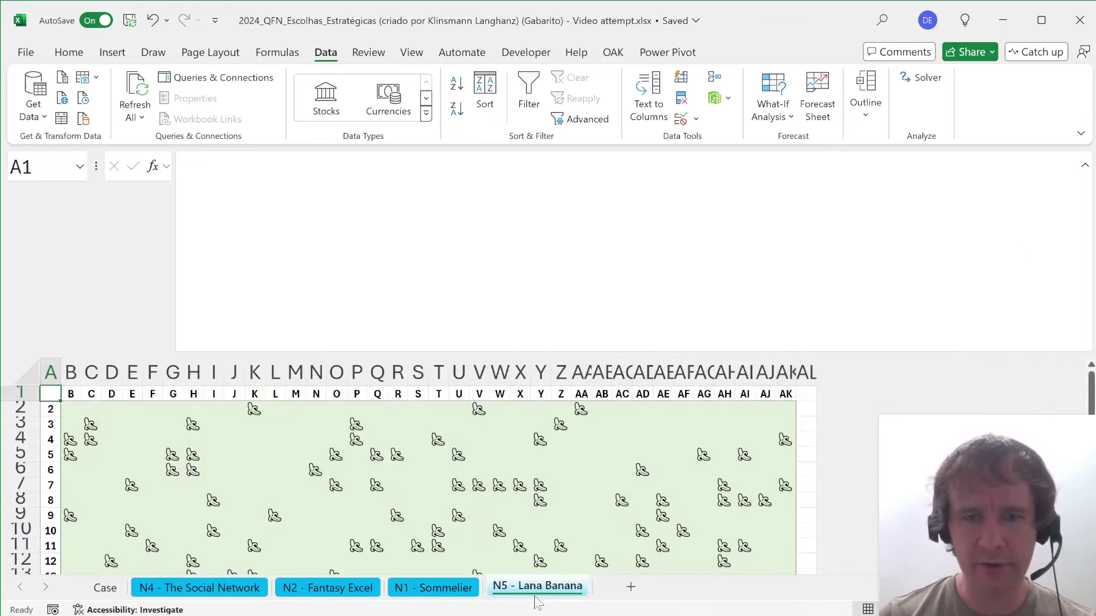
left_click_drag(524, 591, 150, 588)
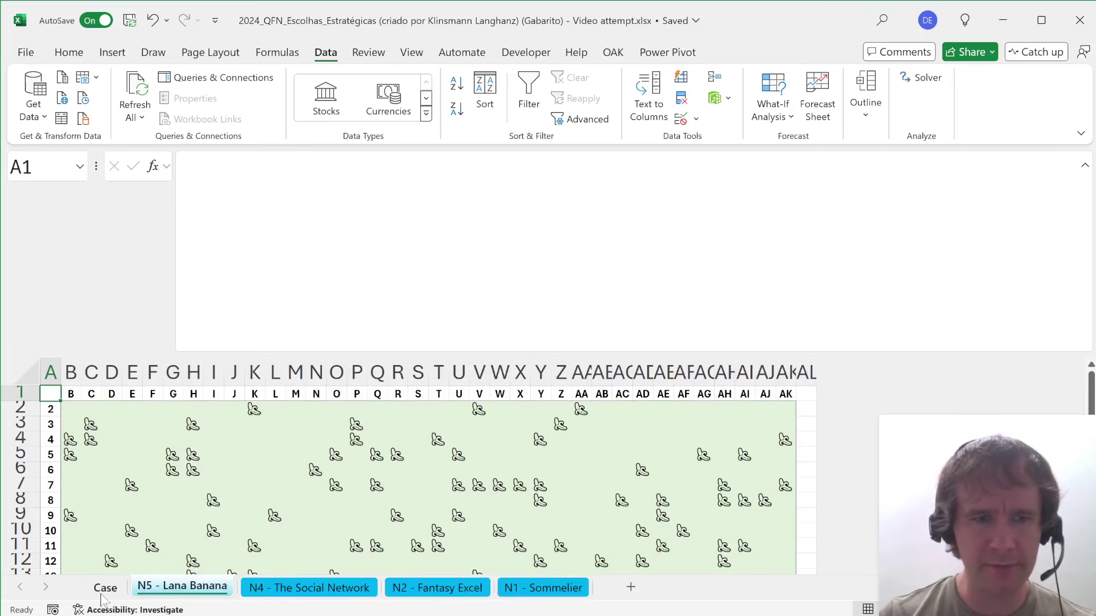
left_click(105, 589)
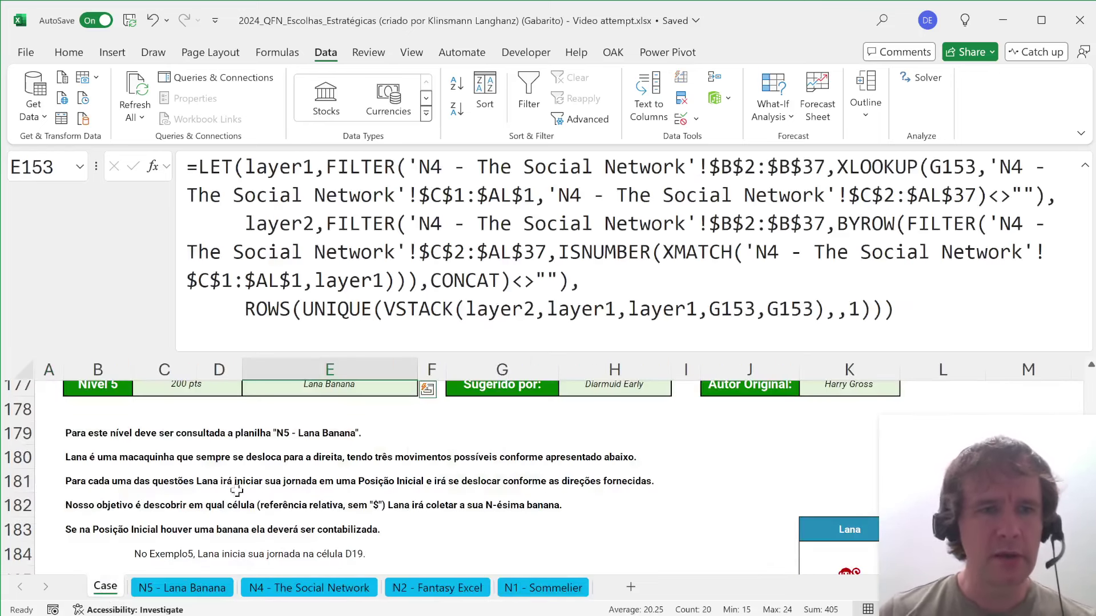
- Read the level 5 Lana Banana rules and worked example alongside the table of Lana's three possible movements
left_click(146, 460)
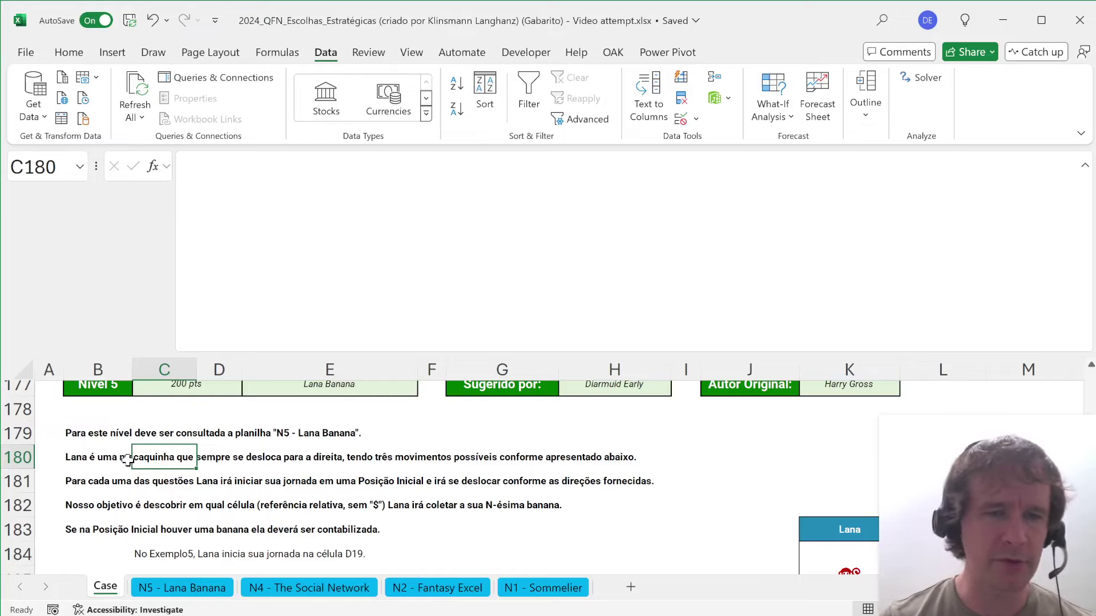
scroll(422, 522, "right", 3)
scroll(422, 522, "down", 1)
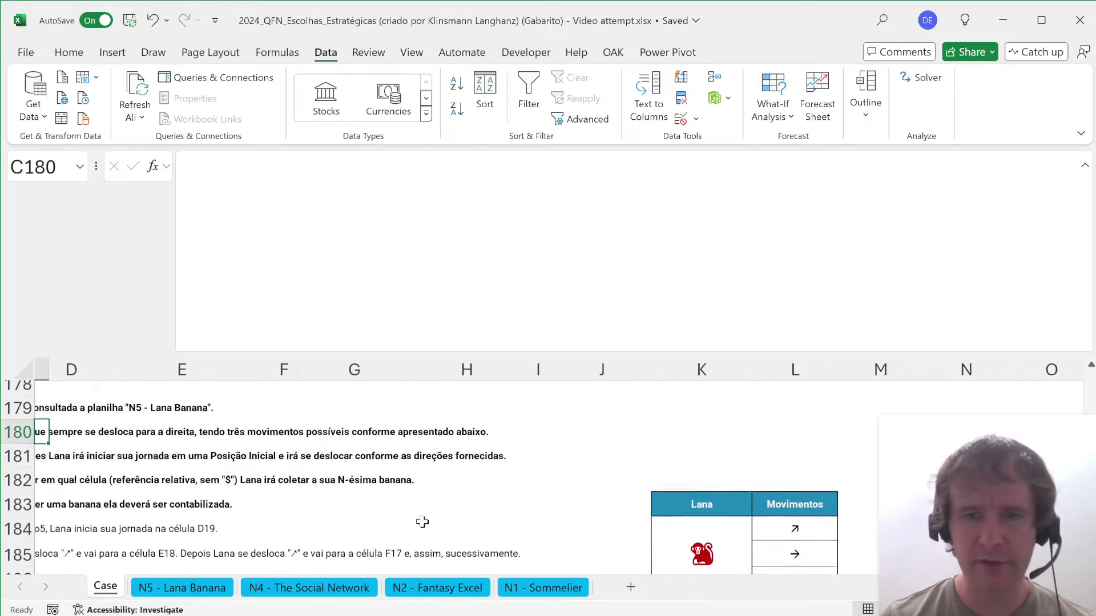
scroll(420, 520, "up", 1)
scroll(421, 521, "left", 3)
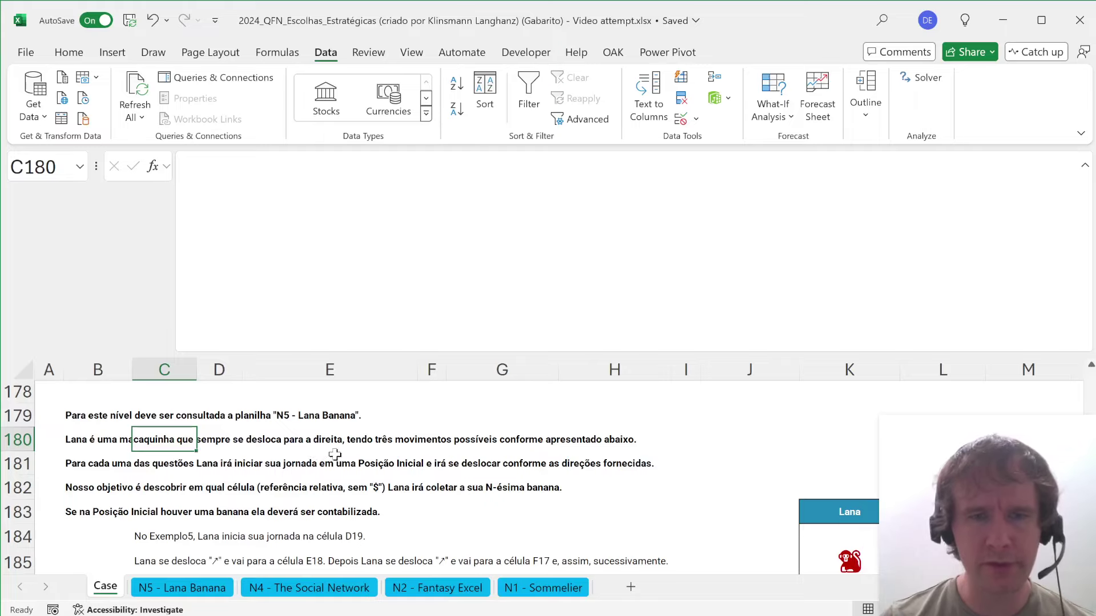
scroll(427, 454, "right", 3)
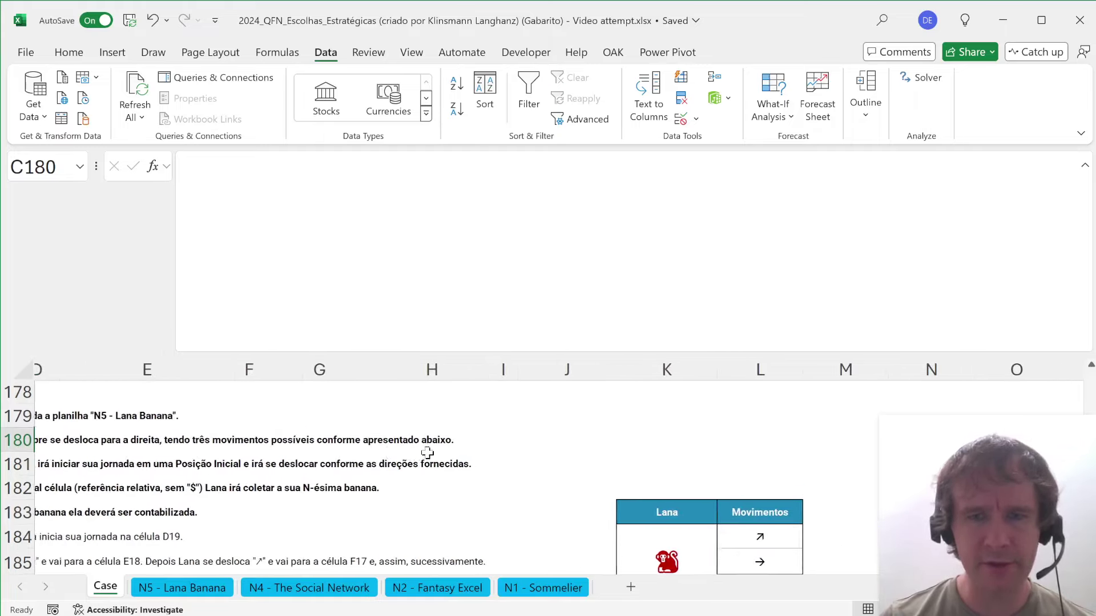
scroll(428, 454, "down", 1)
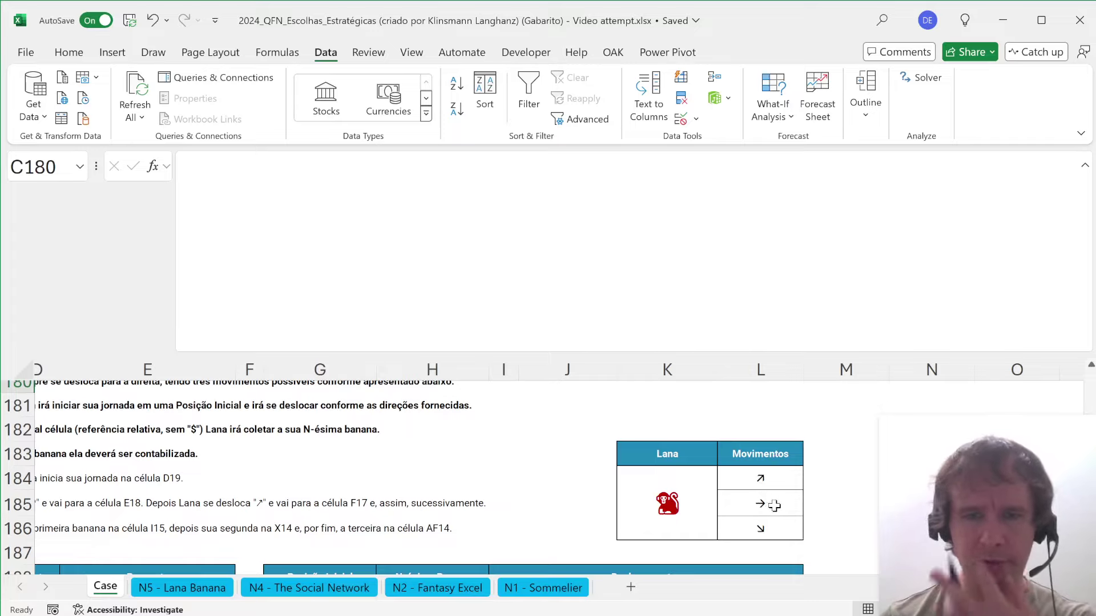
scroll(536, 516, "up", 1)
scroll(535, 516, "left", 2)
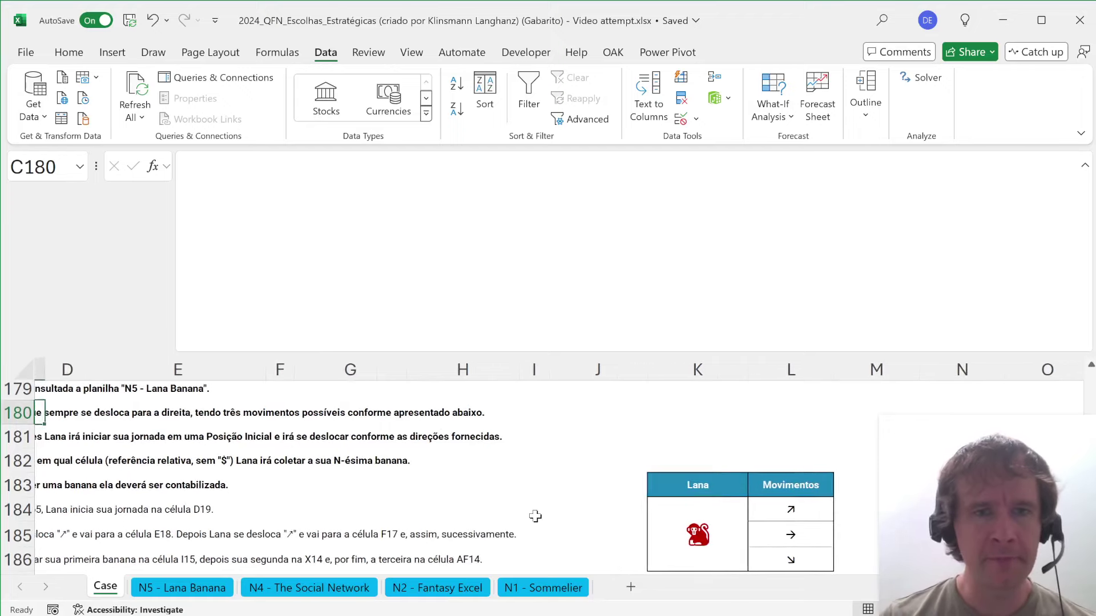
- Examine Exemplo5's starting position, banana number and movement string against the level 5 rules and worked example
scroll(535, 516, "left", 2)
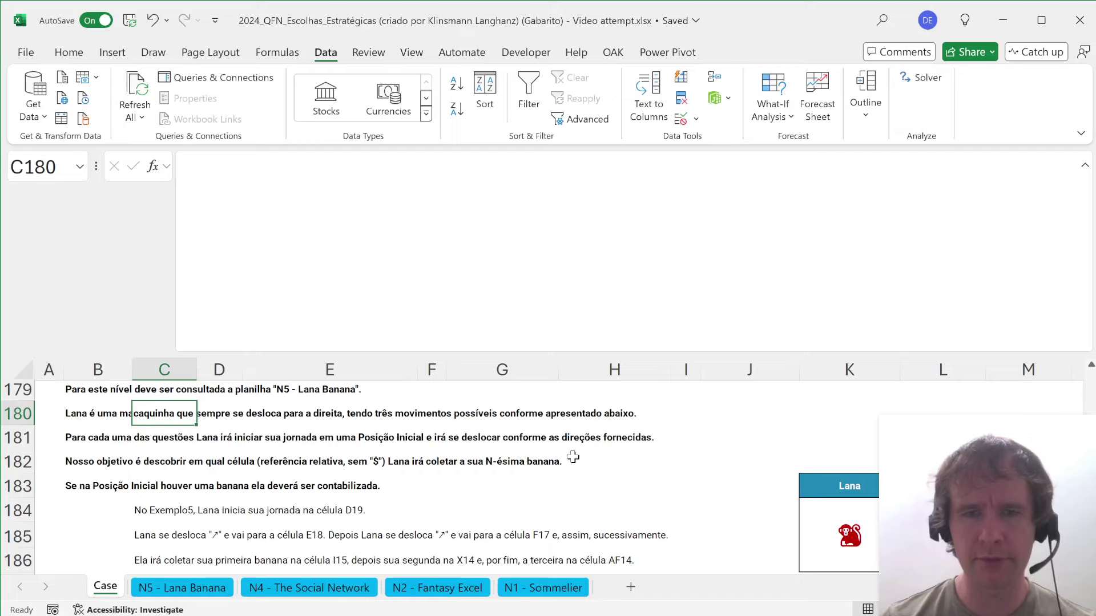
scroll(570, 459, "down", 3)
left_click(499, 458)
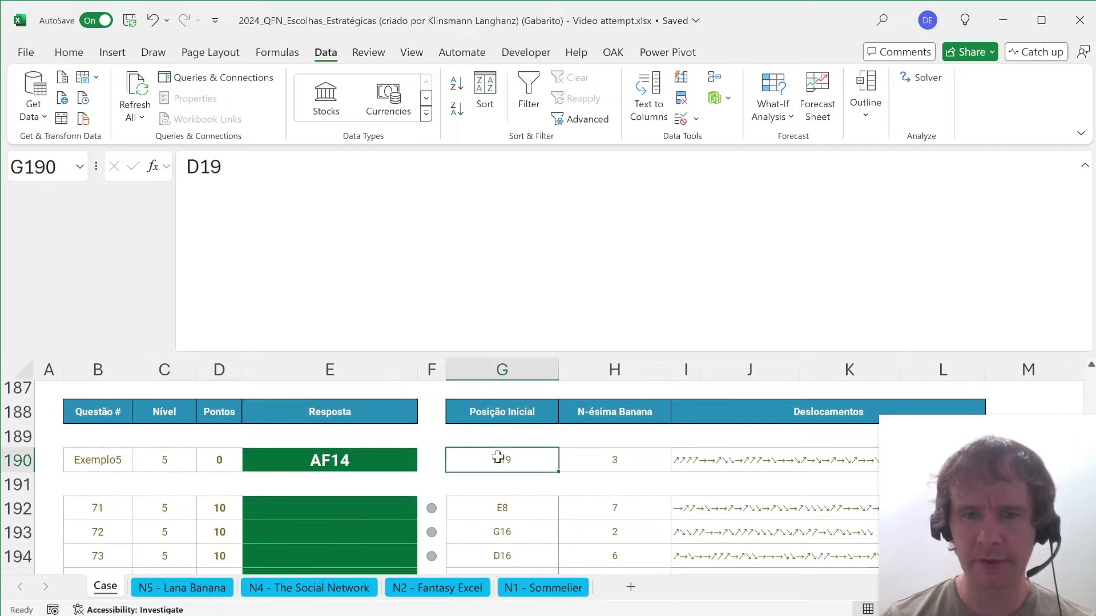
left_click(705, 459)
left_click(677, 464)
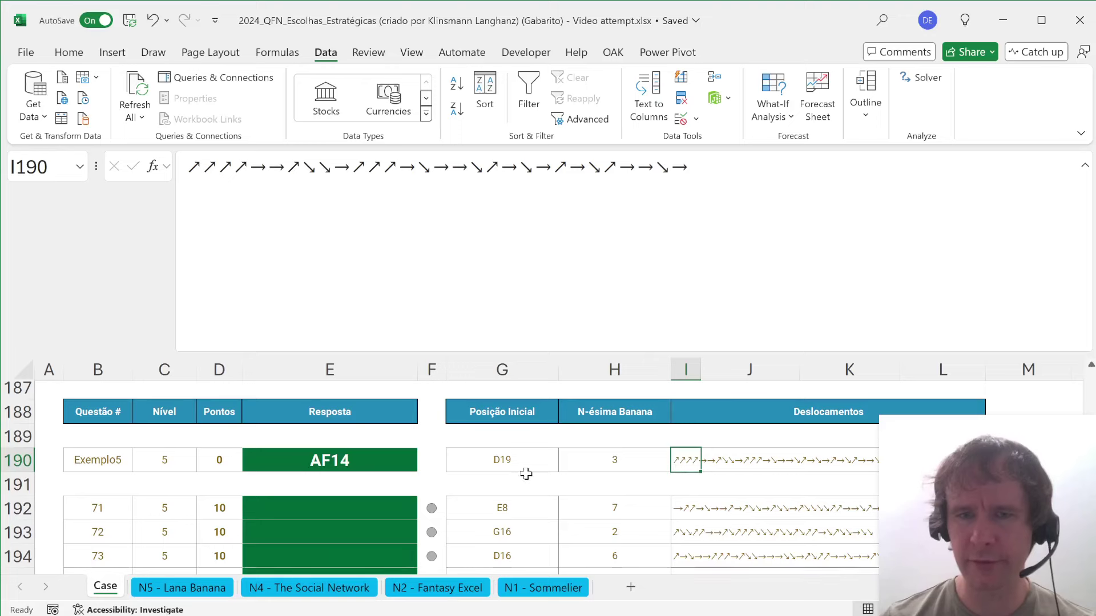
scroll(502, 473, "up", 3)
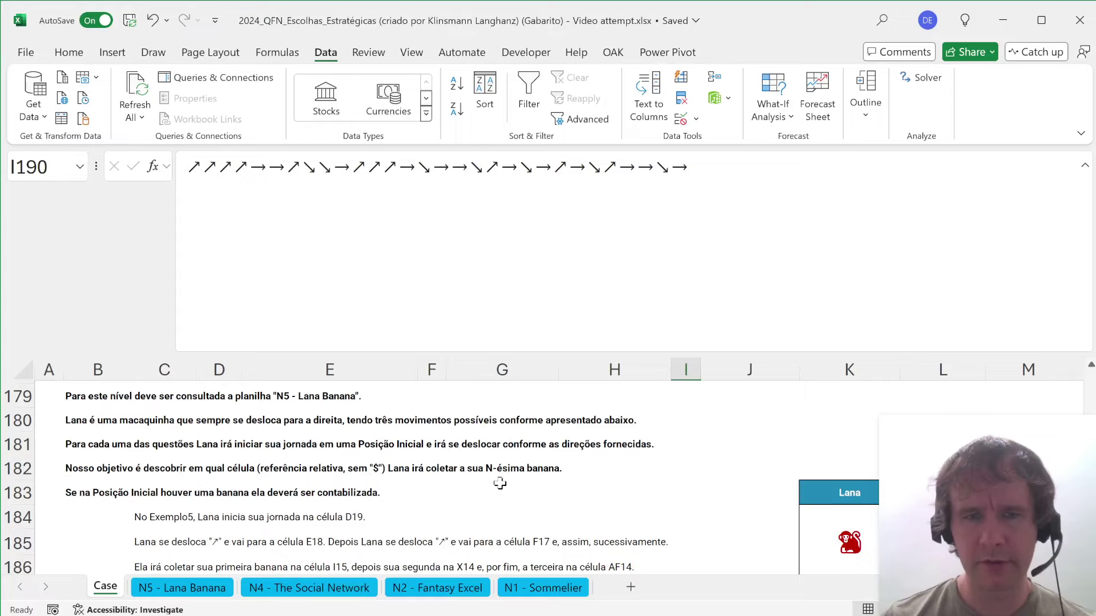
scroll(507, 486, "down", 2)
scroll(508, 485, "up", 2)
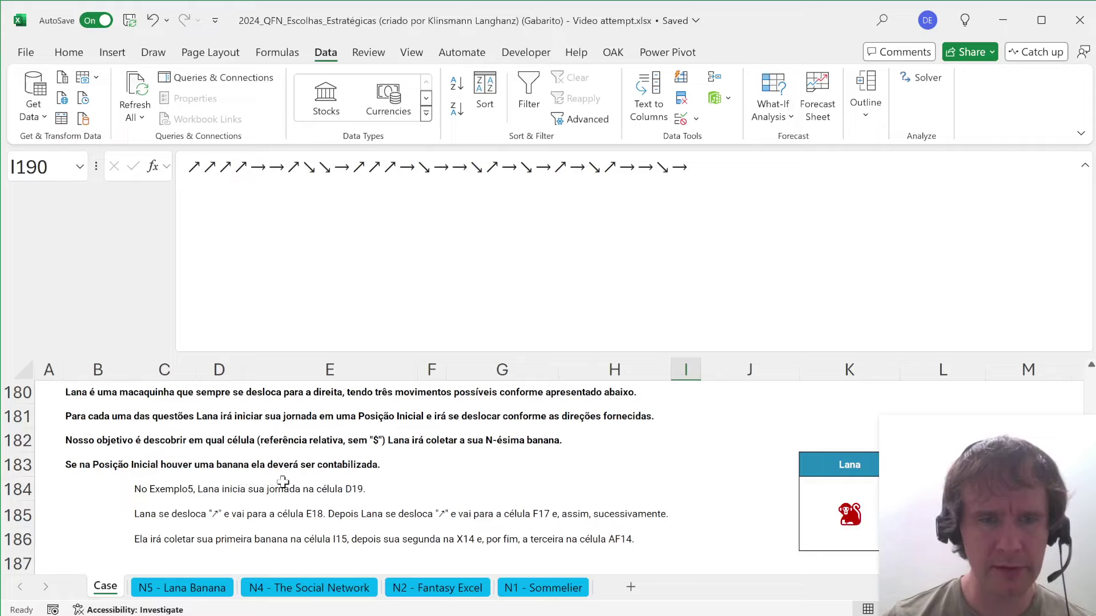
scroll(445, 547, "down", 2)
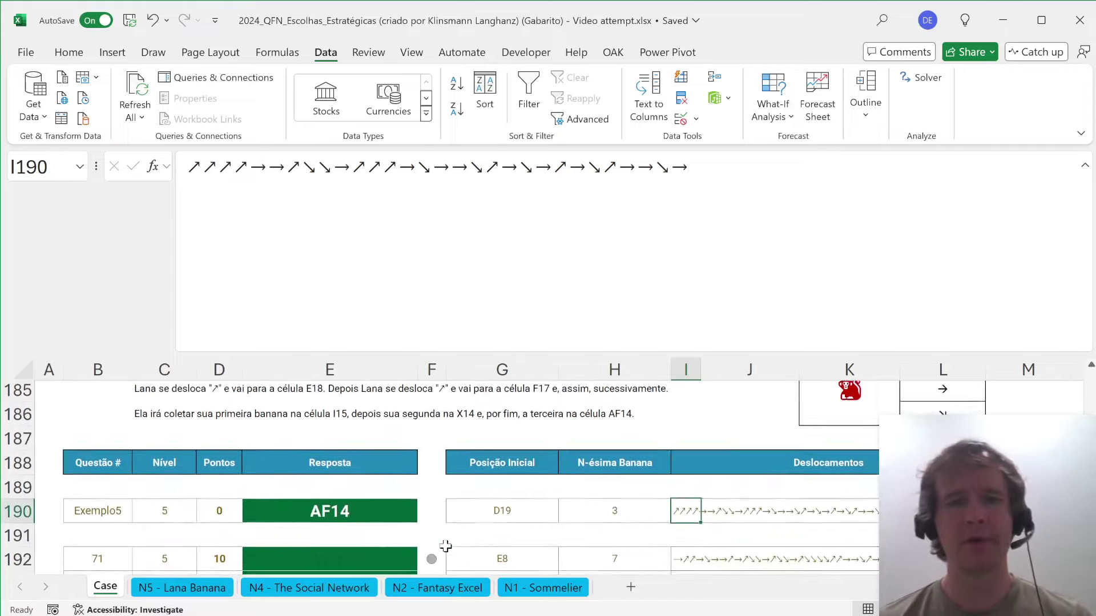
- Begin a LET formula in M190, beside the Exemplo5 movements, with a first variable named ar
scroll(445, 547, "right", 4)
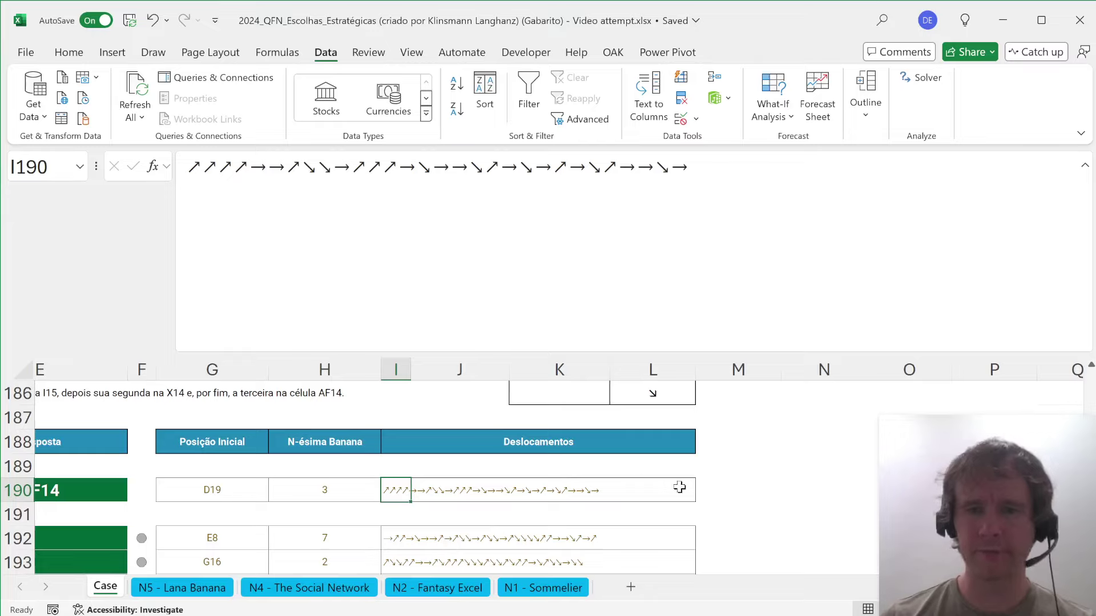
left_click(715, 495)
type("=")
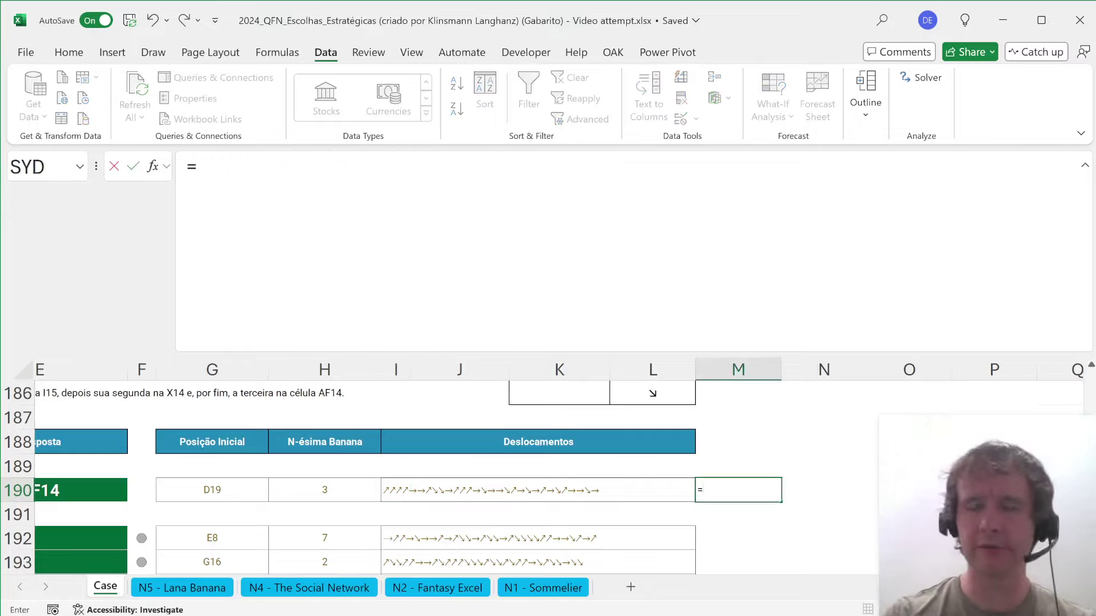
type(";et")
type("l")
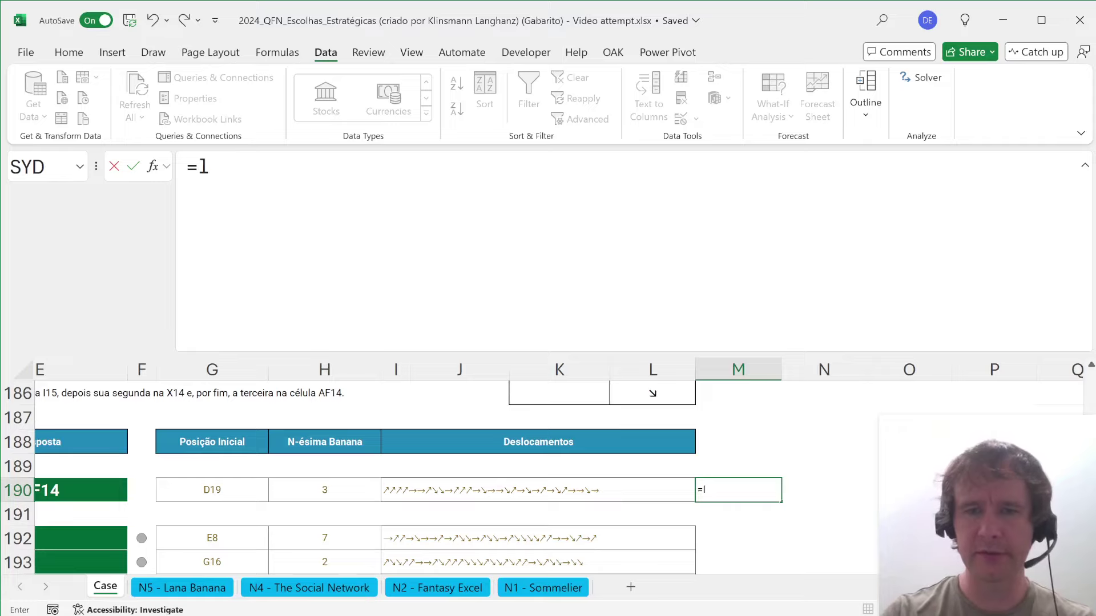
type("et")
key("Tab")
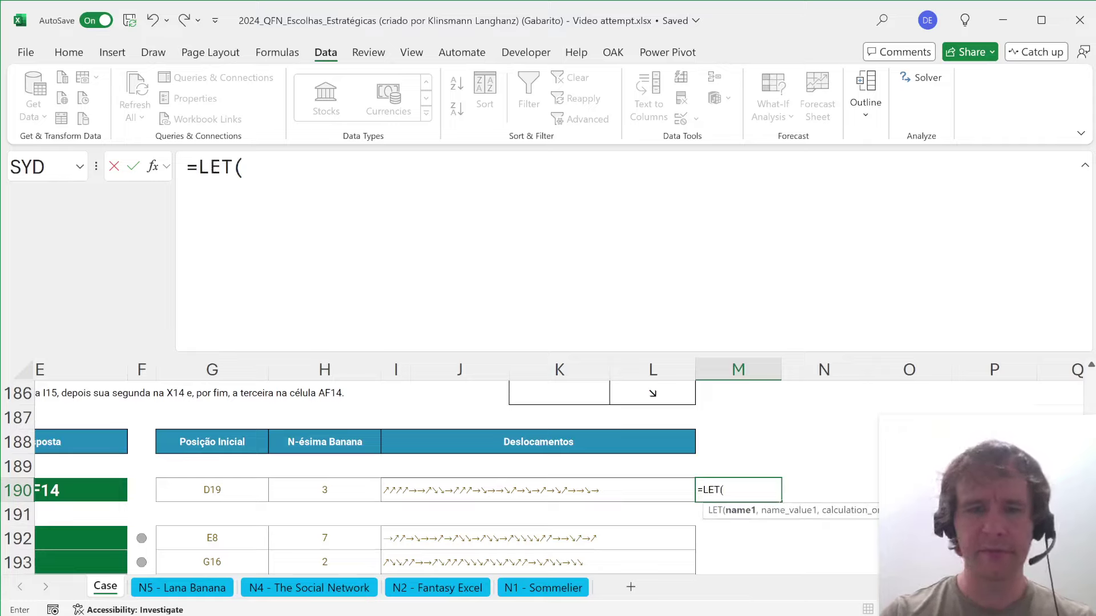
type("ar")
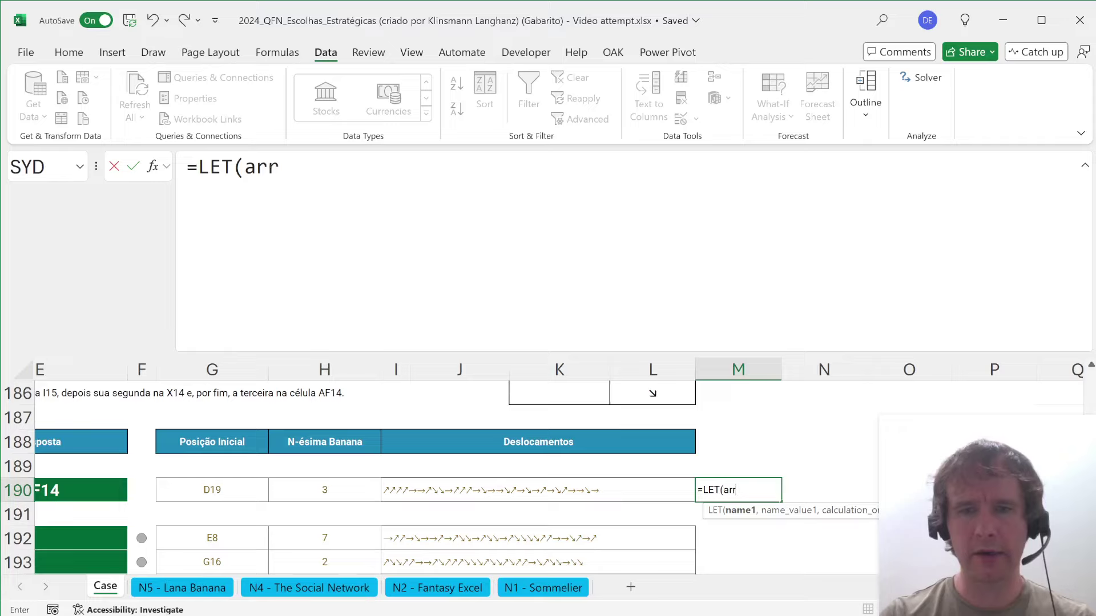
- Define ar as MID(I190,SEQUENCE(LEN(I190)),1) to split the movements into single arrows, and return ar
type(",mid")
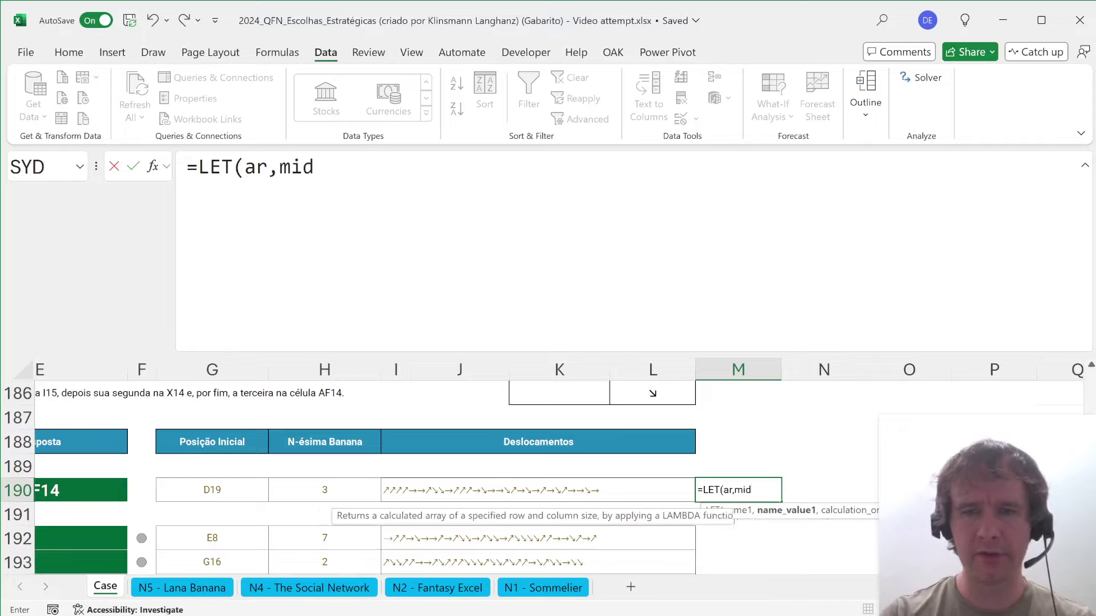
key("Tab")
left_click(396, 489)
type(",")
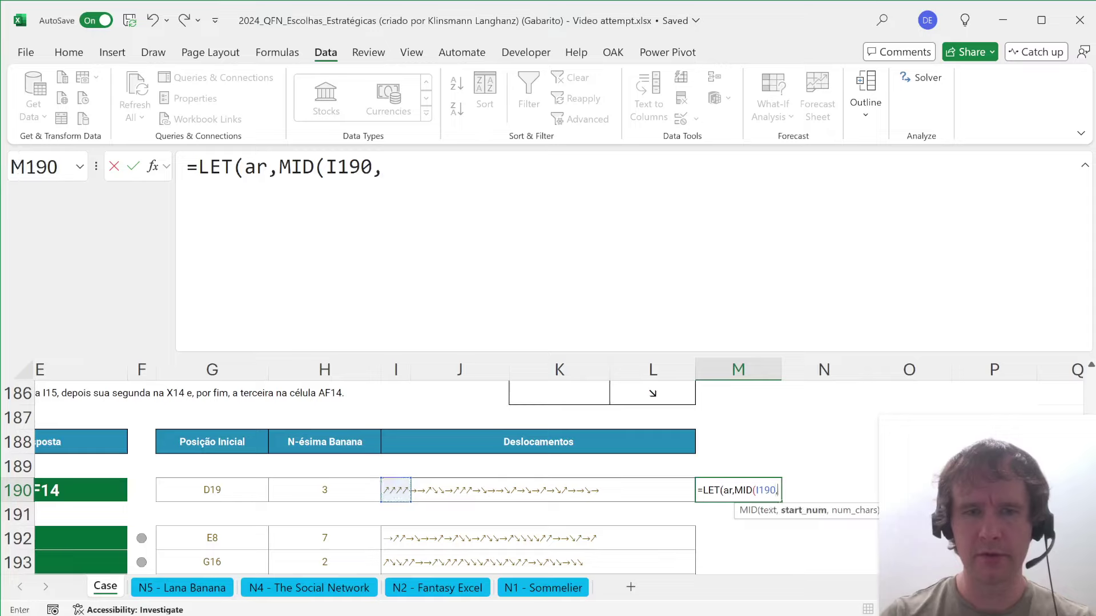
type("seq")
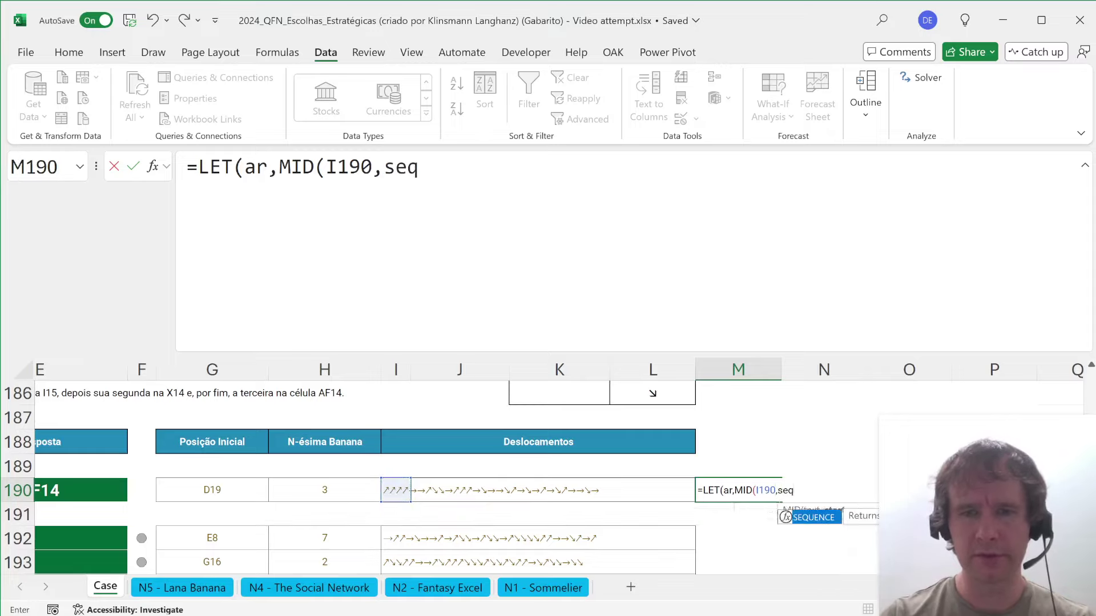
key("Tab")
type("len")
key("Tab")
left_click(396, 489)
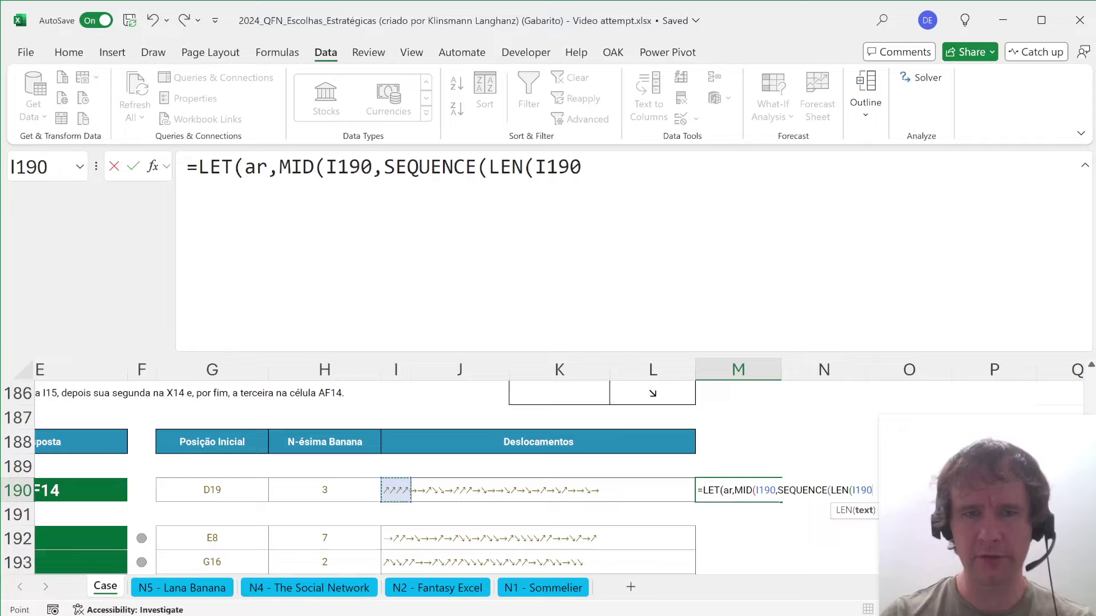
type(")),1")
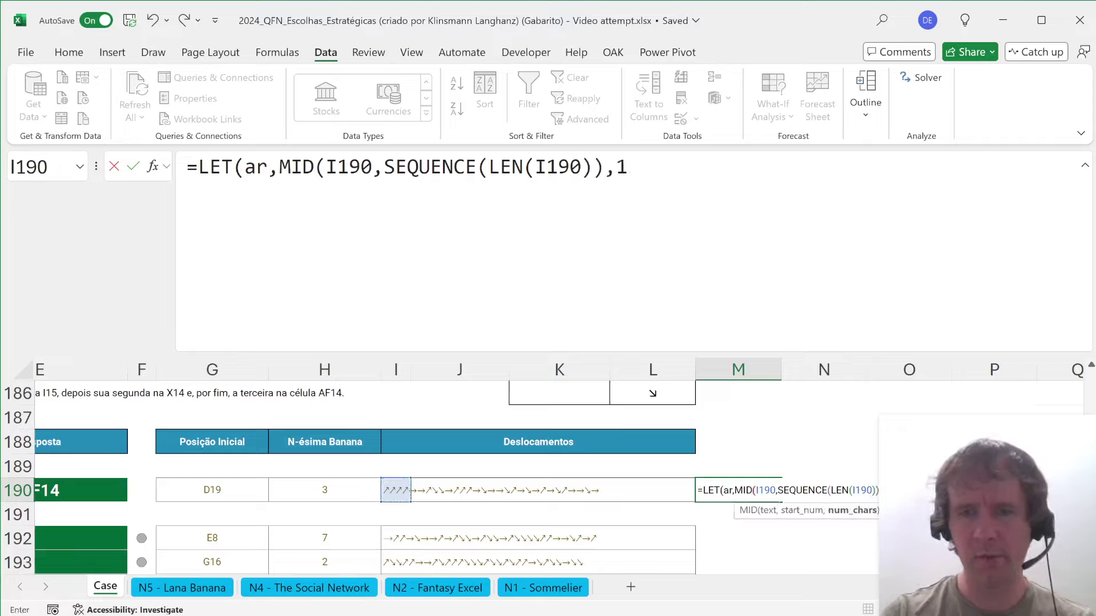
type("),ar)")
key("ctrl+Return")
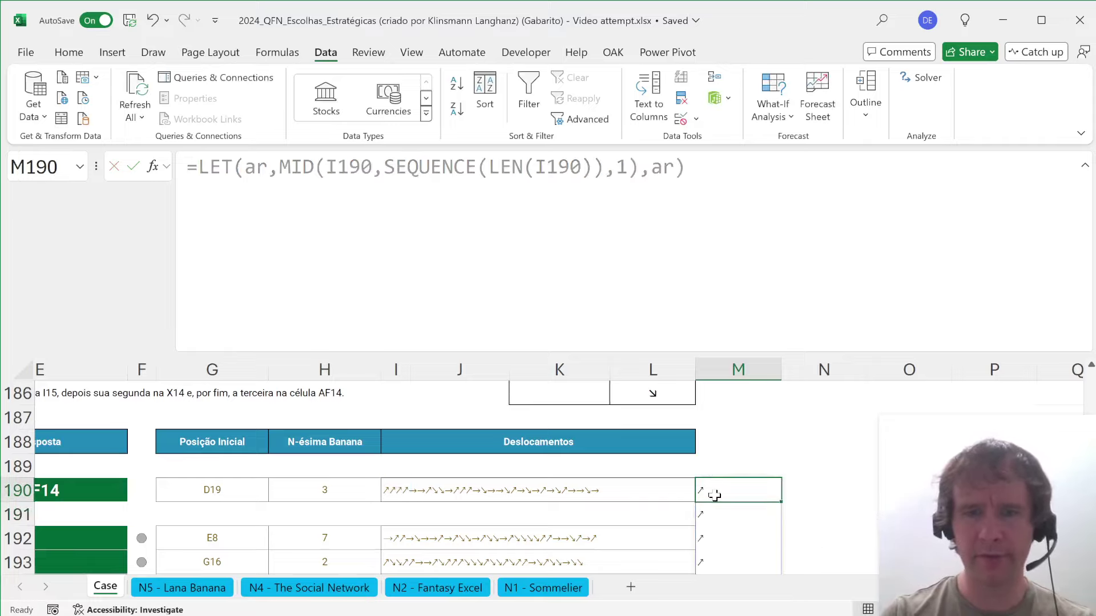
- Replace the final ar in M190's LET formula with a second line that introduces a variable named UD
key("ctrl+shift+Down")
key("Up")
key("Up")
key("Down")
key("Down")
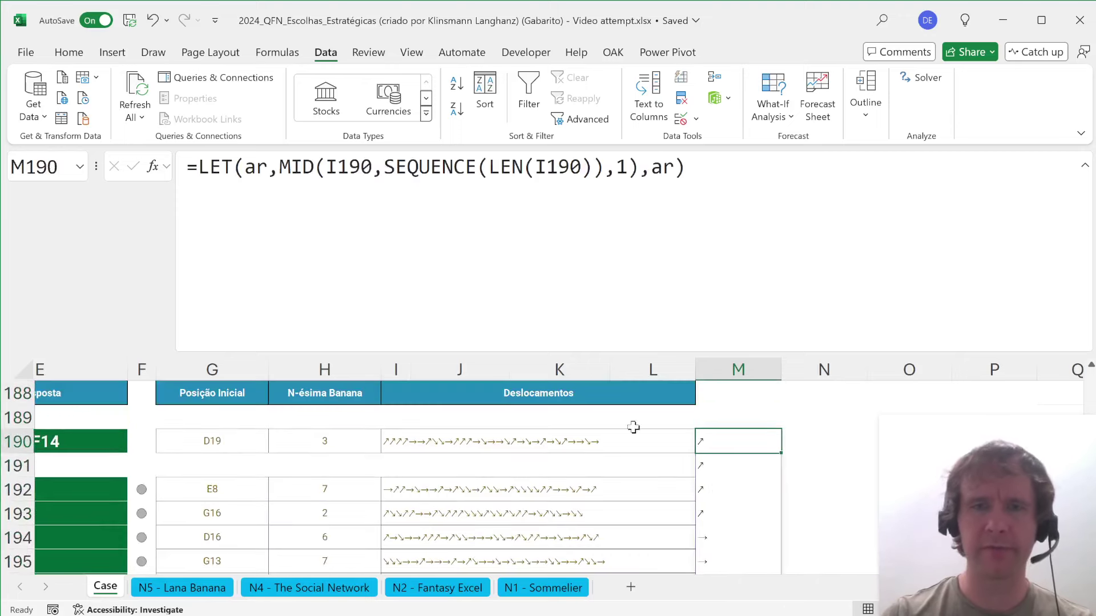
scroll(631, 445, "up", 1)
key("F2")
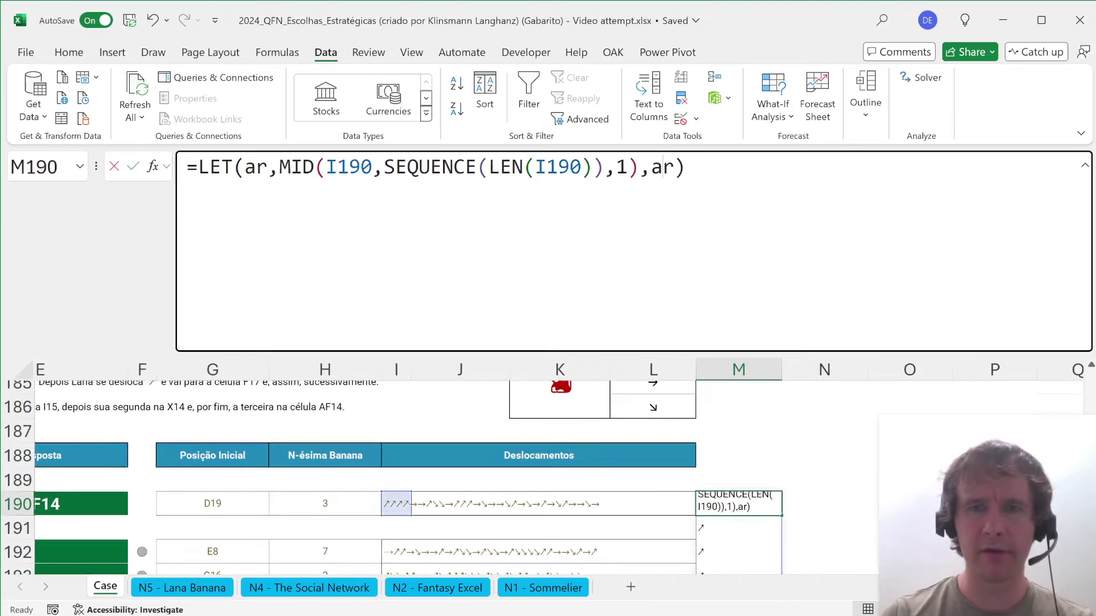
key("shift+Right")
key("shift+Right")
key("alt+Return")
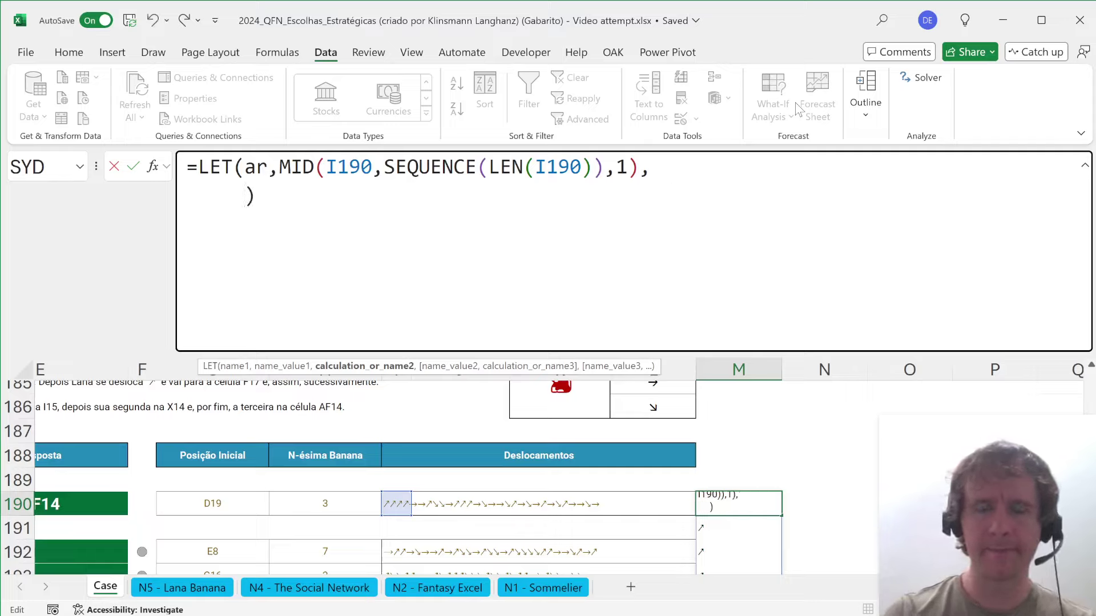
type("UD,")
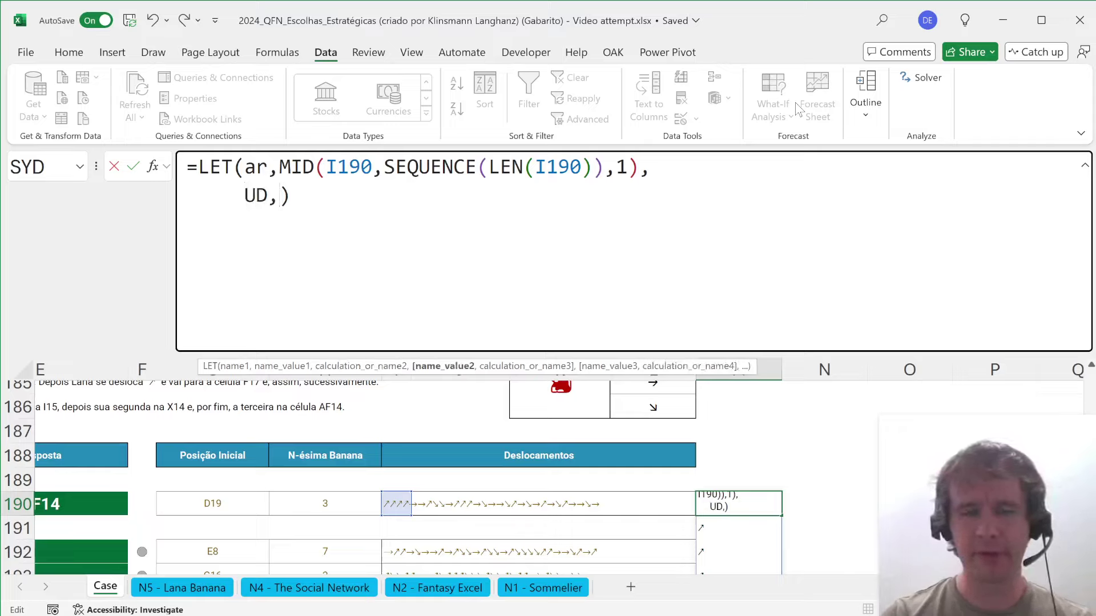
- Define UD as XMATCH(ar,$L$184:$L$186)-2 to convert each arrow into a vertical row offset
type("xm")
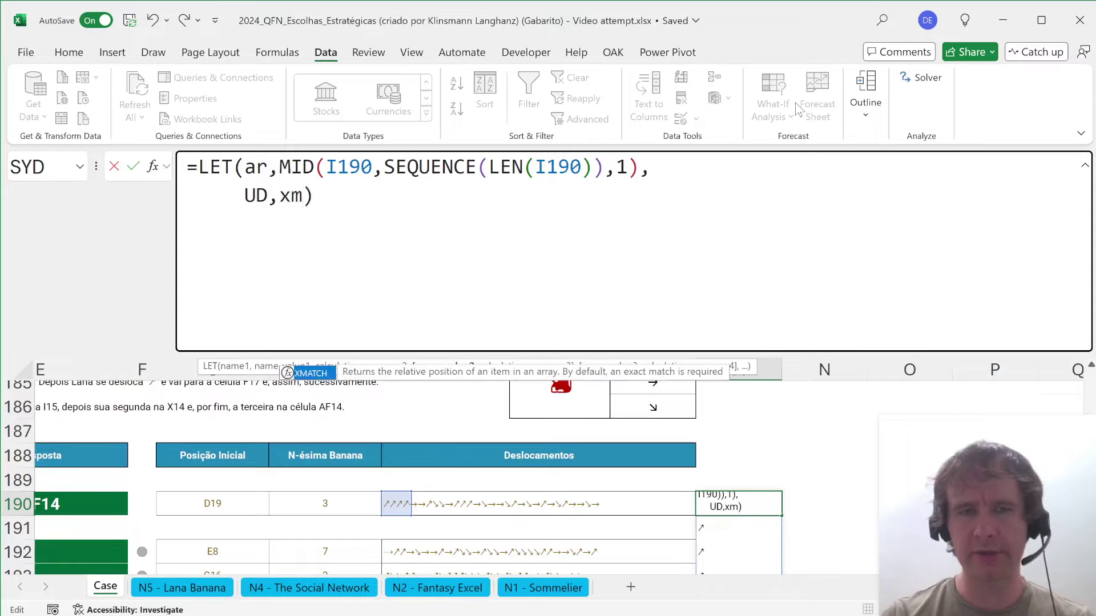
key("Tab")
type("ar,")
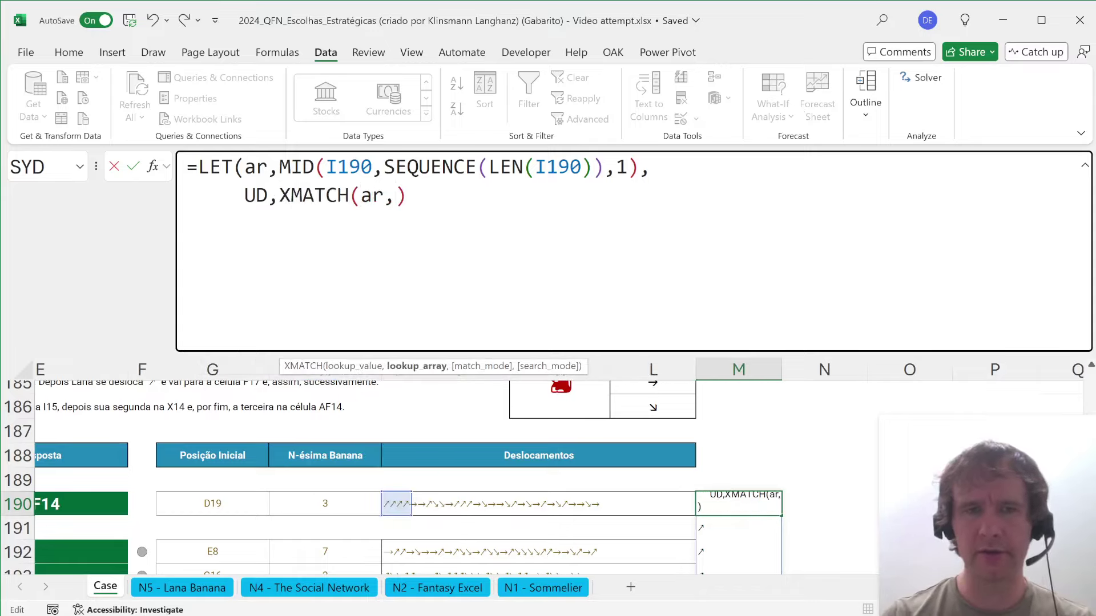
scroll(661, 483, "up", 1)
left_click_drag(650, 402, 652, 443)
key("F4")
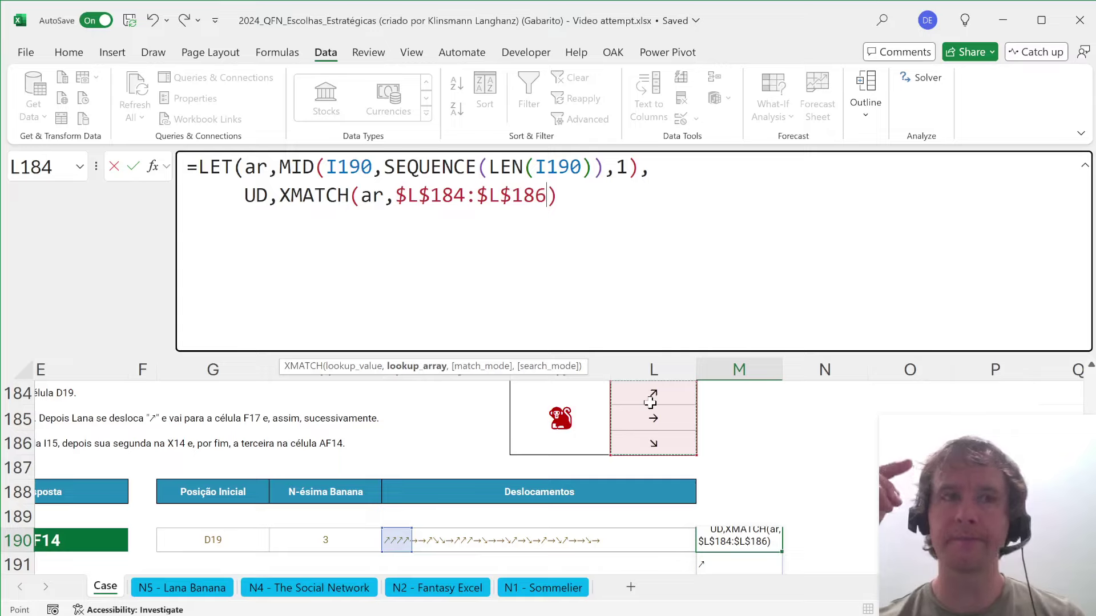
type(")-2")
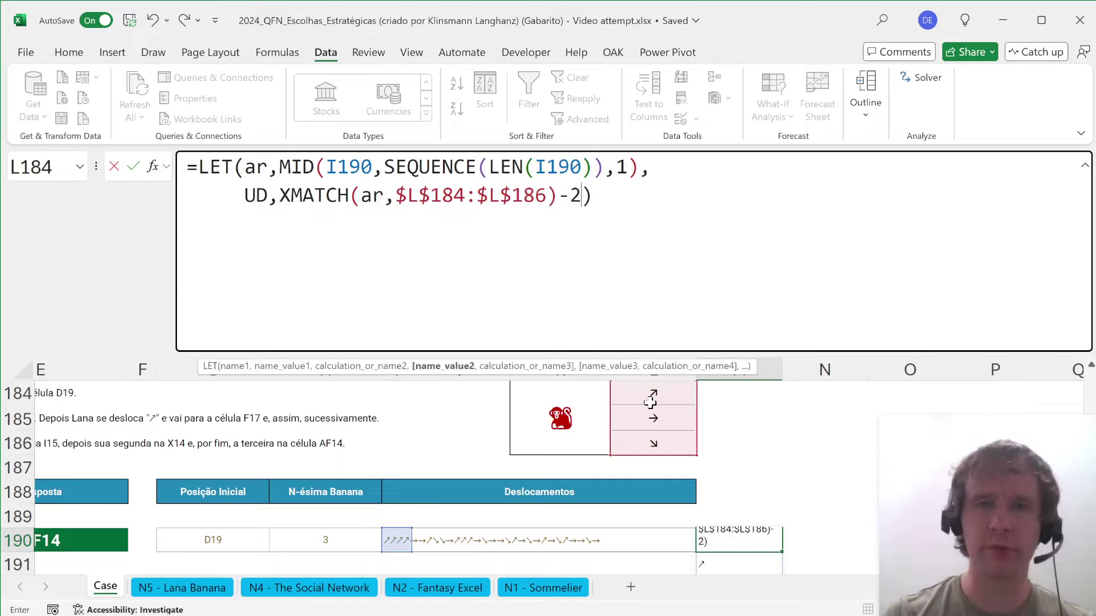
type(",")
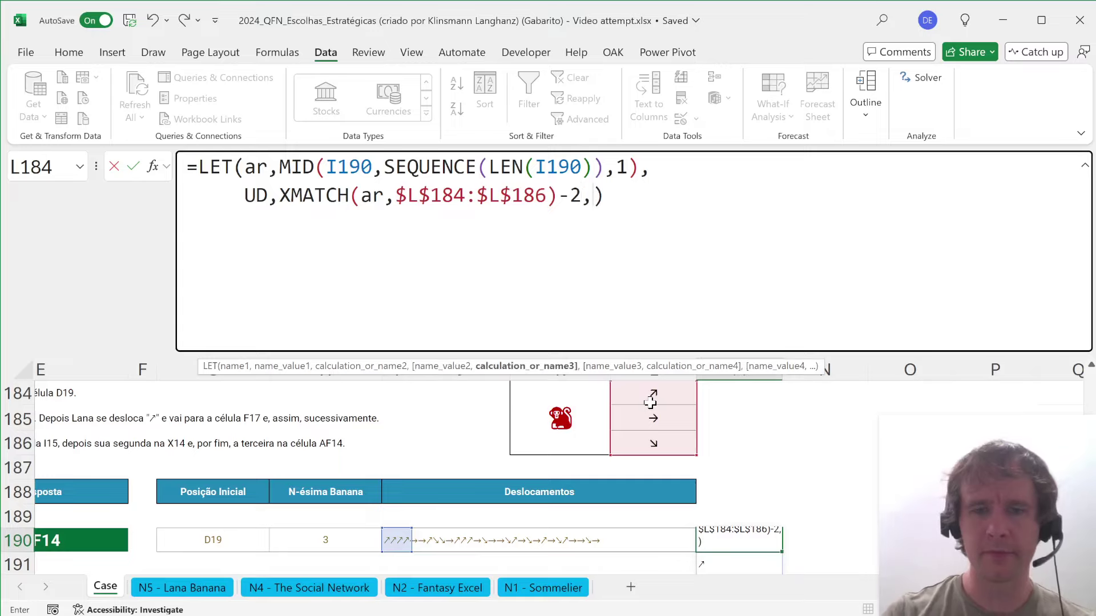
- Make the M190 formula return HSTACK(ar,UD) on a new line, placing arrows and offsets side by side
type("ud")
key("BackSpace")
key("BackSpace")
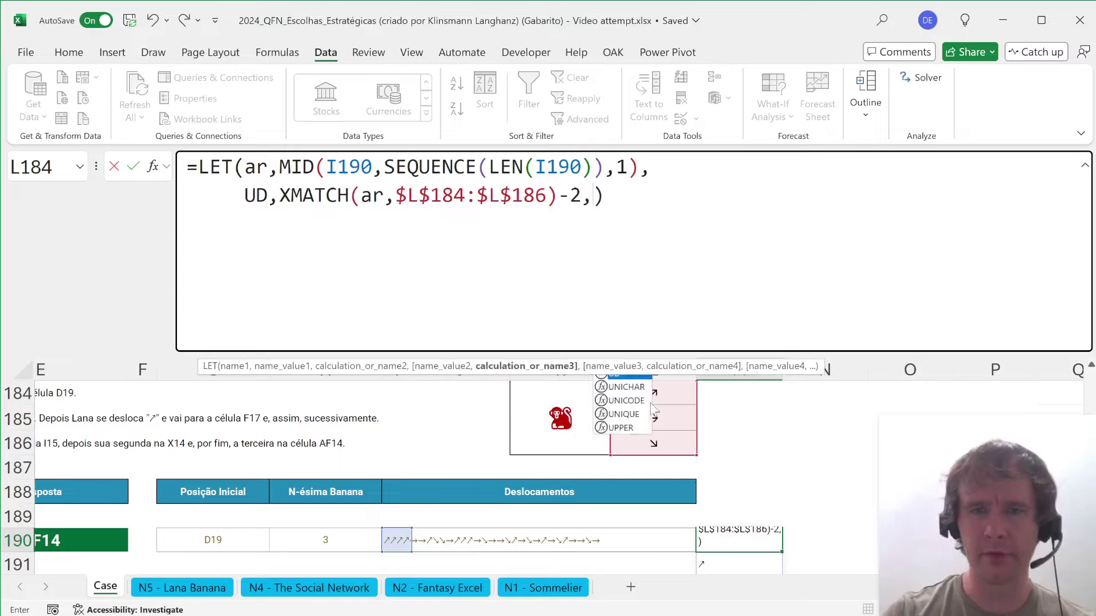
key("BackSpace")
type(",")
key("alt+Return")
type("hst")
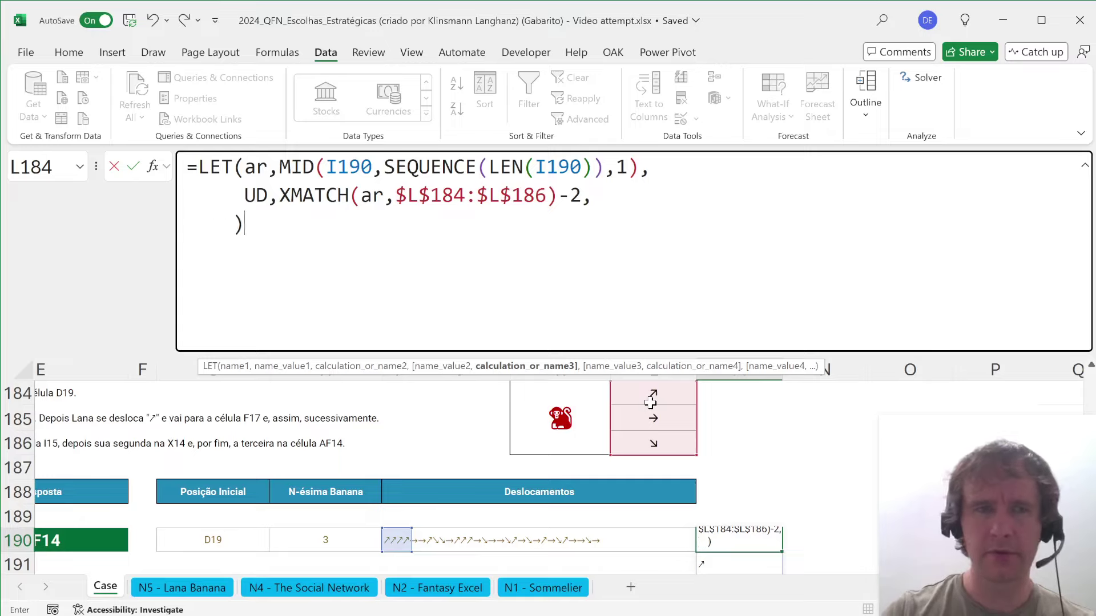
key("Tab")
type("ar,ud")
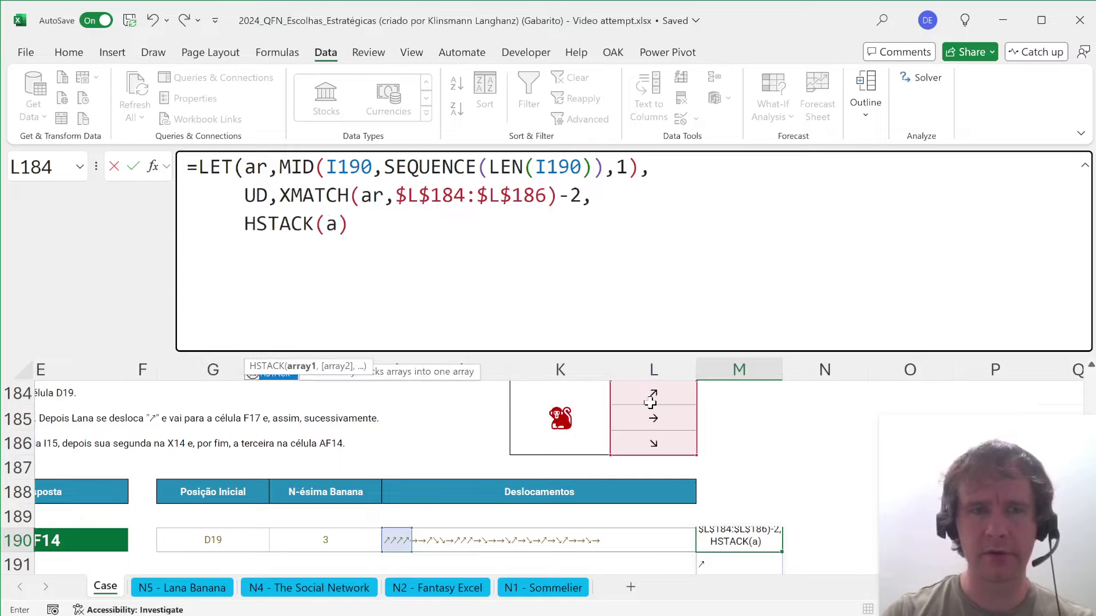
type(")")
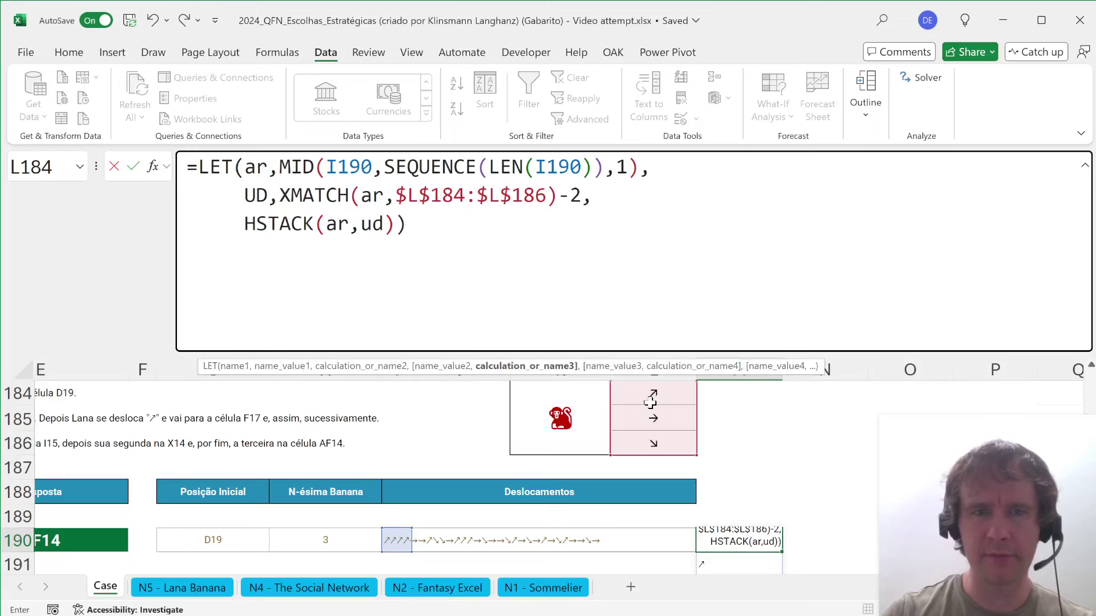
key("Return")
- Check the vertical offsets in column N against the arrows in column M, starting from row 190
key("Up")
key("Right")
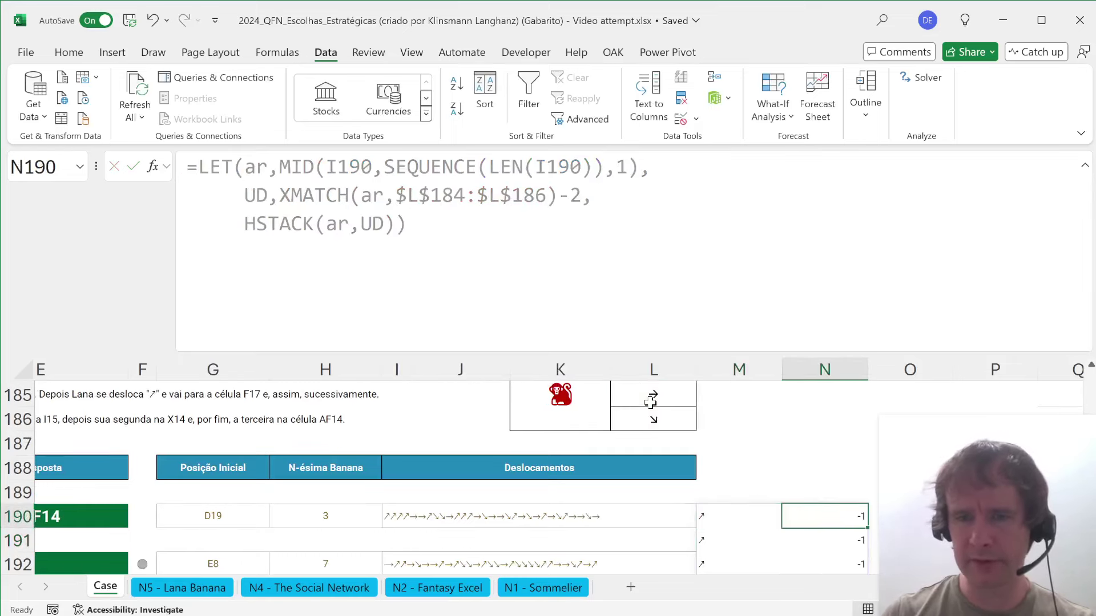
key("Down")
key("Down")
key("Down")
key("Down")
key("Down")
key("Down")
key("Down")
key("Down")
key("Down")
key("Down")
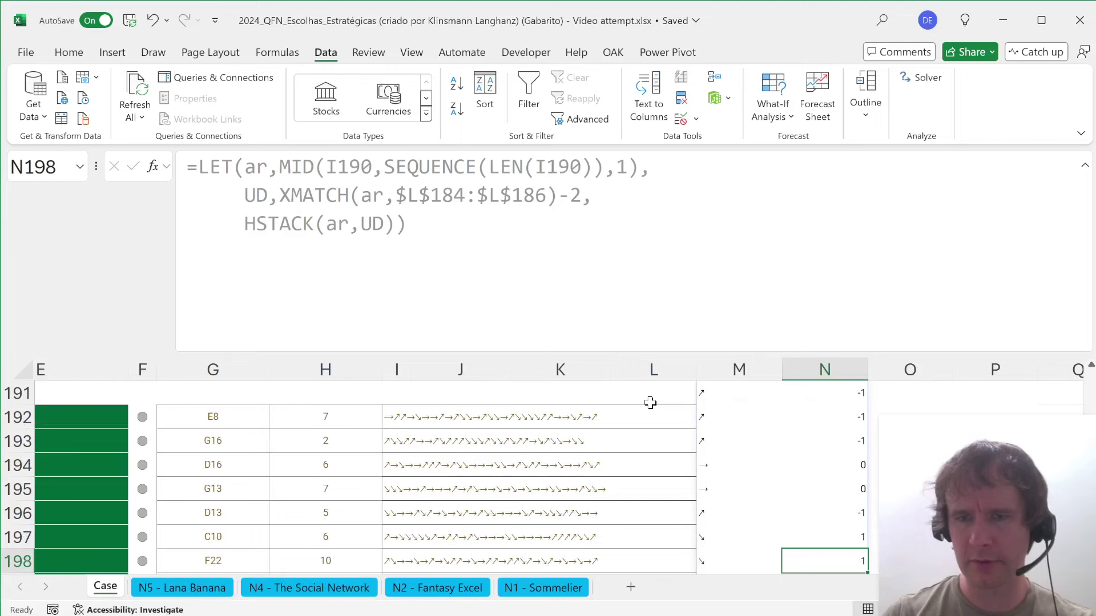
key("ctrl+Up")
key("Left")
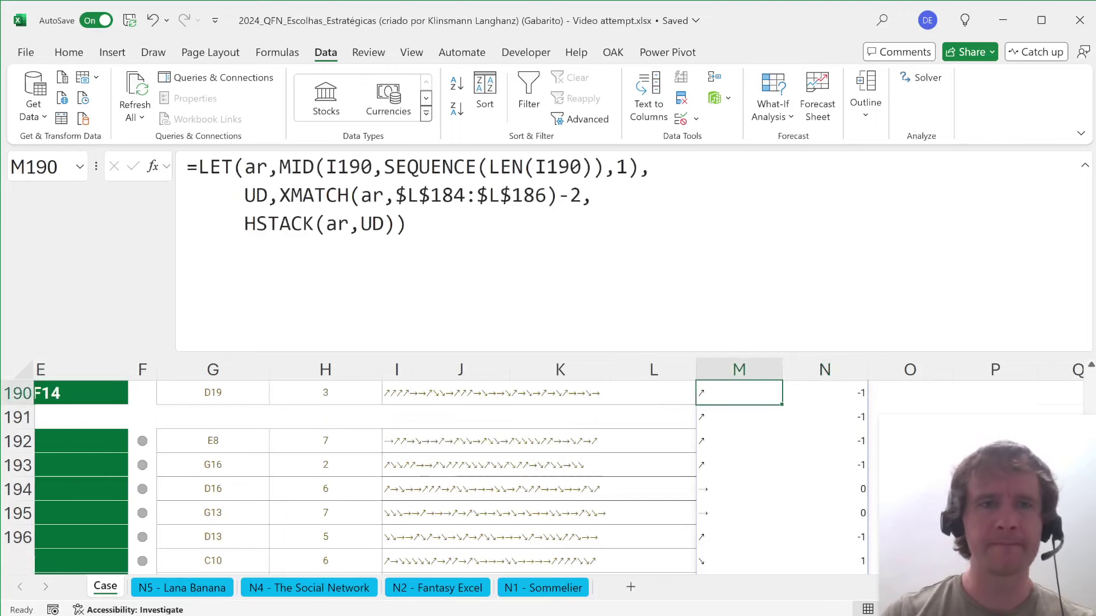
- Replace HSTACK(ar,UD) at the end of M190's LET formula with a new variable named rws
left_click(244, 224)
key("ctrl+shift+Right")
key("shift+Right")
key("shift+Right")
key("shift+Right")
key("shift+Right")
key("shift+Right")
key("shift+Right")
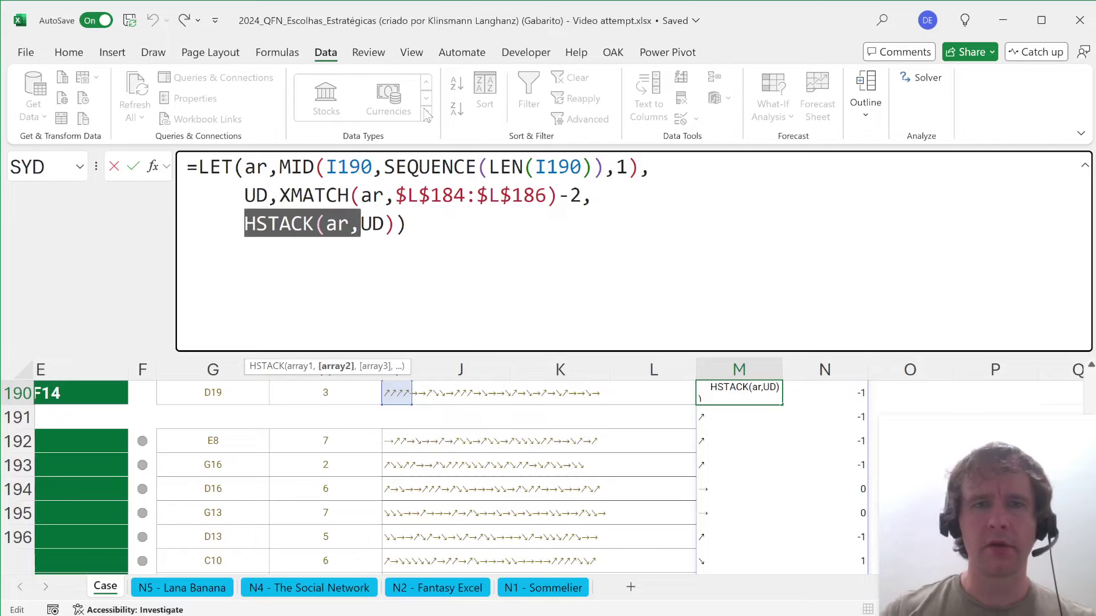
key("shift+Right")
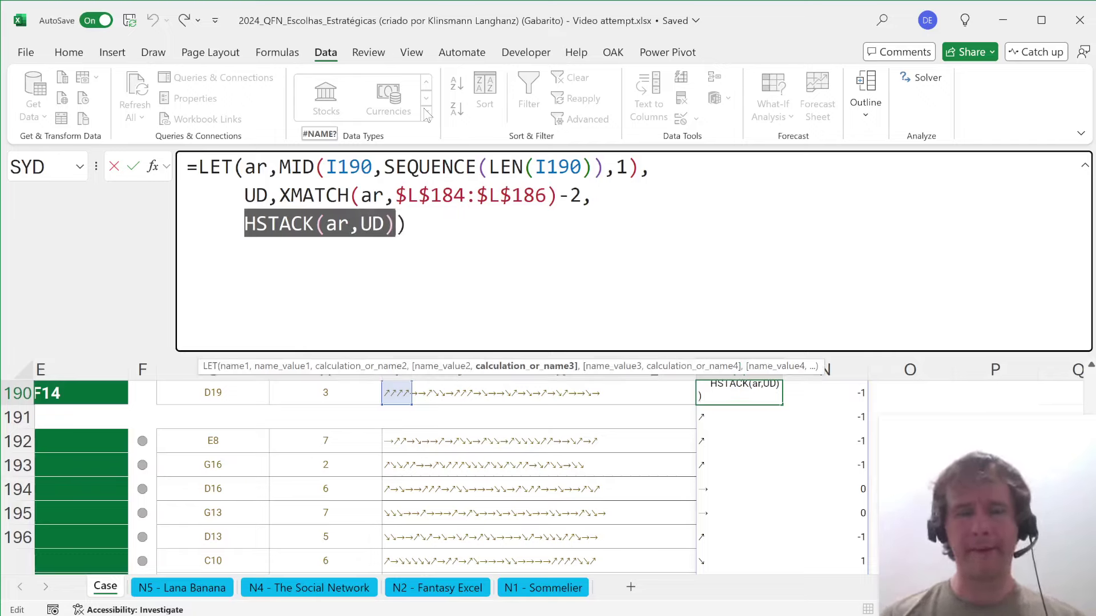
type("rws,")
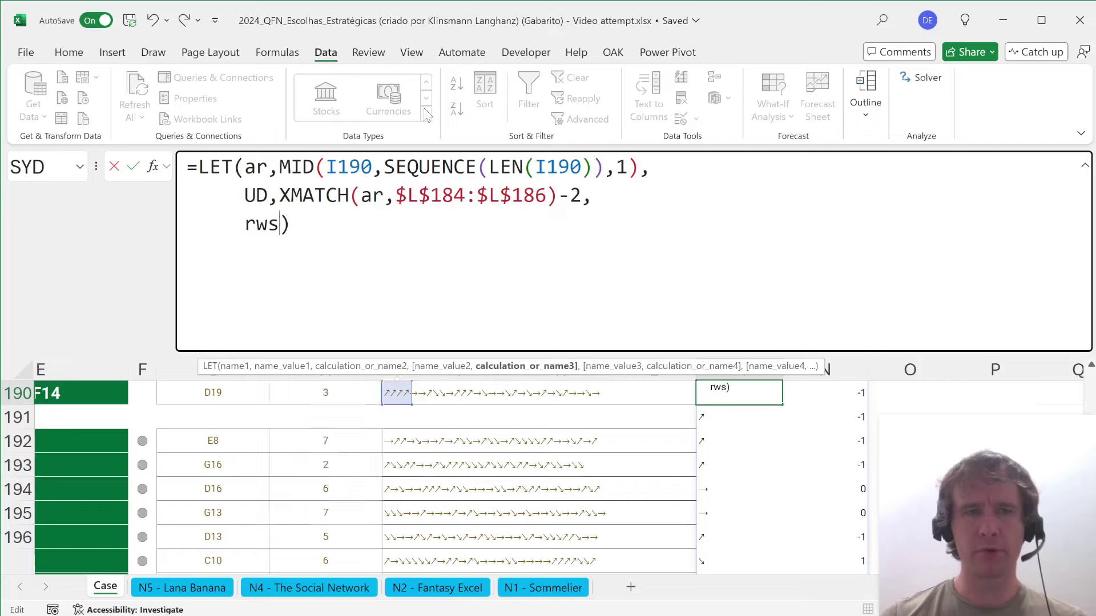
- Define rws as SCAN(ROW(INDIRECT(G190)),UD,SUM) to accumulate the row numbers from the starting cell
type("sc")
key("Tab")
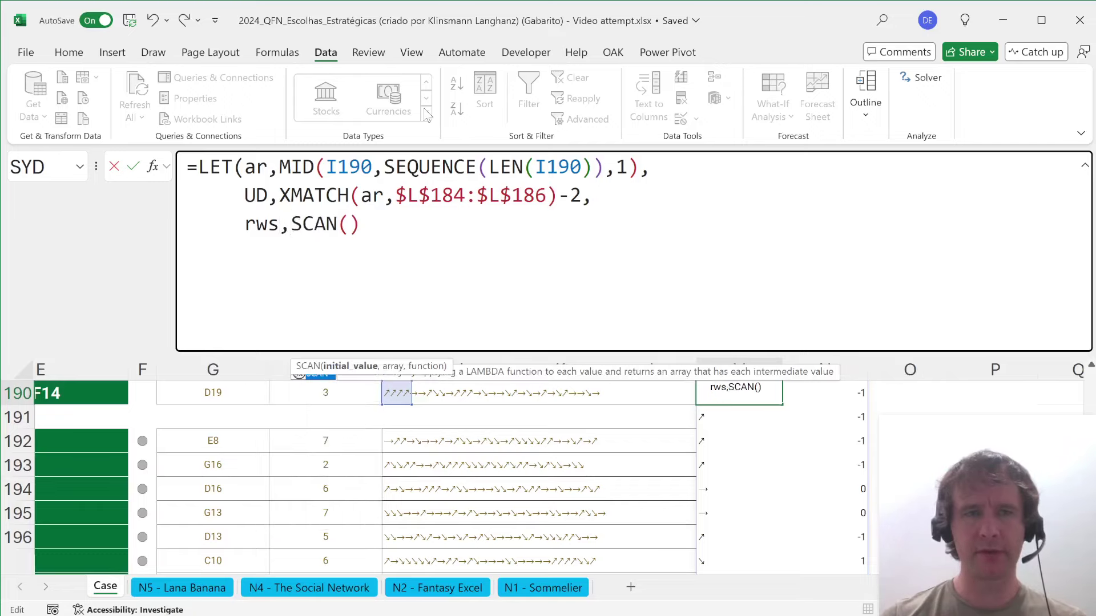
type("row")
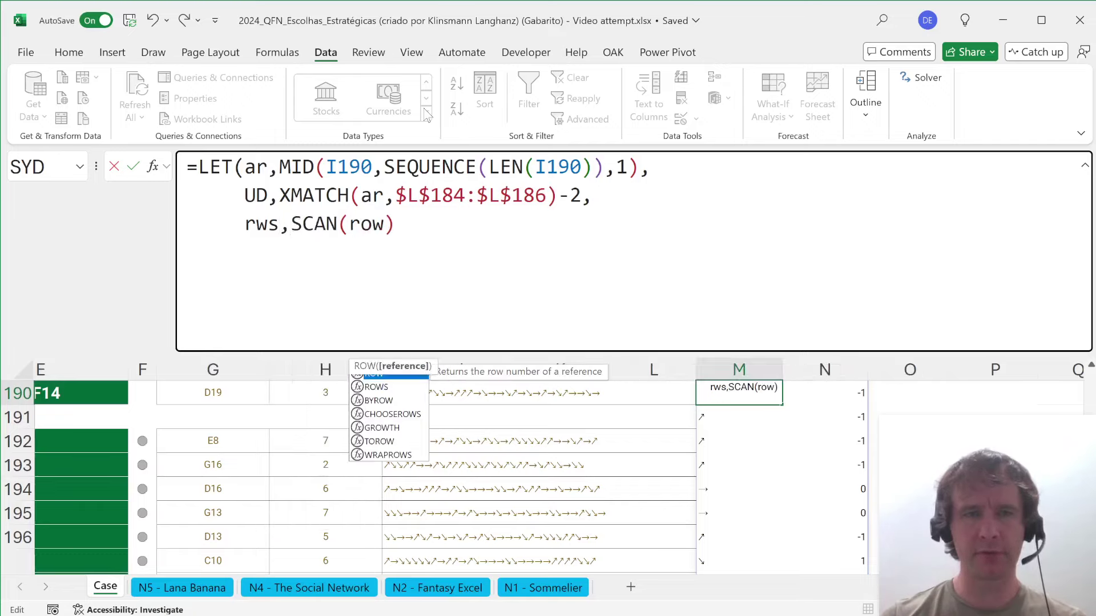
key("Tab")
type("indi")
key("Tab")
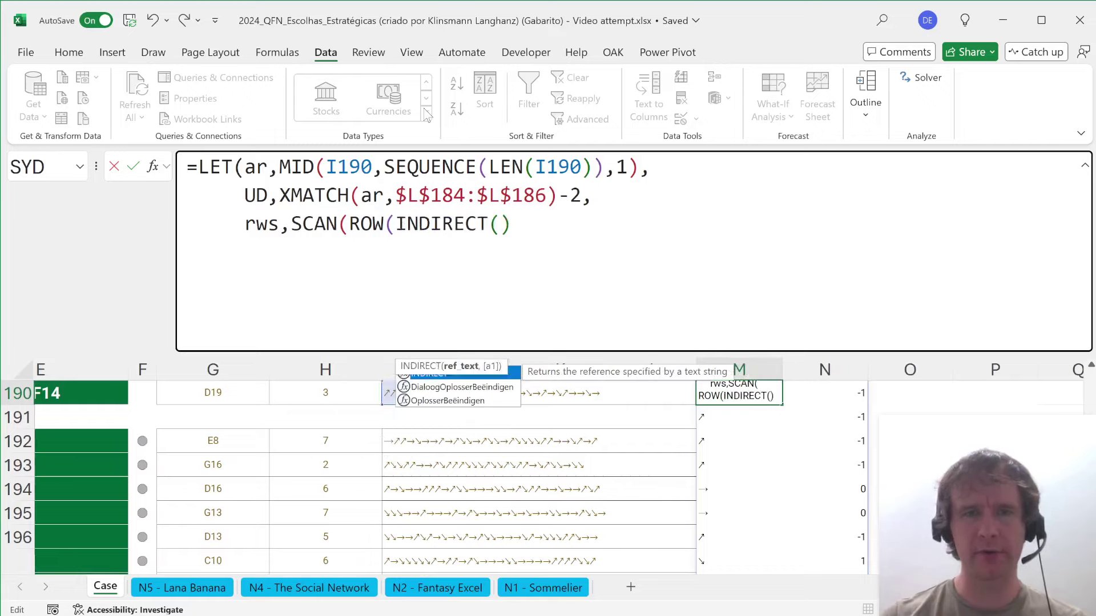
left_click(219, 399)
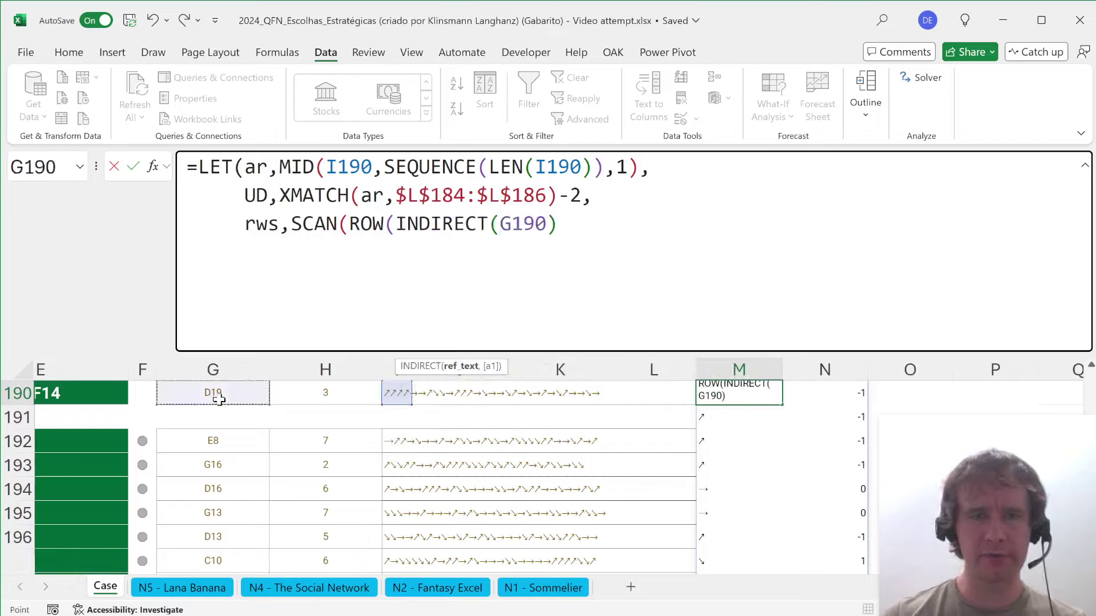
type("))")
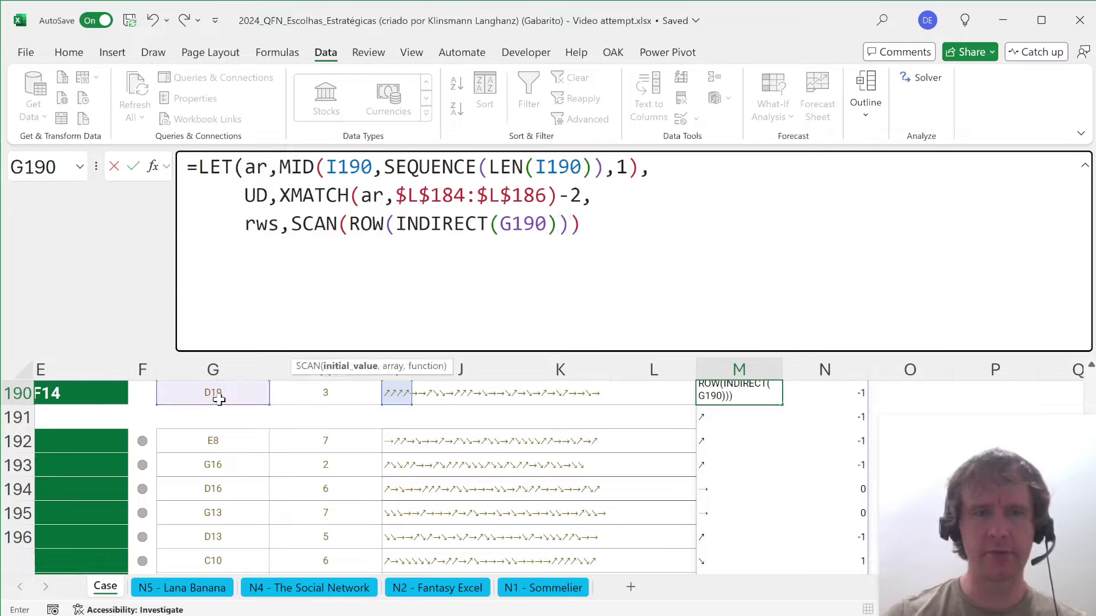
type(",")
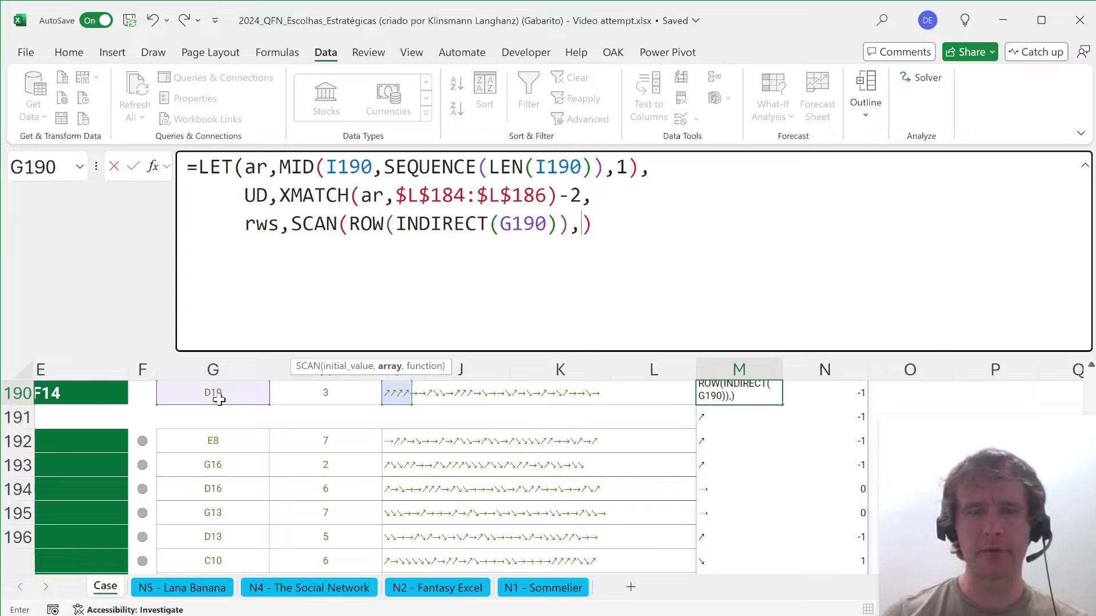
type("UD,sum")
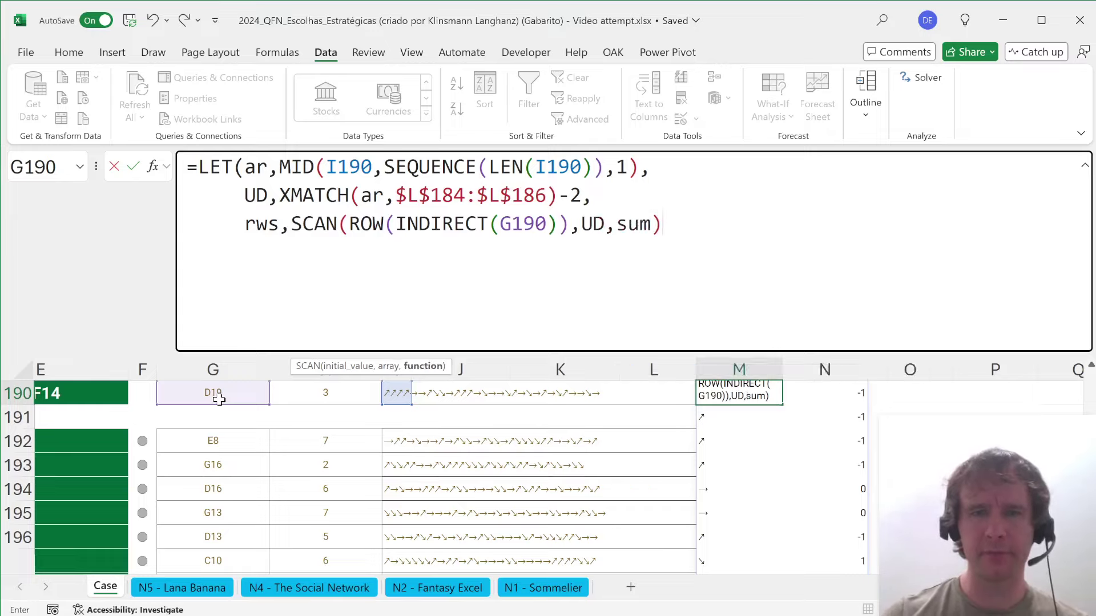
type(")")
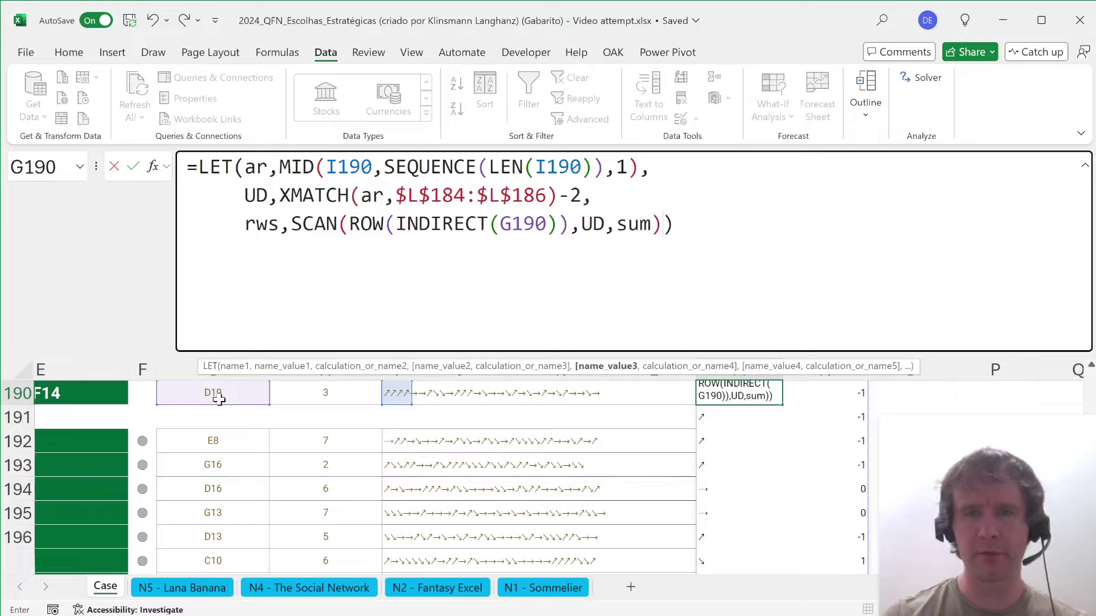
- Make the M190 formula return rws on a new line and commit it
type(",")
key("alt+Return")
type("rw")
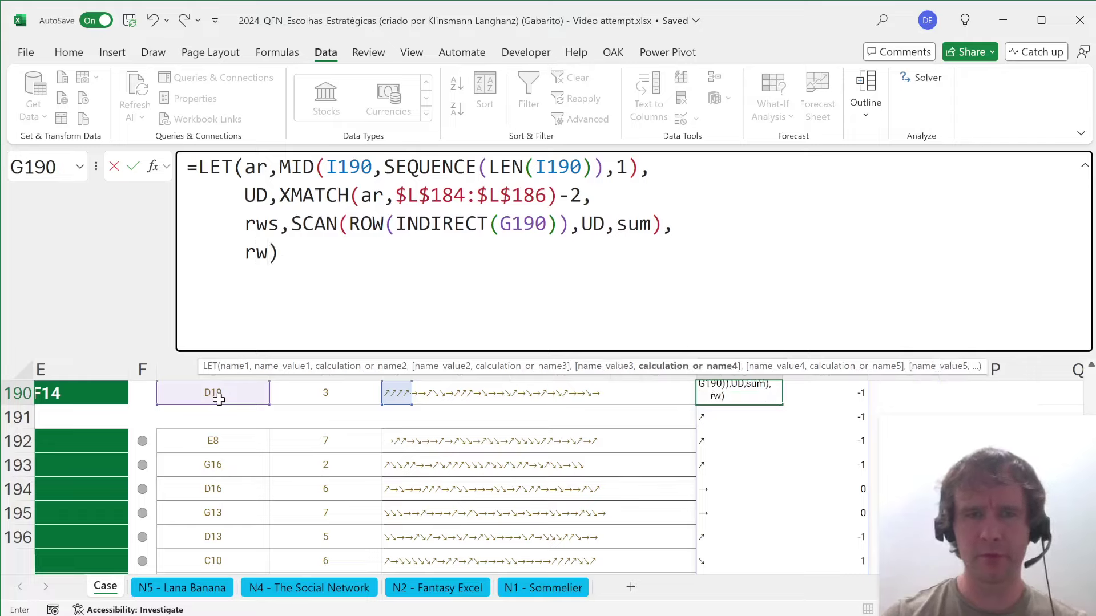
type("s")
key("Return")
key("Up")
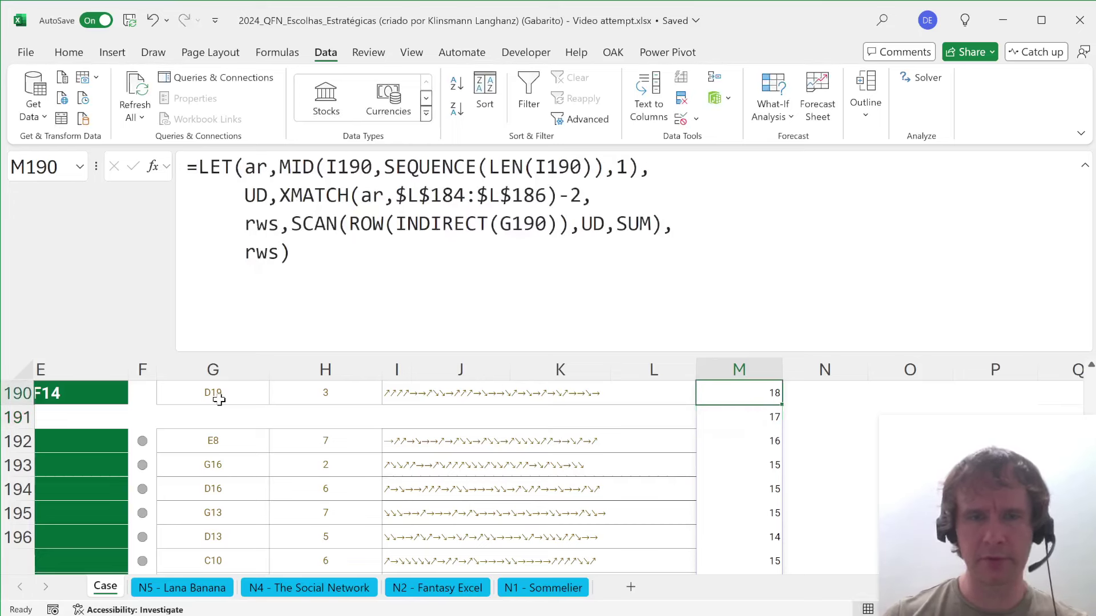
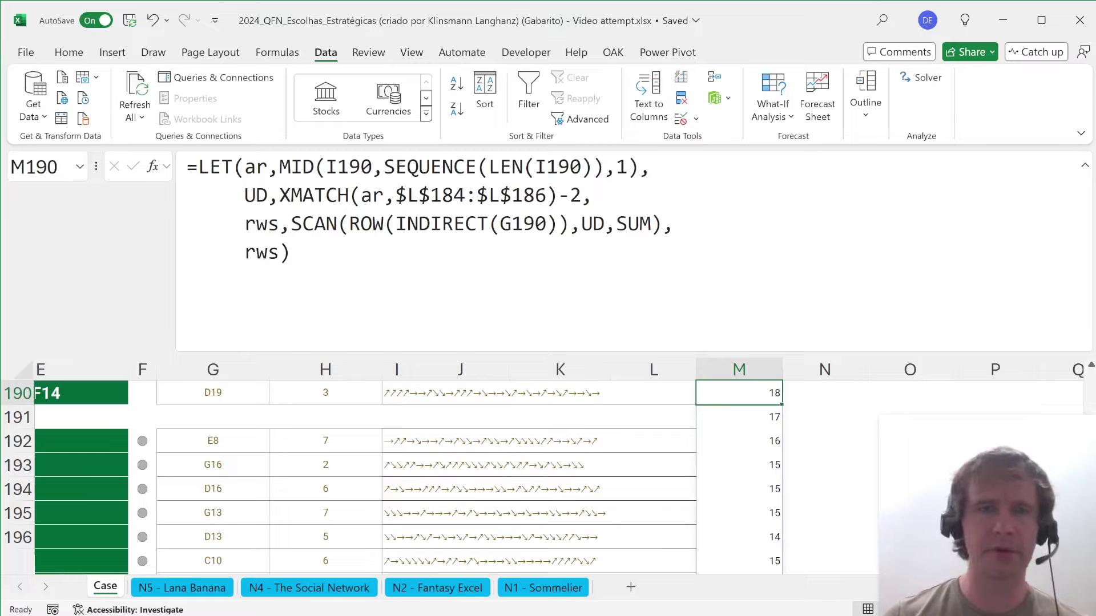
- Replace the returned rws with a variable cls, built as a SEQUENCE with LEN(I190) rows and the default column count
double_click(261, 252)
type("cls,")
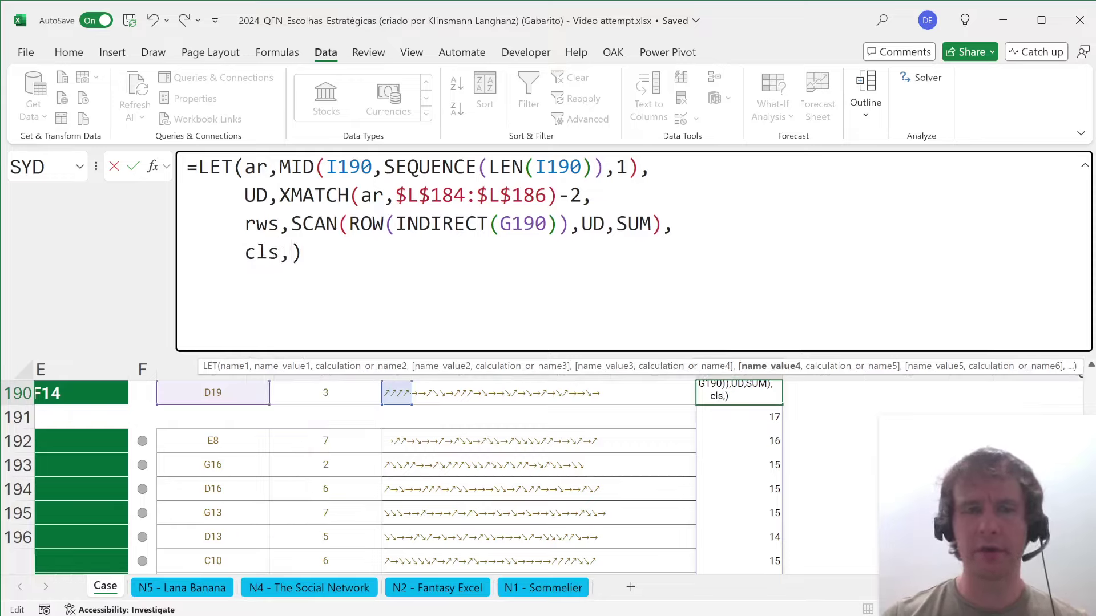
type("seq")
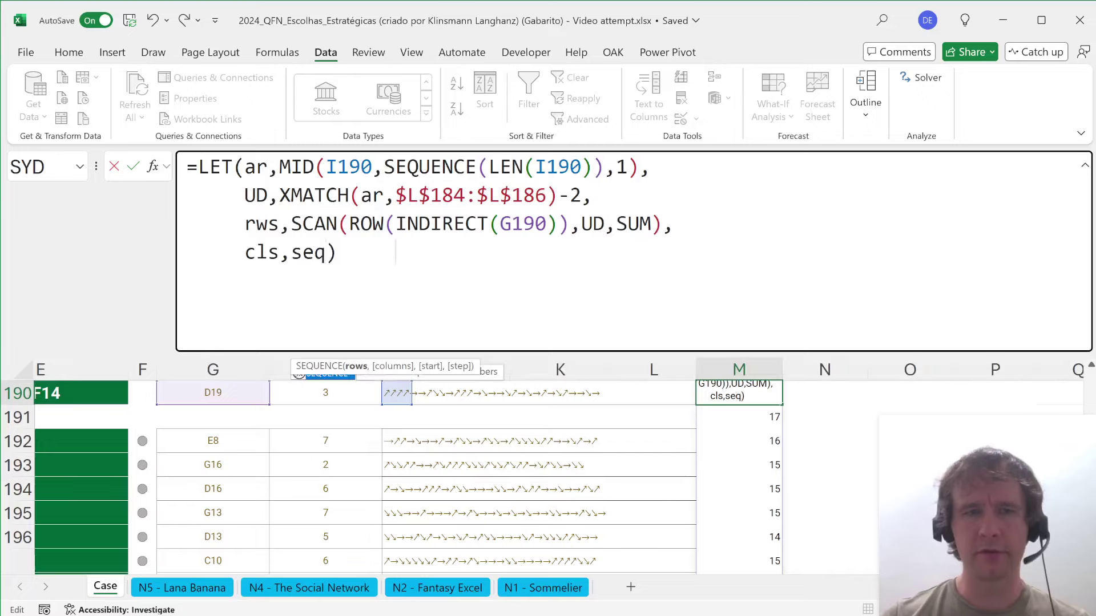
key("Tab")
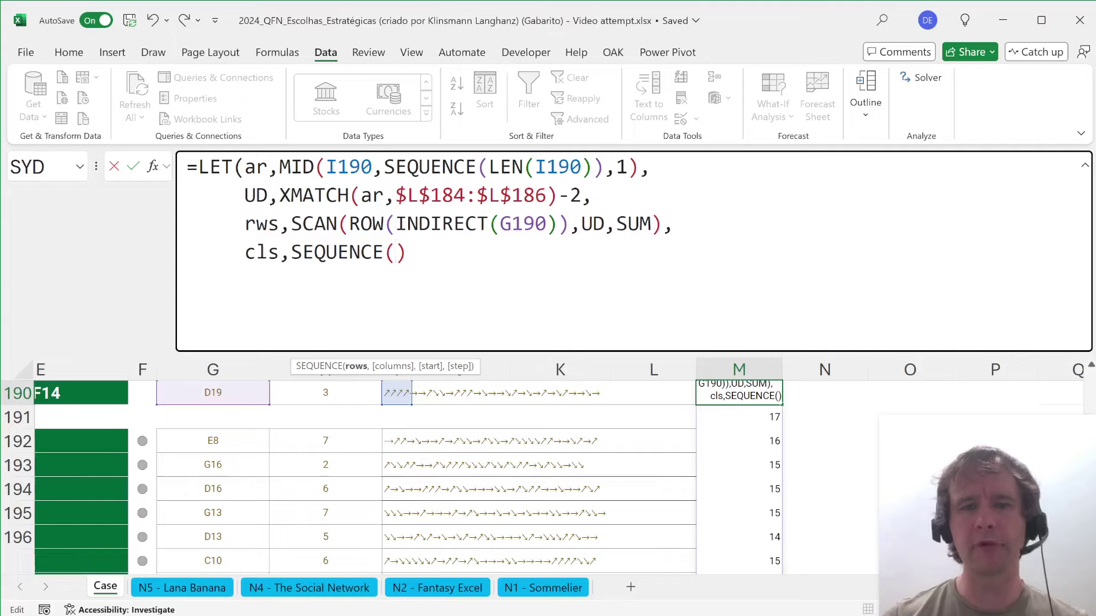
type("len")
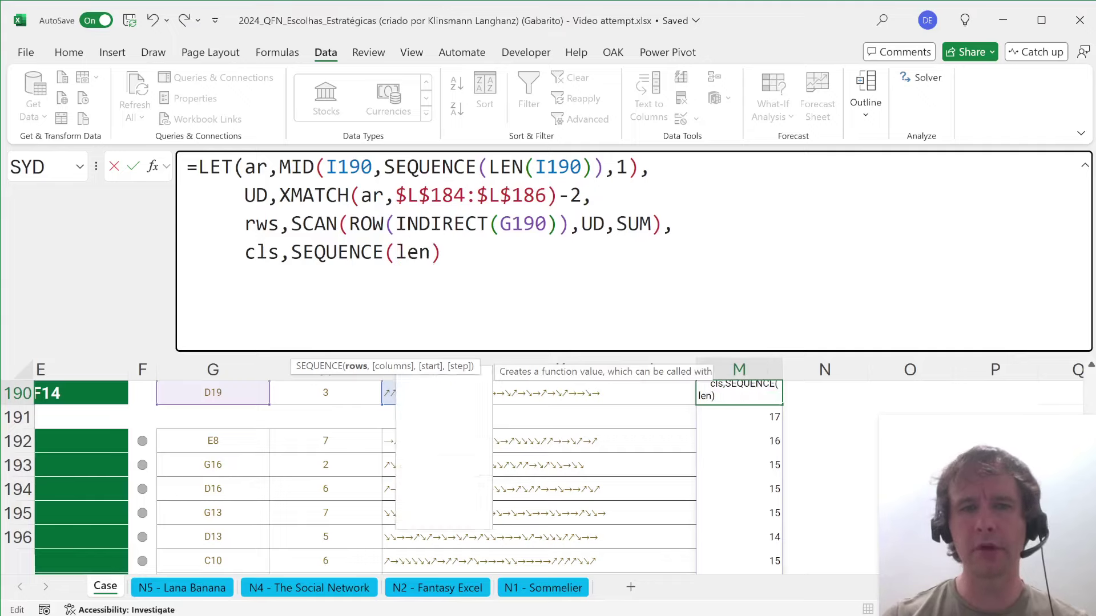
key("Tab")
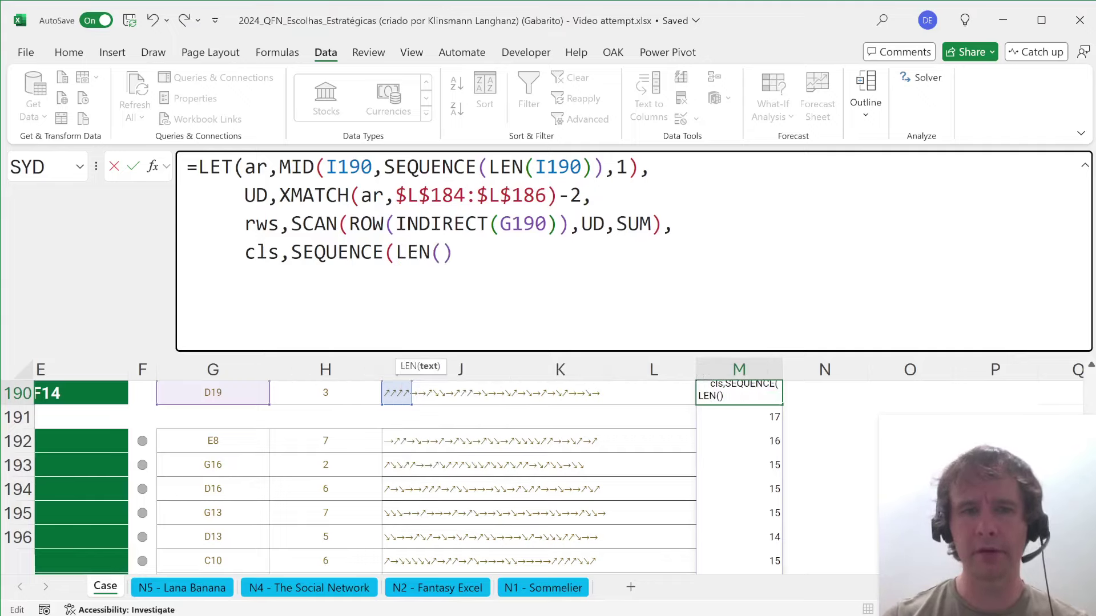
left_click(398, 394)
type("),,")
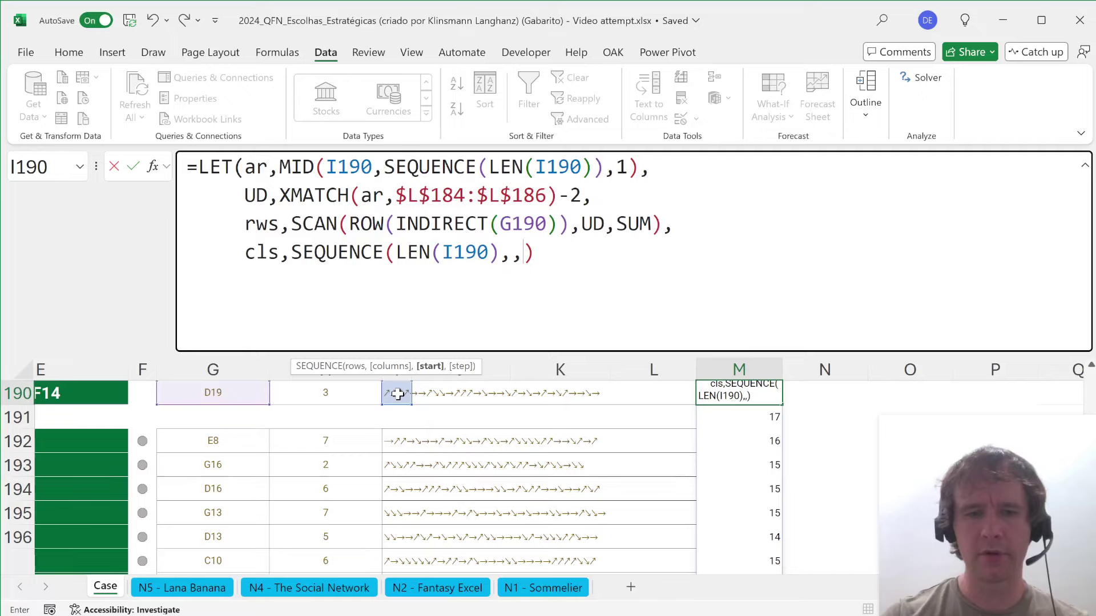
- Set the start of the cls sequence to COLUMN(INDIRECT(G190))
type("col")
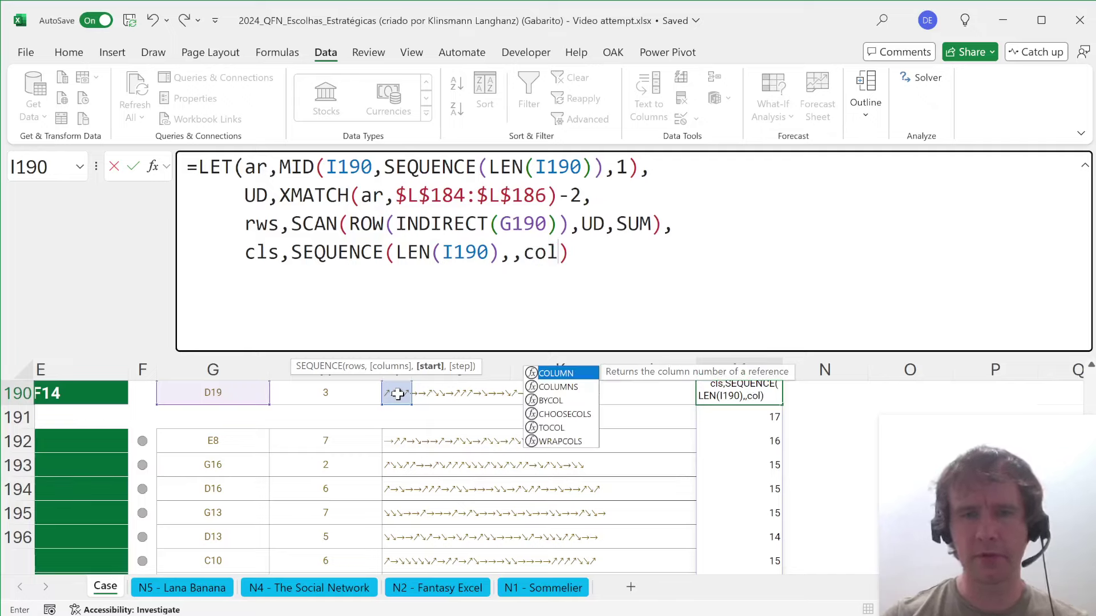
key("Tab")
type("indi")
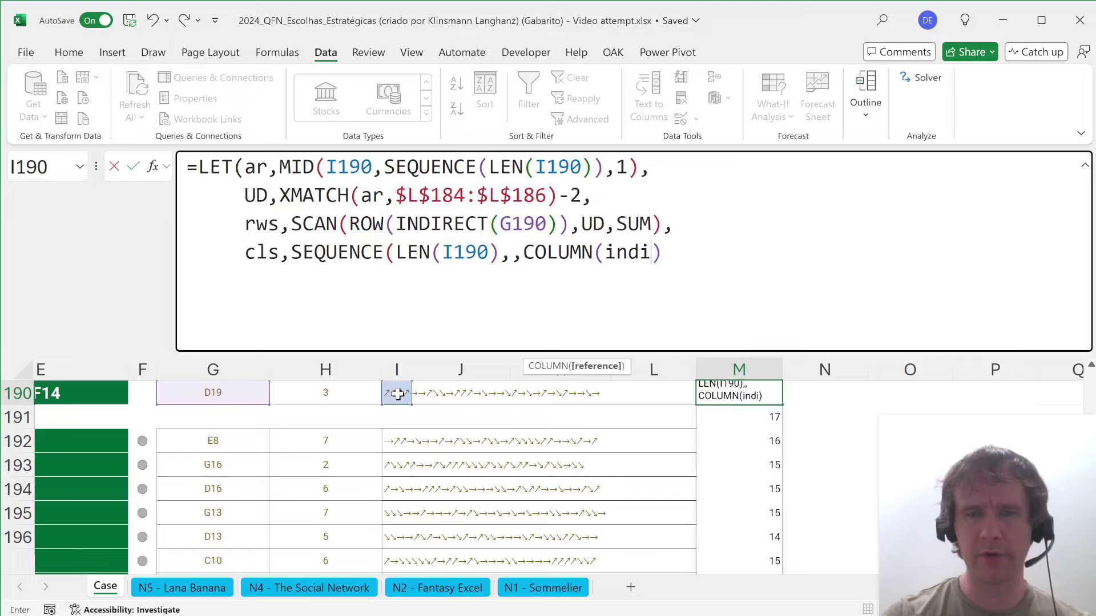
key("Tab")
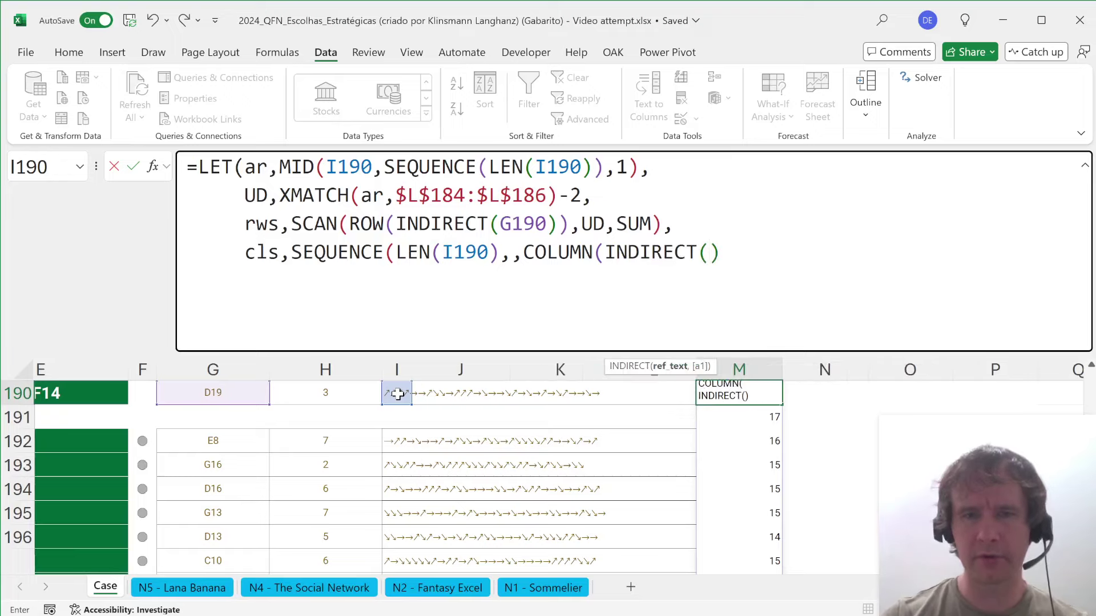
left_click(229, 394)
type(")")
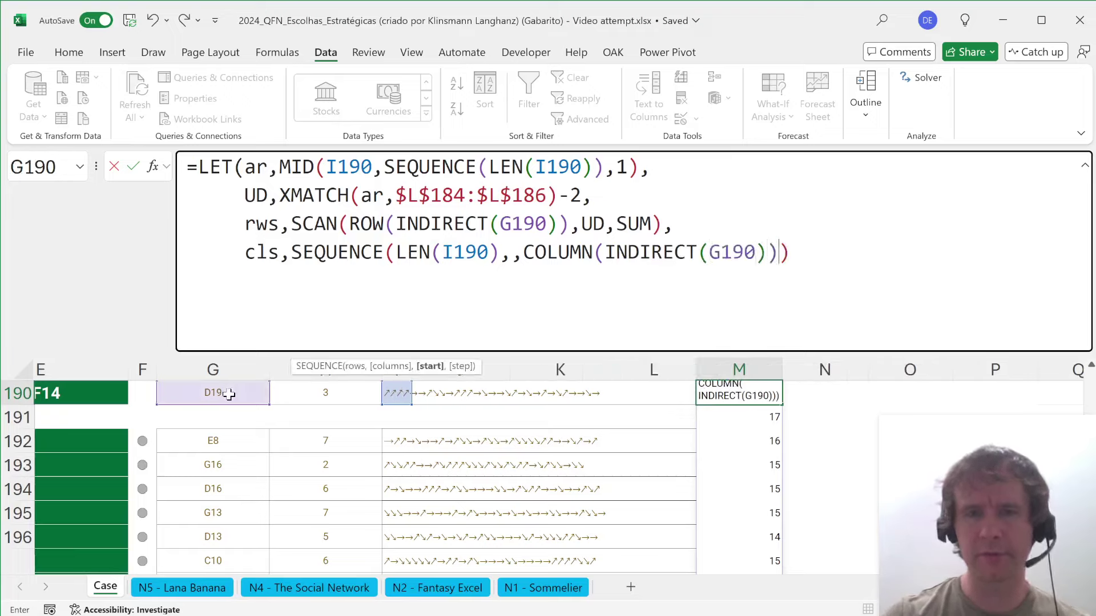
- Return cls from the M190 formula, with the SEQUENCE parenthesis closed before it, and commit the formula
type(", cls")
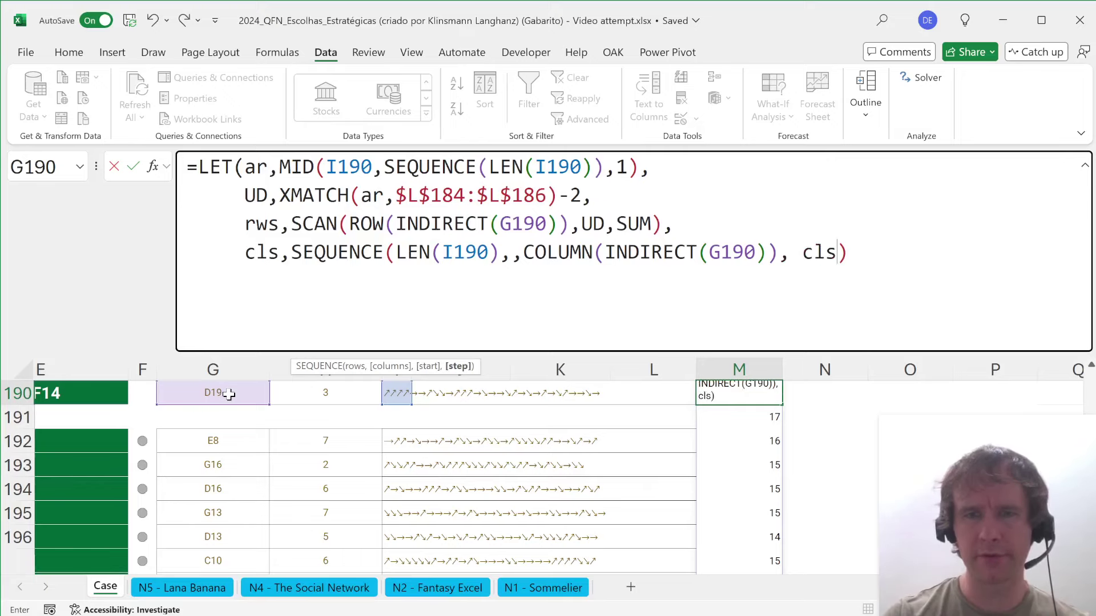
key("Return")
key("Return")
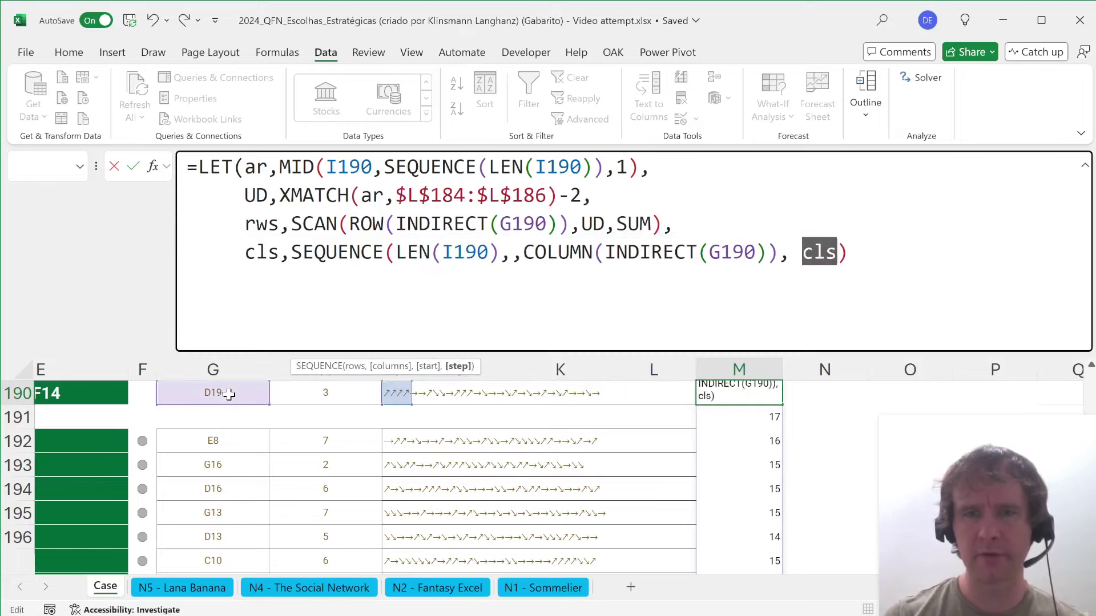
key("Left")
key("Left")
key("Left")
type(",")
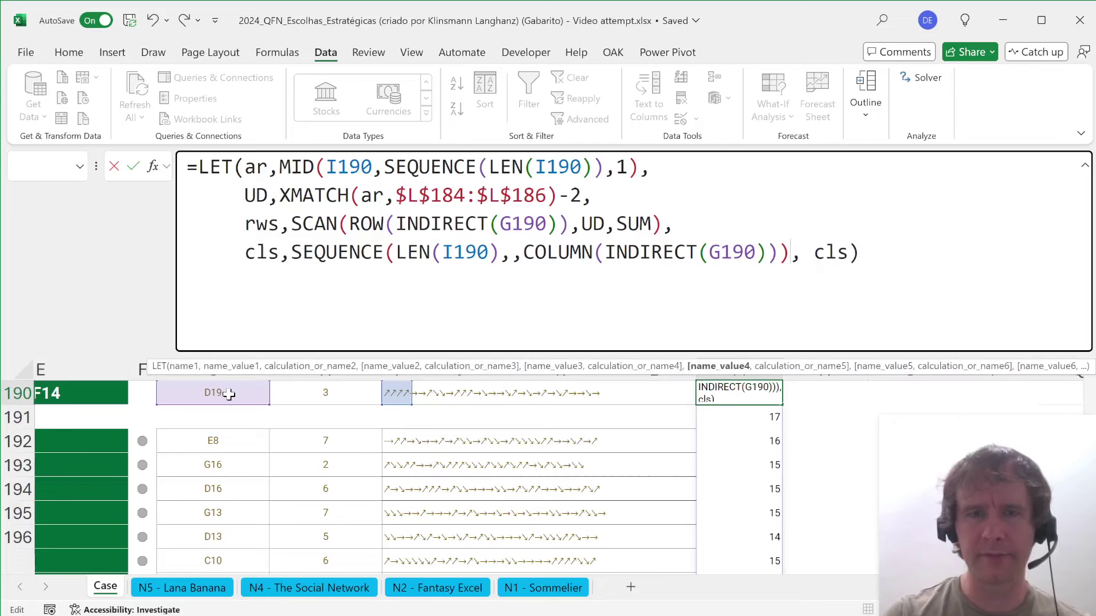
key("Return")
key("Up")
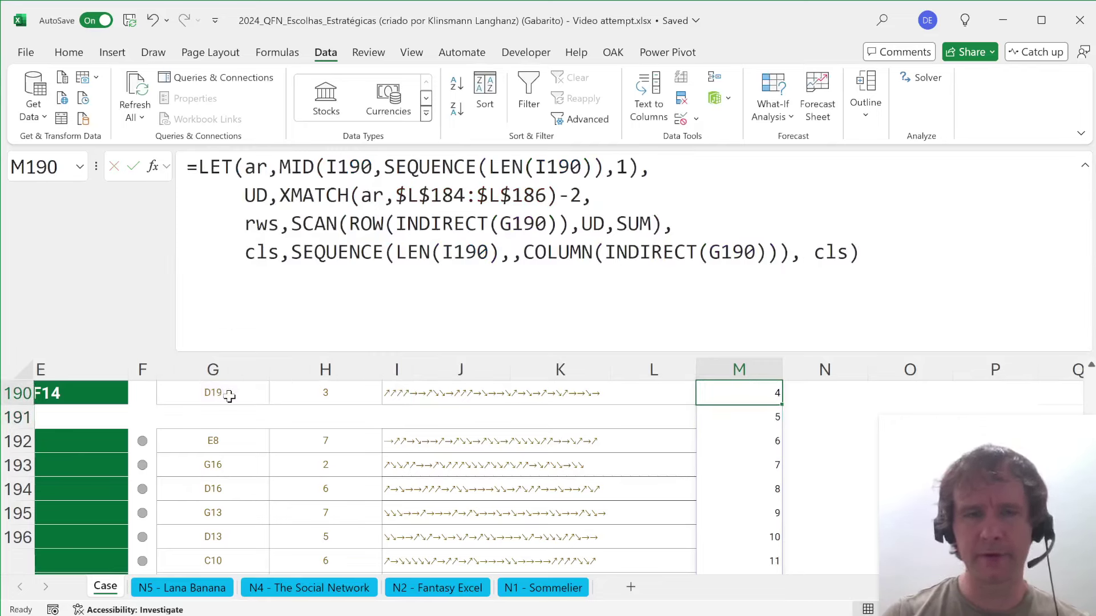
- Add +1 to the COLUMN(INDIRECT(G190)) start value of the cls sequence in M190
left_click(767, 253)
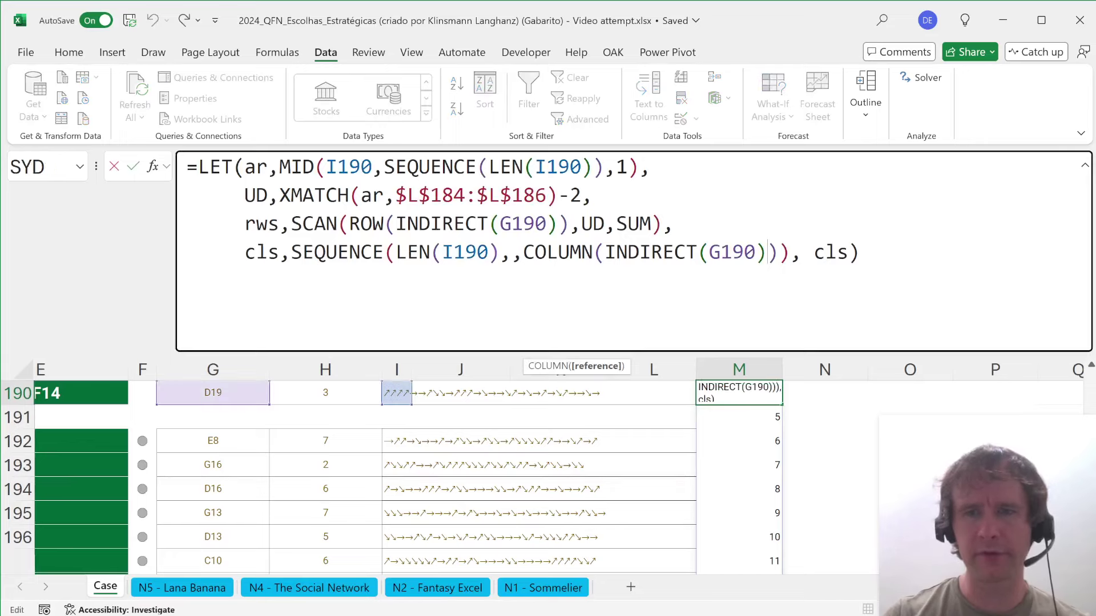
type("+1")
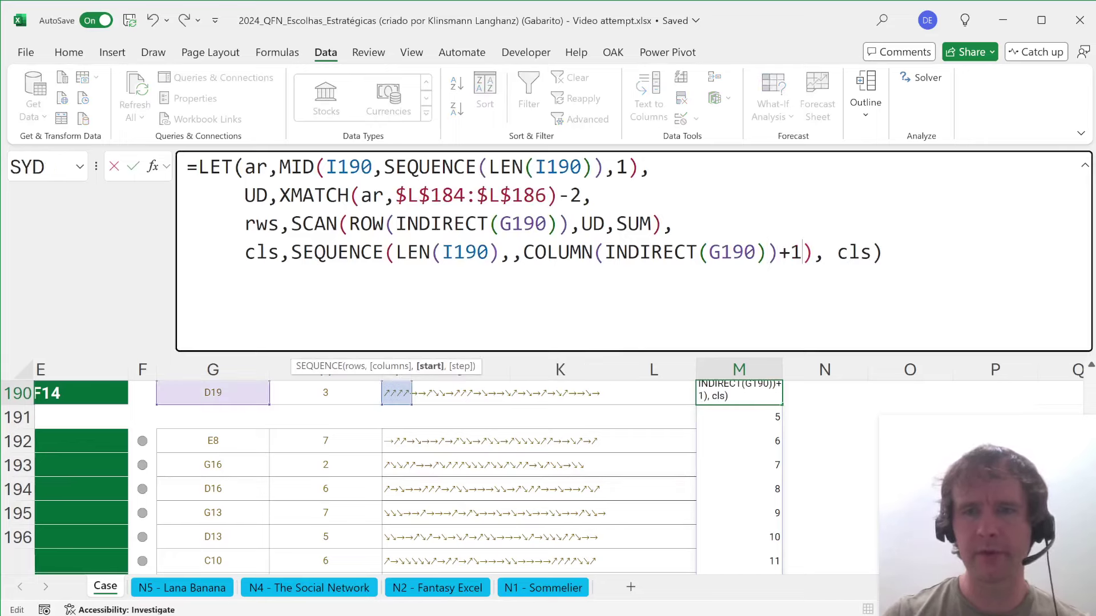
key("Return")
left_click(739, 393)
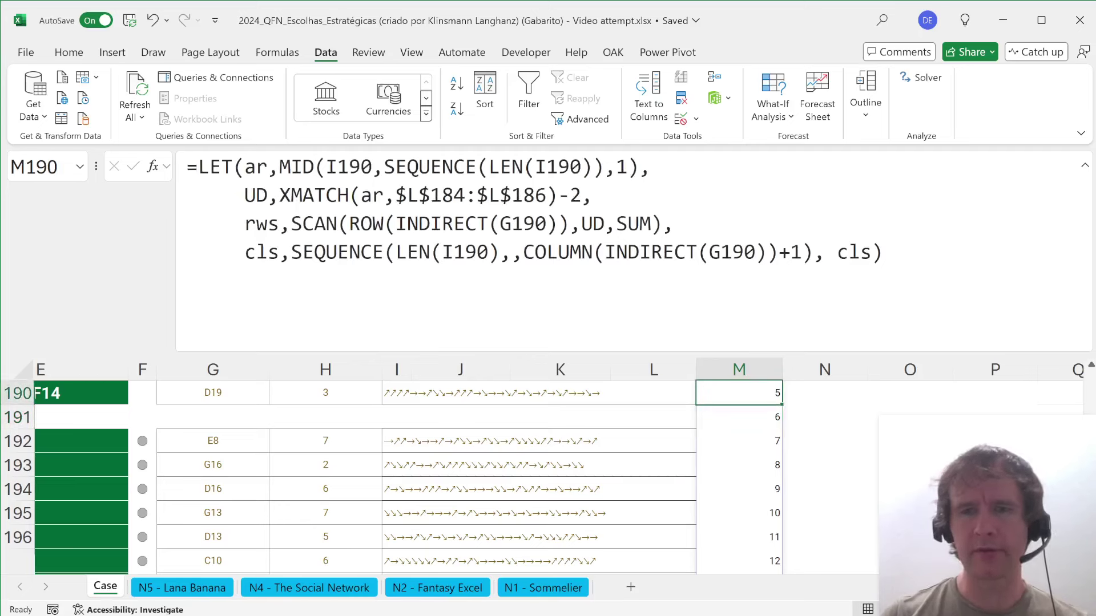
- Replace the final cls in M190's formula with a separate line that introduces a variable named vals
left_click(822, 252)
key("alt+Return")
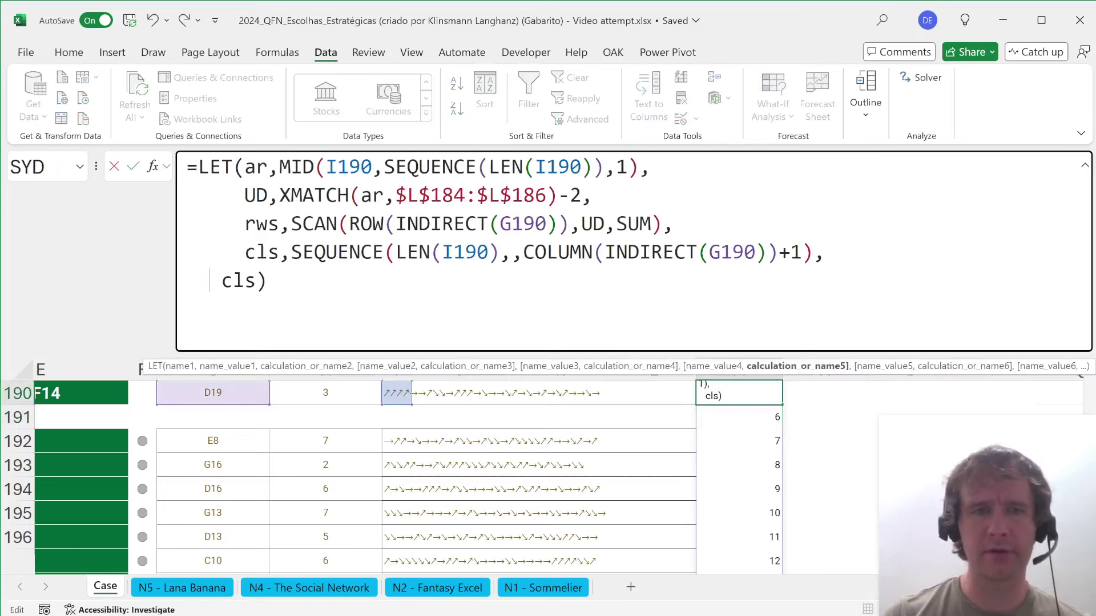
key("shift+Right")
key("shift+Right")
key("shift+Right")
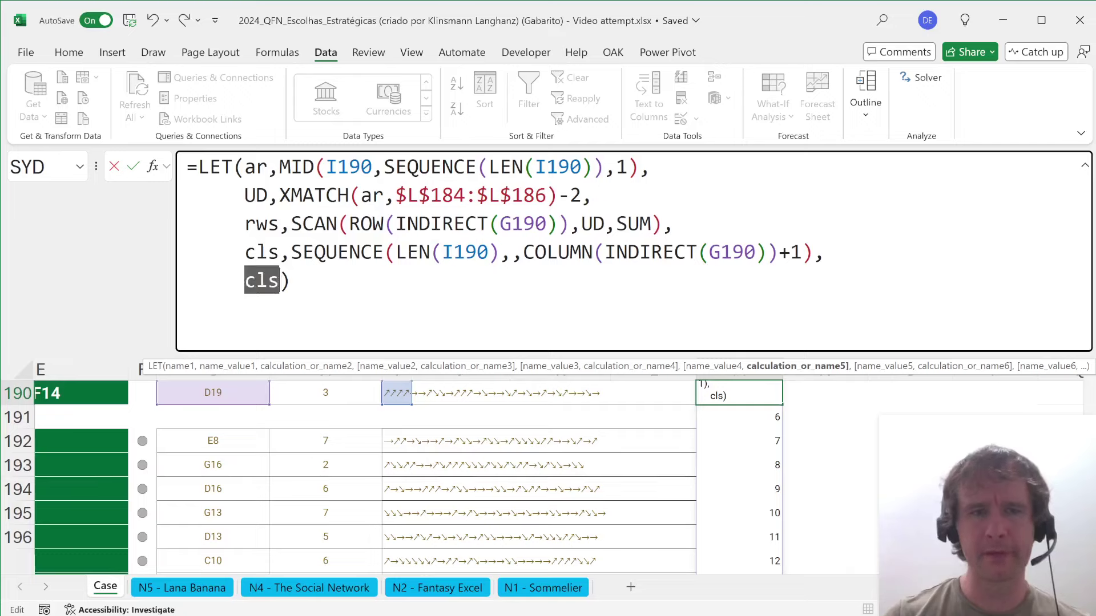
type("vals")
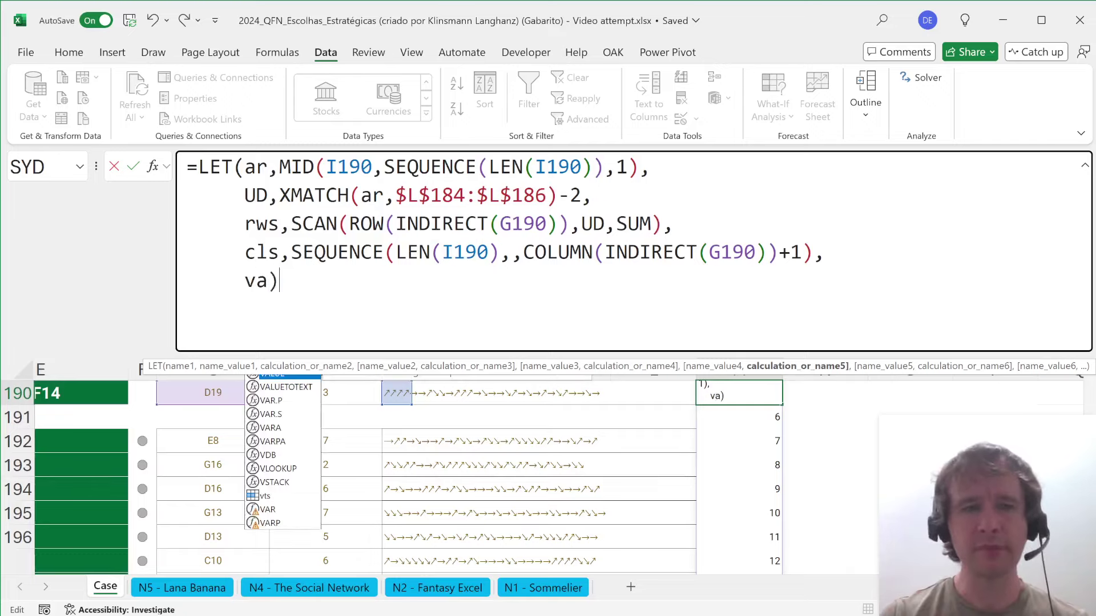
type(",")
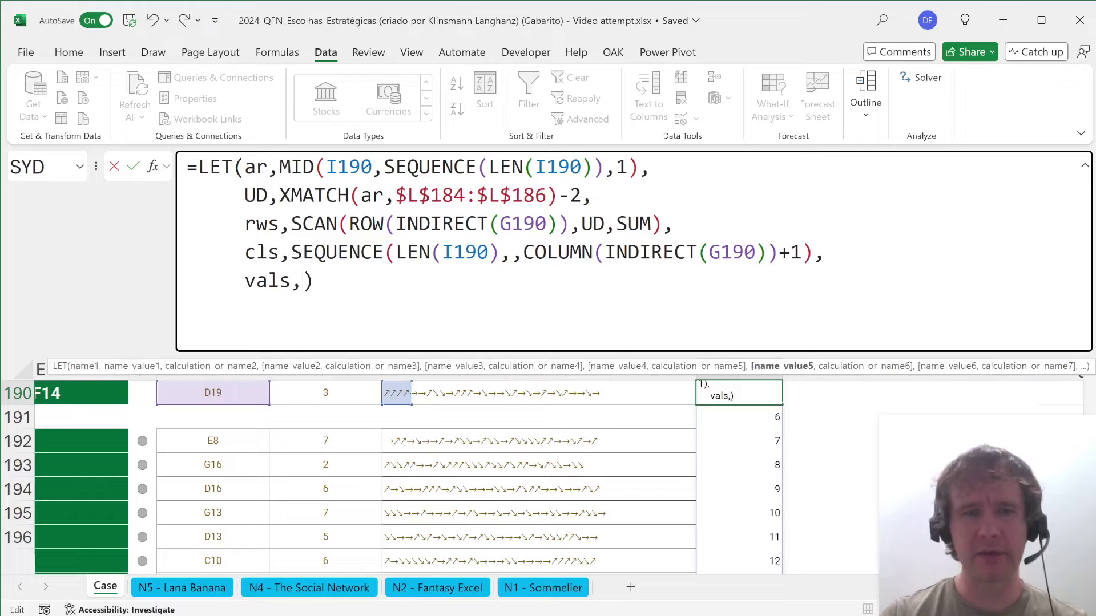
- Start the vals definition with INDEX over the absolute range 'N5 - Lana Banana'!$A$1:$AL$38
type("ind")
key("Tab")
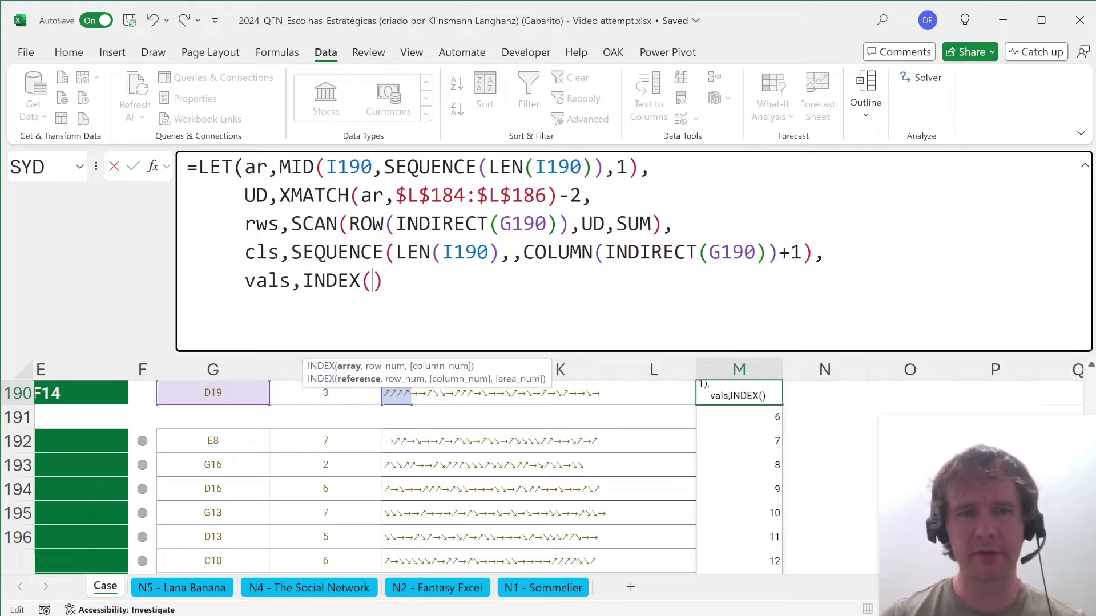
key("ctrl+Page_Down")
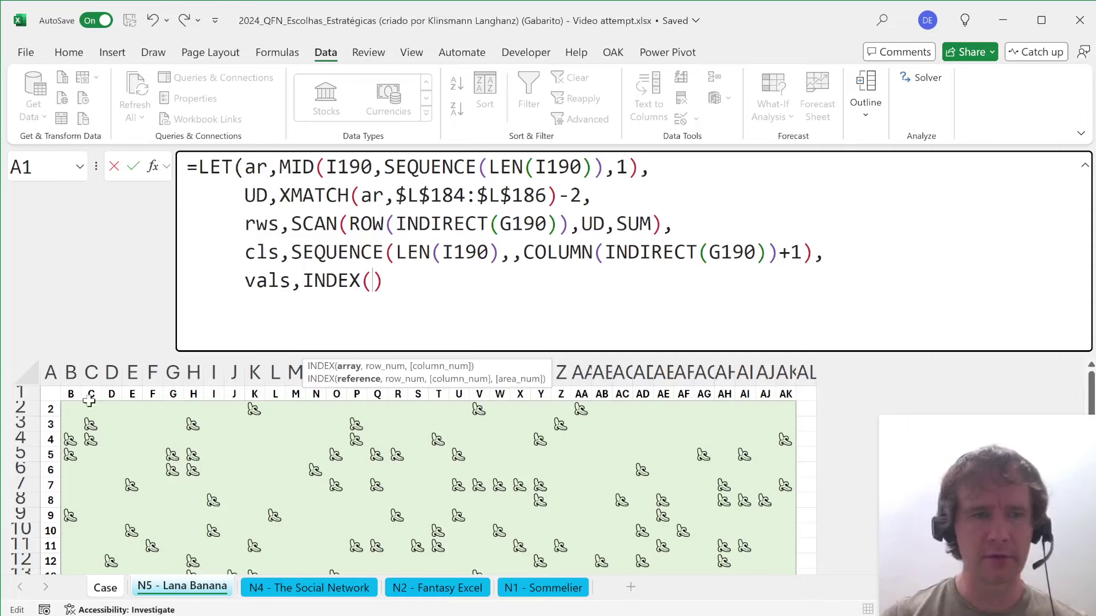
left_click(53, 400)
key("ctrl+shift+Down")
key("shift+Down")
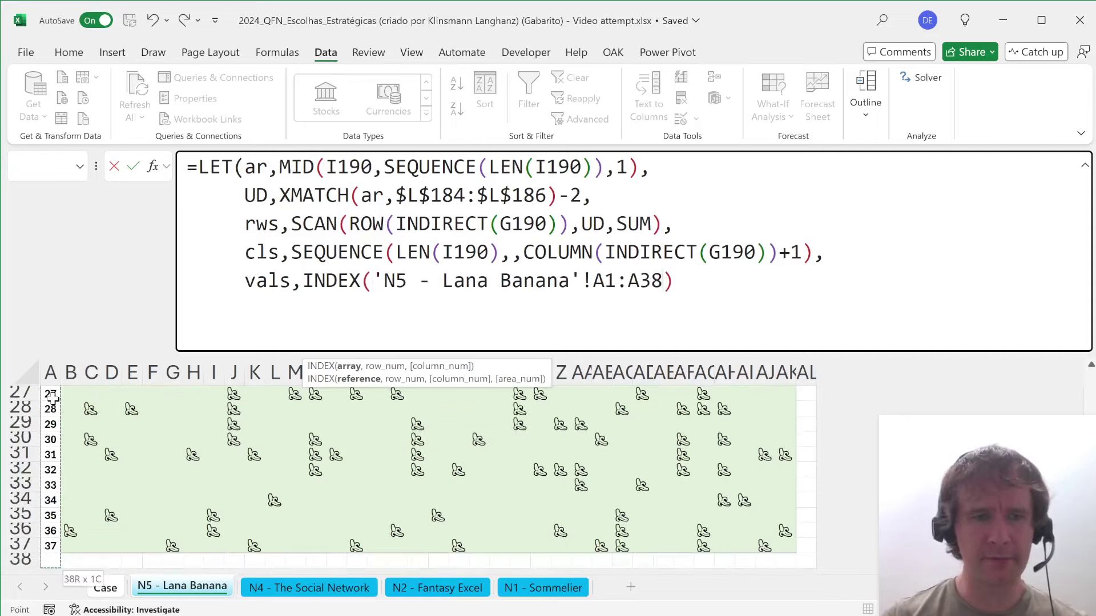
key("shift+Right")
key("ctrl+shift+Right")
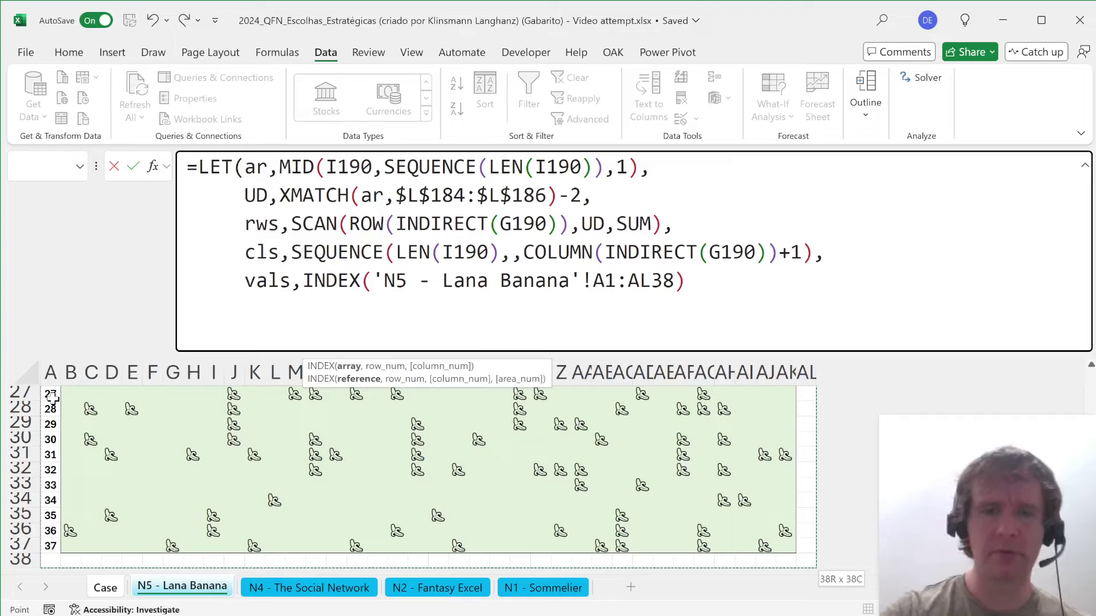
key("F4")
- Give INDEX rws and cls as row and column numbers, return vals from the LET, and commit the formula
type(",")
type("rws,cls")
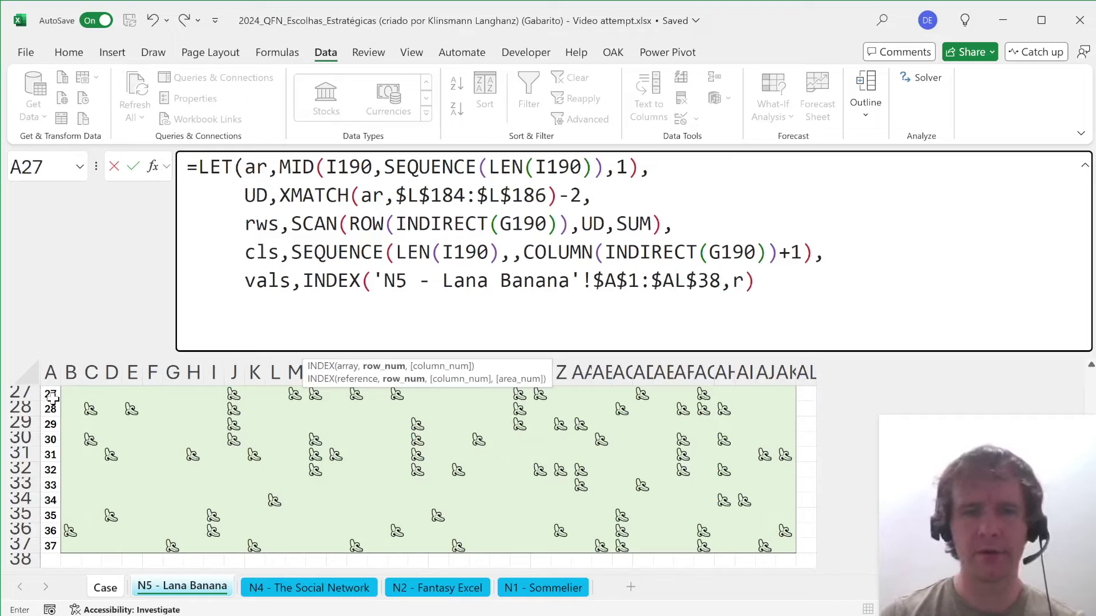
key("Right")
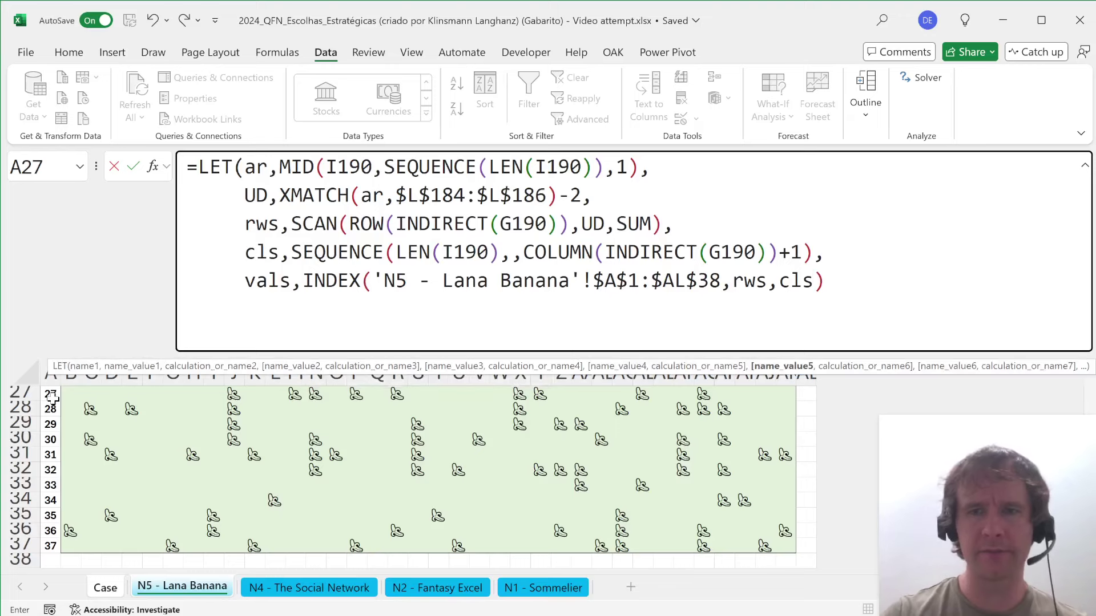
type(",vals")
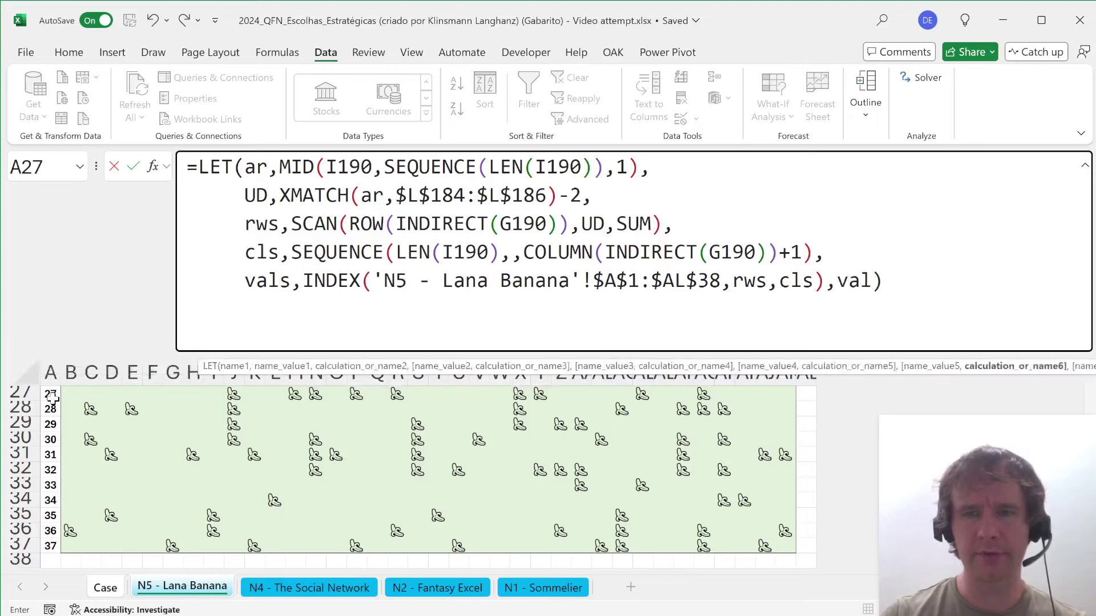
key("Return")
- Examine the values spilled down column M from M190 and the starting position in G190
key("Up")
key("Down")
key("Down")
key("Down")
key("Down")
key("Down")
key("Down")
key("Down")
key("Down")
key("Down")
key("Down")
key("Down")
key("Down")
key("Down")
key("Down")
key("Down")
key("Down")
key("Down")
key("Down")
key("Down")
key("Down")
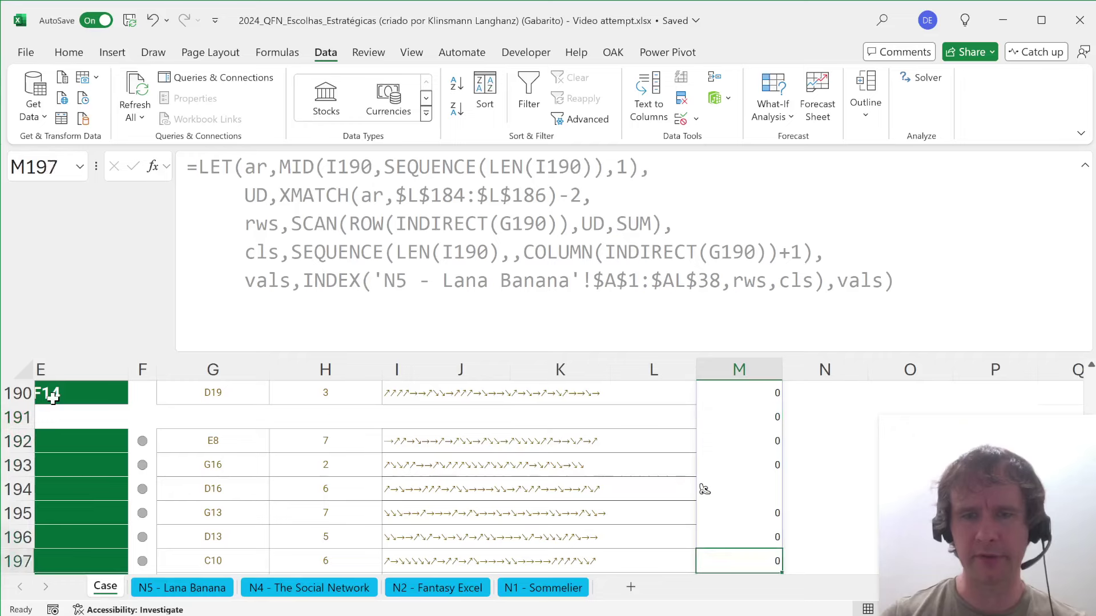
key("ctrl+Up")
key("Up")
key("Up")
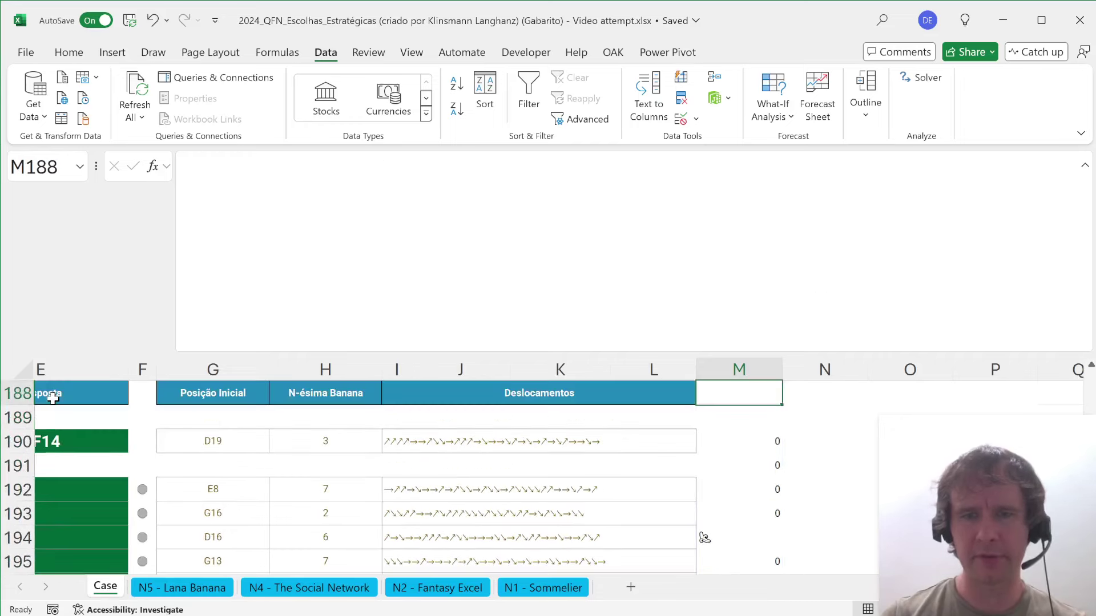
key("Down")
key("Down")
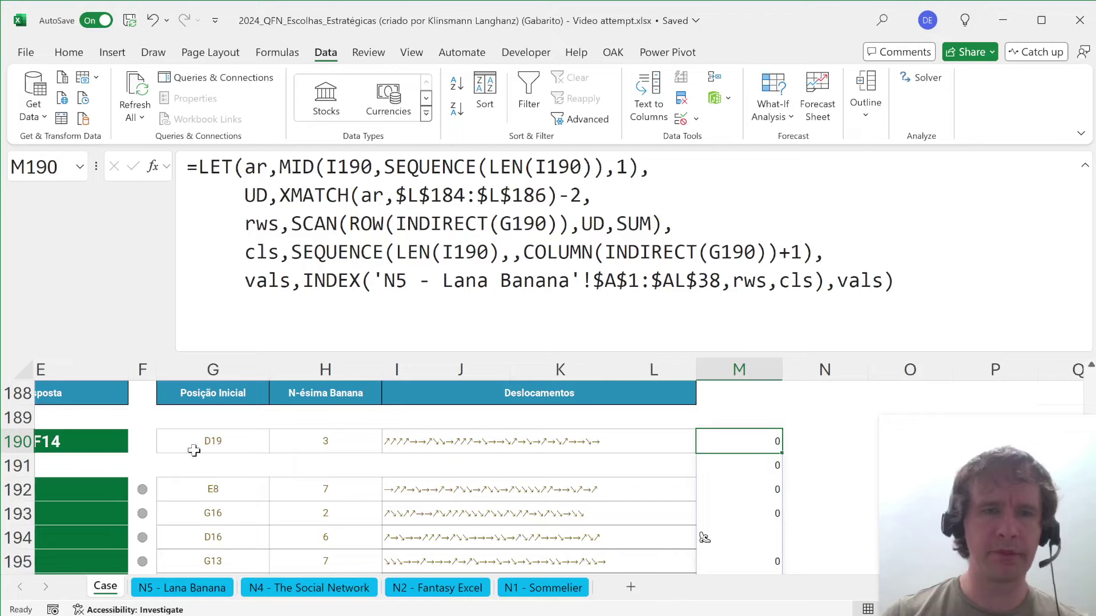
left_click(216, 441)
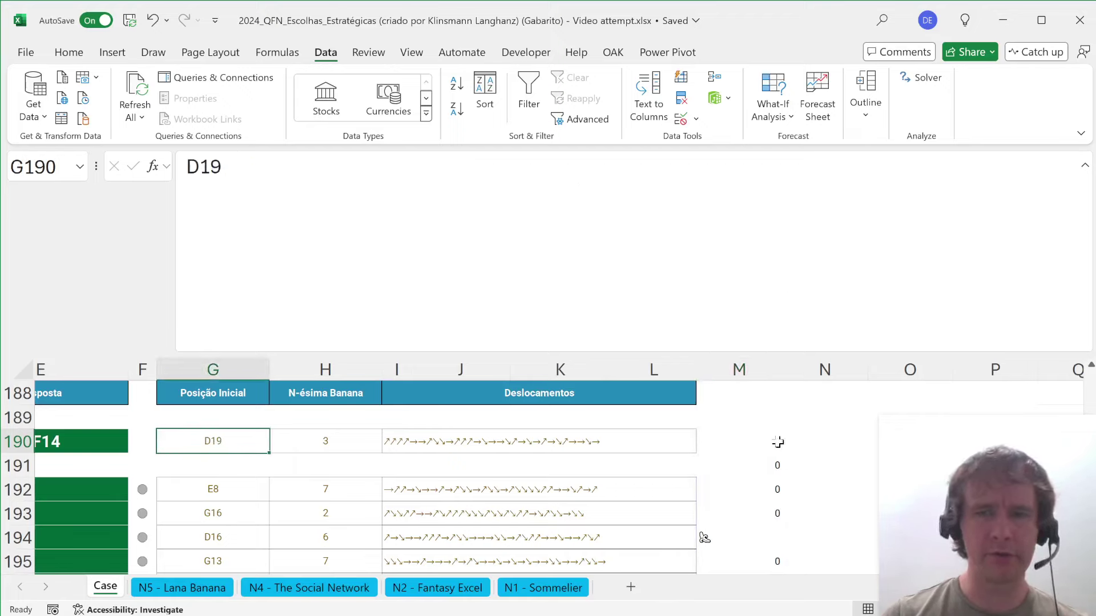
- Insert --( in front of the INDEX function in the vals line of M190's formula
left_click(749, 444)
key("F2")
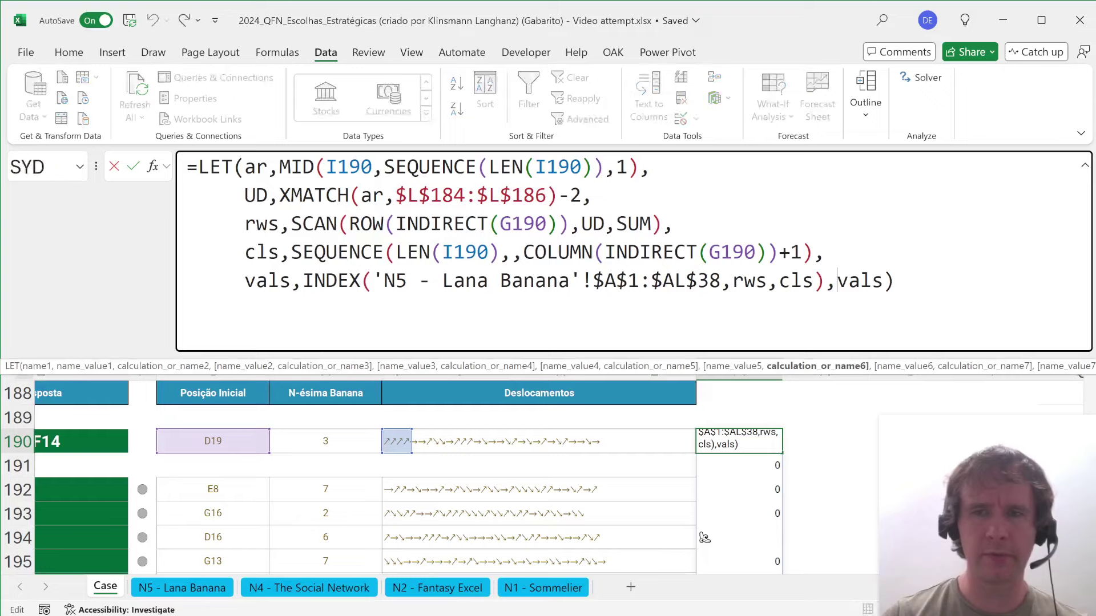
key("Left")
key("Left")
key("Left")
key("Left")
key("Left")
key("Left")
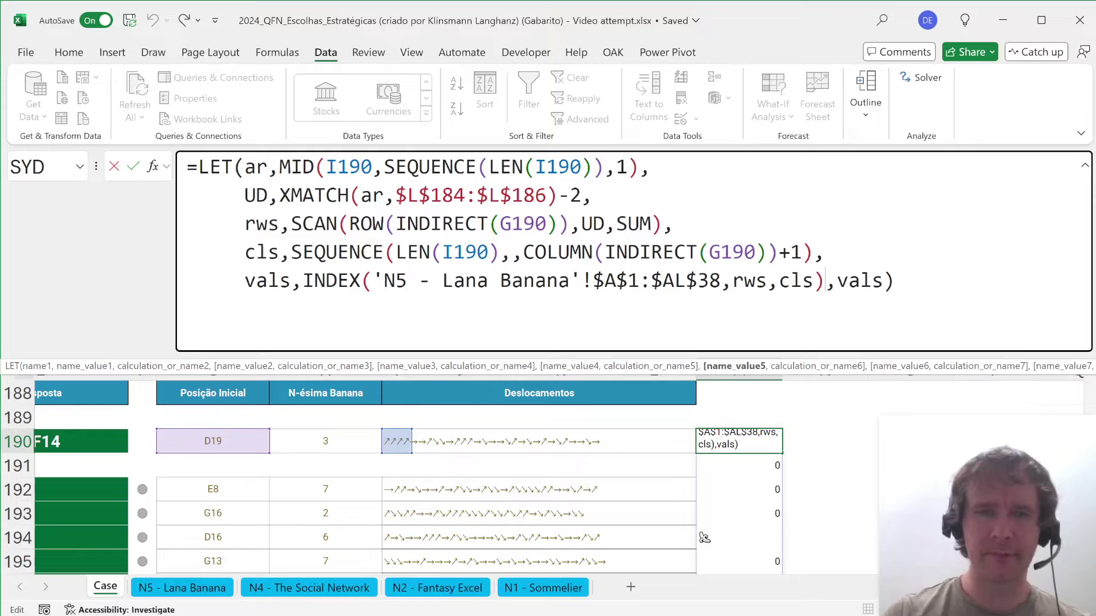
key("Home")
key("ctrl+Right")
type("--(")
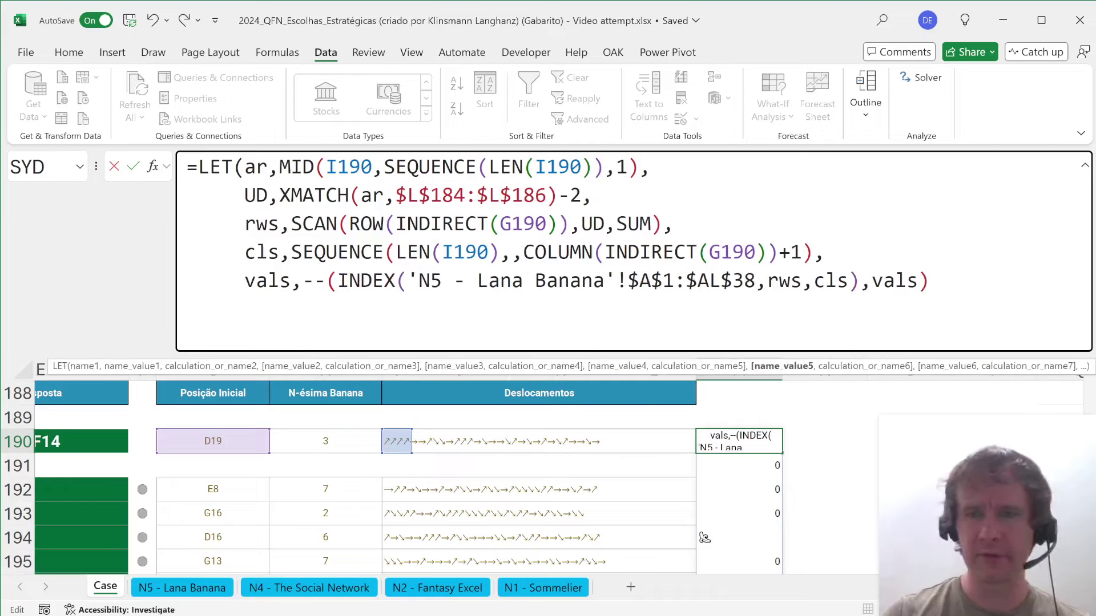
- Add <>"" and a closing parenthesis after the INDEX call in vals, and commit the formula
key("End")
key("Left")
key("Left")
key("Left")
key("Left")
key("Left")
key("Left")
type("<>\"\"")
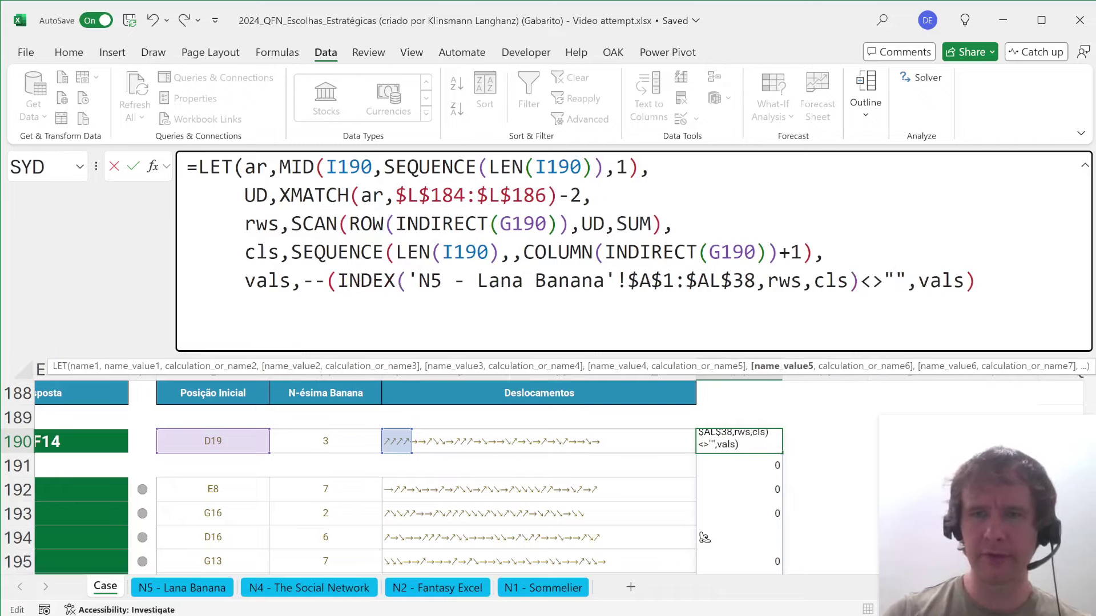
type("),")
key("Return")
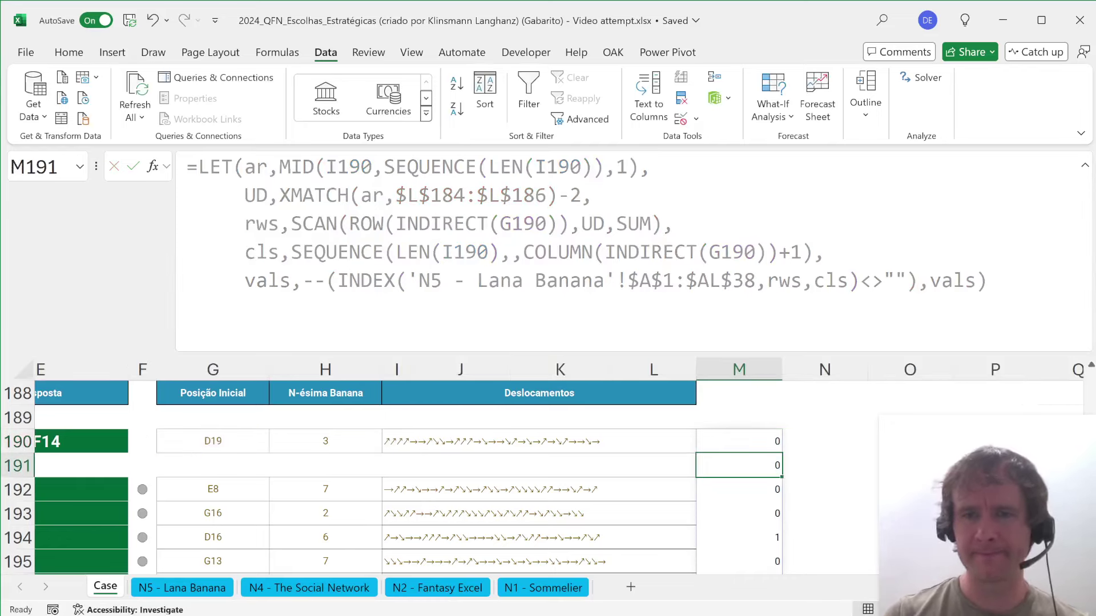
- Examine the banana flags spilled down column M from M190
key("Down")
key("Down")
key("Down")
key("Down")
key("Down")
key("ctrl+Down")
key("ctrl+Up")
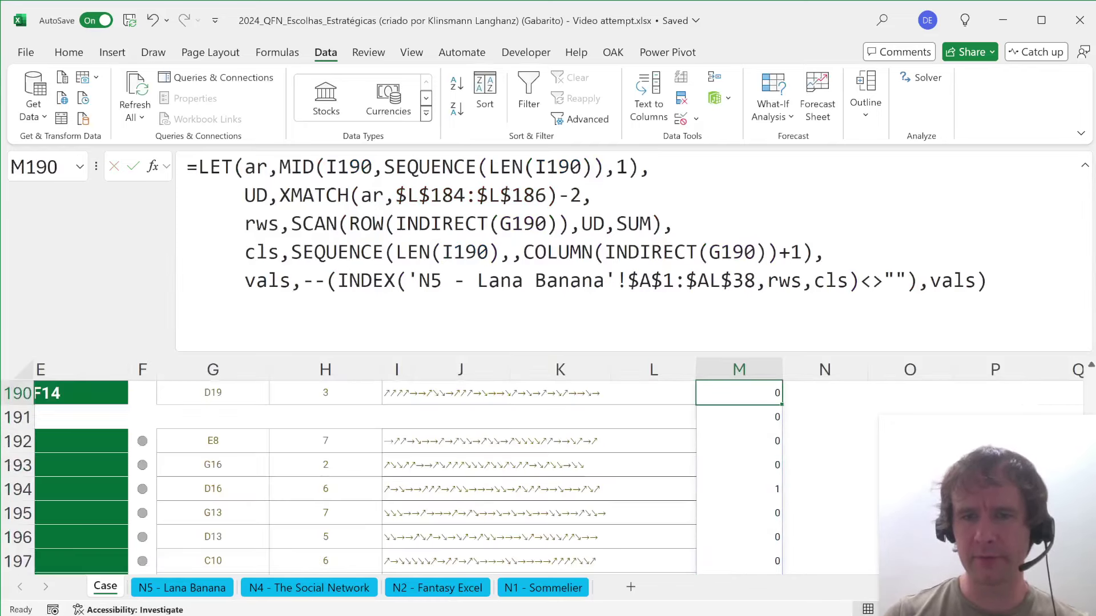
- Put the final vals of M190's formula on a separate line and introduce a variable named numBan before it
key("F2")
key("Left")
key("Left")
key("Left")
key("Left")
key("Left")
key("alt+Return")
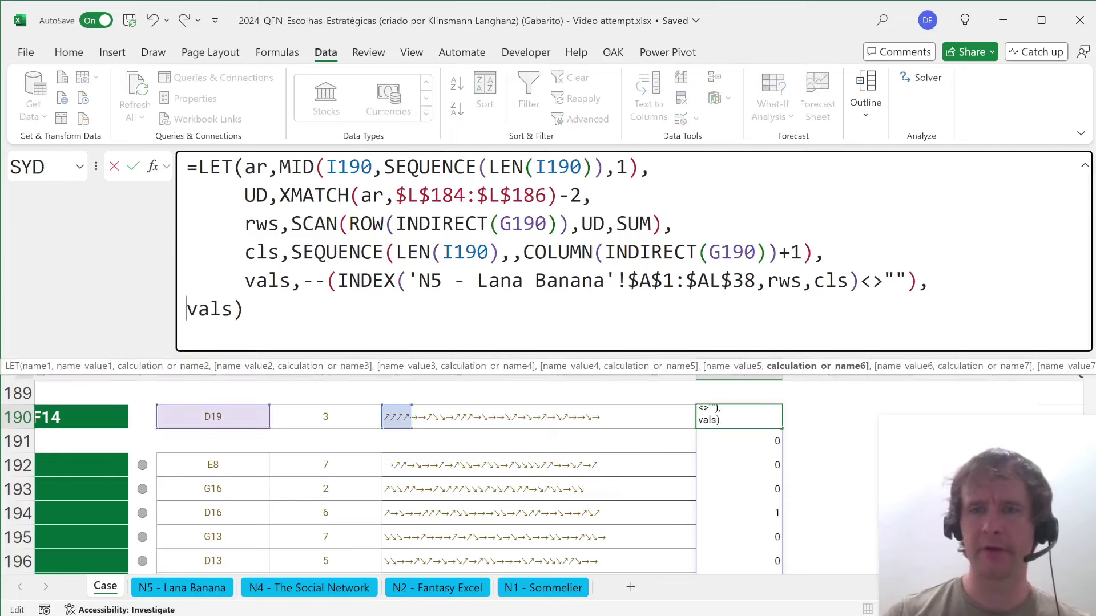
type("numBan")
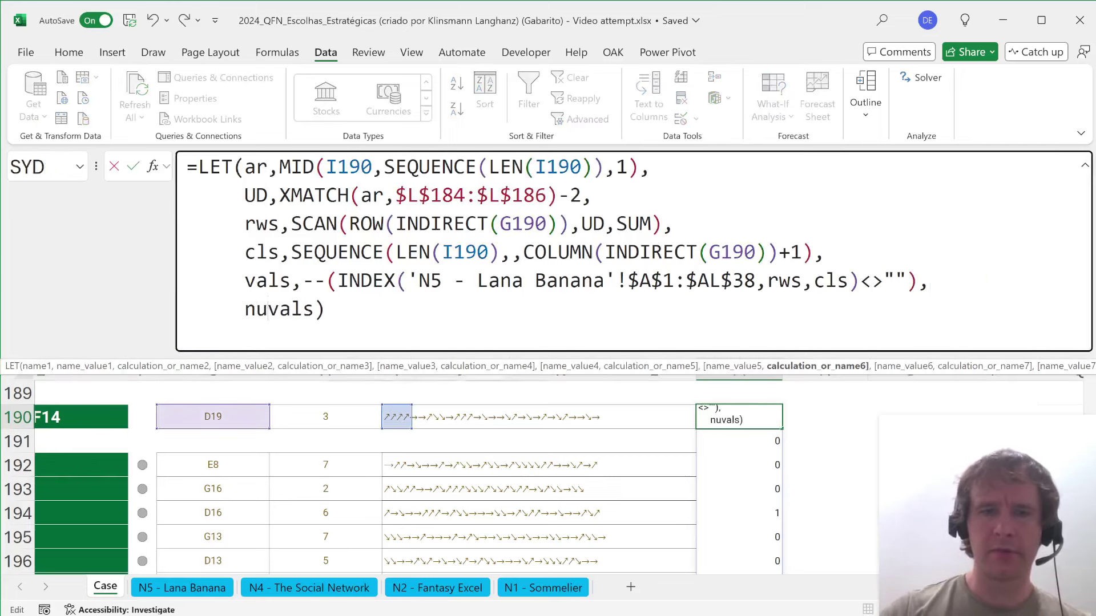
type(",")
- Replace the final vals after numBan with a SCAN function
key("ctrl+shift+Right")
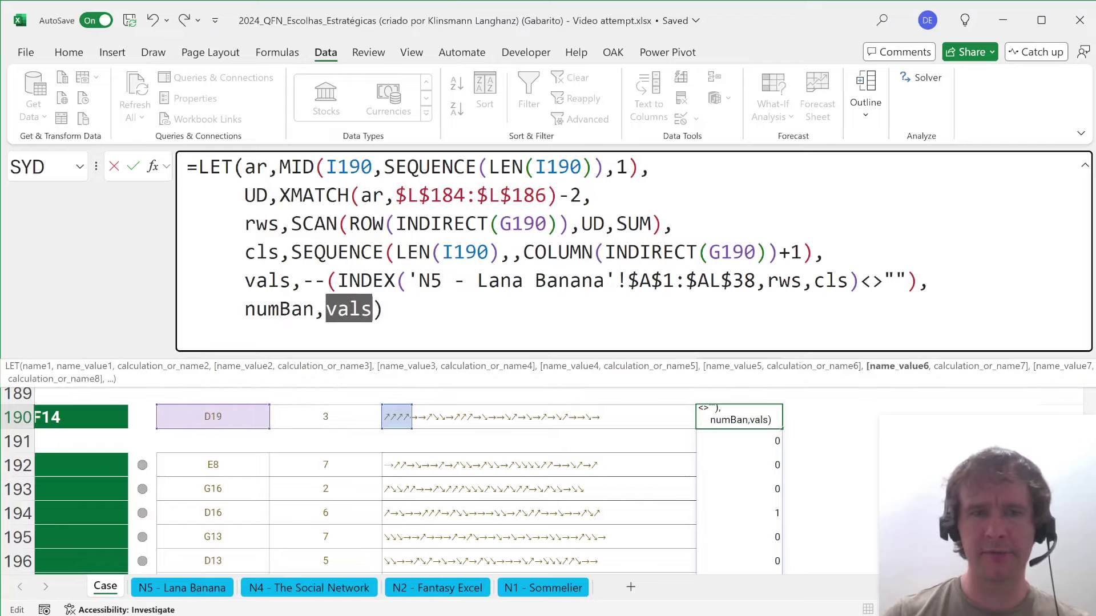
type("scn")
key("BackSpace")
type("an")
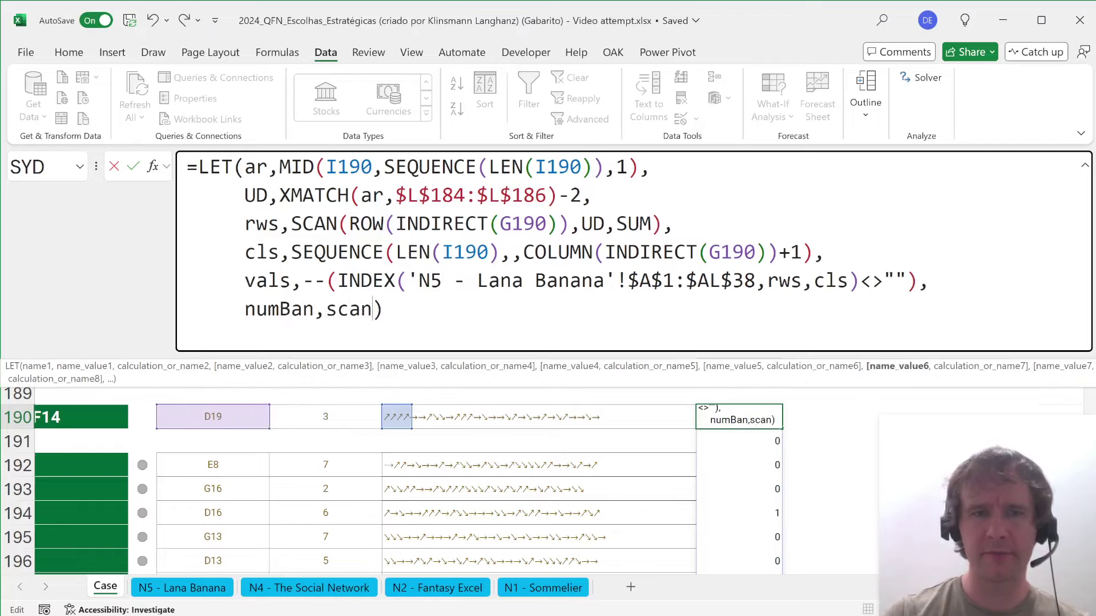
key("Tab")
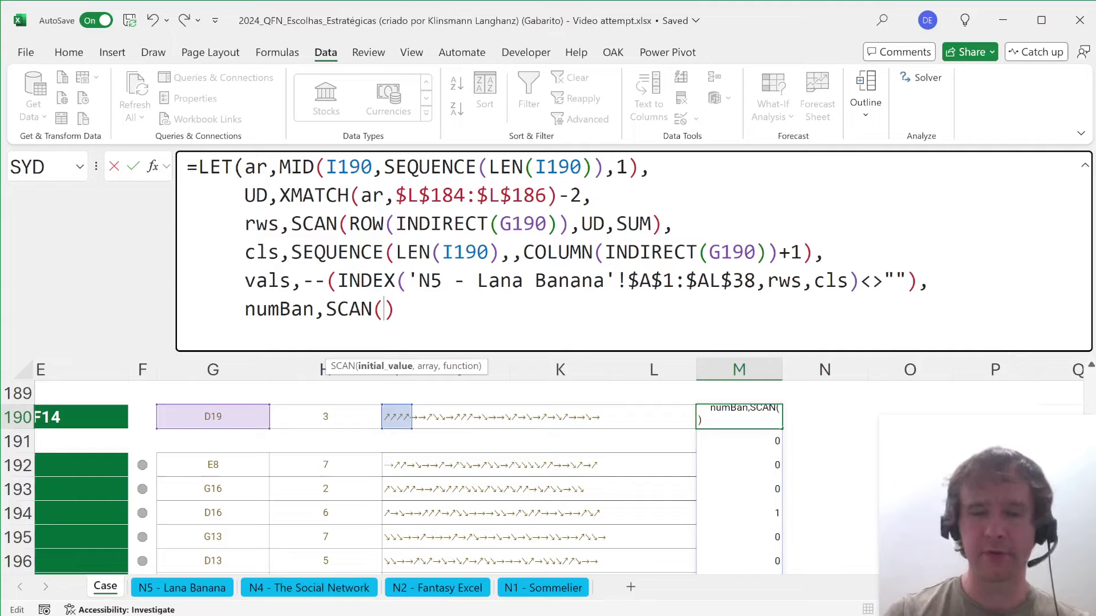
- Begin SCAN's initial value with 1*(INDIRECT("'N5 - Lana Banana'!"
type("1*")
type("(ind")
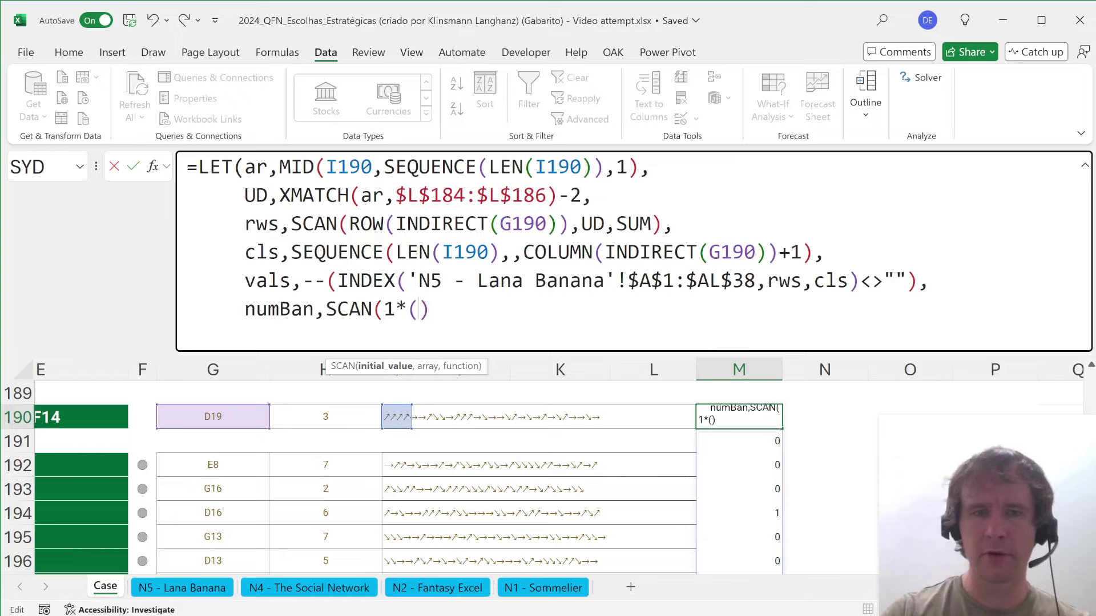
key("Down")
key("Tab")
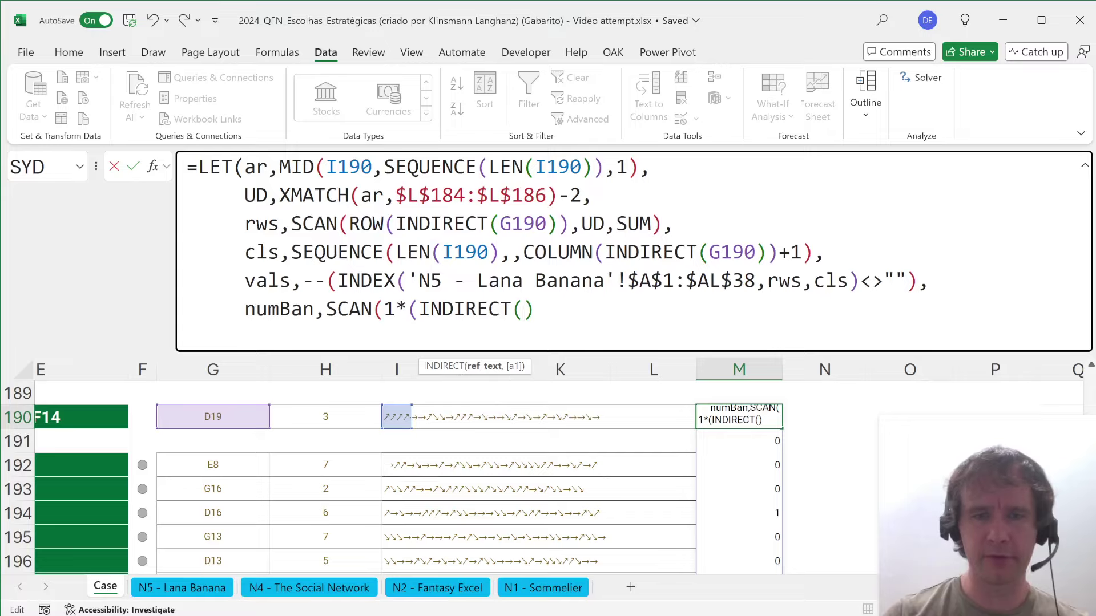
type("\"")
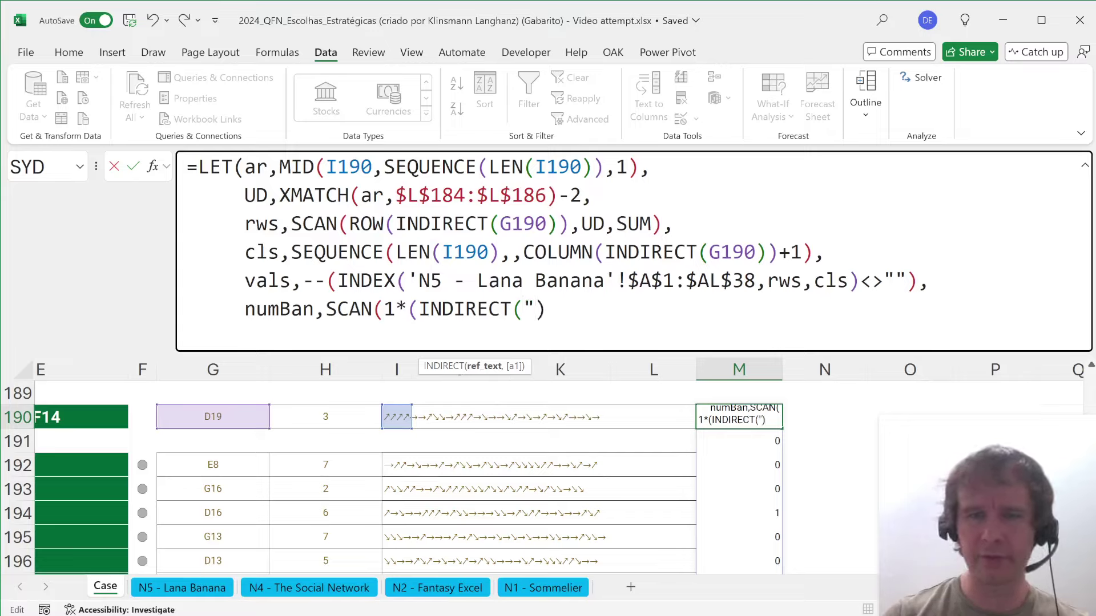
type("'")
type("N5 - Lana")
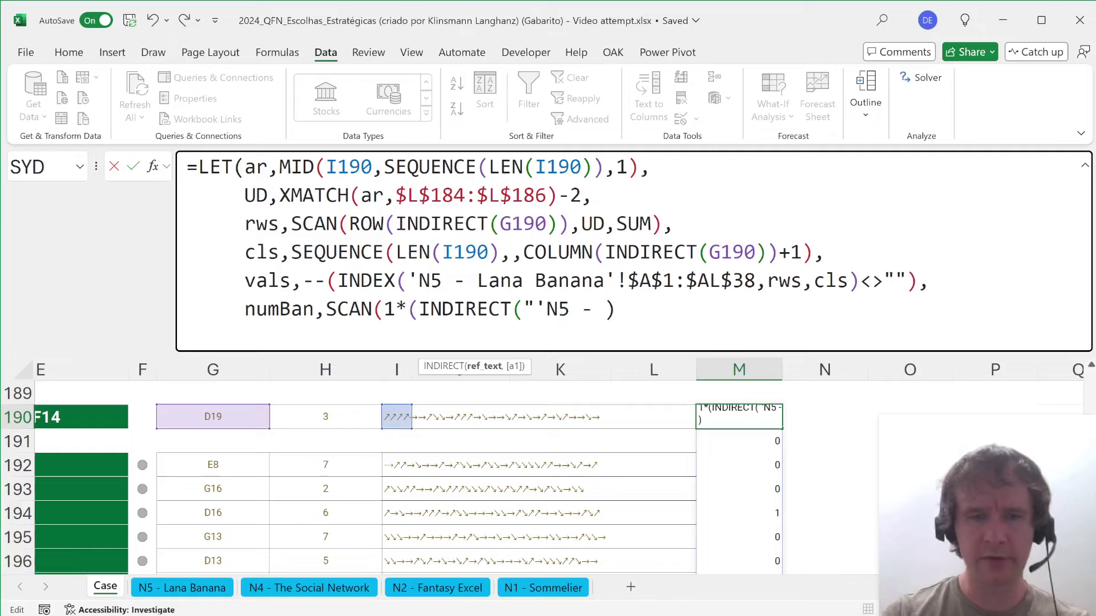
type(" Banana")
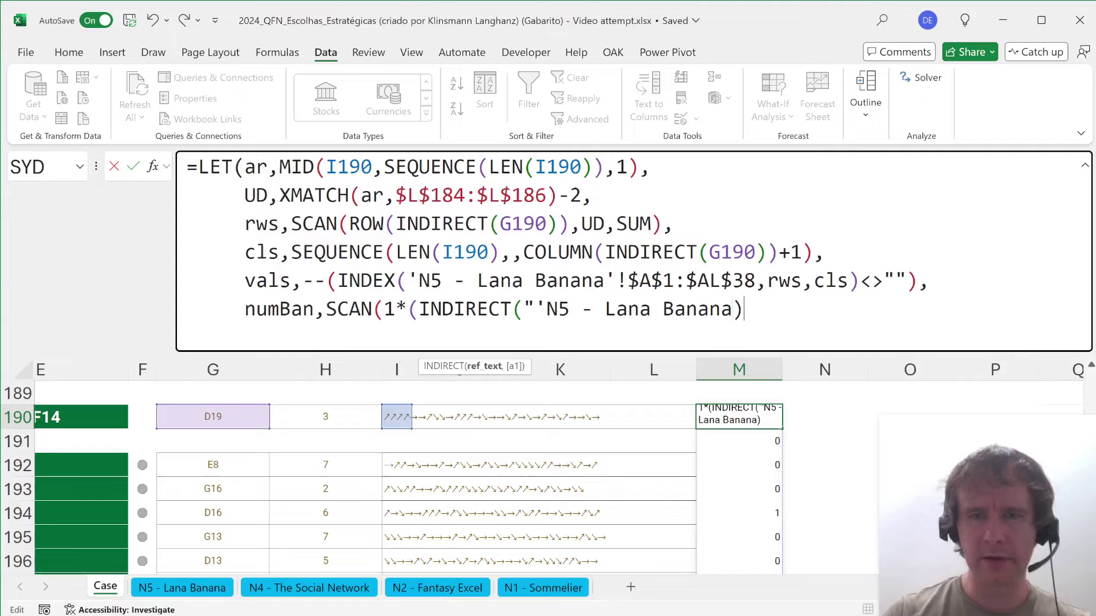
type("'!\"")
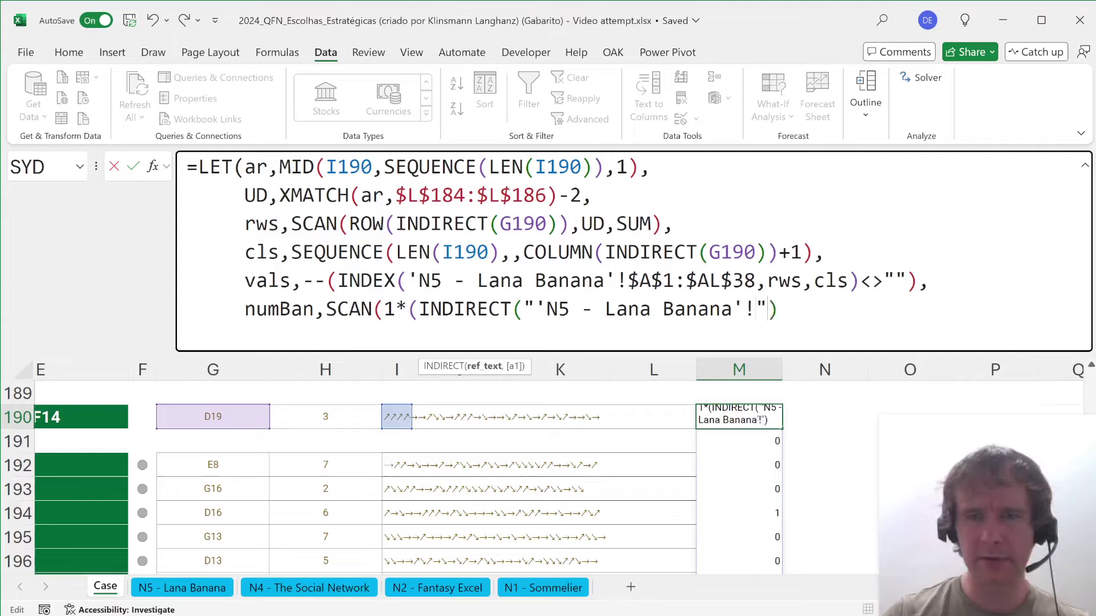
- Append &G190 to the INDIRECT reference text, close INDIRECT, and test its result with <>""
type("&")
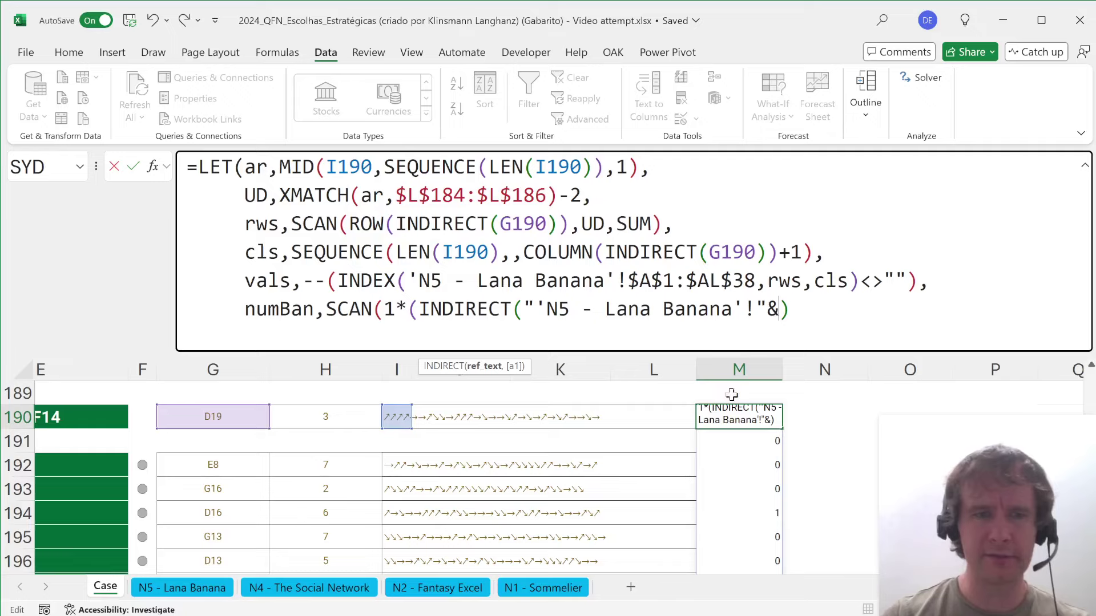
left_click(207, 420)
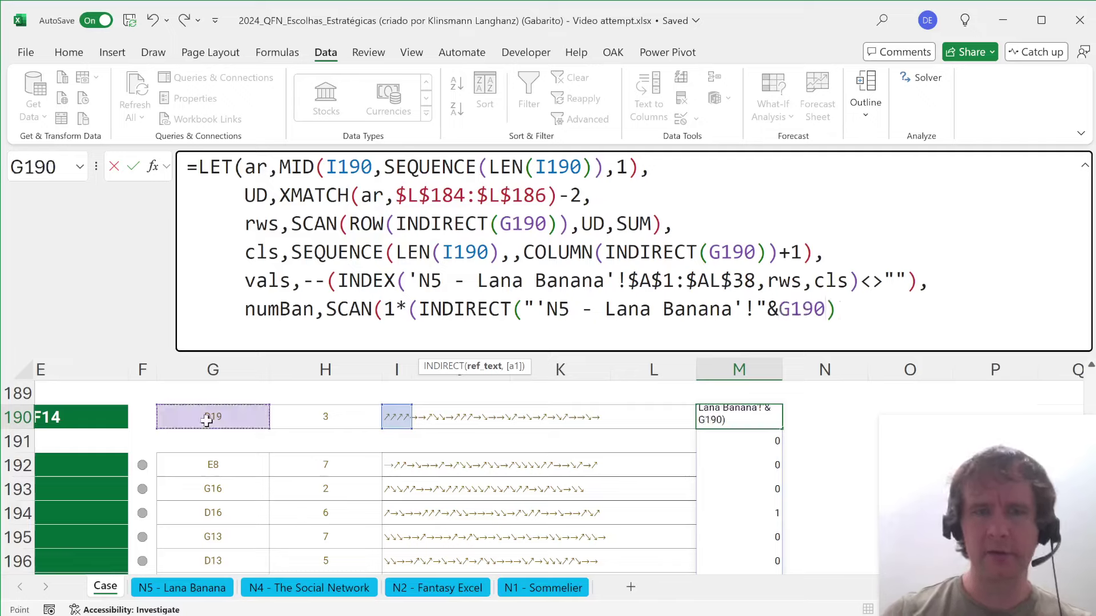
type(")")
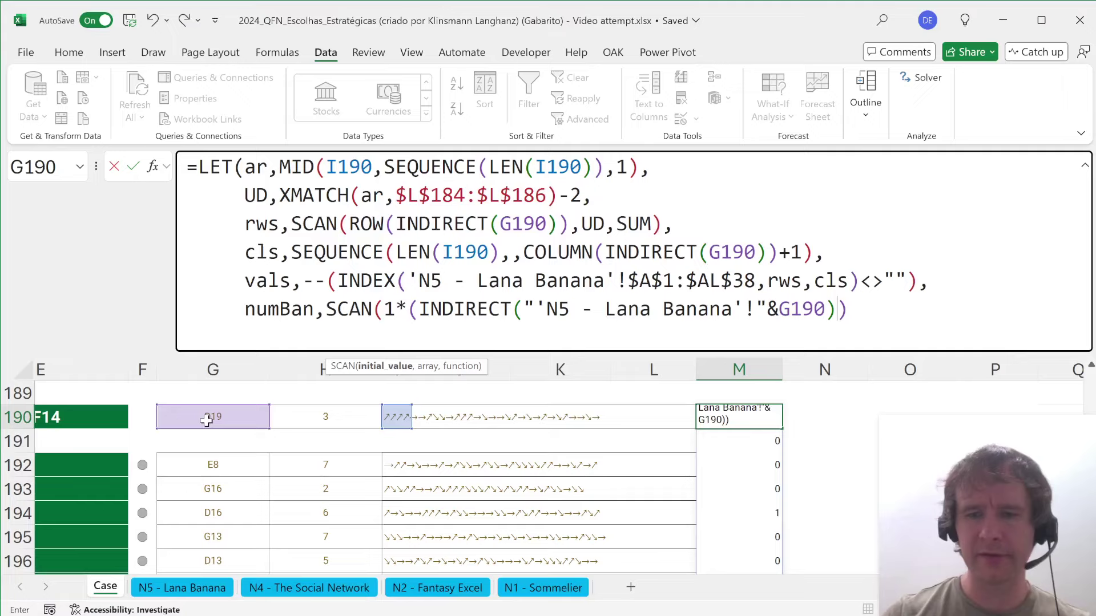
type("<>\"\"")
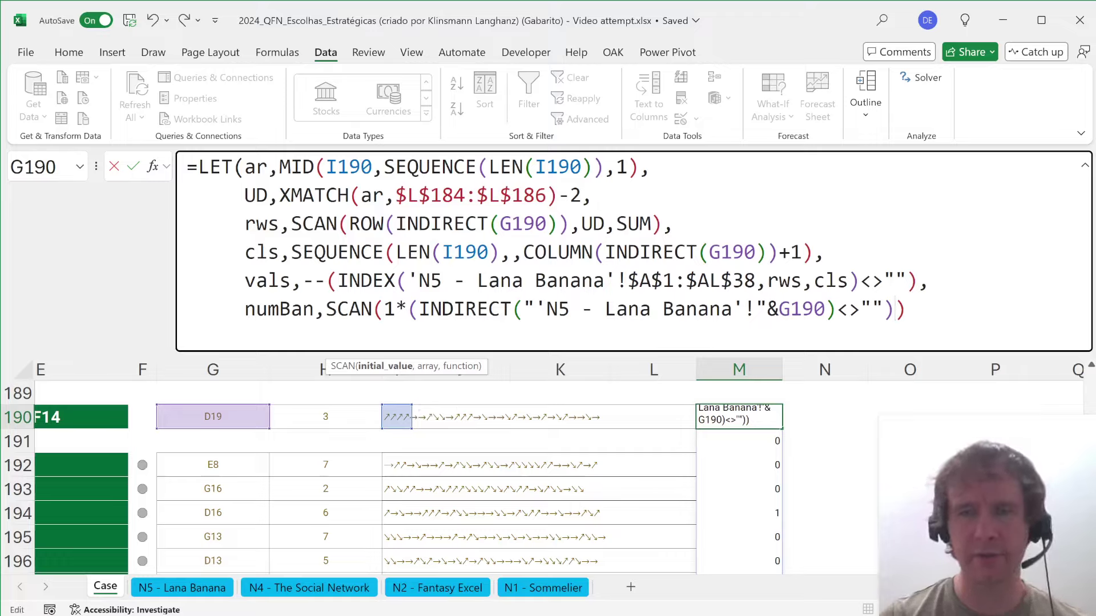
- Complete numBan's SCAN in M190 with vals as array and SUM as function, and return numBan as the LET result
left_click(861, 308)
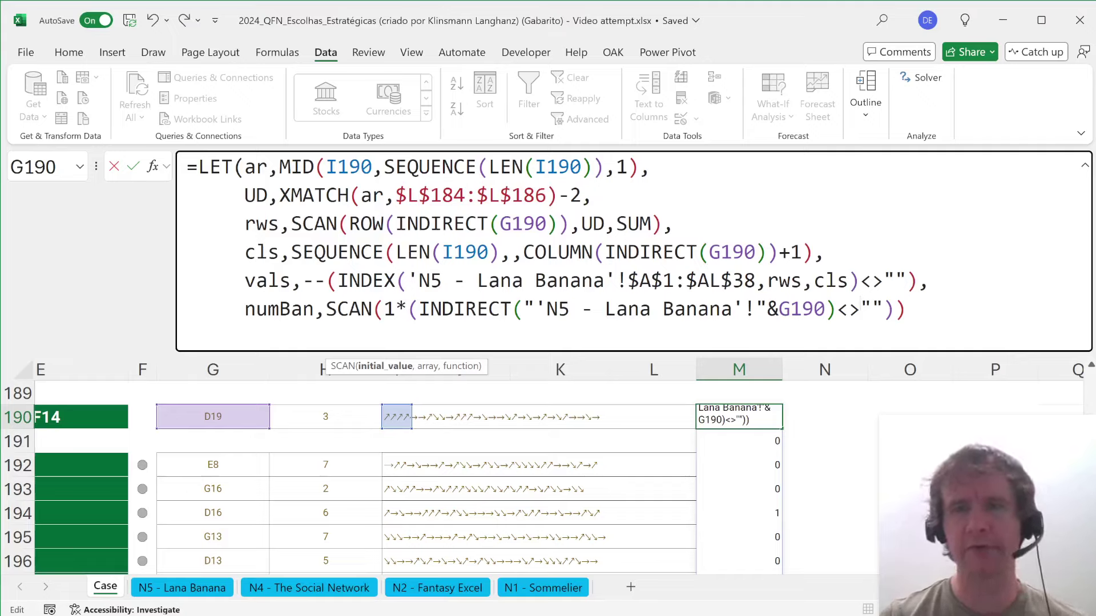
type(",")
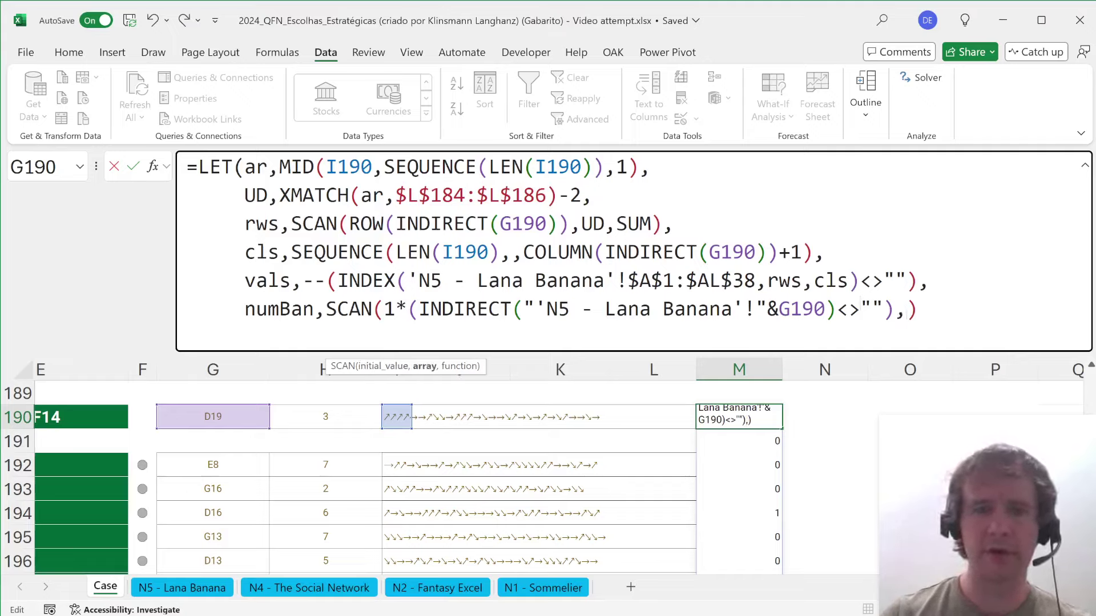
type("vals,sum")
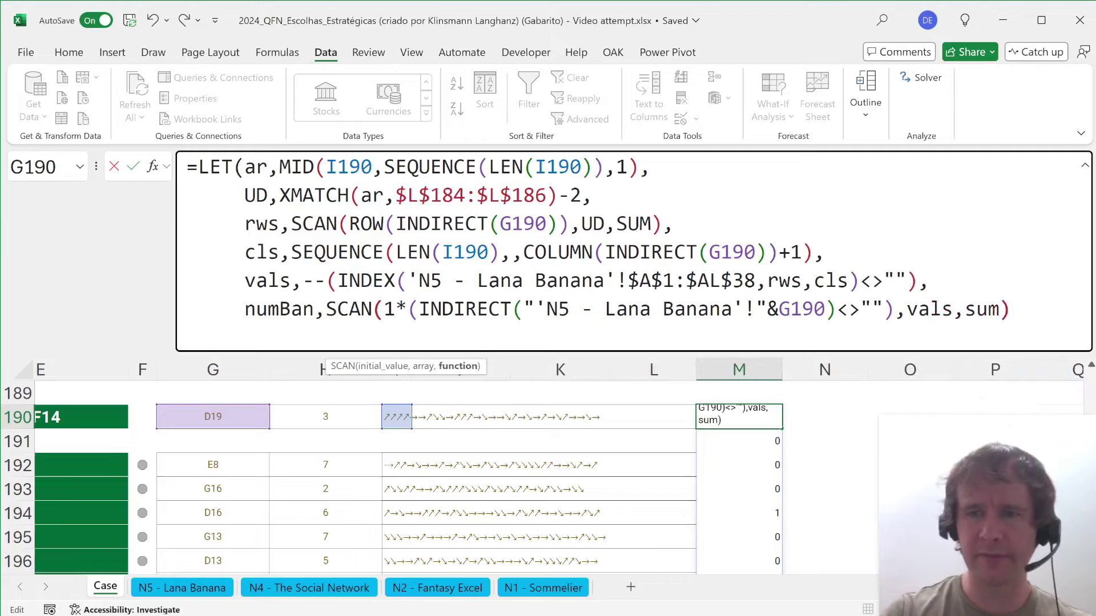
type("),")
key("alt+Return")
type("n")
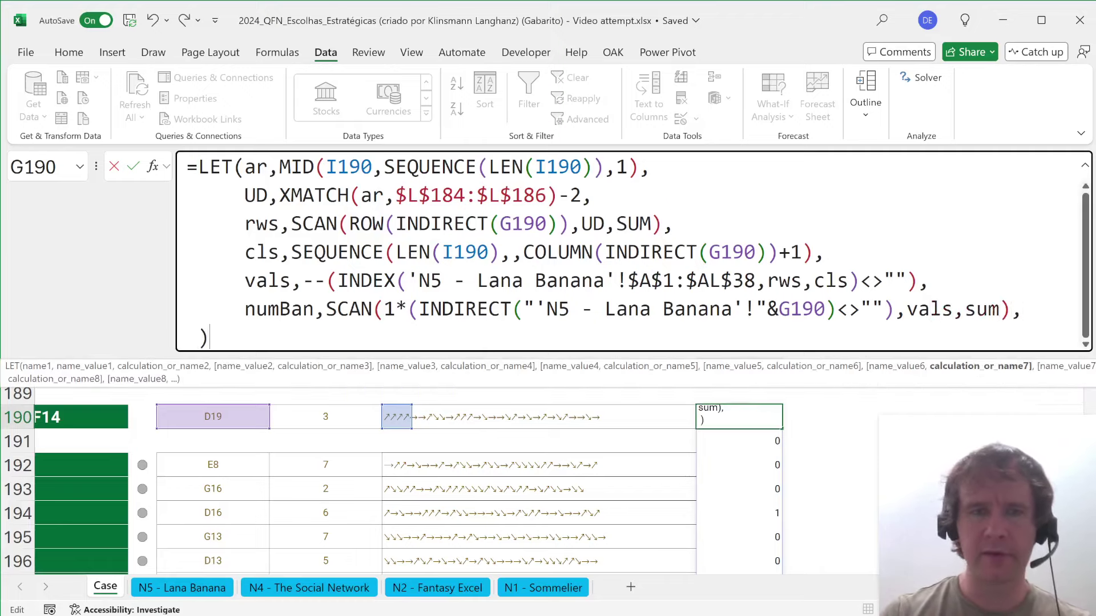
type("umBan")
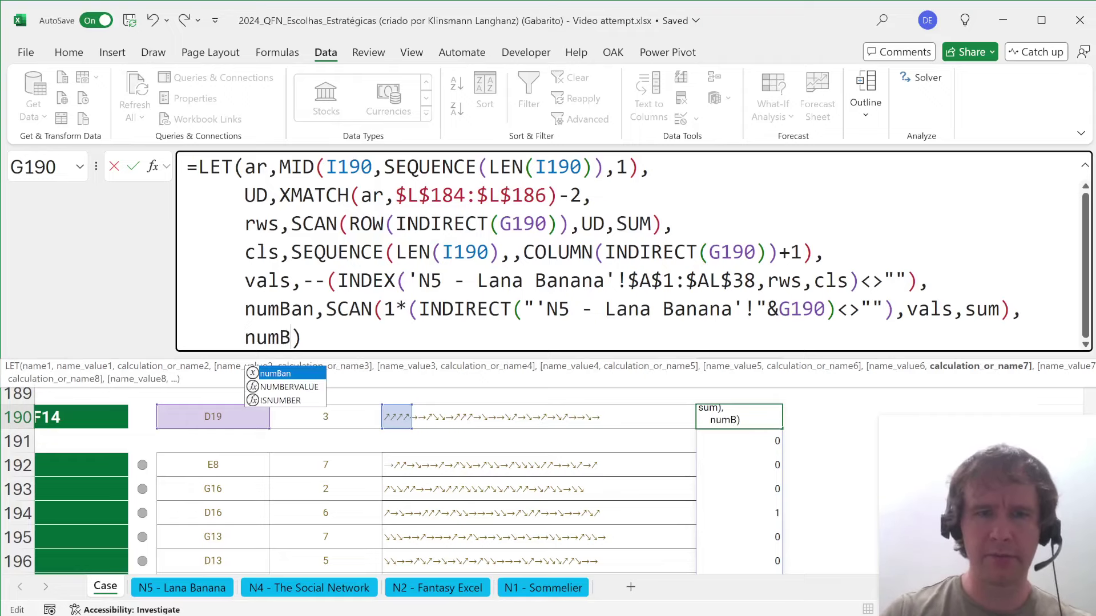
key("Return")
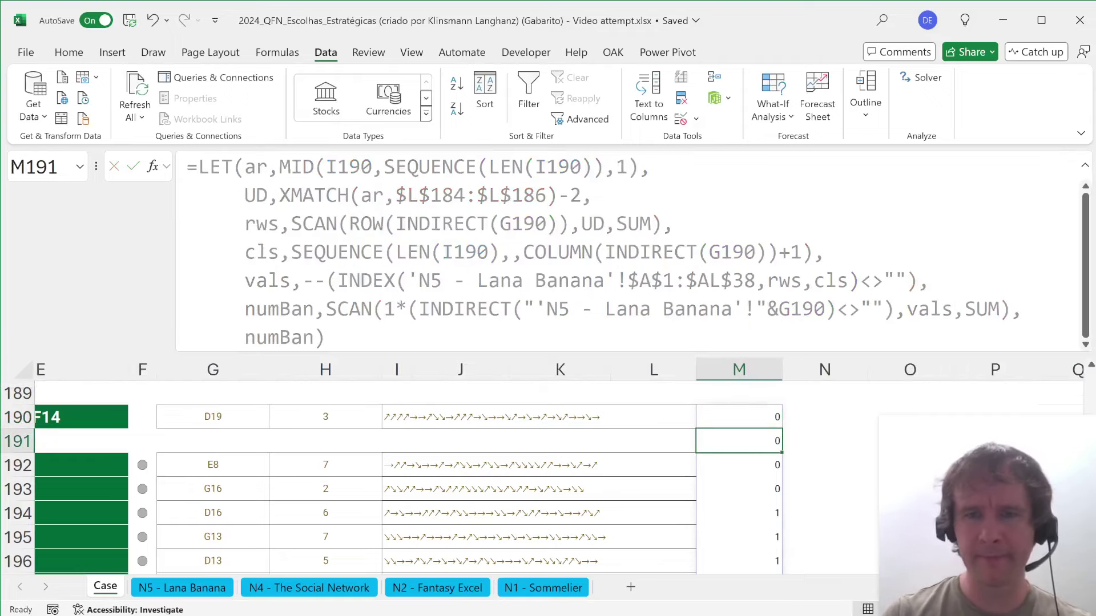
- Look through the running banana counts spilled down column M from M190
key("Down")
key("Down")
key("Down")
key("Down")
key("Down")
key("Down")
key("Down")
key("Down")
key("Down")
key("Down")
key("Down")
key("Down")
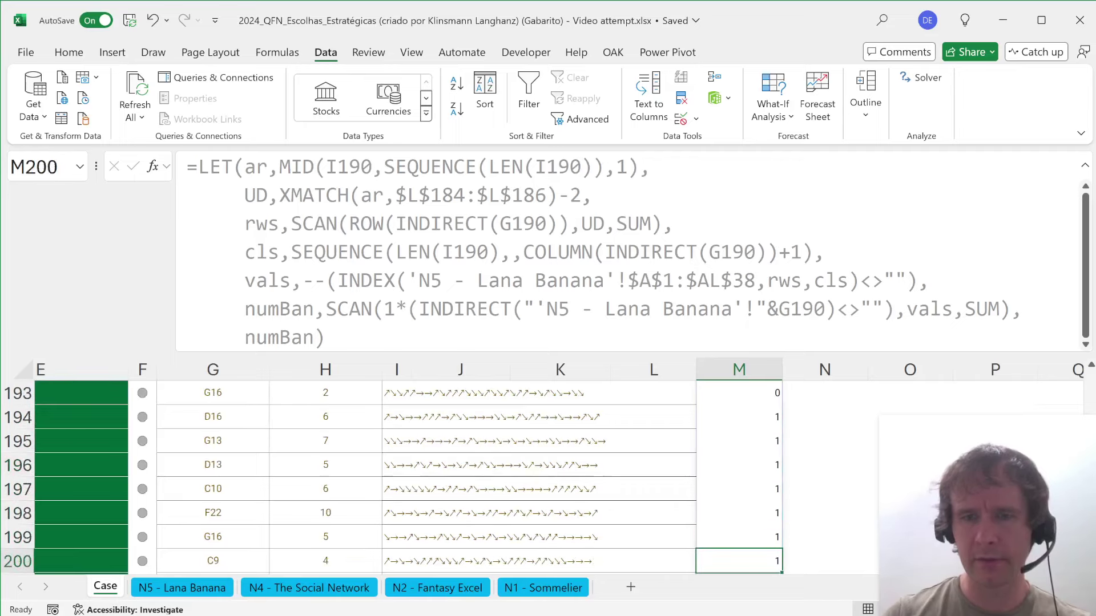
key("Down")
key("Down")
key("Down")
key("Down")
key("Down")
key("Down")
key("Down")
key("Down")
key("Down")
key("Down")
key("Down")
key("Down")
key("Down")
key("Down")
key("Down")
key("Down")
key("Down")
key("Down")
key("Down")
key("Down")
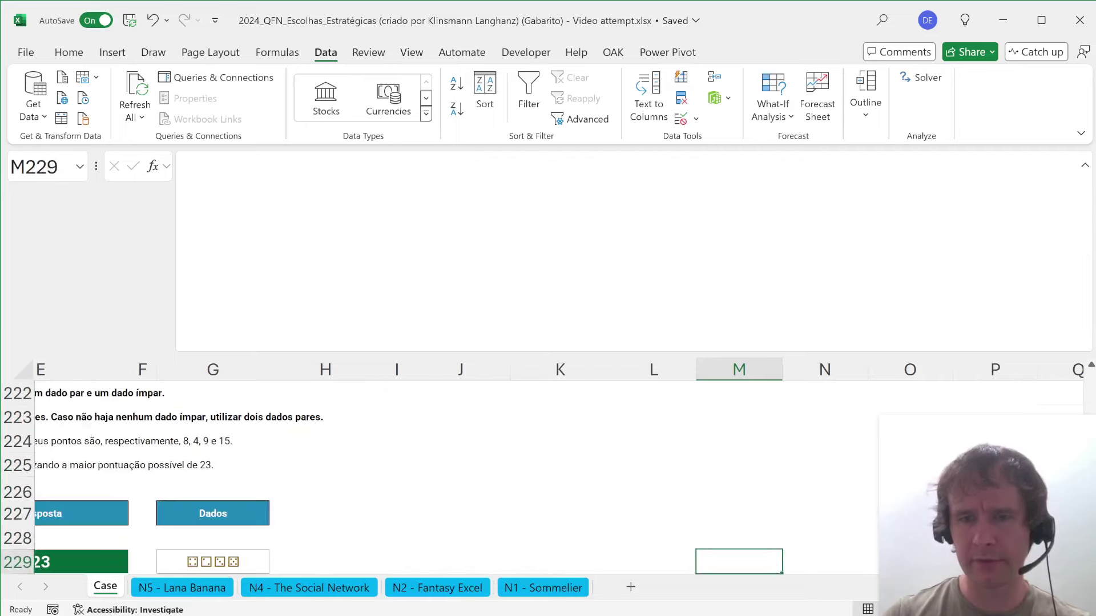
key("ctrl+Up")
key("ctrl+Up")
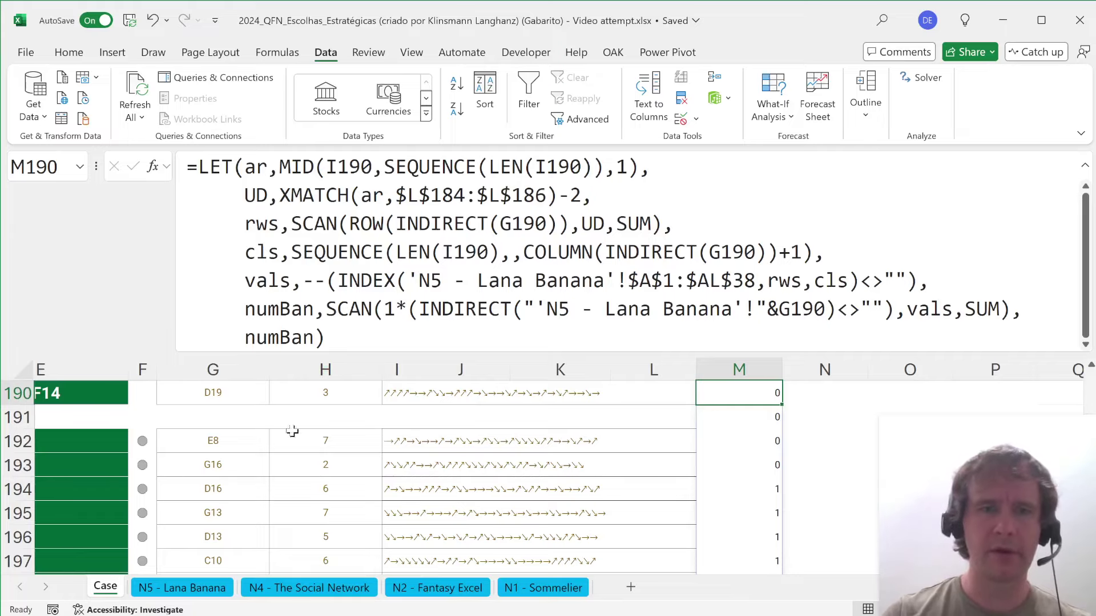
scroll(295, 436, "up", 1)
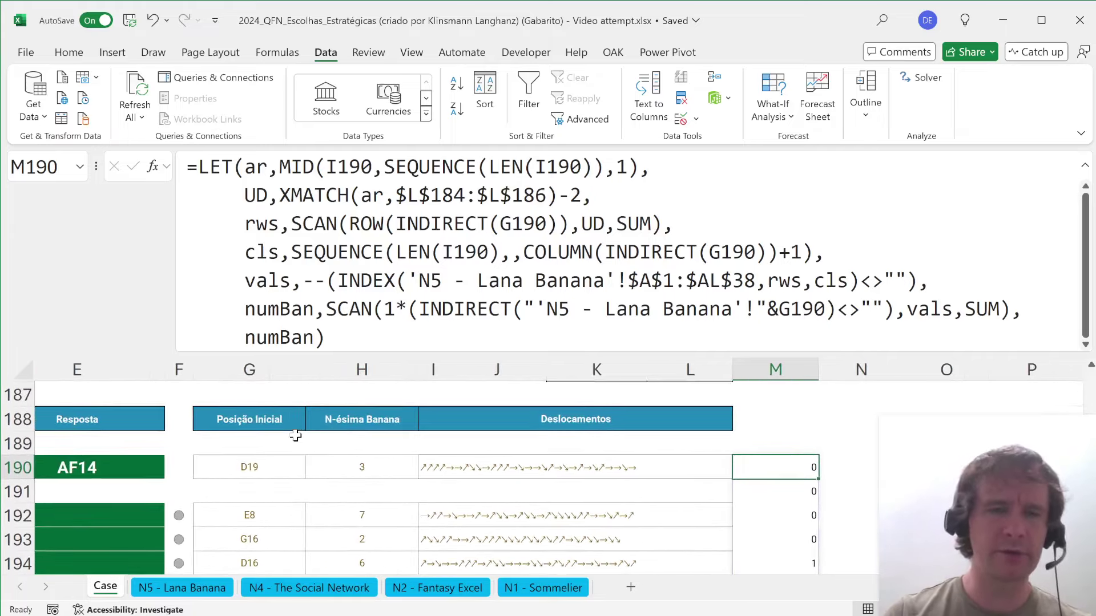
left_click(245, 337)
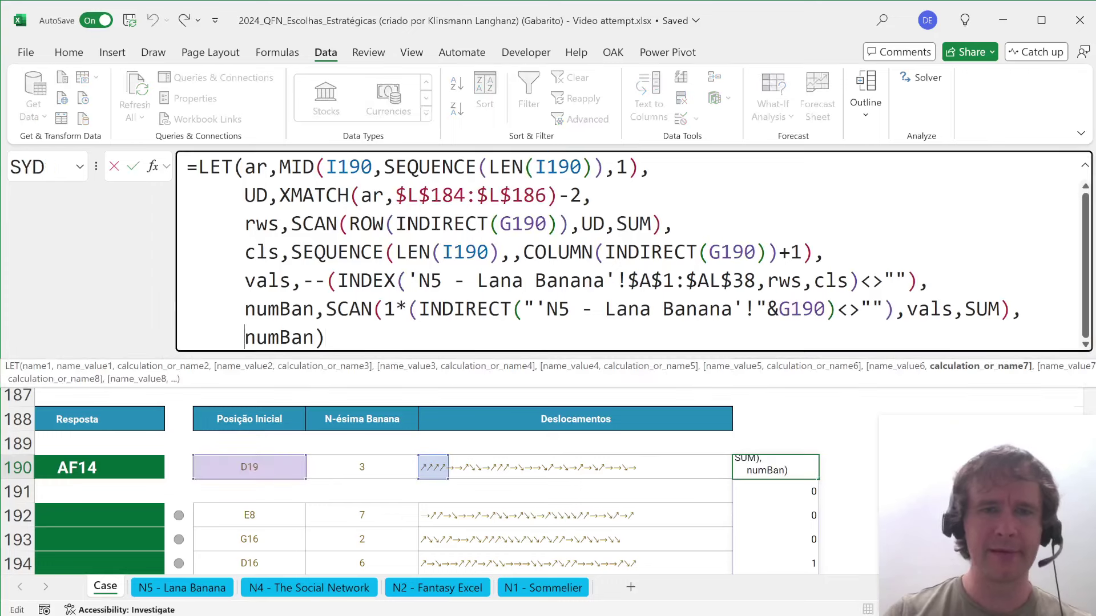
type("xl")
key("Tab")
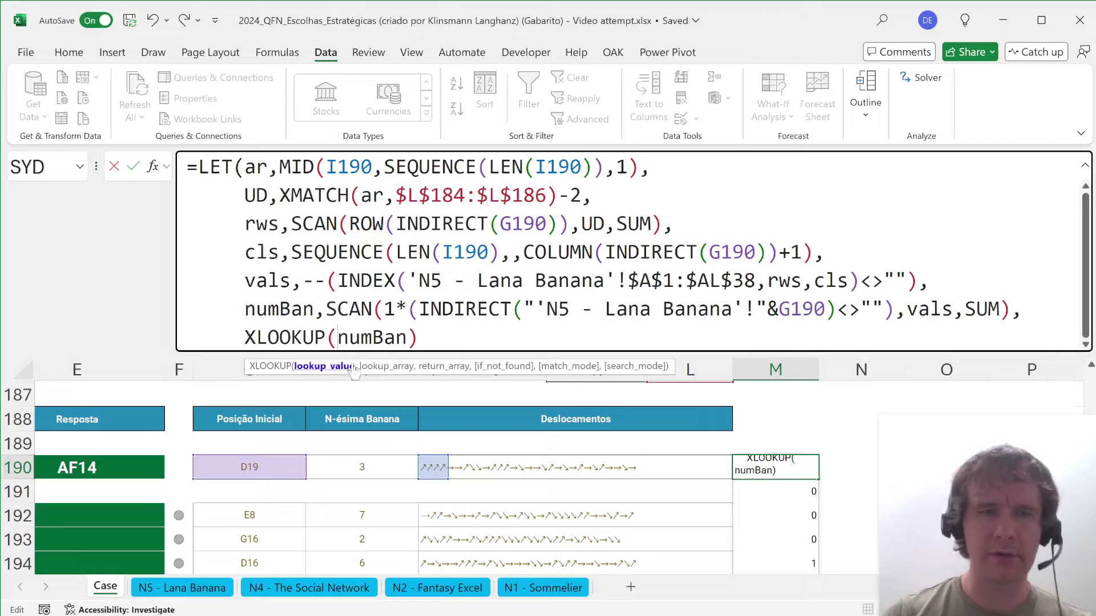
key("shift+Left")
key("shift+Left")
key("shift+Left")
key("shift+Left")
key("shift+Left")
key("shift+Left")
key("shift+Left")
key("shift+Left")
- Wrap the final numBan of M190's formula in XMATCH with H190 as the lookup value and enter the formula
type("xm")
key("Tab")
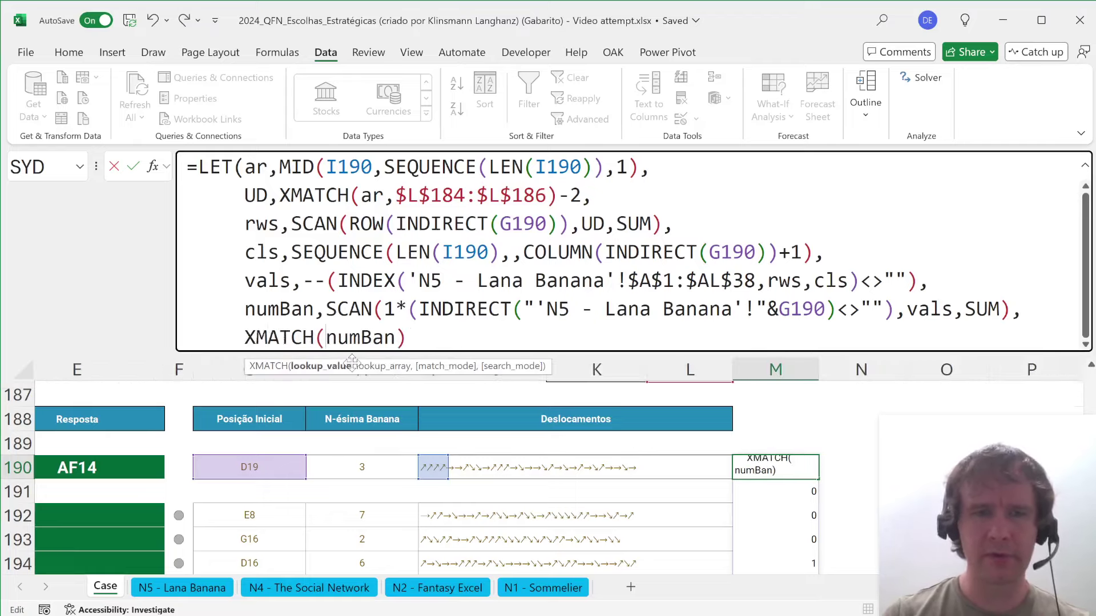
left_click(366, 473)
type(",1")
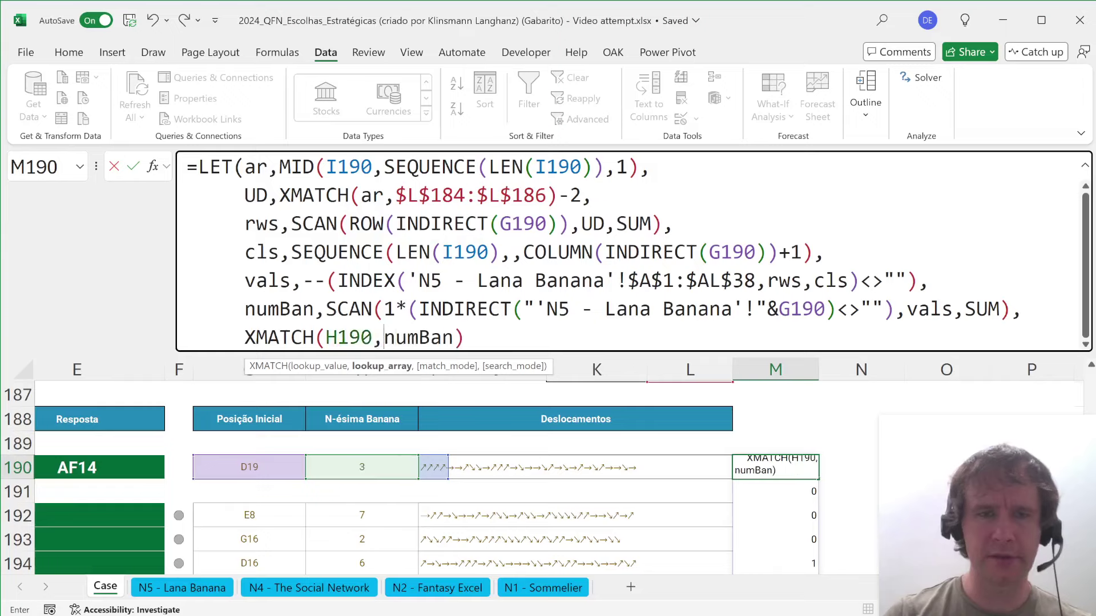
type(")")
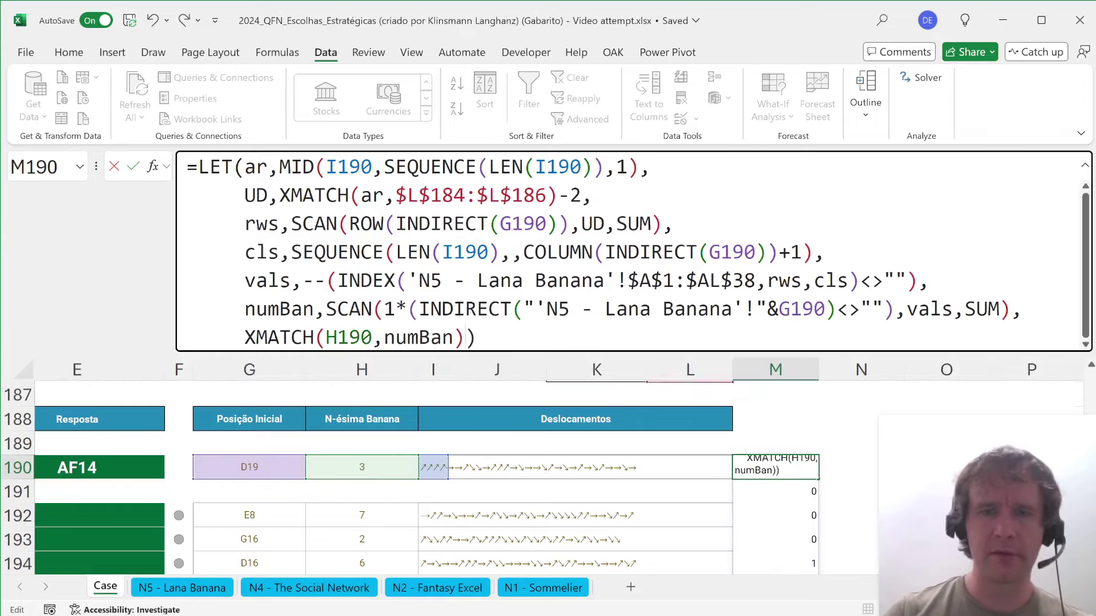
key("ctrl+Return")
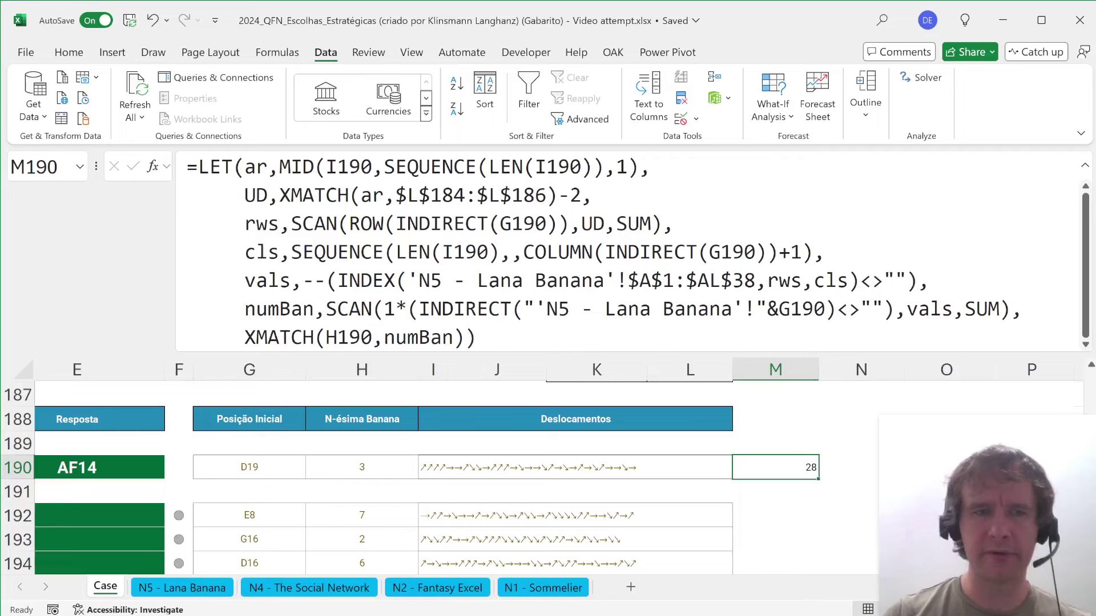
- Store the XMATCH result in a LET variable named turn and start a new line for the final calculation
left_click(245, 337)
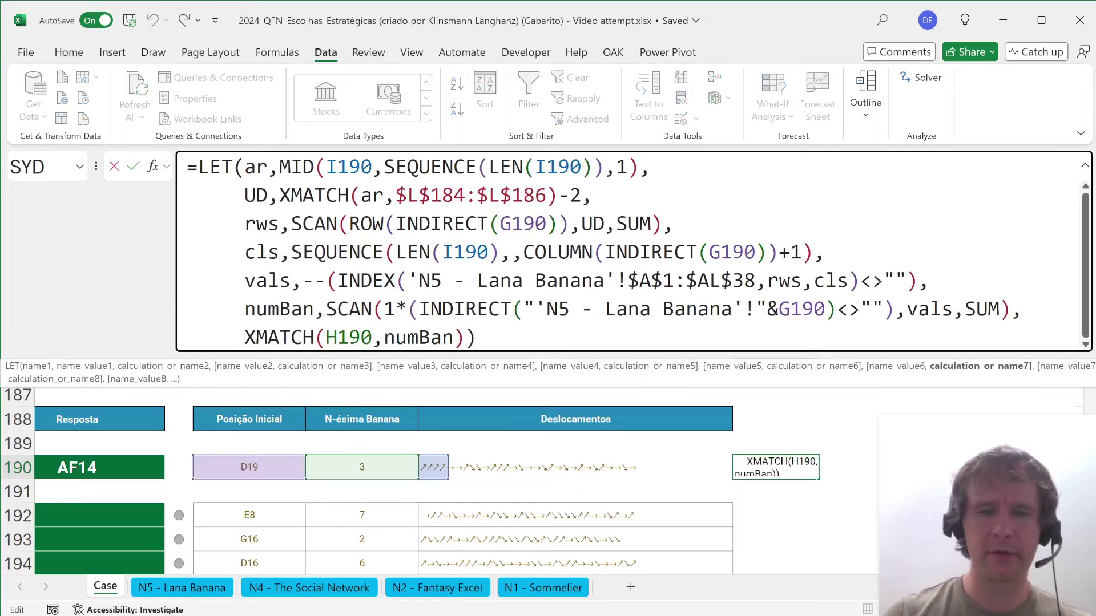
type("turn,")
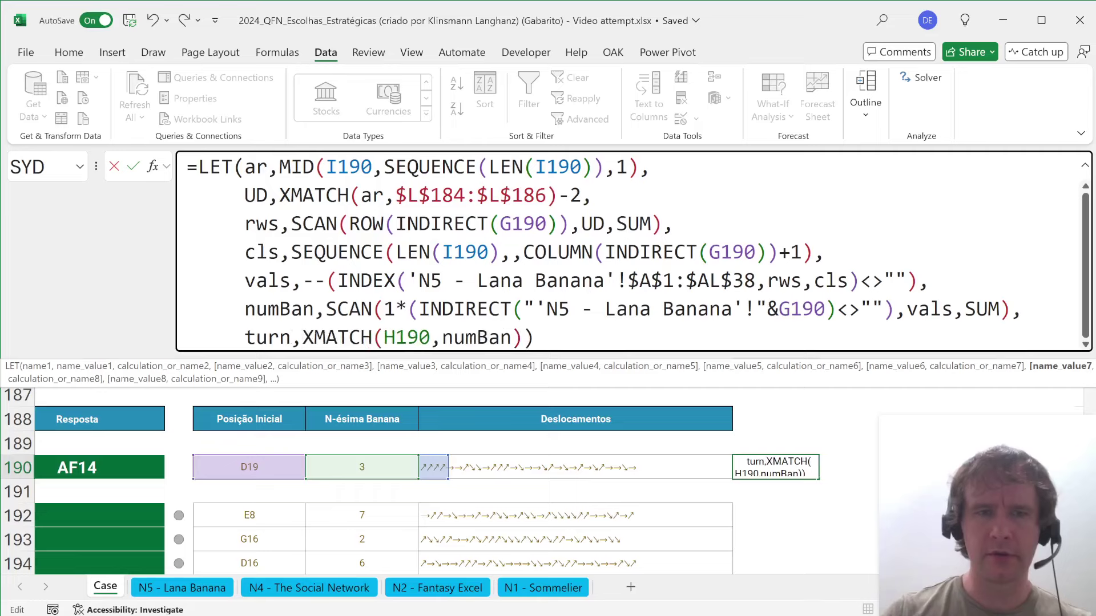
left_click(523, 337)
type(",")
key("alt+Return")
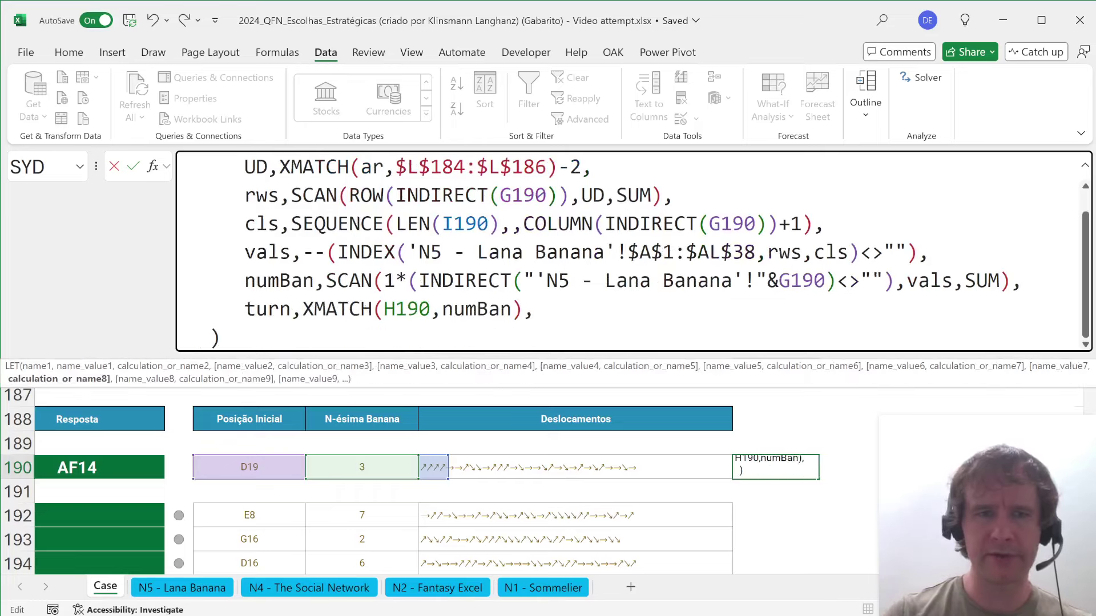
- Begin the final calculation with ADDRESS, using INDEX(rws,turn) as its row number
key("BackSpace")
type("add")
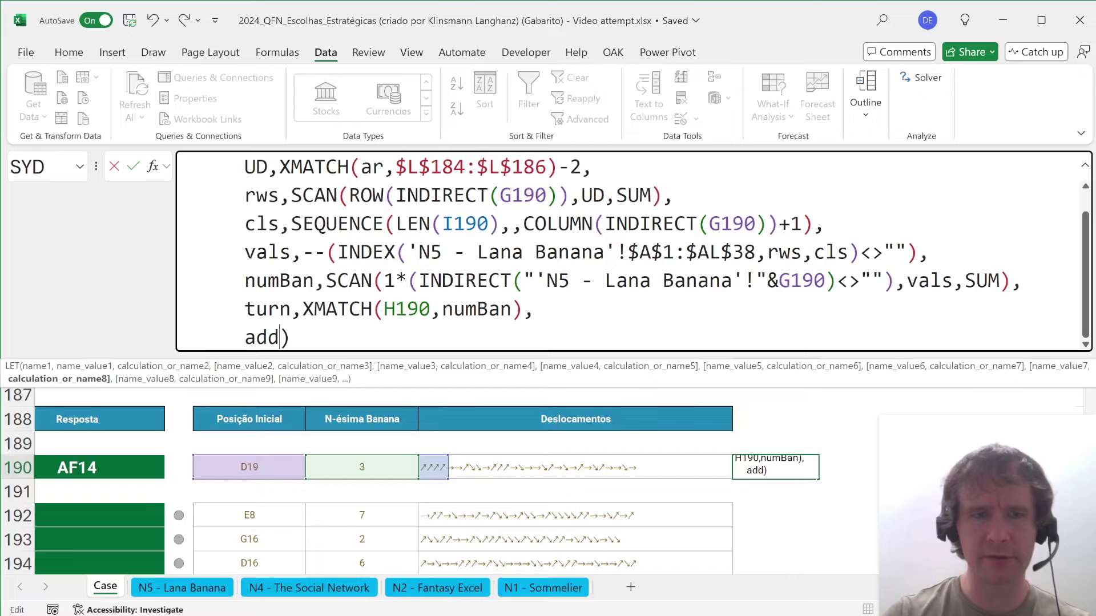
key("Tab")
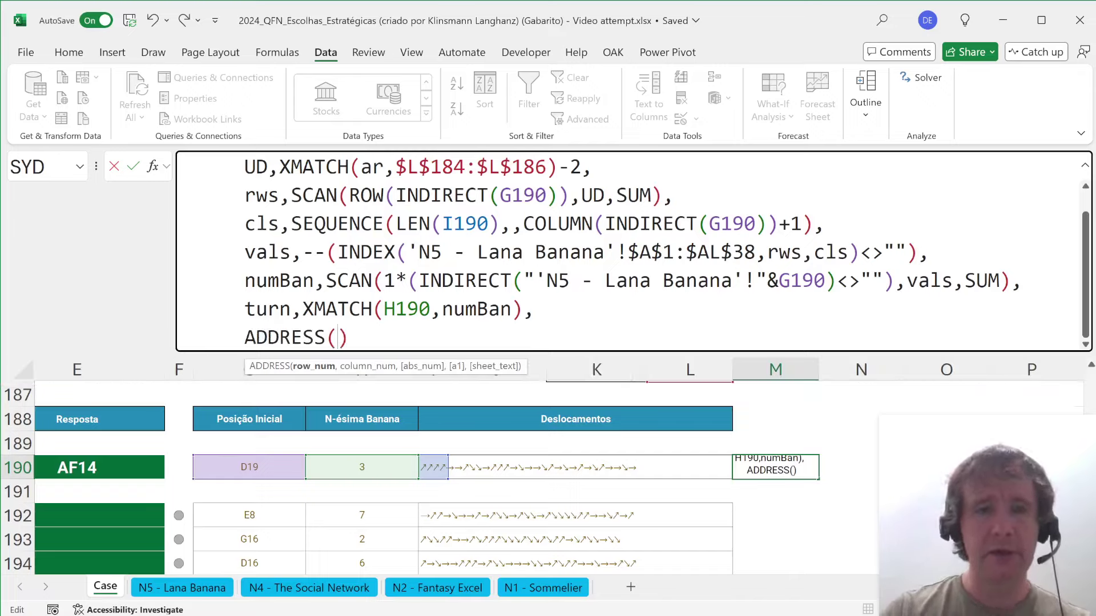
type("ind")
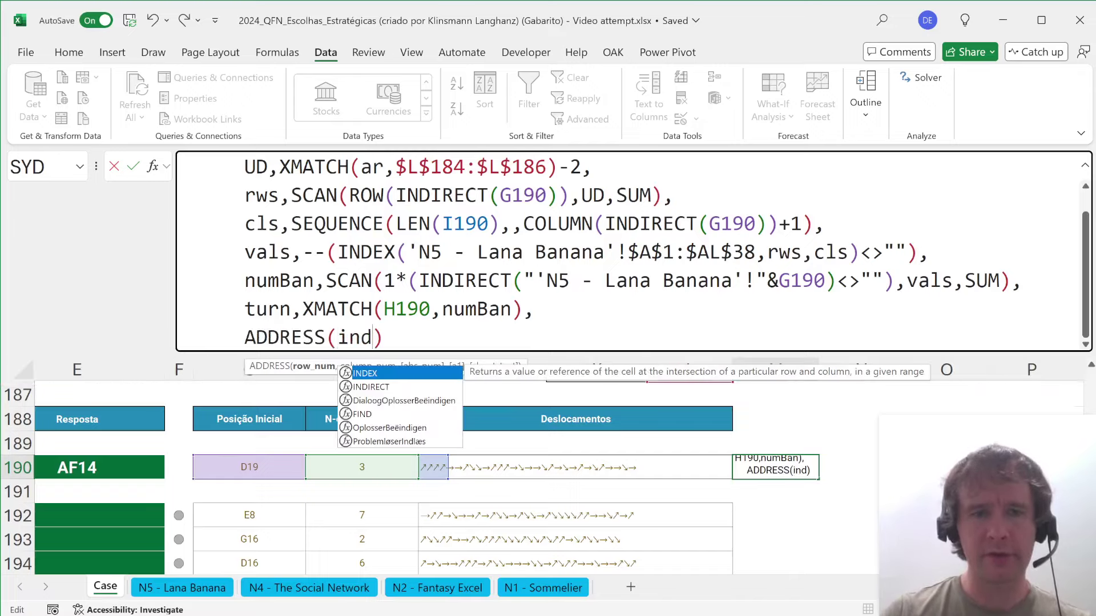
key("Tab")
type("rws")
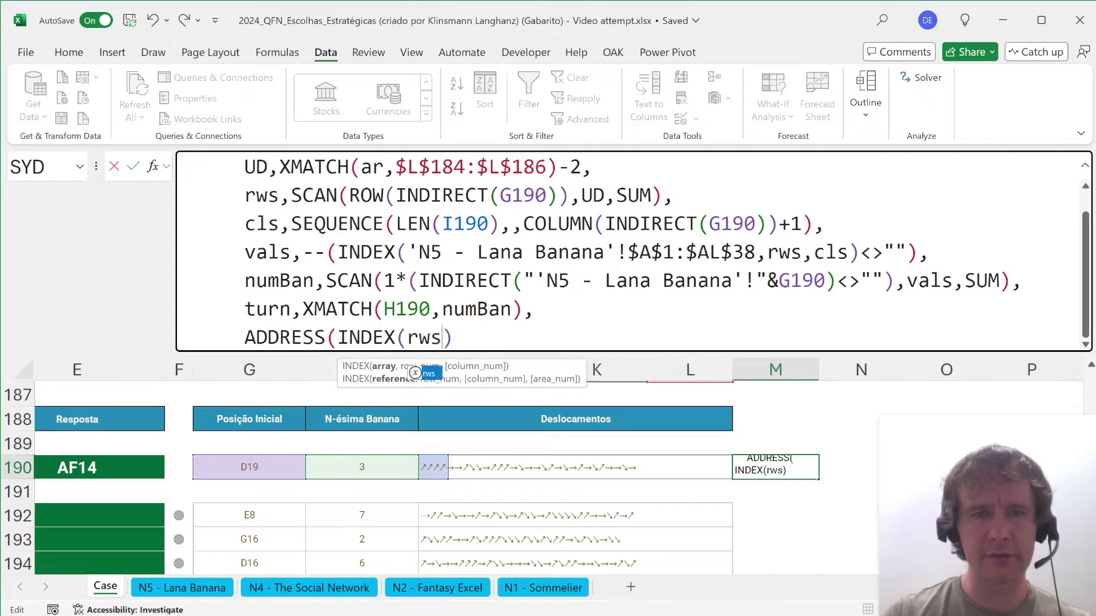
type(",turn),")
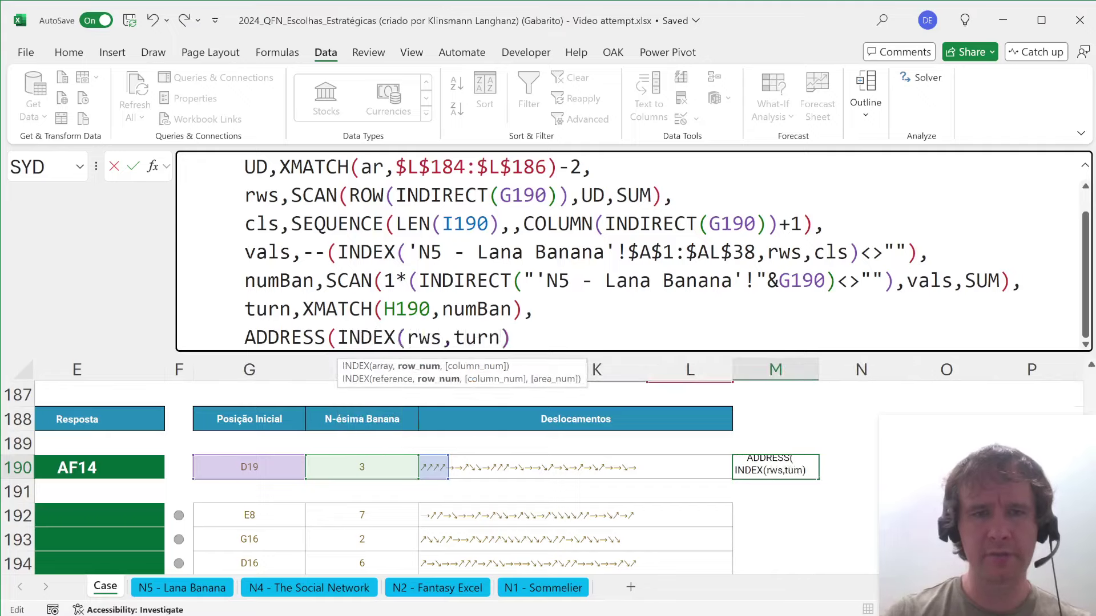
- Give ADDRESS the column number INDEX(cls,turn) and reference type 4, close it, and enter the formula in M190
type("ind")
key("Tab")
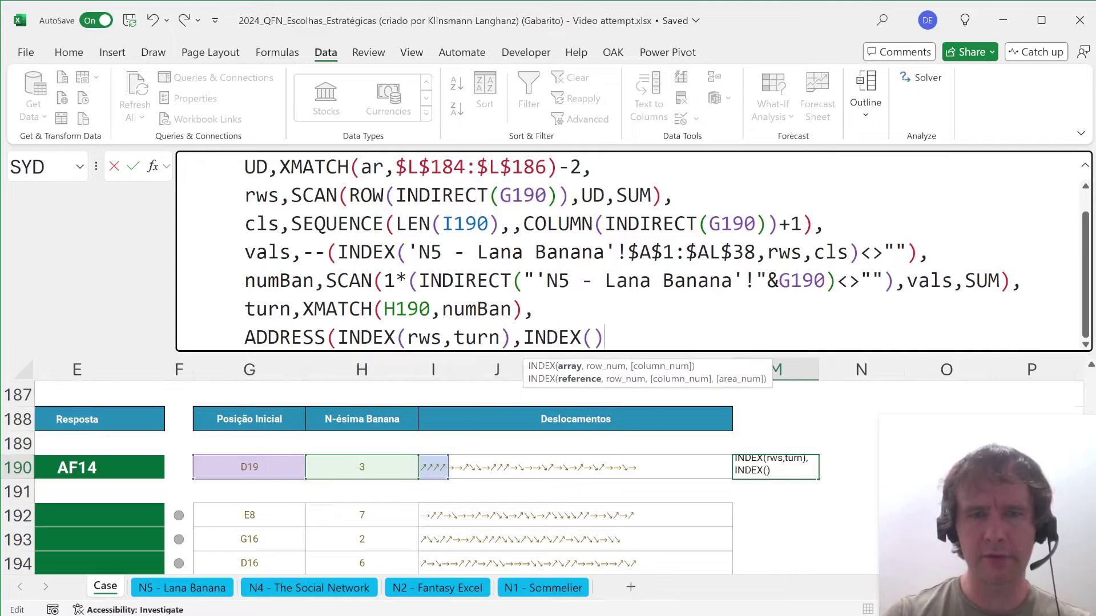
type("co")
key("BackSpace")
type("ls,turn")
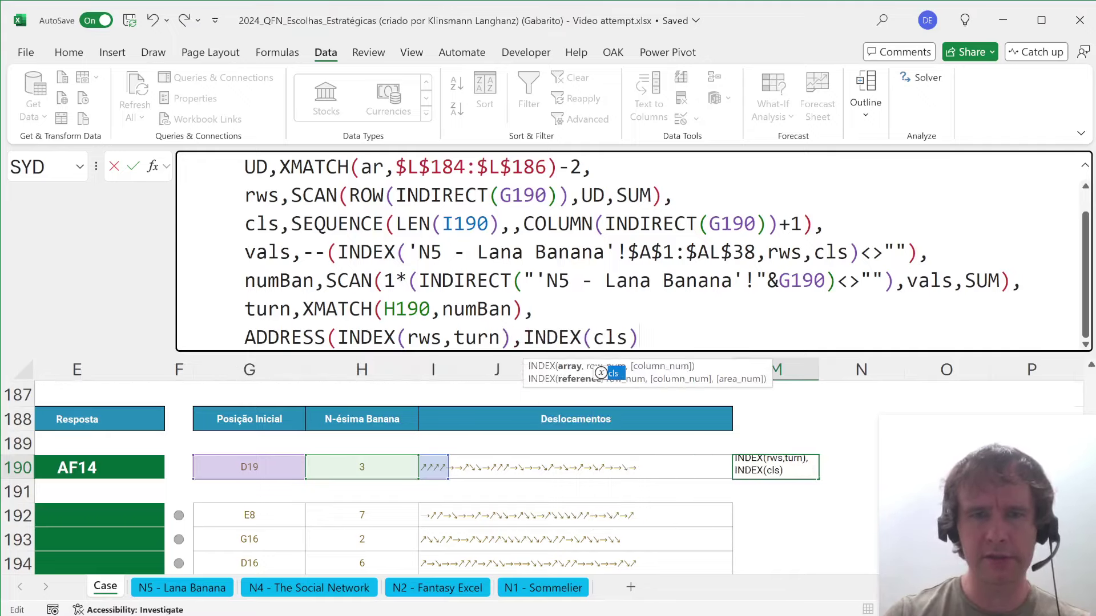
type("),4)")
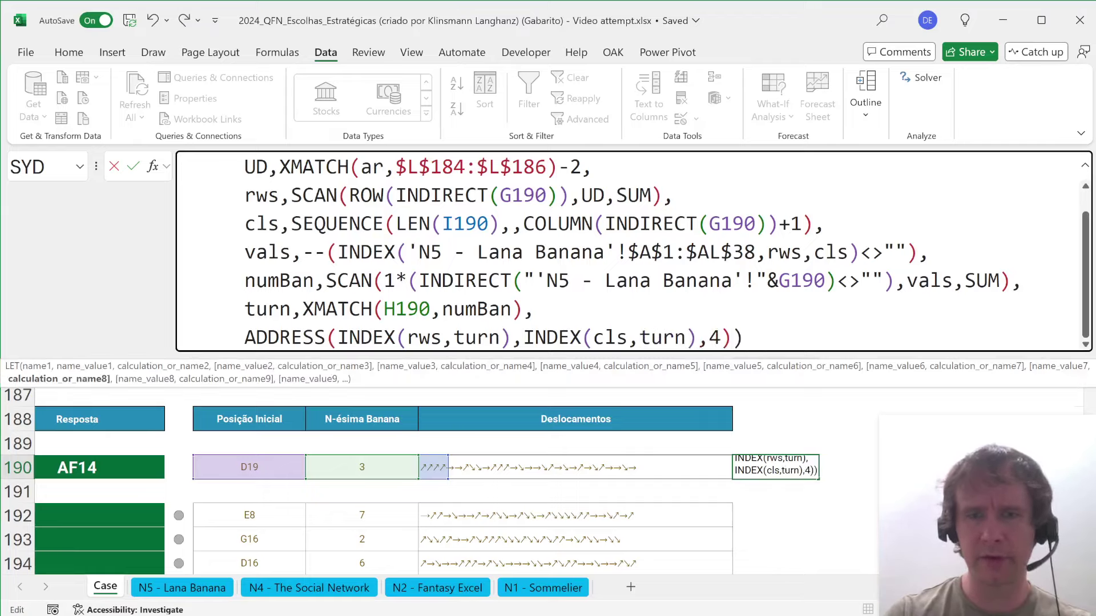
key("Return")
key("Up")
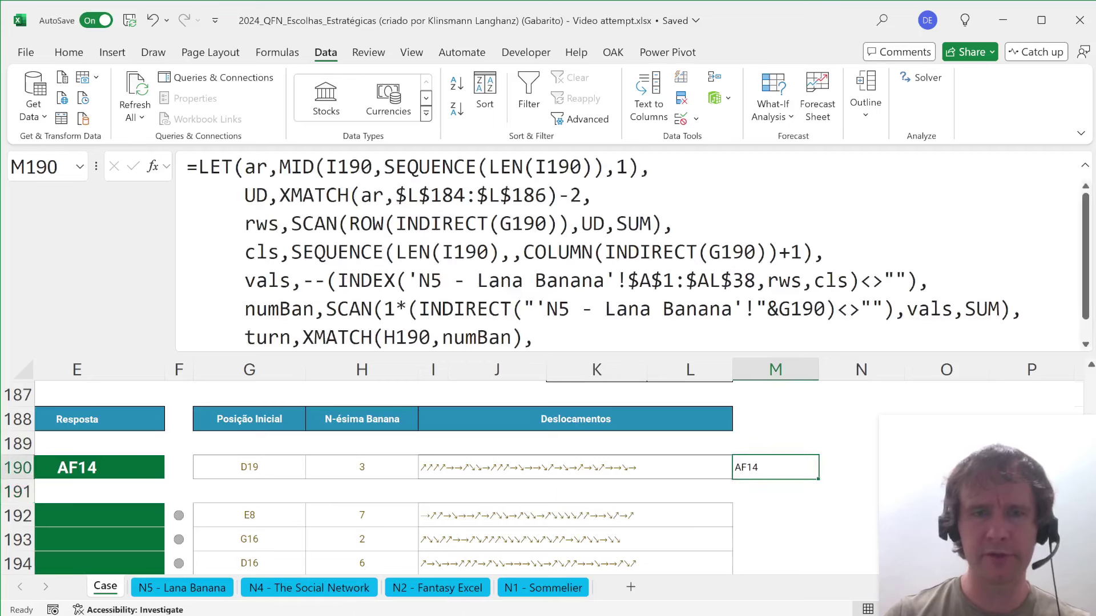
- Move the complete LET formula out of M190 into the example answer cell E190, replacing its fixed value
key("F2")
key("ctrl+a")
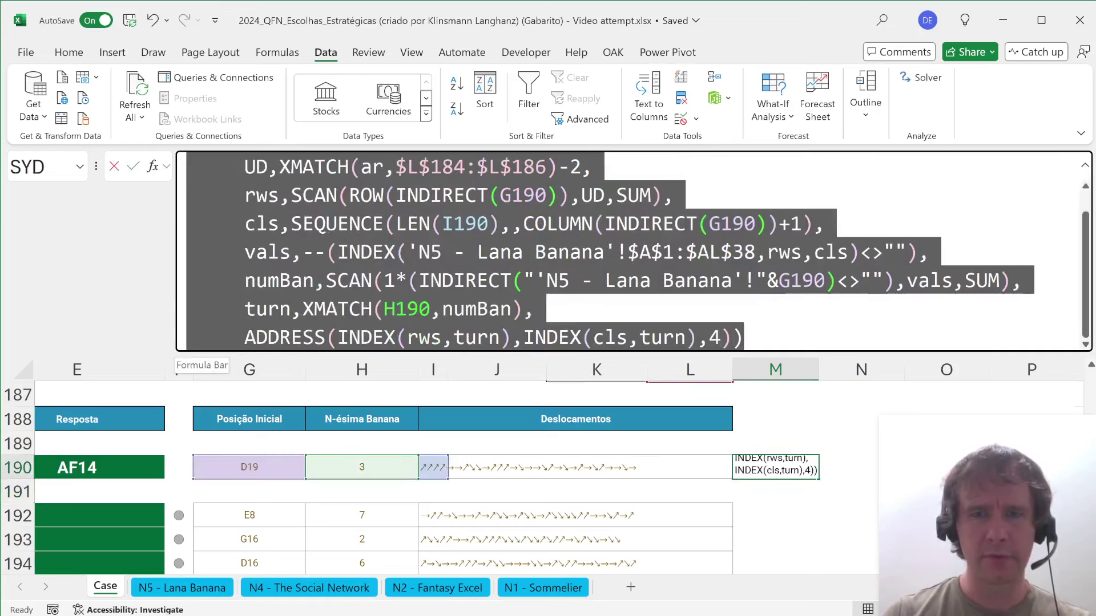
key("ctrl+x")
key("Return")
left_click(433, 467)
left_click(77, 468)
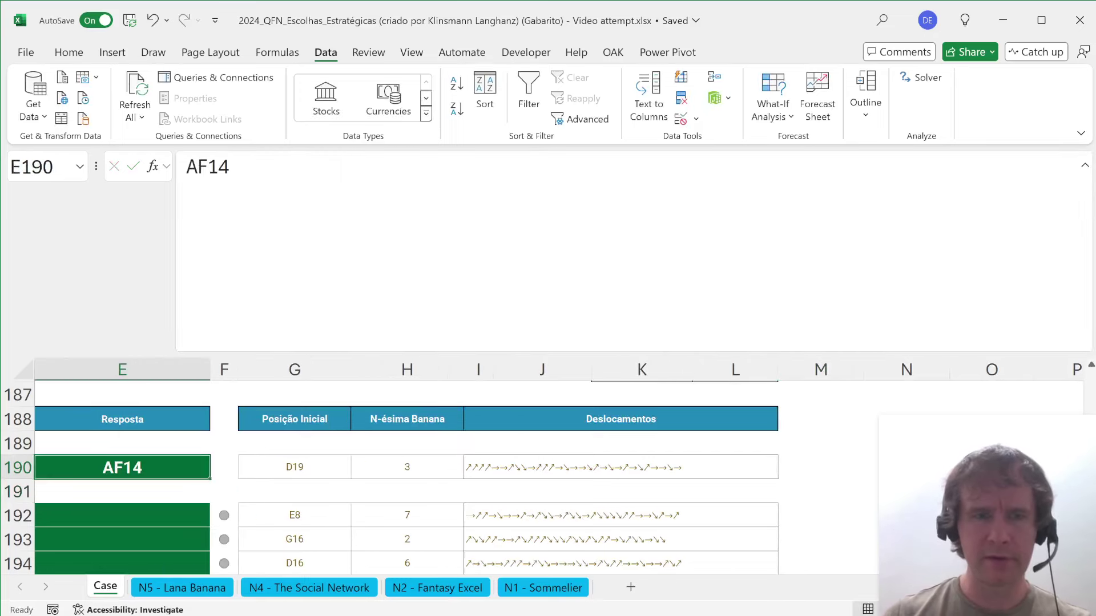
key("F2")
key("ctrl+a")
key("ctrl+v")
key("Return")
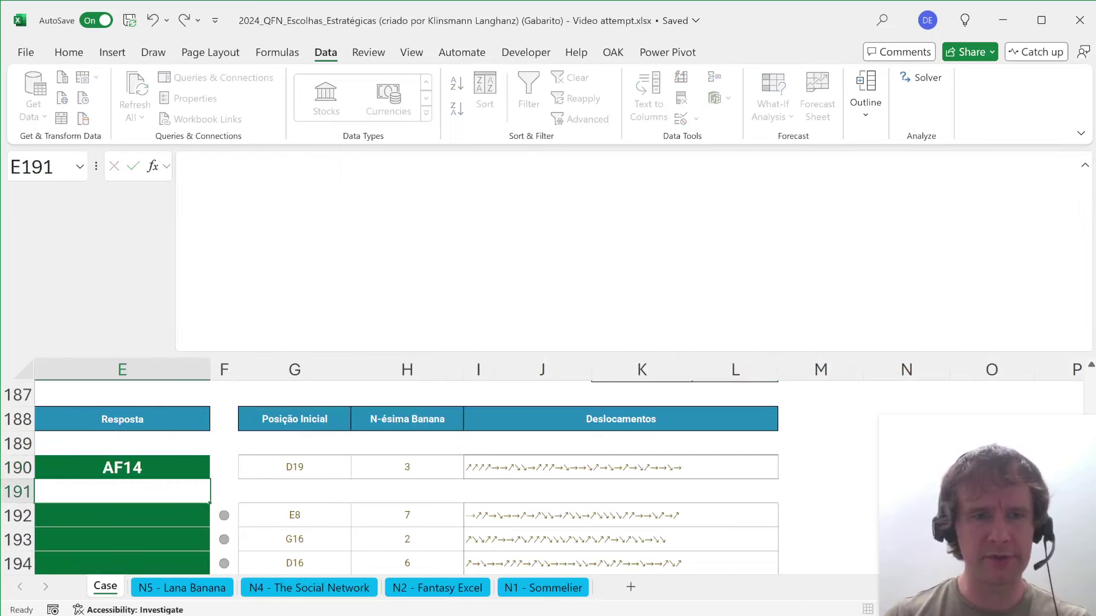
- Copy the E190 formula into all the level's answer cells from E192 down
key("Up")
key("ctrl+c")
left_click(122, 516)
key("ctrl+shift+Down")
key("ctrl+v")
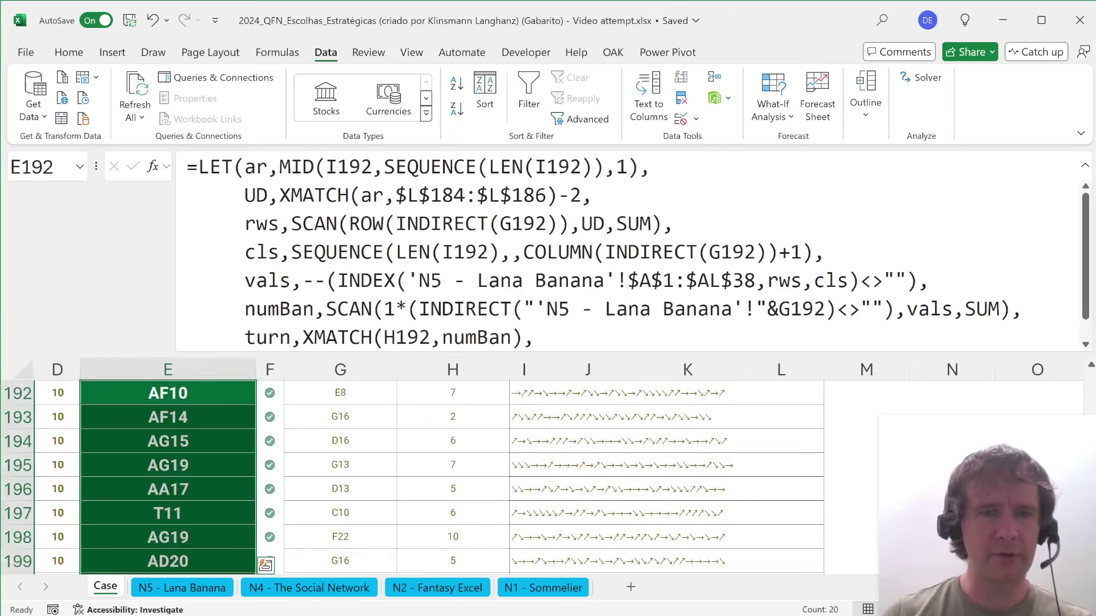
- Examine the instructions of level 6, Dicey Battle, in the Case sheet from row 218 down
scroll(307, 514, "down", 9)
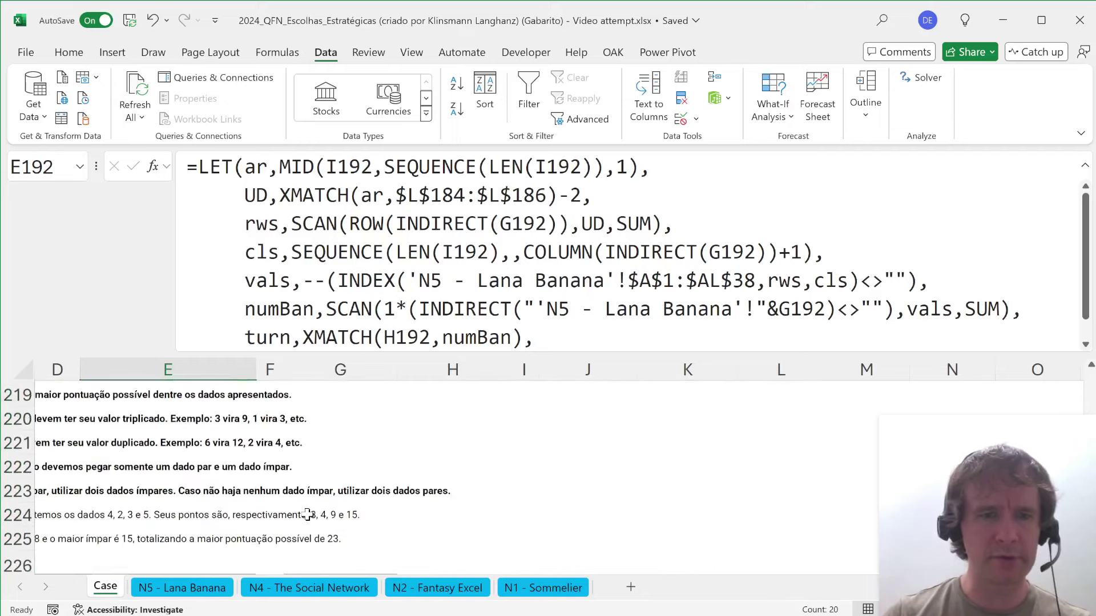
scroll(307, 515, "up", 2)
scroll(308, 515, "left", 3)
scroll(307, 515, "down", 1)
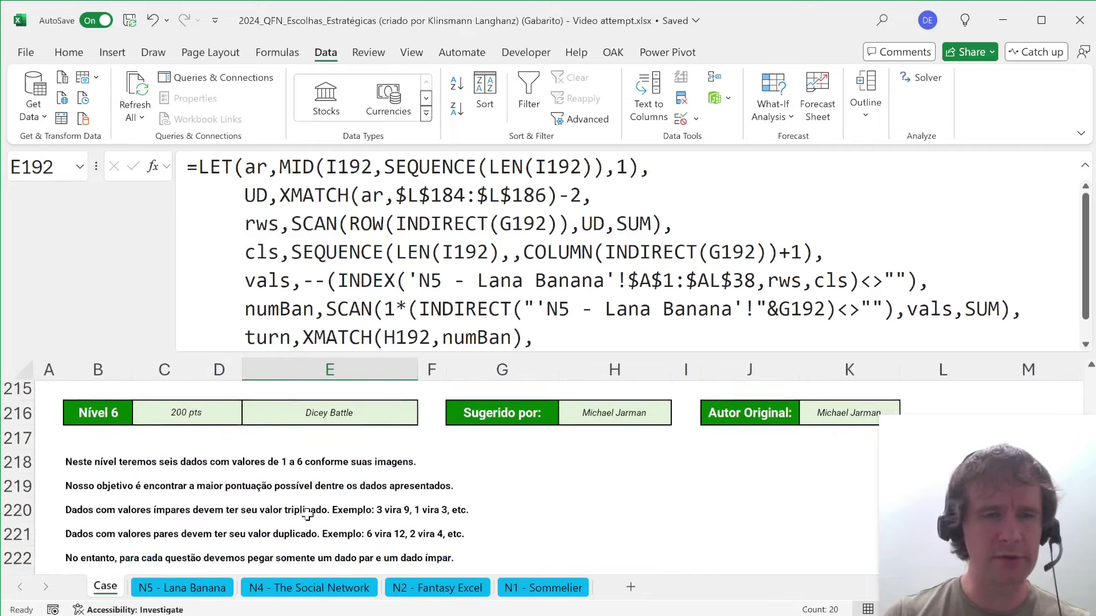
scroll(308, 515, "down", 1)
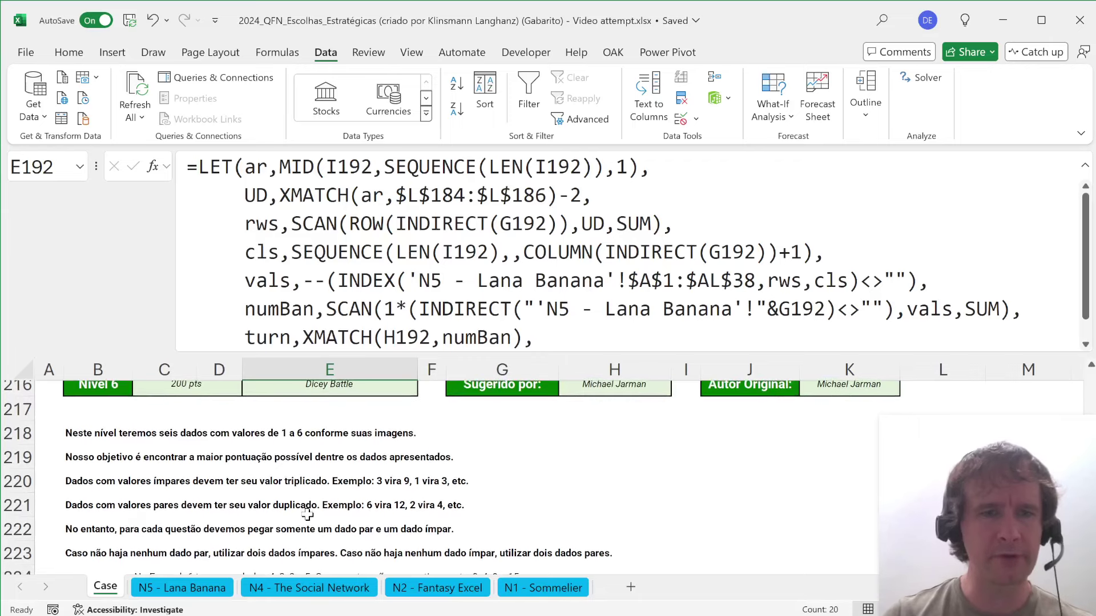
scroll(147, 452, "down", 1, "ctrl")
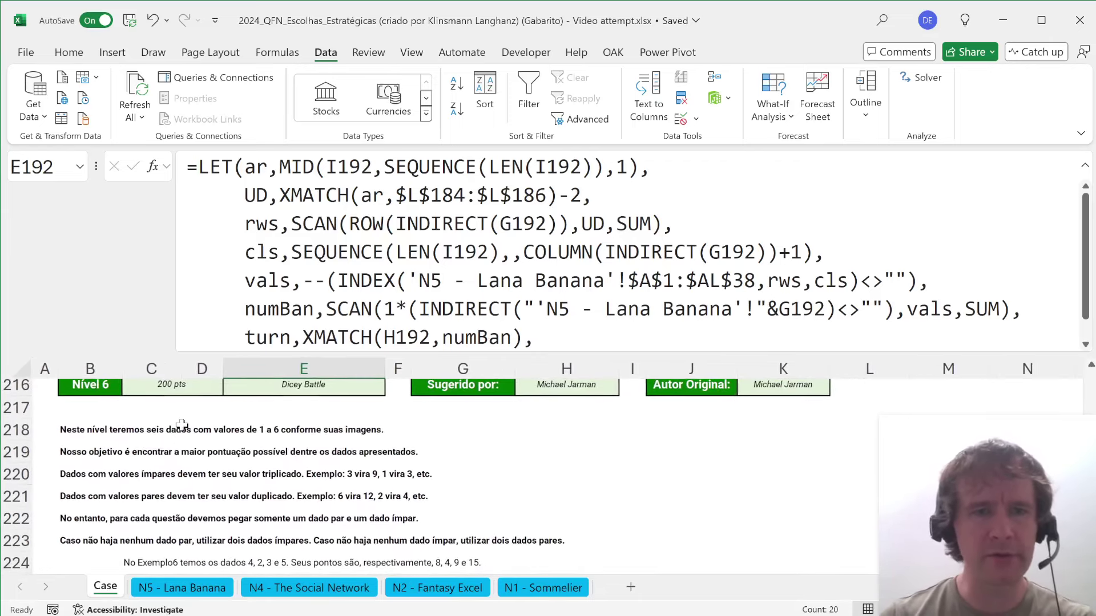
scroll(160, 441, "down", 2)
scroll(90, 425, "up", 1)
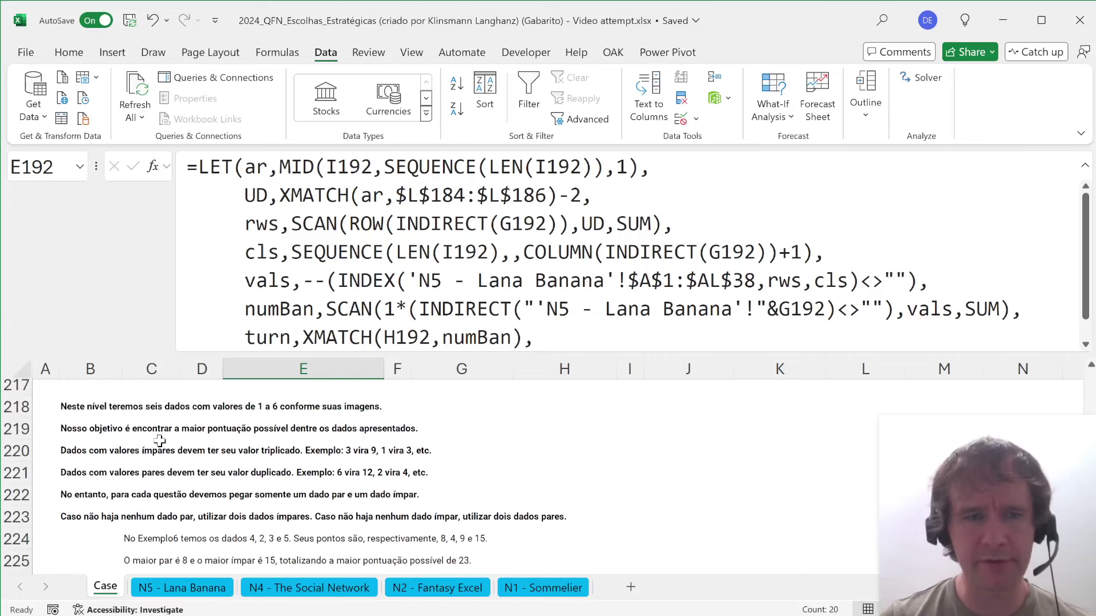
left_click(67, 411)
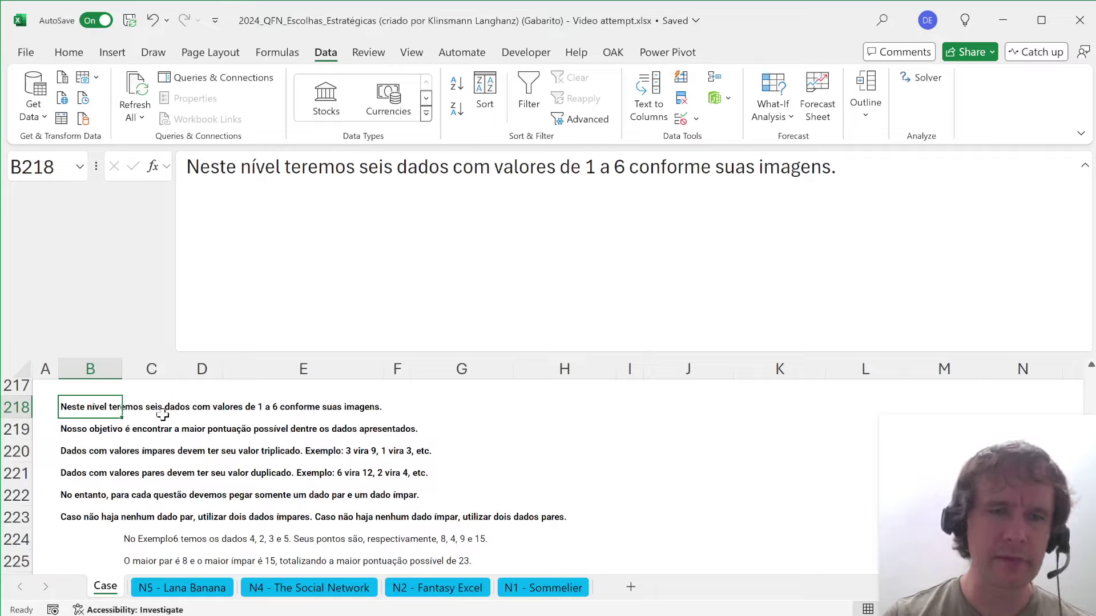
- Try =TRANSLATE(B218) in G218 to read the level's first instruction in English, and clear G218
left_click(438, 415)
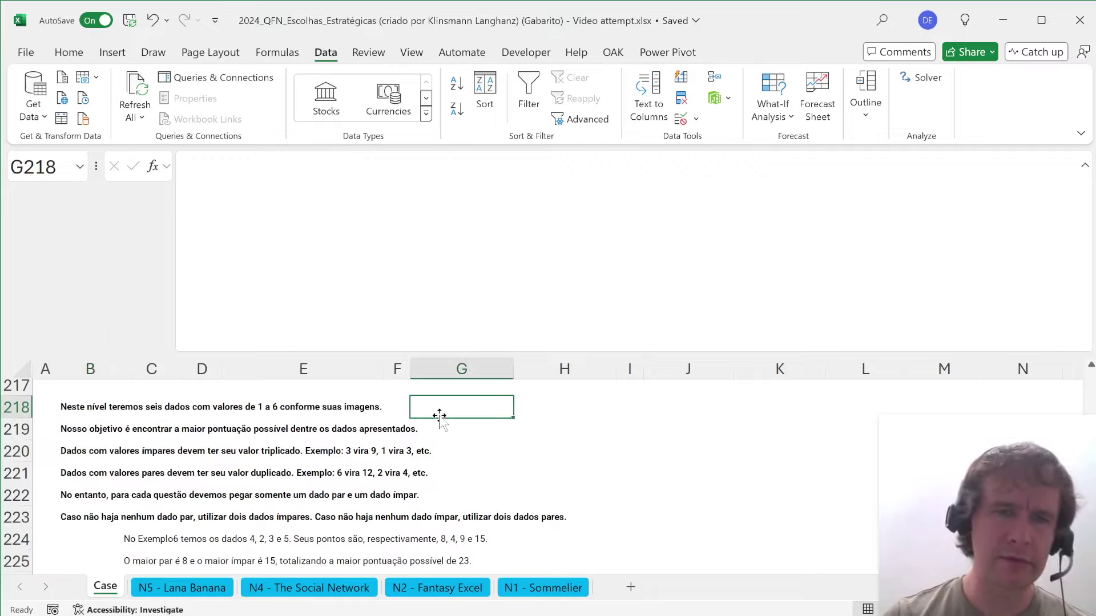
type("=tran")
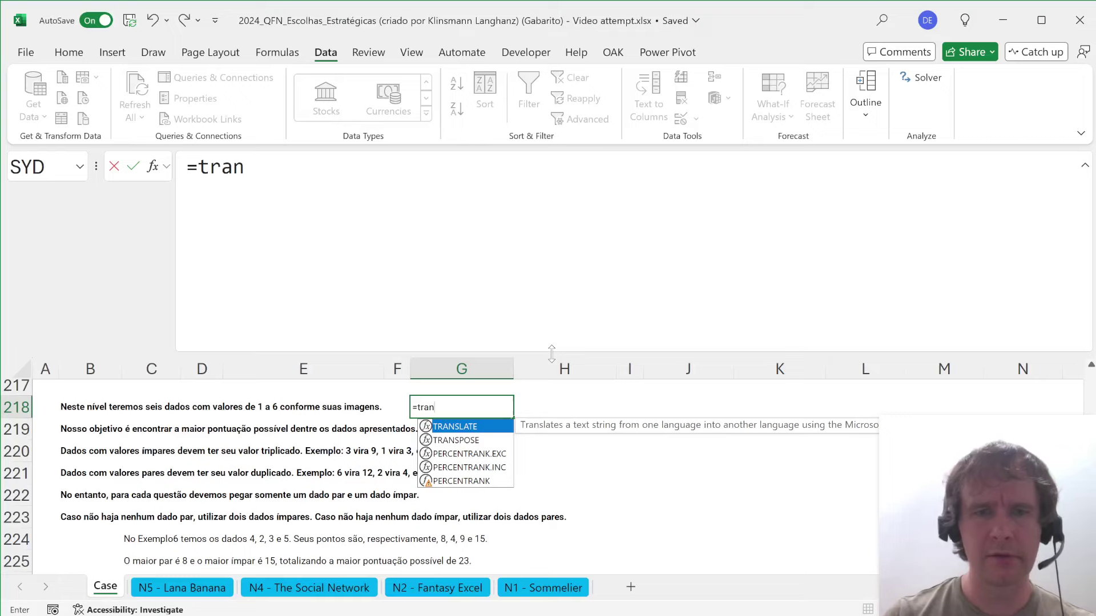
key("Tab")
key("Left")
key("Left")
key("Left")
key("Left")
key("Left")
scroll(557, 508, "down", 2)
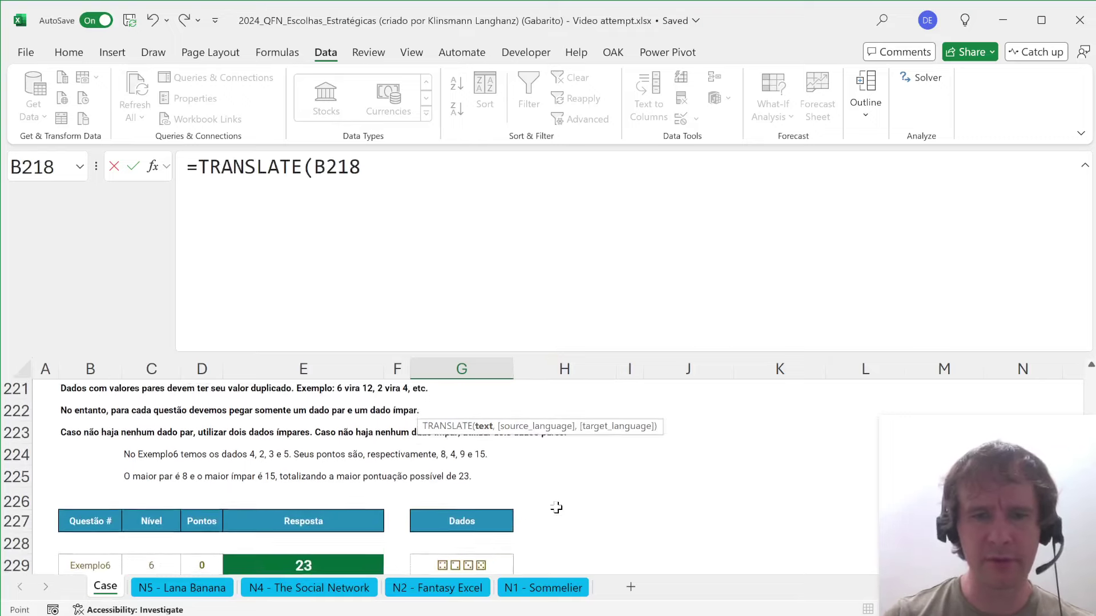
scroll(557, 507, "up", 1)
type(")")
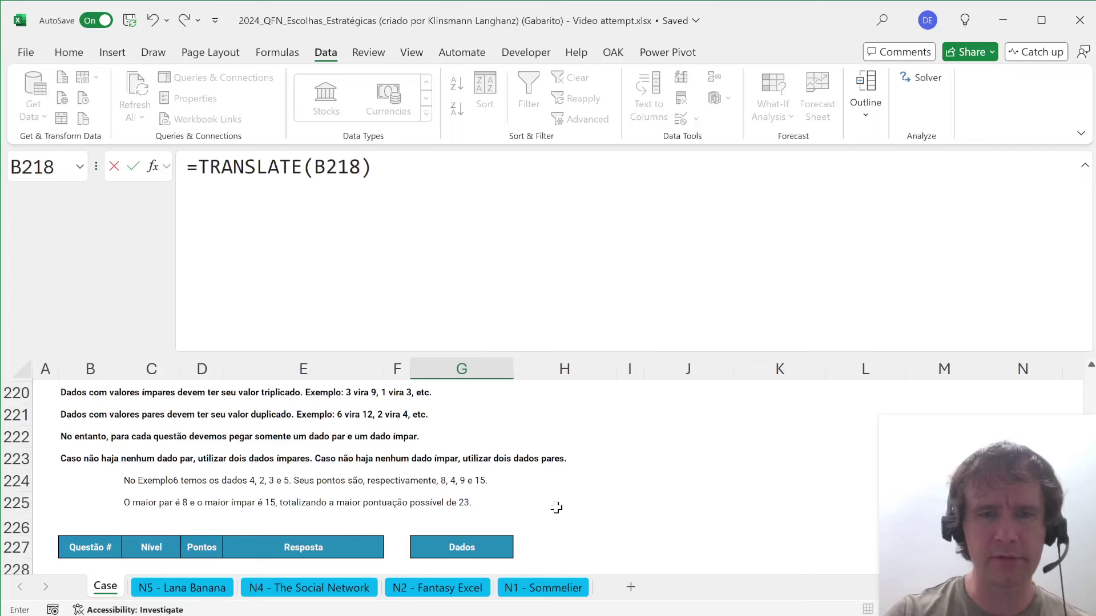
key("Return")
key("Up")
key("Up")
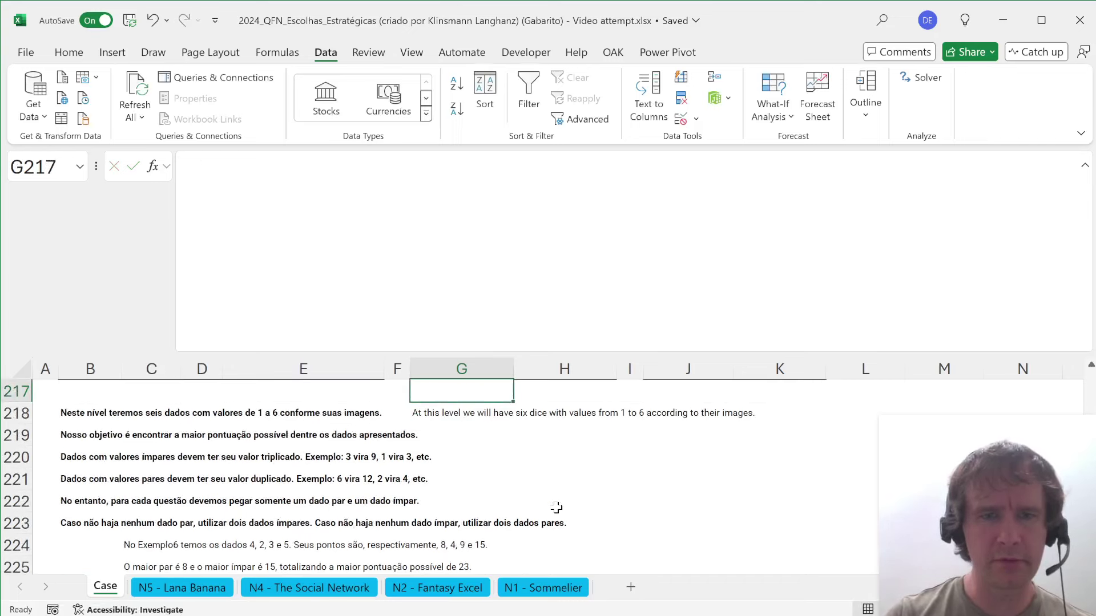
key("Down")
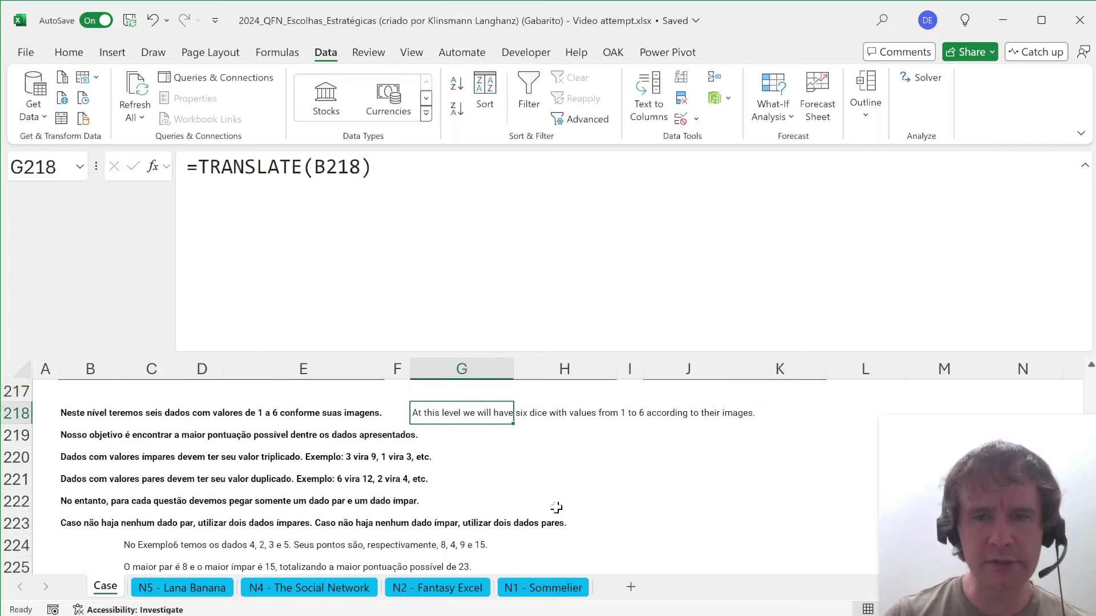
key("Delete")
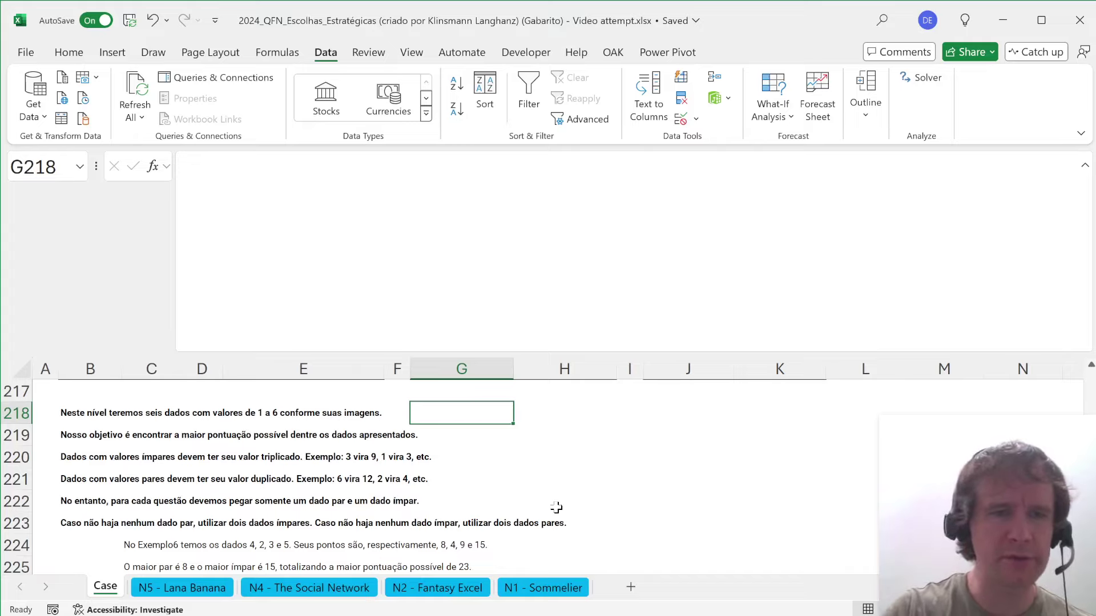
- Examine the dice column of the question table and the scoring rules for odd and even dice
scroll(556, 507, "down", 3)
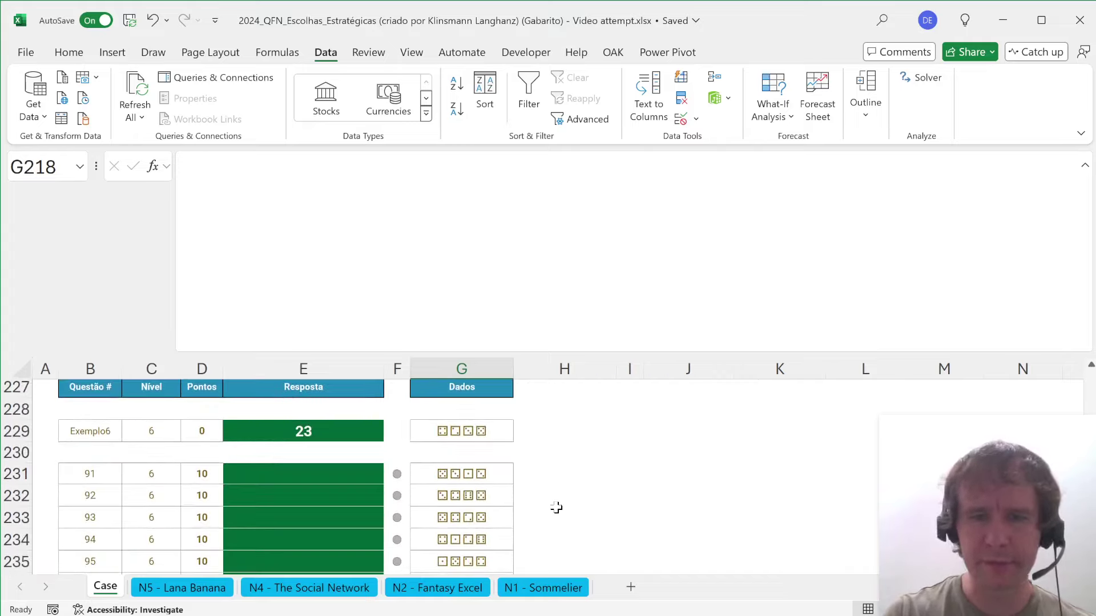
scroll(557, 508, "up", 3)
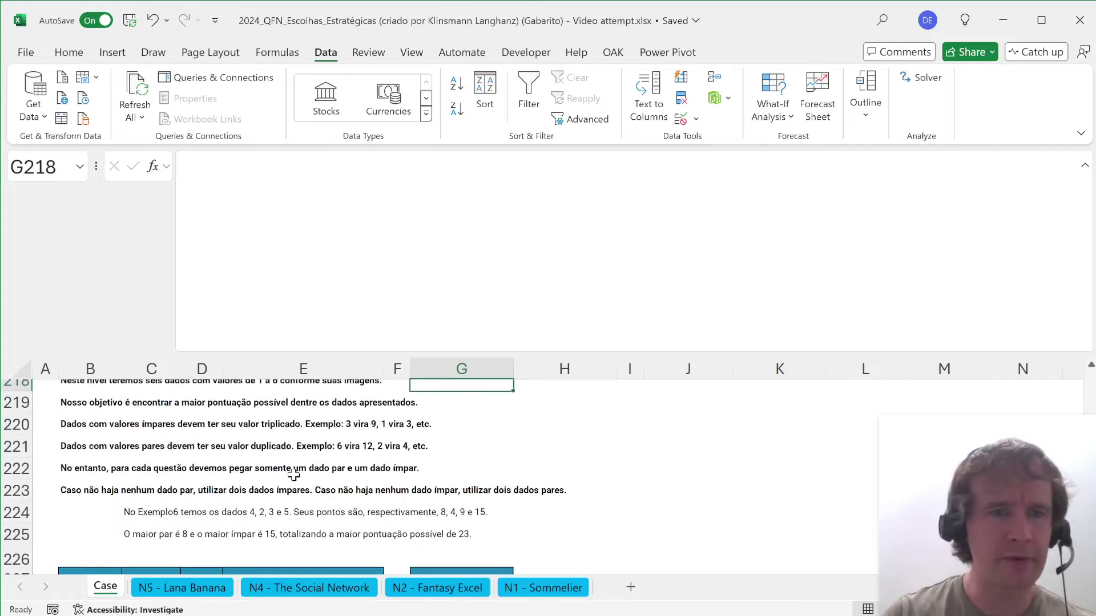
scroll(293, 473, "up", 1)
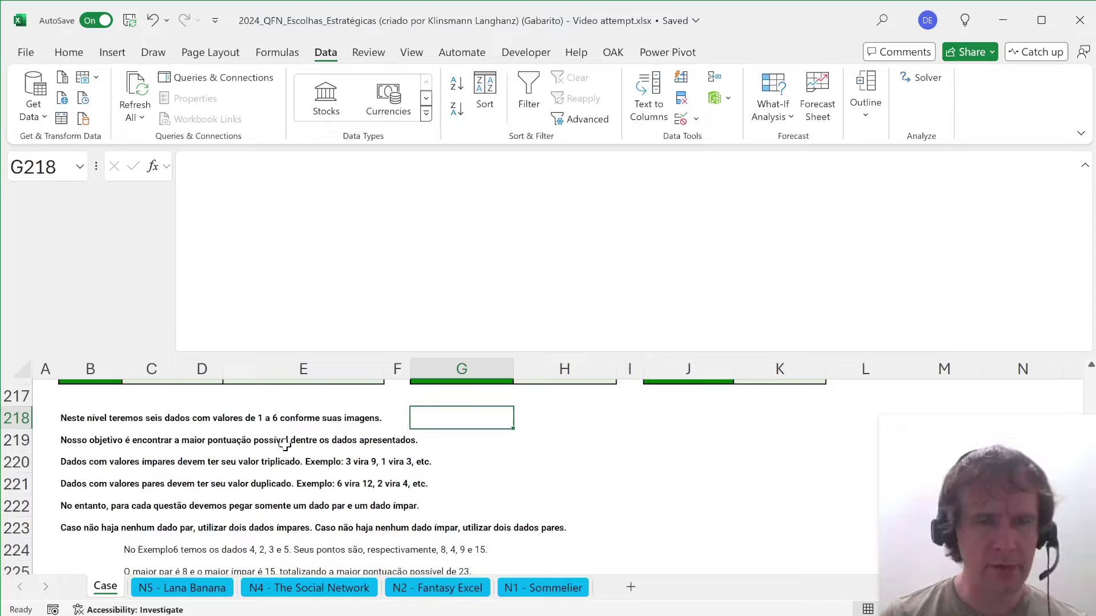
key("Return")
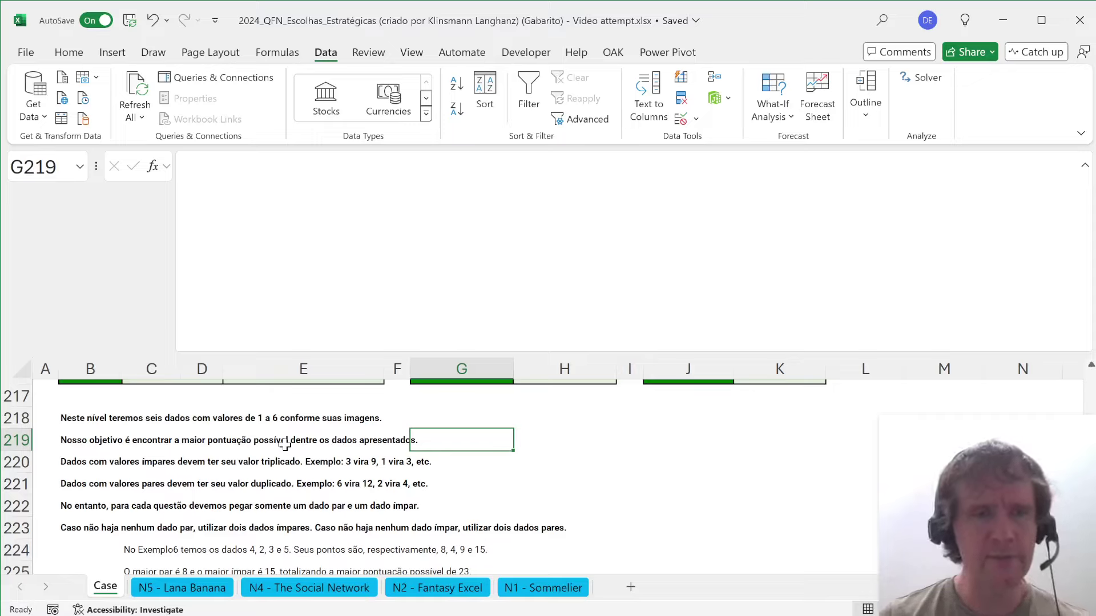
key("Down")
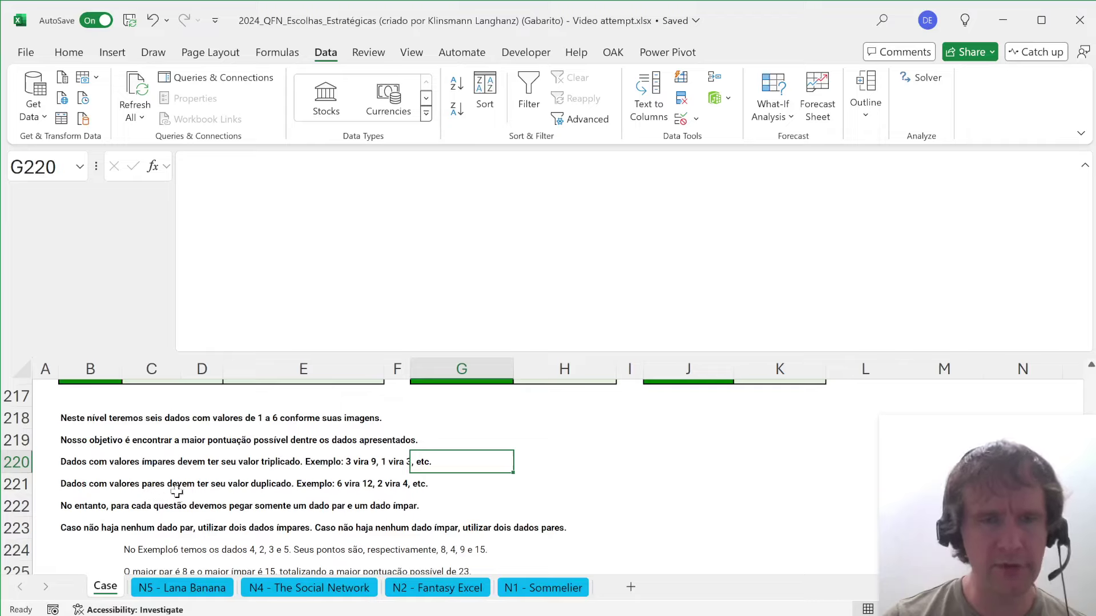
- Split the example dice in G229 into single characters by entering =MID(G229,SEQUENCE(4),1) in H229
scroll(405, 489, "down", 3)
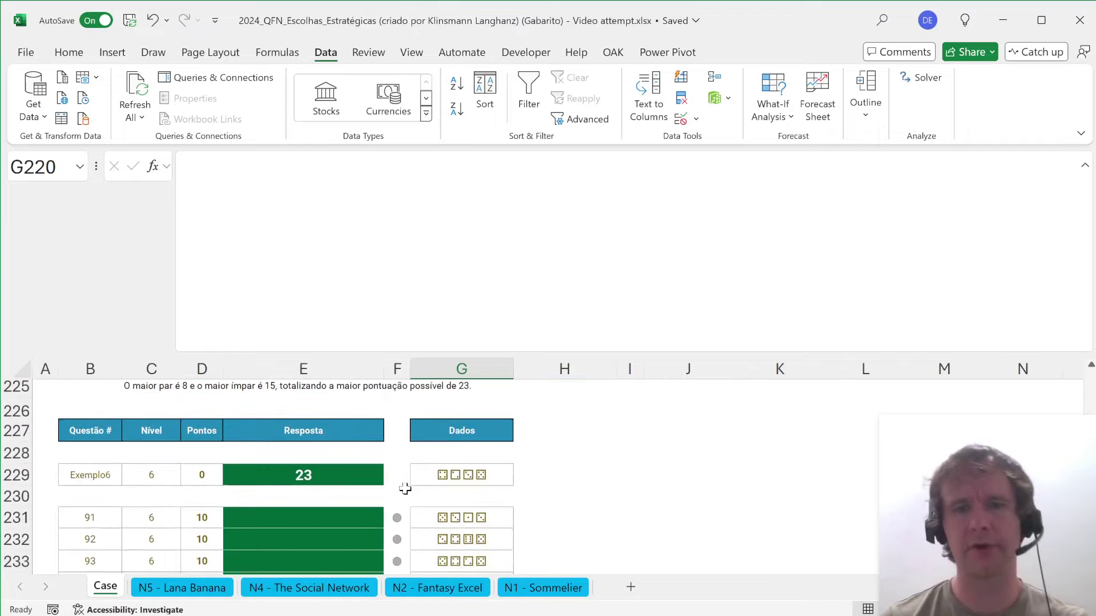
left_click(544, 472)
type("=")
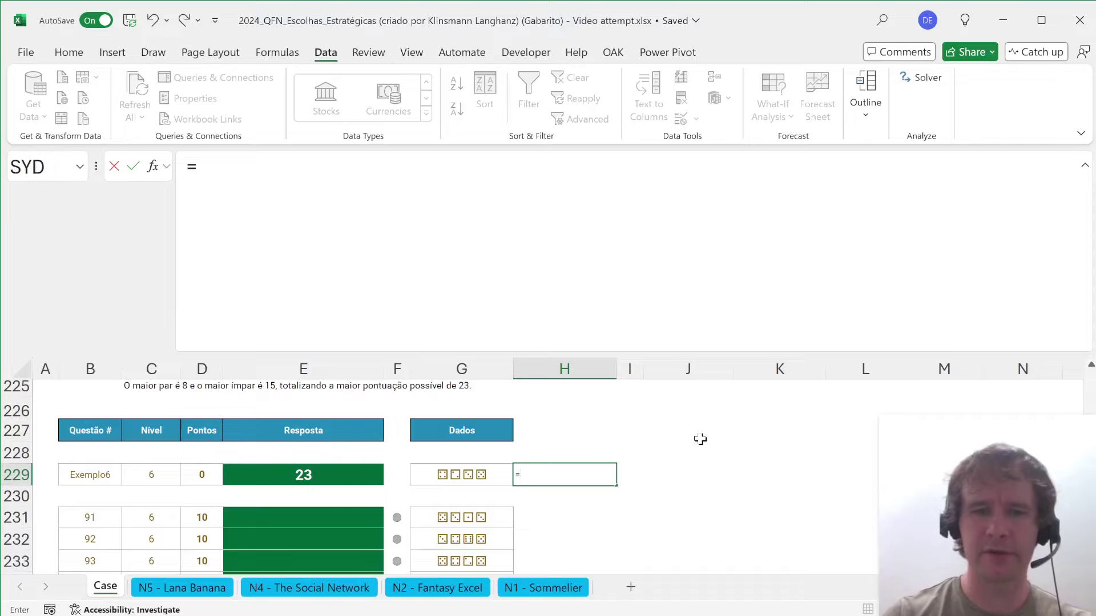
type("mid")
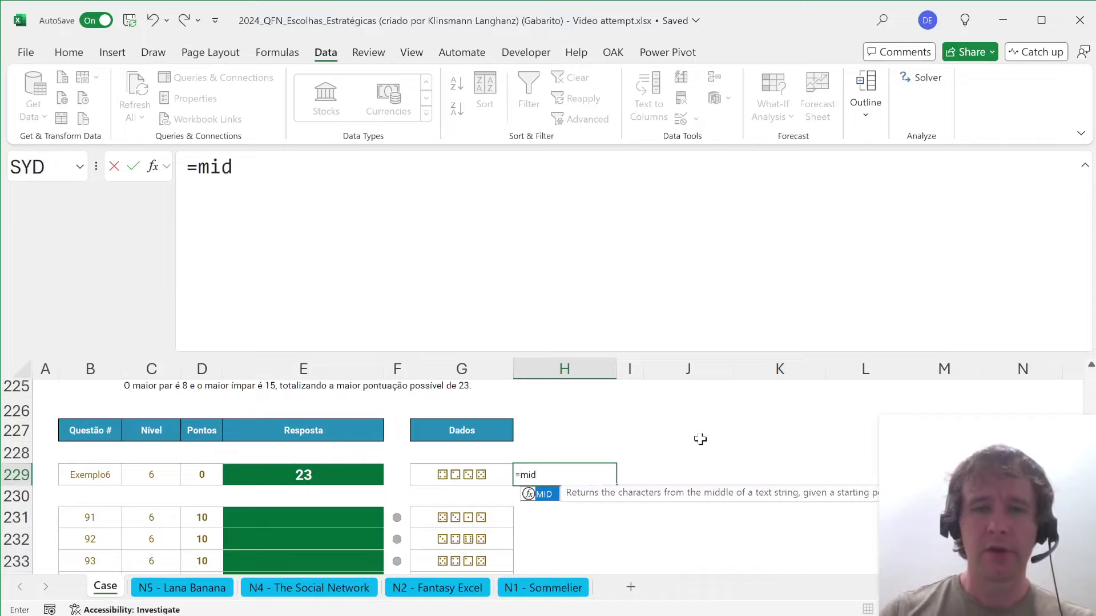
key("Tab")
key("Left")
type(",seq")
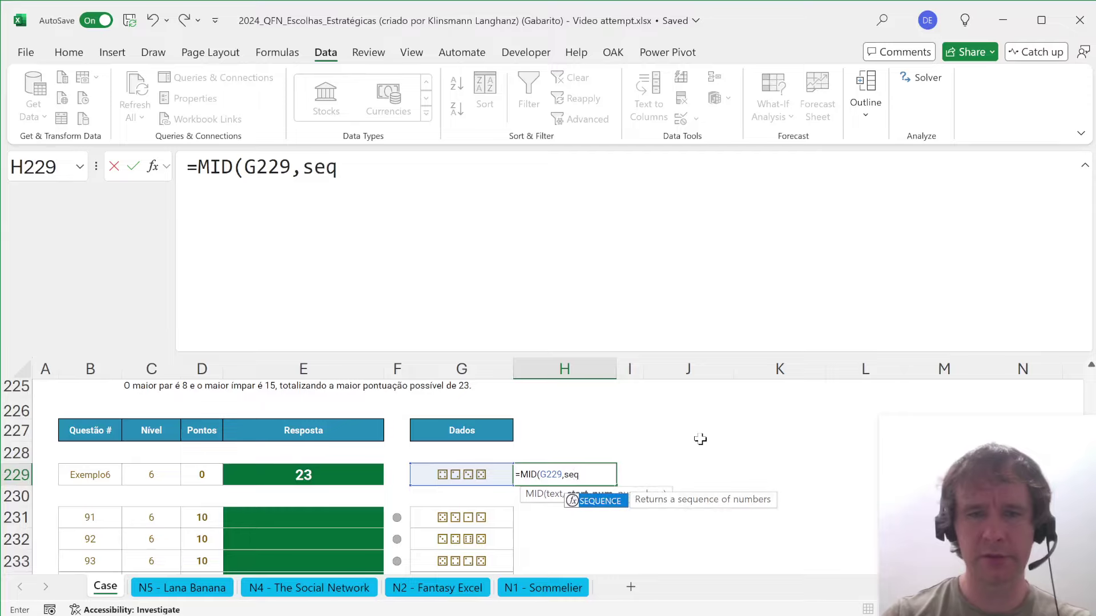
key("Tab")
scroll(701, 439, "down", 7)
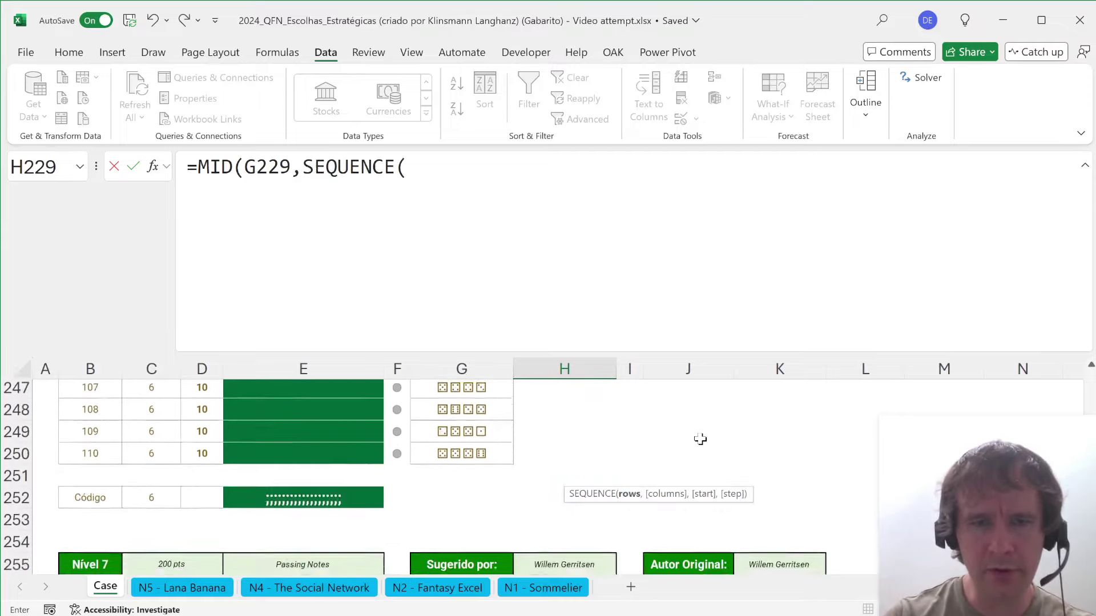
scroll(700, 439, "up", 8)
scroll(700, 439, "up", 2)
scroll(700, 438, "down", 3)
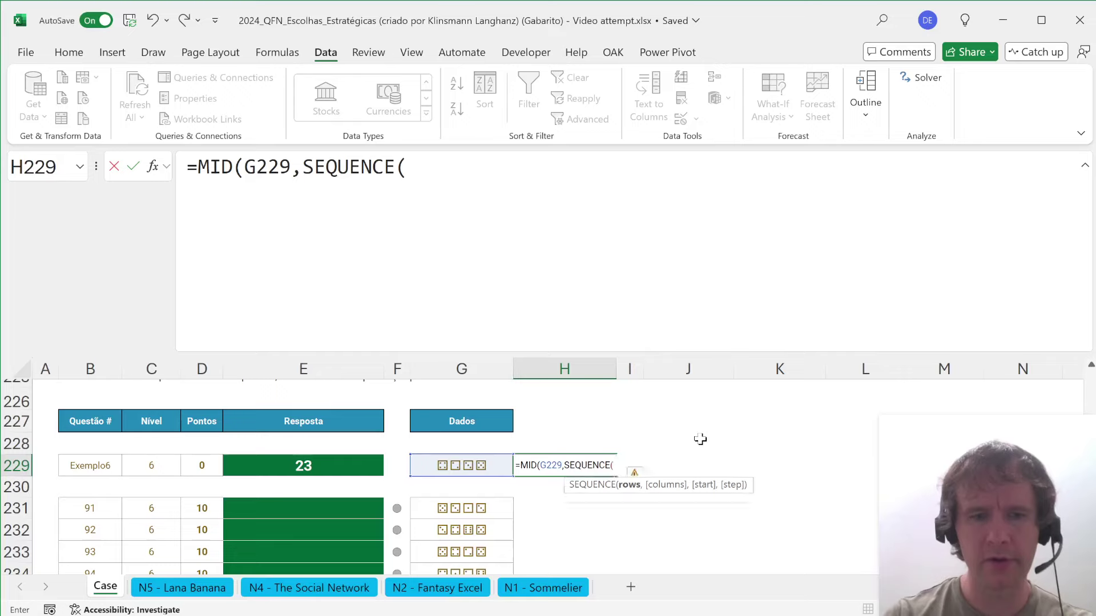
type("4),1")
key("Return")
key("Up")
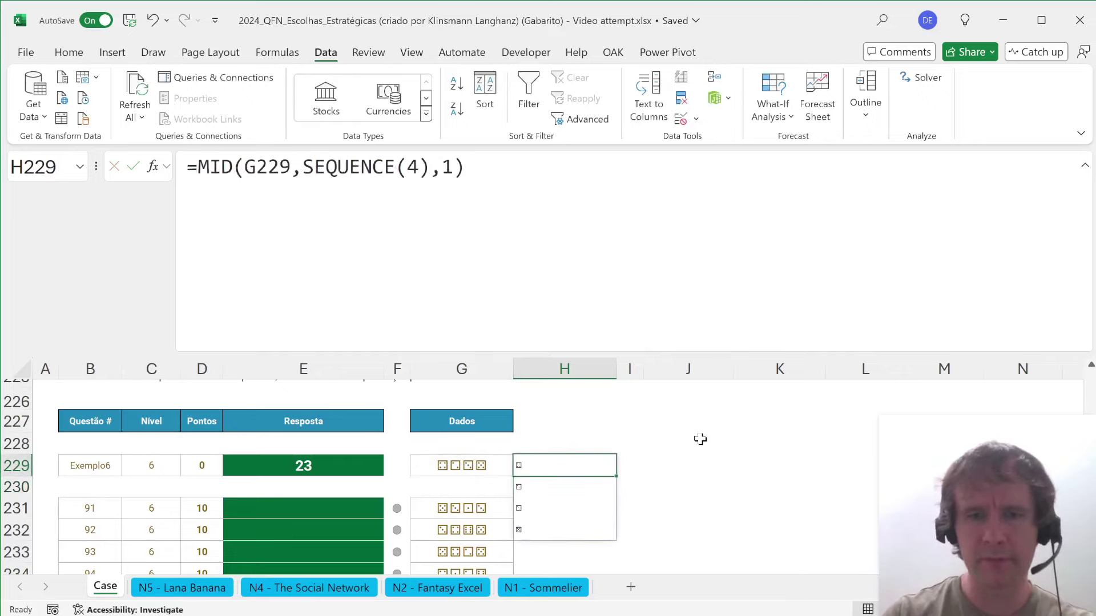
- List the distinct dice symbols by entering =UNIQUE(LEFT(G231:G250)) in J232
left_click(628, 459)
key("Left")
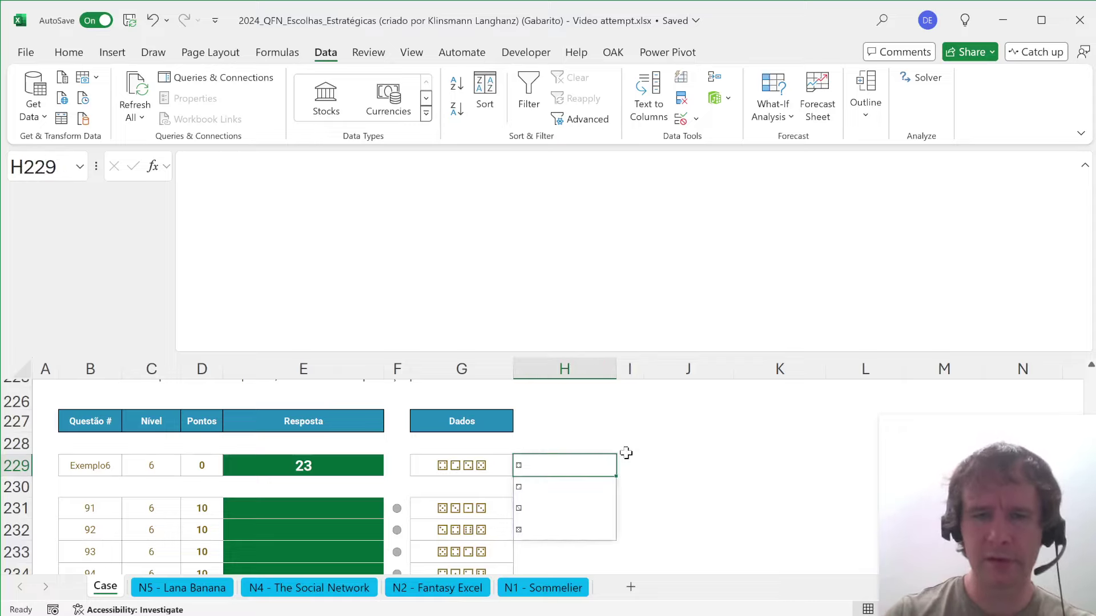
key("Right")
key("Right")
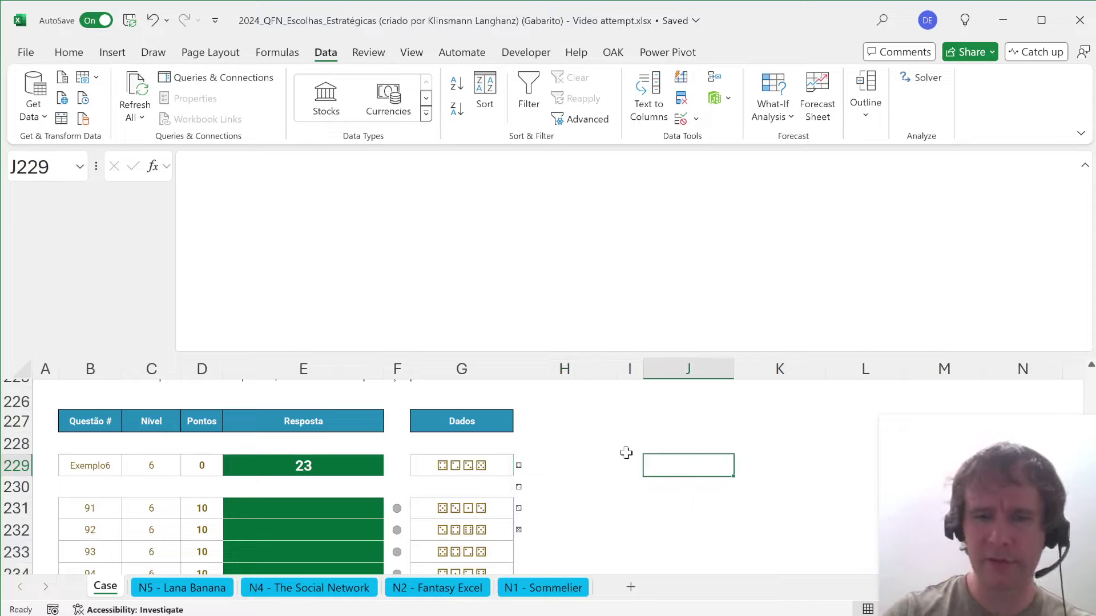
key("Down")
key("Down")
key("Down")
type("=un")
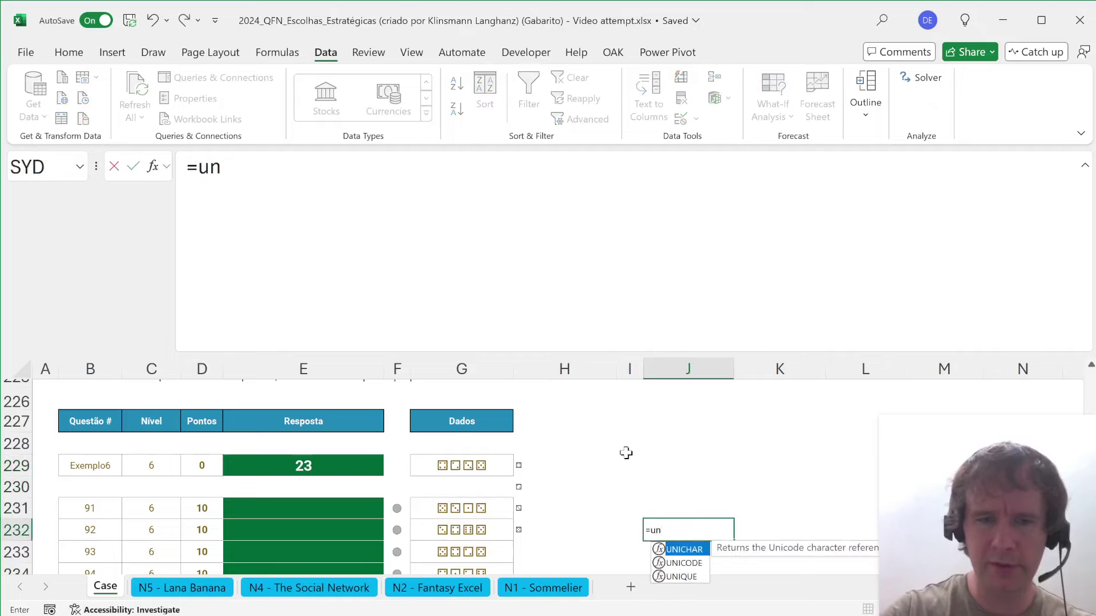
type("iq")
key("Tab")
type("lef")
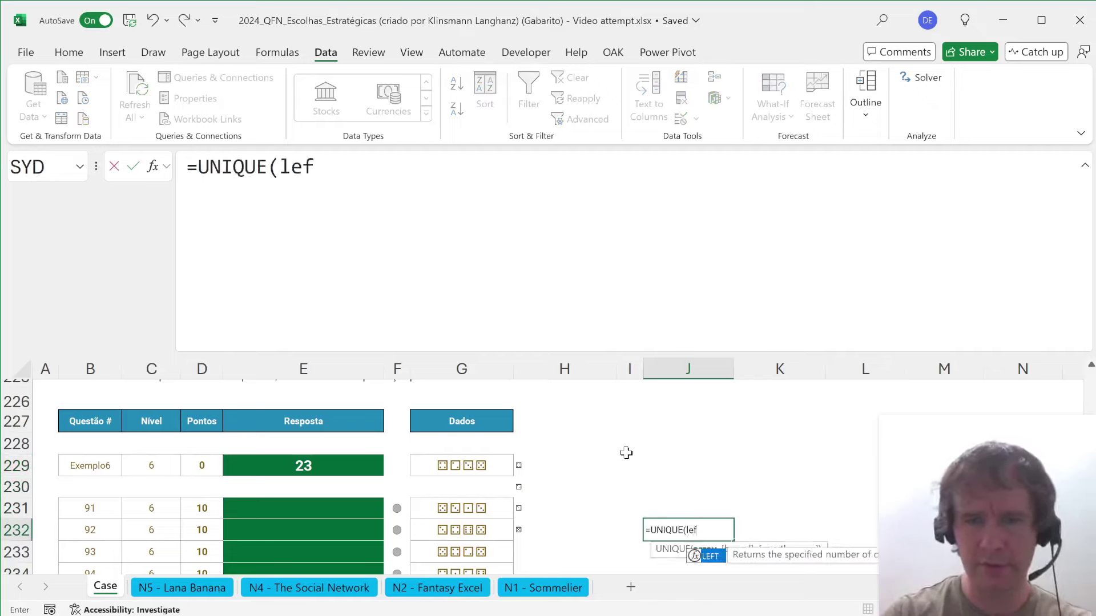
key("Tab")
key("Left")
key("Left")
key("Left")
key("Up")
key("ctrl+shift+Down")
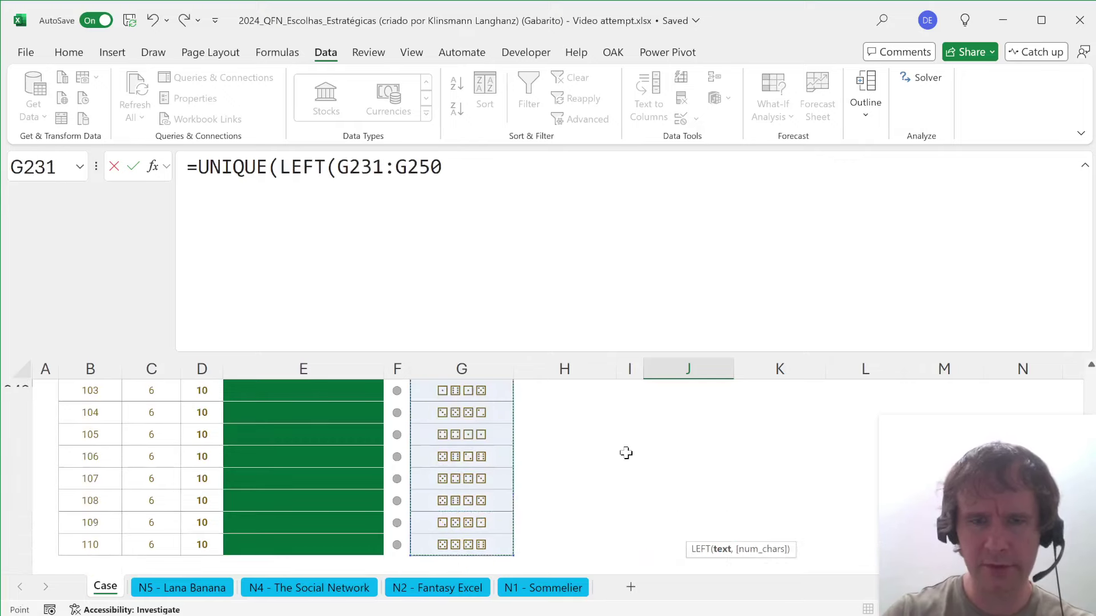
type("))")
key("Return")
- Wrap the J232 formula in SORT to order the symbols: =SORT(UNIQUE(LEFT(G231:G250)))
key("Up")
key("Up")
key("Down")
key("ctrl+shift+Down")
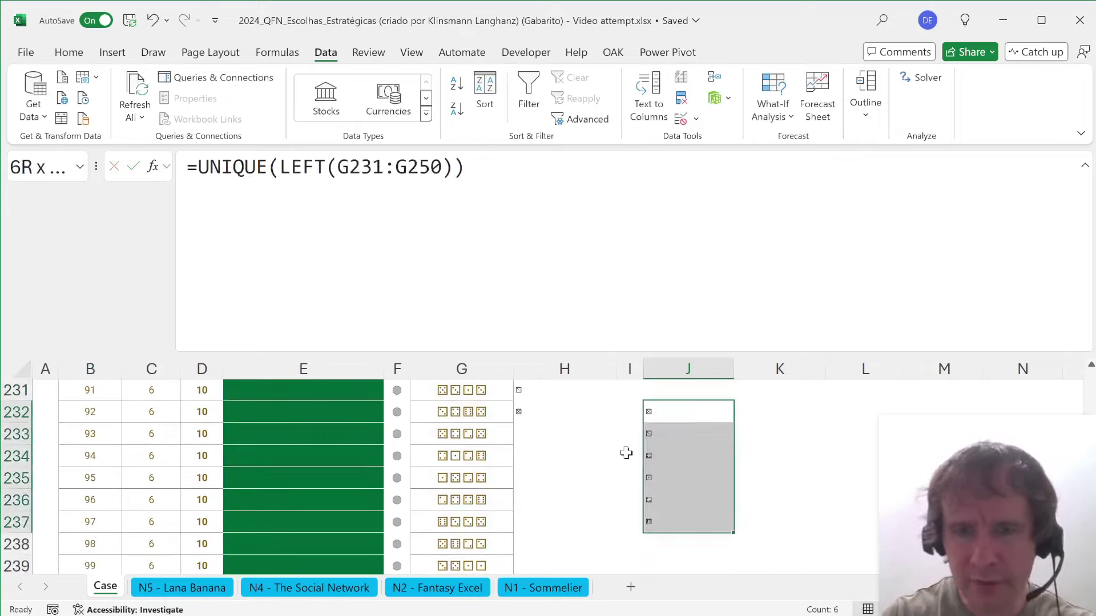
key("ctrl+shift+Up")
key("F2")
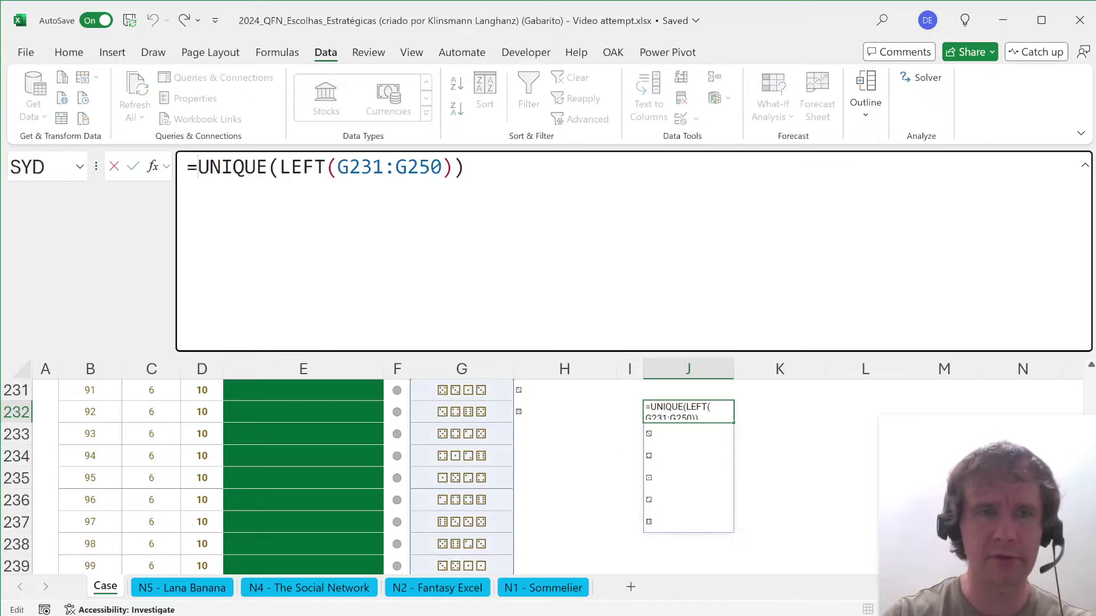
key("Home")
key("Right")
type("sort")
key("Tab")
type(")")
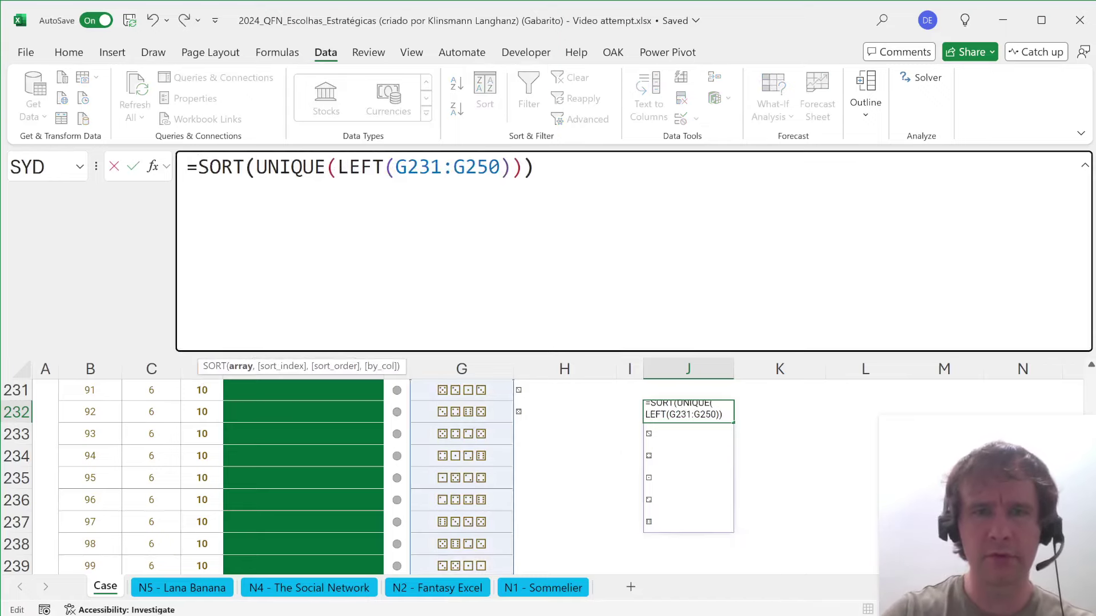
key("Return")
- Move the sorted dice symbol list from J232 to J218, beside the level's rules
key("Up")
key("ctrl+shift+Down")
key("ctrl+c")
key("Up")
key("Up")
key("Up")
key("Up")
key("Up")
key("Up")
key("Up")
key("Up")
key("Up")
key("Up")
key("Up")
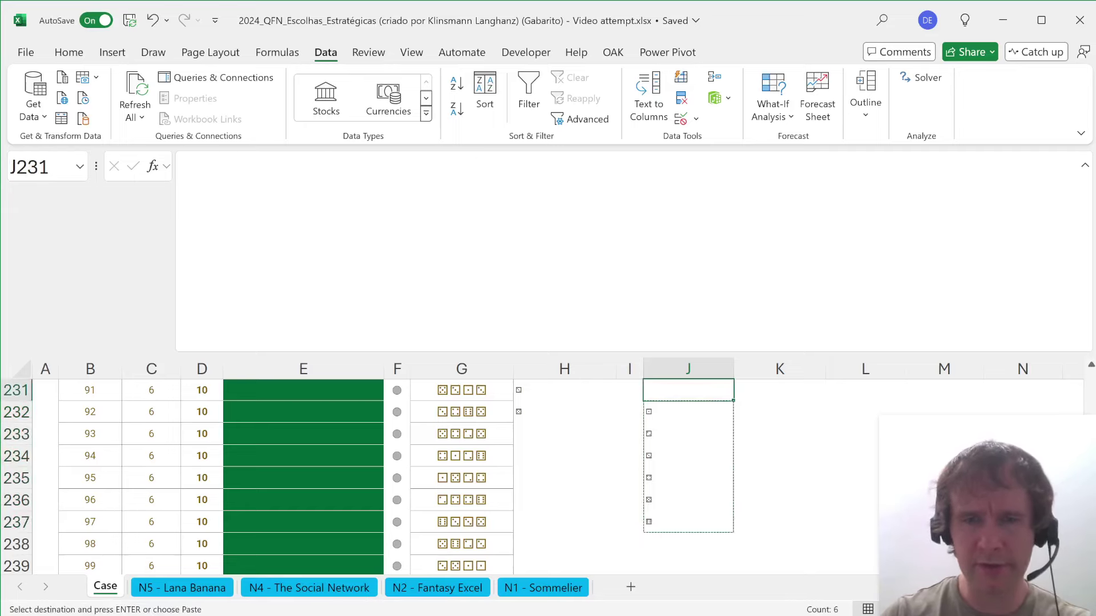
key("Up")
key("Up")
key("Up")
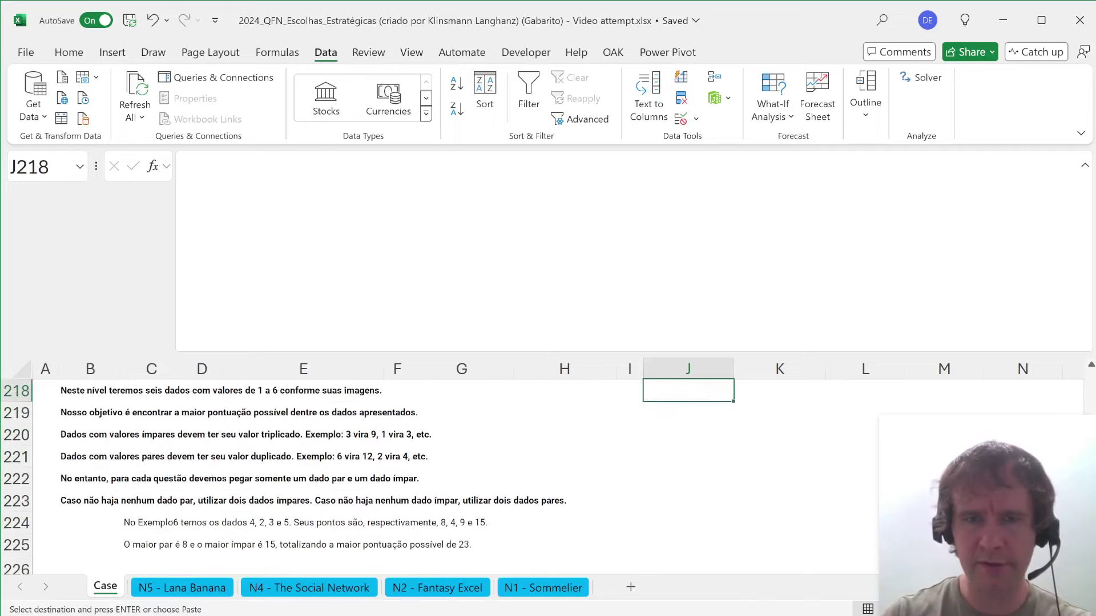
key("Return")
- Convert the example dice to numbers by changing H229 to =XMATCH(MID(G229,SEQUENCE(4),1),$J$218#)
key("Down")
key("Down")
key("Down")
key("Down")
key("Down")
key("Down")
key("Down")
key("Down")
key("Down")
key("Down")
key("Down")
key("Down")
key("Down")
key("Left")
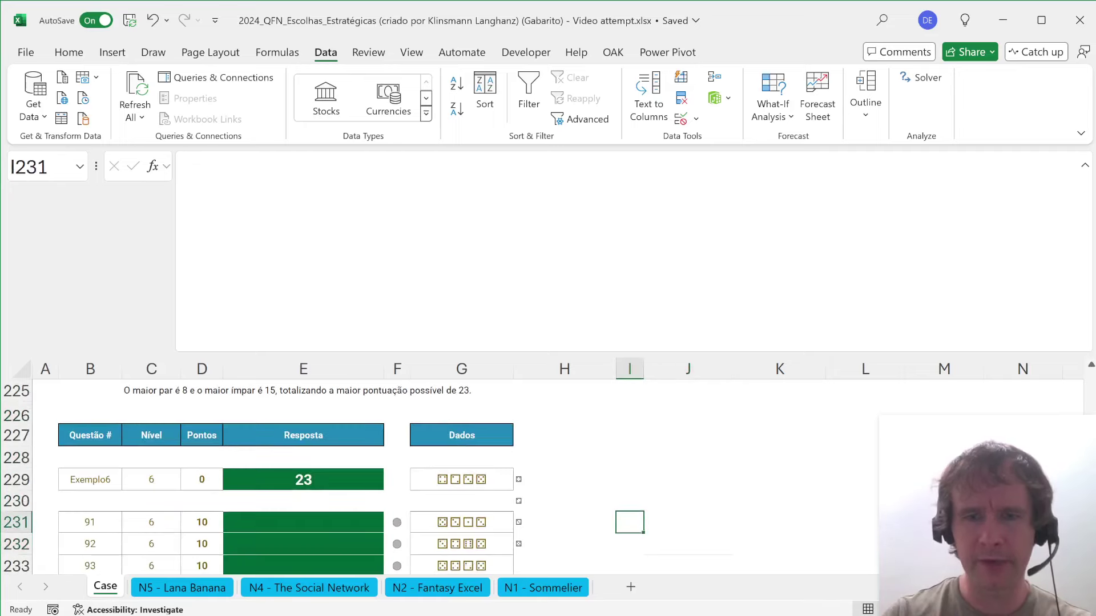
key("Up")
key("Up")
key("Left")
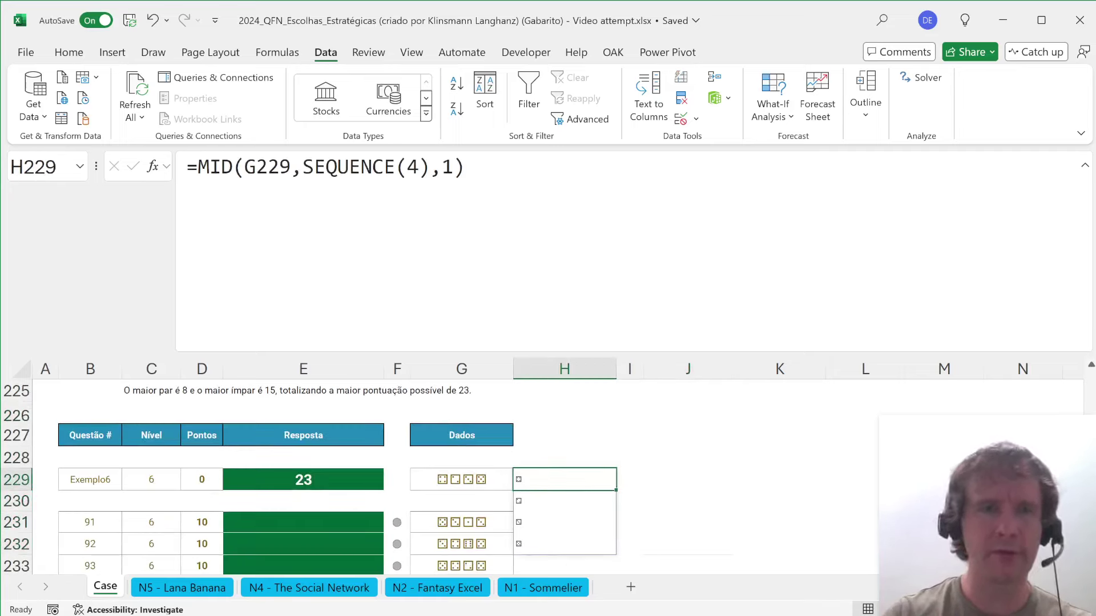
key("F2")
key("Home")
key("Right")
type("xl")
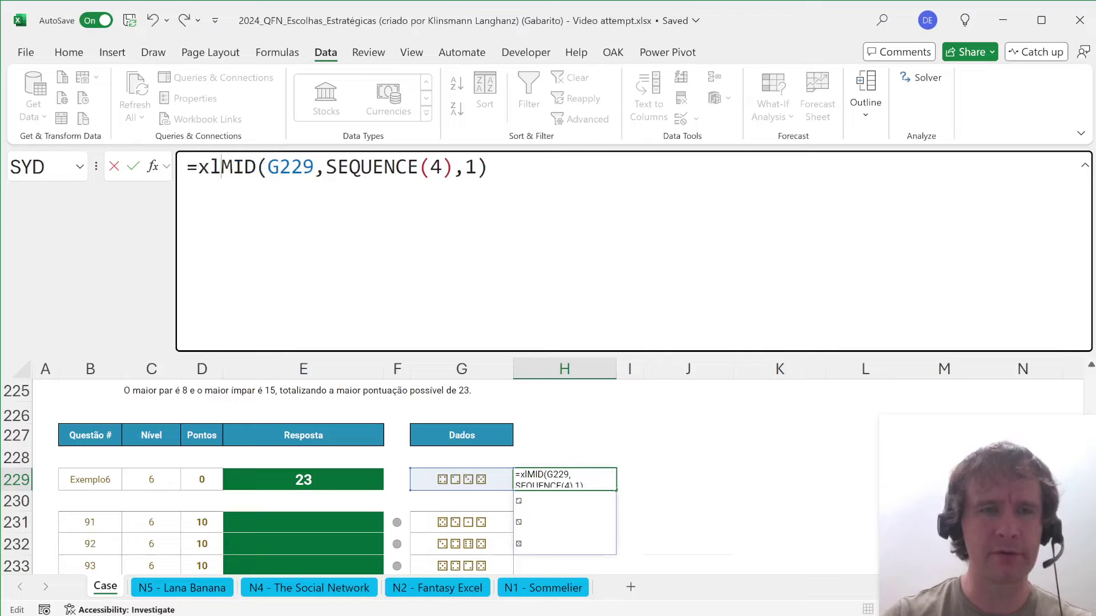
key("BackSpace")
type("m")
key("Tab")
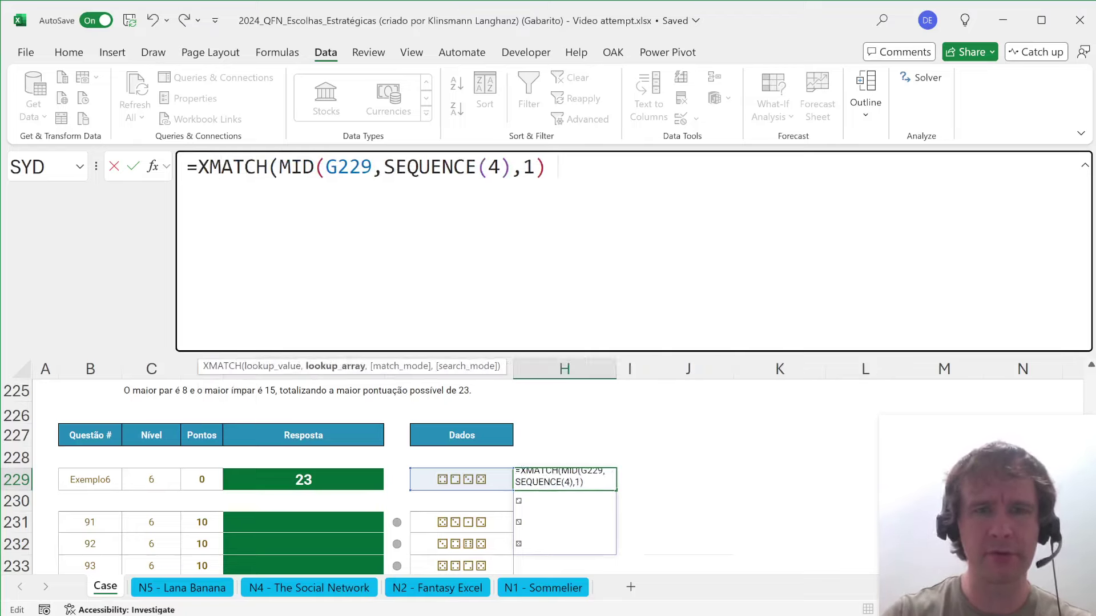
scroll(673, 450, "up", 2)
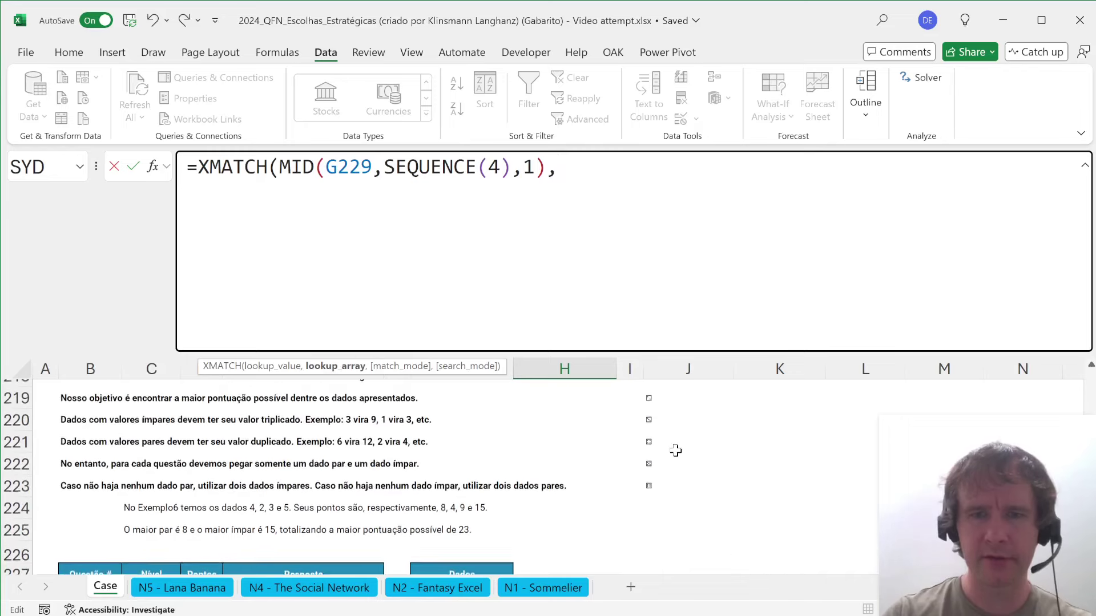
left_click(654, 398)
scroll(654, 396, "up", 1)
left_click(655, 396)
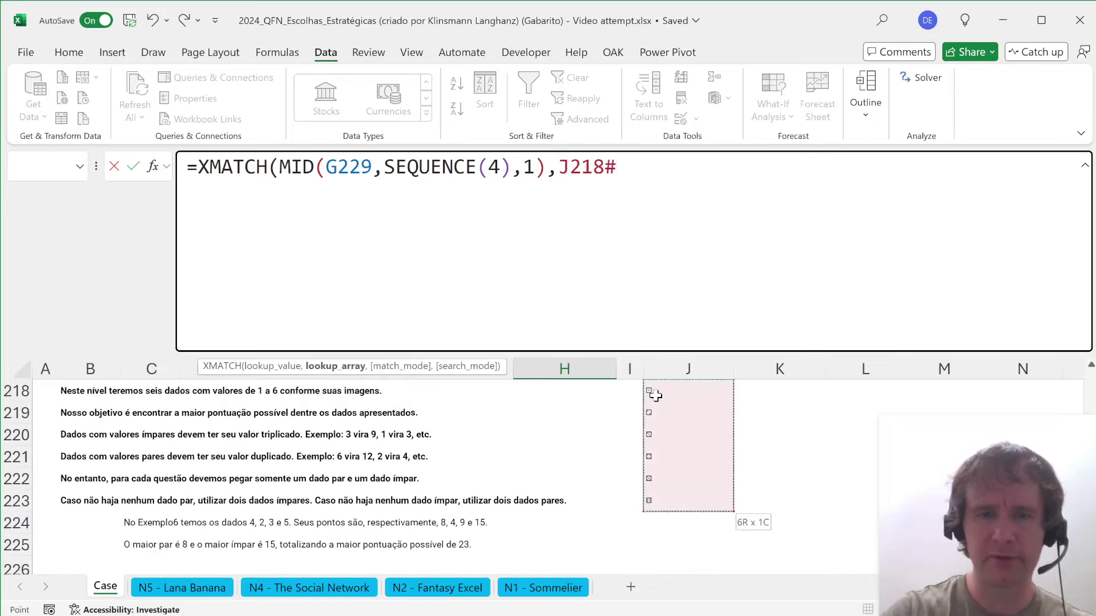
key("F4")
type(")")
key("Return")
key("Up")
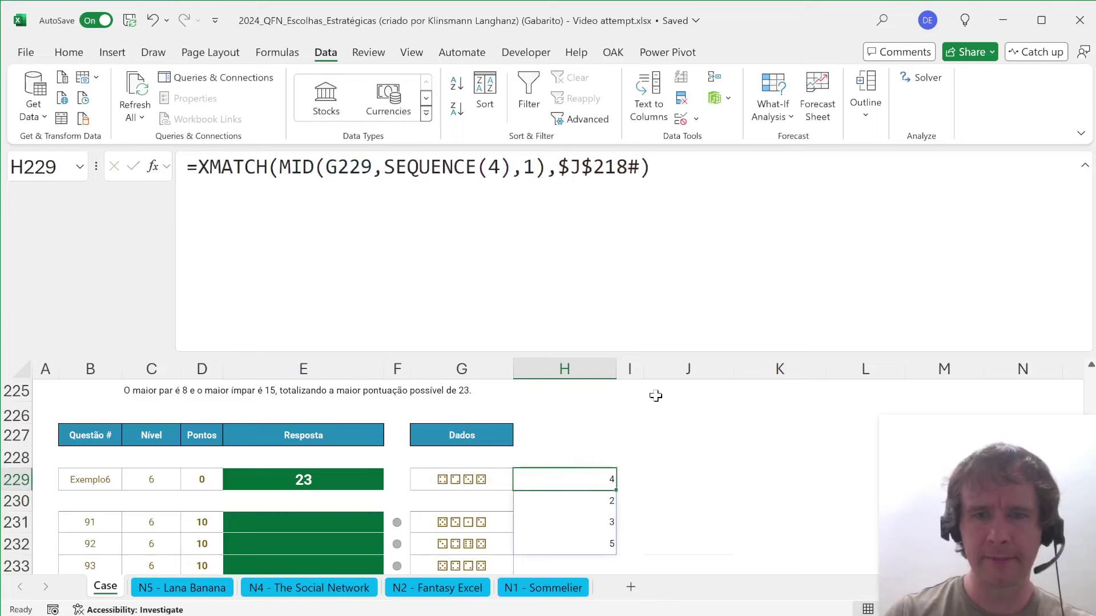
- Wrap the H229 formula in LET, storing the XMATCH result under the name nums
left_click(194, 167)
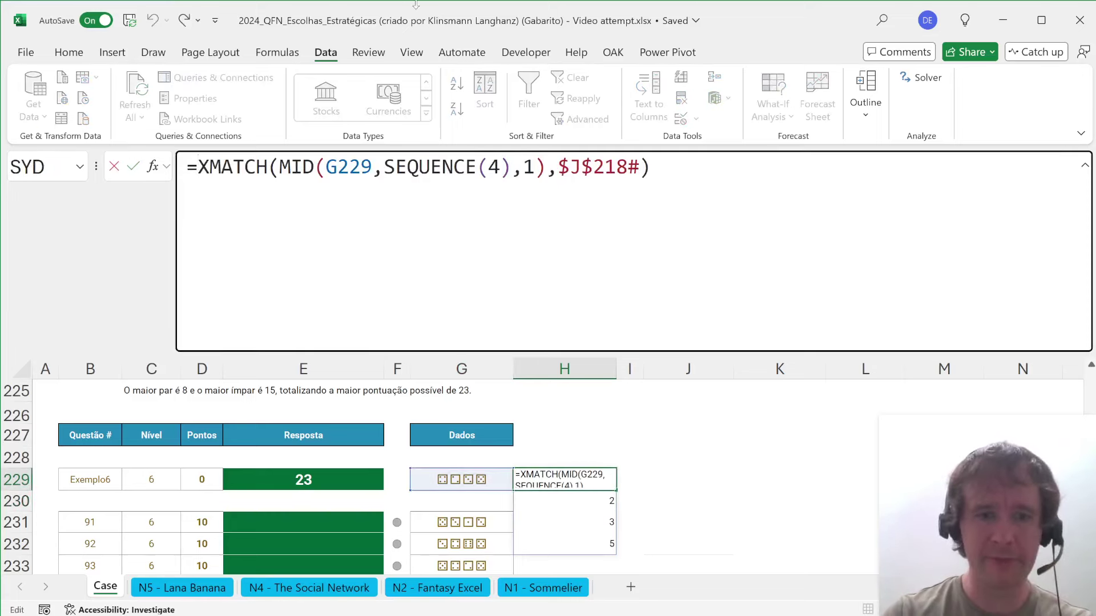
type("let(nu")
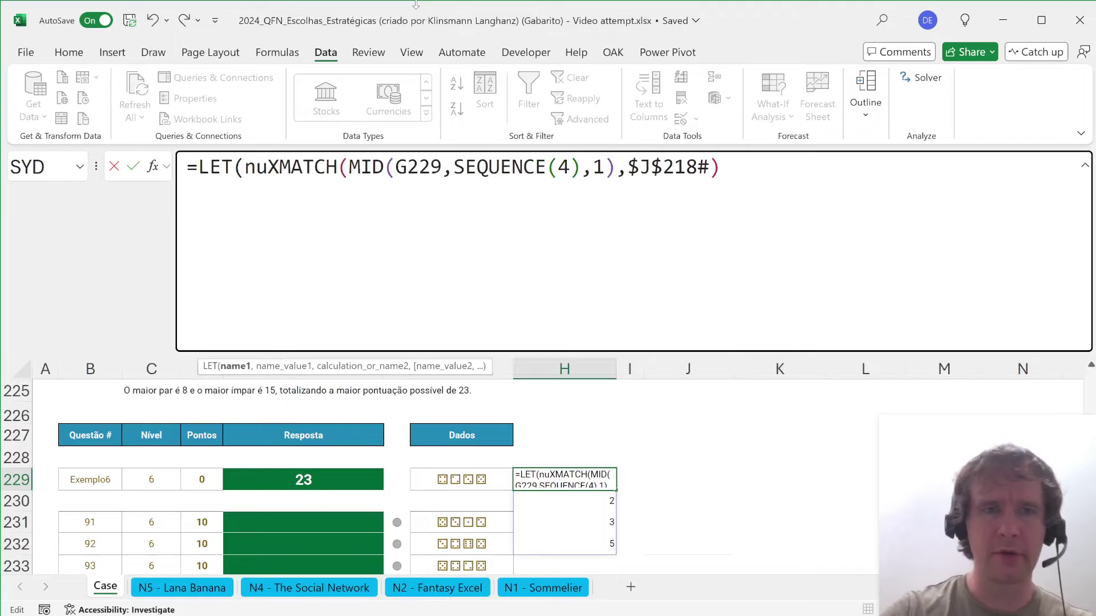
type("ms,")
key("End")
type(",")
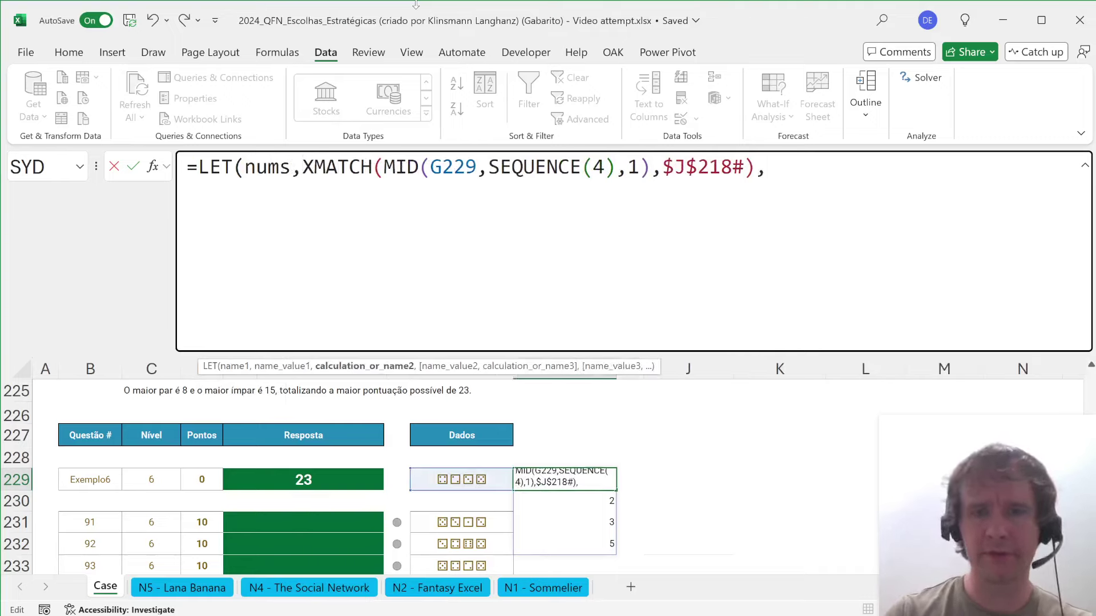
- Add a second LET variable on a new line that scores the dice: vals,nums*(2+ISODD(nums))
key("alt+Return")
type("v")
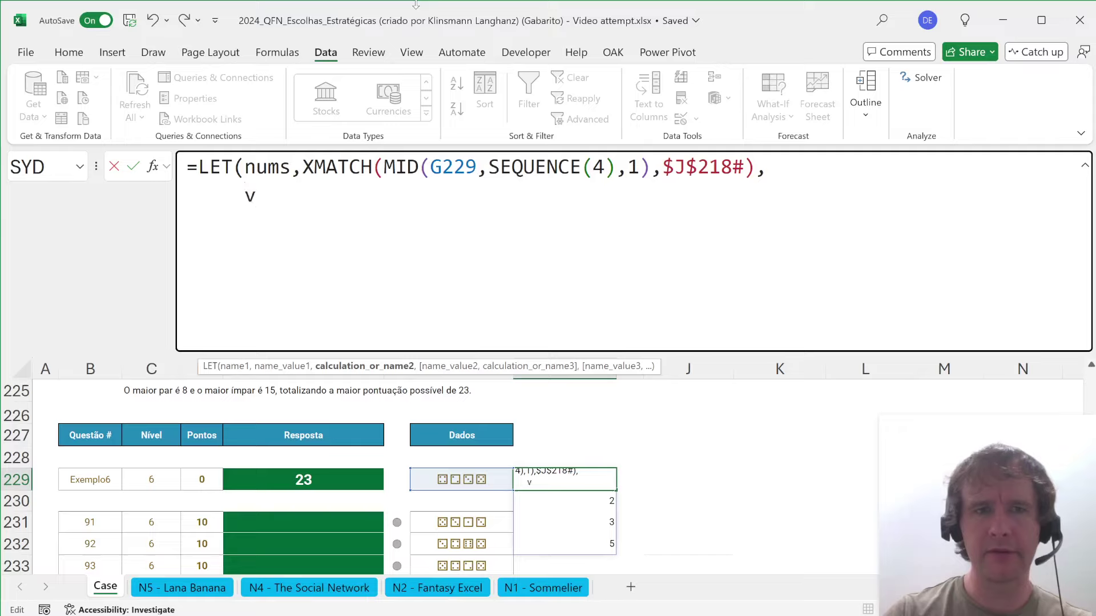
type("las")
key("BackSpace")
key("BackSpace")
key("BackSpace")
type("als ")
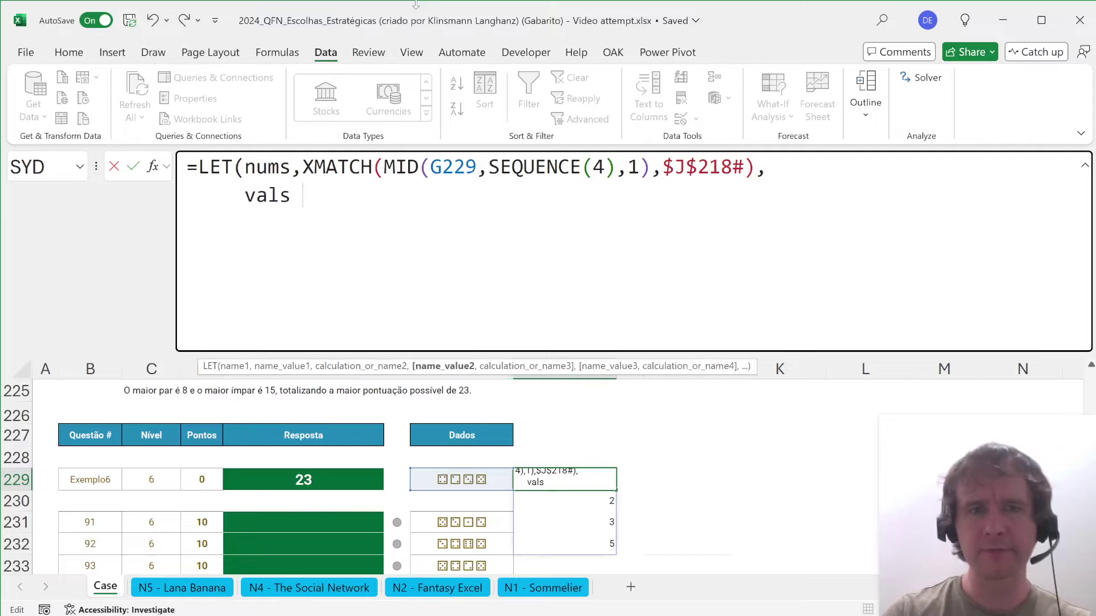
type(",num")
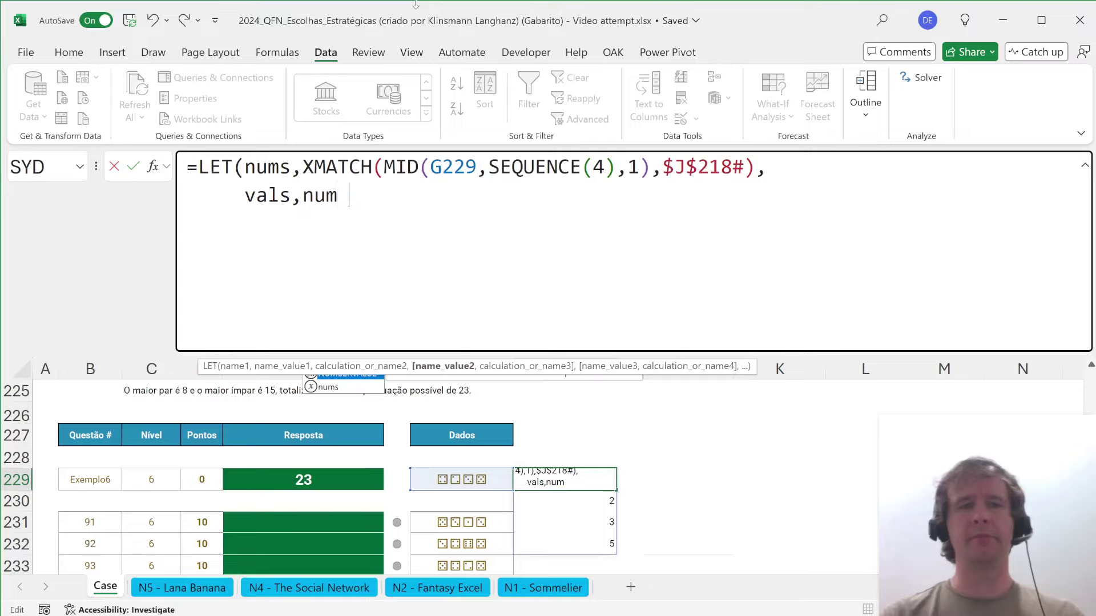
type("s*(2+")
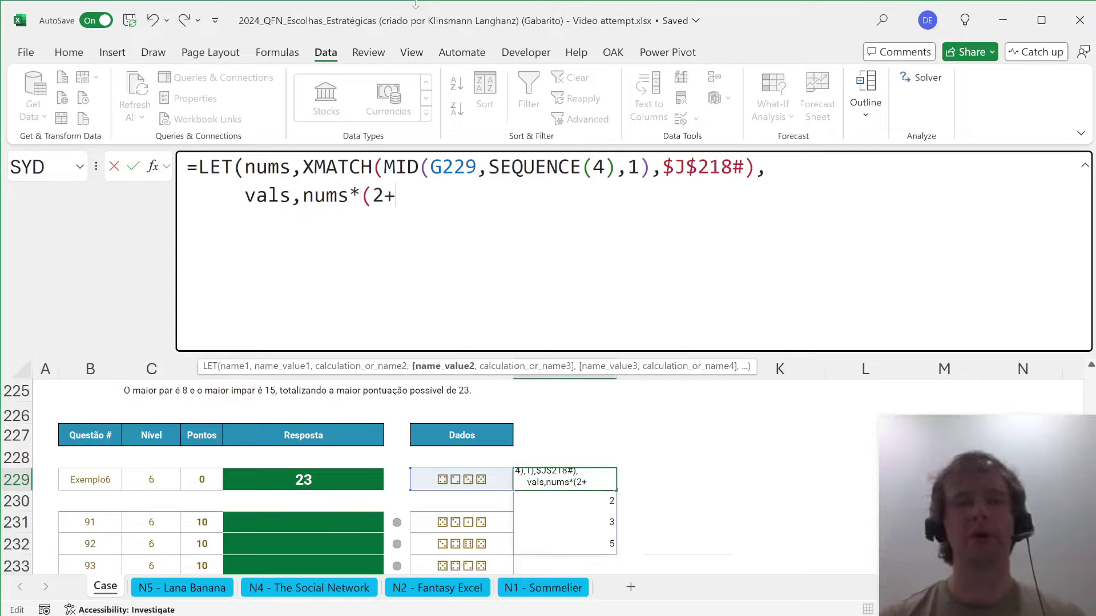
type("iso")
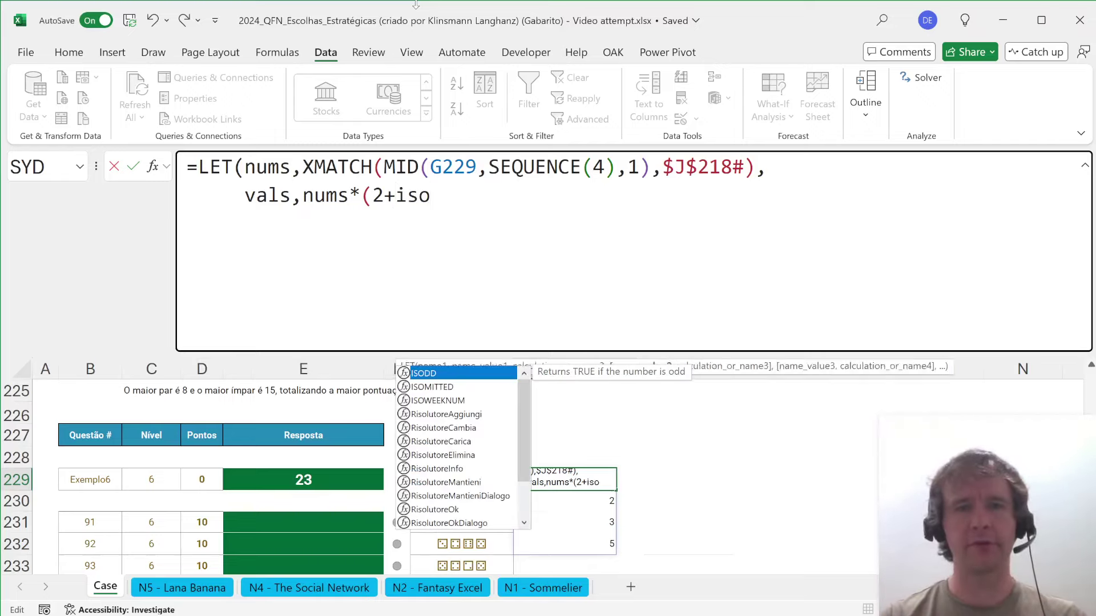
key("Tab")
type("nums)")
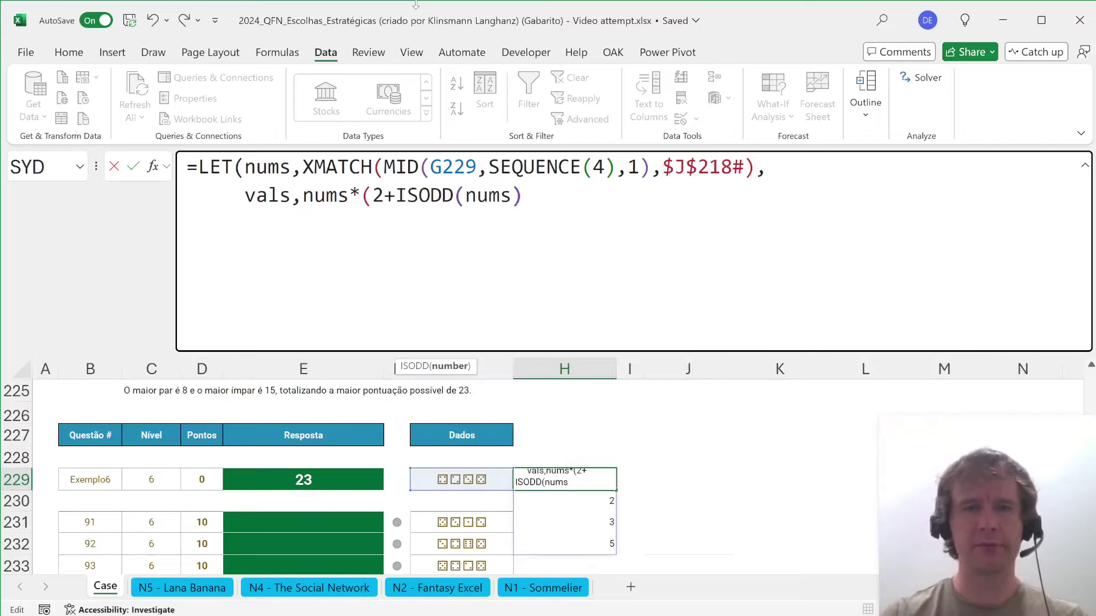
type("),")
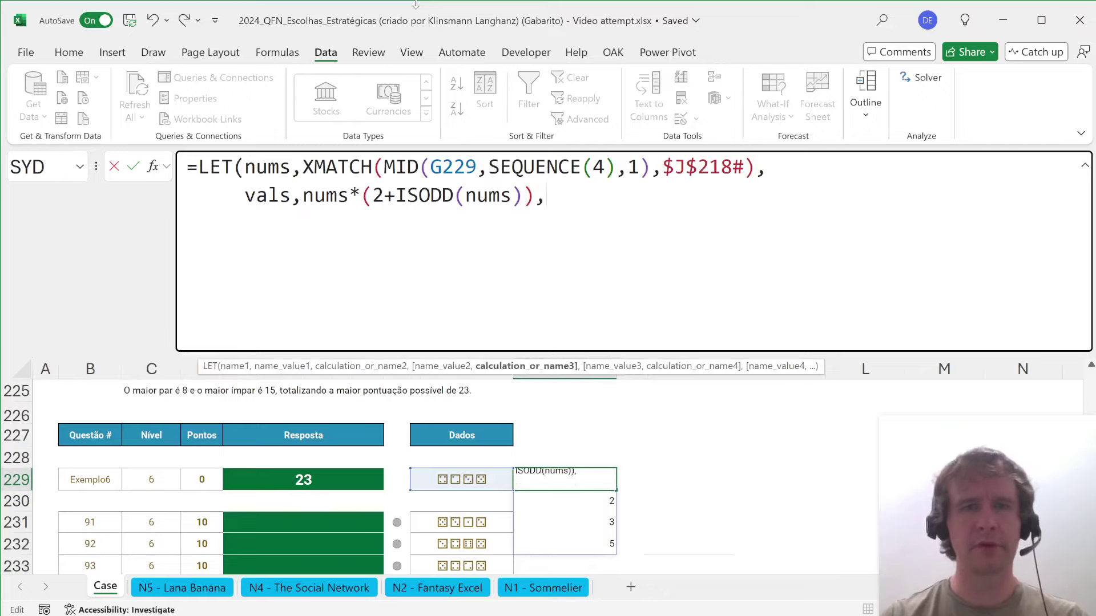
- Finish the LET formula on a new line by returning HSTACK(nums,vals)
type("hst")
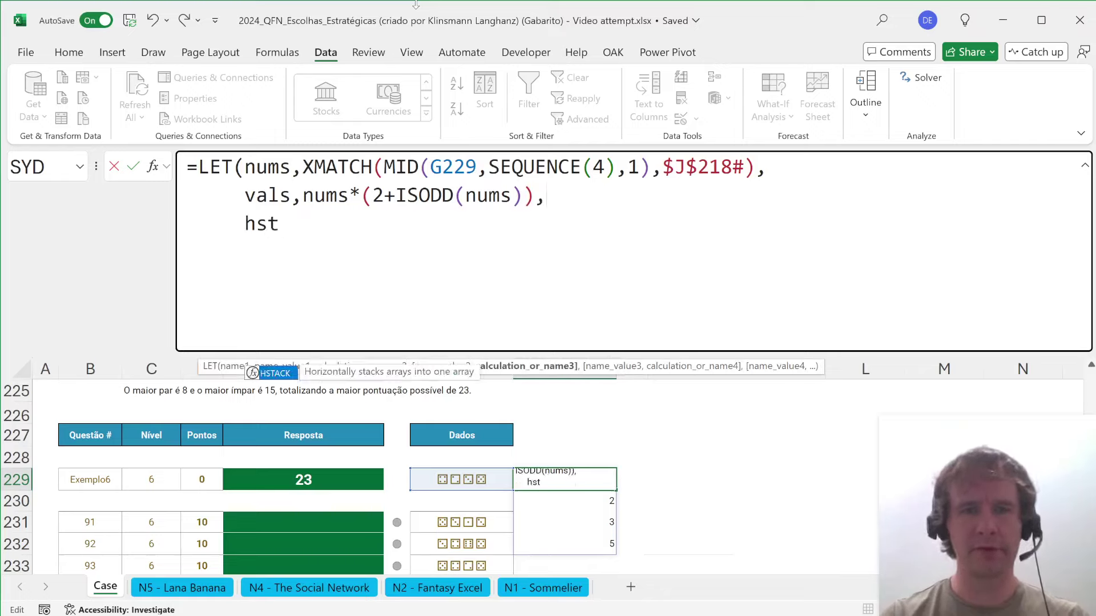
key("Tab")
type("nums,vals)")
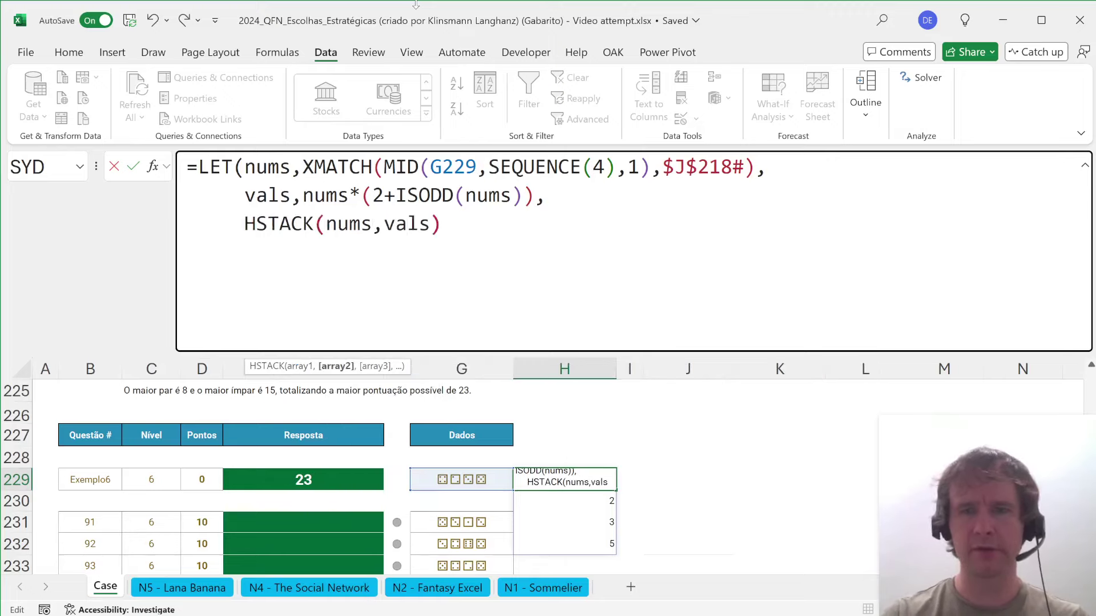
key("Return")
key("Return")
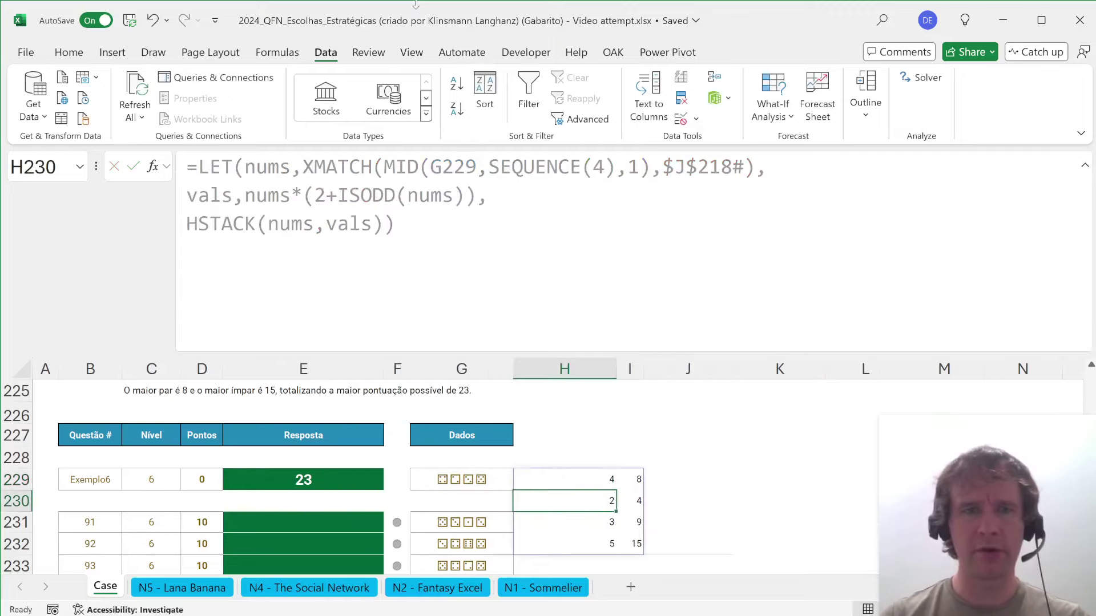
key("Up")
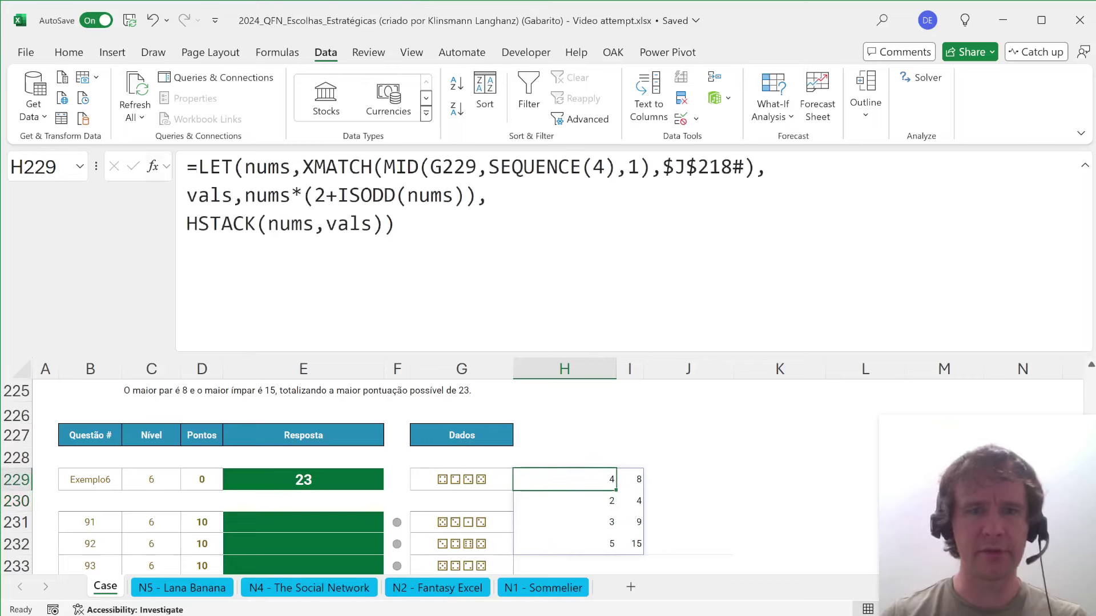
- Indent the vals and HSTACK lines of the H229 formula to align with nums
left_click(187, 196)
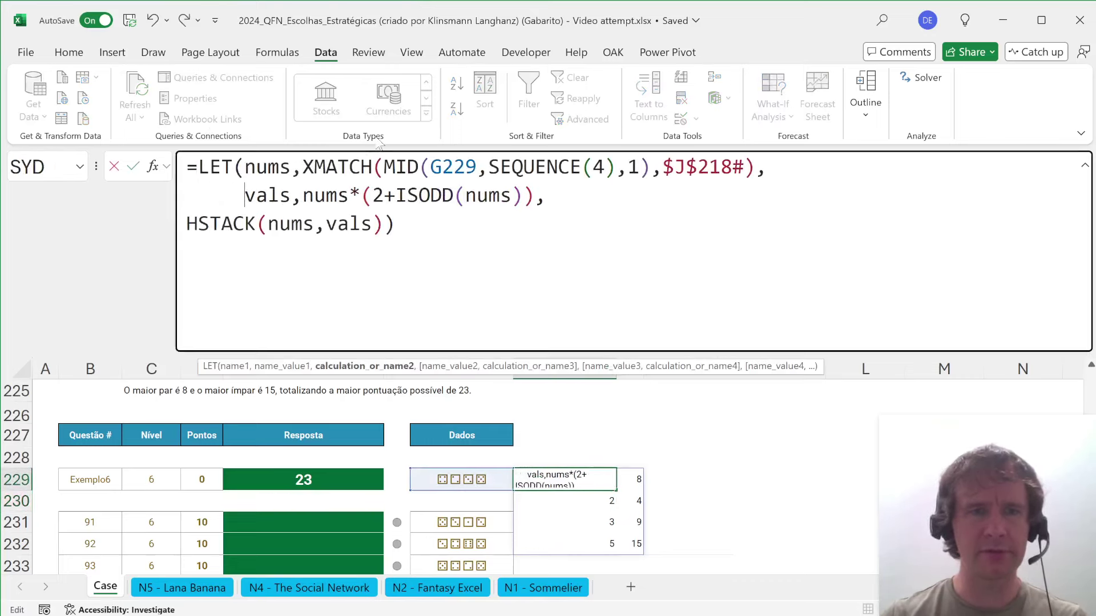
key("ctrl+shift+Left")
key("ctrl+End")
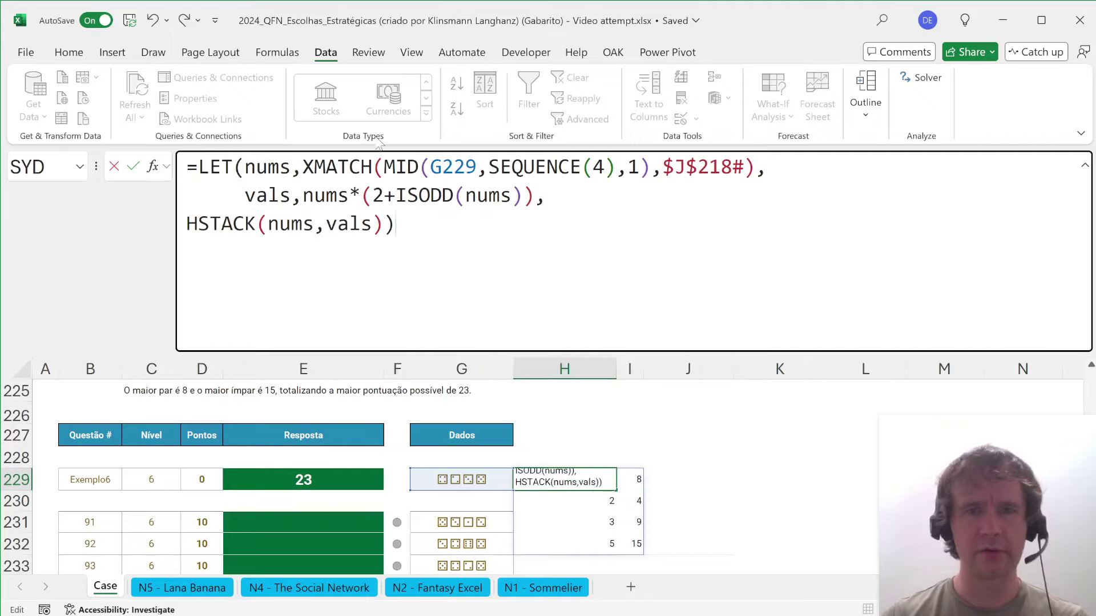
key("Up")
key("End")
key("shift+Right")
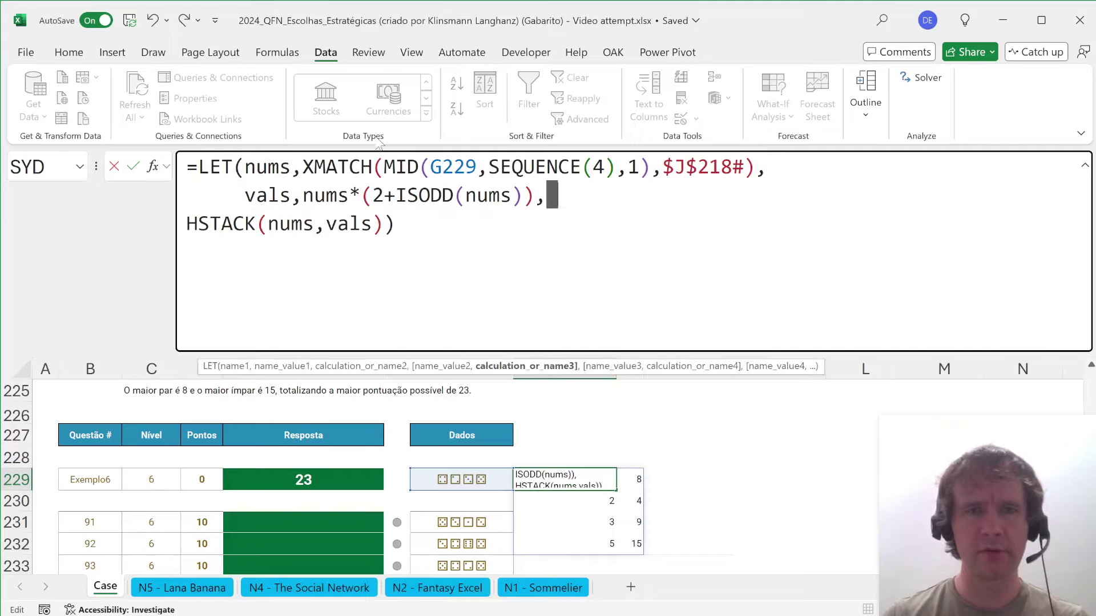
key("ctrl+v")
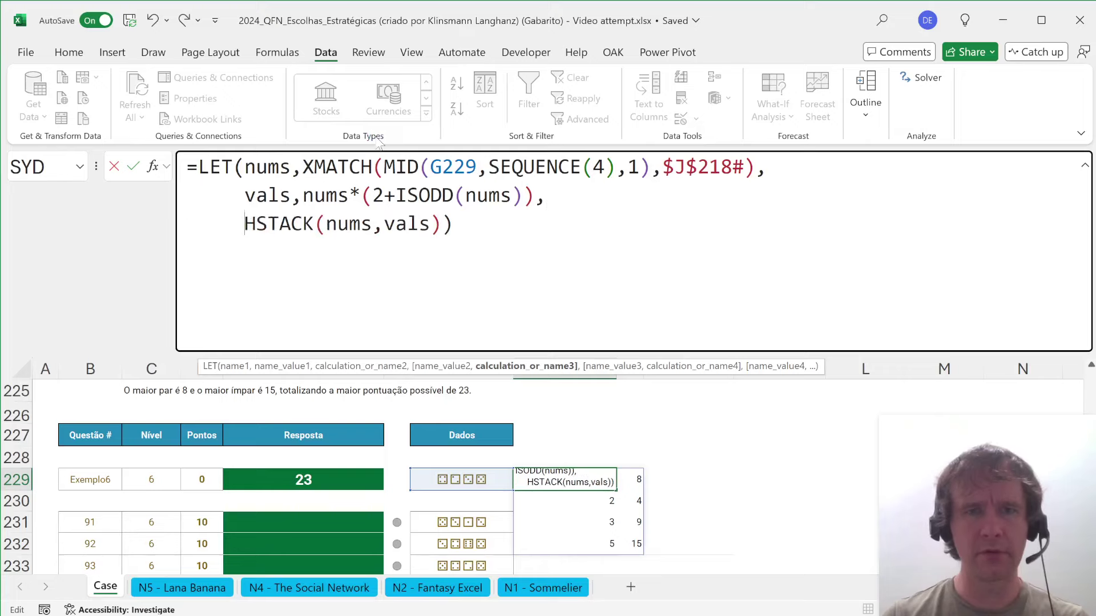
key("Return")
- Check each die's number and score in H229:I232 against the rules for picking one odd and one even die
key("Up")
key("Down")
key("shift+Right")
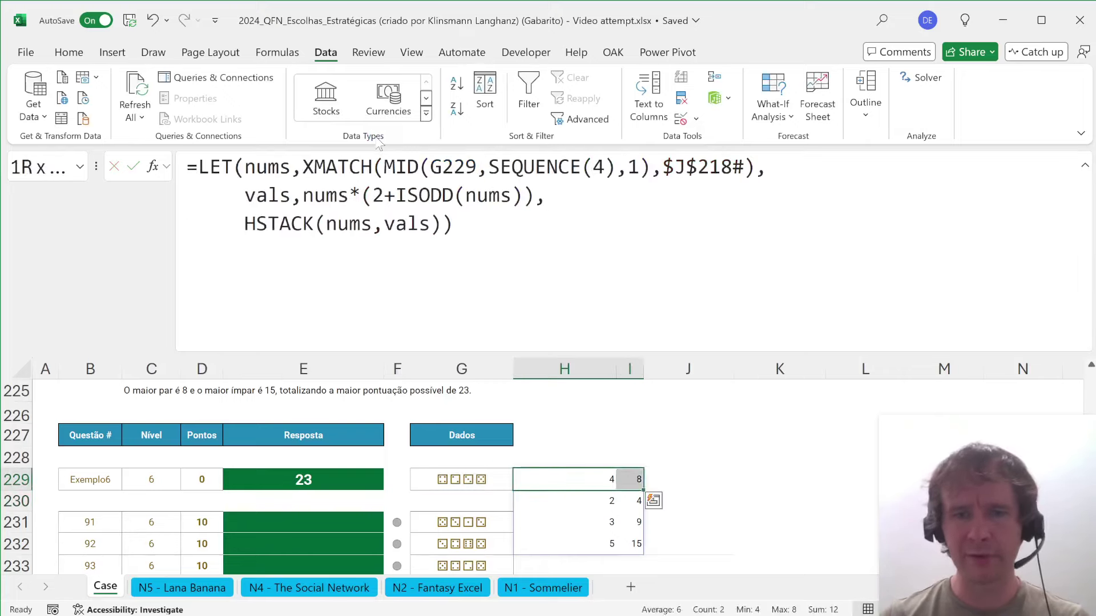
key("Down")
key("shift+Right")
key("Down")
key("shift+Right")
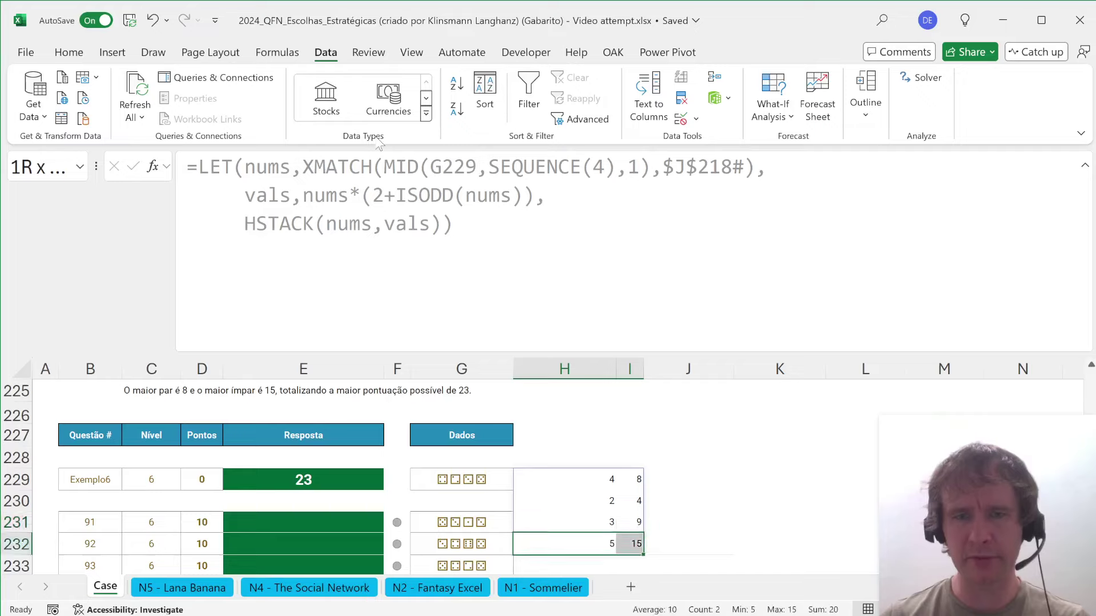
key("ctrl+Up")
scroll(181, 455, "up", 2)
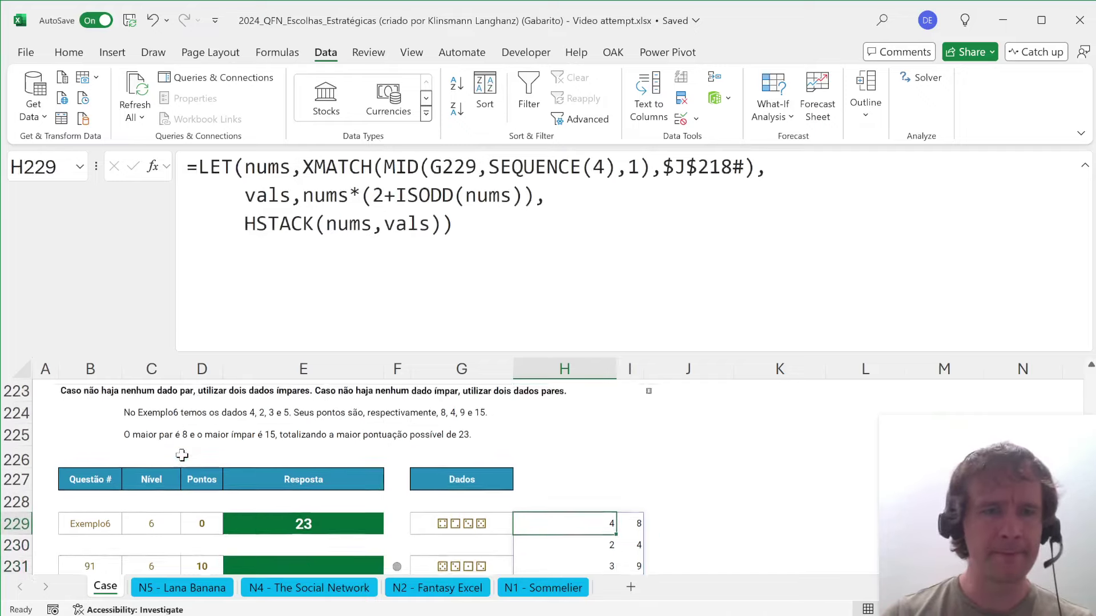
scroll(181, 455, "up", 1)
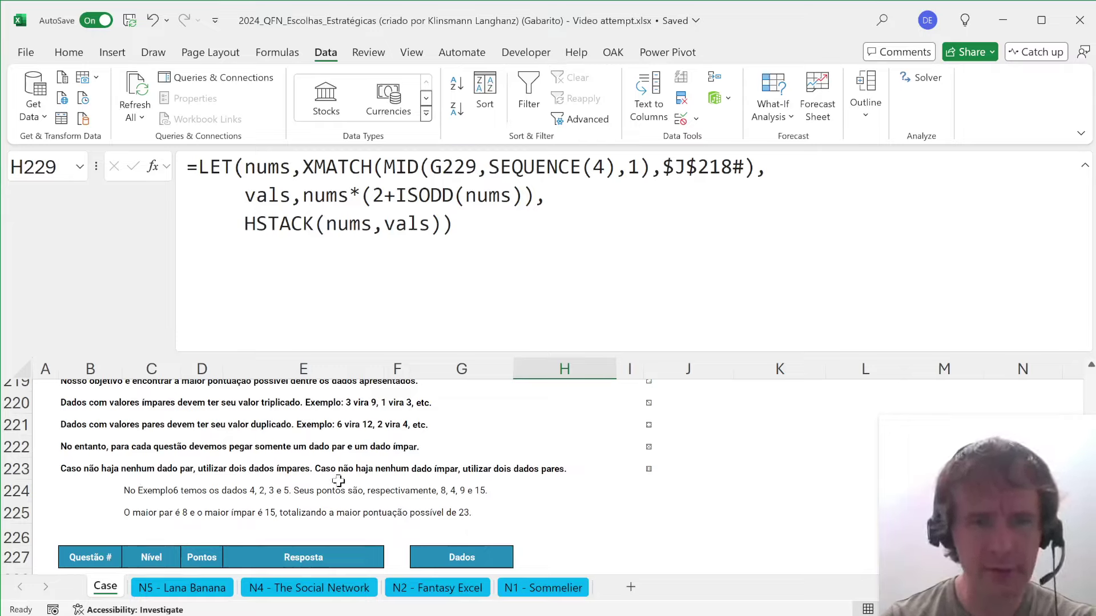
scroll(558, 518, "down", 3)
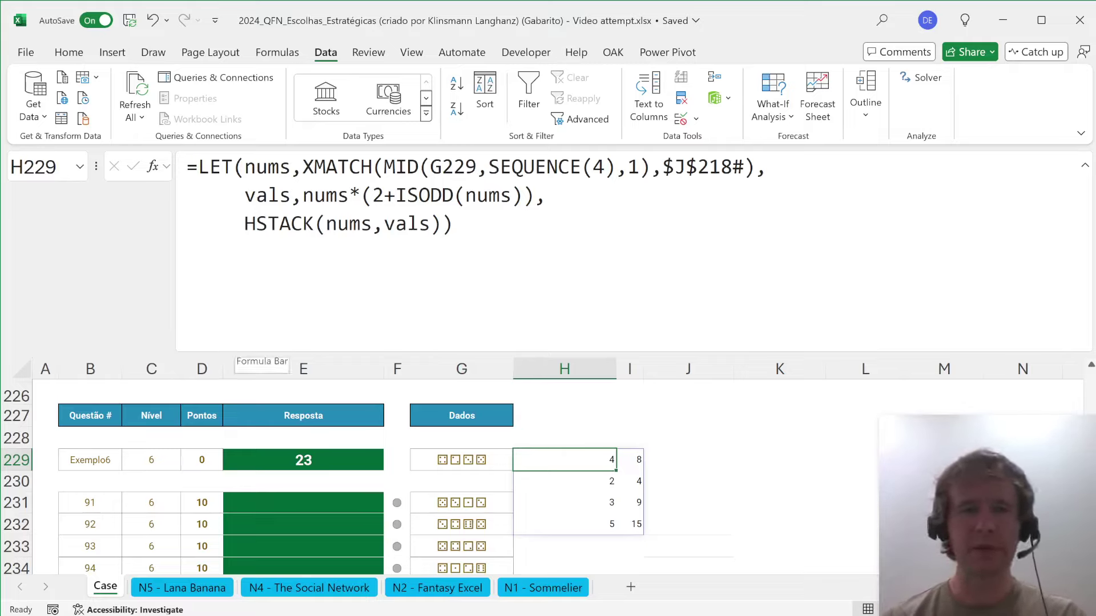
- Replace the HSTACK line of the H229 formula with a variable for the best odd die: bestOdd,MAX(IF(ISODD(nums),vals,0)),
left_click(245, 224)
key("shift+End")
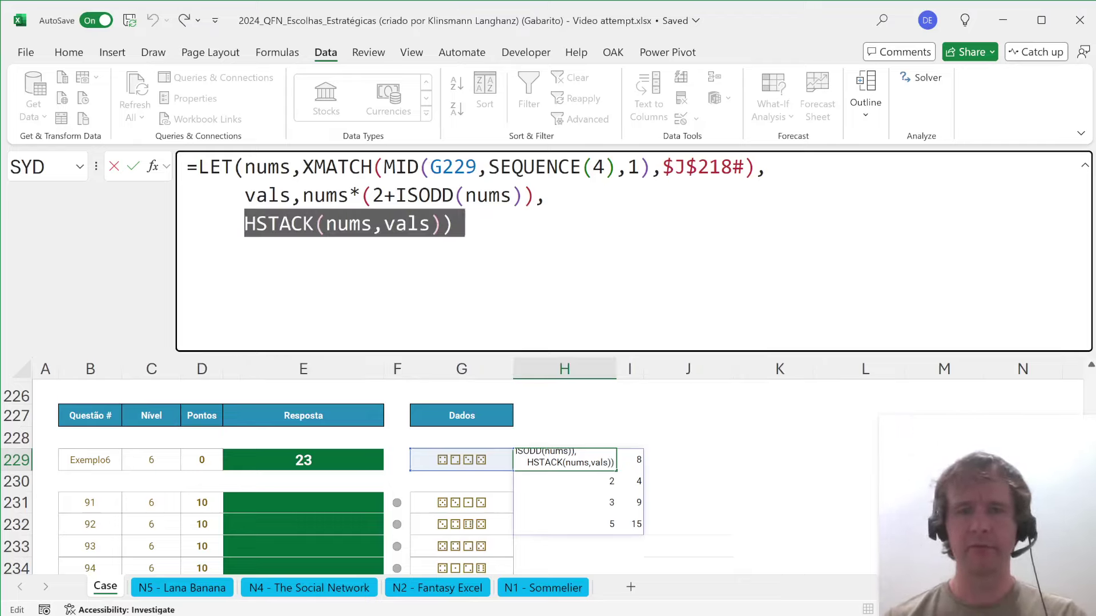
type("bestOdd,")
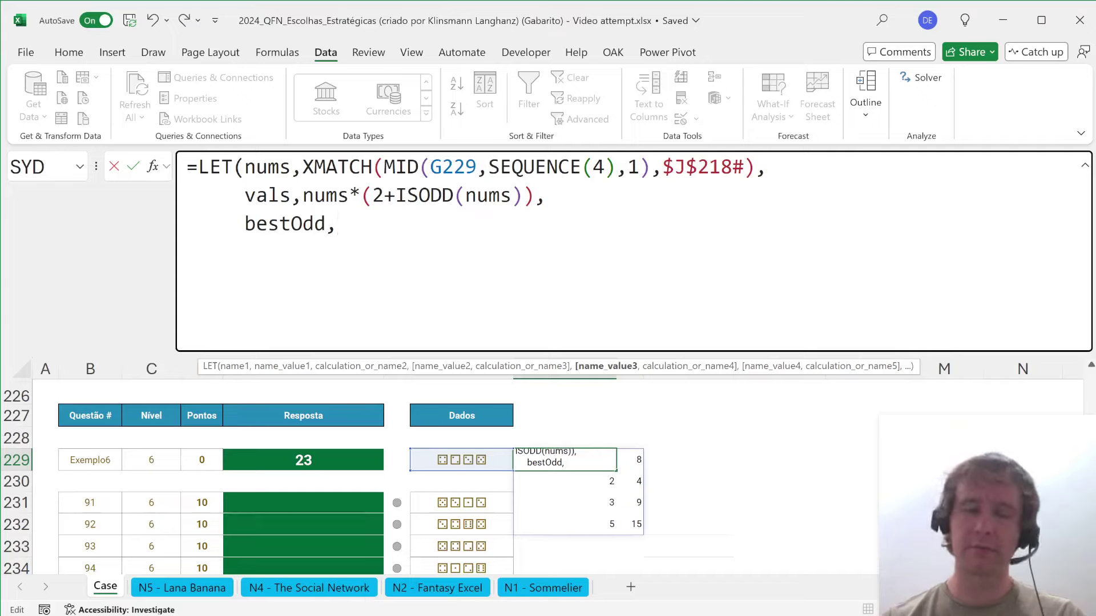
type("max")
key("Tab")
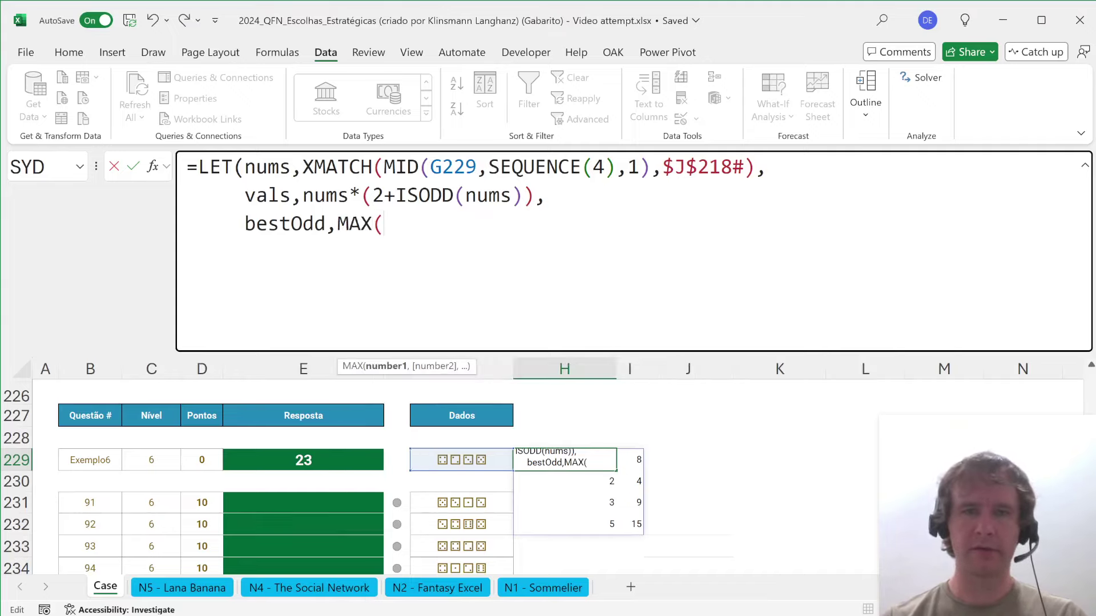
type("if")
key("Tab")
type("i")
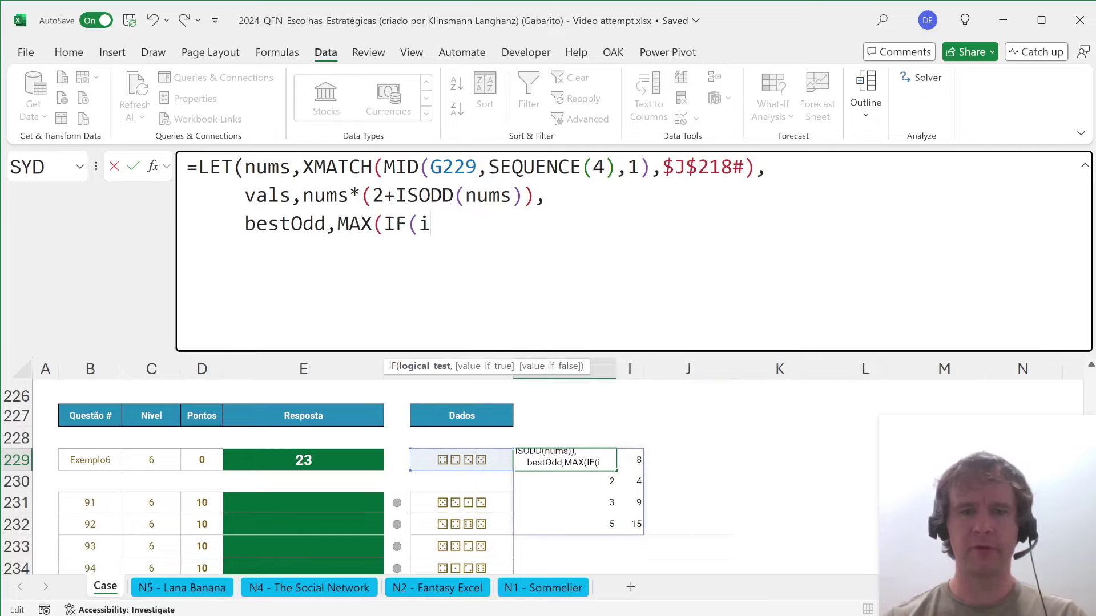
type("sod")
key("Tab")
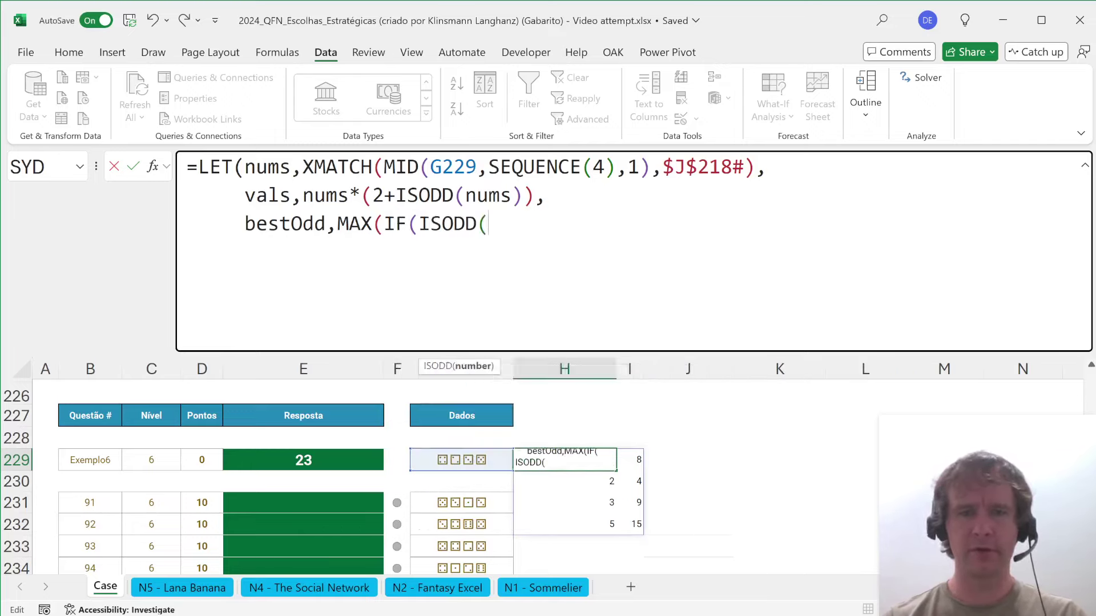
type("nums),v")
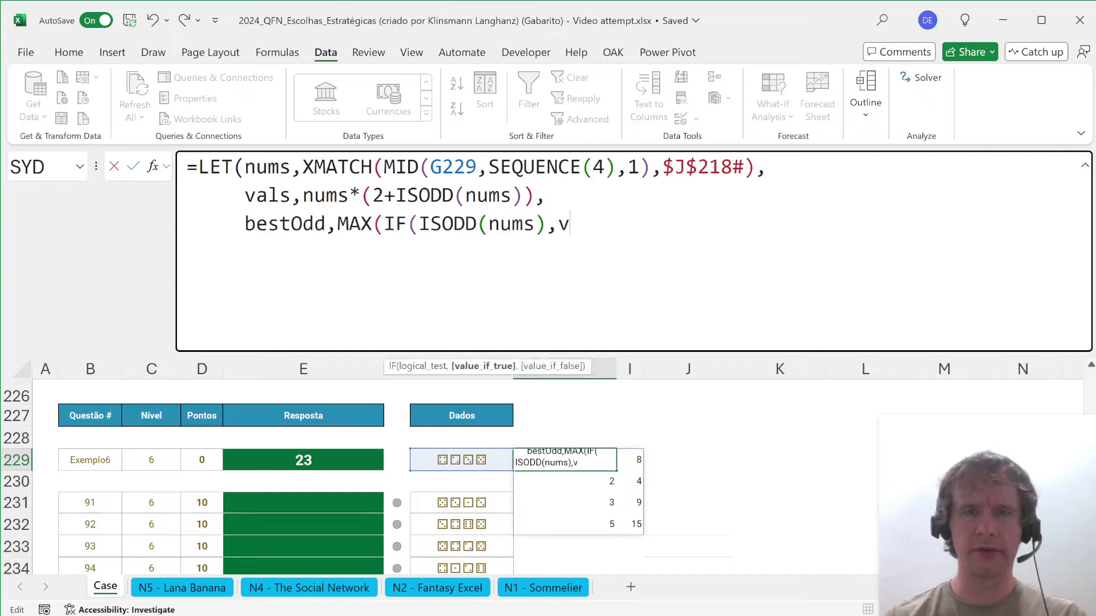
type("als,0)")
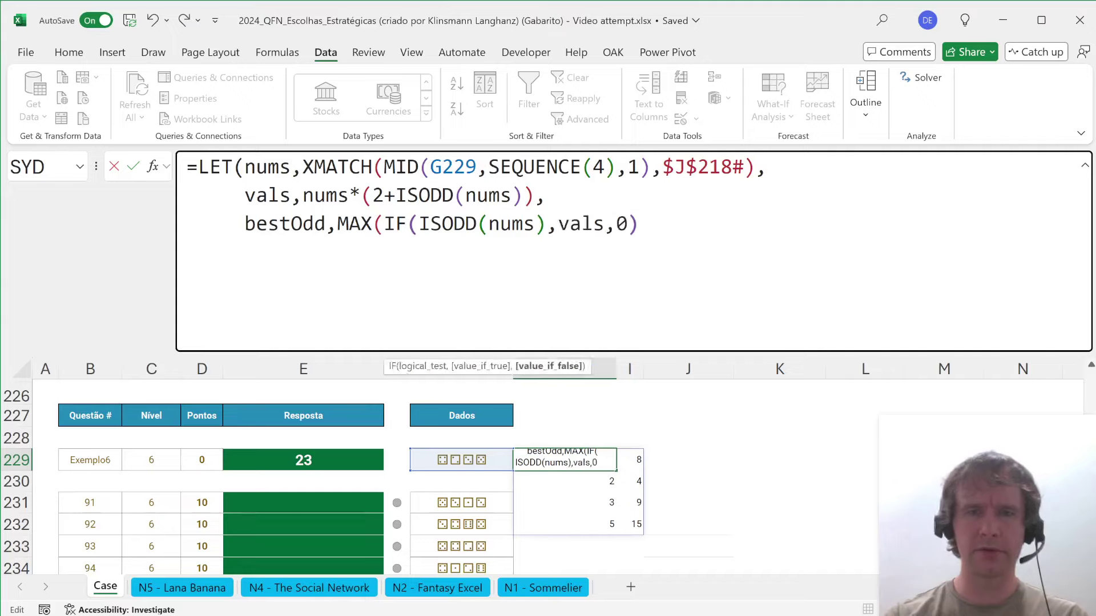
type("),")
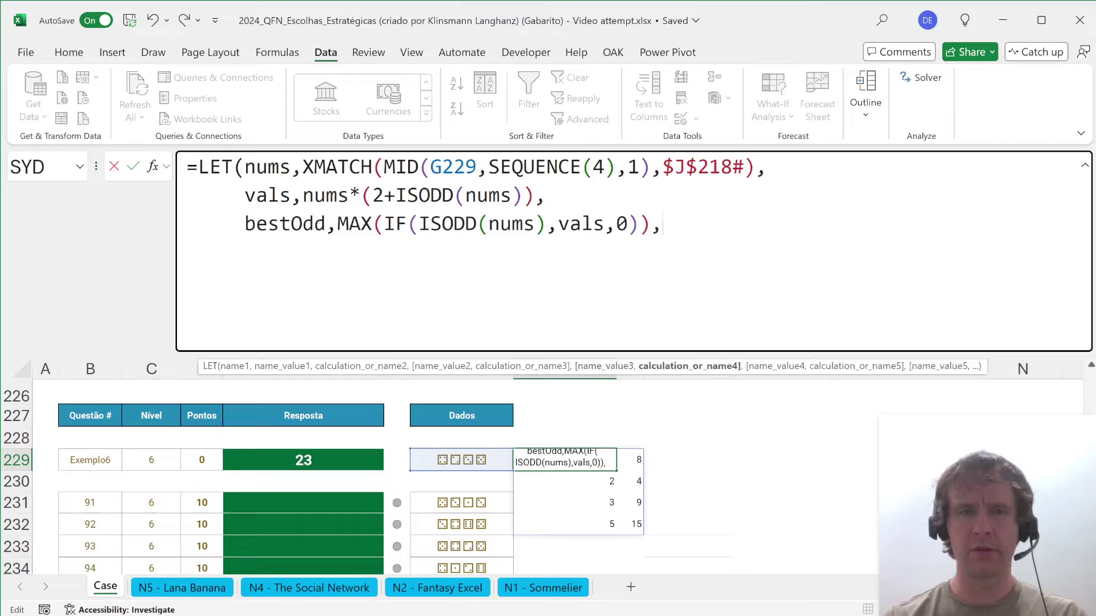
- Add a new line to the LET formula for the best even die: bestEven,MAX(IF(ISEVEN(nums),vals,0)),
key("alt+Return")
type("best")
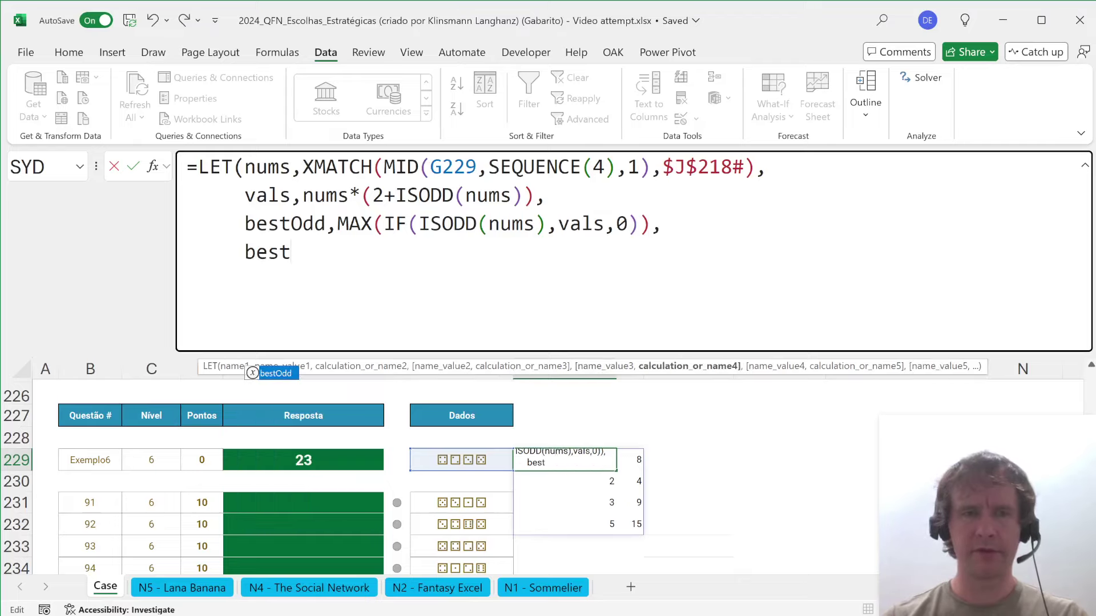
type("Even,")
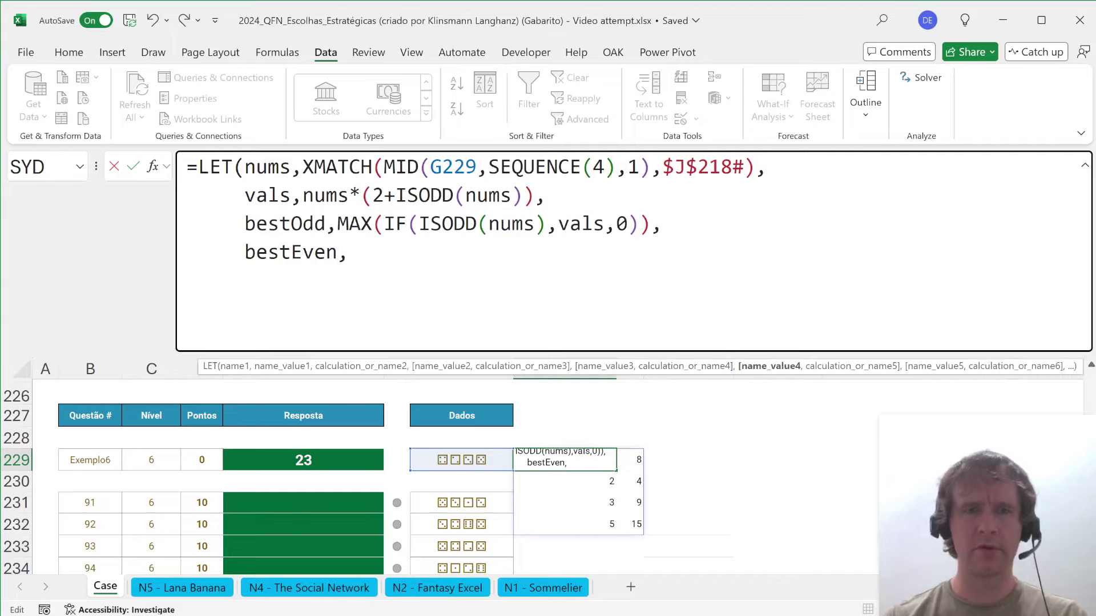
type("max")
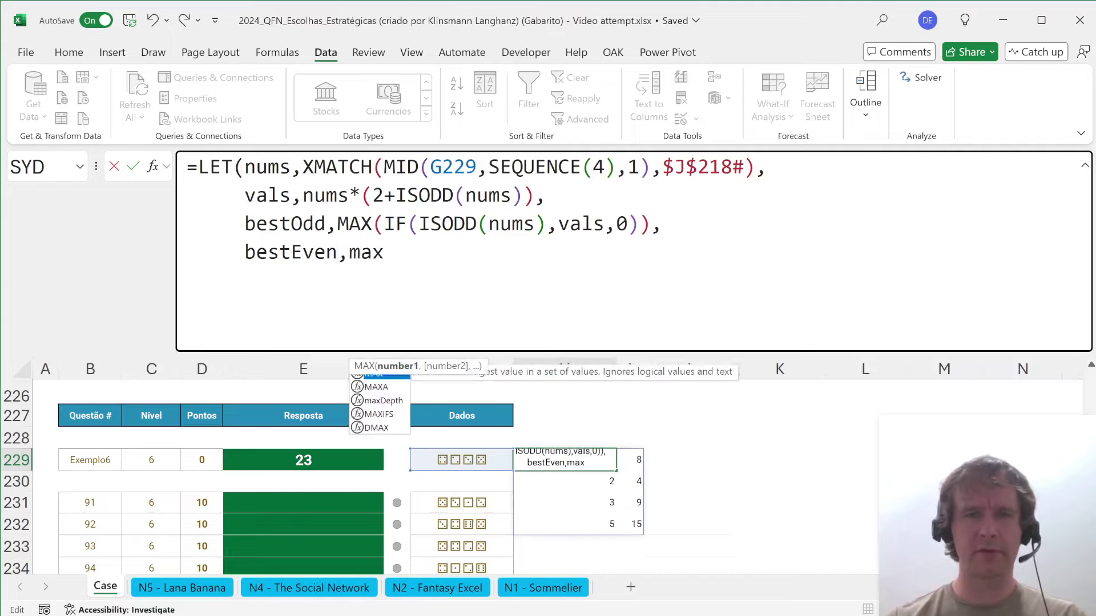
type("(if(iso")
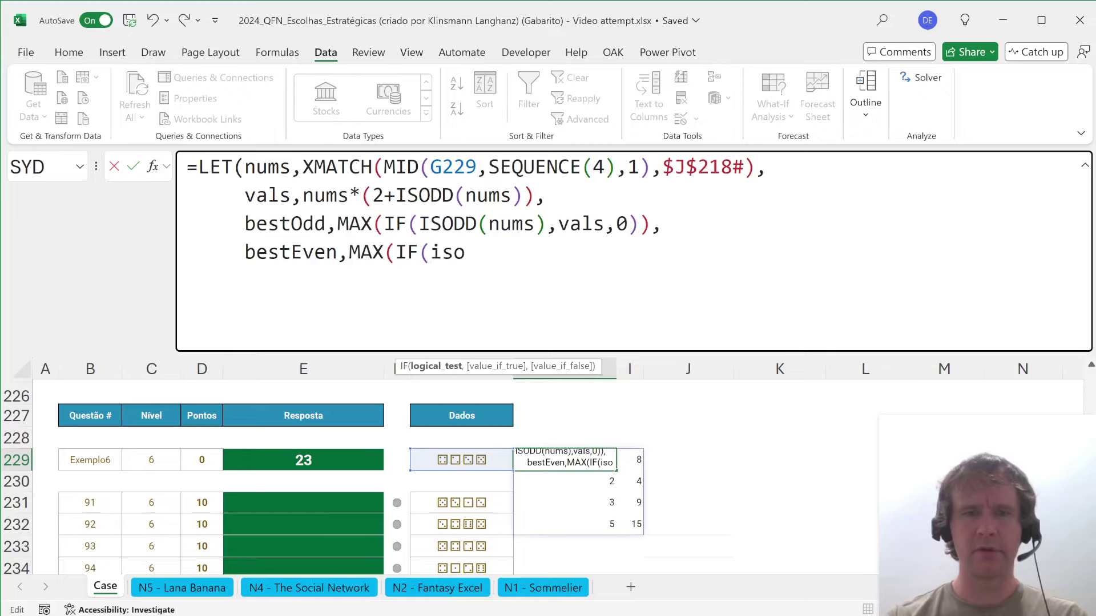
key("BackSpace")
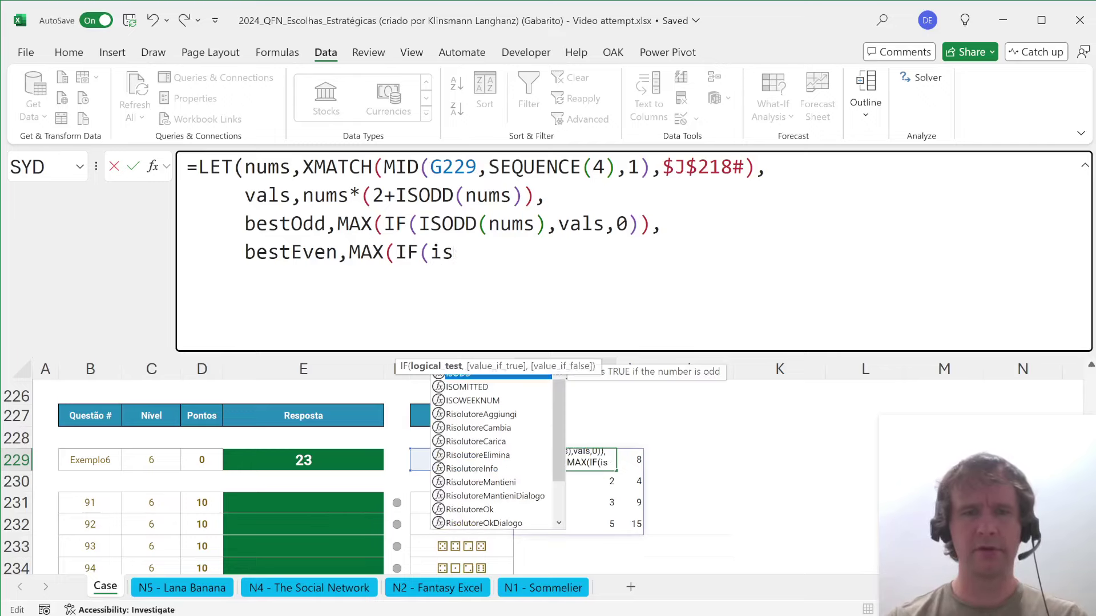
type("ev")
key("Tab")
type("nums")
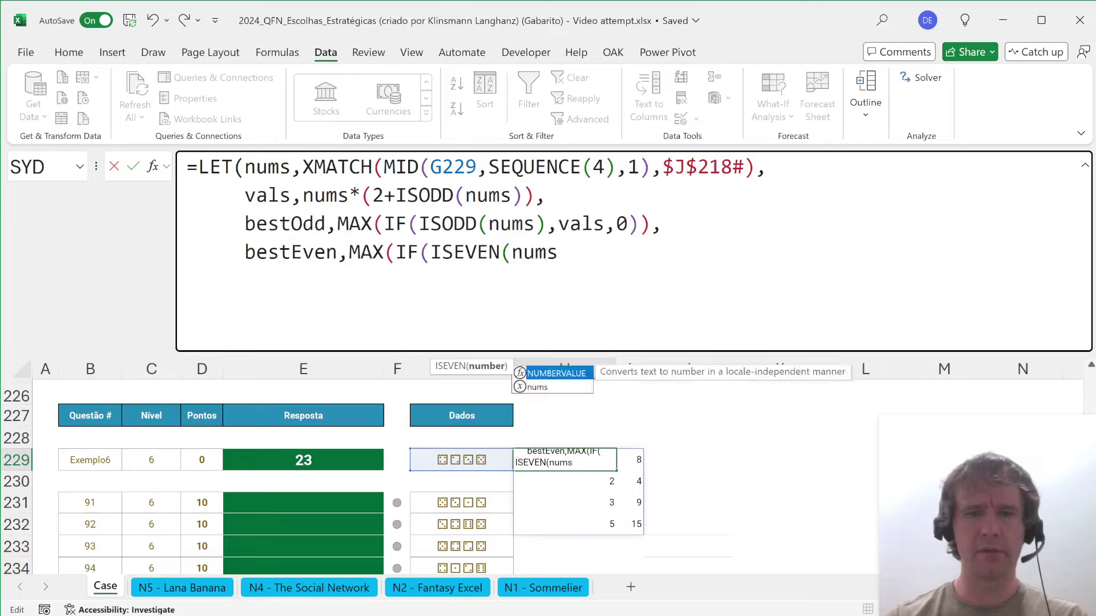
type("),vals,0)),")
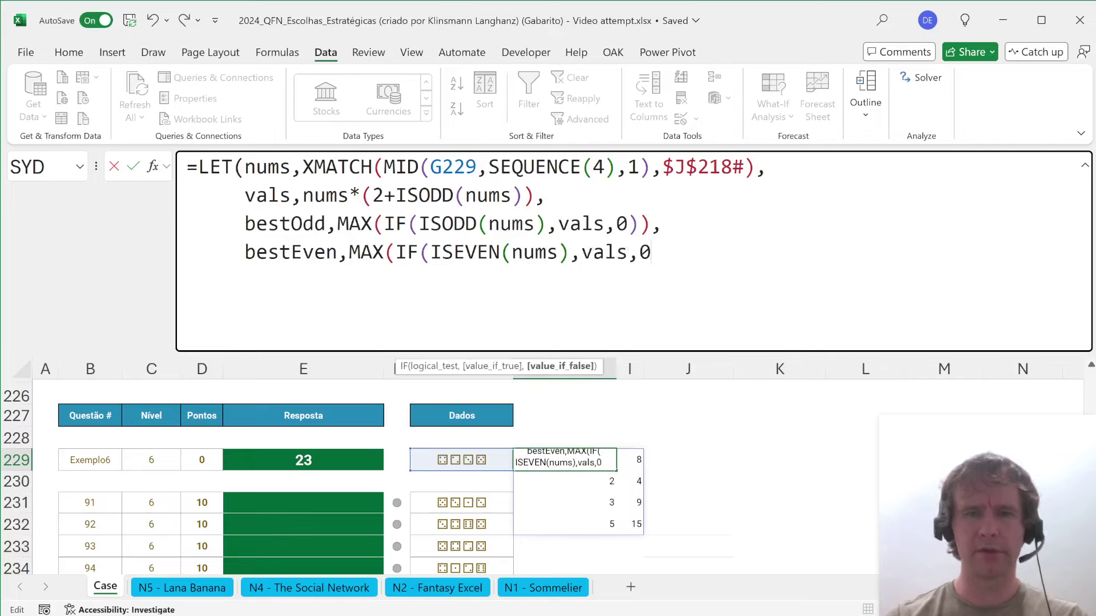
- Start the result on a new line, summing the two largest scores when either parity is missing: IF(bestOdd*bestEven=0,SUM(LARGE(vals,{1,2}))
key("alt+Return")
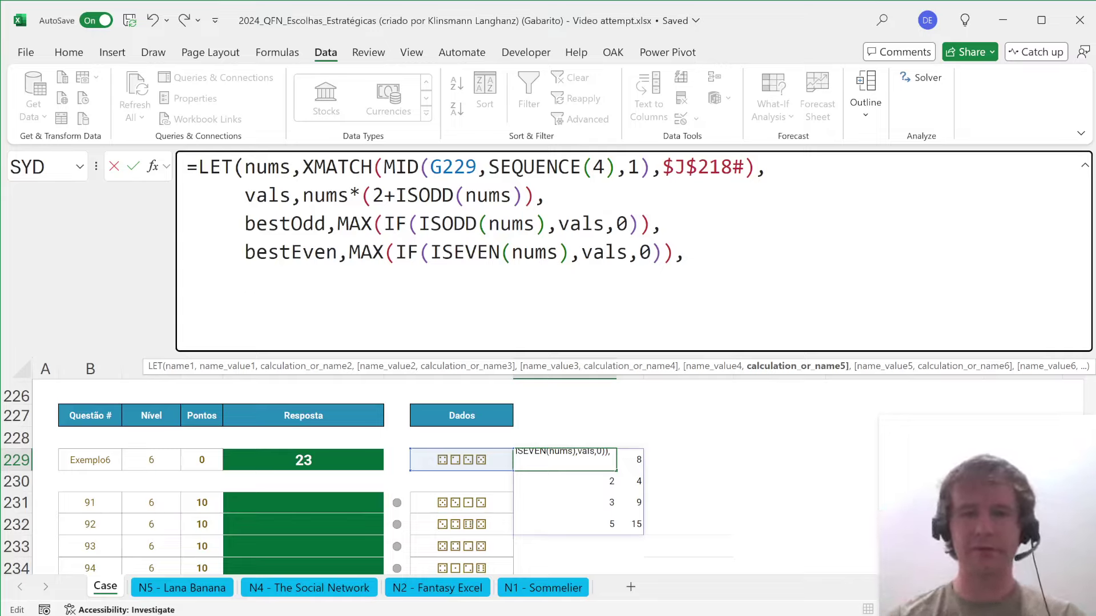
type("if(b")
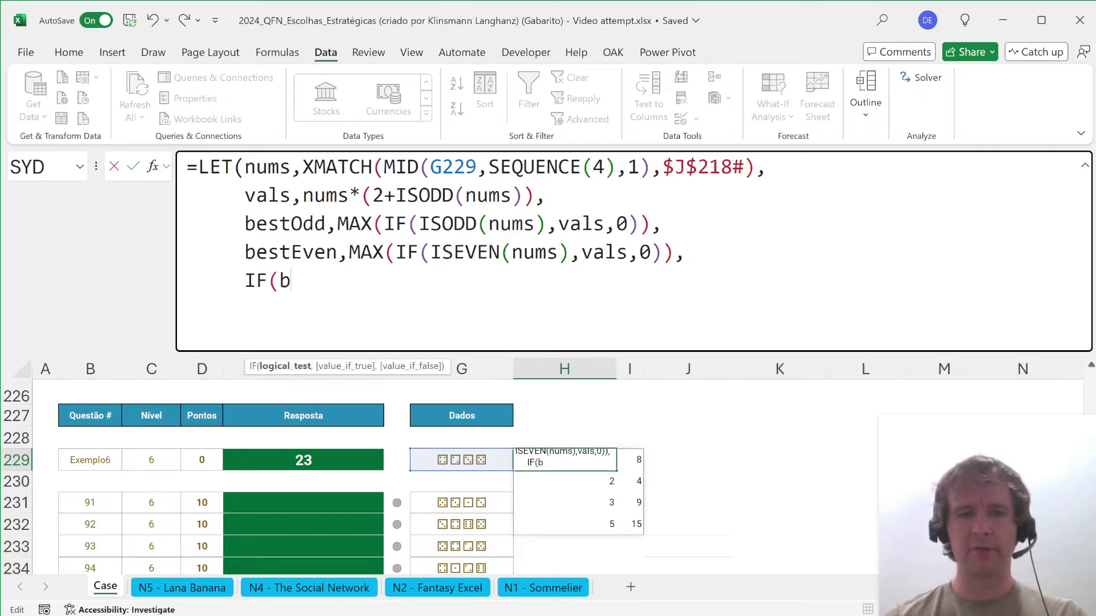
type("estOdd")
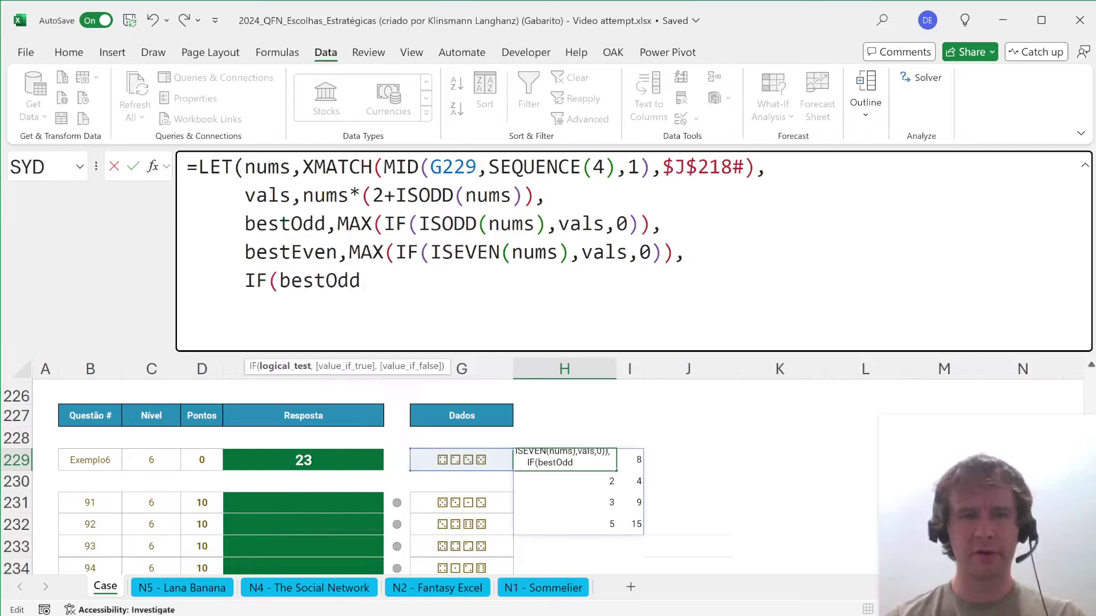
type("*beste")
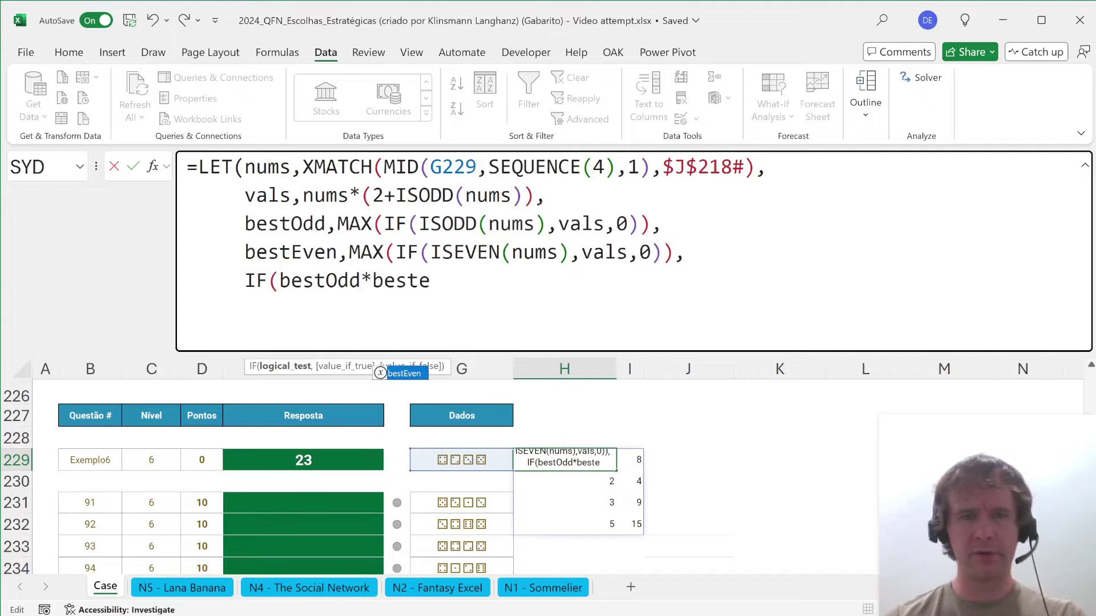
key("Tab")
type("=0,")
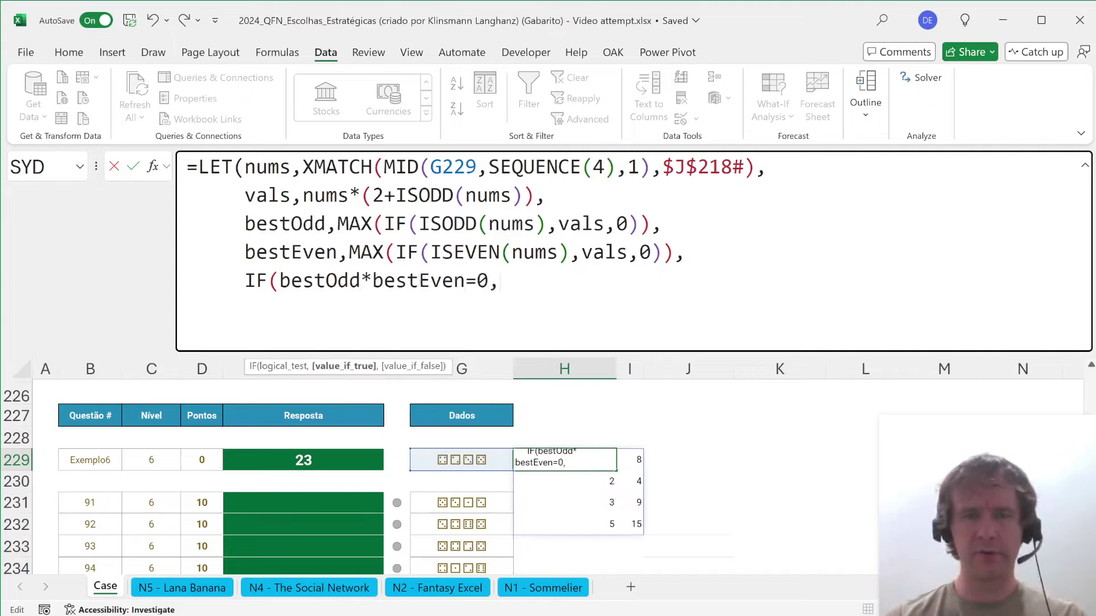
type("sum")
key("Tab")
type("l")
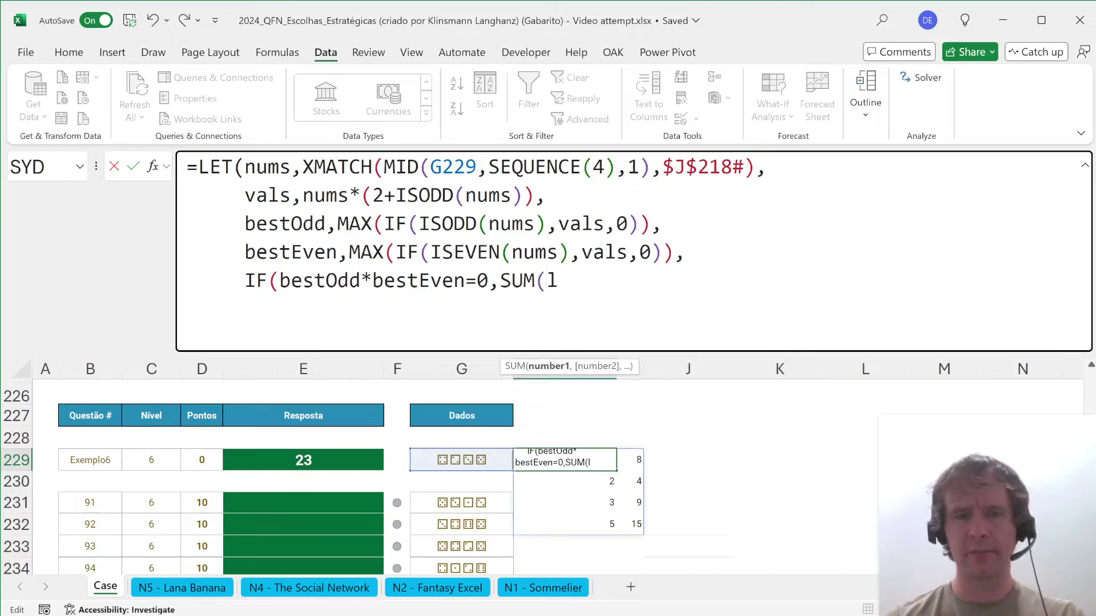
type("ar")
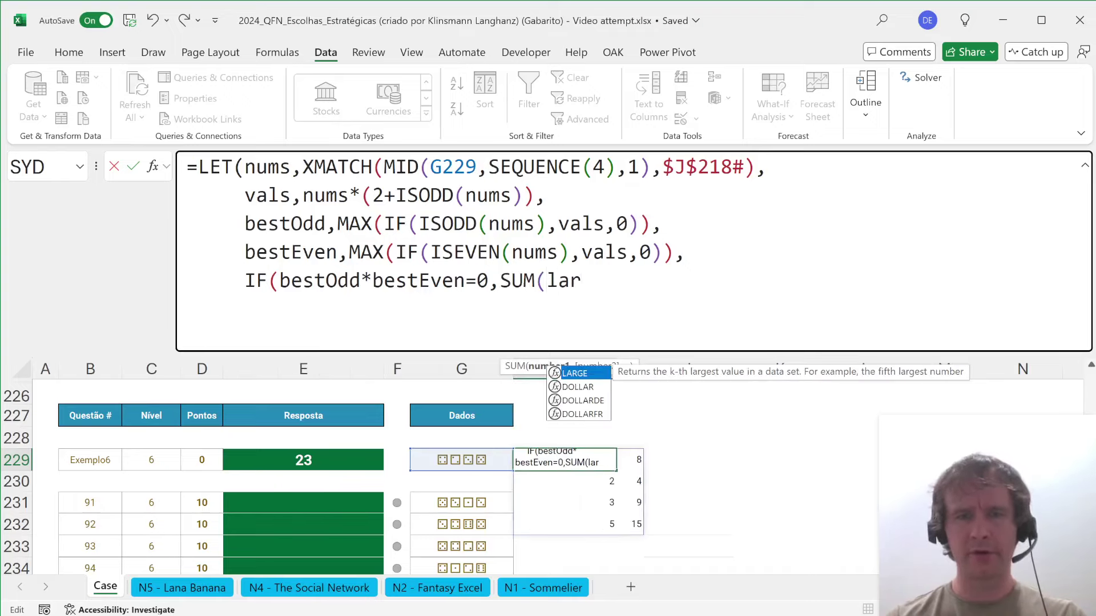
key("Tab")
type("vals")
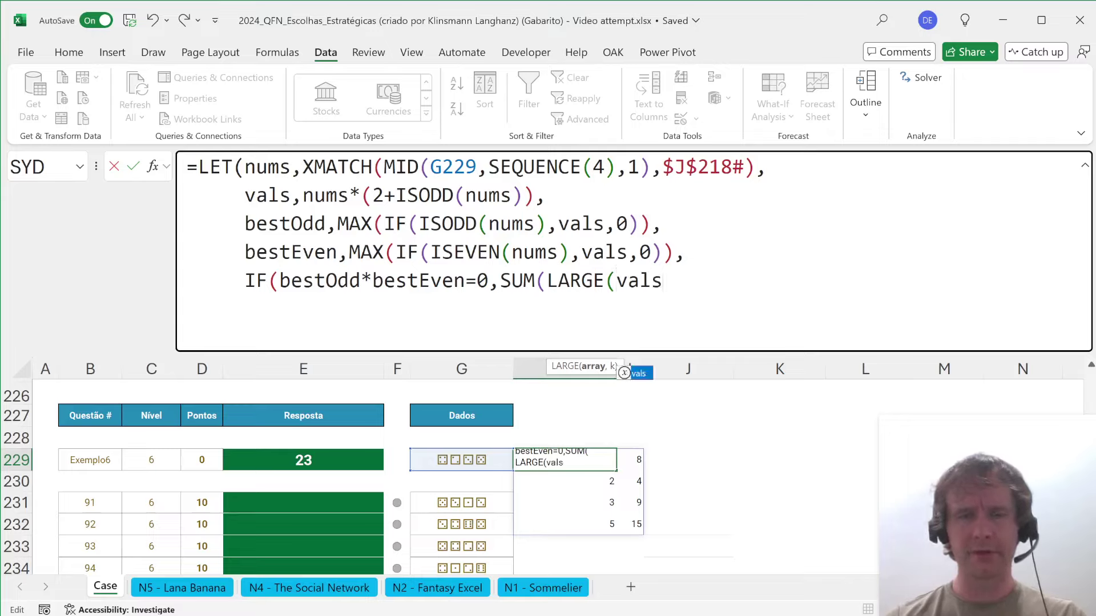
type(",{1,2})")
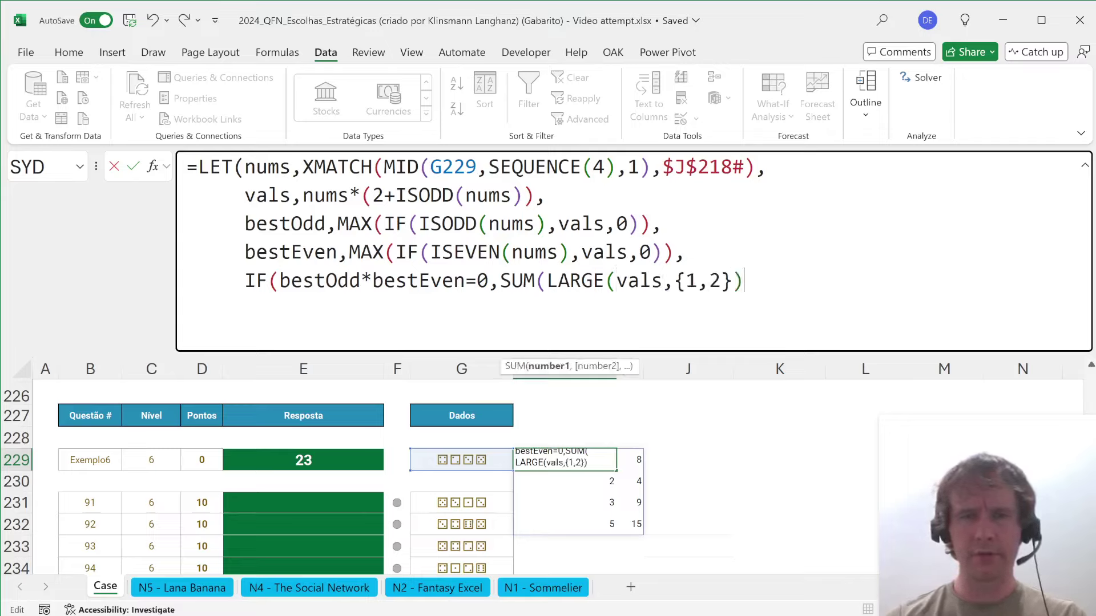
type(")")
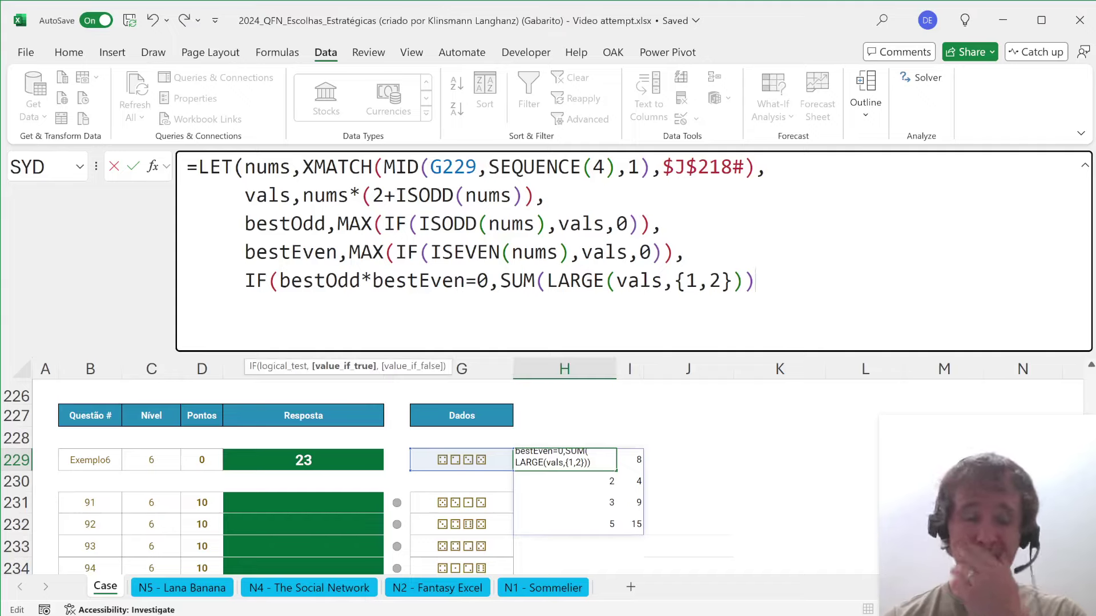
- Complete the IF with bestEven+bestOdd as the alternative result and close the LET formula
type(",")
type("best")
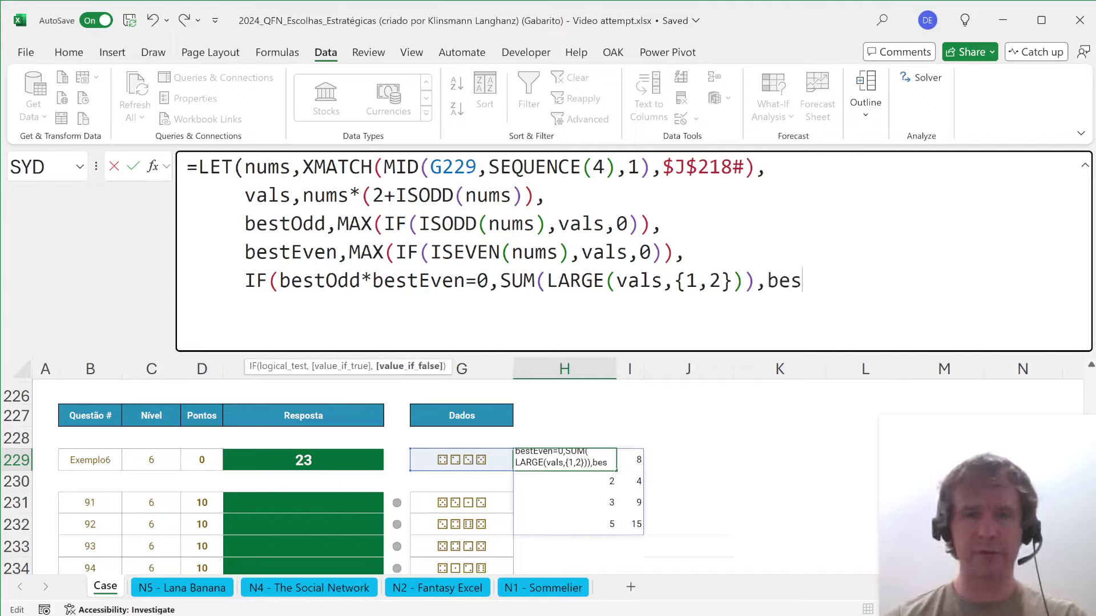
type("Even+best")
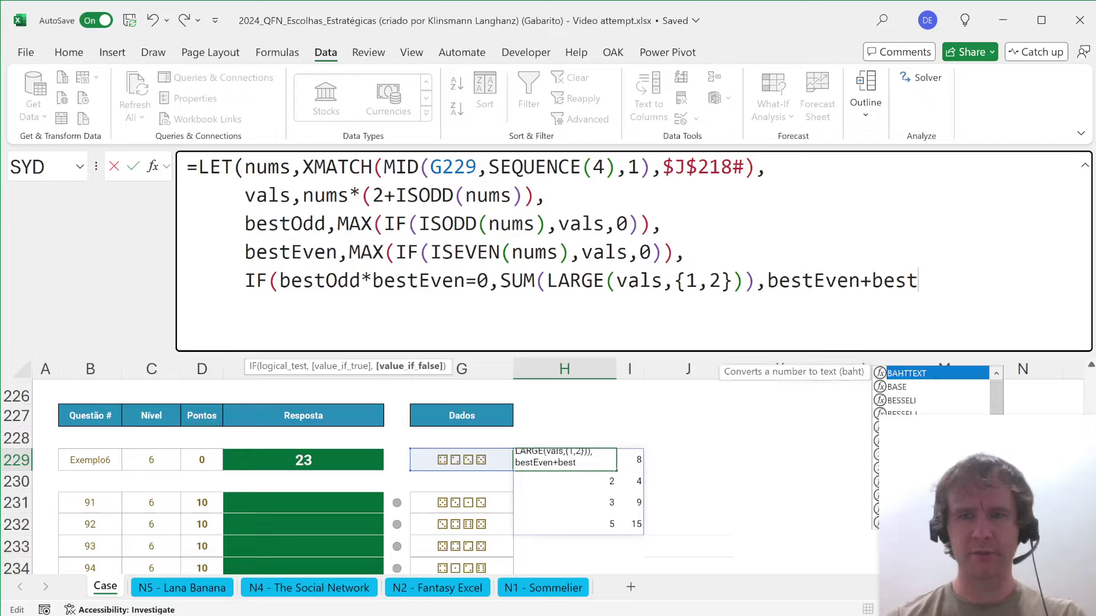
type("Odd))")
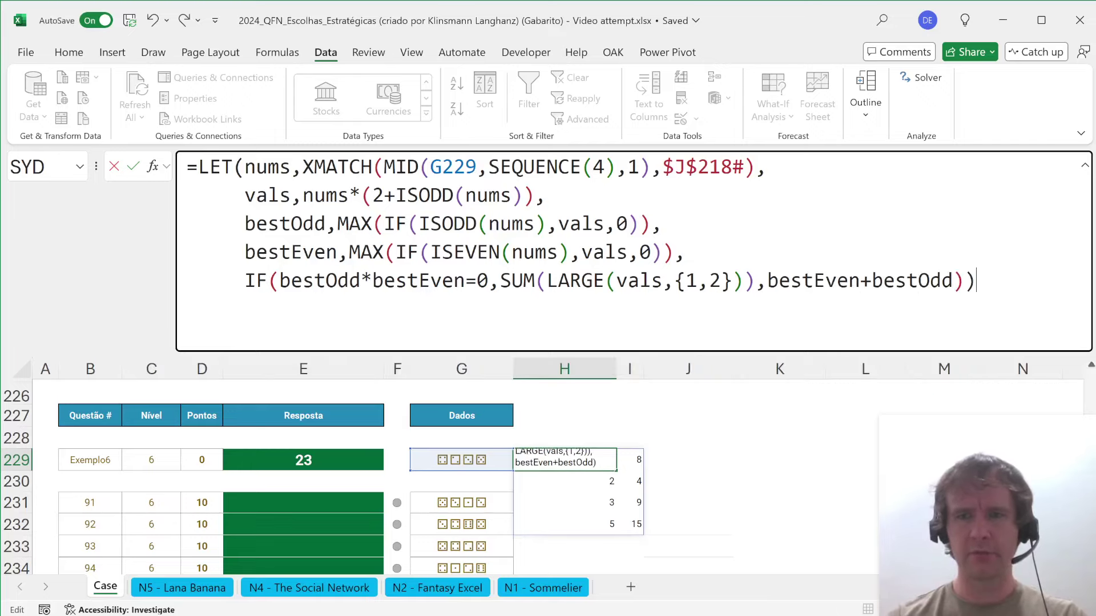
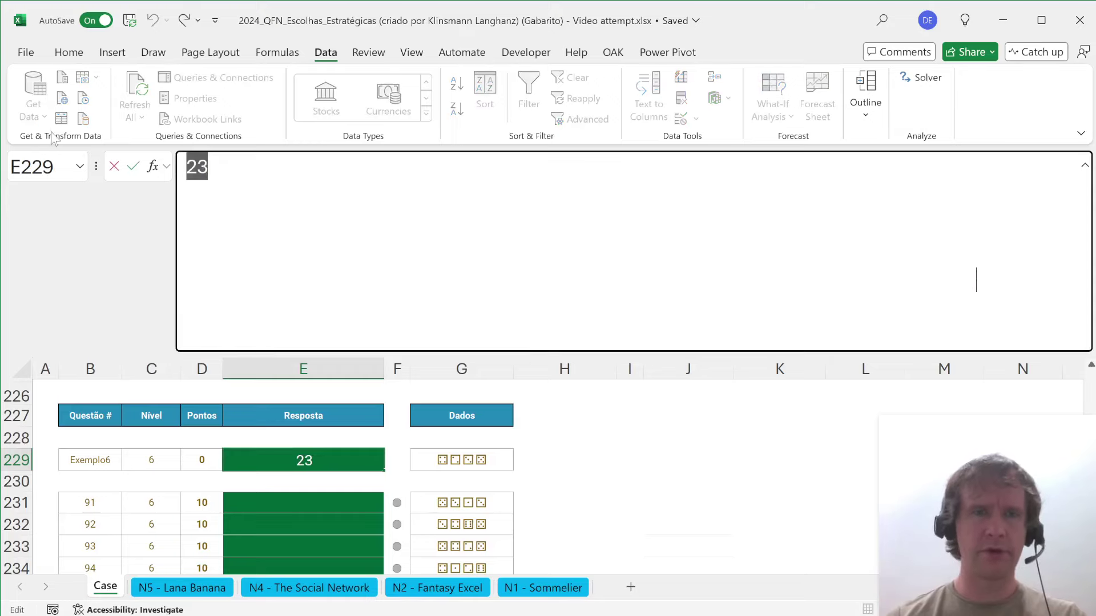
- Use the LET formula in the example answer cell E229 and copy it to all level 6 answer cells, E231:E250
key("ctrl+c")
key("Down")
key("Down")
key("ctrl+v")
key("Left")
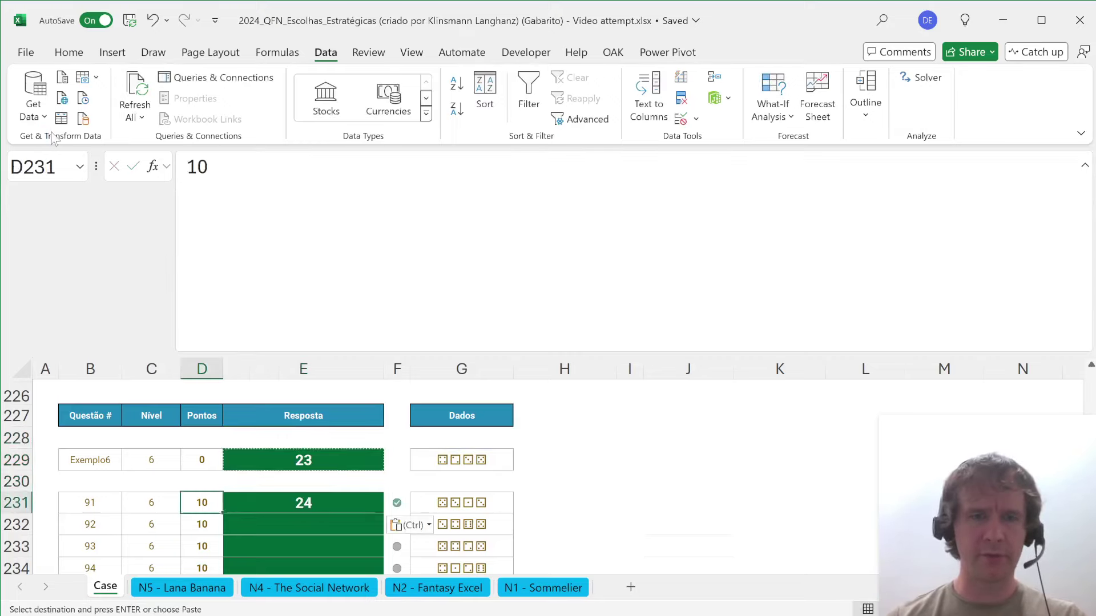
key("ctrl+Down")
key("Right")
key("ctrl+shift+Up")
key("Return")
key("Return")
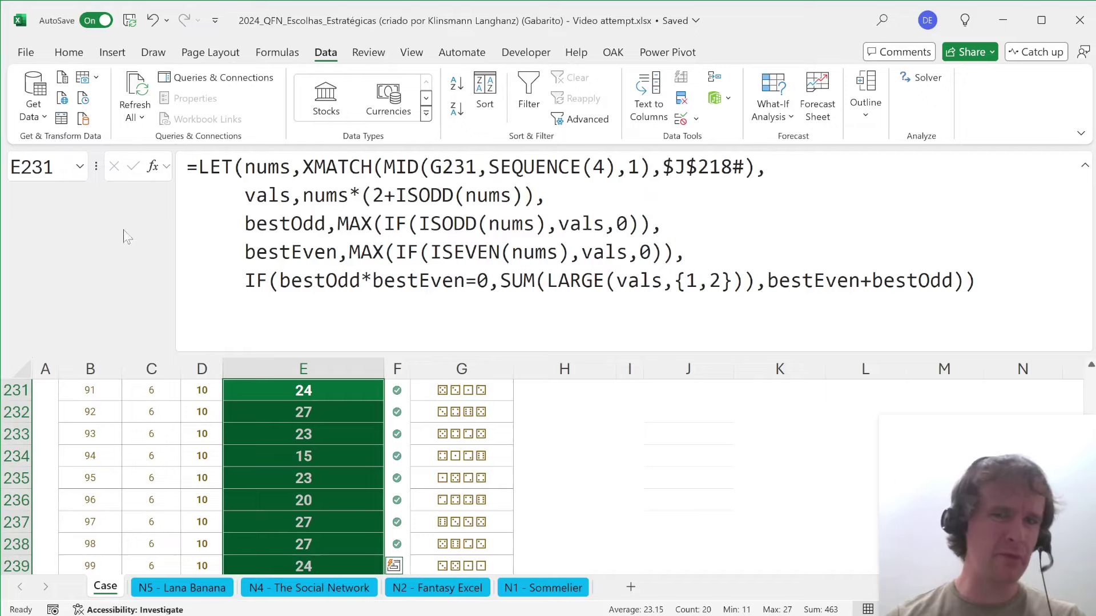
- Look over the level 6 answer checks, and read the cipher rules of level 7, Passing Notes, from row 257
scroll(325, 518, "down", 2)
scroll(325, 517, "down", 3)
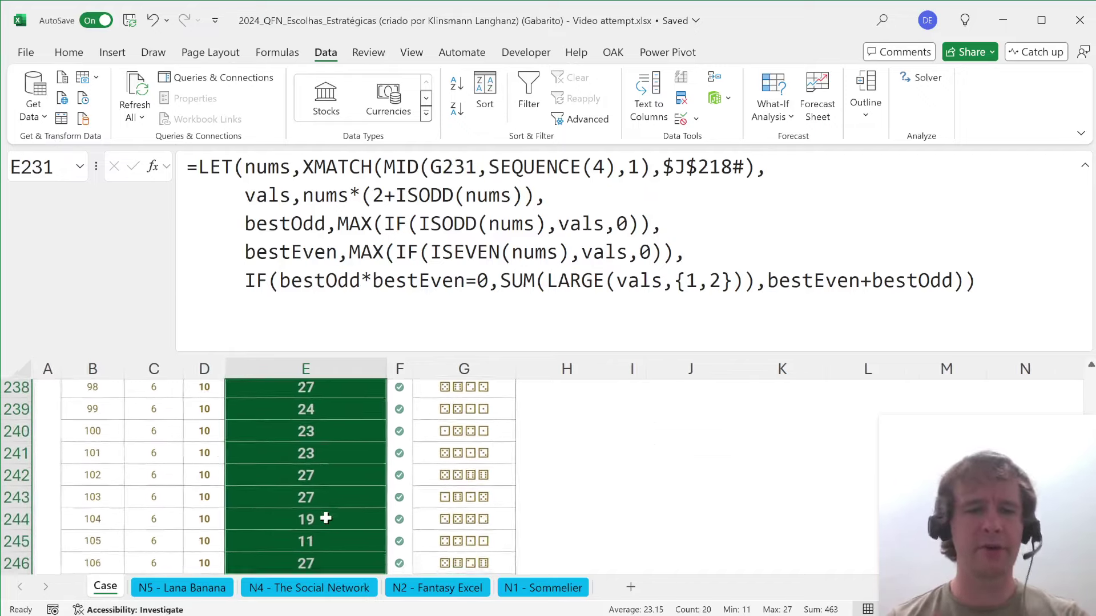
scroll(325, 518, "down", 4)
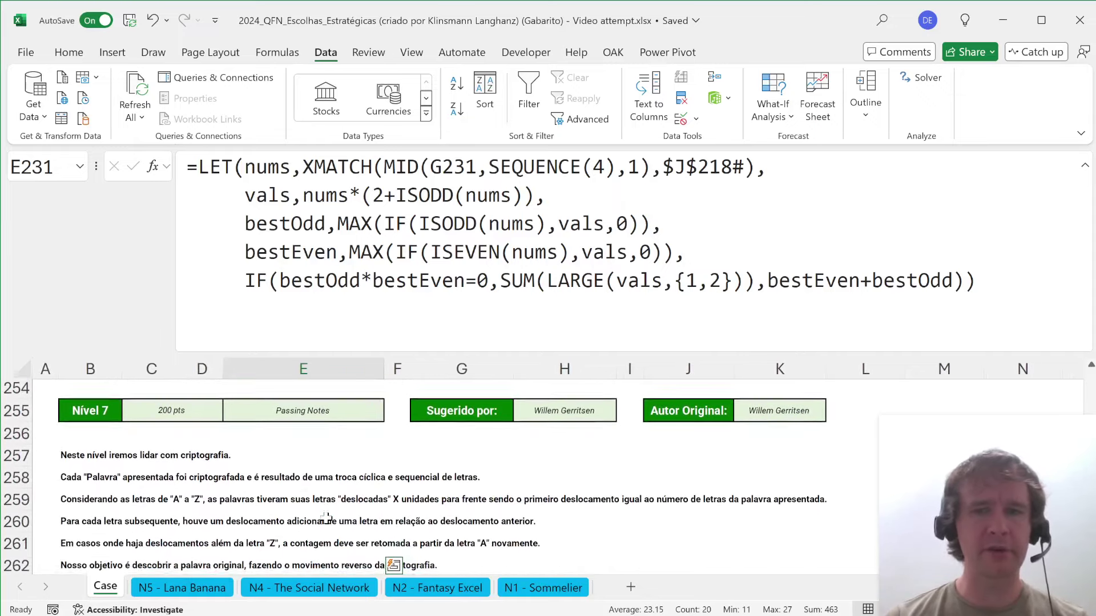
scroll(325, 517, "up", 3)
scroll(326, 517, "down", 3)
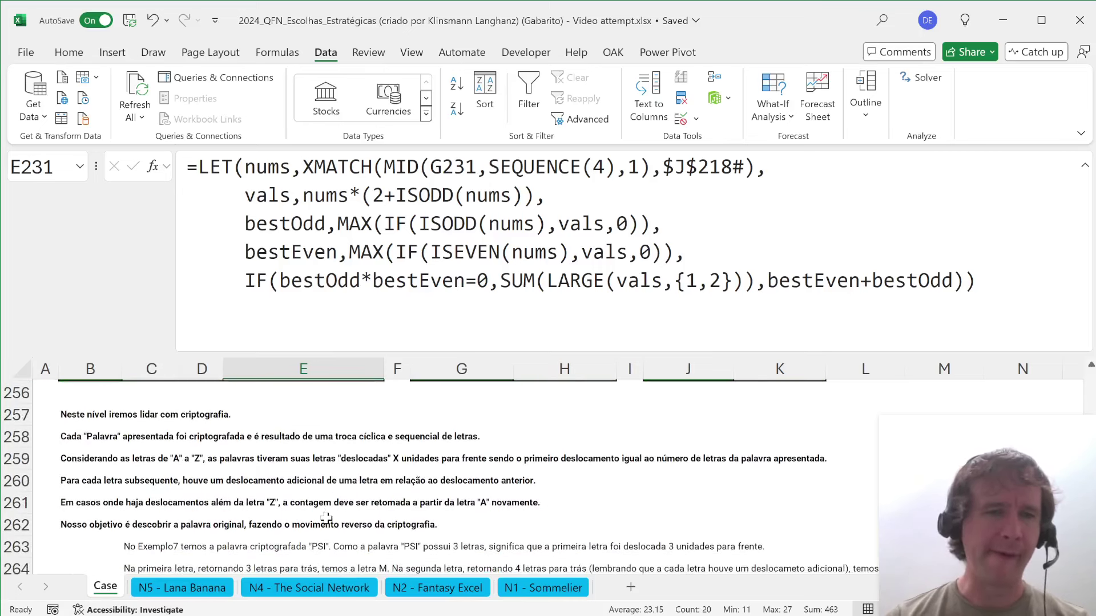
scroll(326, 517, "up", 1)
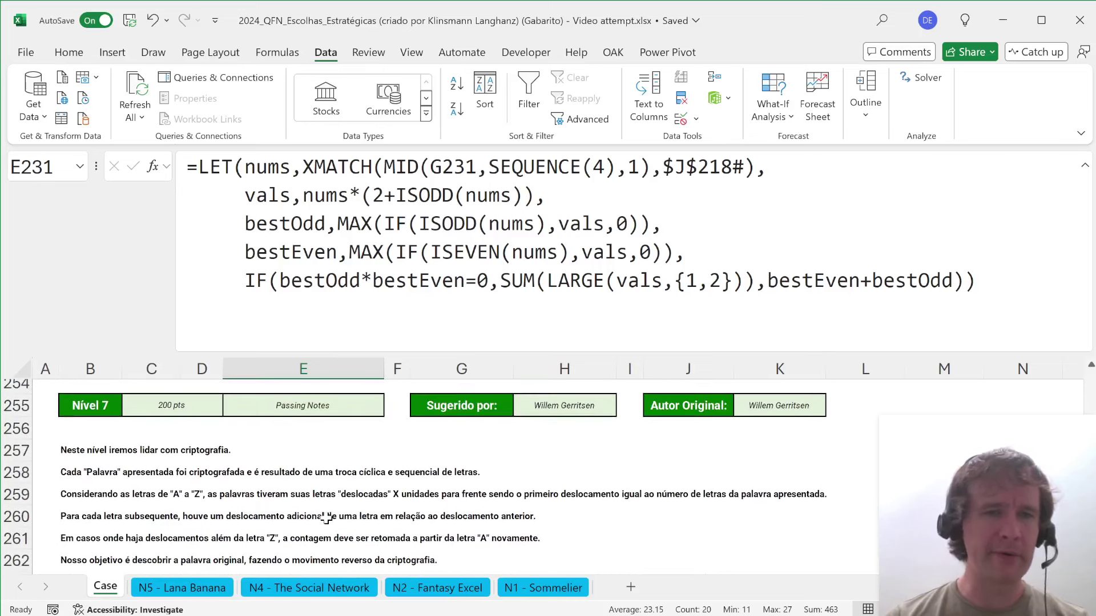
- Read the level 7 cipher rules from row 257 and the worked Exemplo7 decryption down to the answer table
left_click(67, 457)
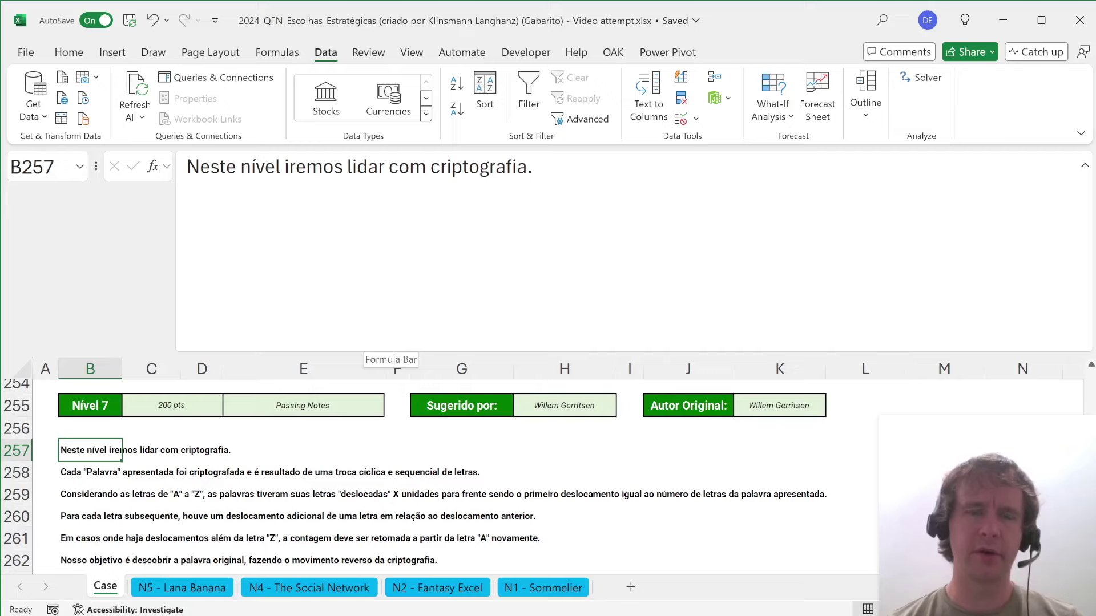
double_click(366, 167)
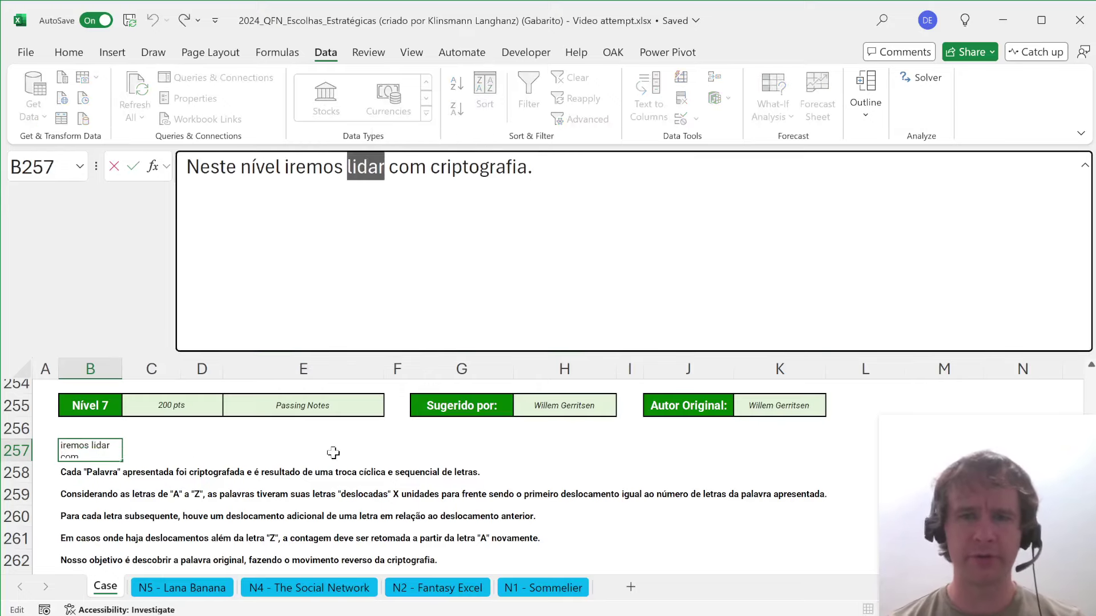
key("Escape")
scroll(333, 453, "down", 1)
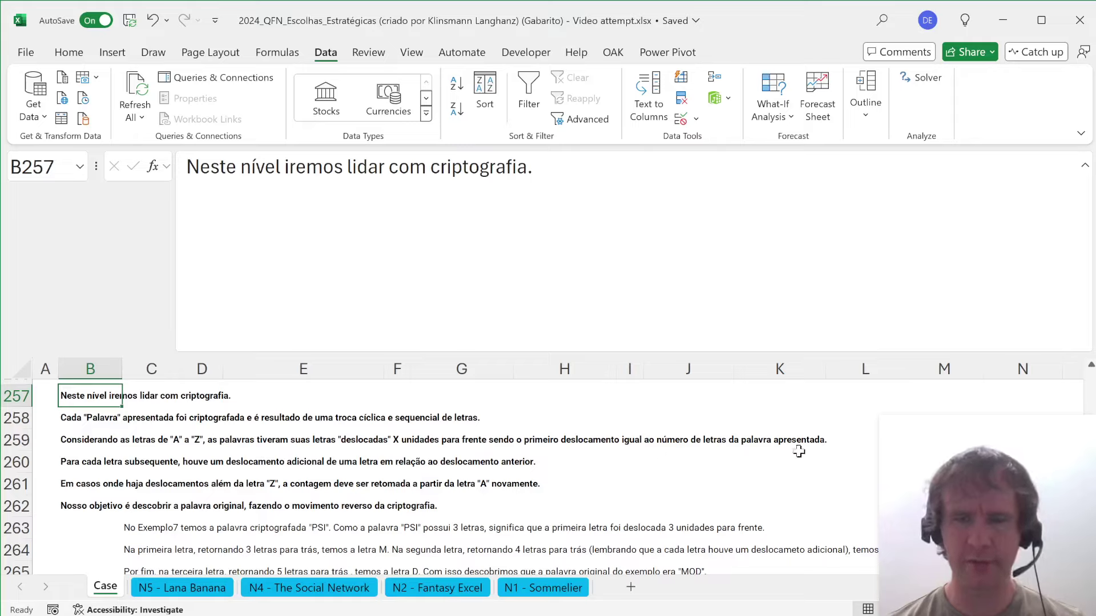
scroll(763, 469, "down", 1)
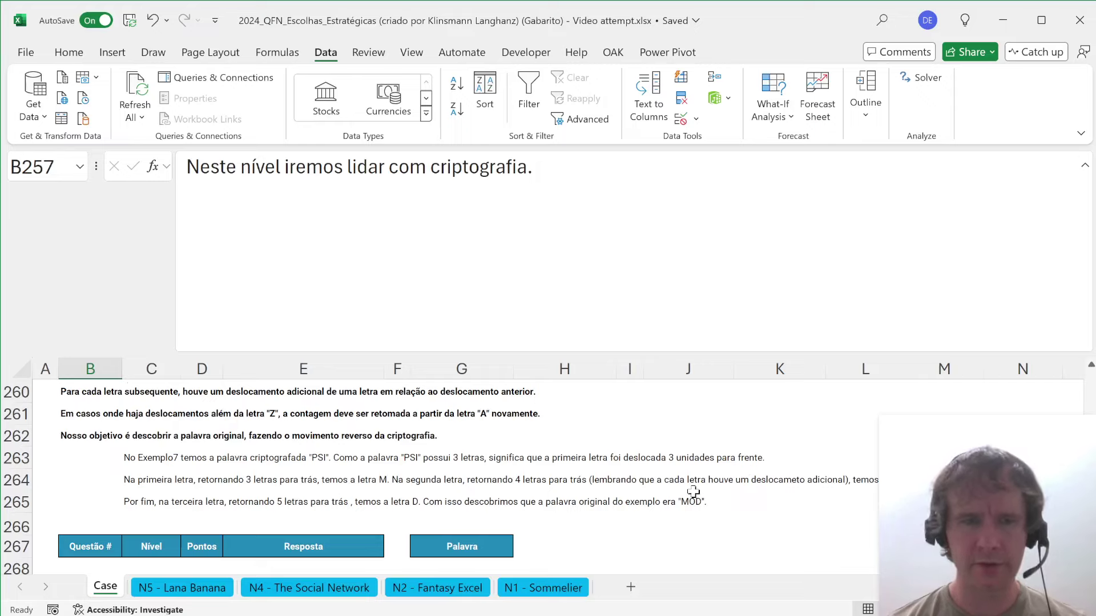
scroll(692, 495, "down", 2)
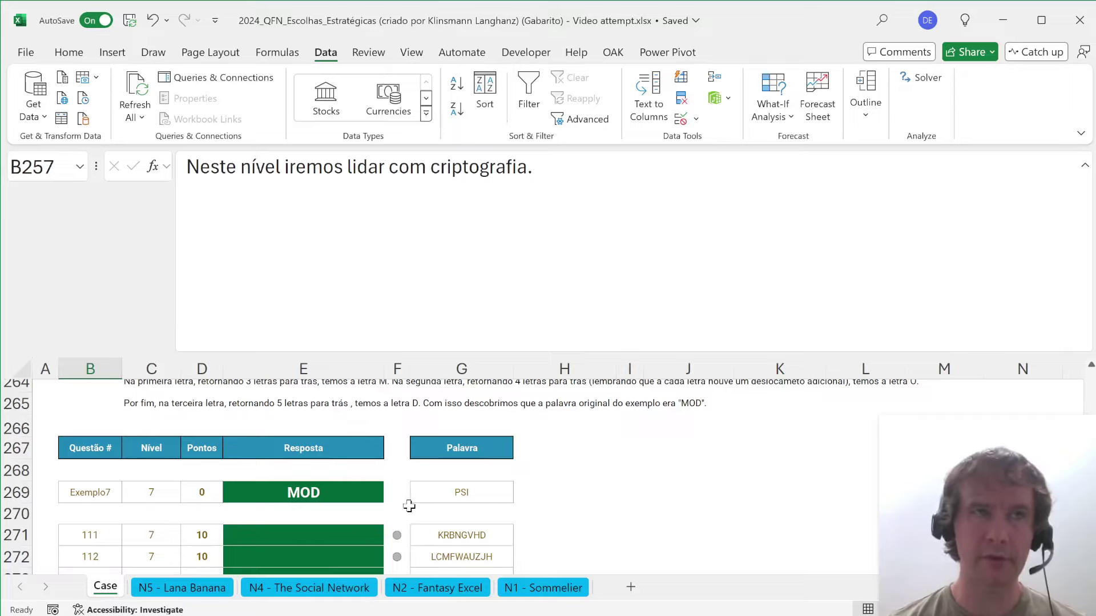
scroll(409, 506, "up", 2)
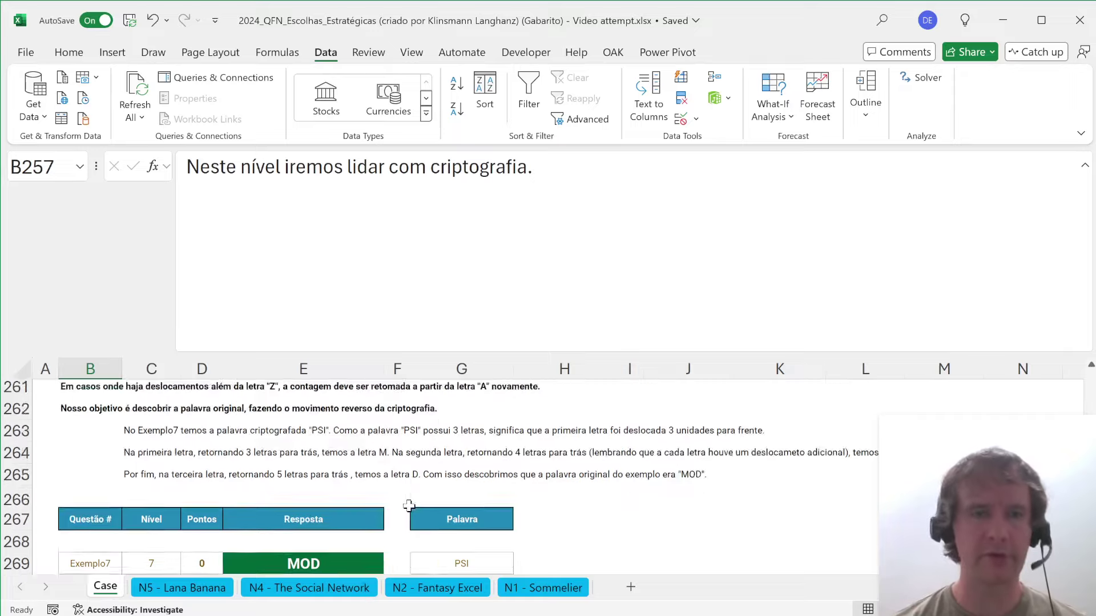
scroll(409, 506, "down", 2)
scroll(409, 507, "up", 1)
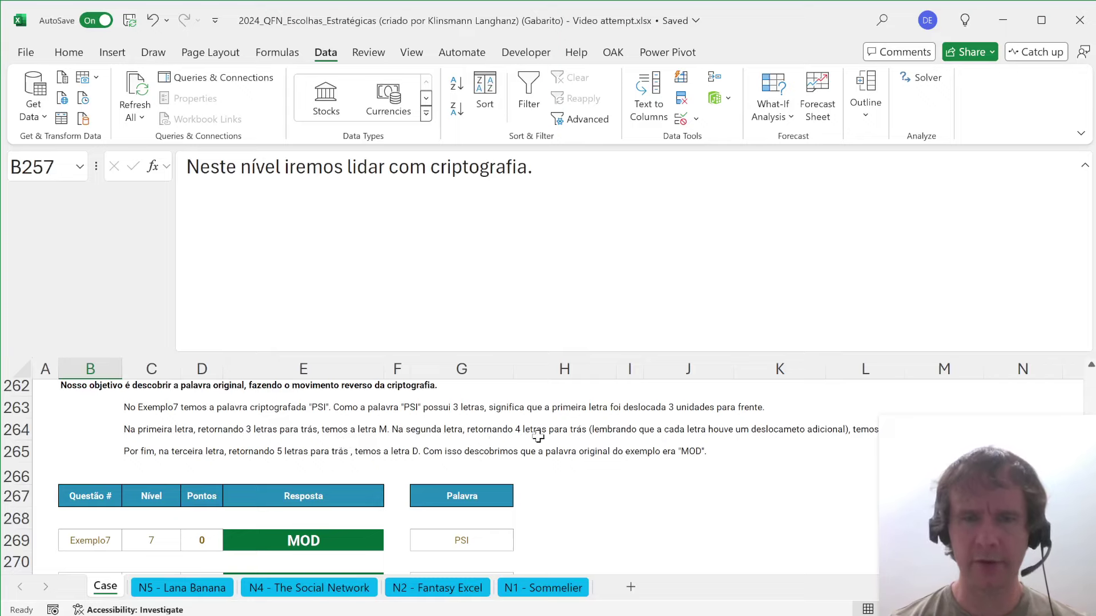
scroll(536, 436, "right", 2)
scroll(539, 437, "left", 2)
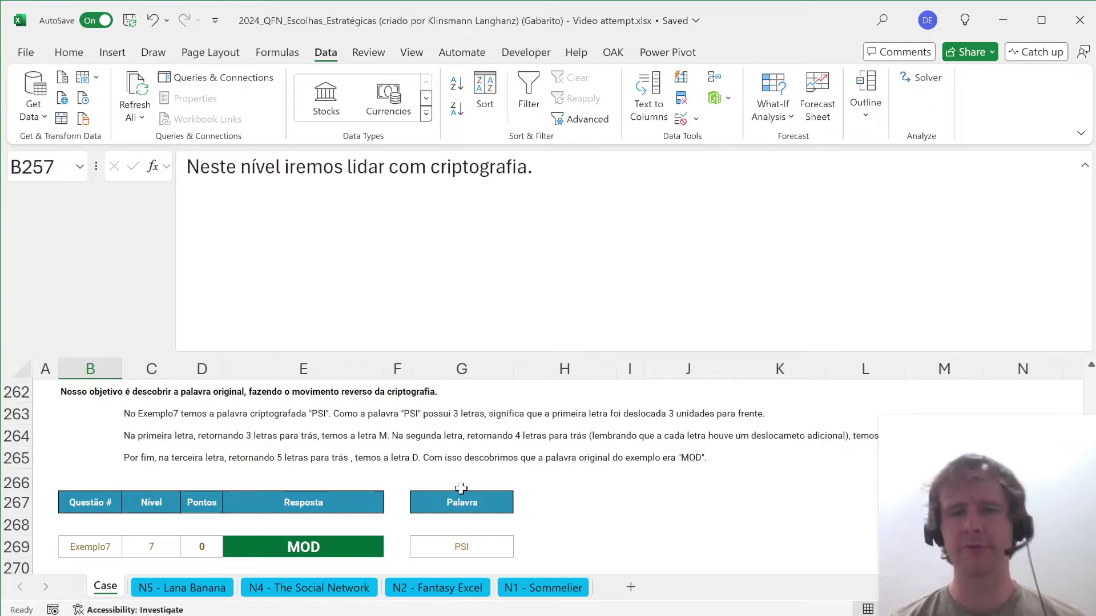
- Split the example word into its letters with =MID(G269,SEQUENCE(LEN(G269)),1) in H269
scroll(460, 489, "down", 1)
left_click(557, 478)
type("=")
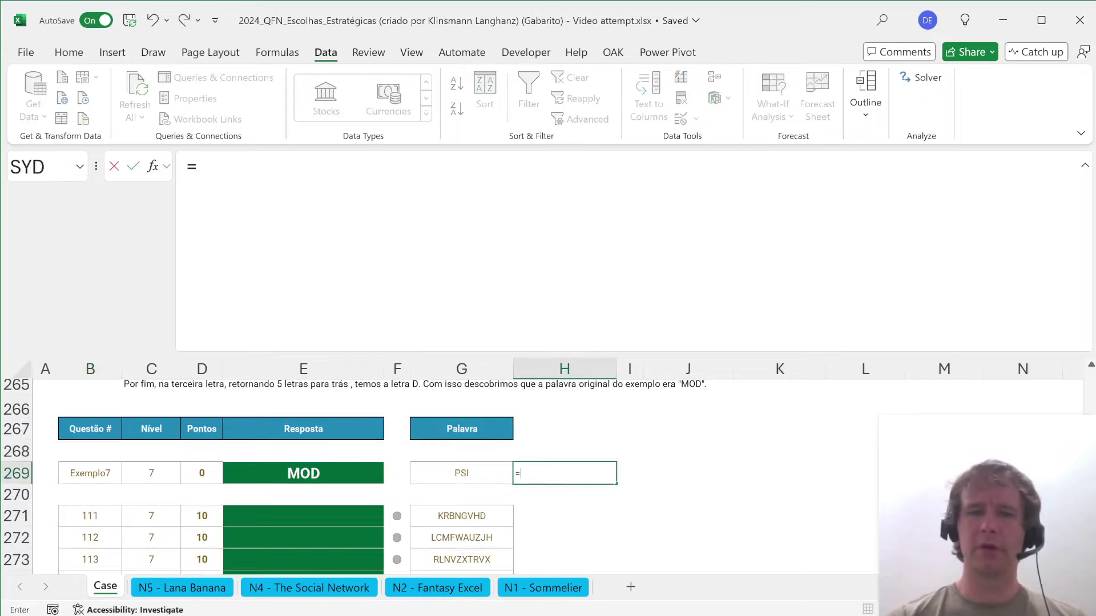
type("mid")
key("Tab")
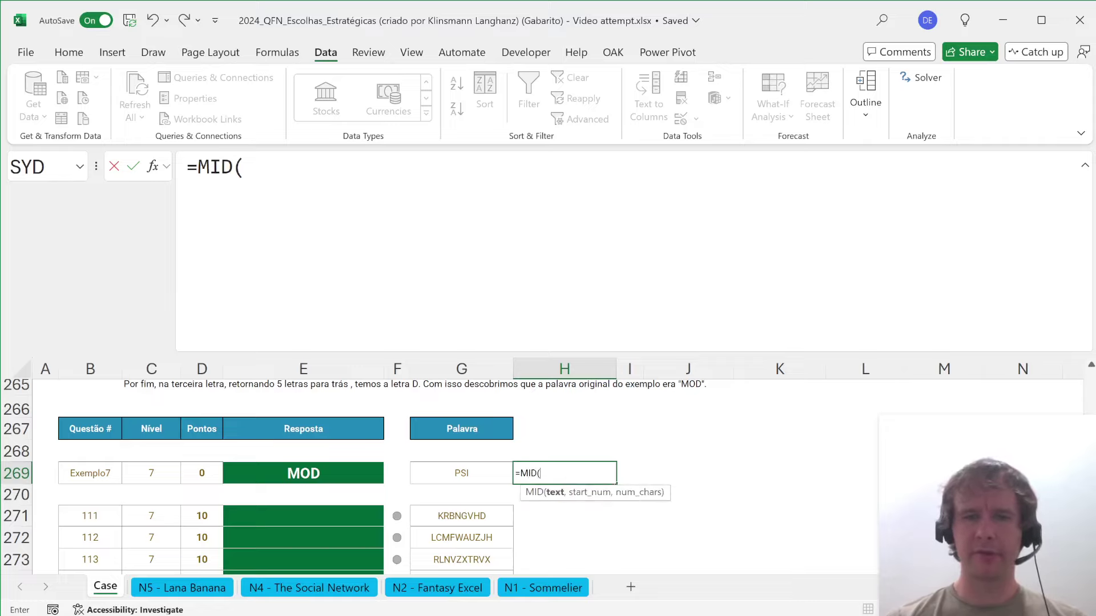
key("Left")
type(",seq")
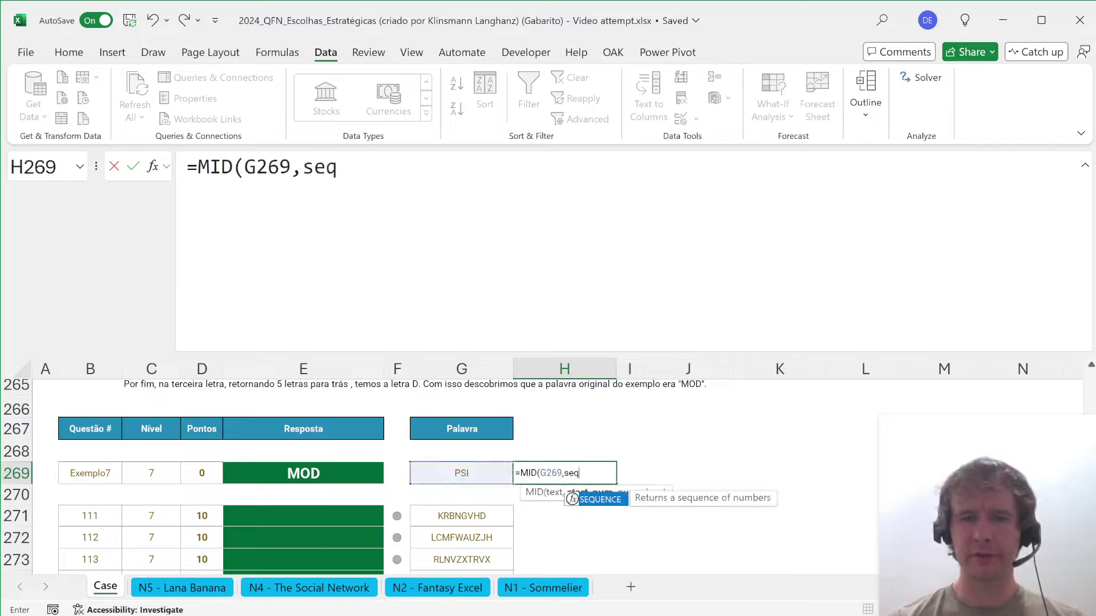
key("Tab")
type("len")
key("Tab")
key("Left")
type("),1")
key("Return")
- Label the helper columns in G268:I268 as Input, Letters and Shift
key("Up")
key("Up")
key("Left")
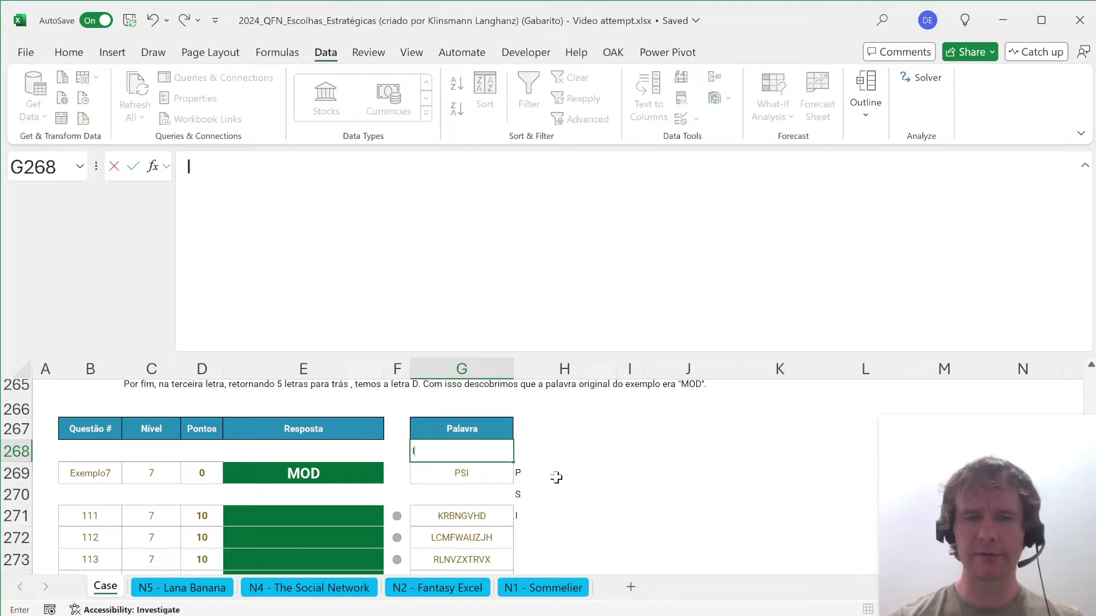
type("nput")
key("Tab")
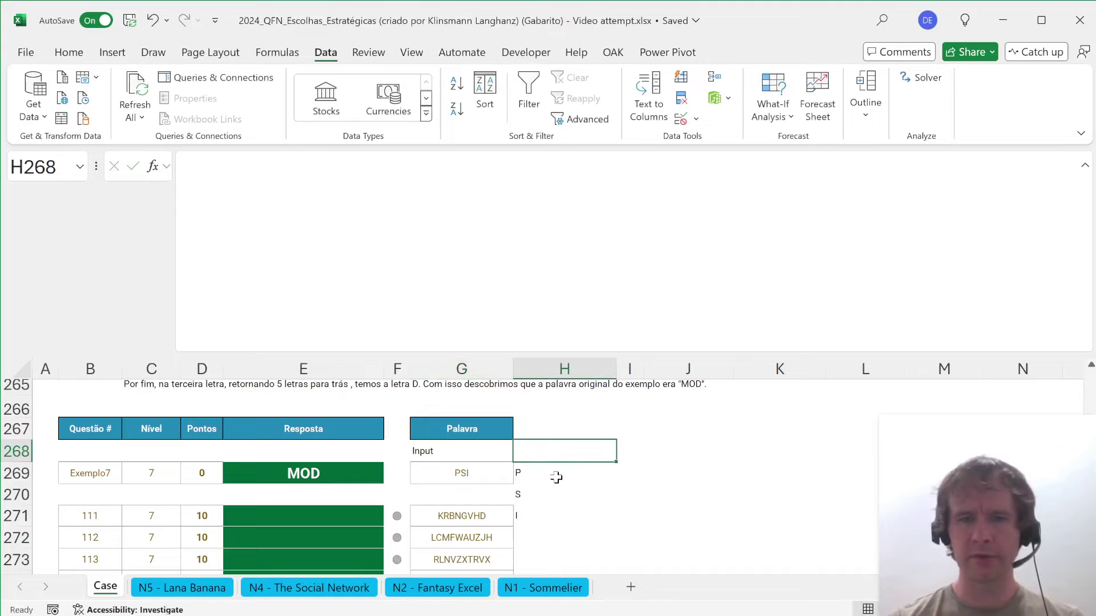
type("Letter")
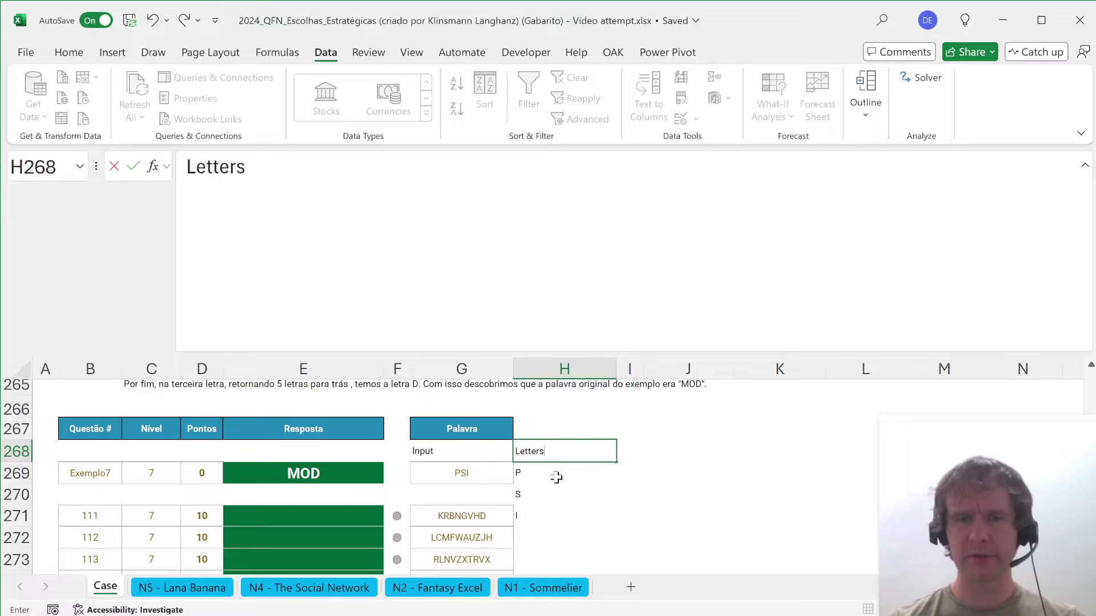
type("s")
key("Tab")
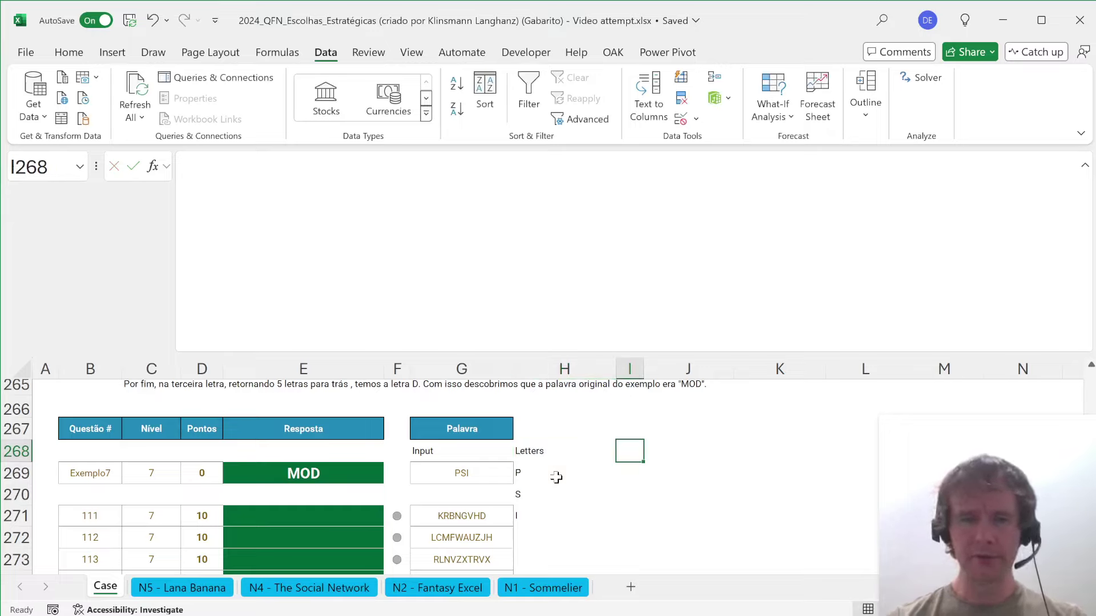
type("Shift")
key("Tab")
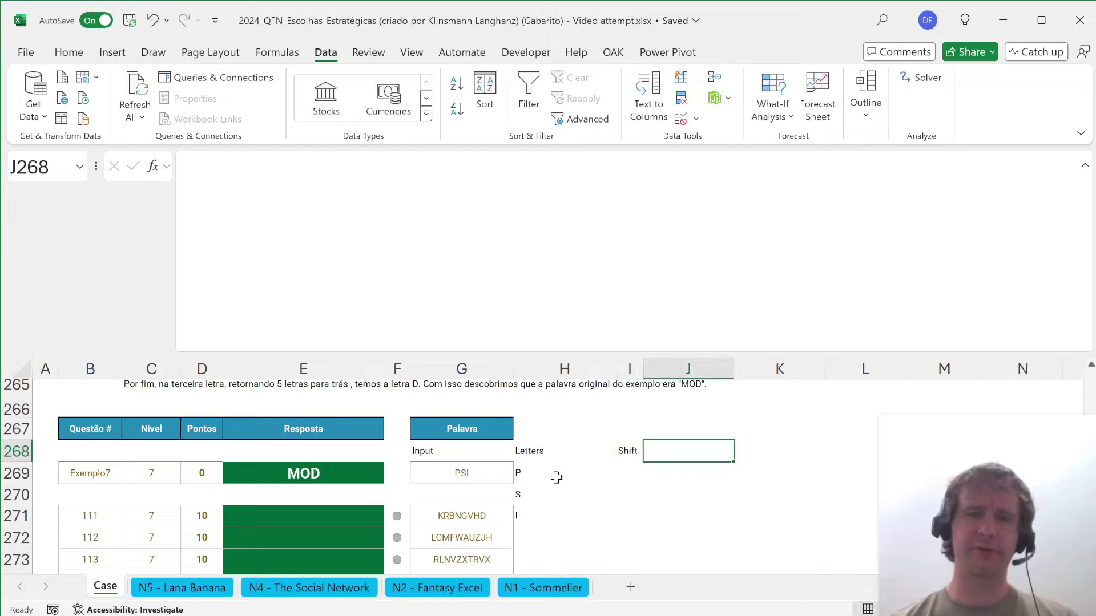
- Get the character code of the first split letter with =CODE(H269) in H267
key("Left")
key("Down")
key("Up")
key("Up")
key("Left")
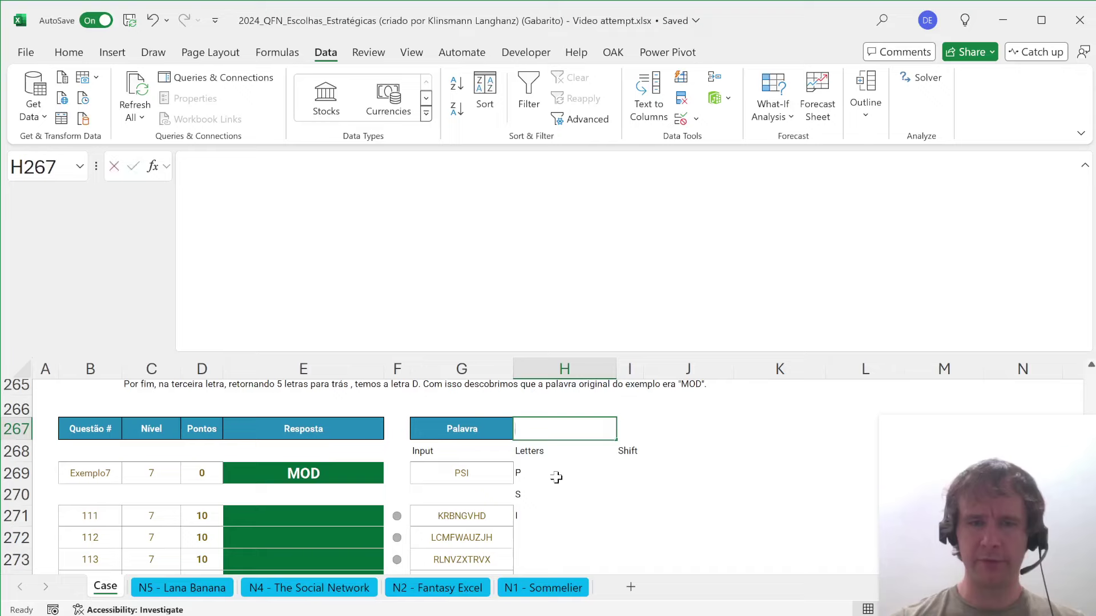
type("=code")
key("Tab")
key("Down")
key("Down")
key("Return")
key("Up")
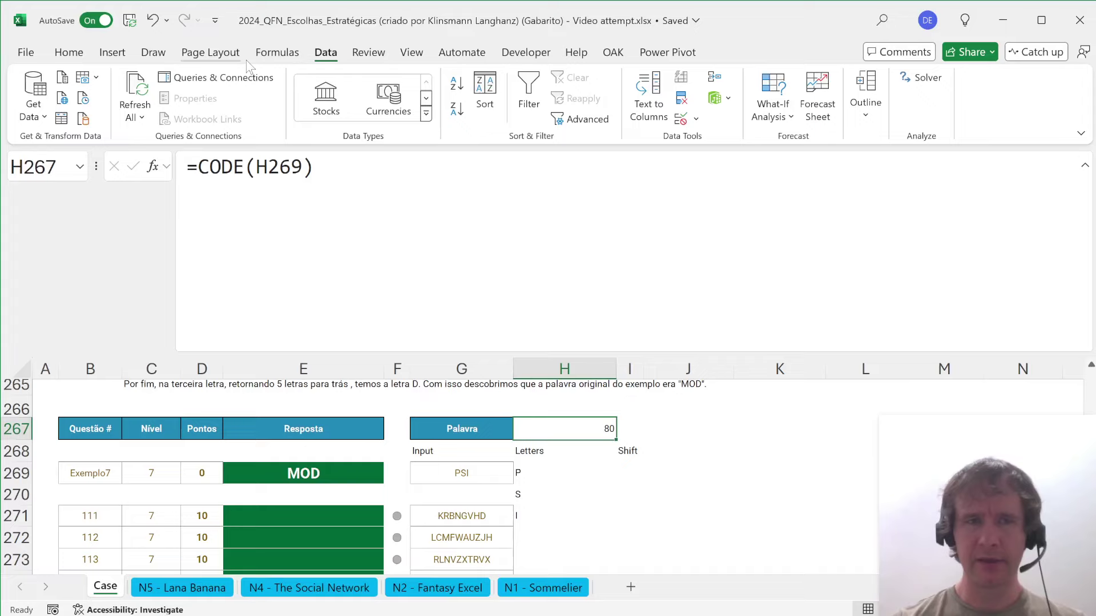
- Change the formula in H267 to =CODE("A")
double_click(284, 167)
type("\"A\"")
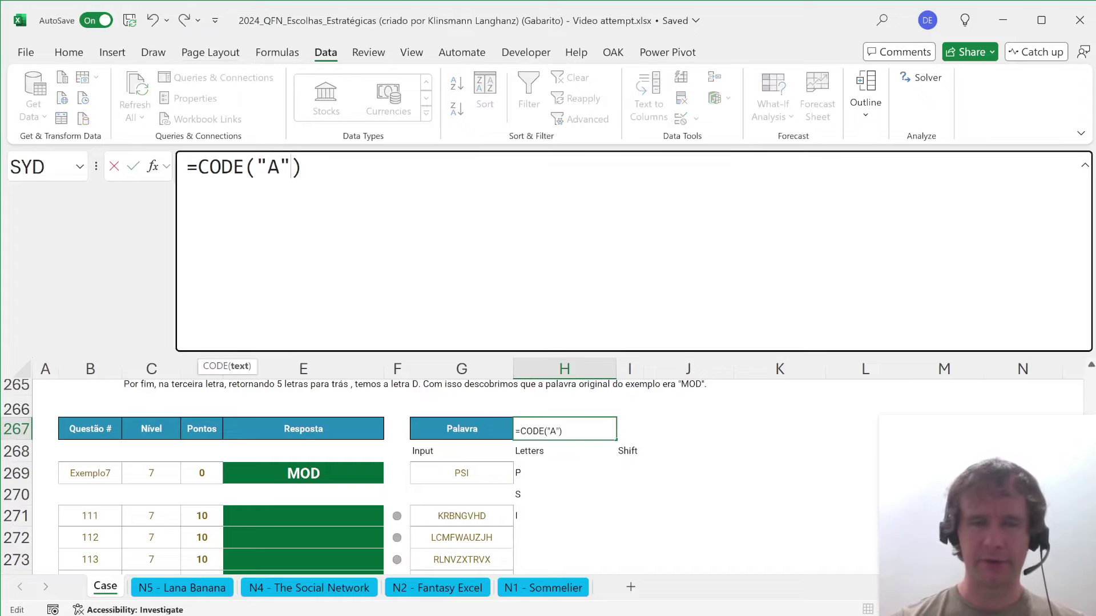
key("Return")
key("Up")
key("Left")
key("Down")
key("Down")
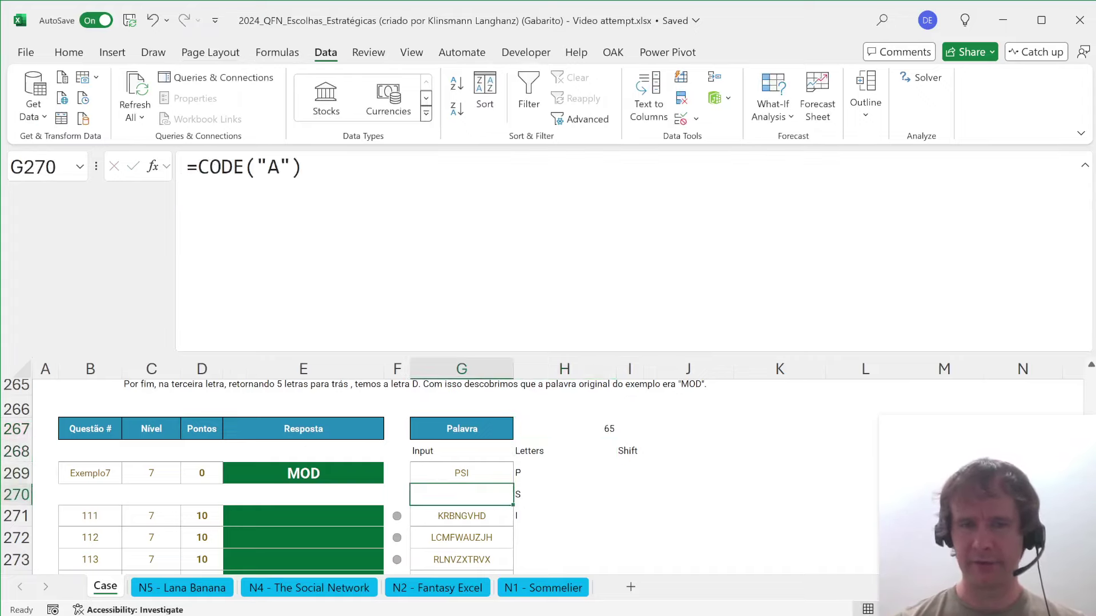
key("Down")
key("Down")
key("ctrl+shift+Down")
key("Up")
key("Up")
key("Up")
key("Up")
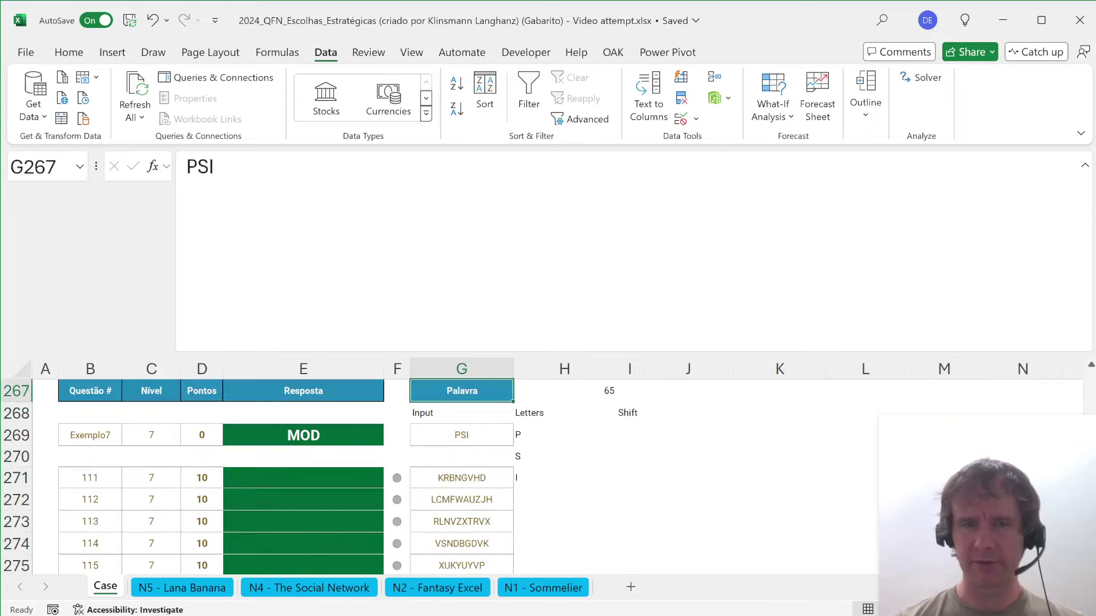
key("Up")
- Convert the split letters to zero-based alphabet positions with =CODE(H269#)-65 in I269
key("Right")
key("Down")
key("Down")
key("Down")
key("Right")
type("=code")
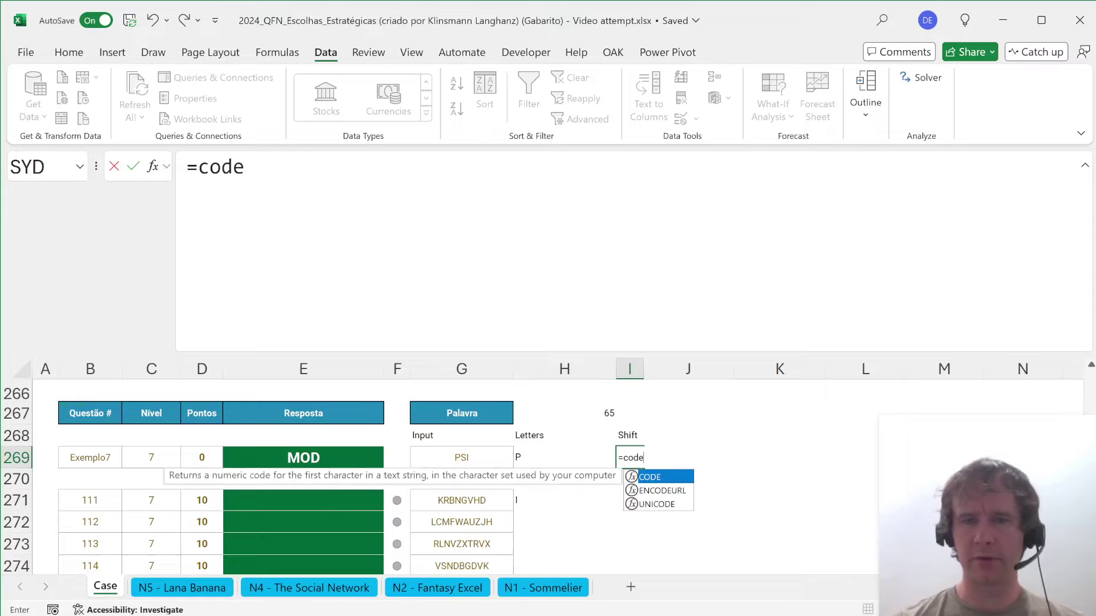
key("Tab")
key("Left")
key("ctrl+shift+Down")
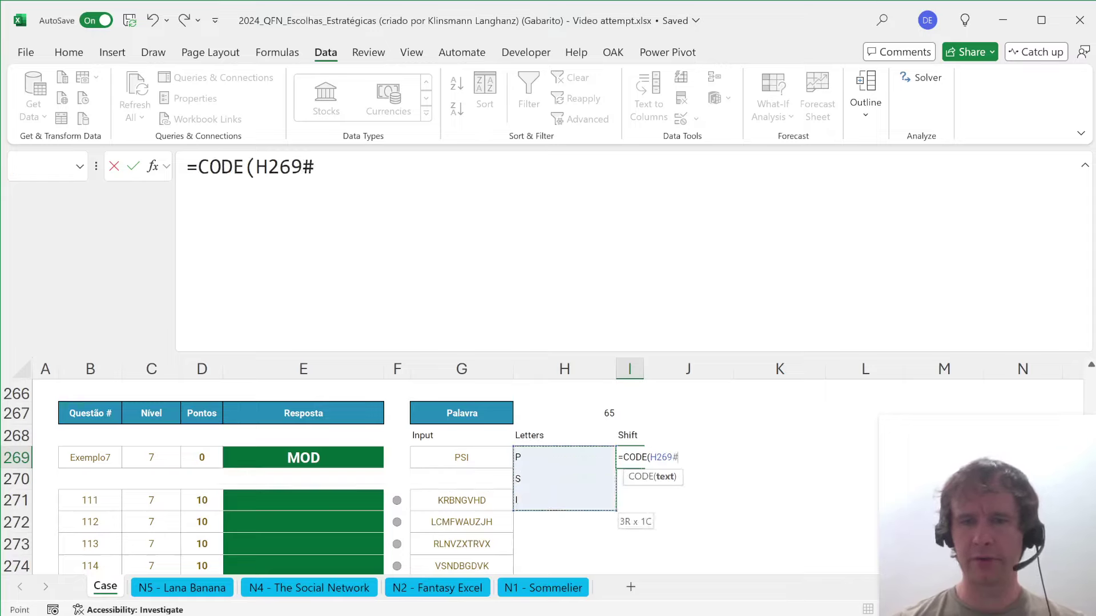
type(")-65")
key("Return")
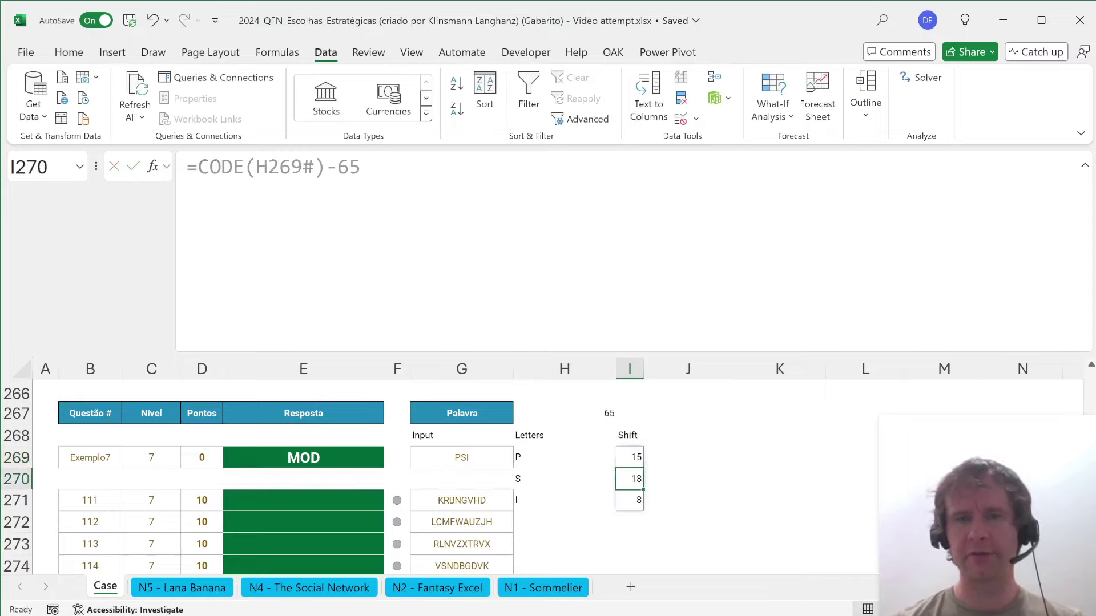
- Rename the header in I268 to Ind and label J268 as Shift
left_click(630, 435)
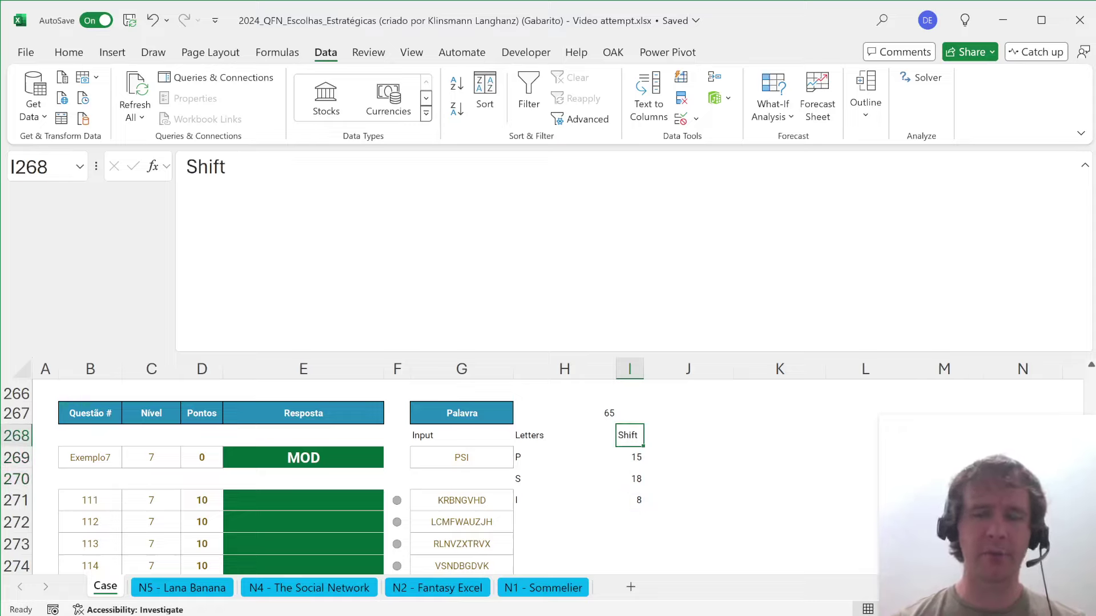
left_click(689, 435)
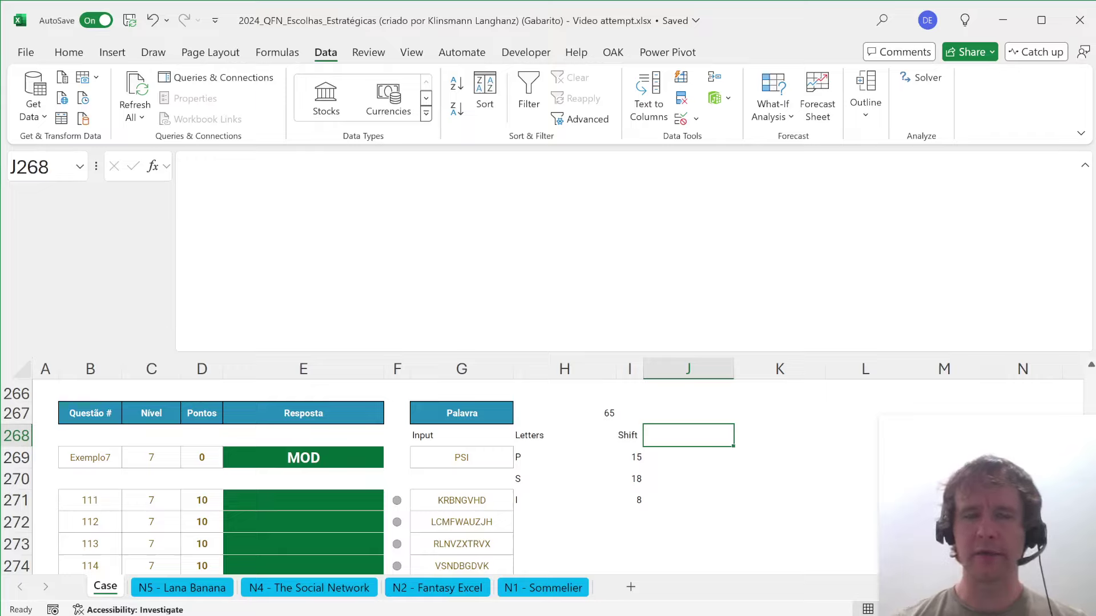
left_click(630, 435)
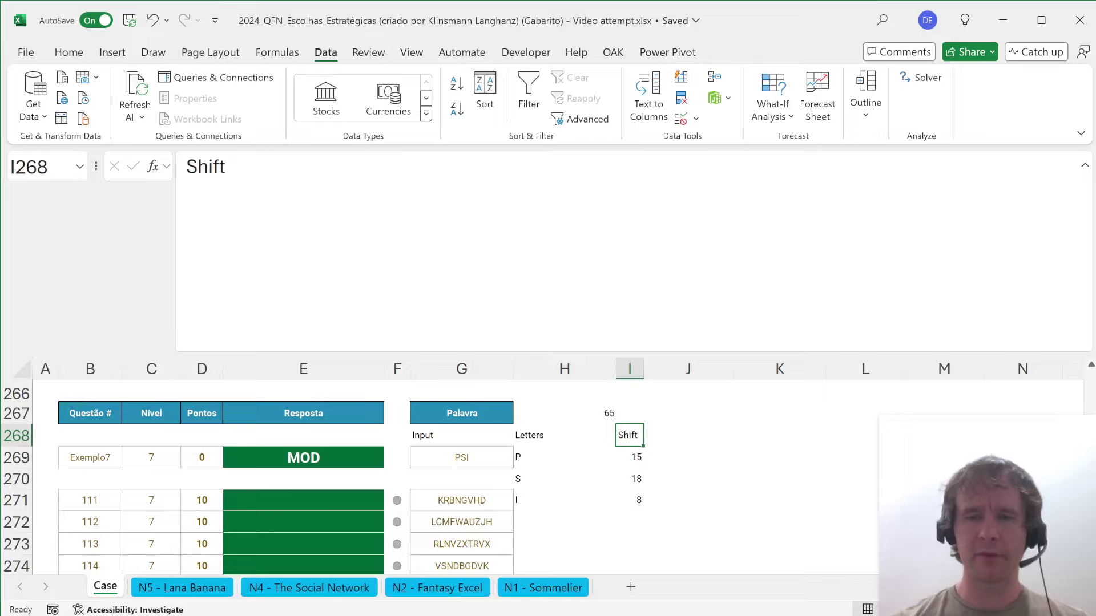
type("Ind")
left_click(688, 435)
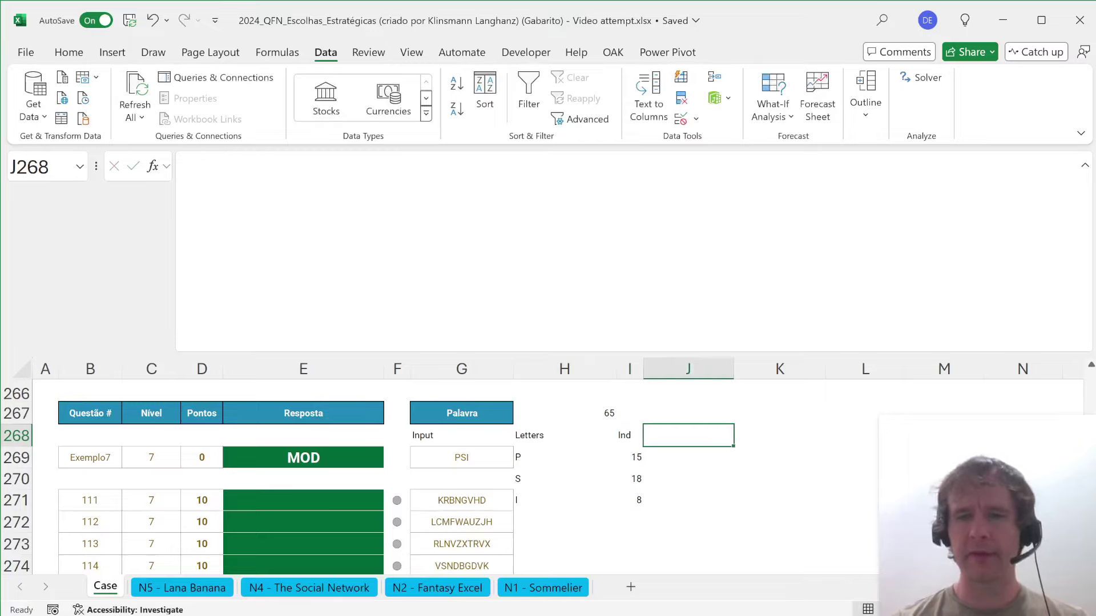
type("Shift")
key("Tab")
- Generate the shift for each letter, starting at the word length, with =SEQUENCE(LEN(G269),,LEN(G269)) in J269
key("Return")
type("=seq")
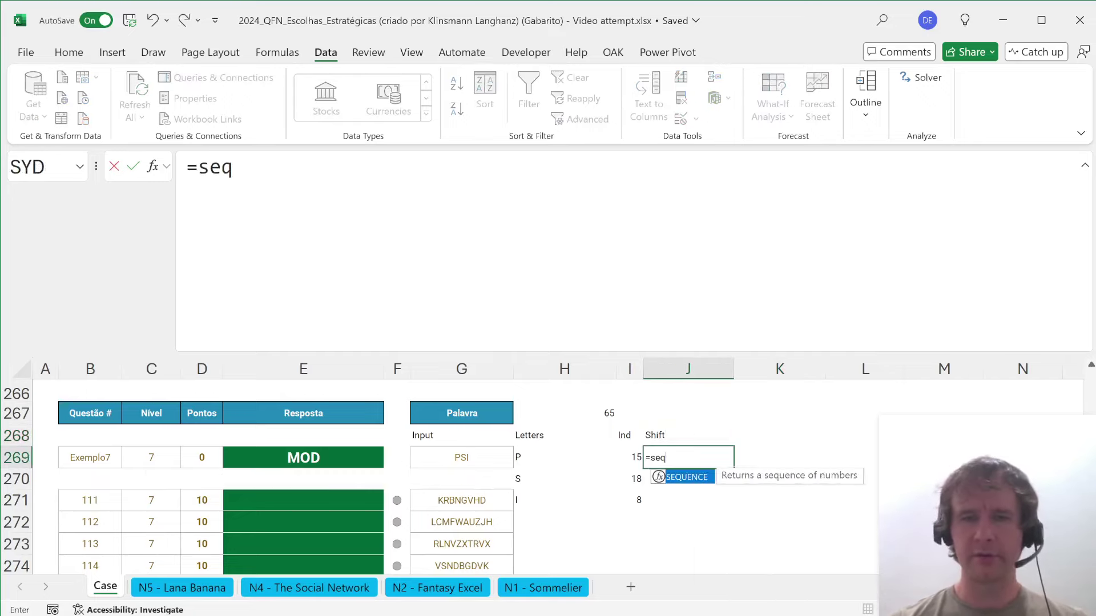
key("Tab")
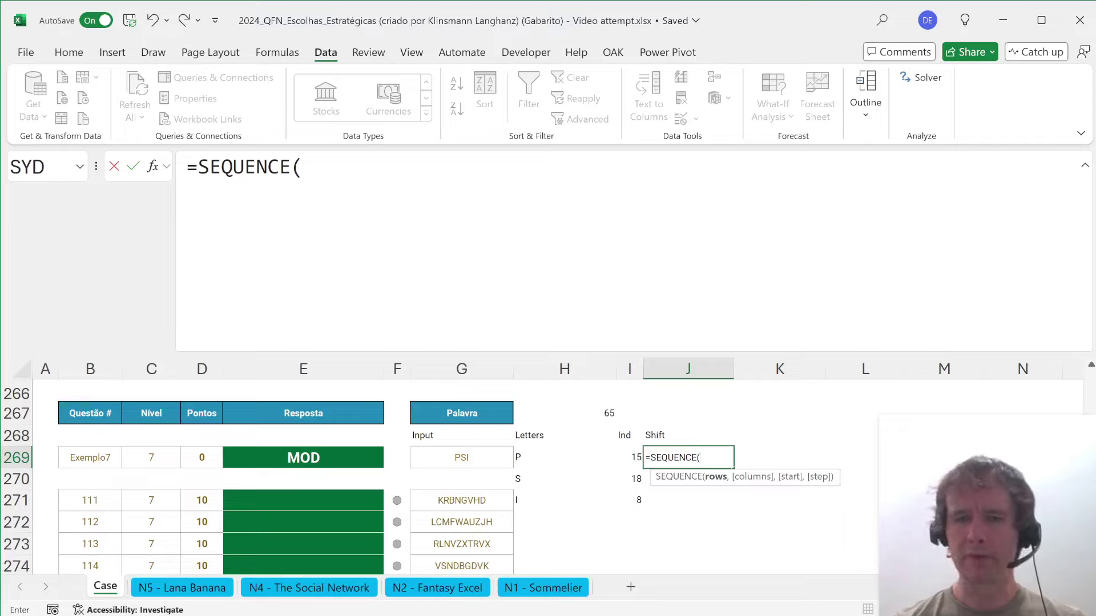
type("len")
key("Tab")
key("Left")
key("Left")
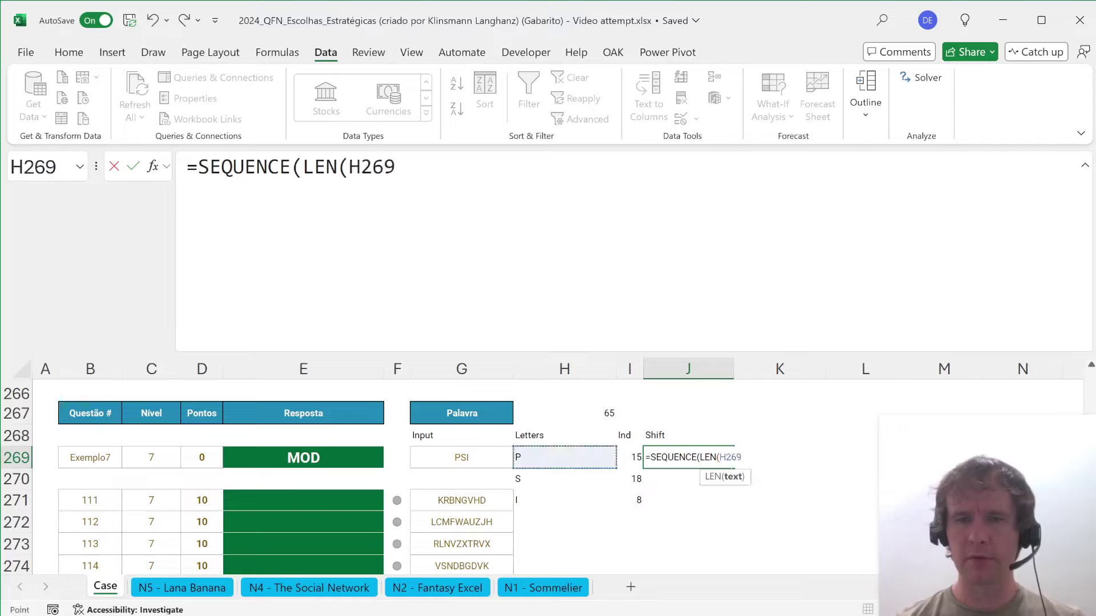
key("Left")
type("),,len")
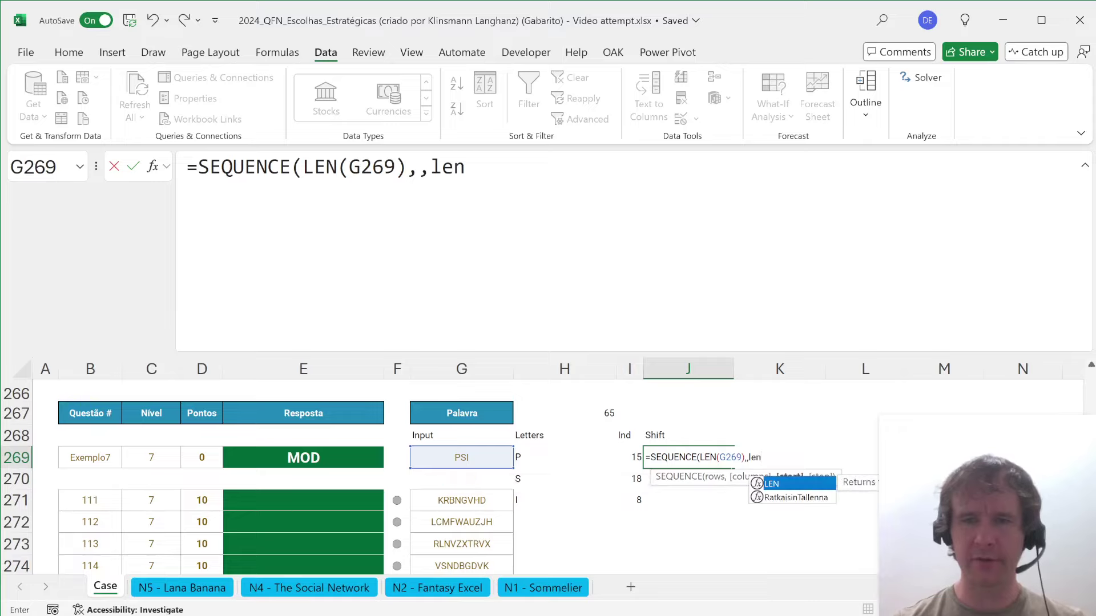
key("Tab")
key("Left")
key("Left")
key("Left")
type("))")
key("Return")
- Make the shifts in J269 negative by putting a minus sign before SEQUENCE
left_click(688, 458)
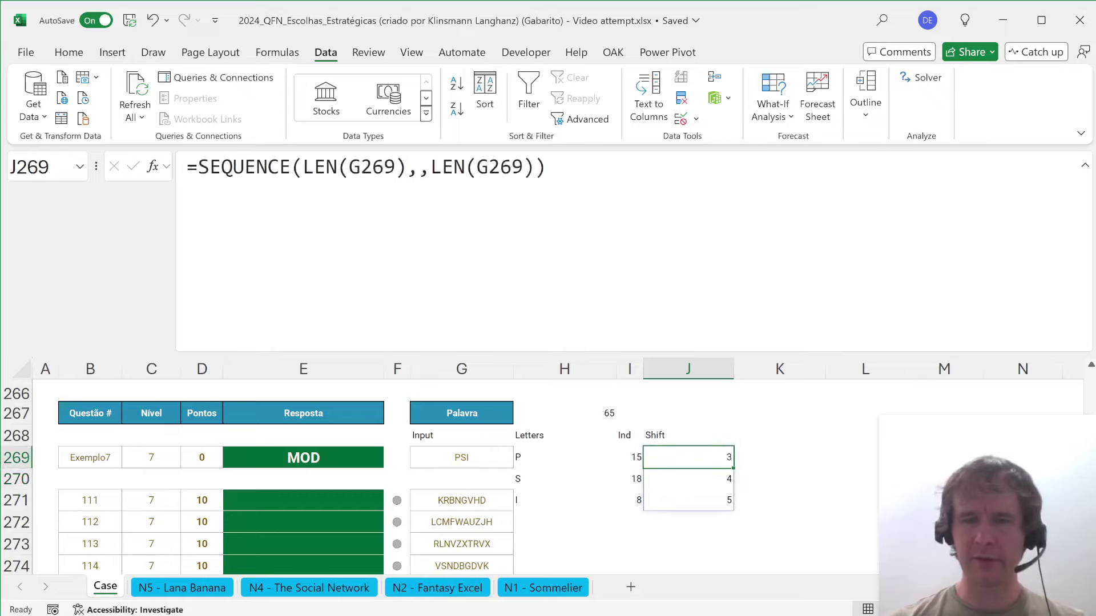
left_click(209, 166)
key("Left")
type("-")
key("Return")
- Label K268 as NewInd
key("Up")
key("Right")
key("Up")
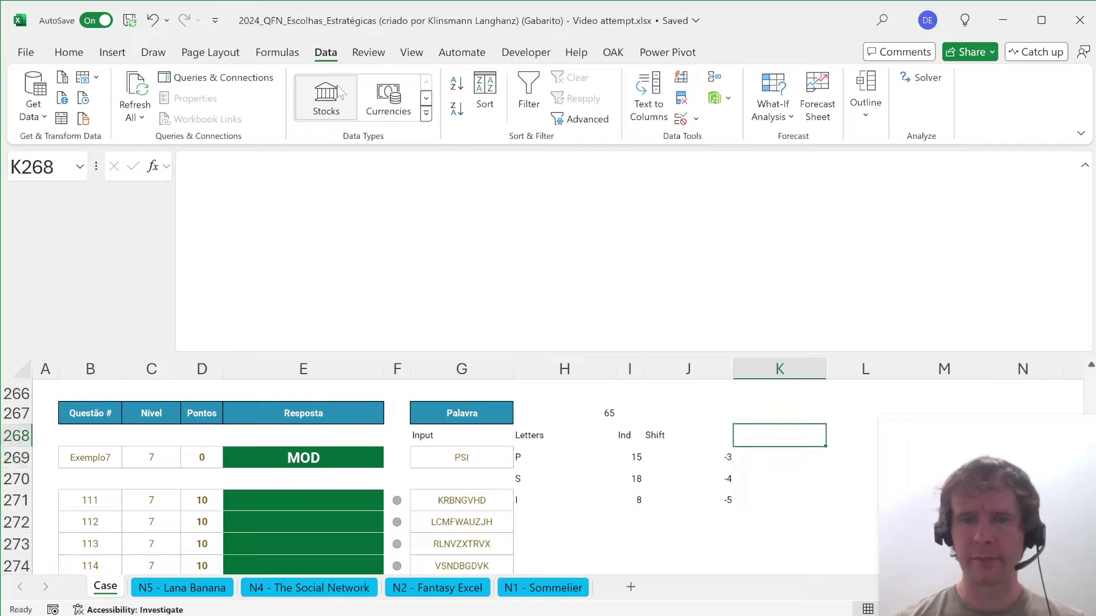
type("NewInd")
key("Return")
- Add the letter positions and the shifts with =I269#+J269# in K269
type("=")
key("Left")
key("Left")
key("shift+Down")
key("shift+Down")
type("+")
key("Left")
key("shift+Down")
key("shift+Down")
key("Return")
key("Up")
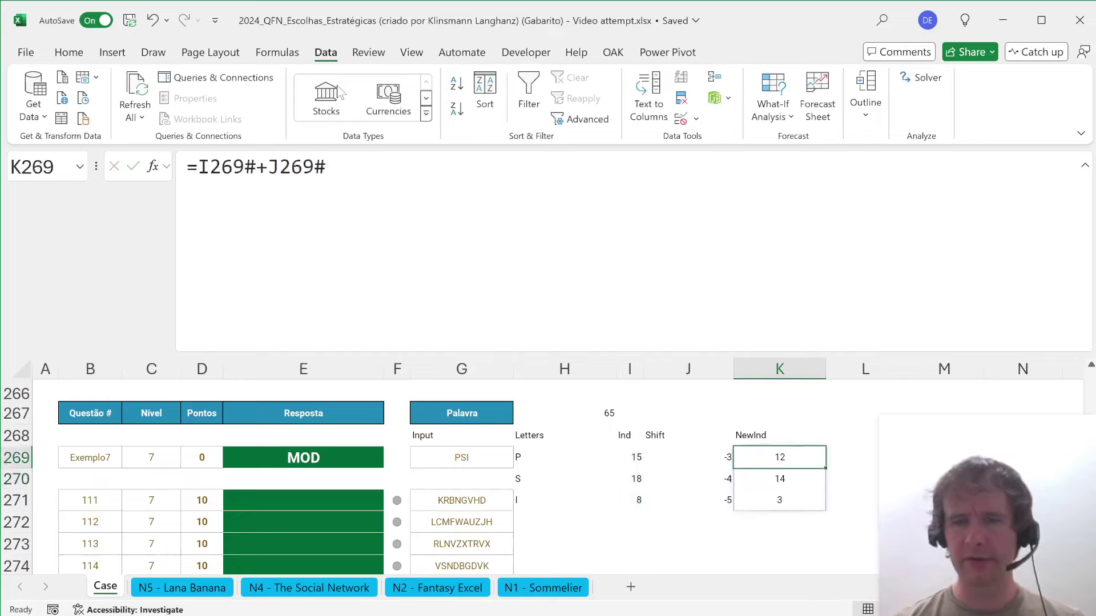
- Wrap the sum in K269 in a modulo of 26, as =MOD(I269#+J269#,26)
left_click(197, 166)
type("mod")
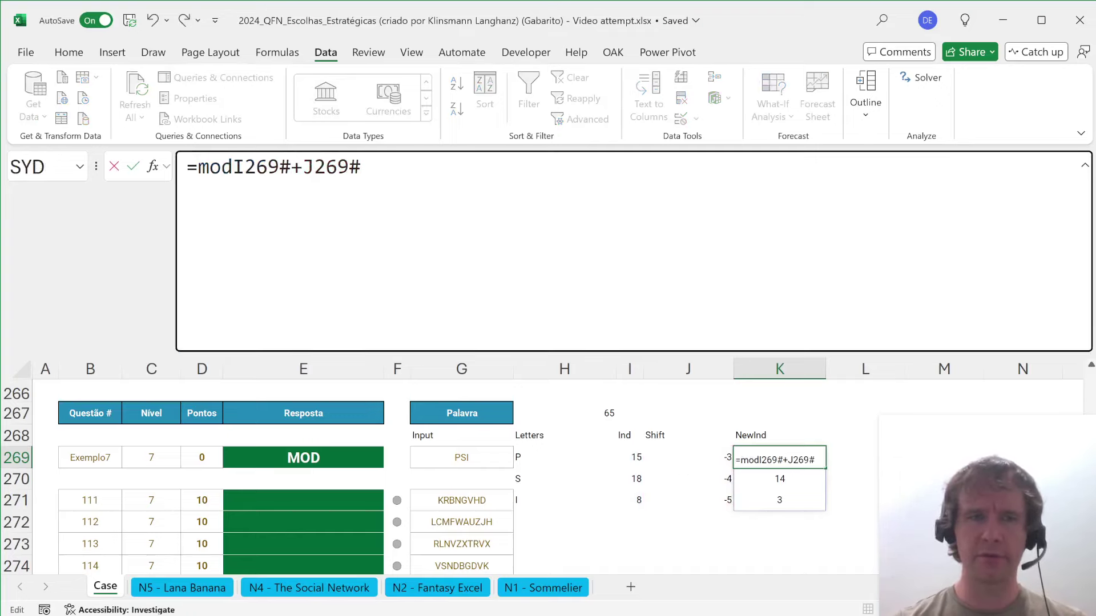
key("Tab")
key("End")
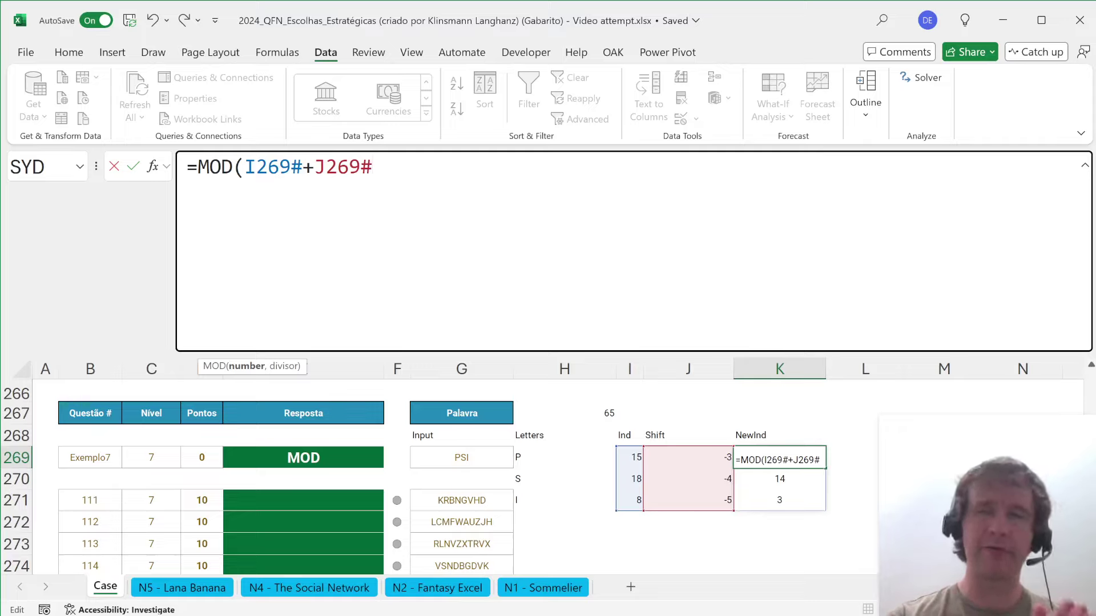
type(",26")
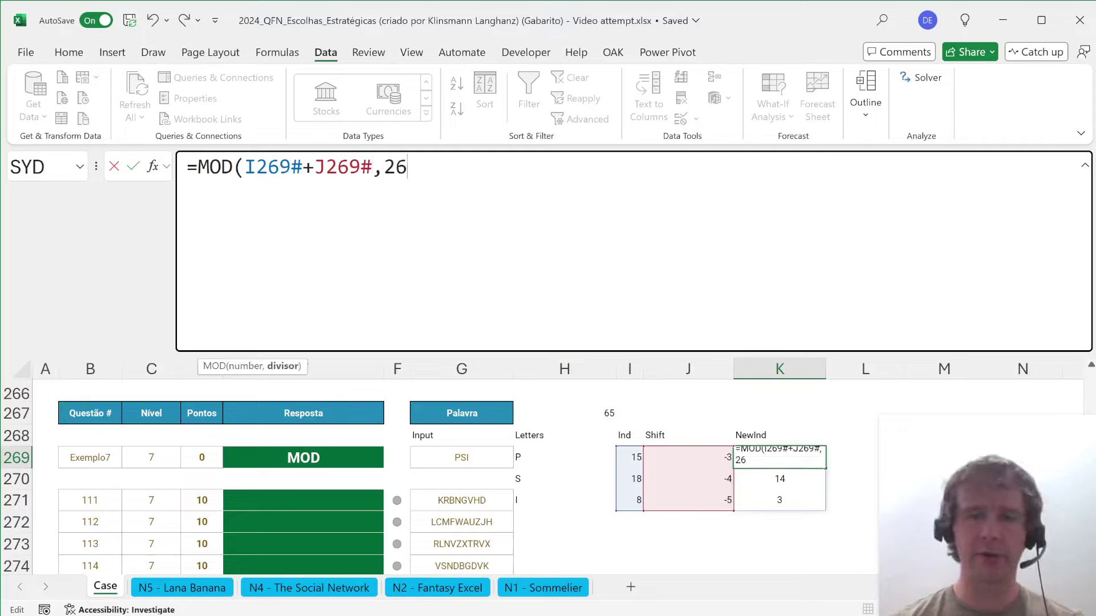
key("Return")
key("Up")
key("Left")
key("Left")
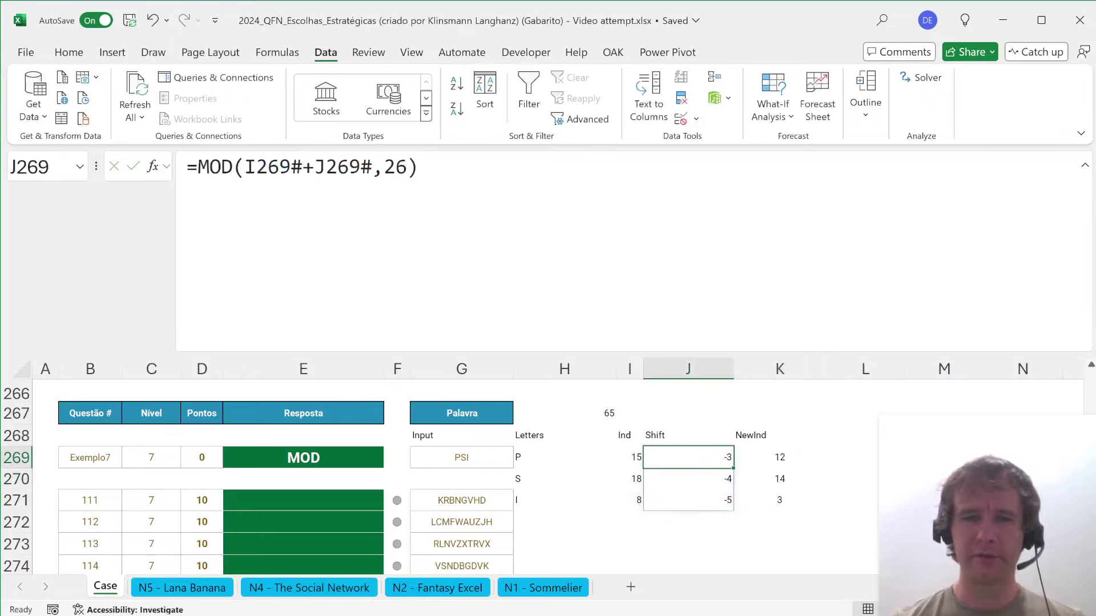
key("Down")
key("shift+space")
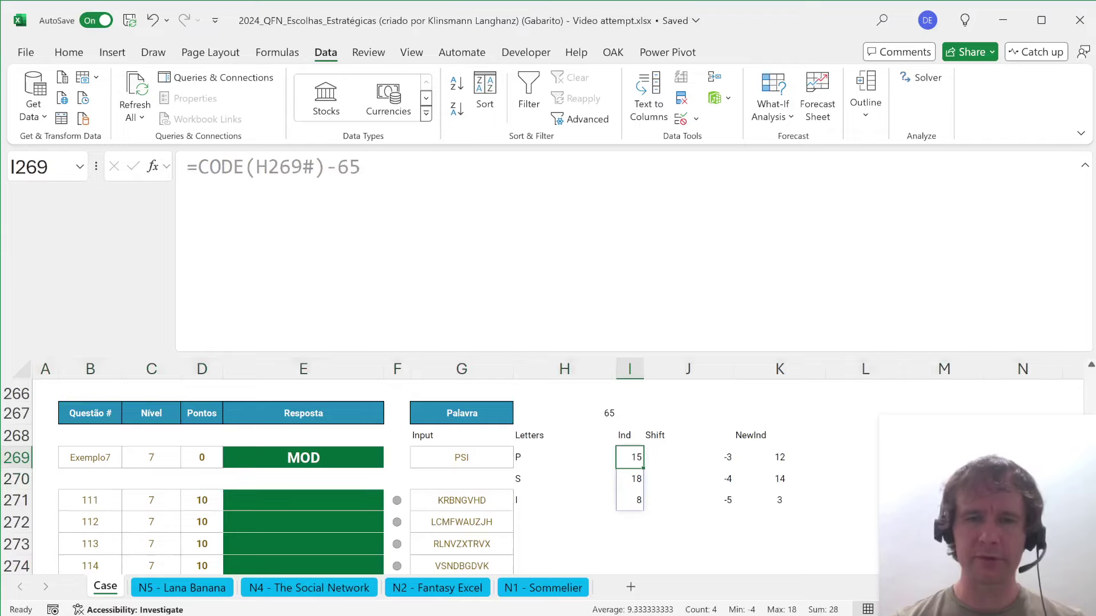
key("Up")
key("shift+space")
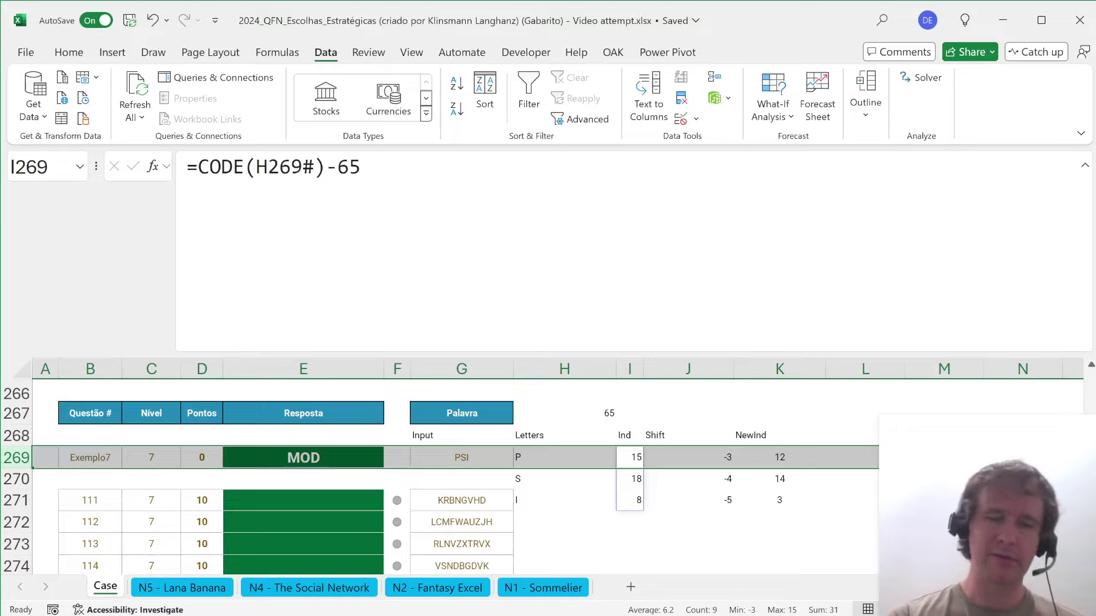
left_click(688, 457)
left_click(780, 457)
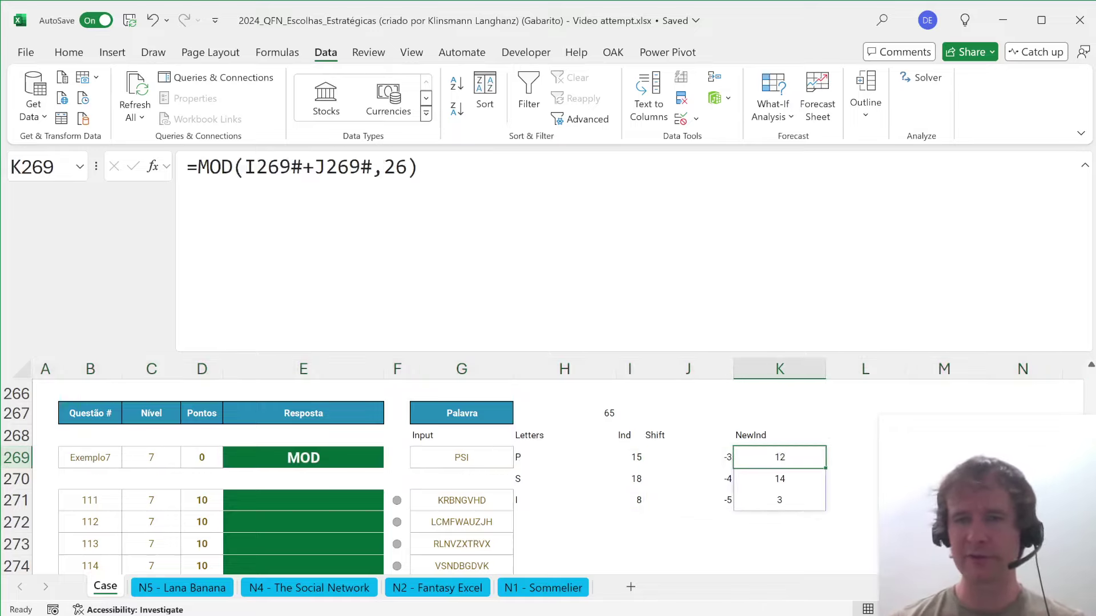
- Label L268 as Output
left_click(865, 457)
left_click(780, 436)
left_click(851, 435)
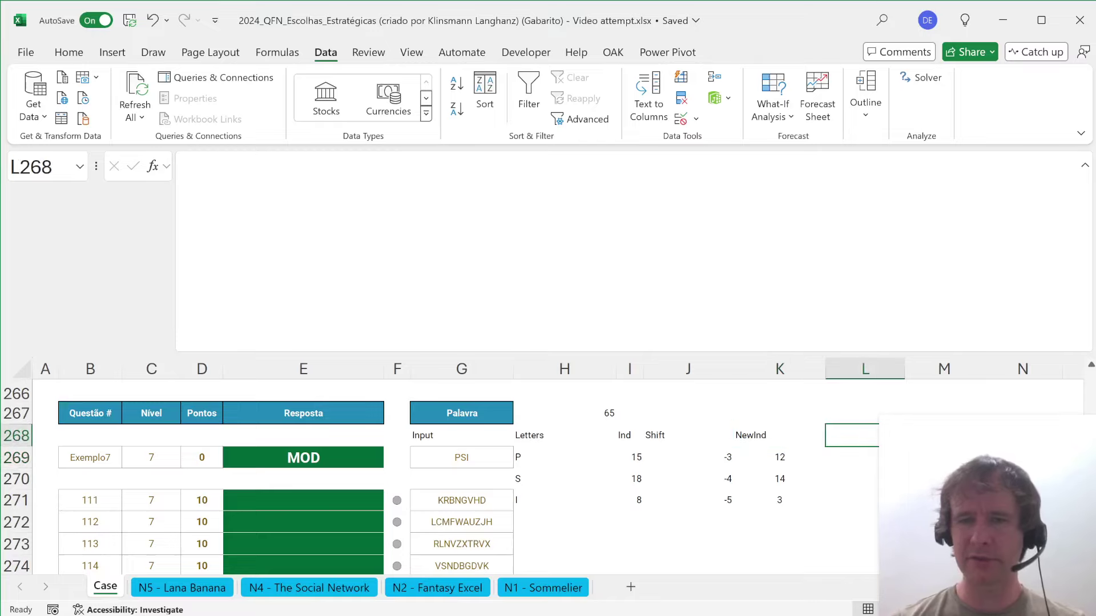
type("Output")
key("Return")
- Convert the new indices to letters and join them in L269 with =CONCAT(CHAR(K269#+65))
type("=")
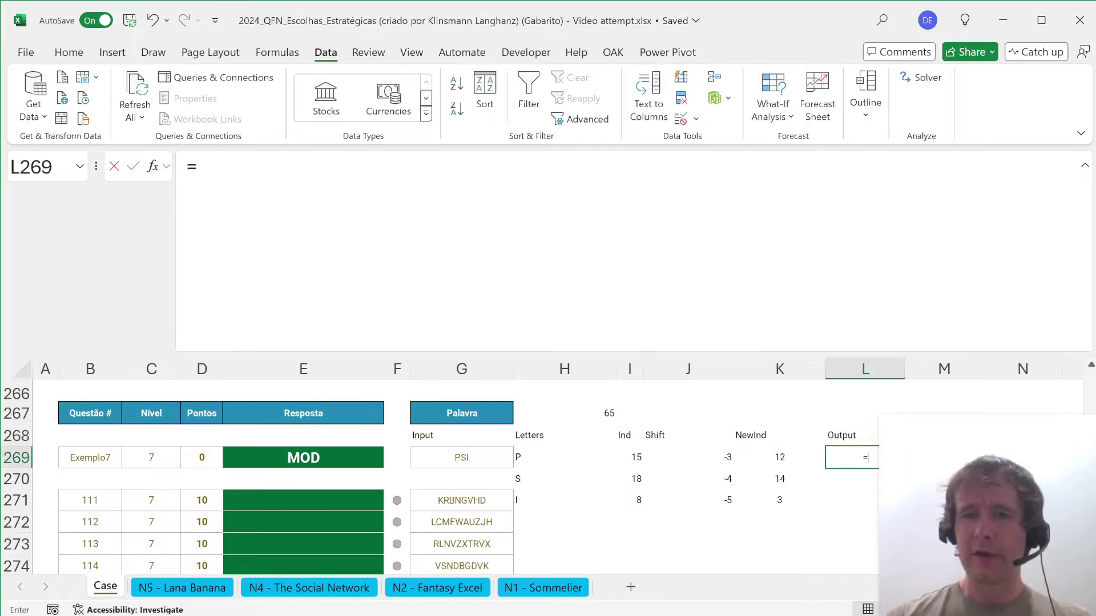
type("conc")
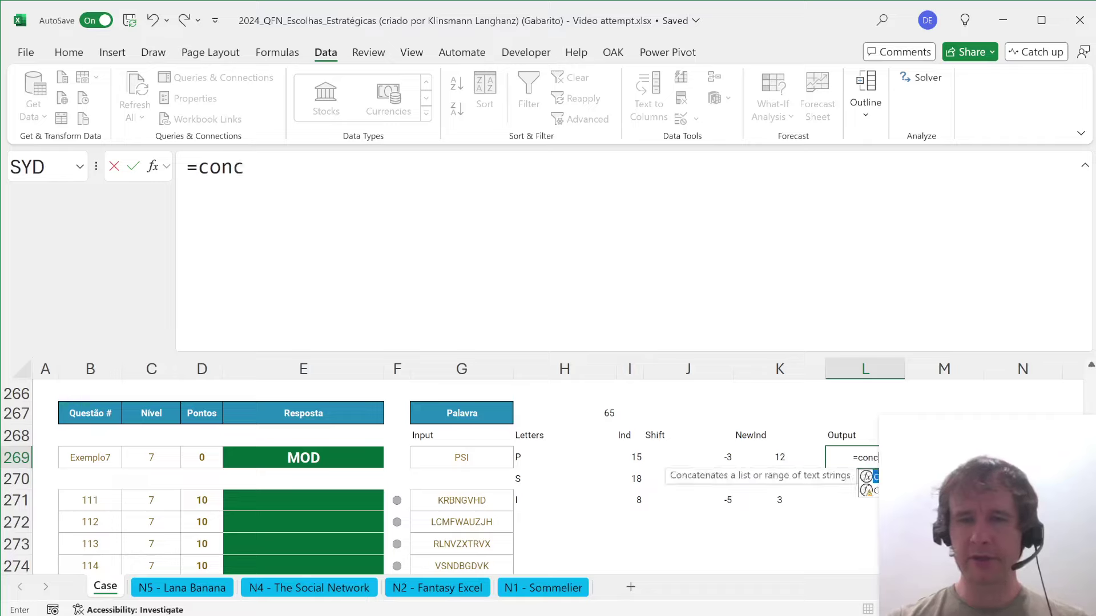
key("Tab")
type("char")
key("Tab")
scroll(563, 474, "right", 2)
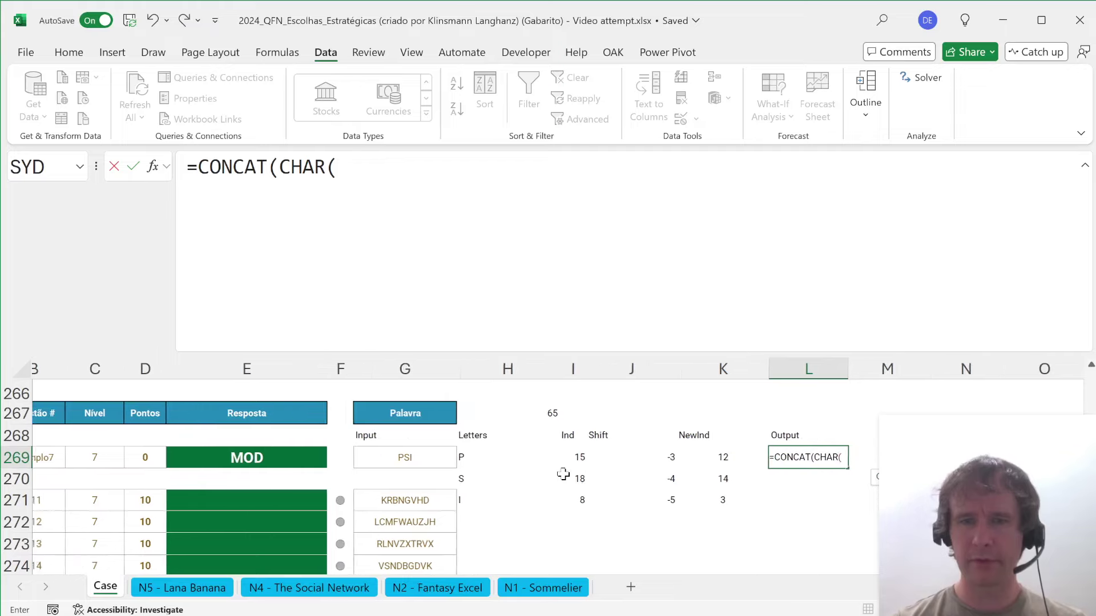
key("Left")
type("#+65)")
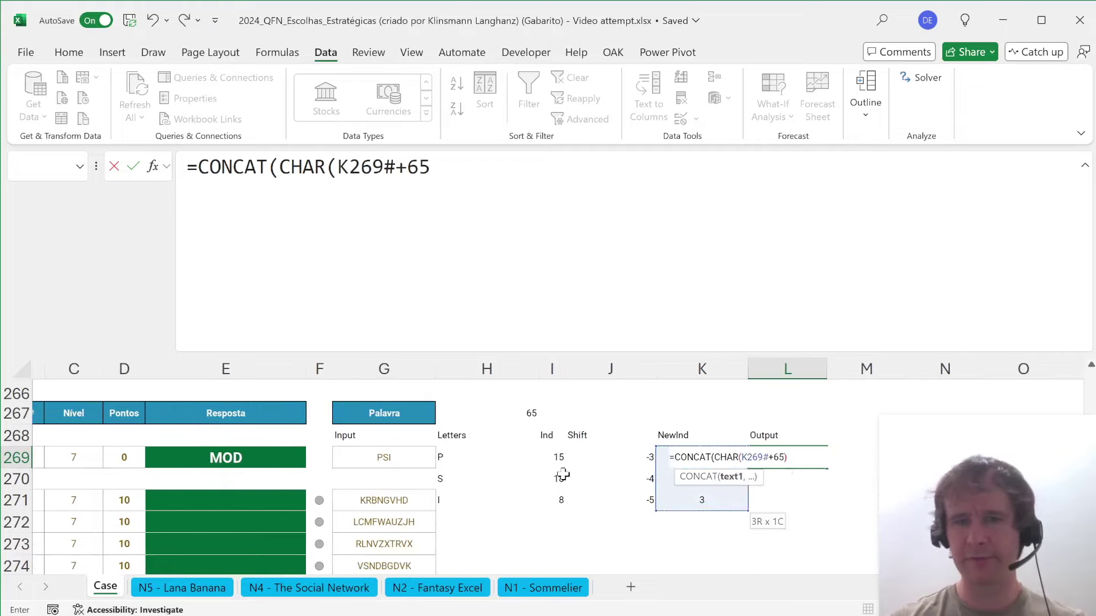
key("Return")
key("Up")
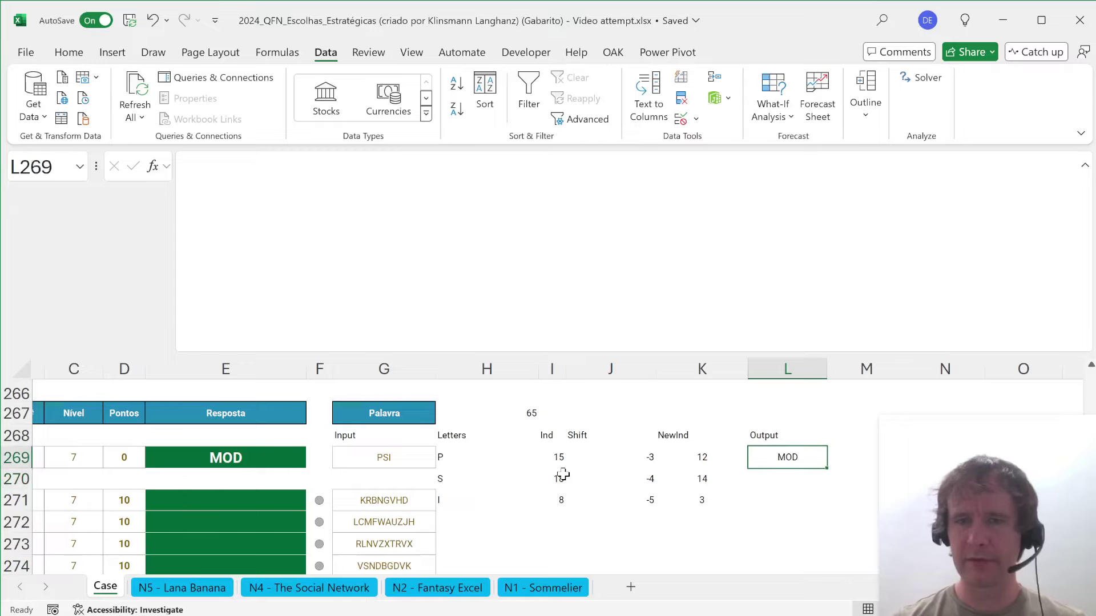
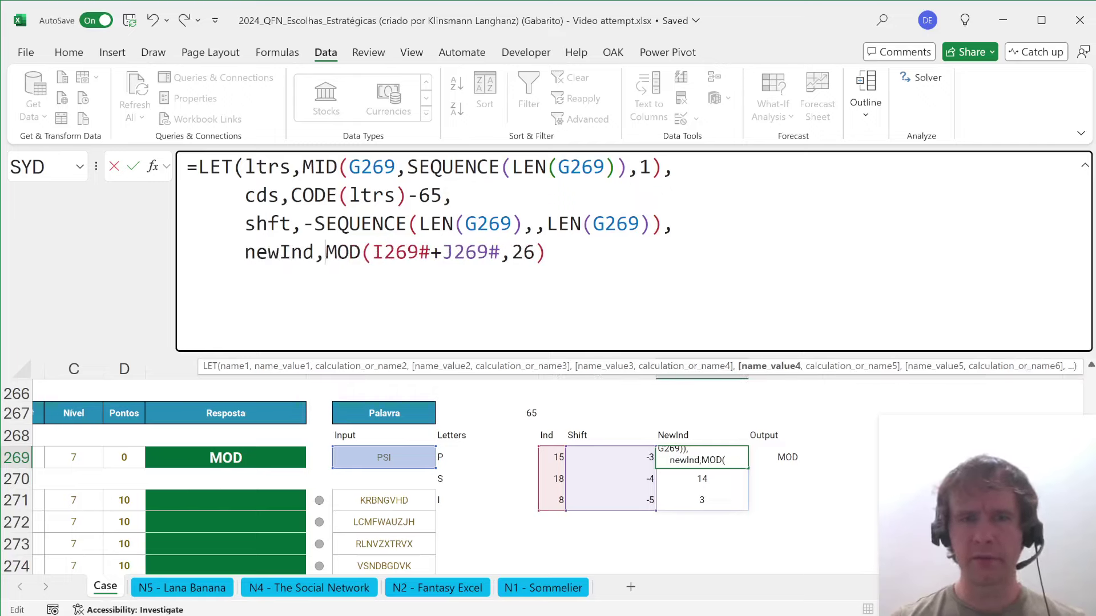
- In the newInd line of K269's LET formula, replace I269# with cds and J269# with shft
double_click(401, 251)
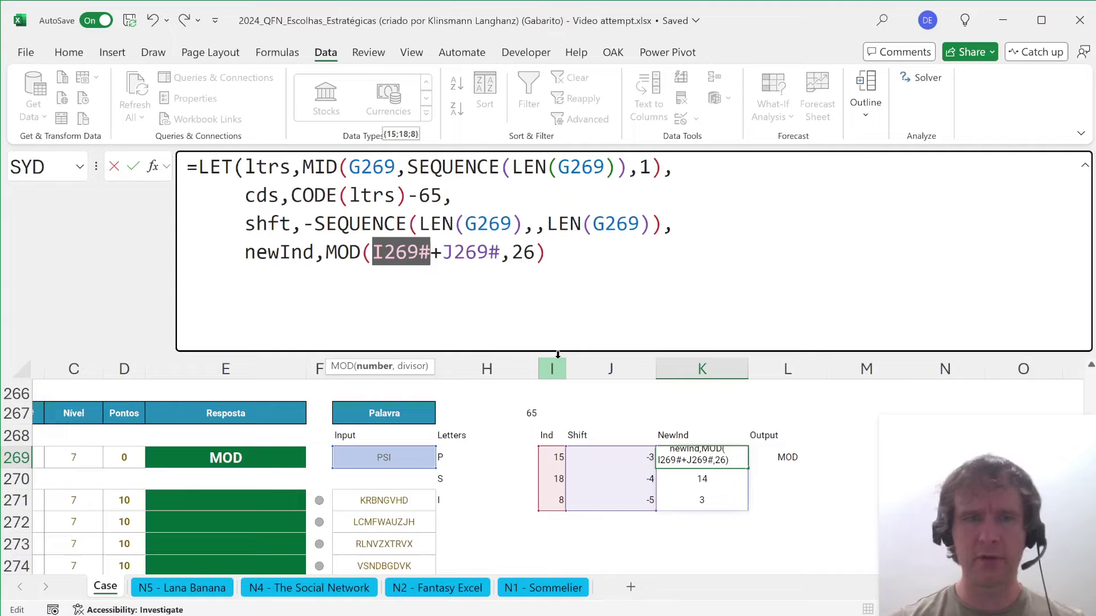
type("cds")
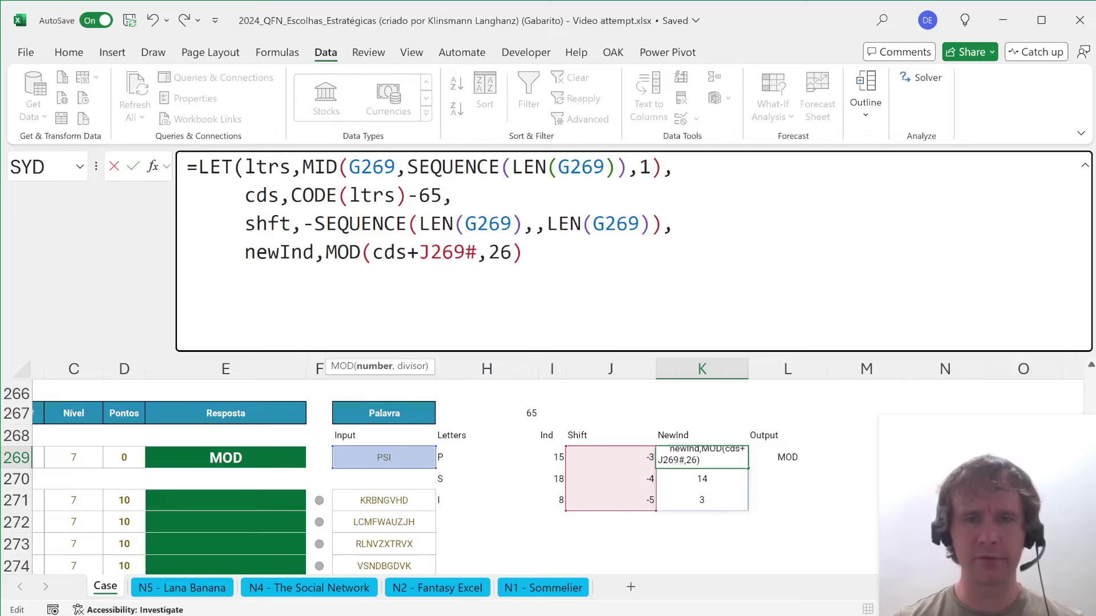
double_click(447, 251)
type("ch")
key("BackSpace")
key("BackSpace")
type("sh")
key("Down")
key("Down")
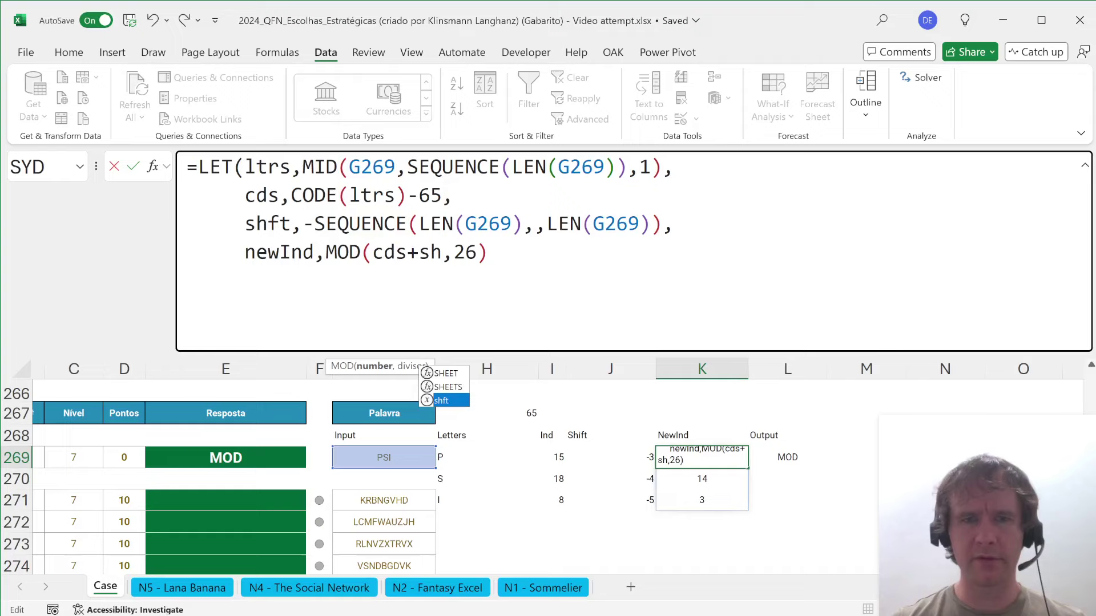
key("Tab")
- End the LET formula in K269 with a comma, copy its full text and leave the cell without saving the edit
type(",")
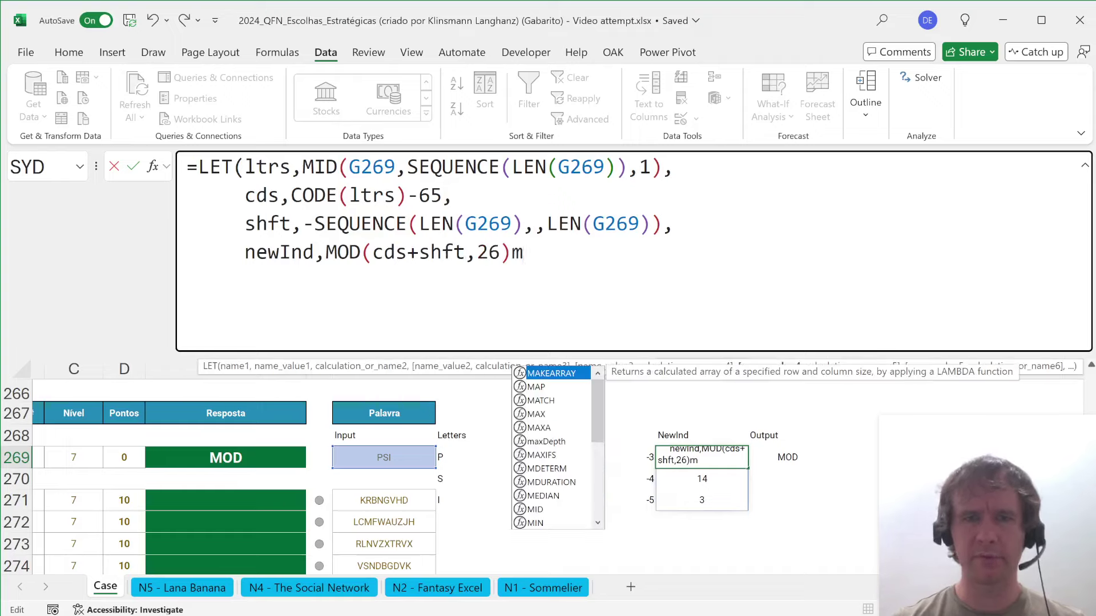
key("shift+Up")
key("shift+Up")
key("shift+Up")
key("shift+Up")
key("ctrl+c")
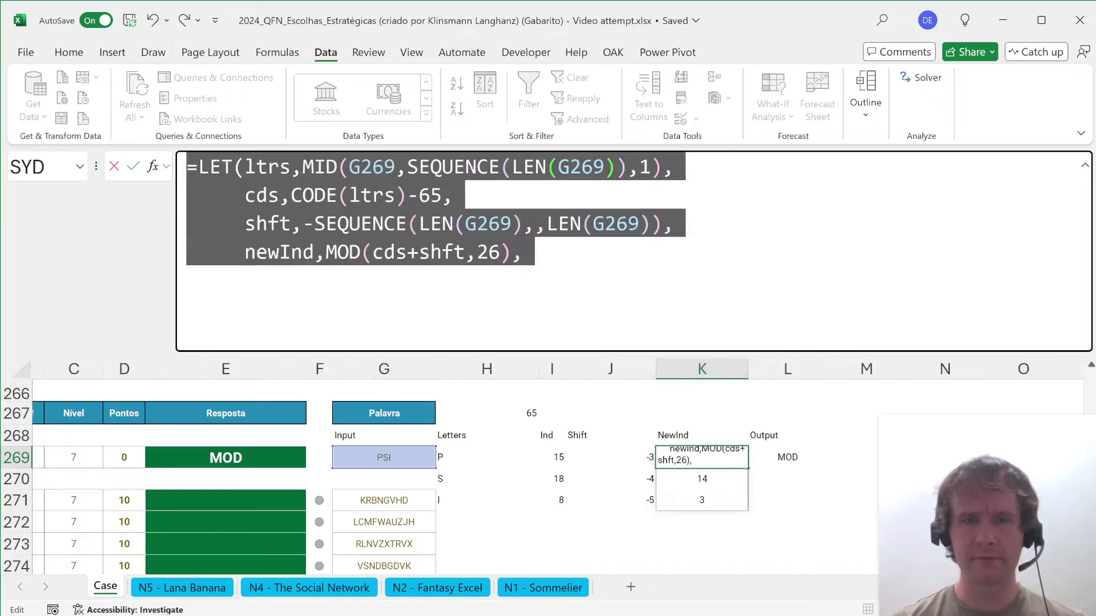
key("Escape")
- Insert the copied LET text before CONCAT in L269, with CONCAT on its own line
key("Right")
key("F2")
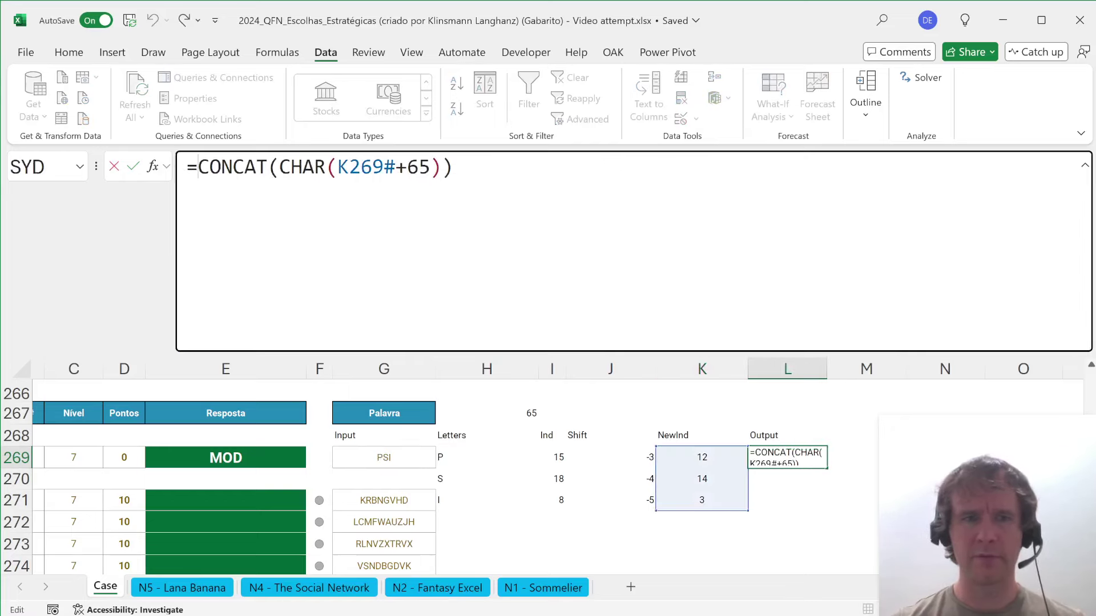
key("Home")
key("Delete")
key("ctrl+v")
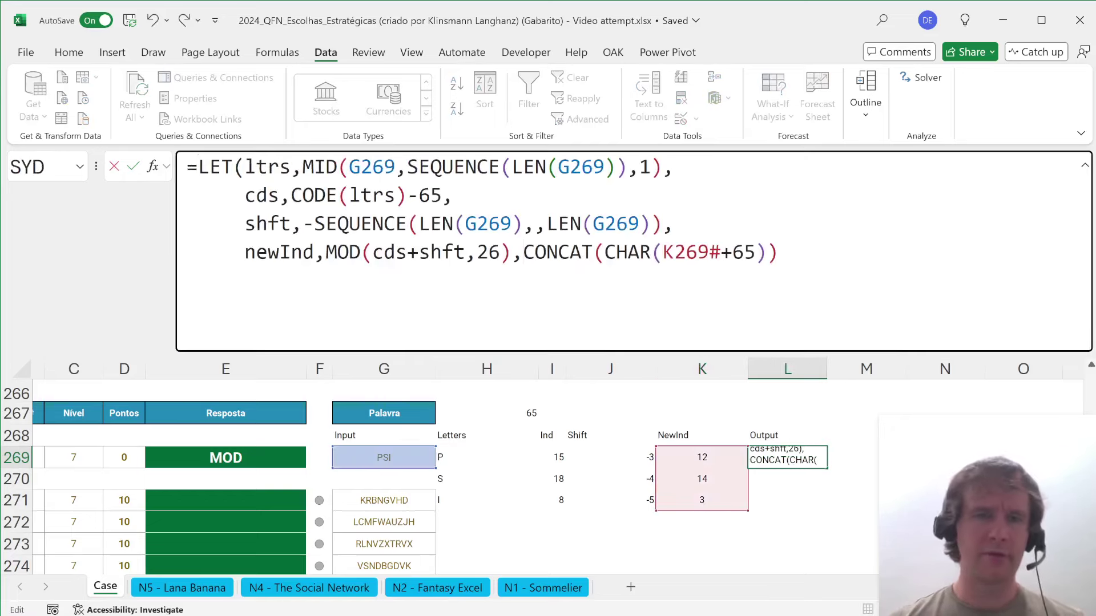
key("alt+Return")
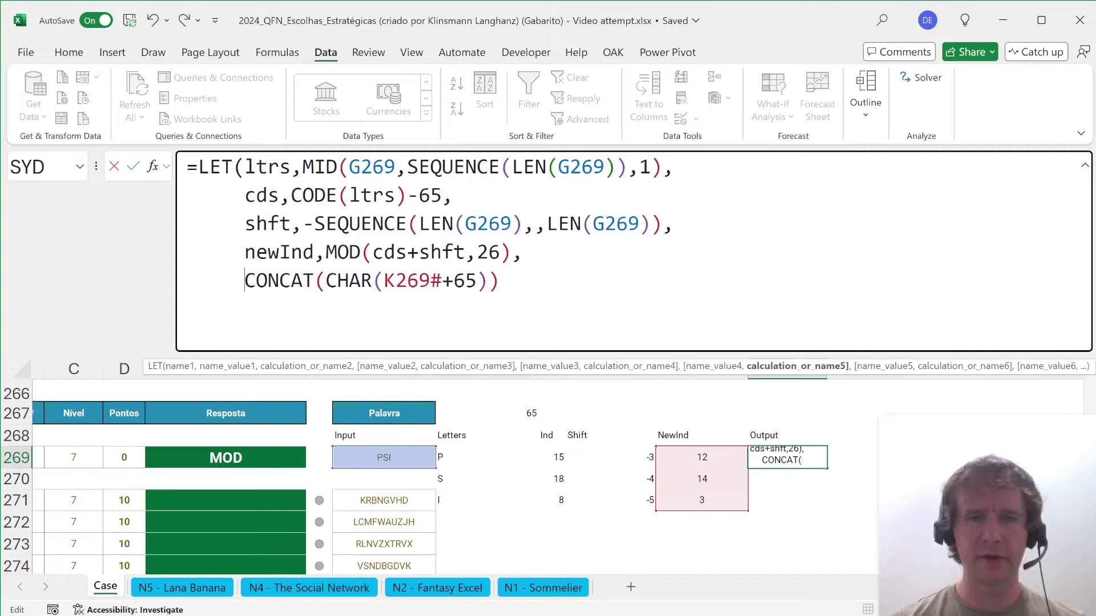
- Replace K269# with newInd in L269's CONCAT line and close the LET formula with a parenthesis
double_click(412, 280)
double_click(279, 252)
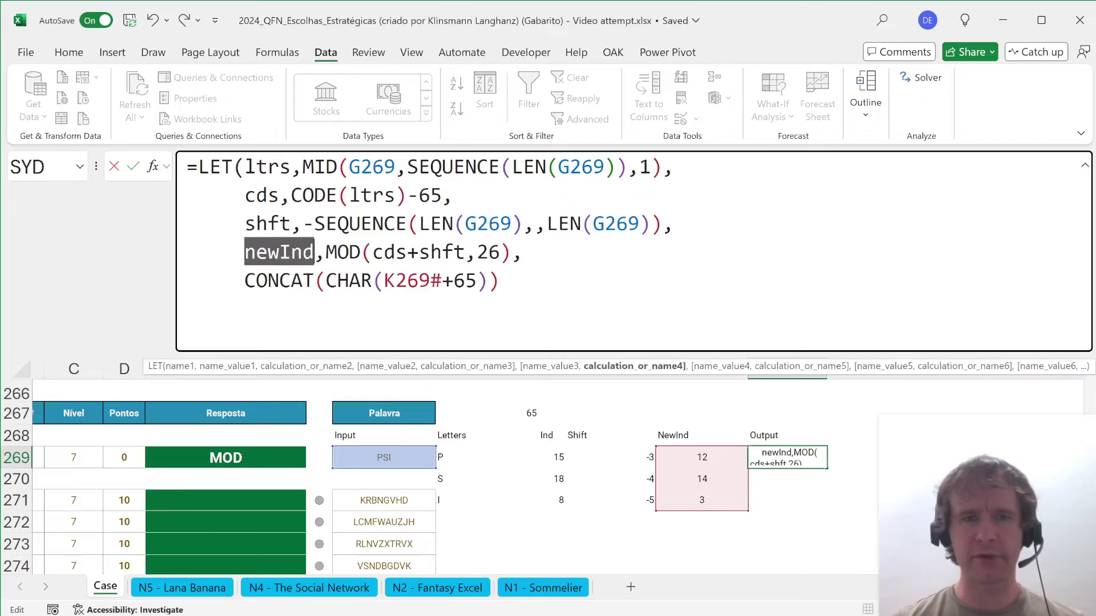
key("ctrl+c")
double_click(412, 281)
key("ctrl+v")
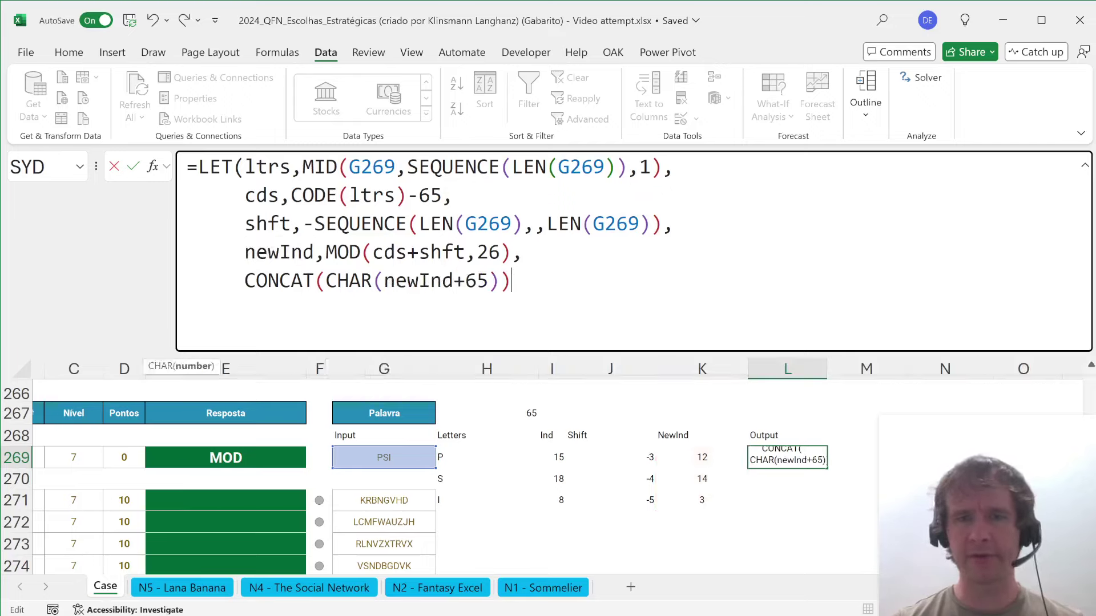
type(")")
key("Return")
left_click(787, 457)
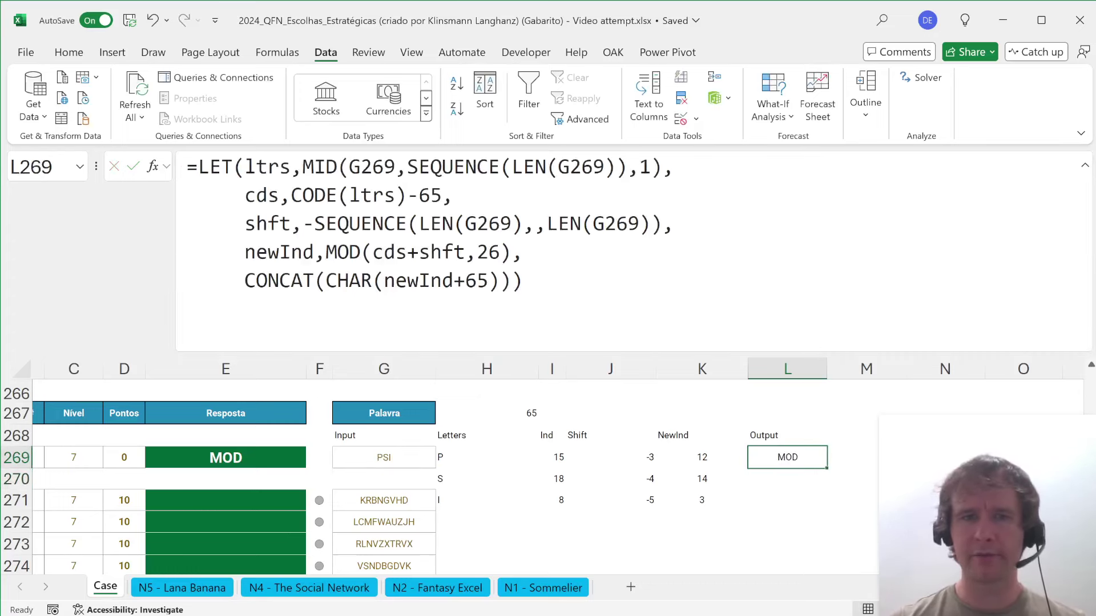
- Copy the complete LET formula text from L269 into the example's answer cell E269
key("F2")
key("ctrl+a")
key("Escape")
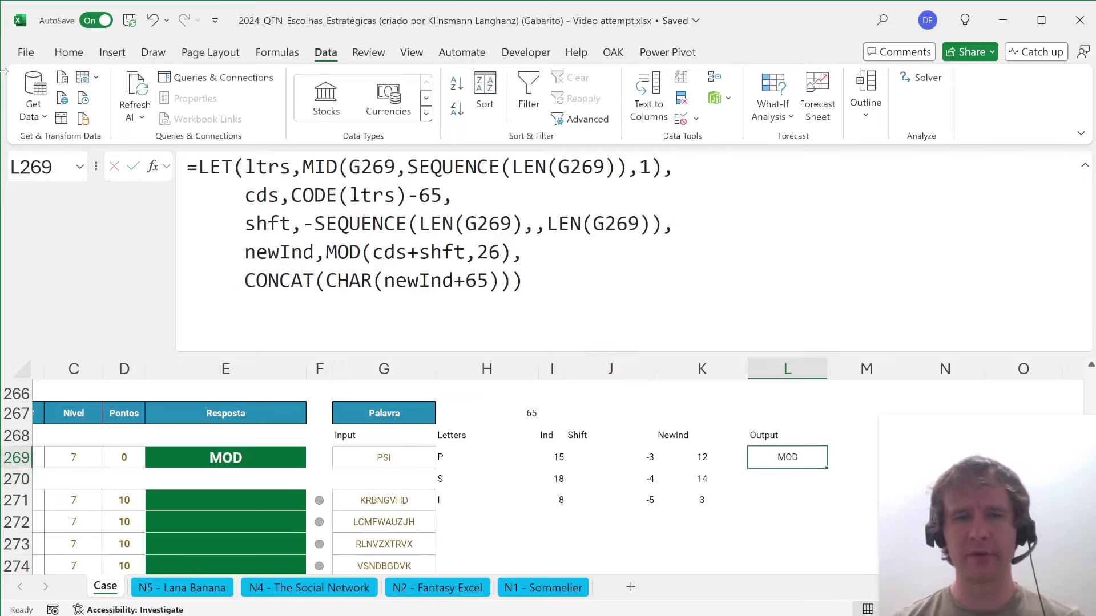
key("Left")
key("Left")
key("Left")
key("Left")
key("Left")
key("Left")
key("Left")
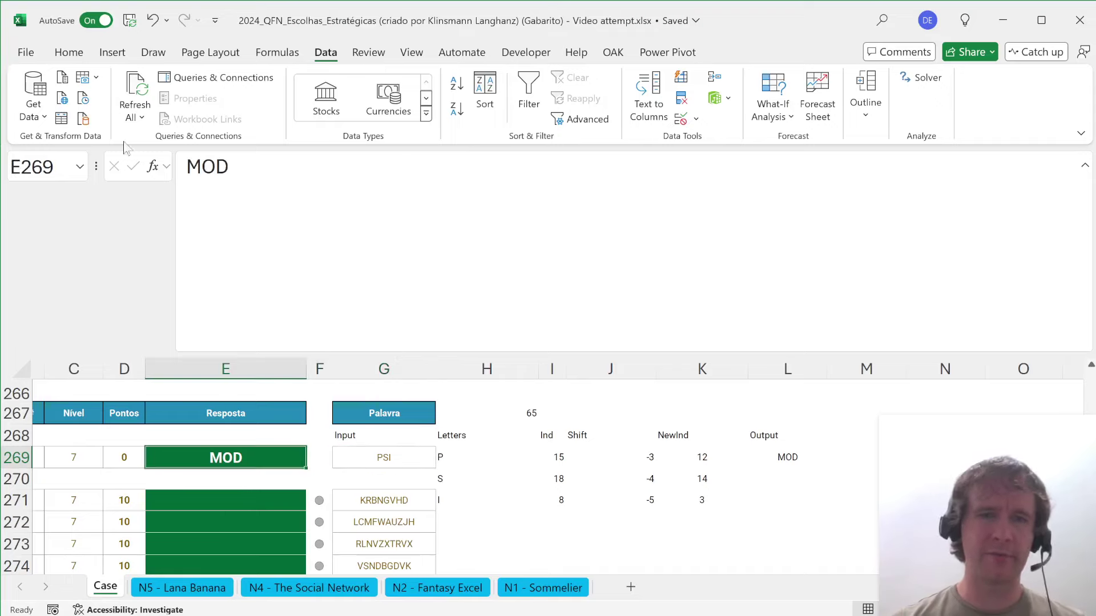
key("F2")
key("ctrl+a")
key("ctrl+v")
key("Return")
- Copy the formula from E269 into all 20 level 7 answer cells, from E271 down
key("Up")
key("ctrl+c")
key("Down")
key("Down")
key("Down")
key("Up")
key("ctrl+v")
key("ctrl+shift+Down")
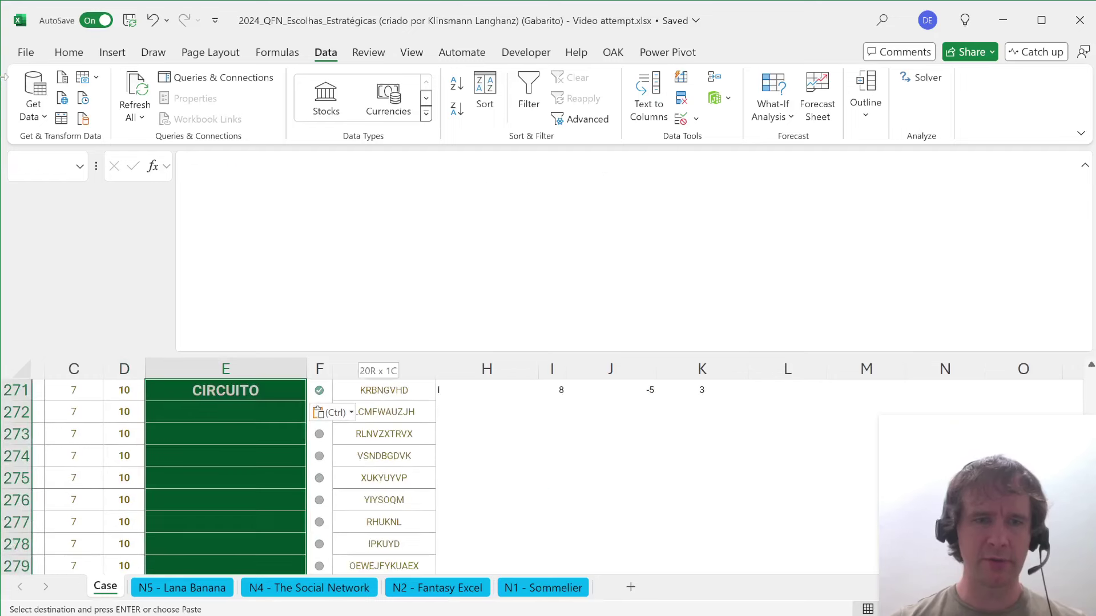
key("ctrl+v")
key("Return")
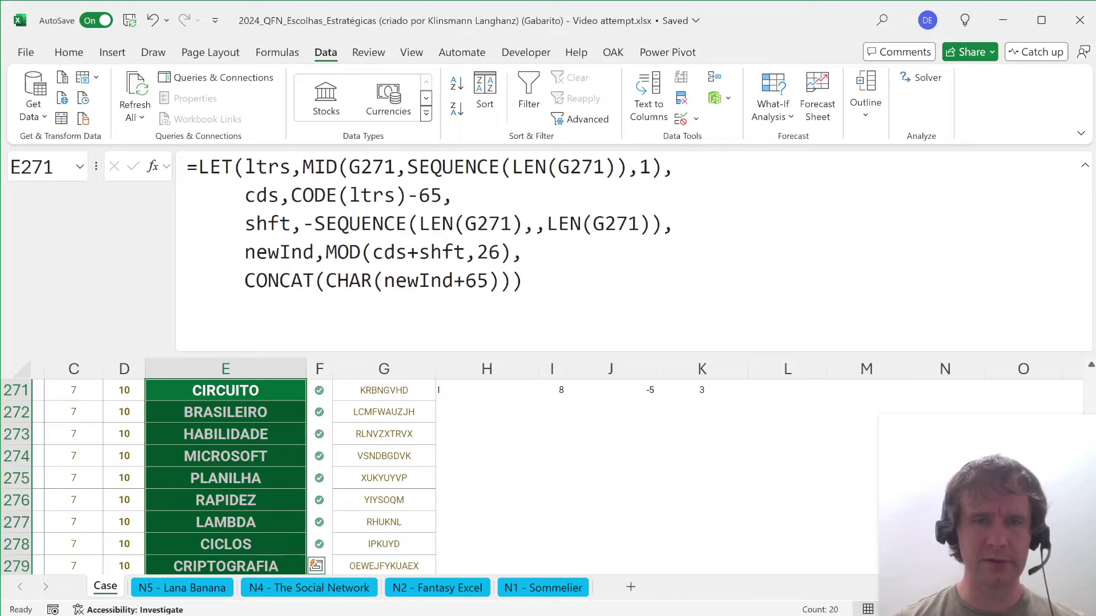
- Reduce the formula bar's height to three lines and return to cell A1 of the Case sheet
left_click_drag(401, 351, 401, 240)
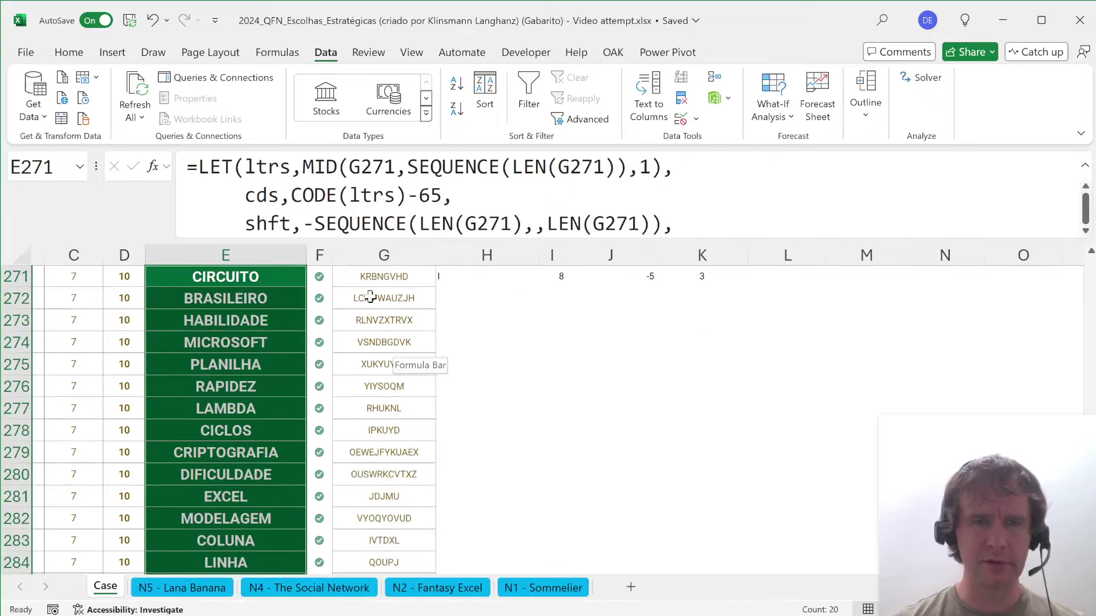
scroll(343, 440, "down", 4)
key("ctrl+Home")
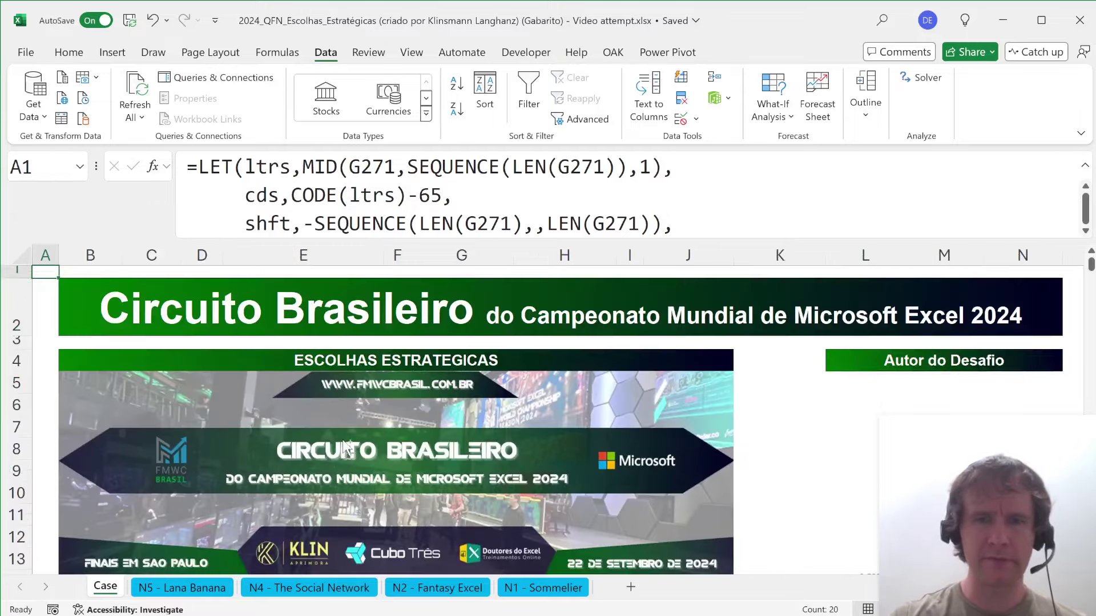
- Review the level descriptions and answers on the Case sheet, from level 1 through level 7
scroll(587, 432, "down", 5)
scroll(587, 432, "down", 5)
scroll(590, 434, "up", 2)
scroll(589, 435, "up", 1)
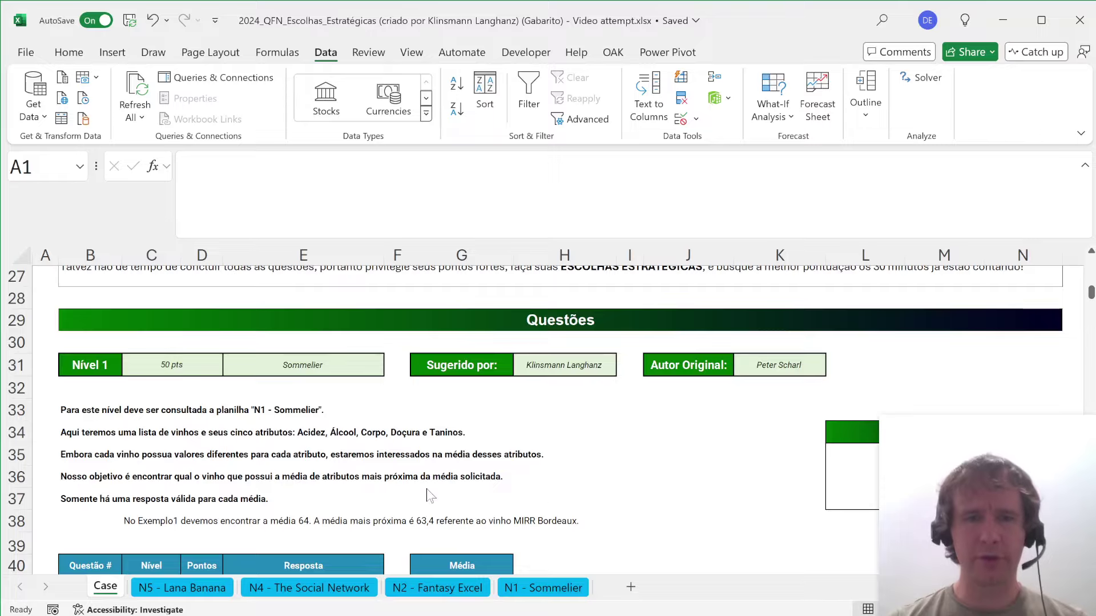
scroll(428, 495, "down", 20)
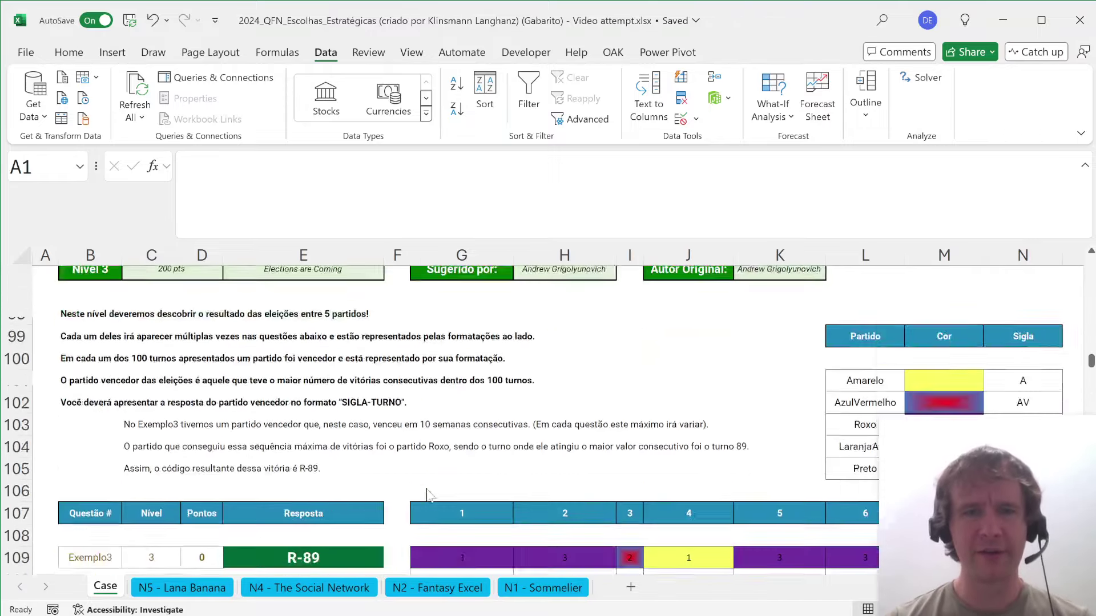
scroll(429, 495, "down", 19)
scroll(428, 494, "down", 16)
scroll(429, 495, "up", 3)
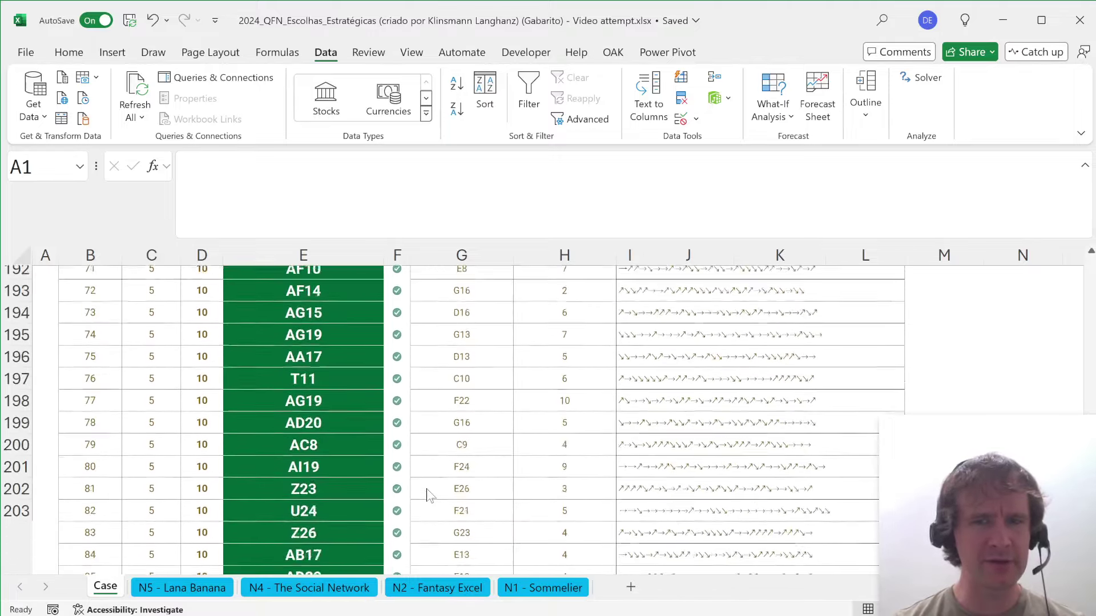
scroll(429, 494, "down", 20)
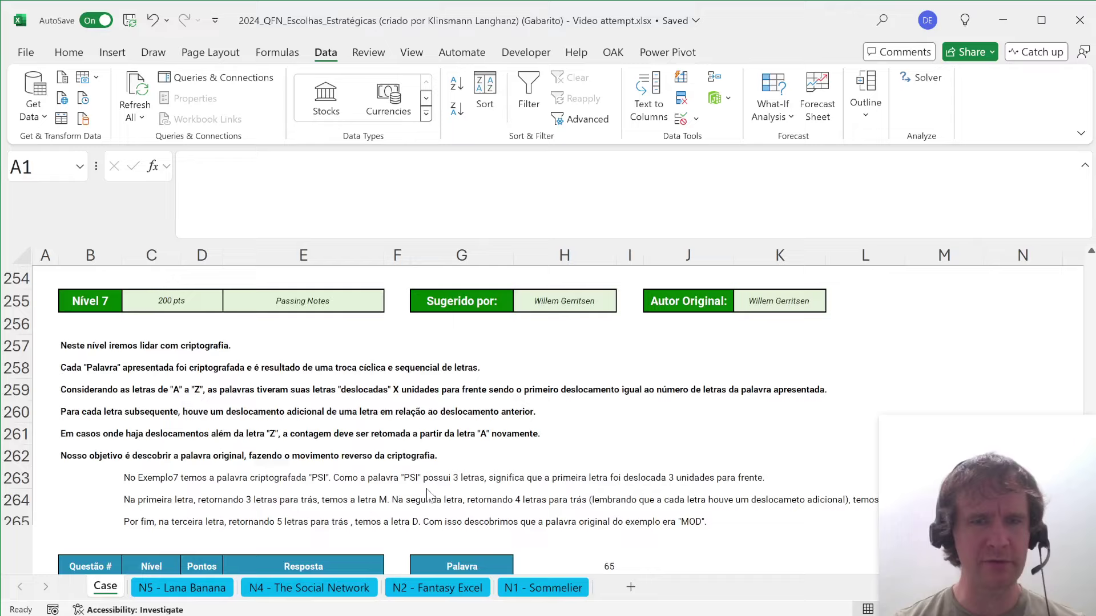
scroll(427, 489, "down", 4)
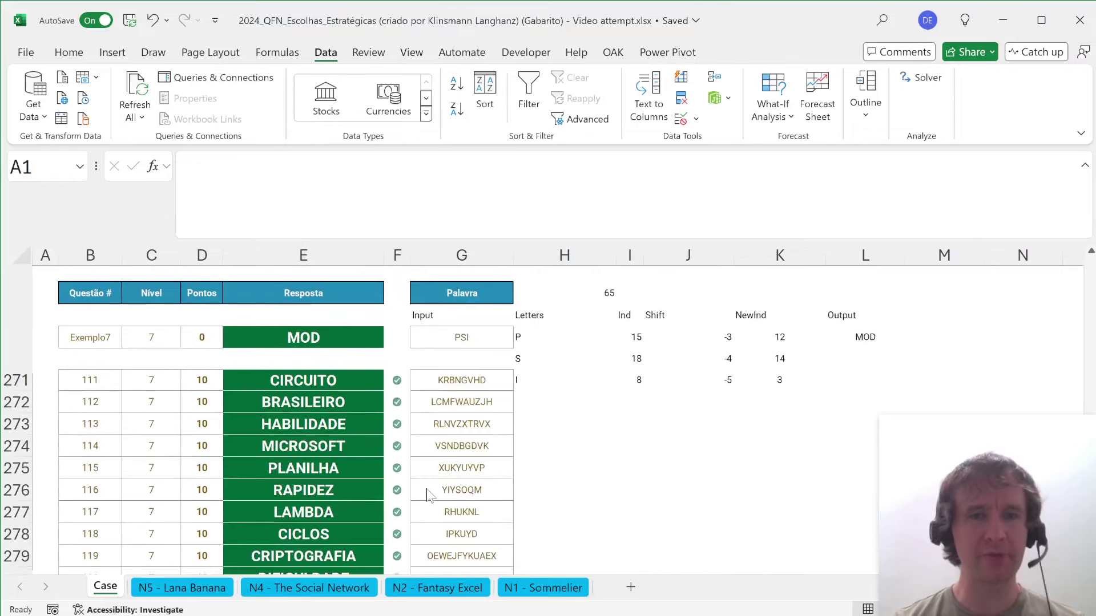
scroll(428, 491, "up", 2)
key("F2")
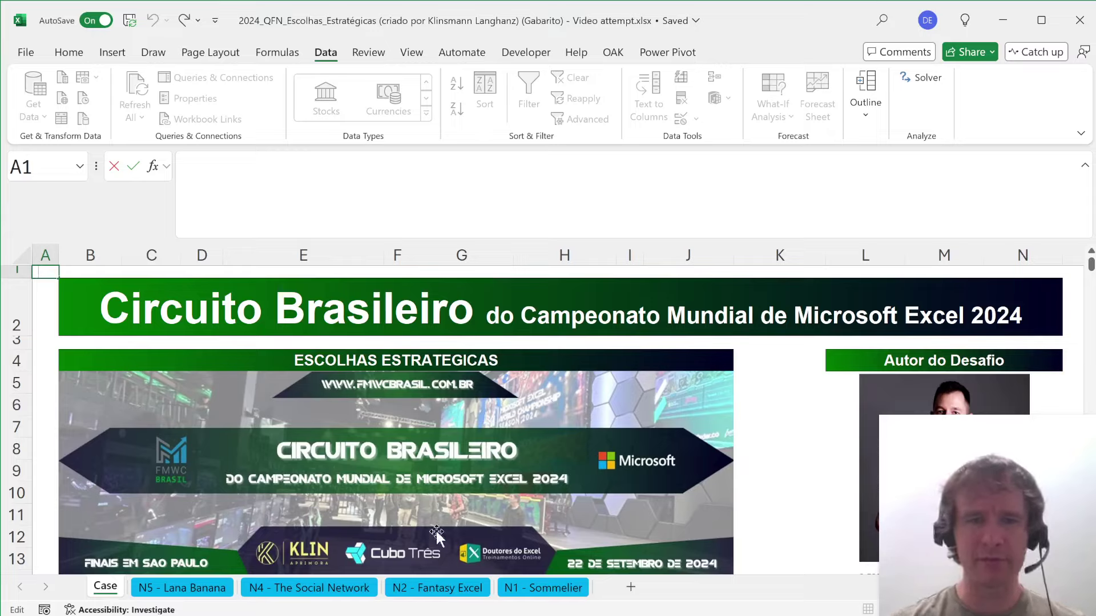
key("Escape")
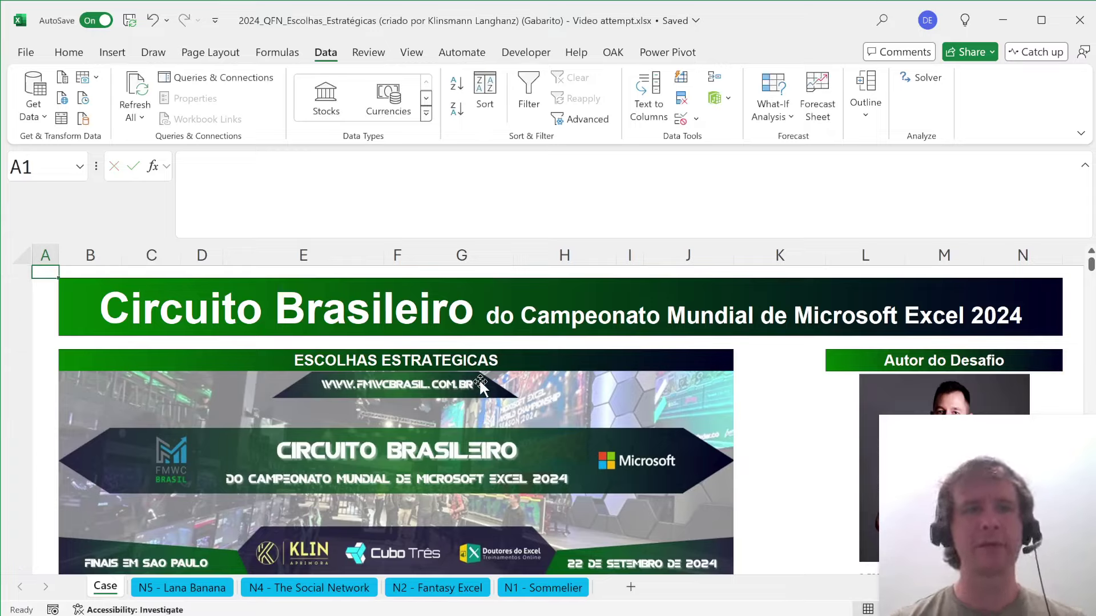